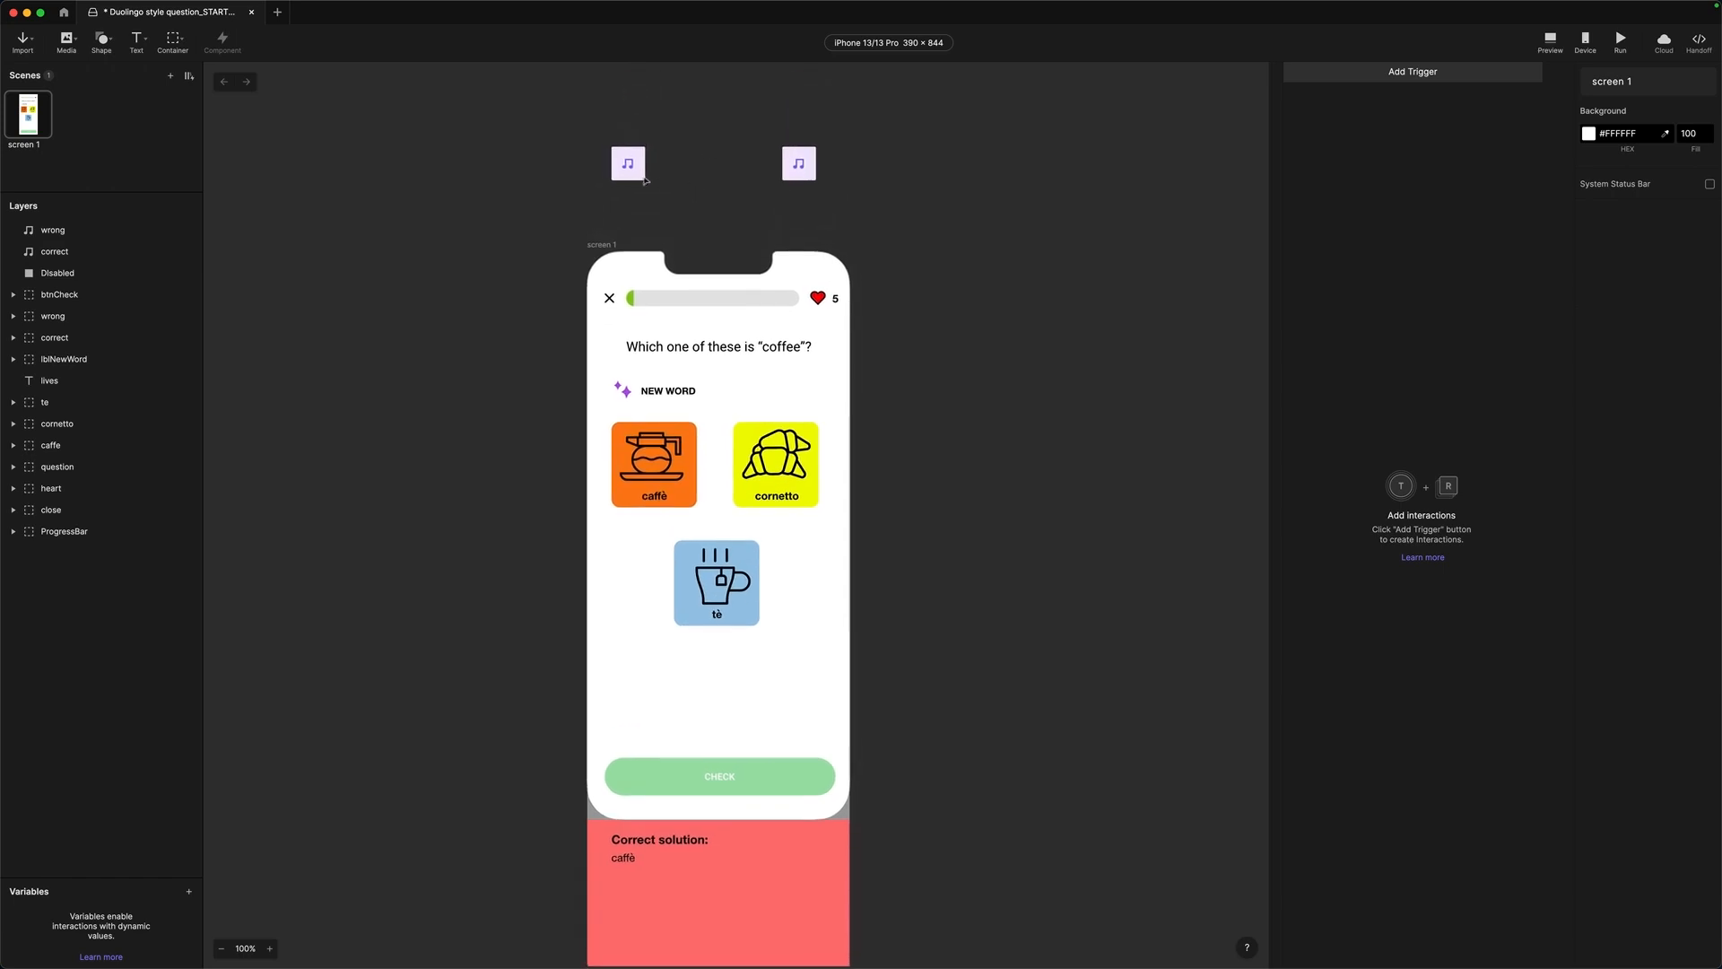
- Examine the correct sound layer's settings and the ProgressBar container with its nested ProgressFill layer
click(628, 163)
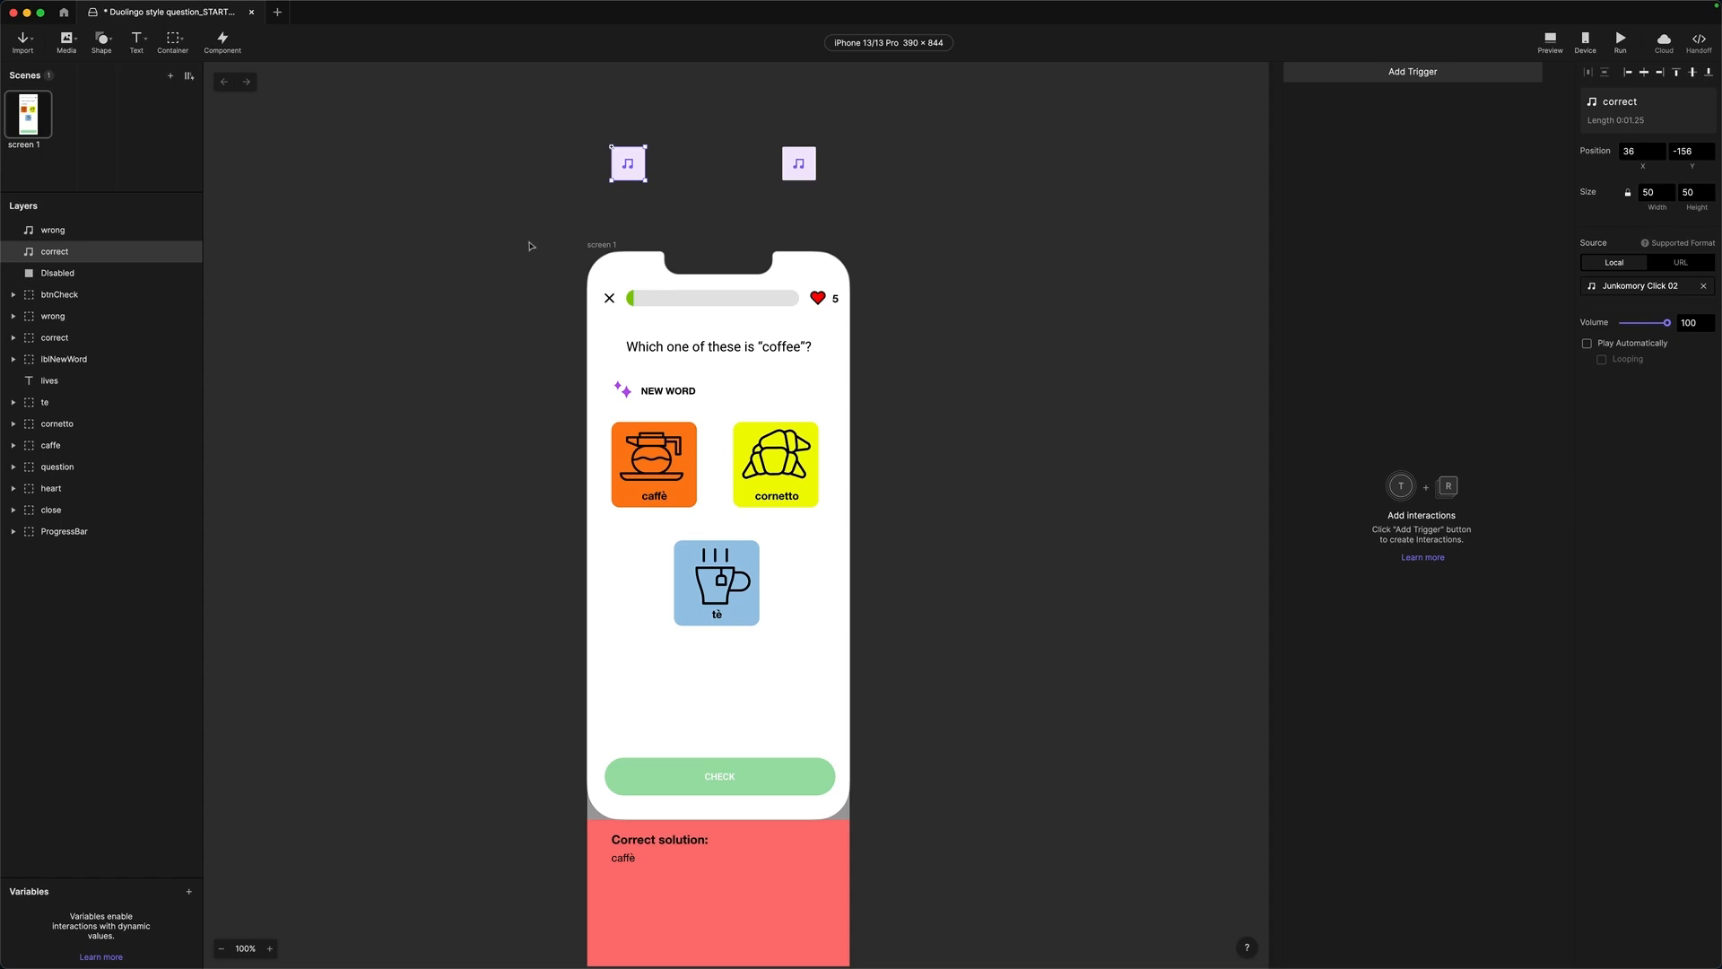
click(482, 268)
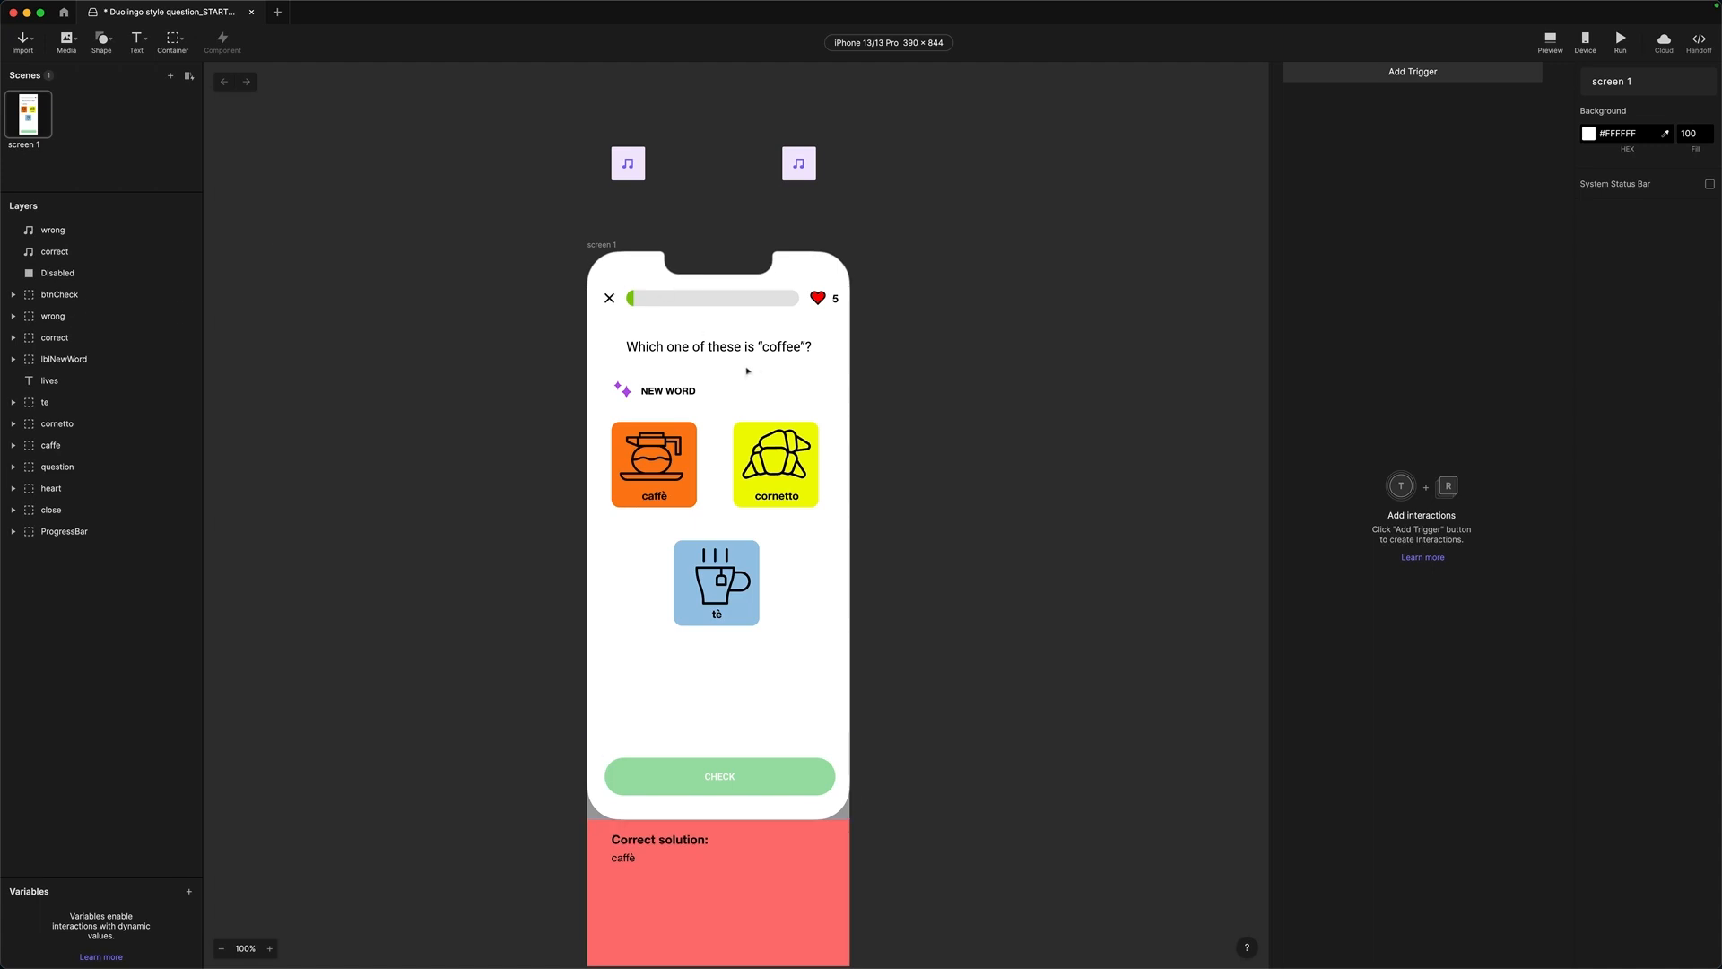
scroll(973, 305, down, 3)
click(675, 237)
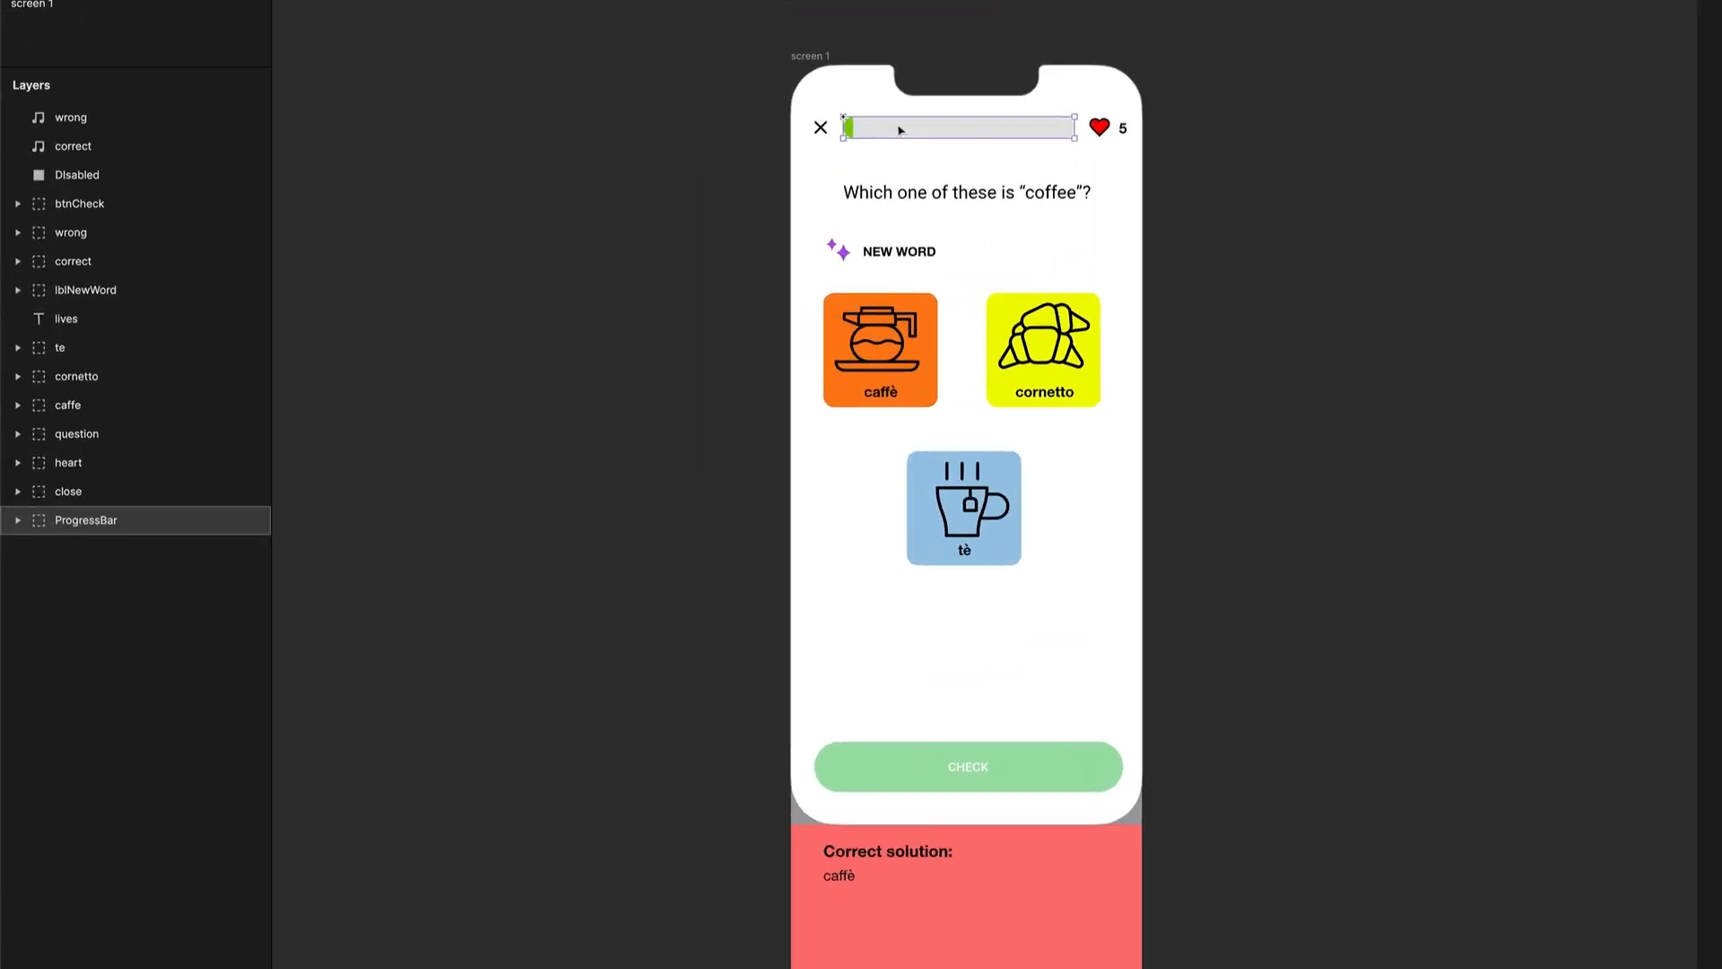
click(21, 513)
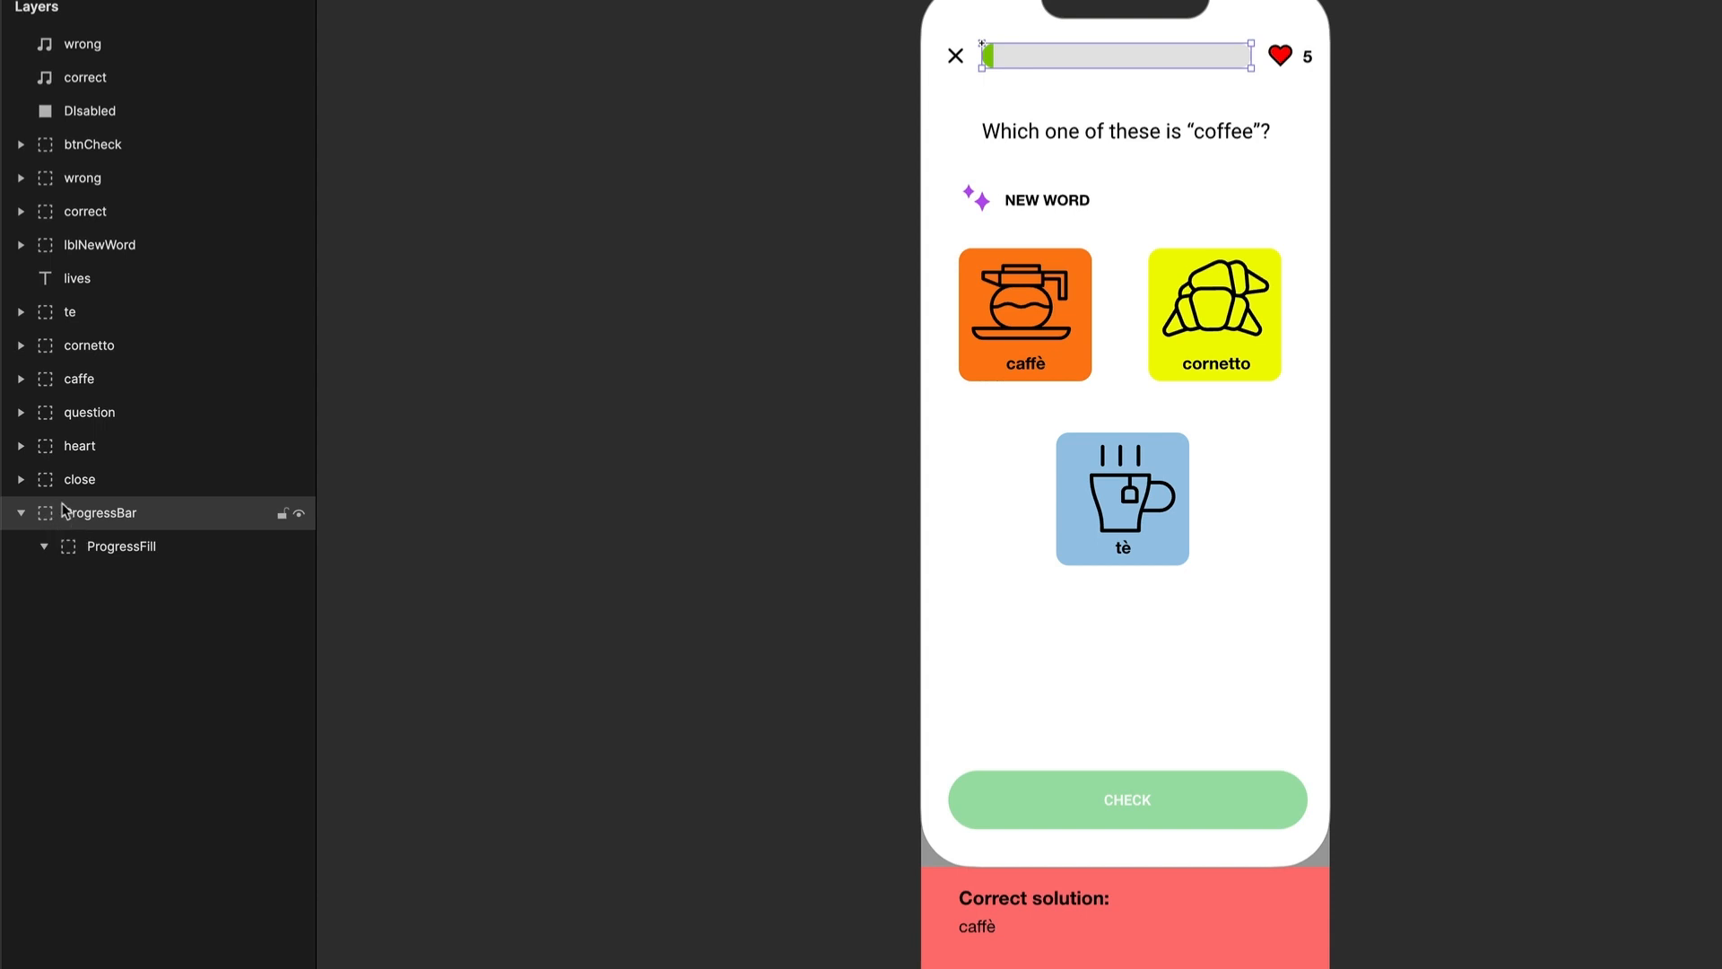
click(62, 556)
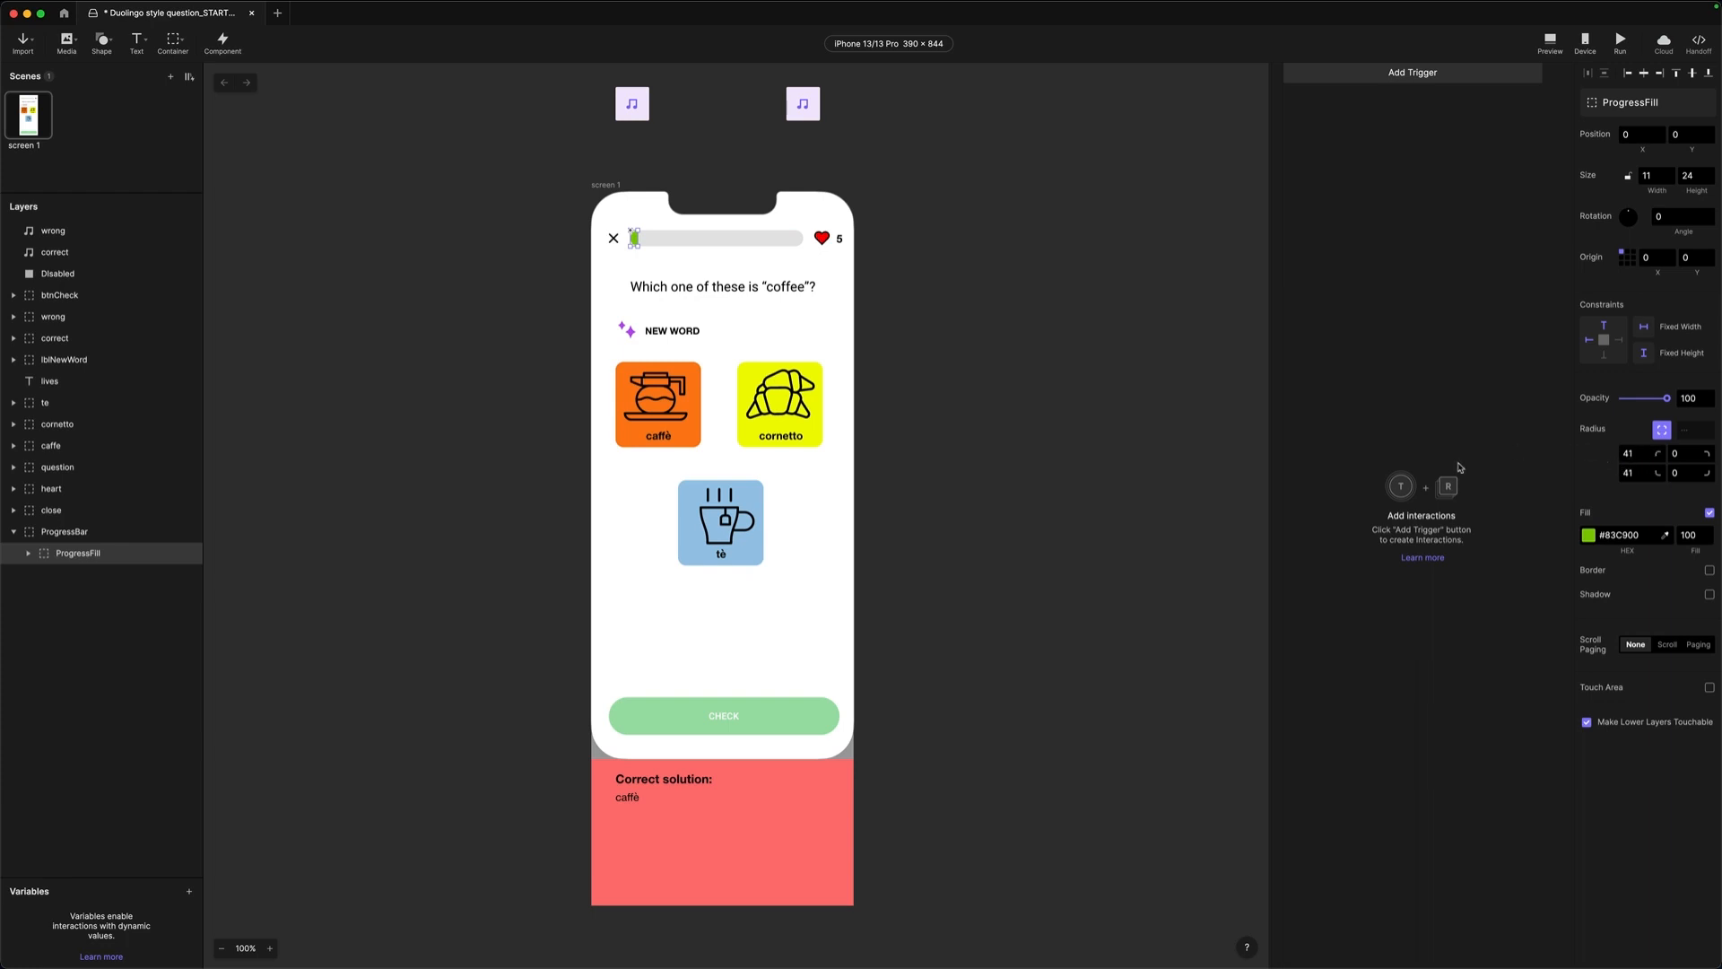
click(1073, 553)
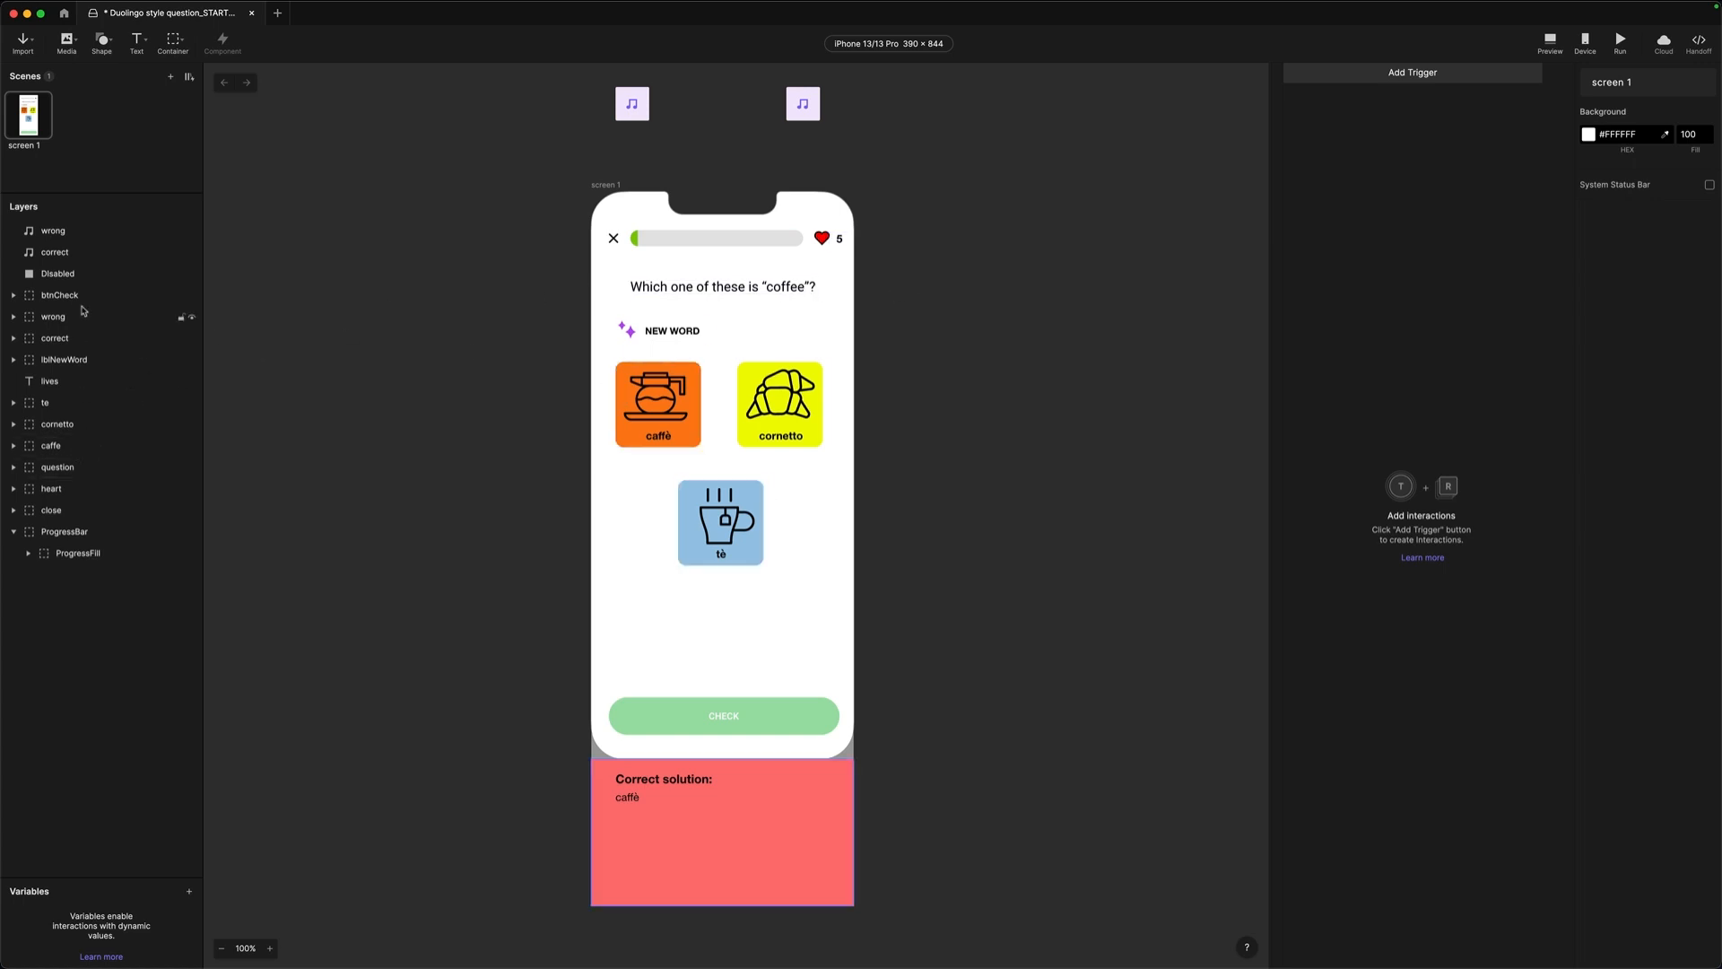
- Examine the caffe card's properties and the label and icon layers nested inside it
click(657, 421)
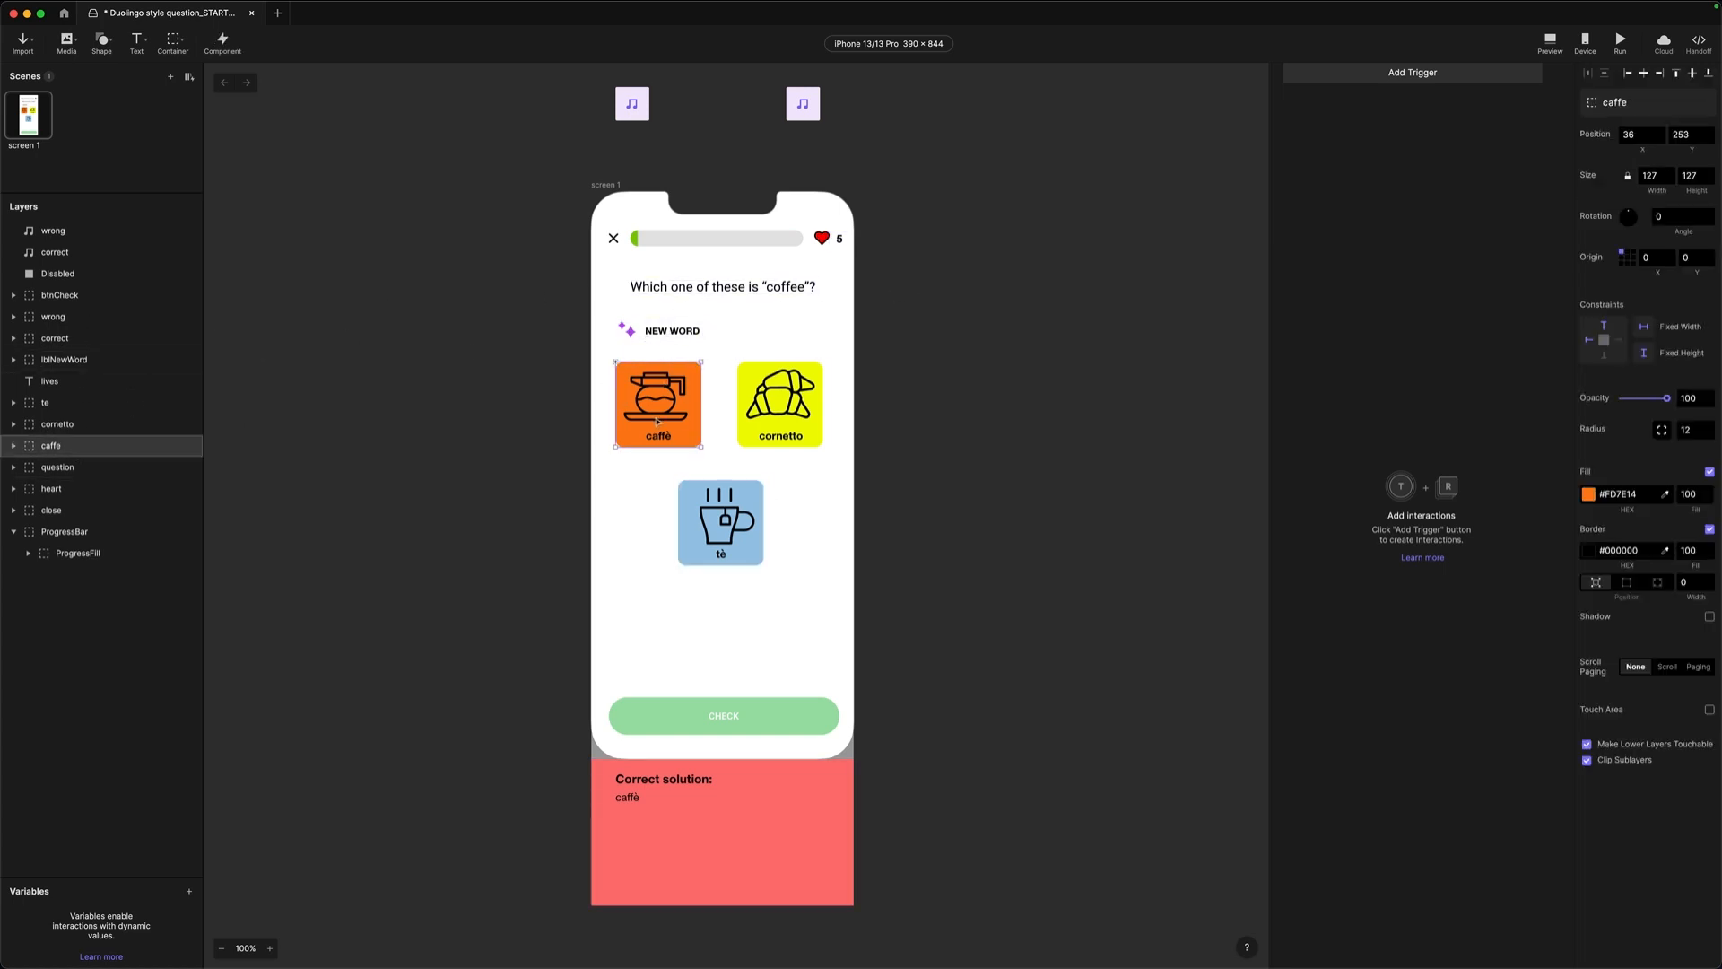
click(13, 446)
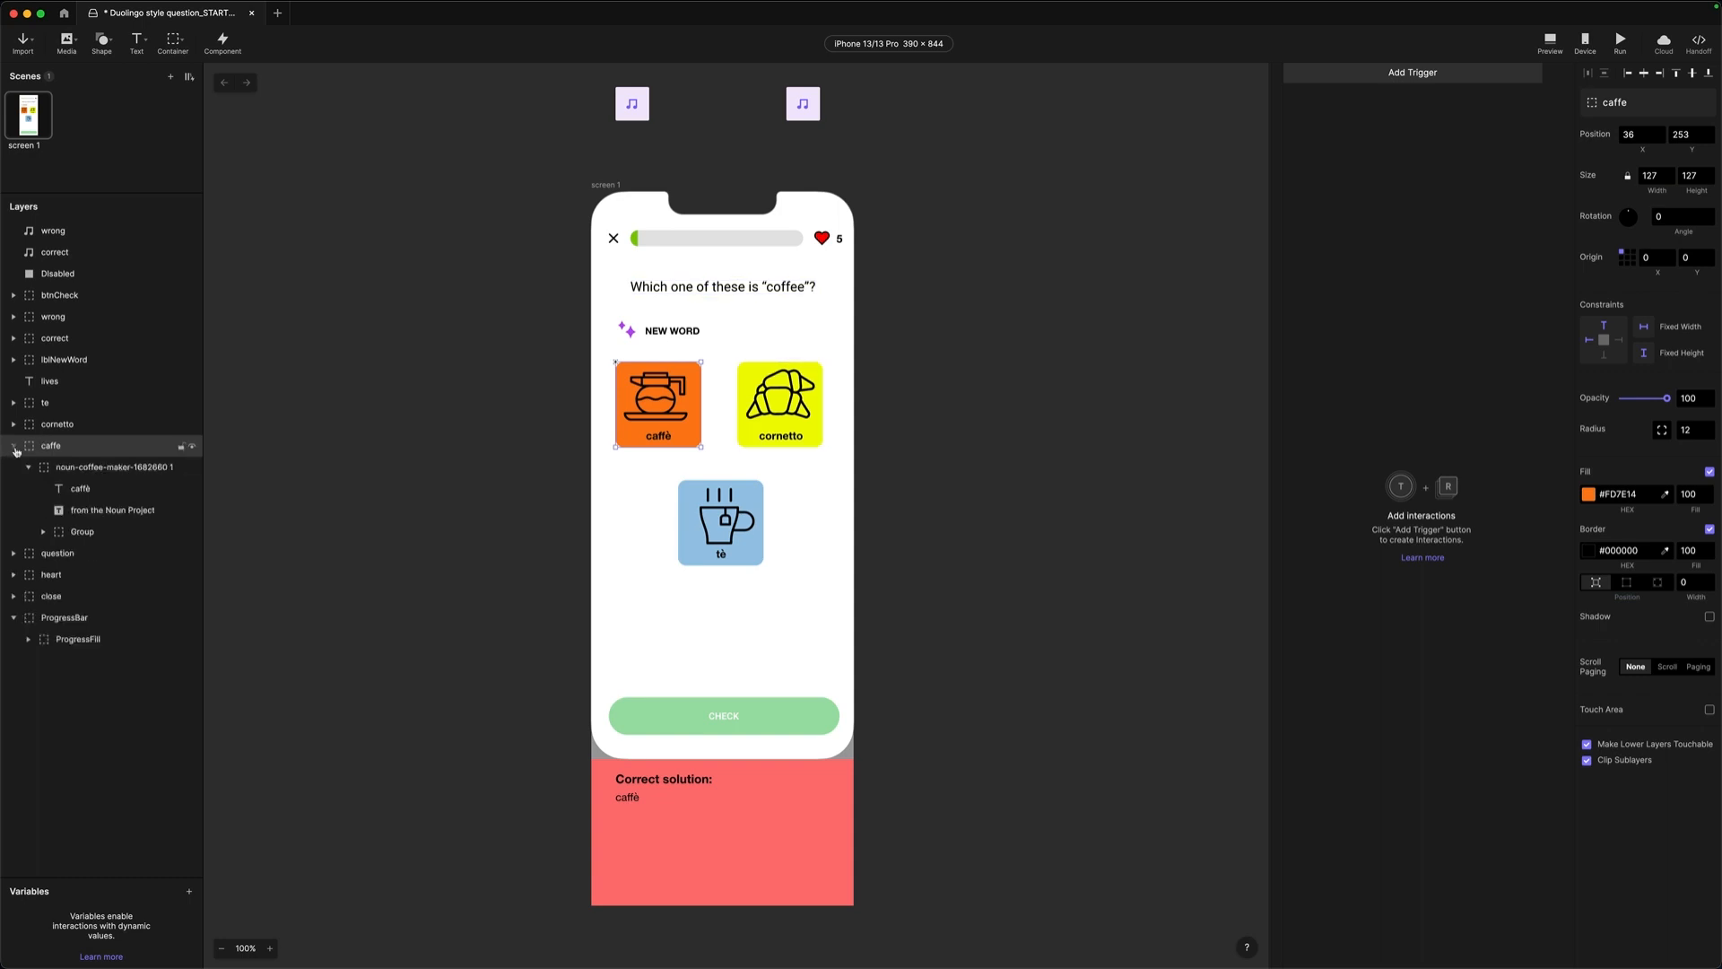
click(81, 489)
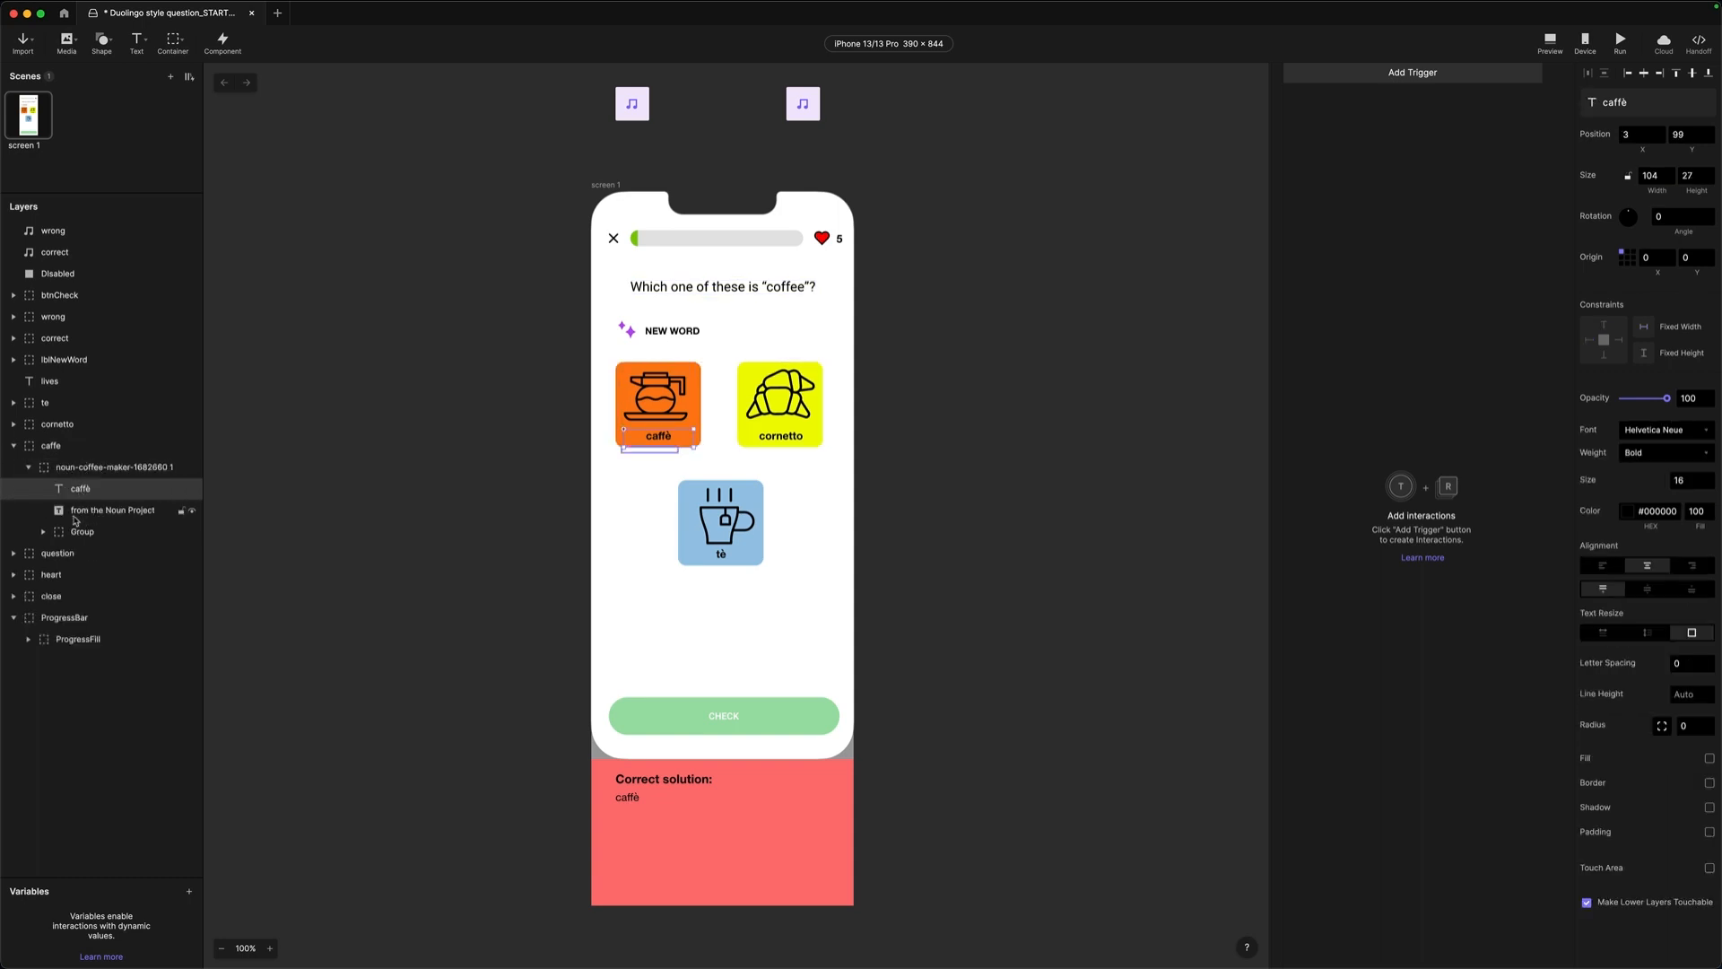
click(74, 515)
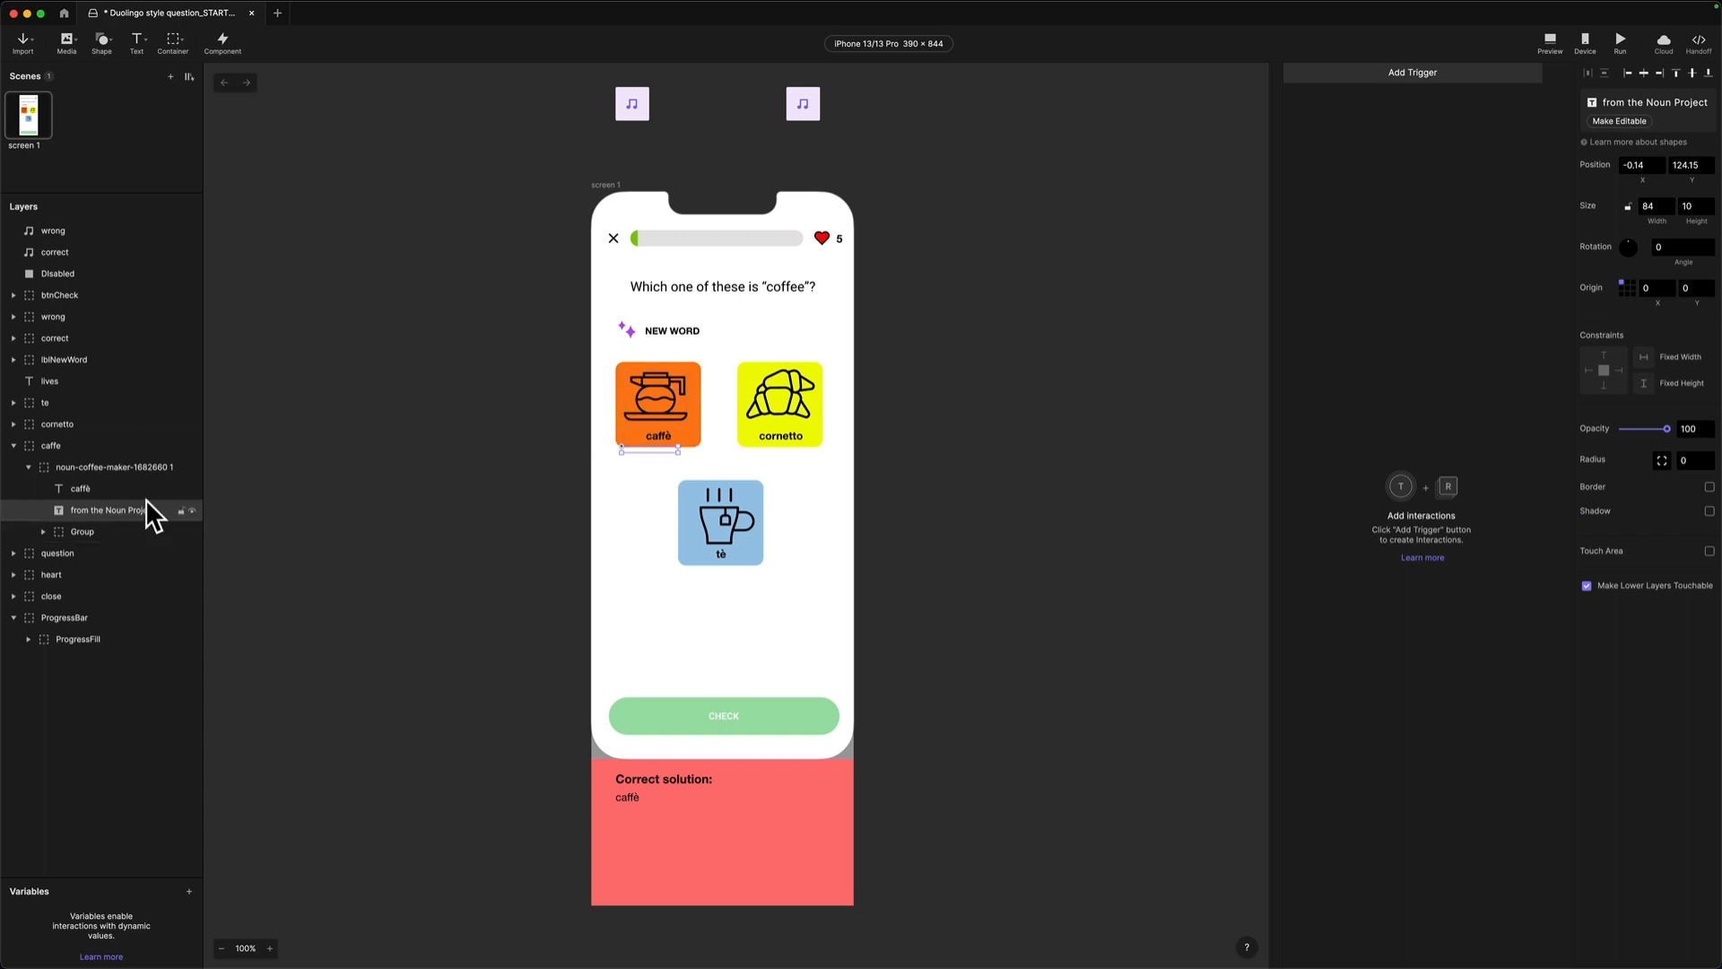
click(478, 471)
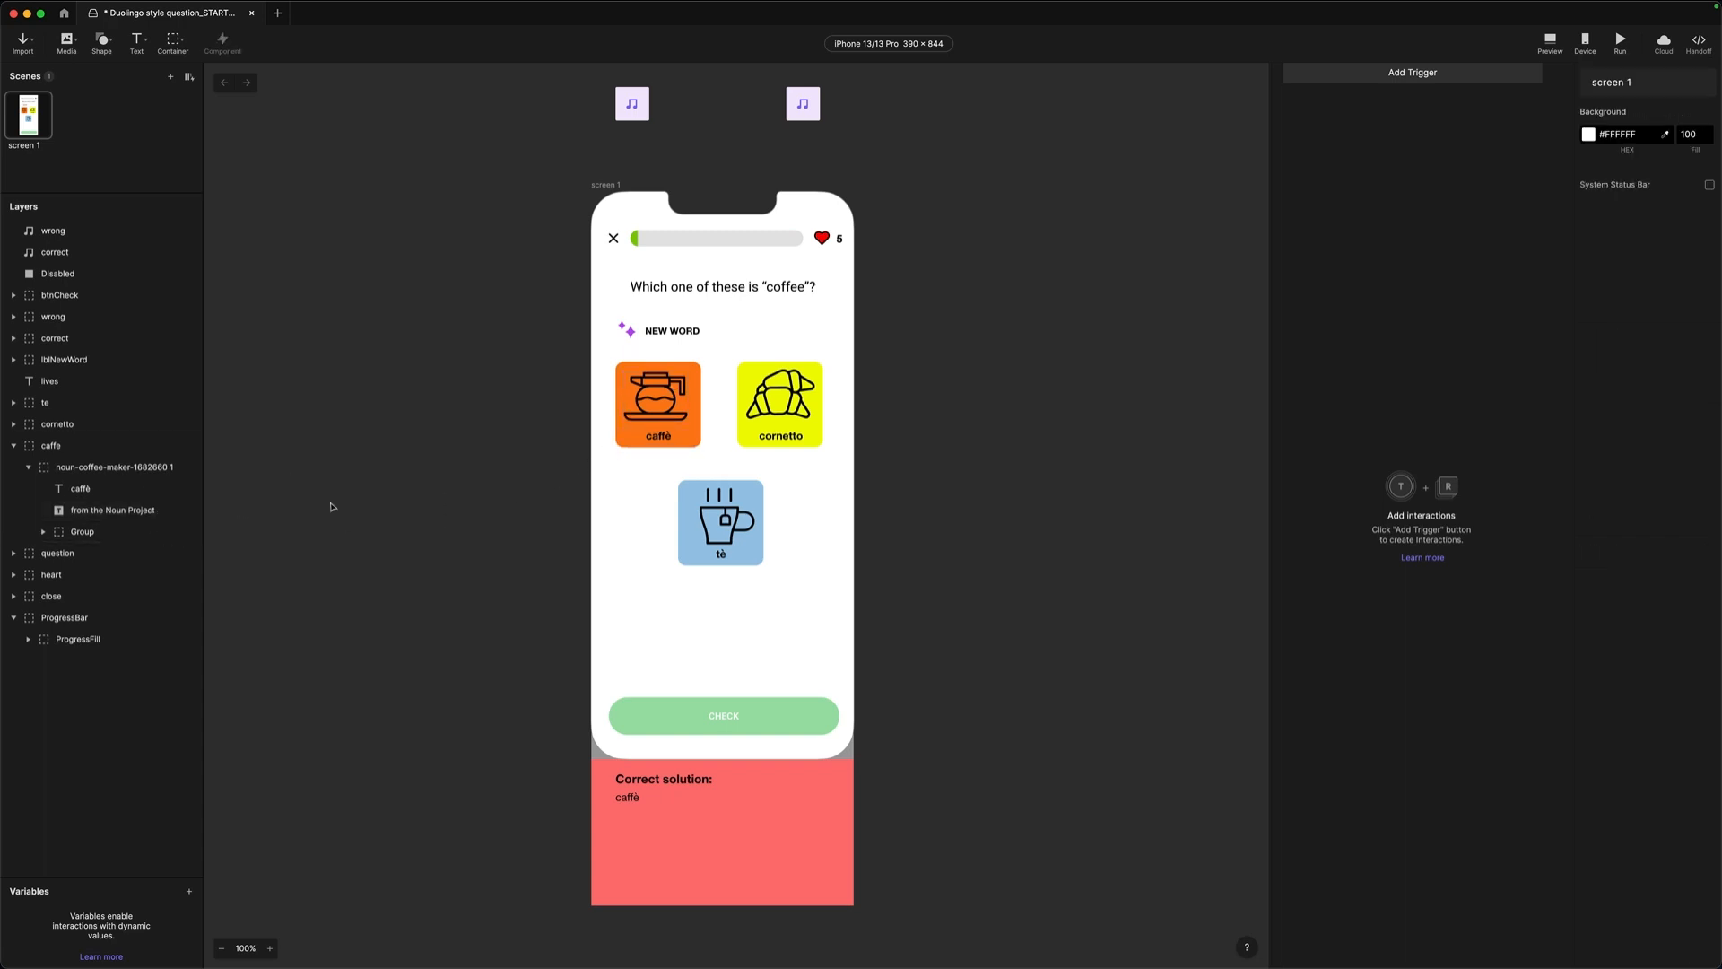
click(29, 468)
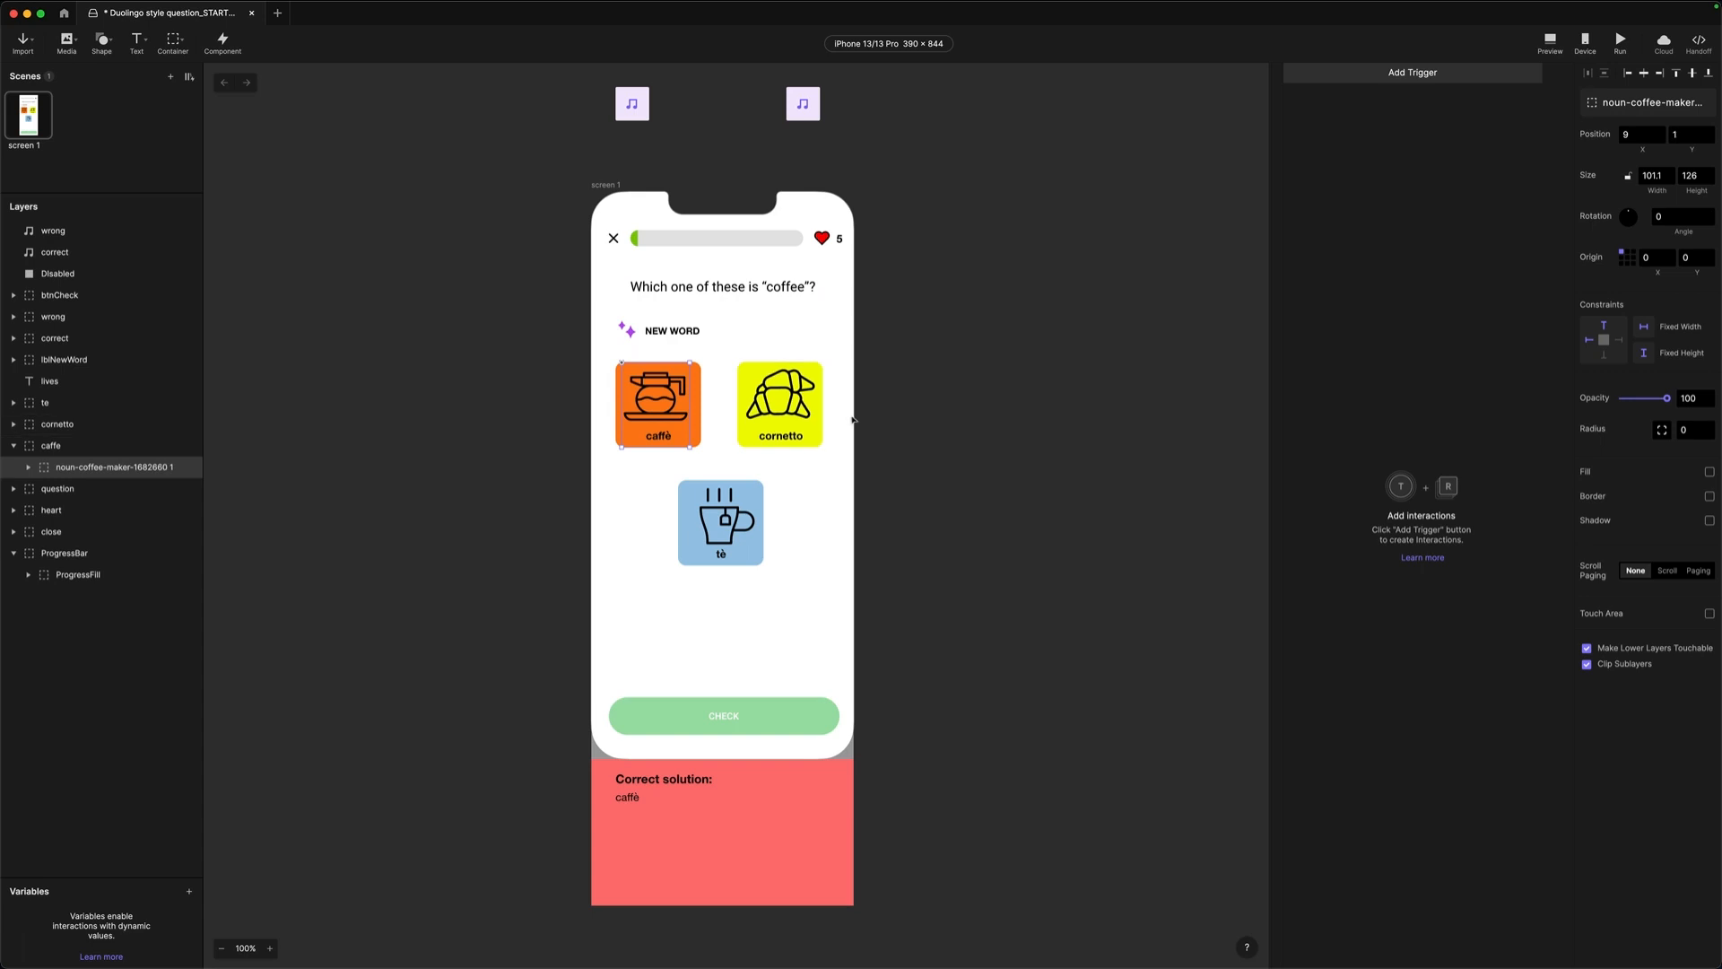
click(14, 446)
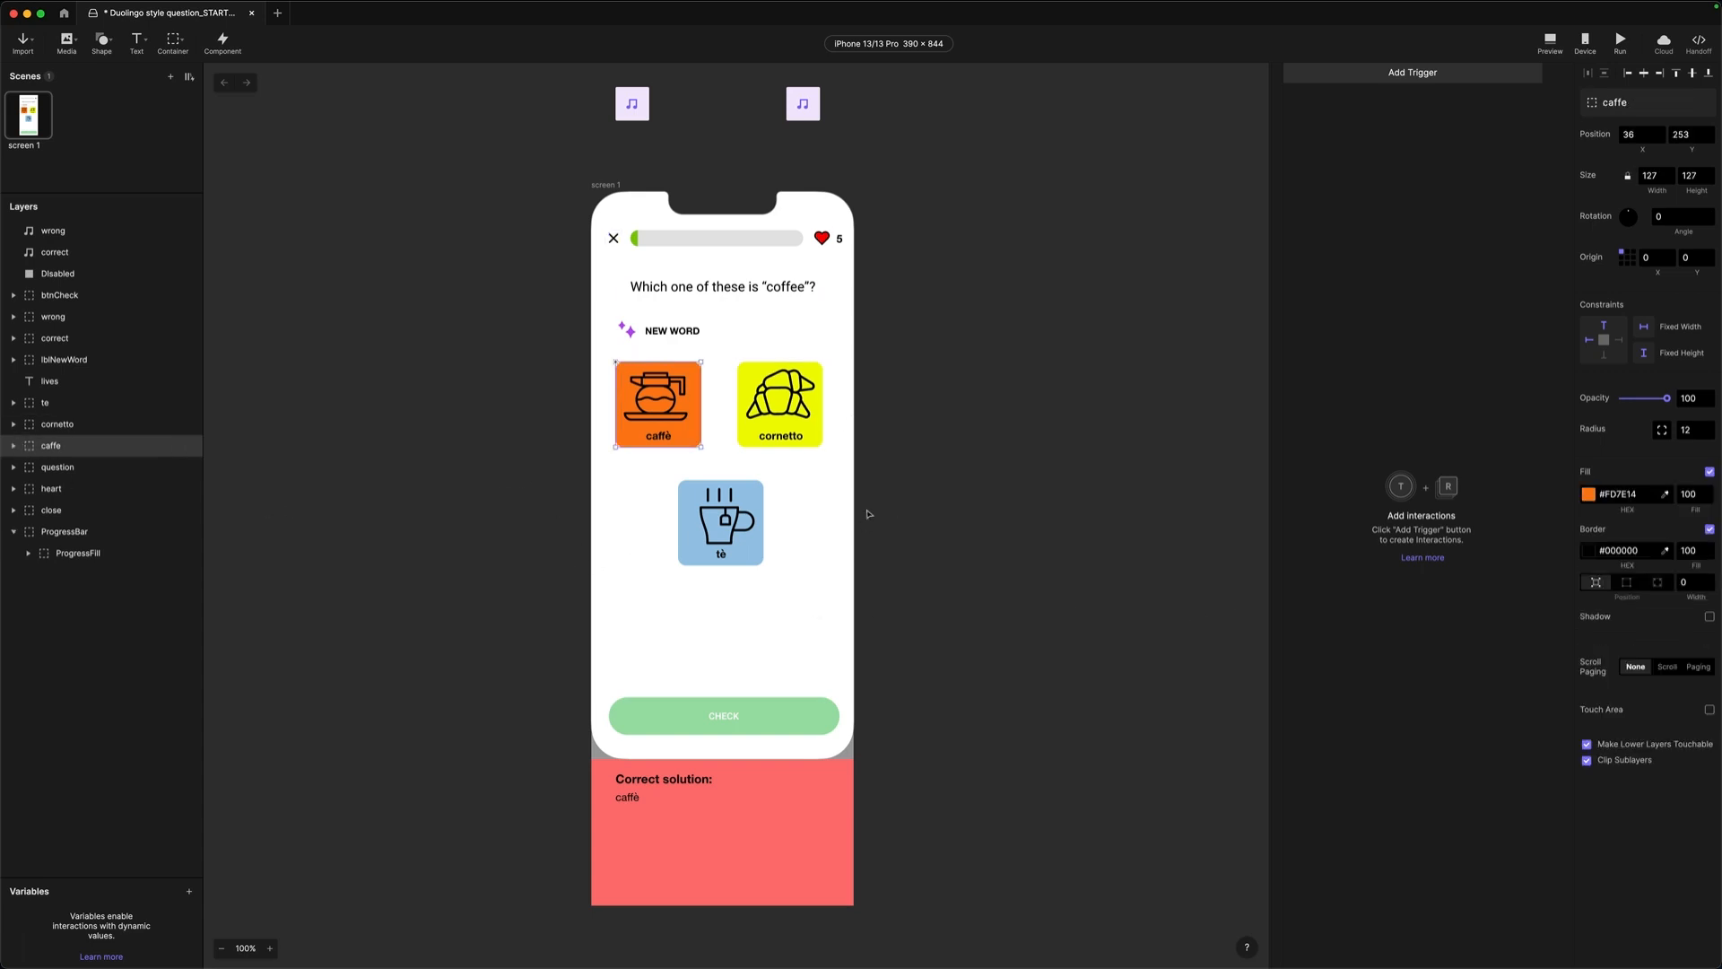
- Examine the Disabled overlay over the CHECK button and the result panels below the phone screen, temporarily hiding the wrong panel
click(743, 717)
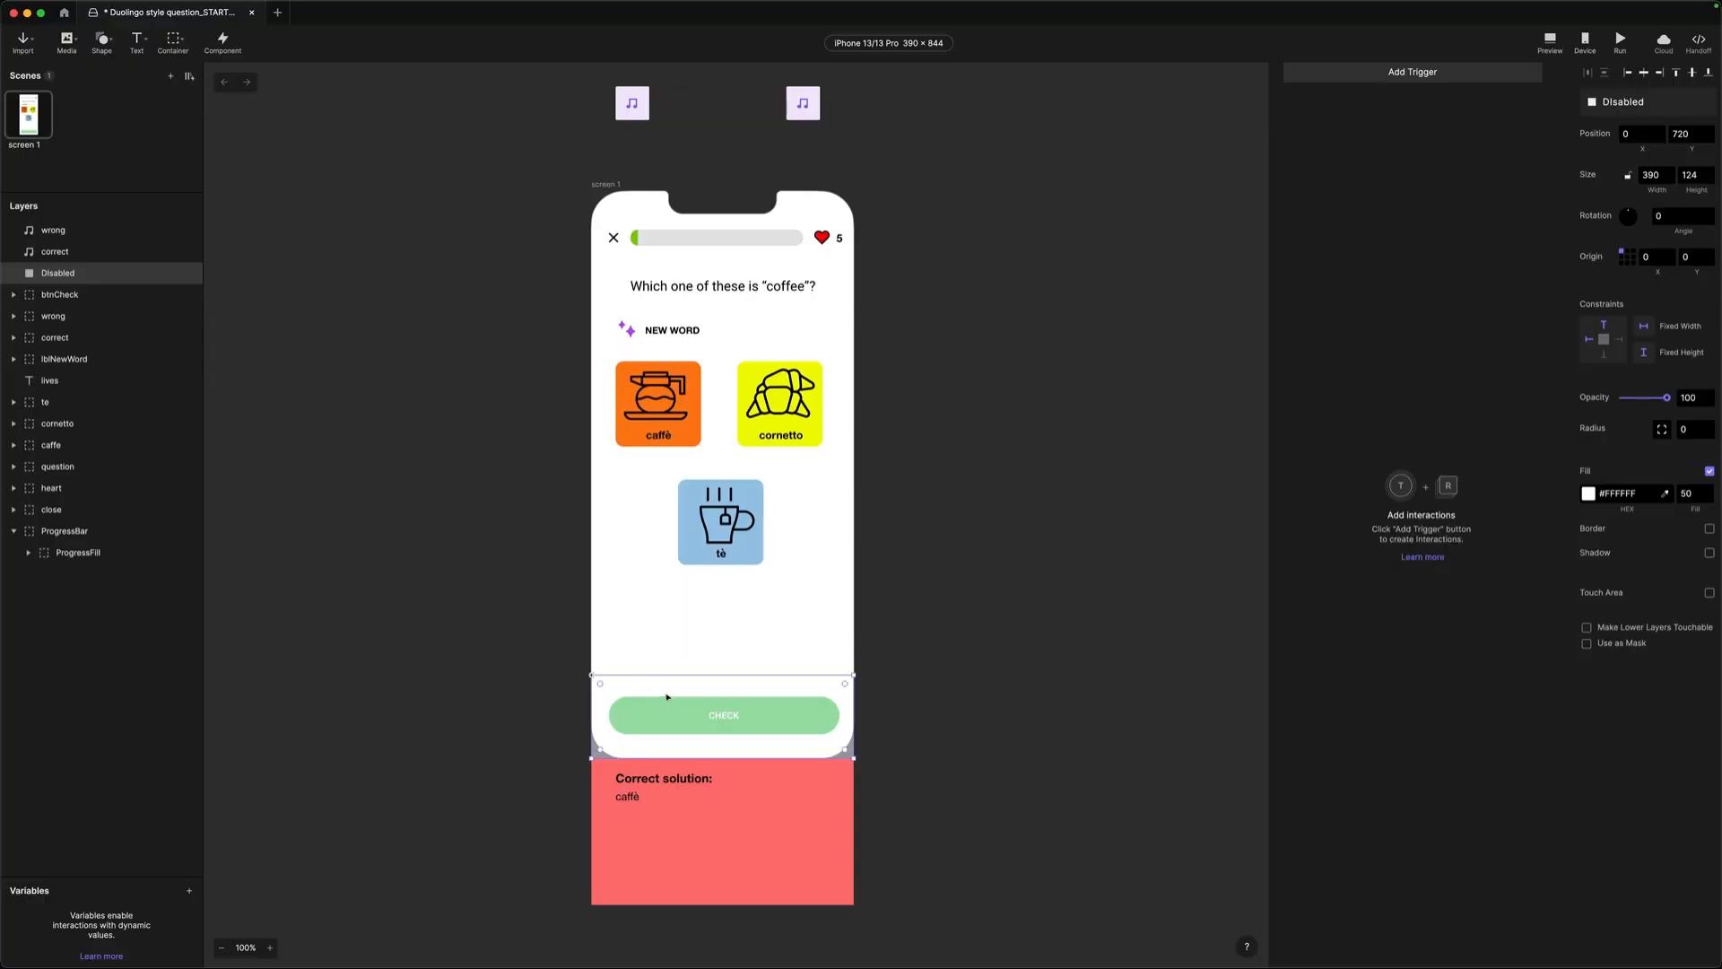
click(951, 654)
click(839, 802)
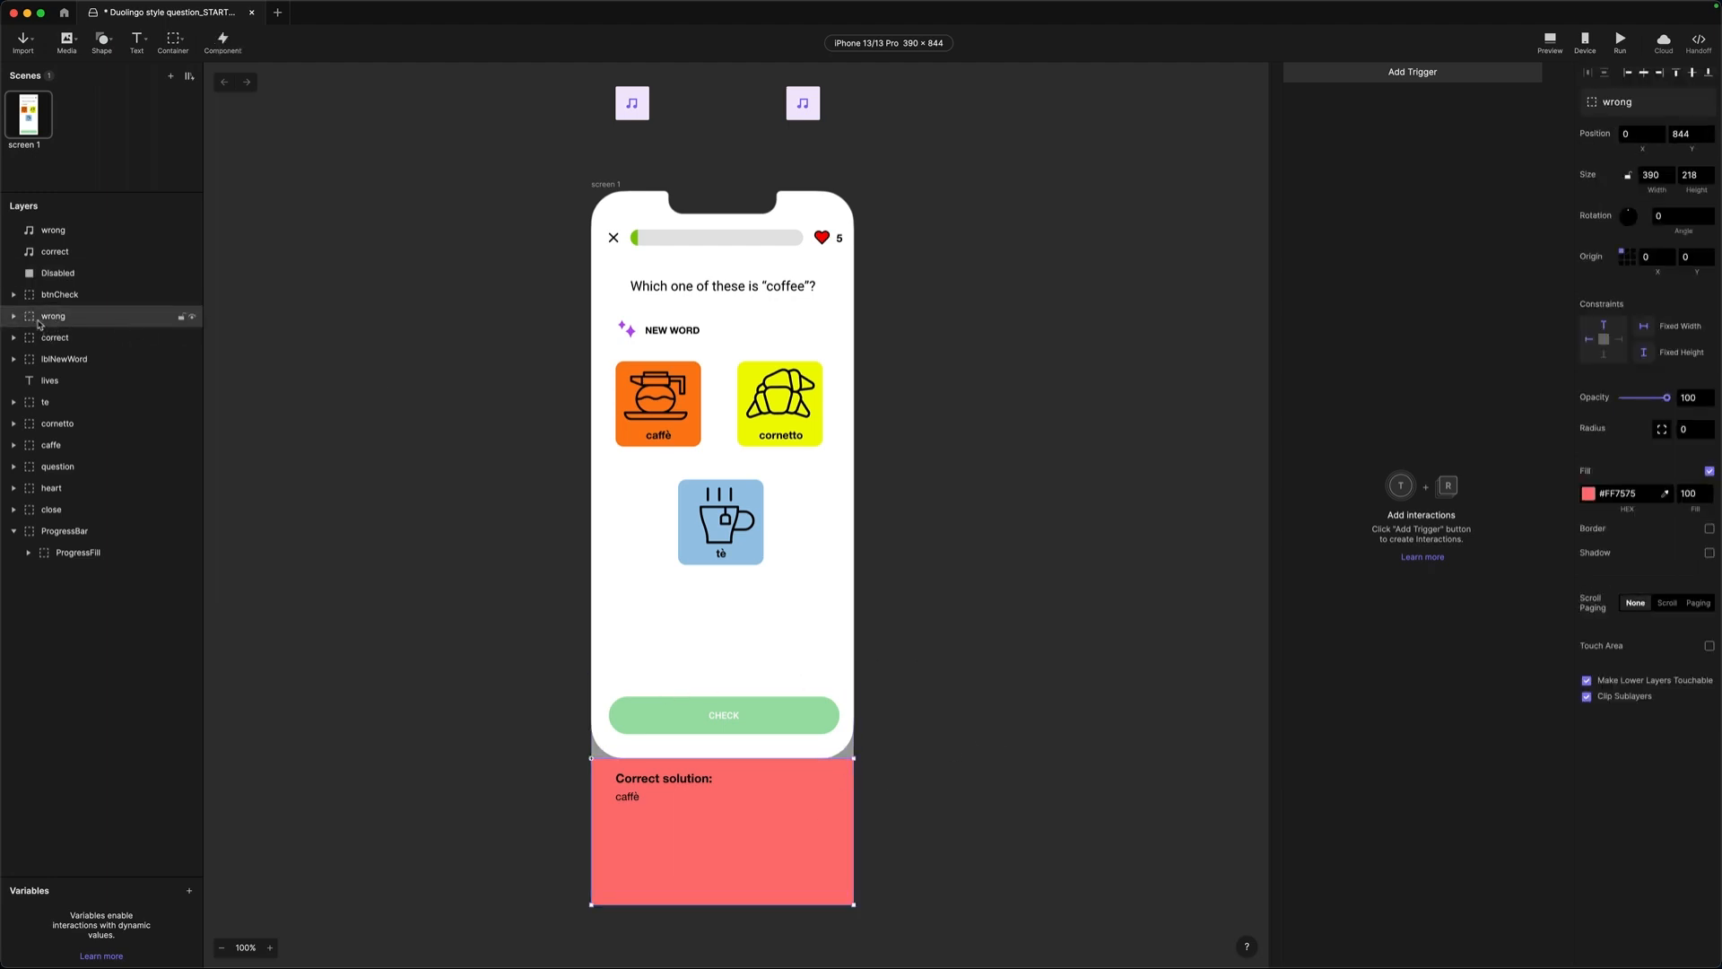
click(191, 318)
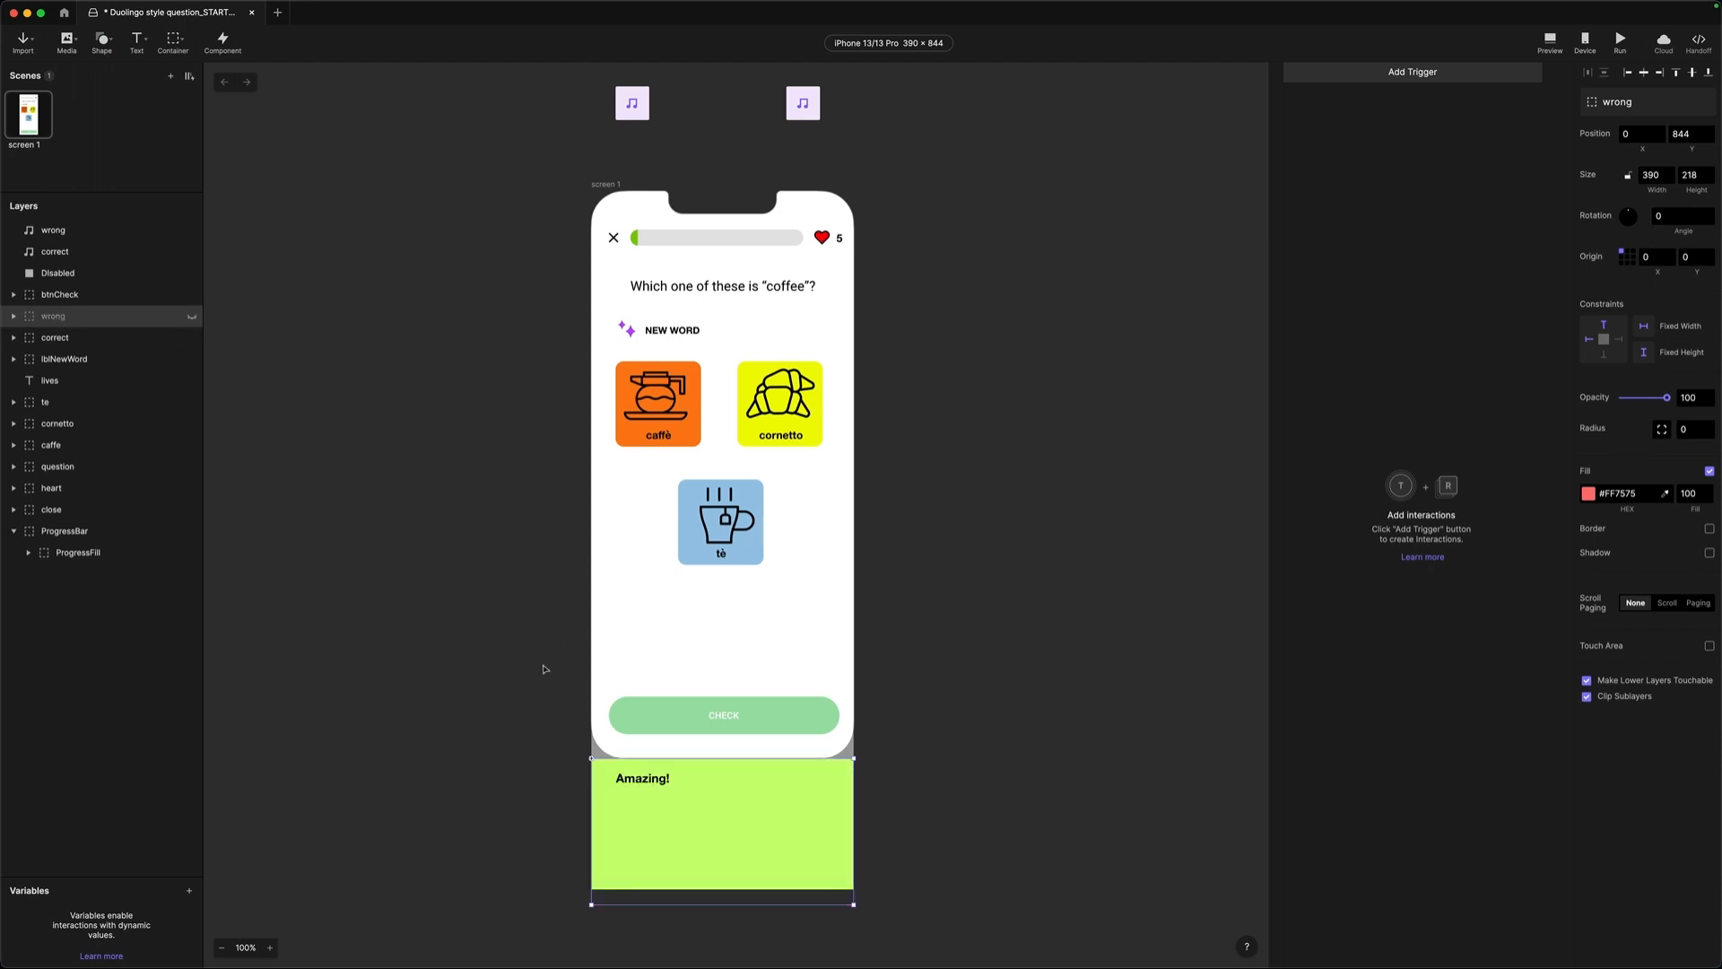
click(191, 315)
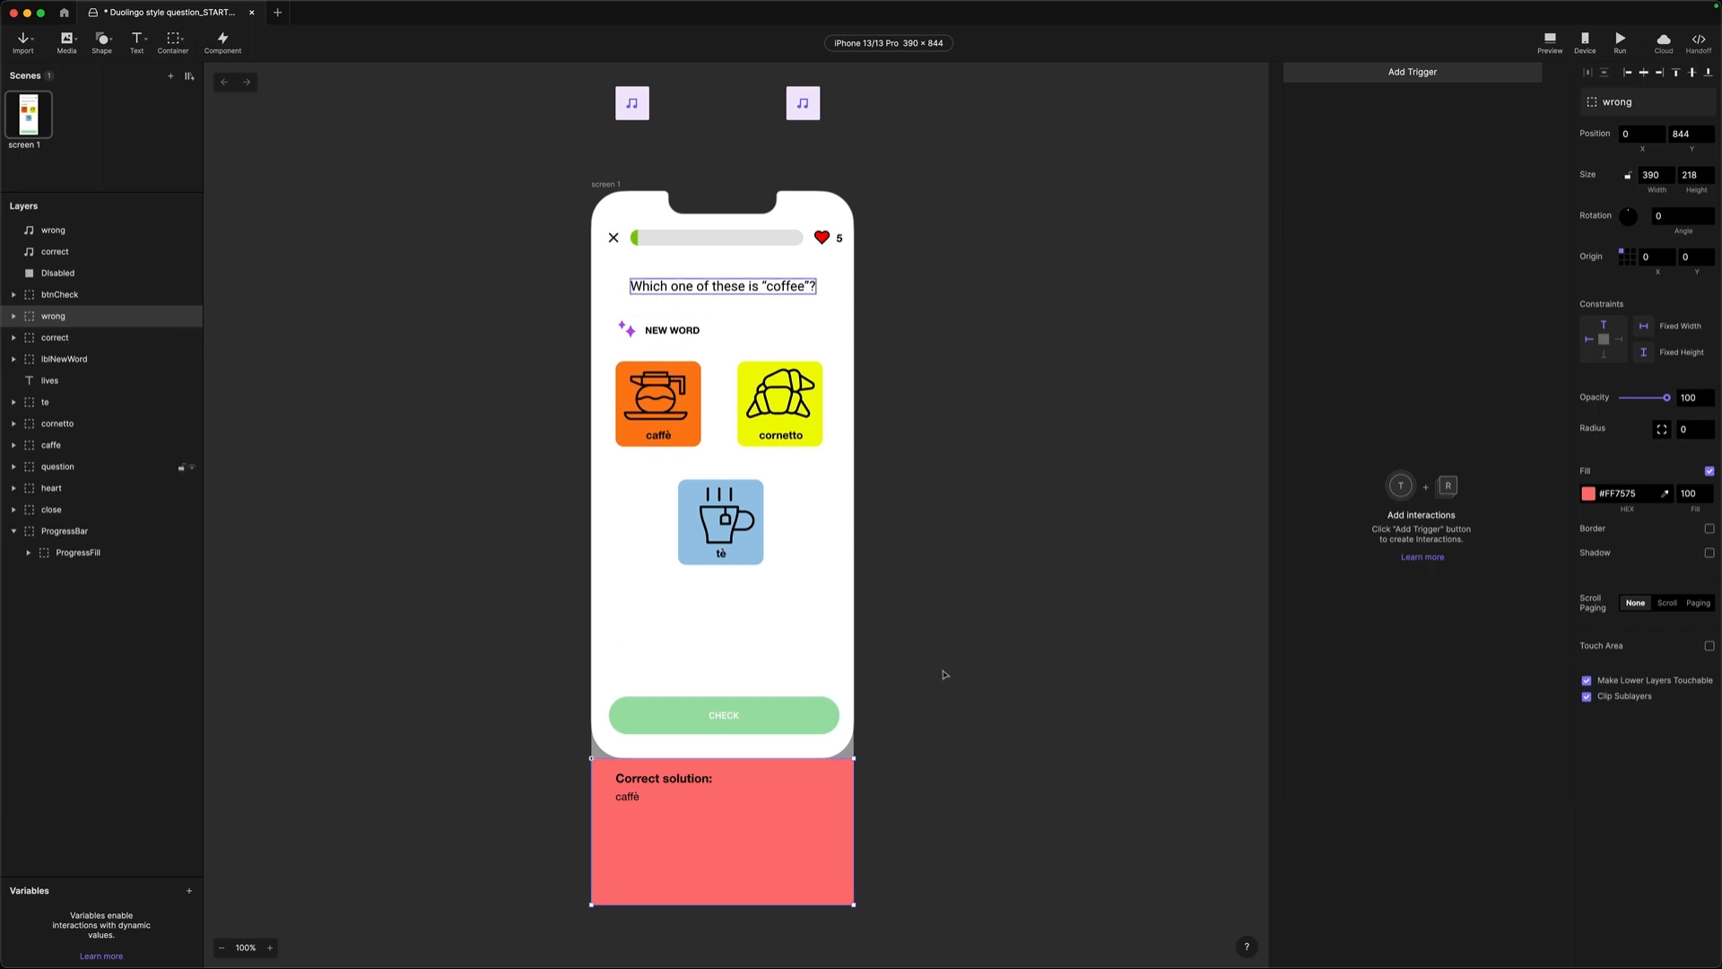
click(1197, 597)
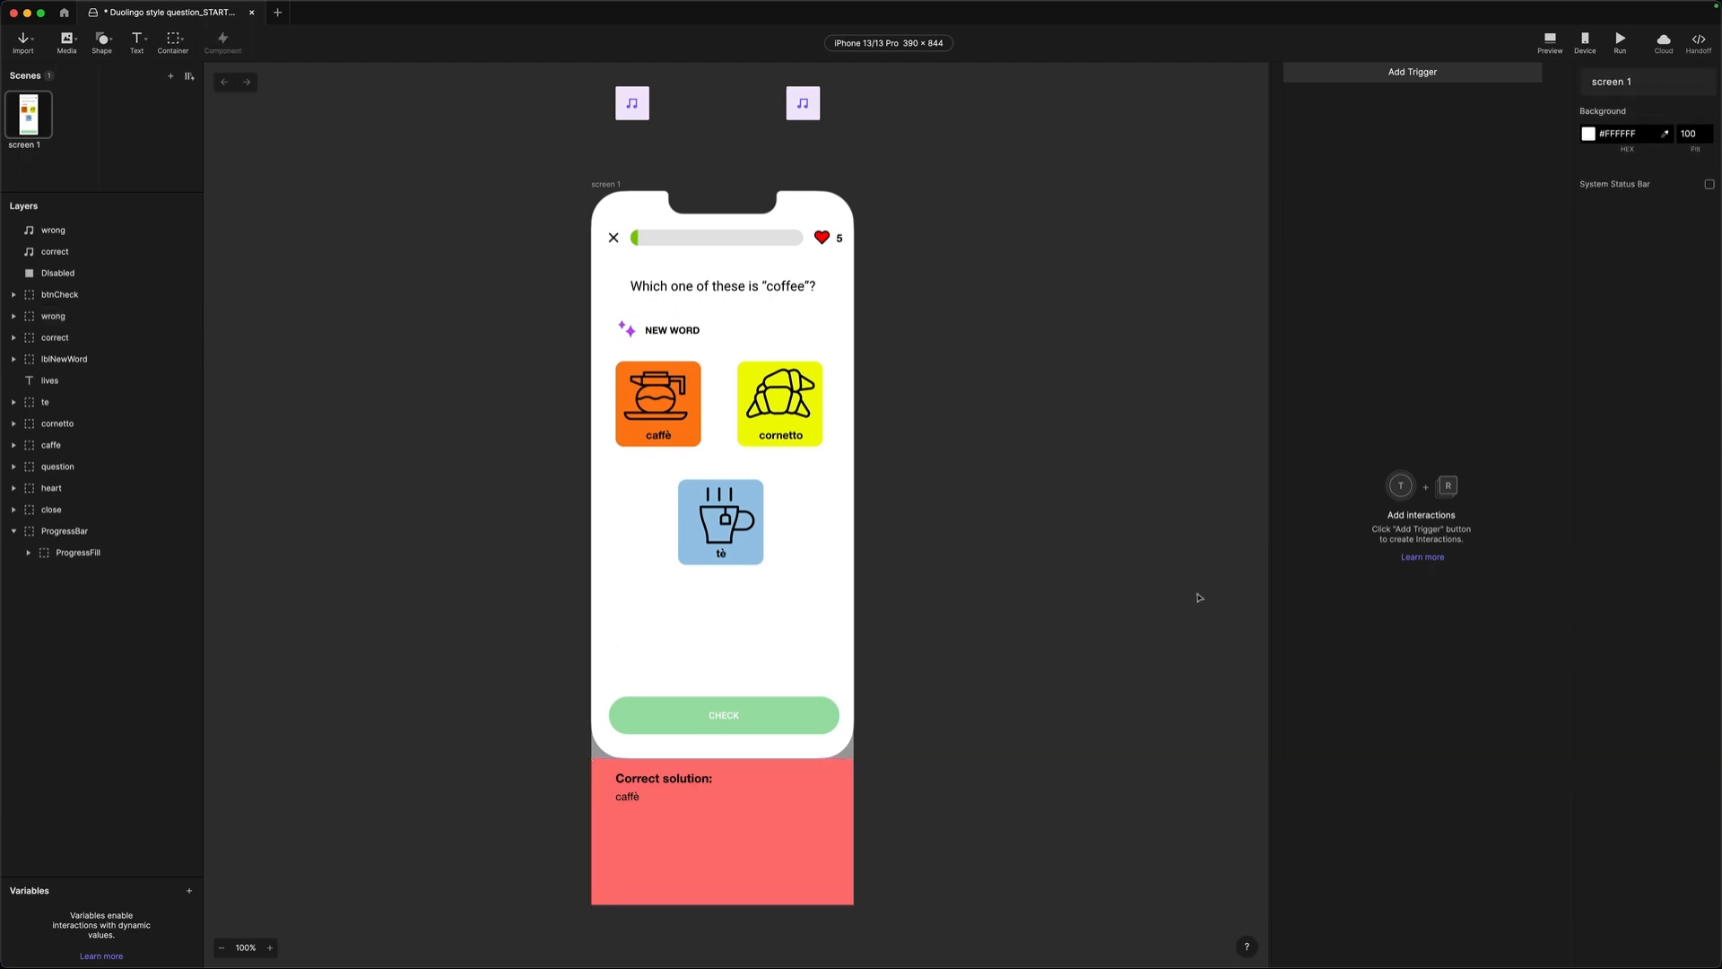
- Examine the properties of the heart icon and the lives text next to the progress bar
click(822, 239)
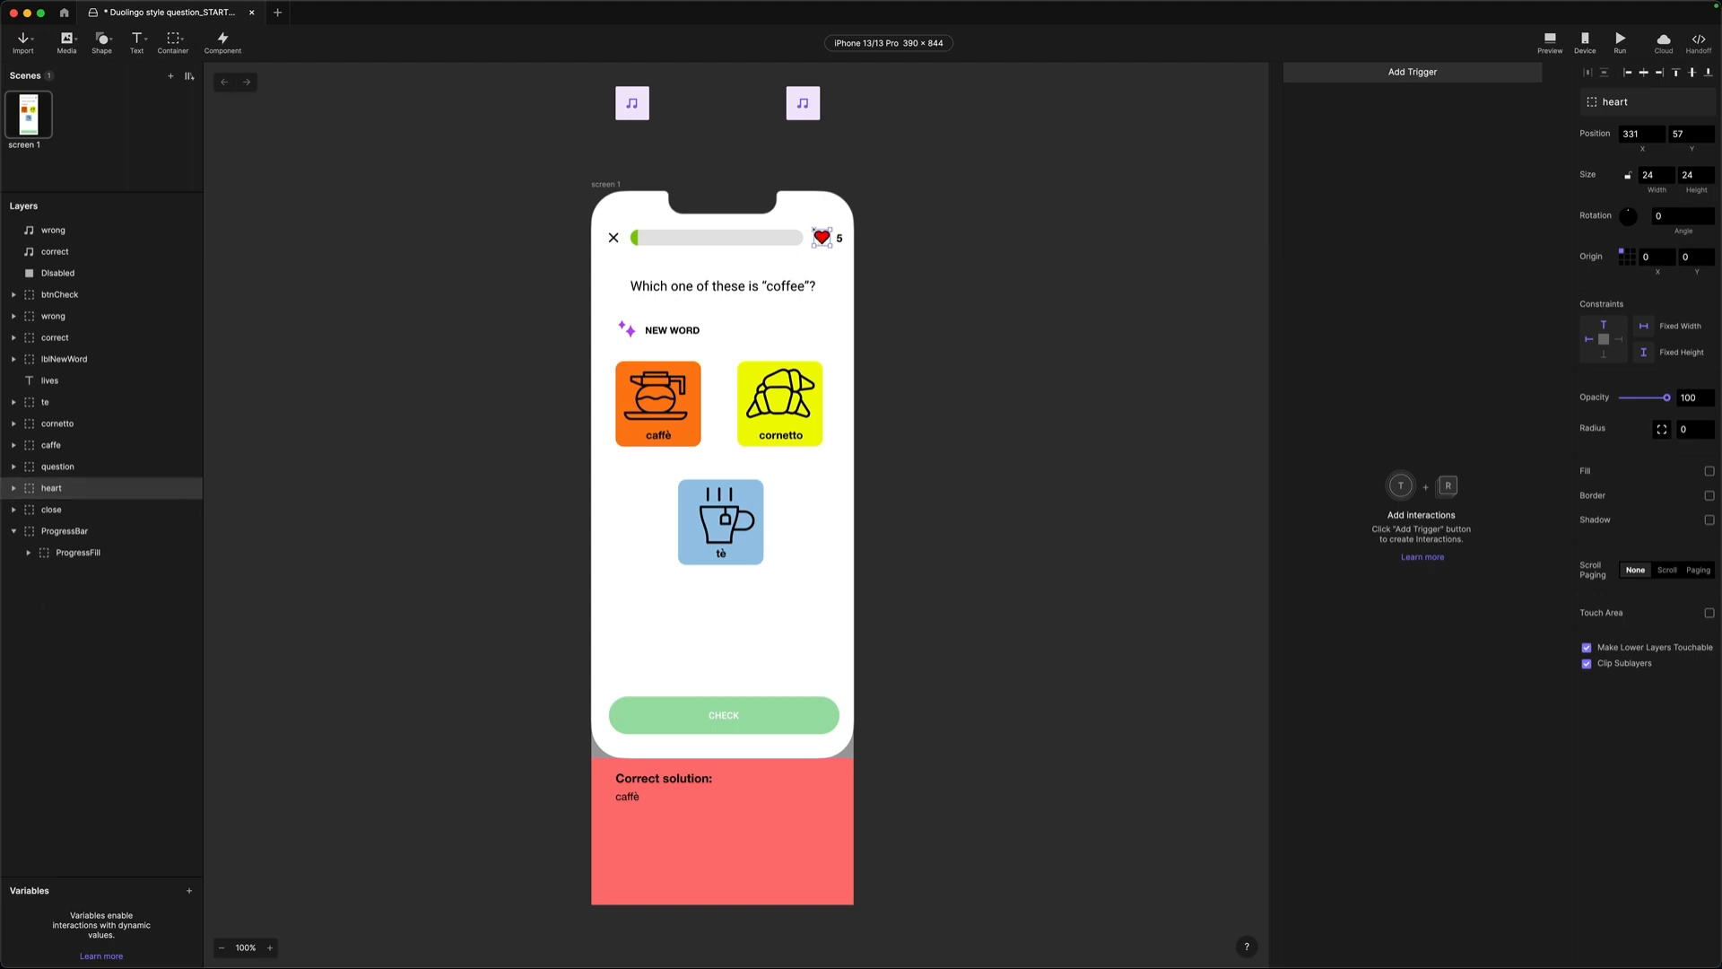
click(841, 238)
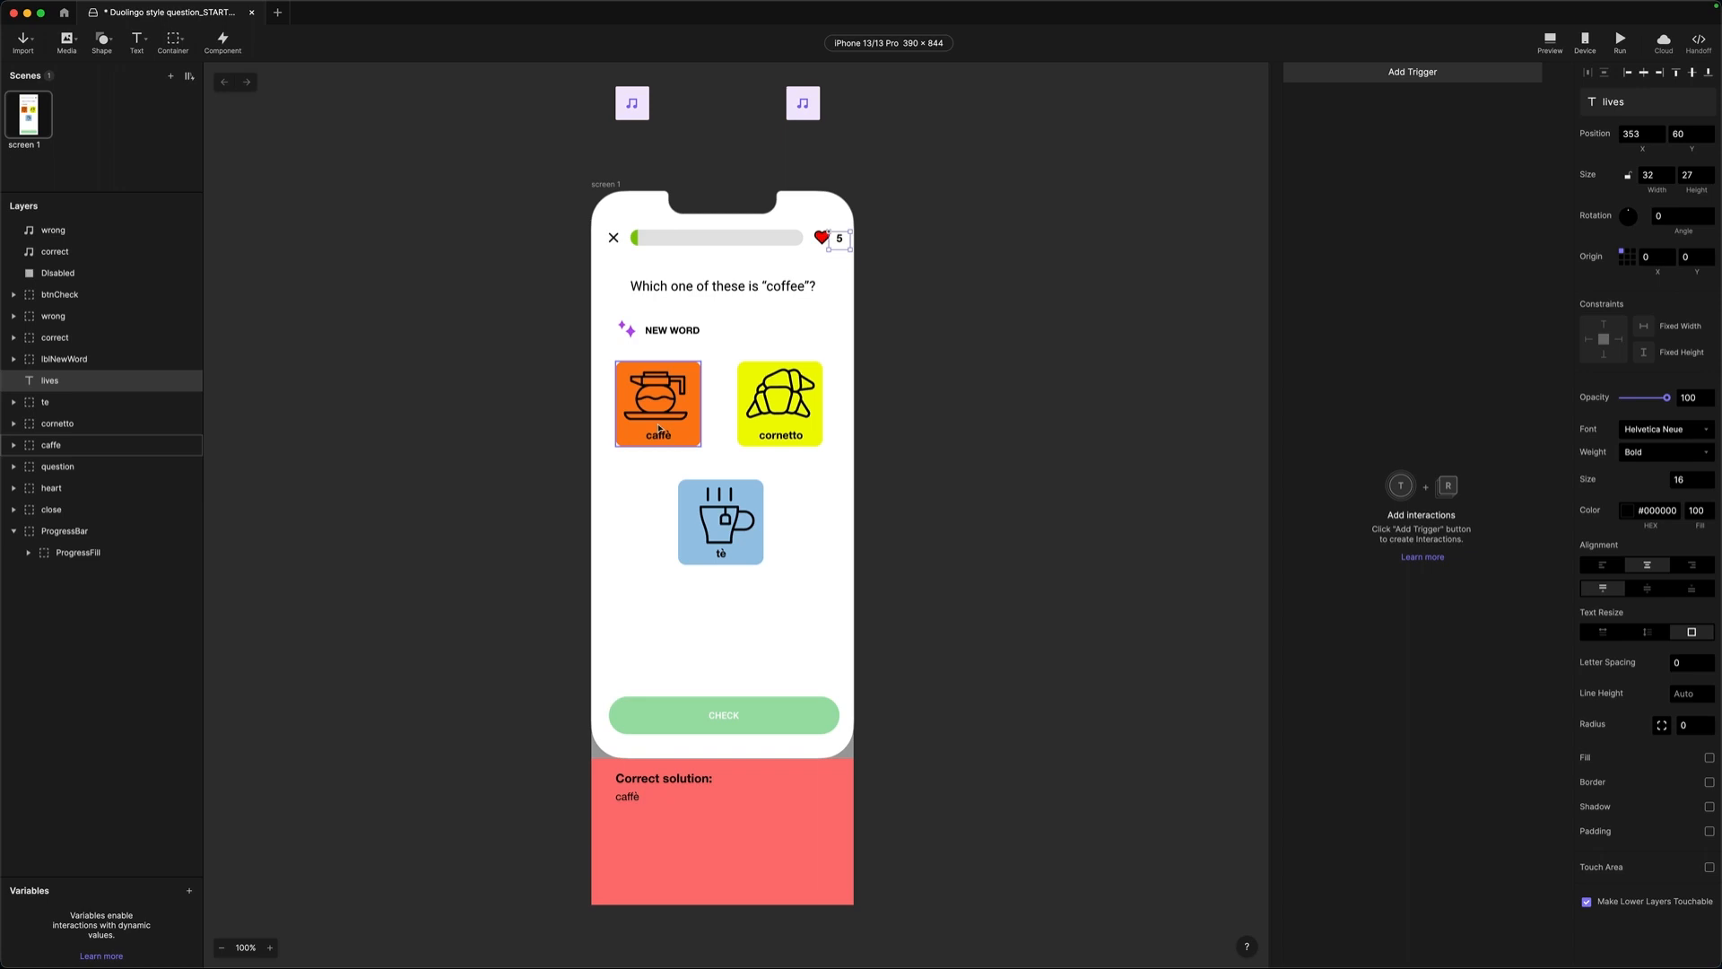
click(1132, 513)
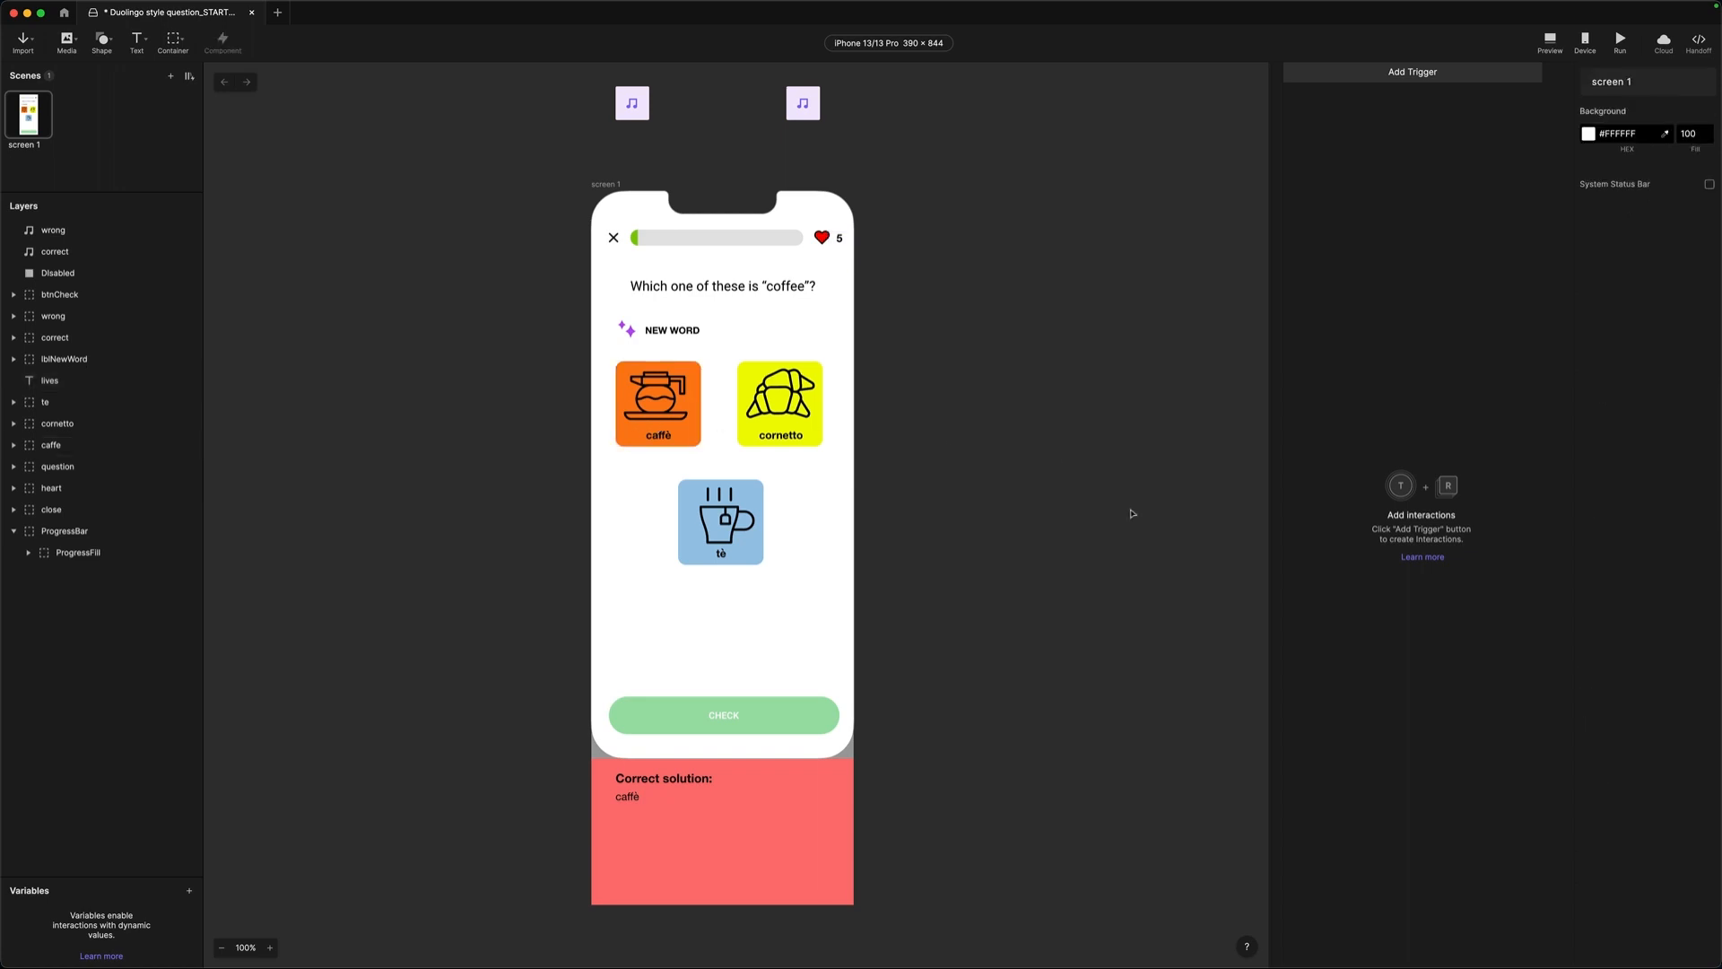
- Add a Tap trigger to the caffe card with a Border response that sets the border width to 4
click(669, 437)
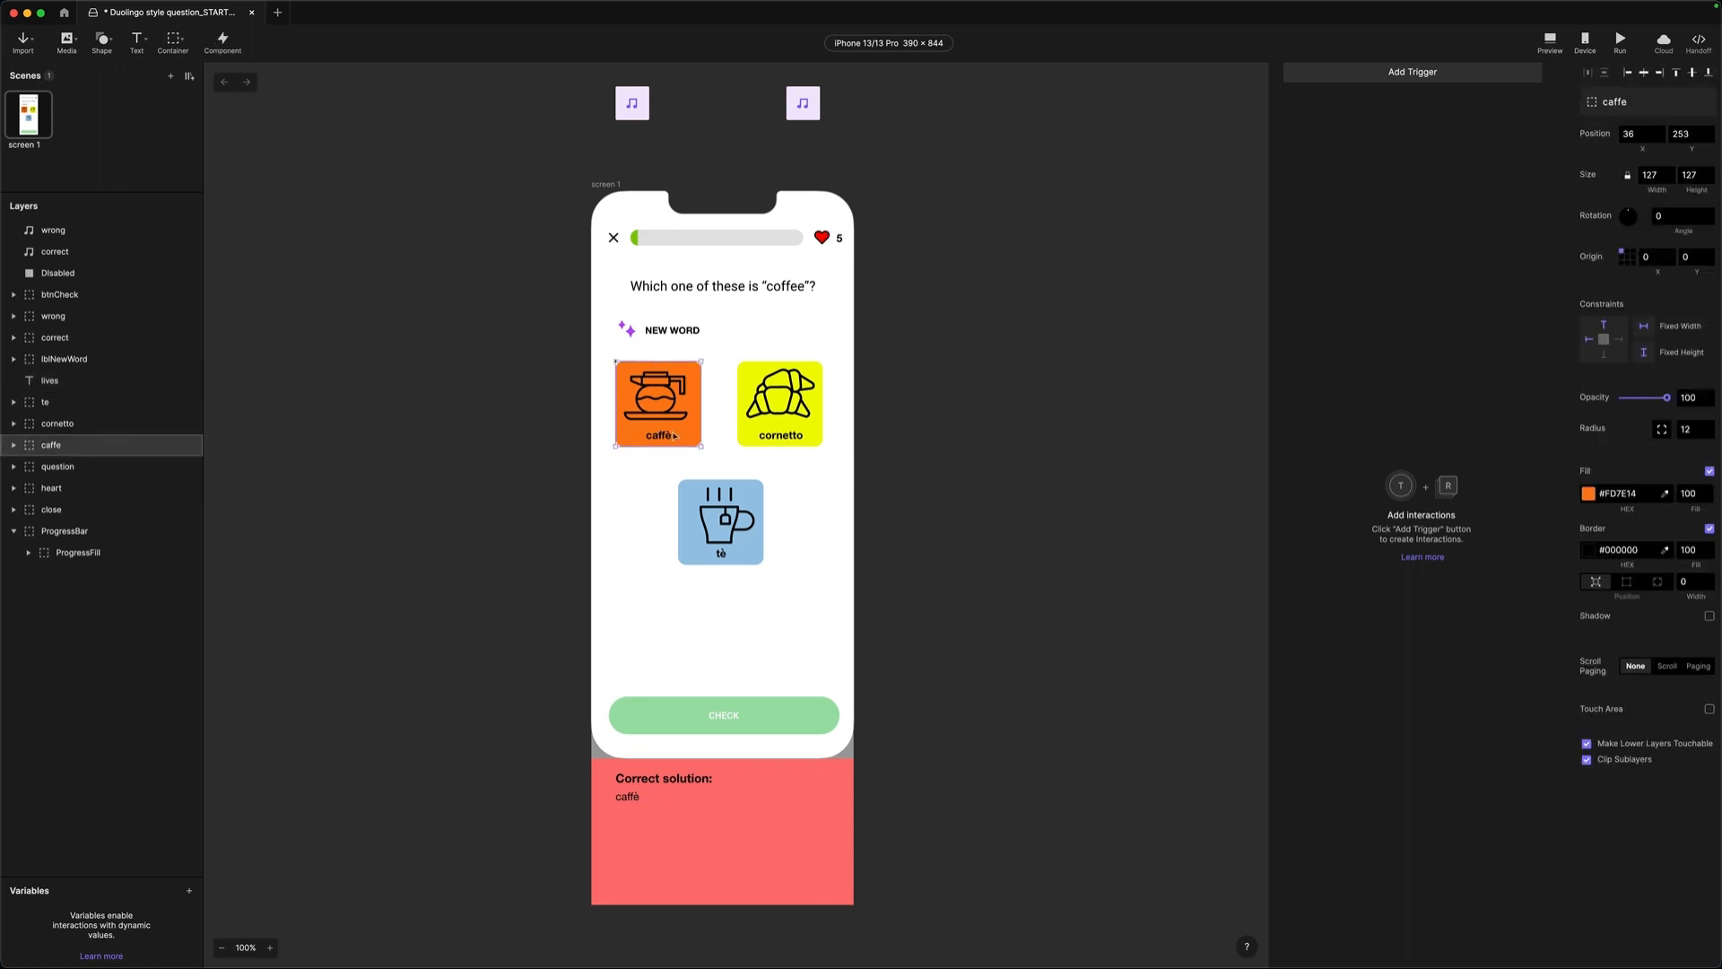
click(1357, 72)
click(1306, 111)
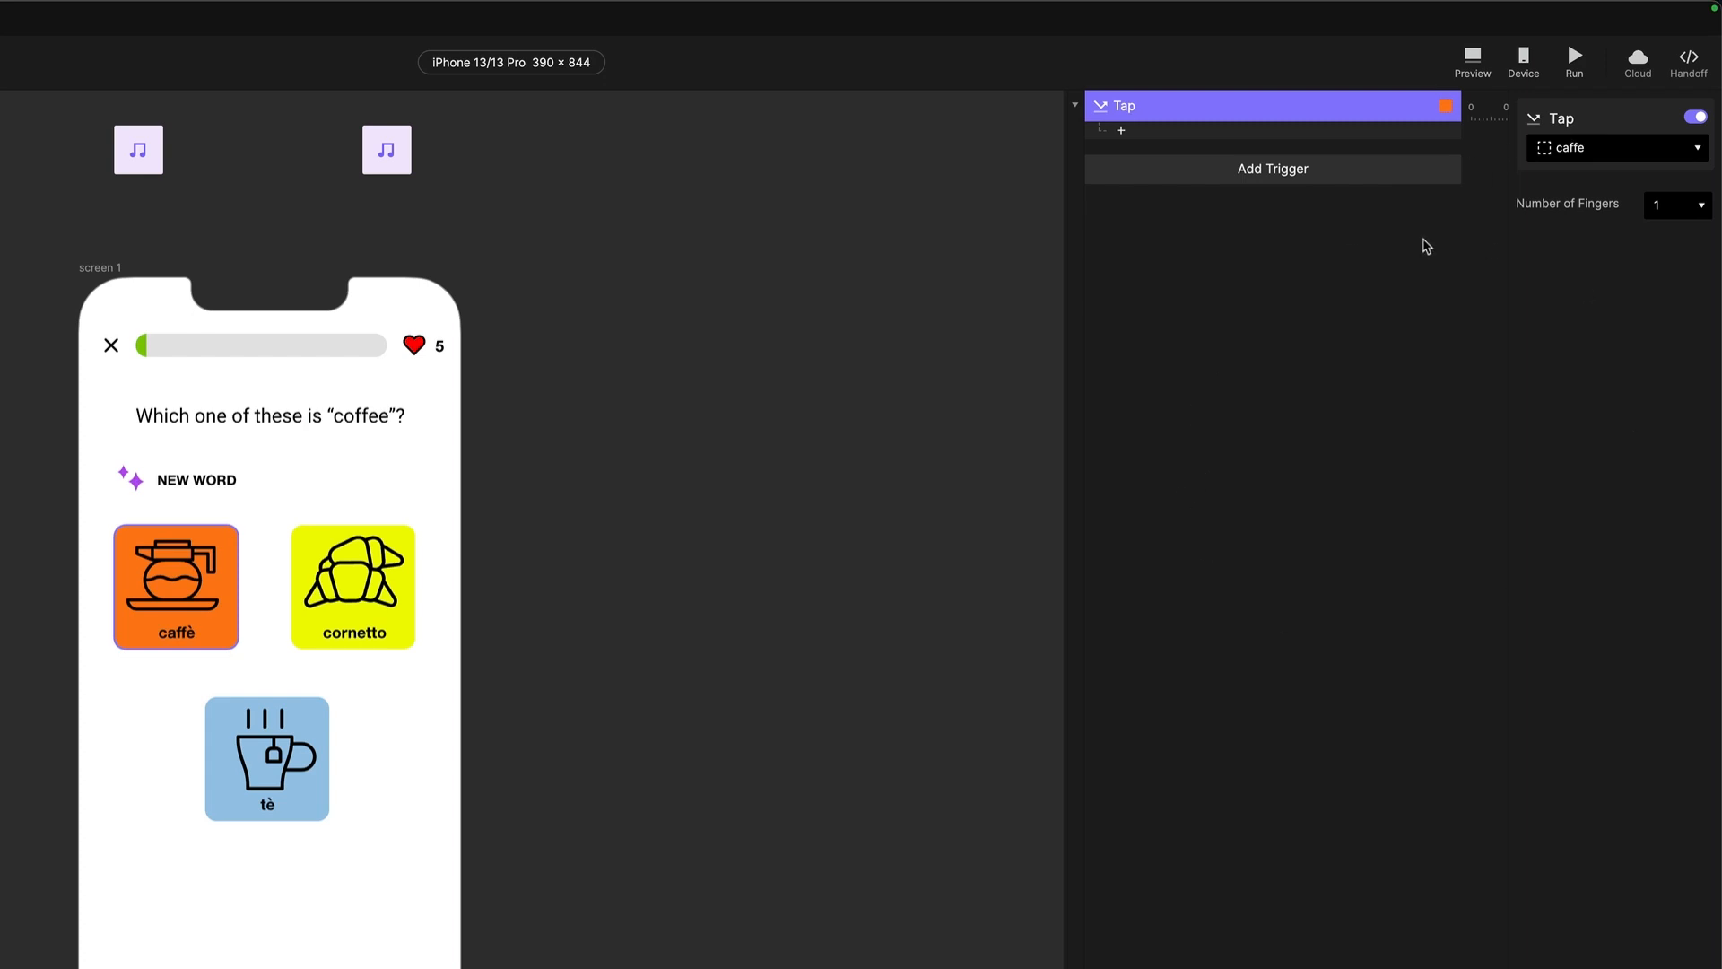
click(1122, 130)
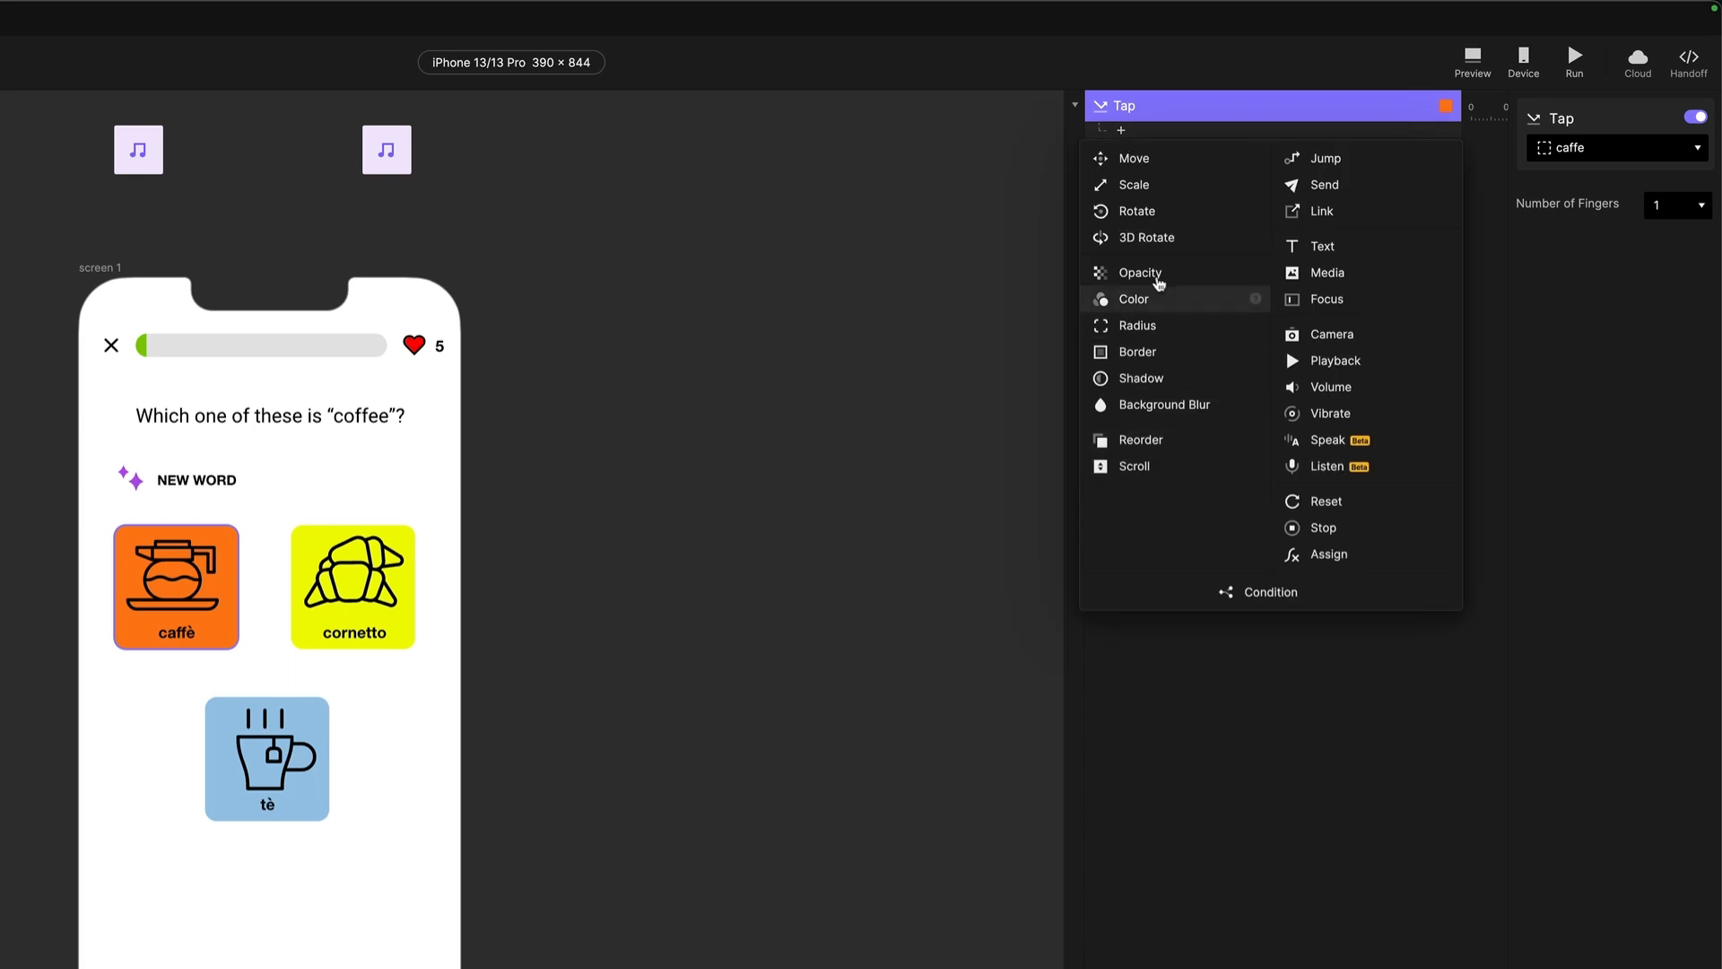
click(1138, 352)
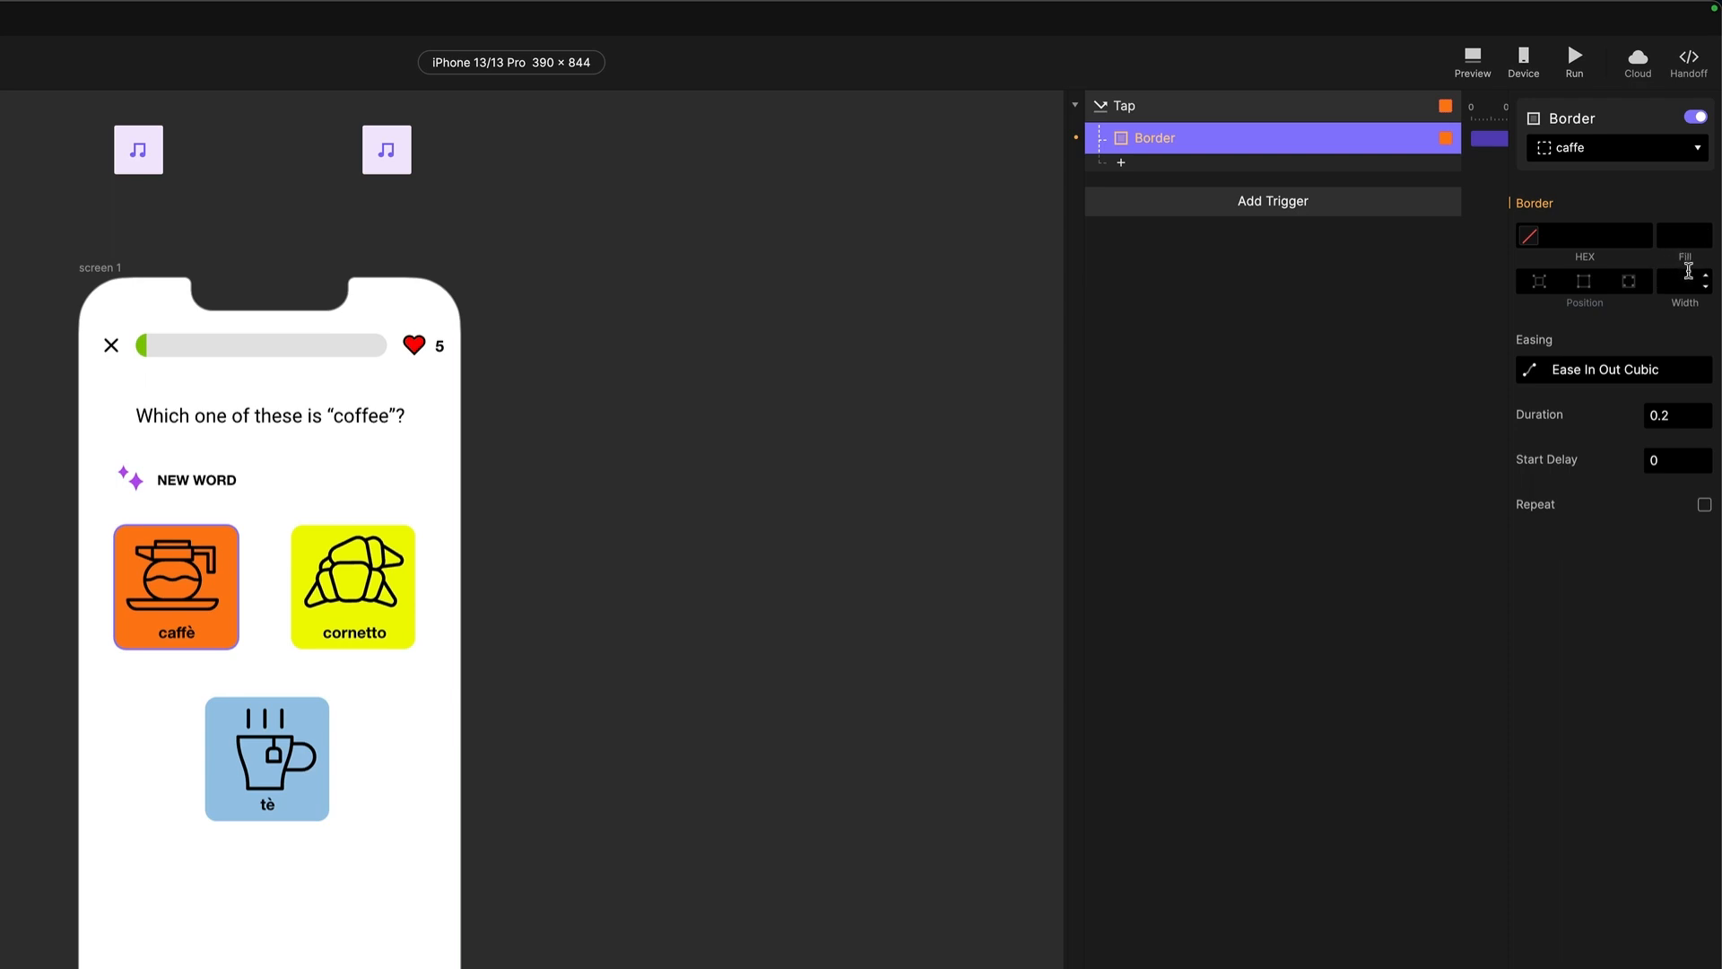
click(1684, 289)
text(4)
key(Return)
- Set the duration of the caffe card's Border response to 0
click(177, 583)
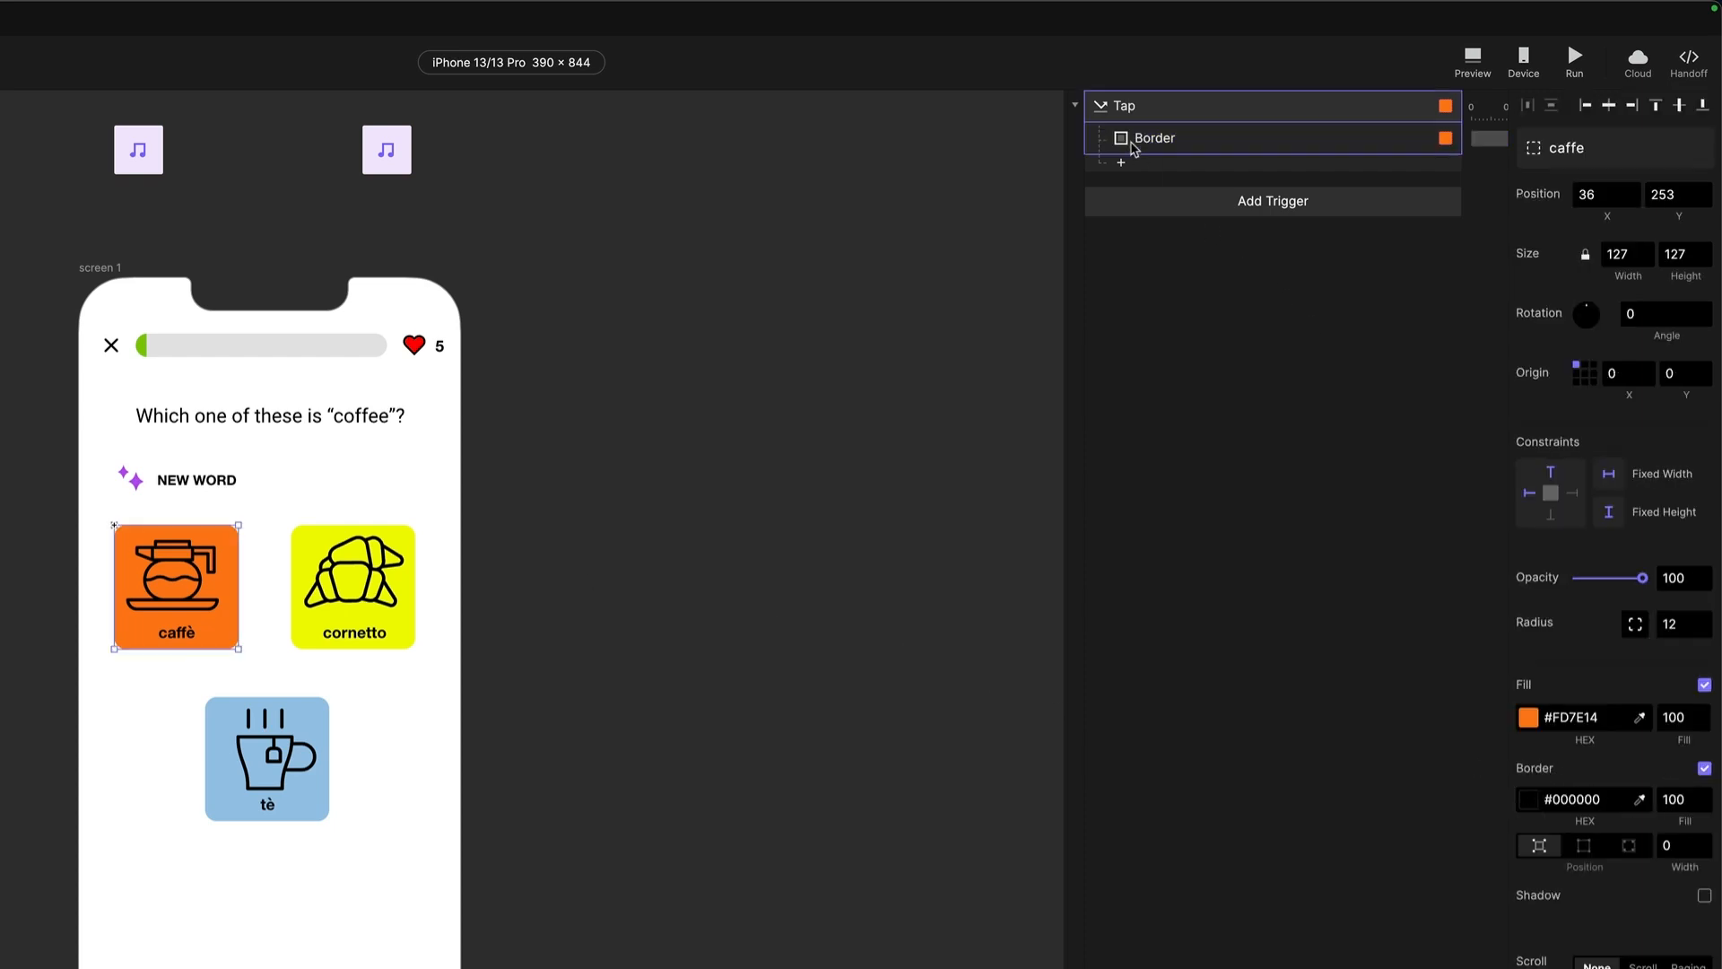
click(1133, 140)
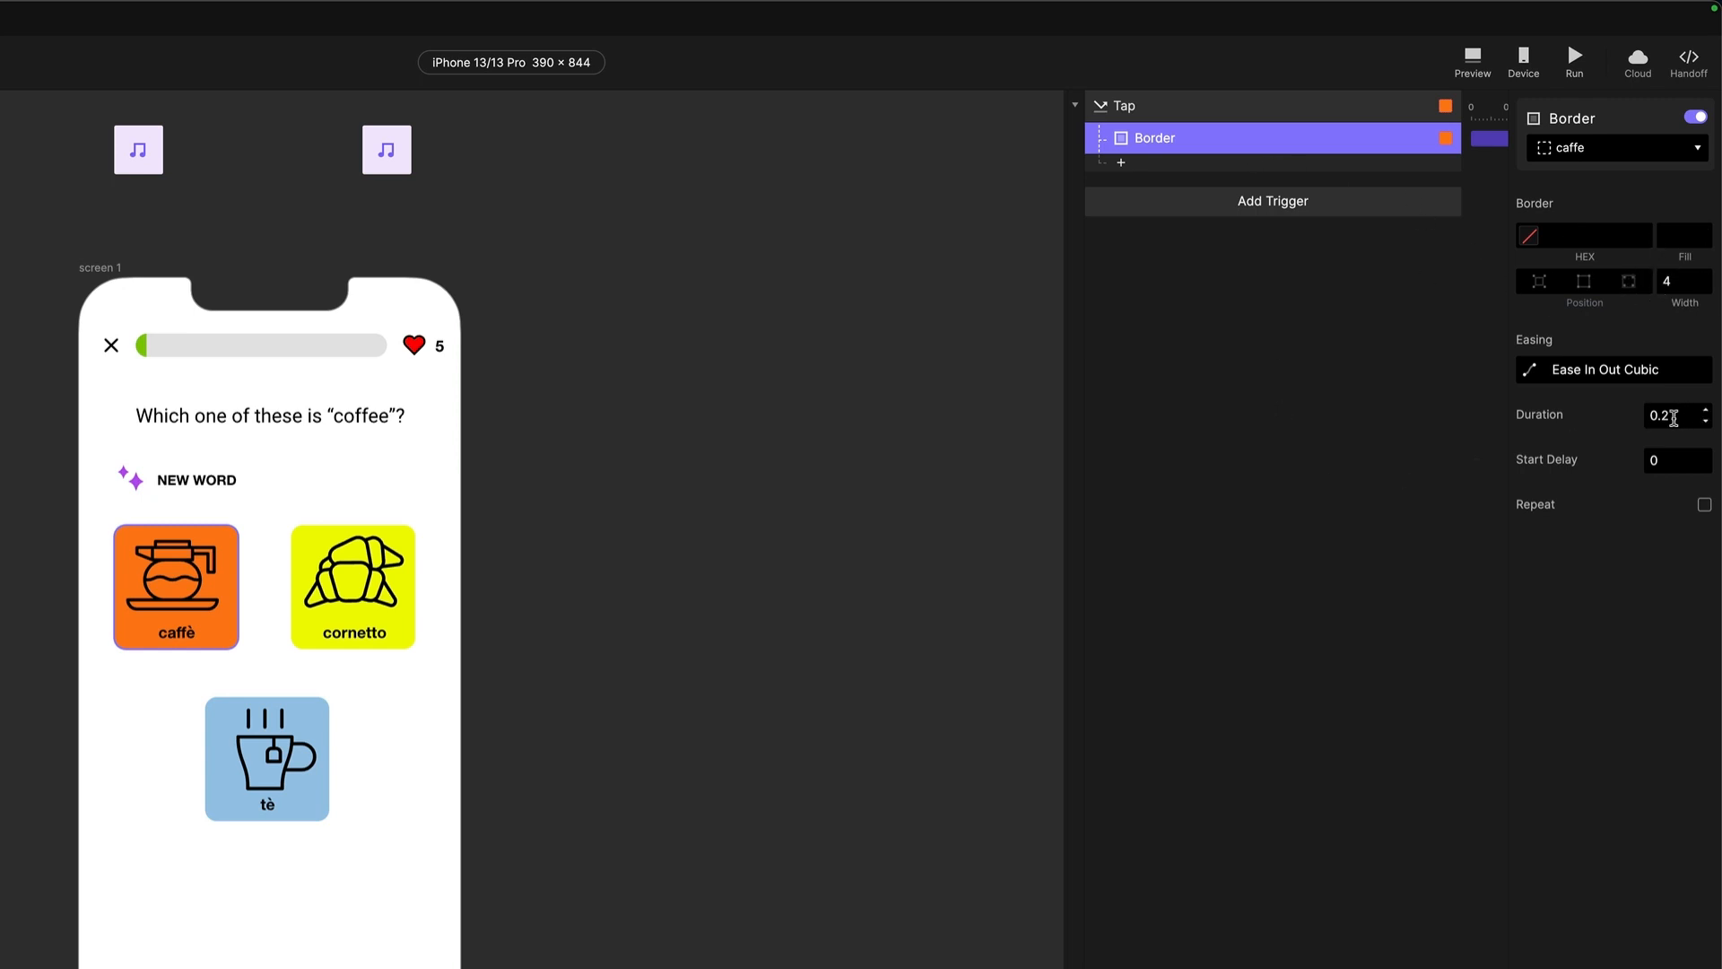
click(1670, 418)
text(0)
key(Return)
click(1265, 369)
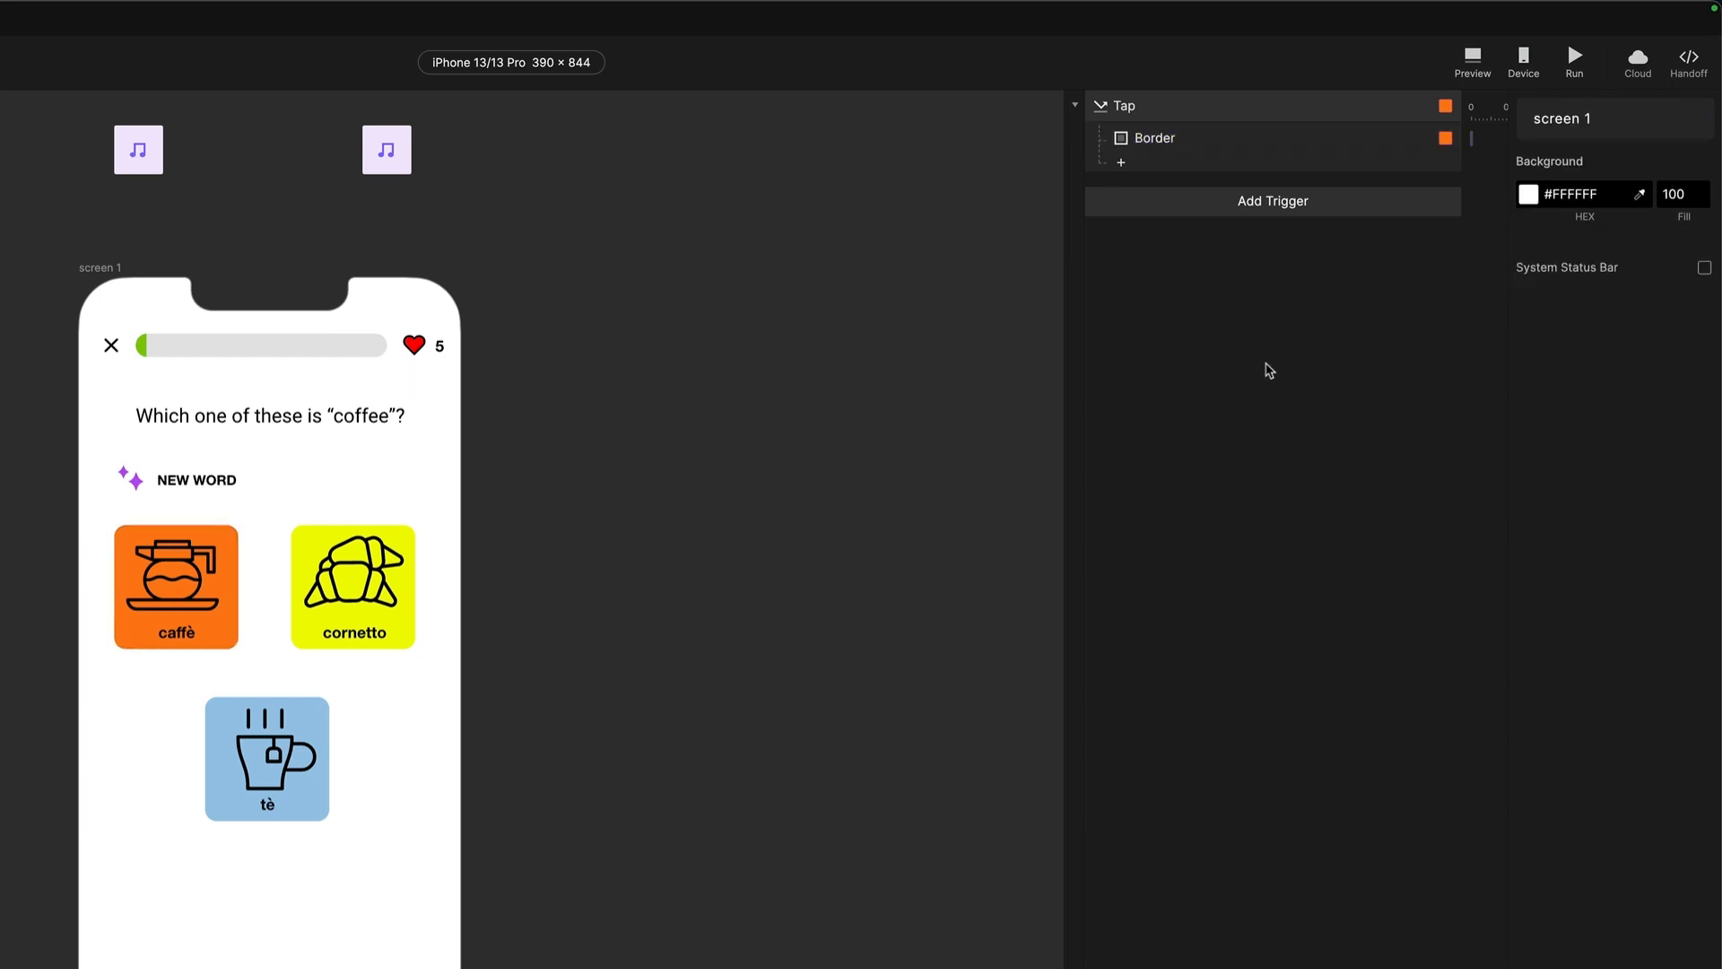
- Duplicate the caffe card's Border response twice and set the border width in both copies to 0
click(1138, 145)
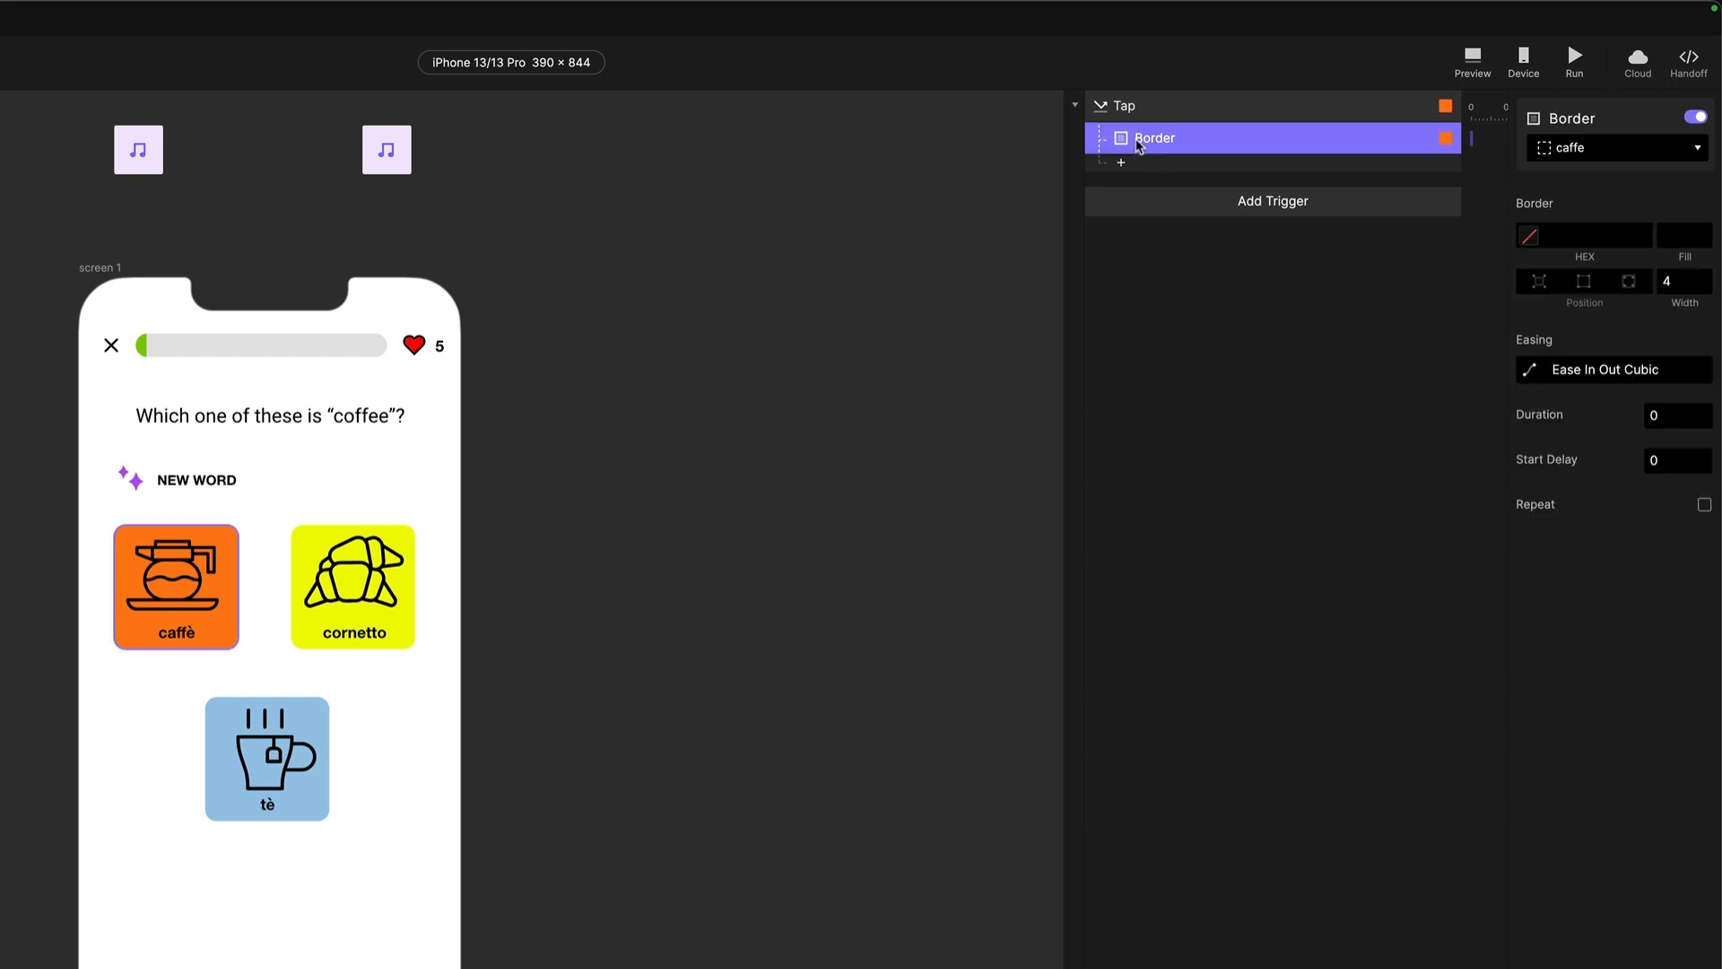
key(super+d)
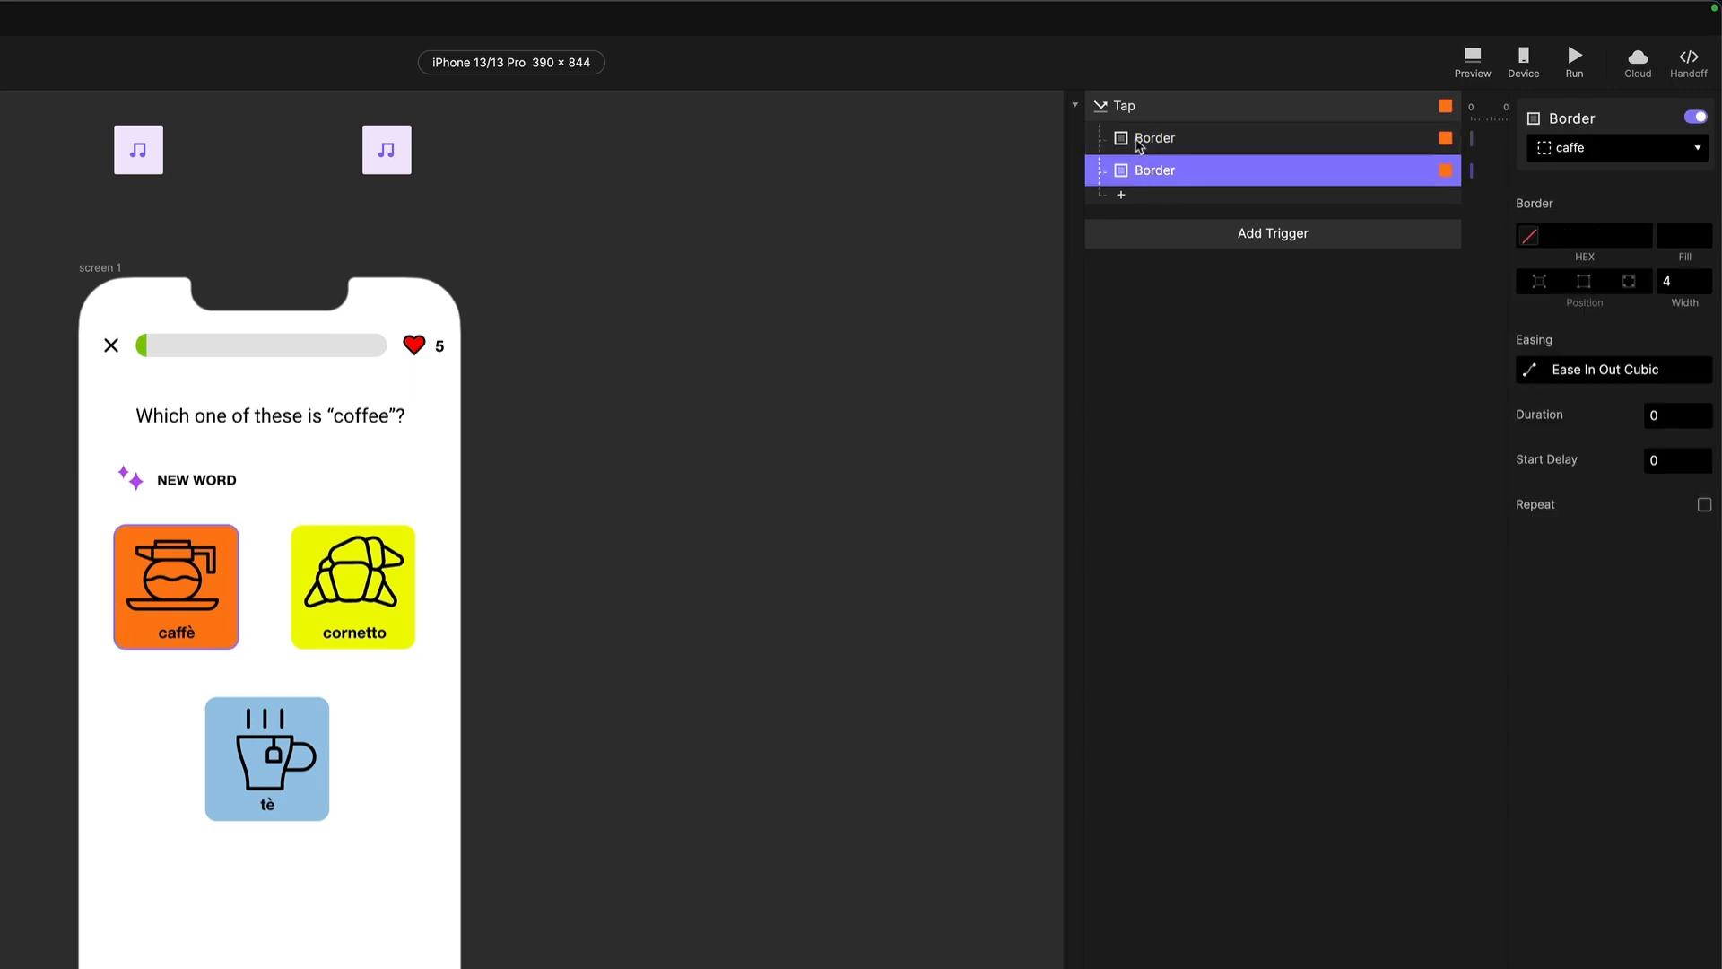
key(super+d)
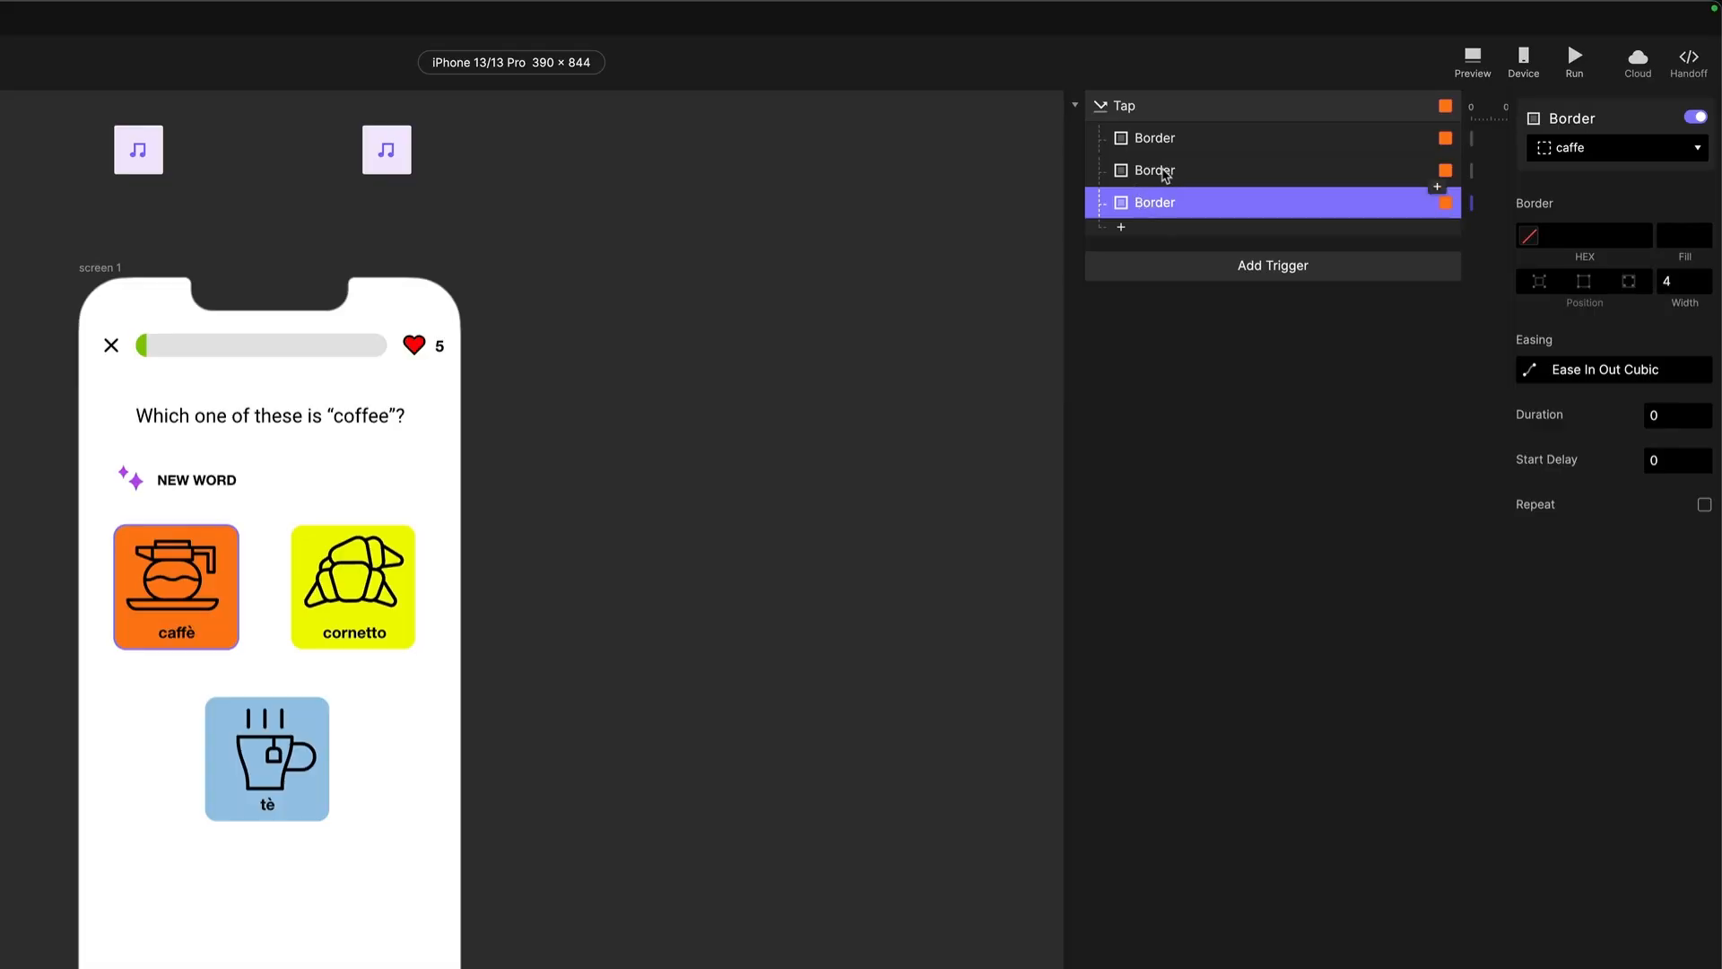
click(1171, 172)
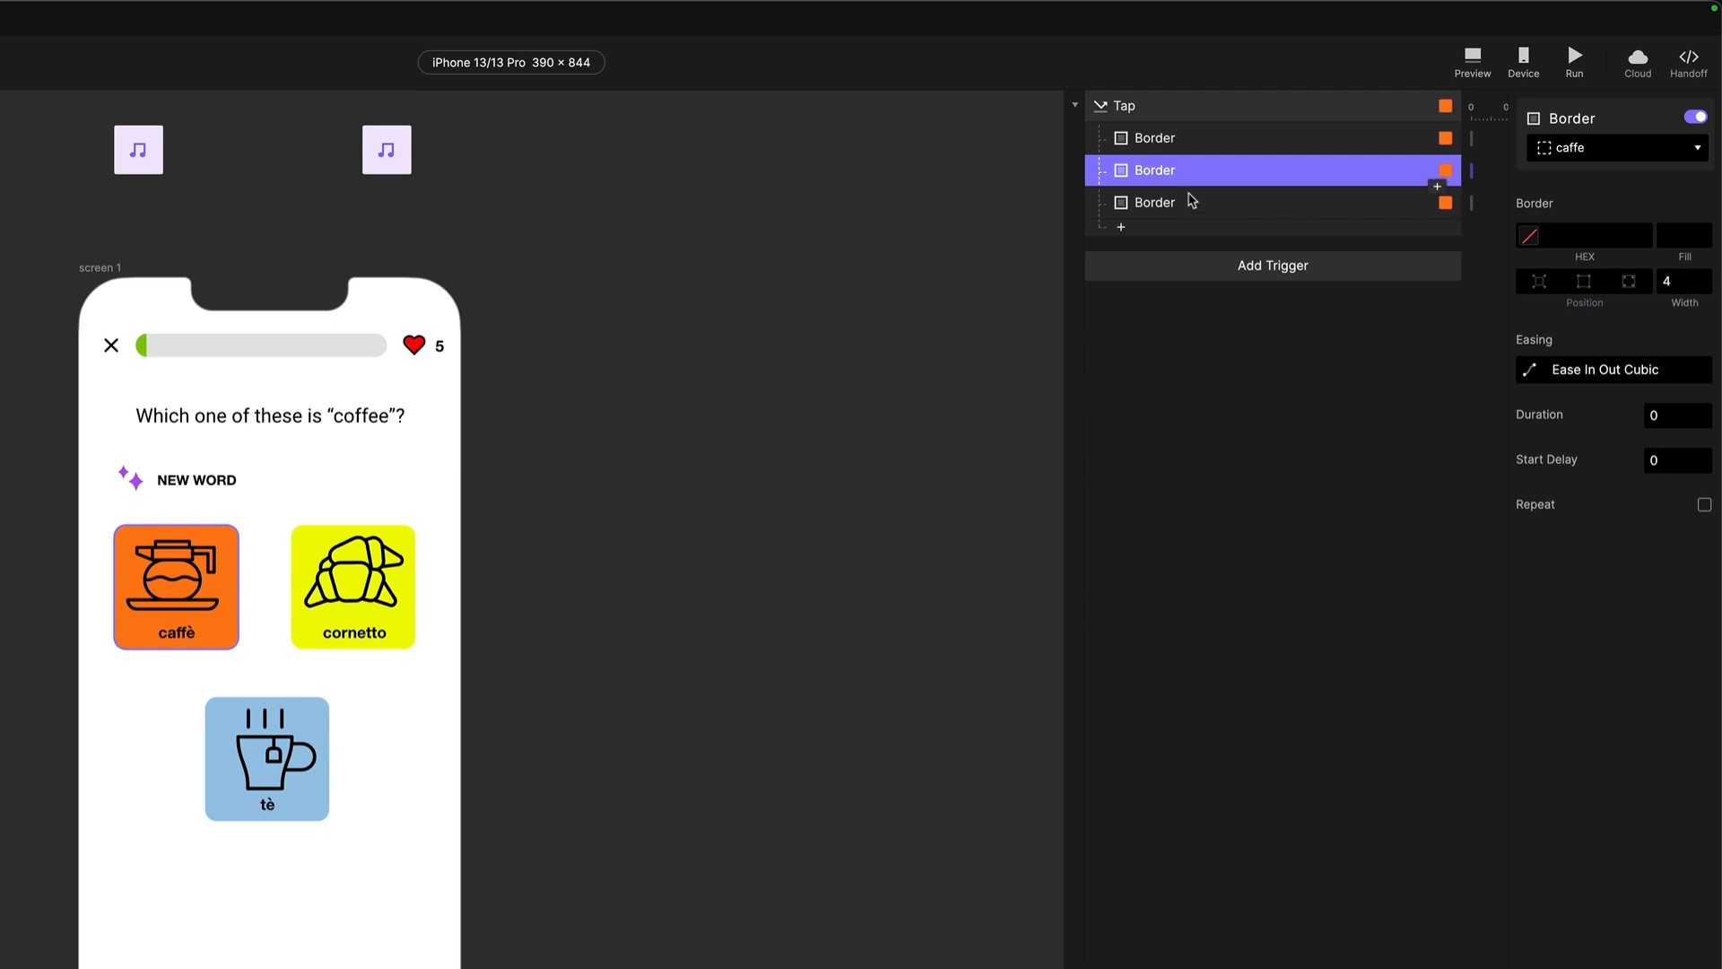
click(1682, 281)
click(1213, 204)
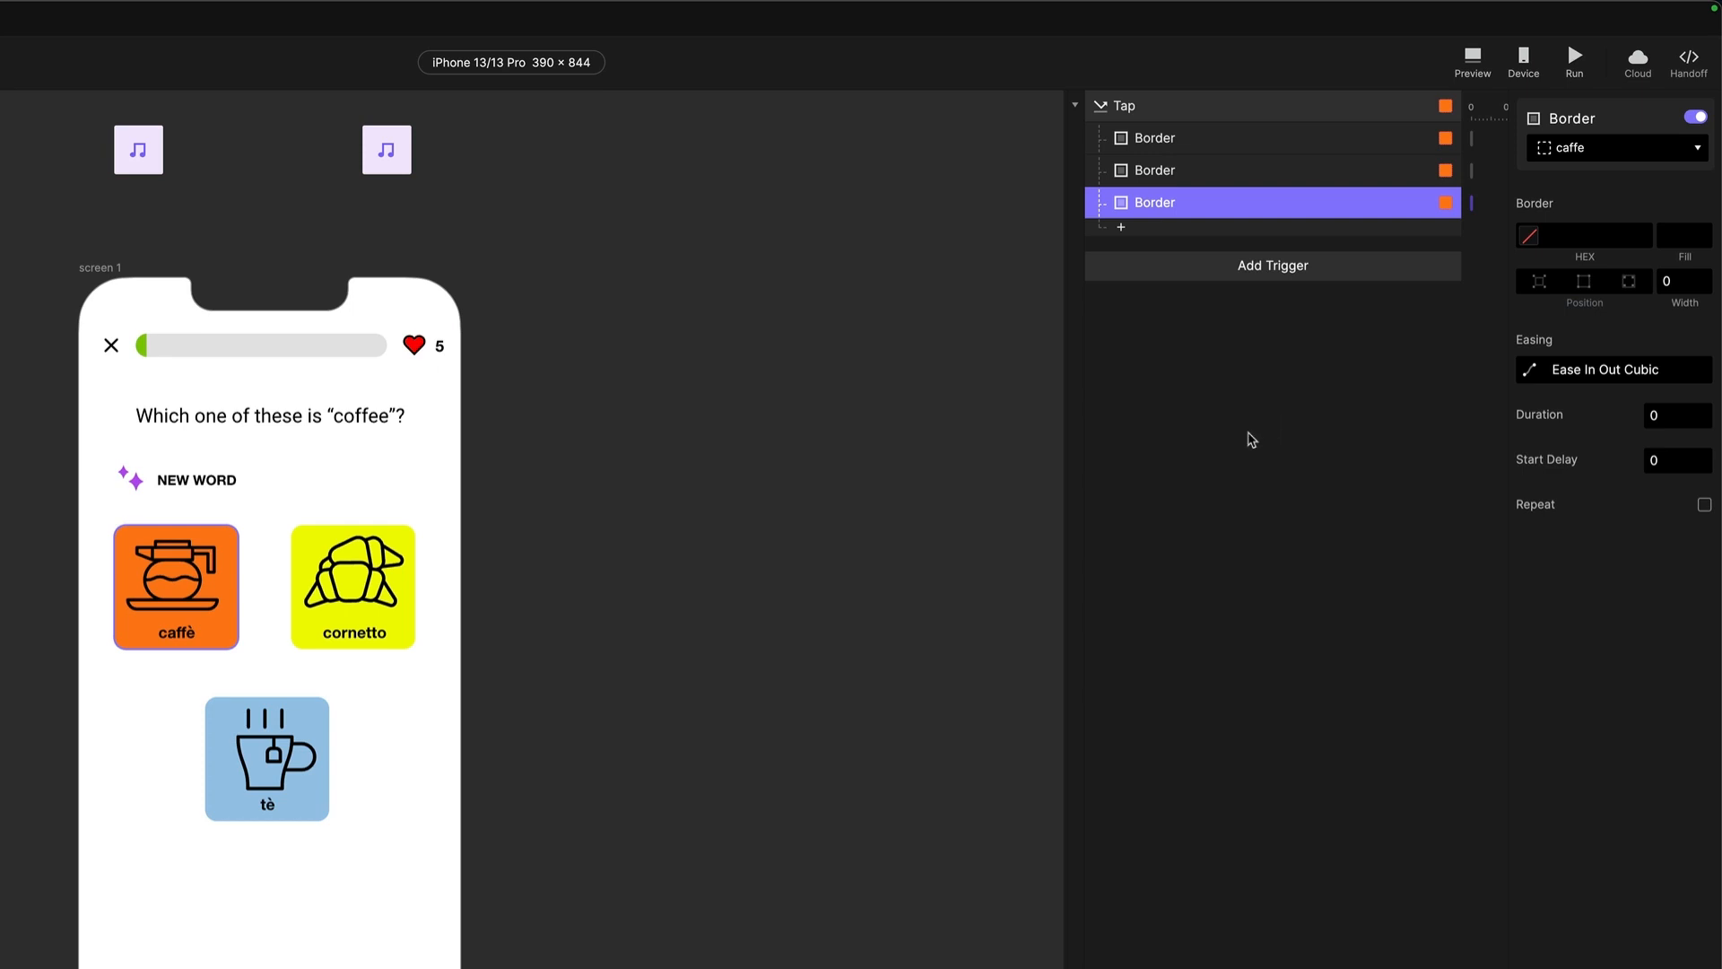
click(1146, 171)
click(1160, 203)
- Add an Opacity response to the caffe card's Tap trigger and target it at the DIsabled layer
click(1121, 227)
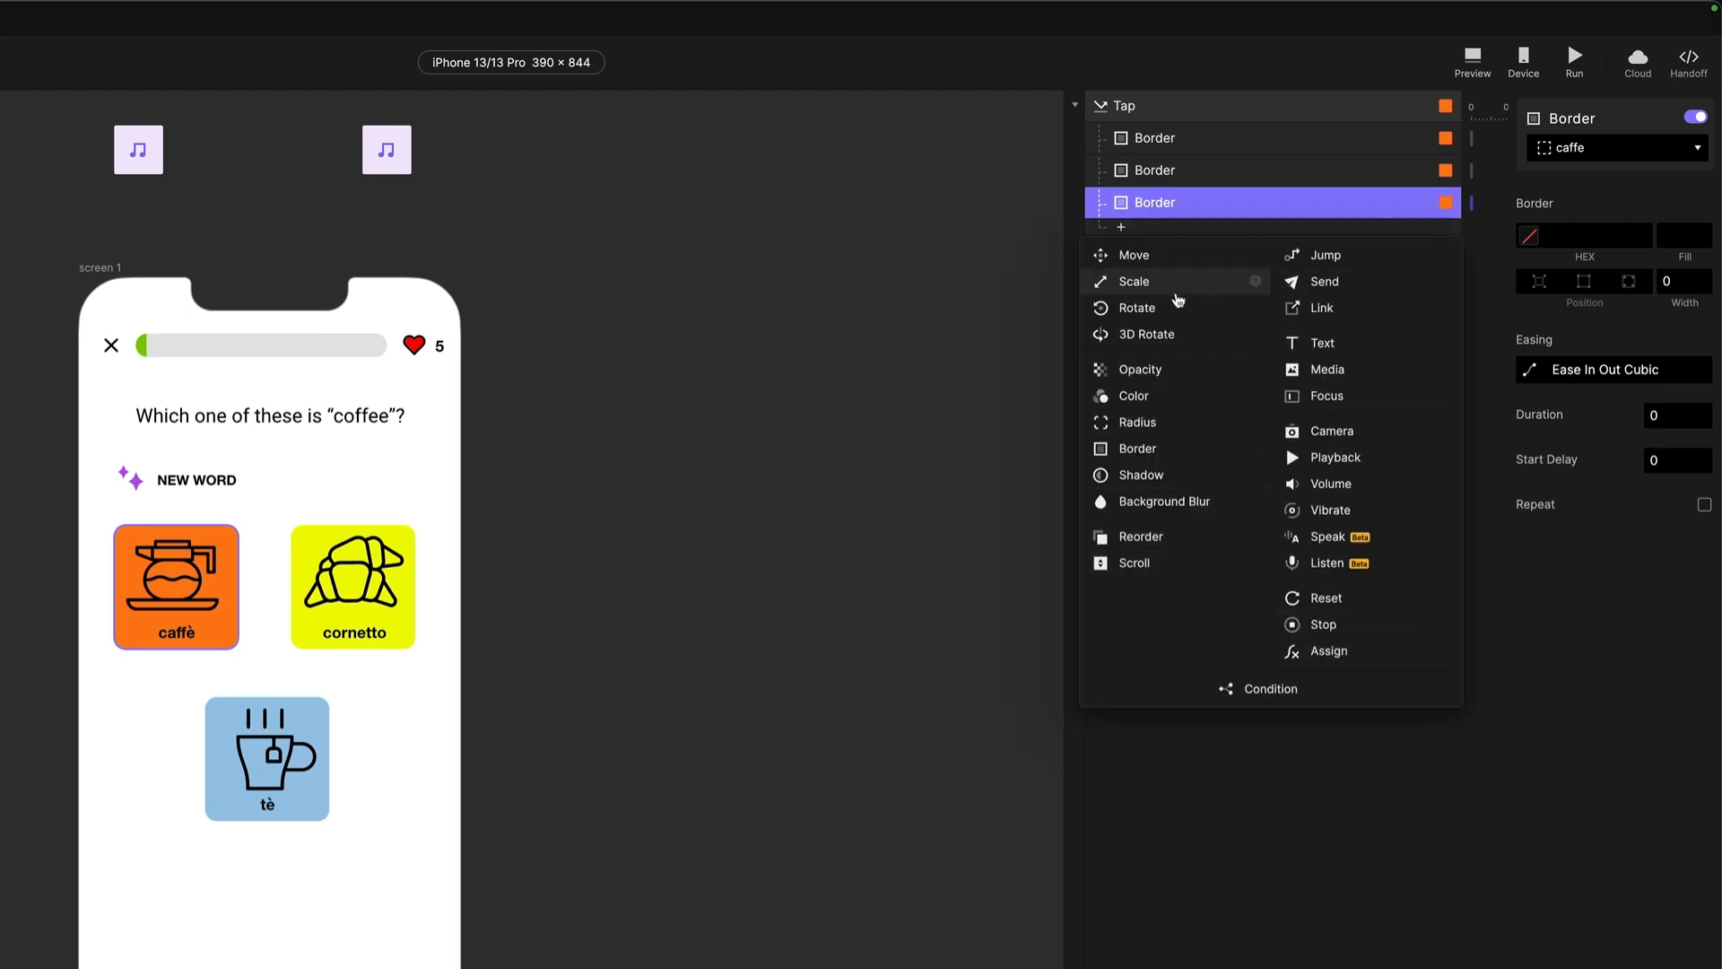
click(1171, 371)
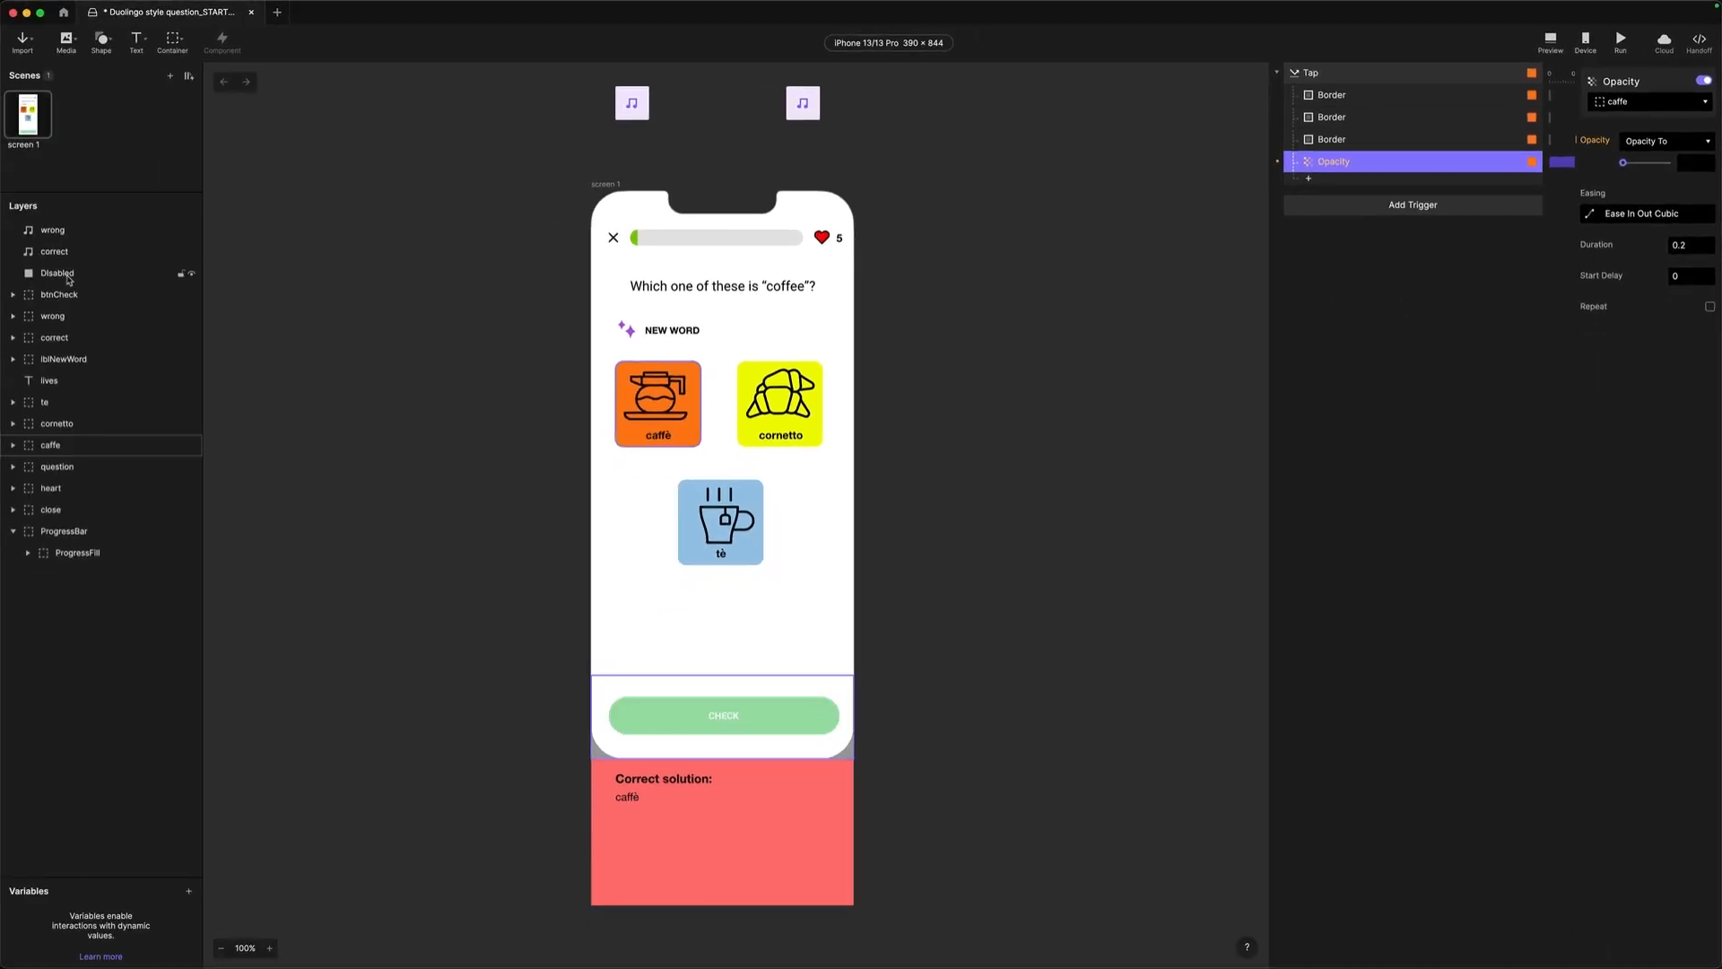
click(179, 274)
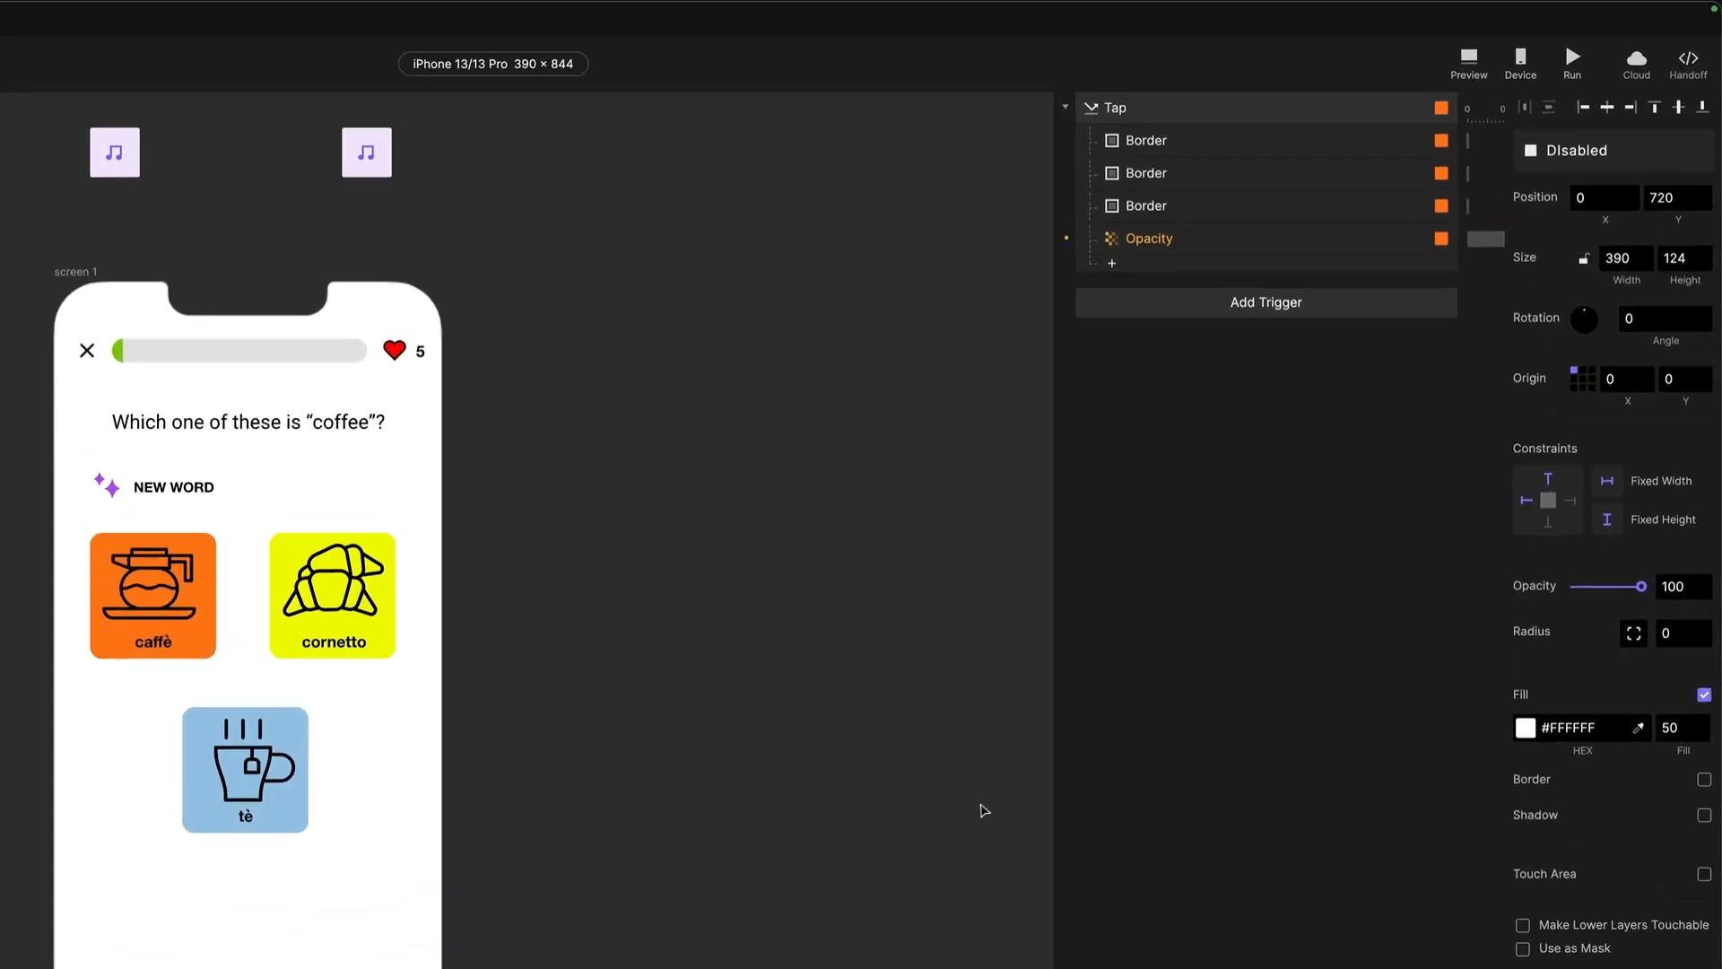
click(1350, 169)
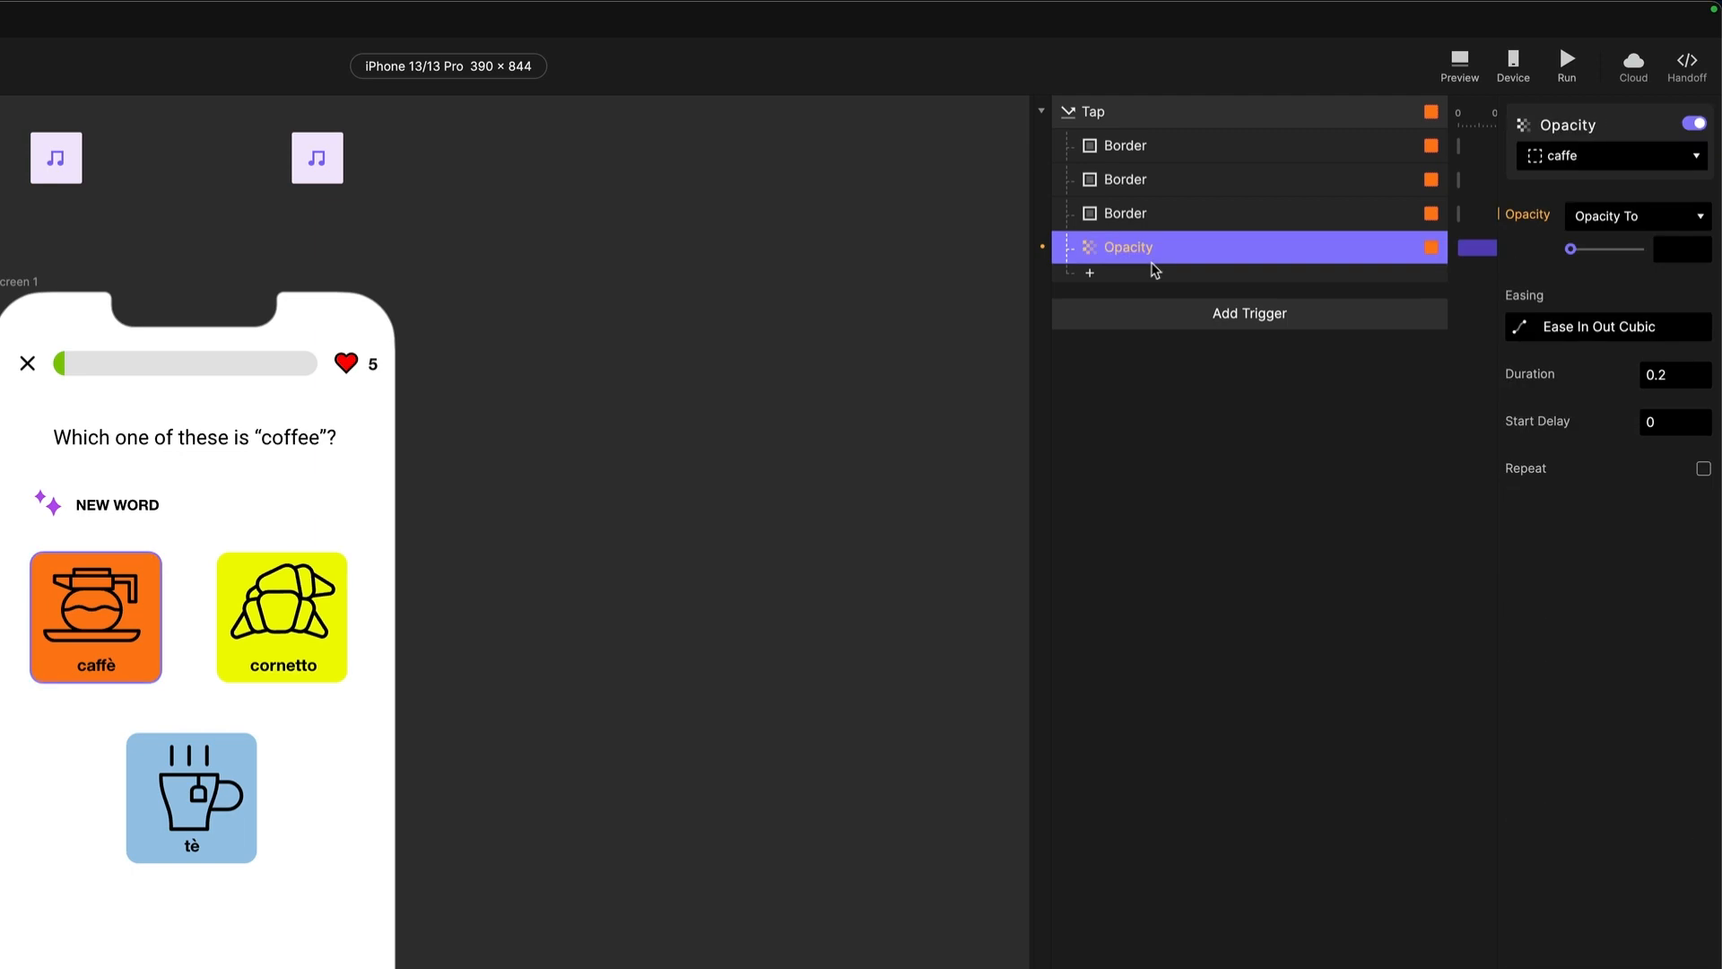
click(1586, 157)
click(1561, 233)
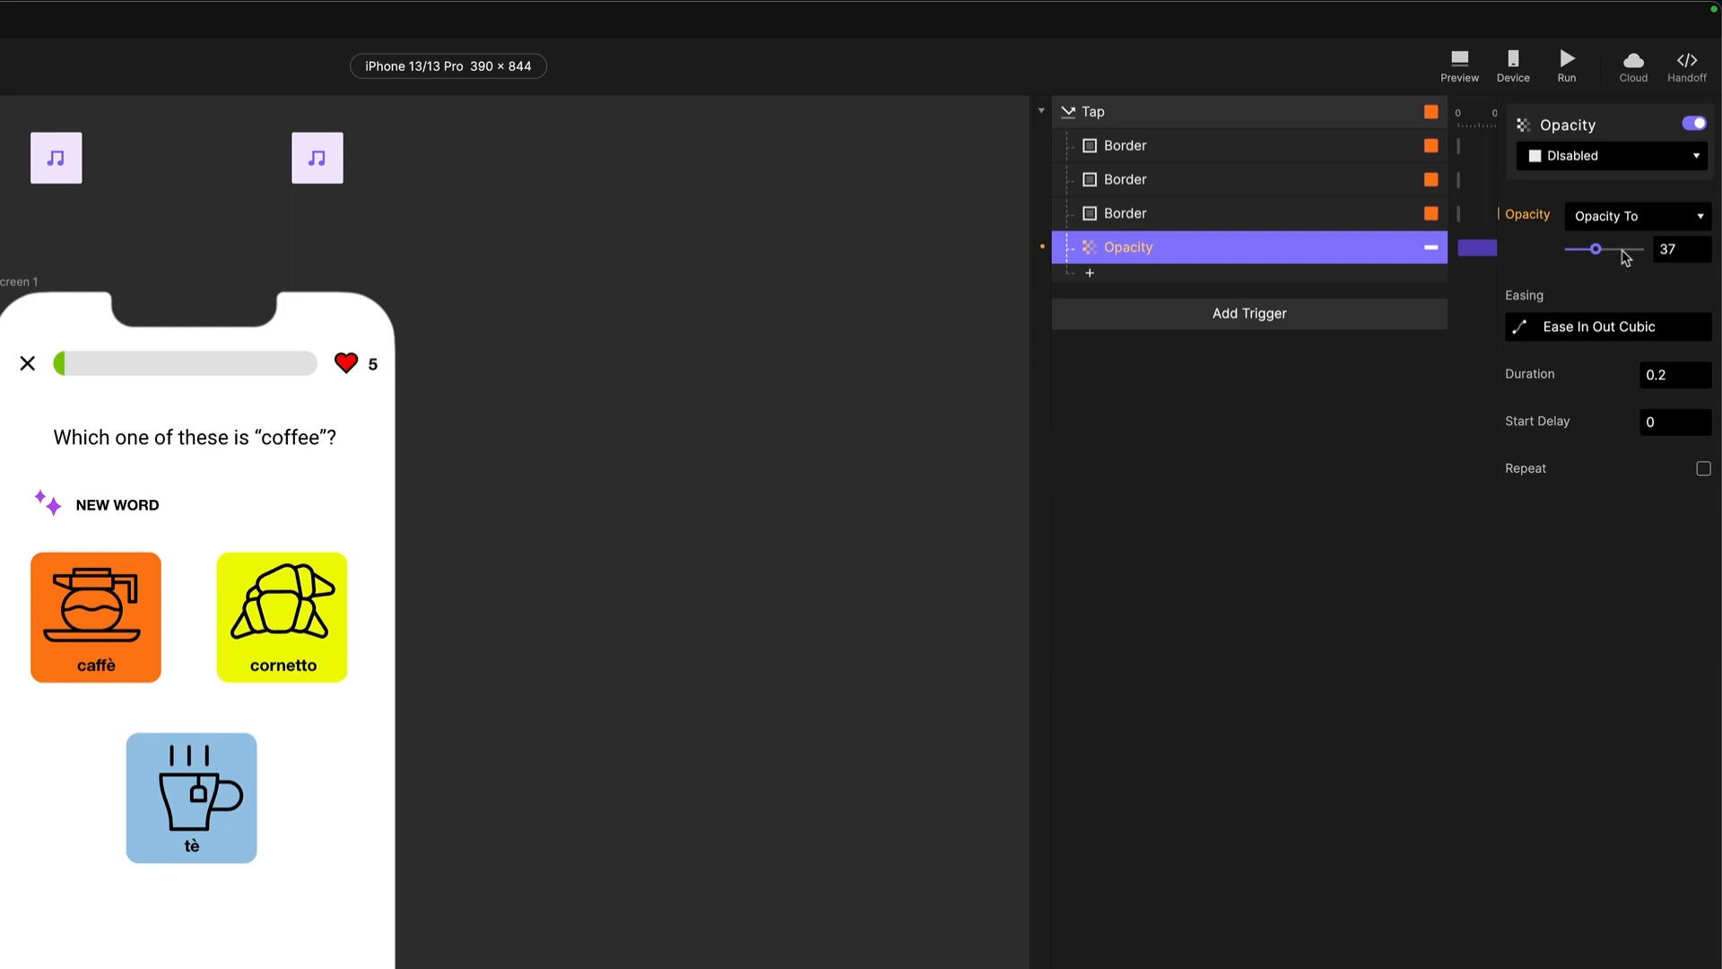
- Set the DIsabled layer's Opacity response to an opacity of 100 with a duration of 0
drag(1626, 251, 1646, 251)
click(1674, 375)
text(0)
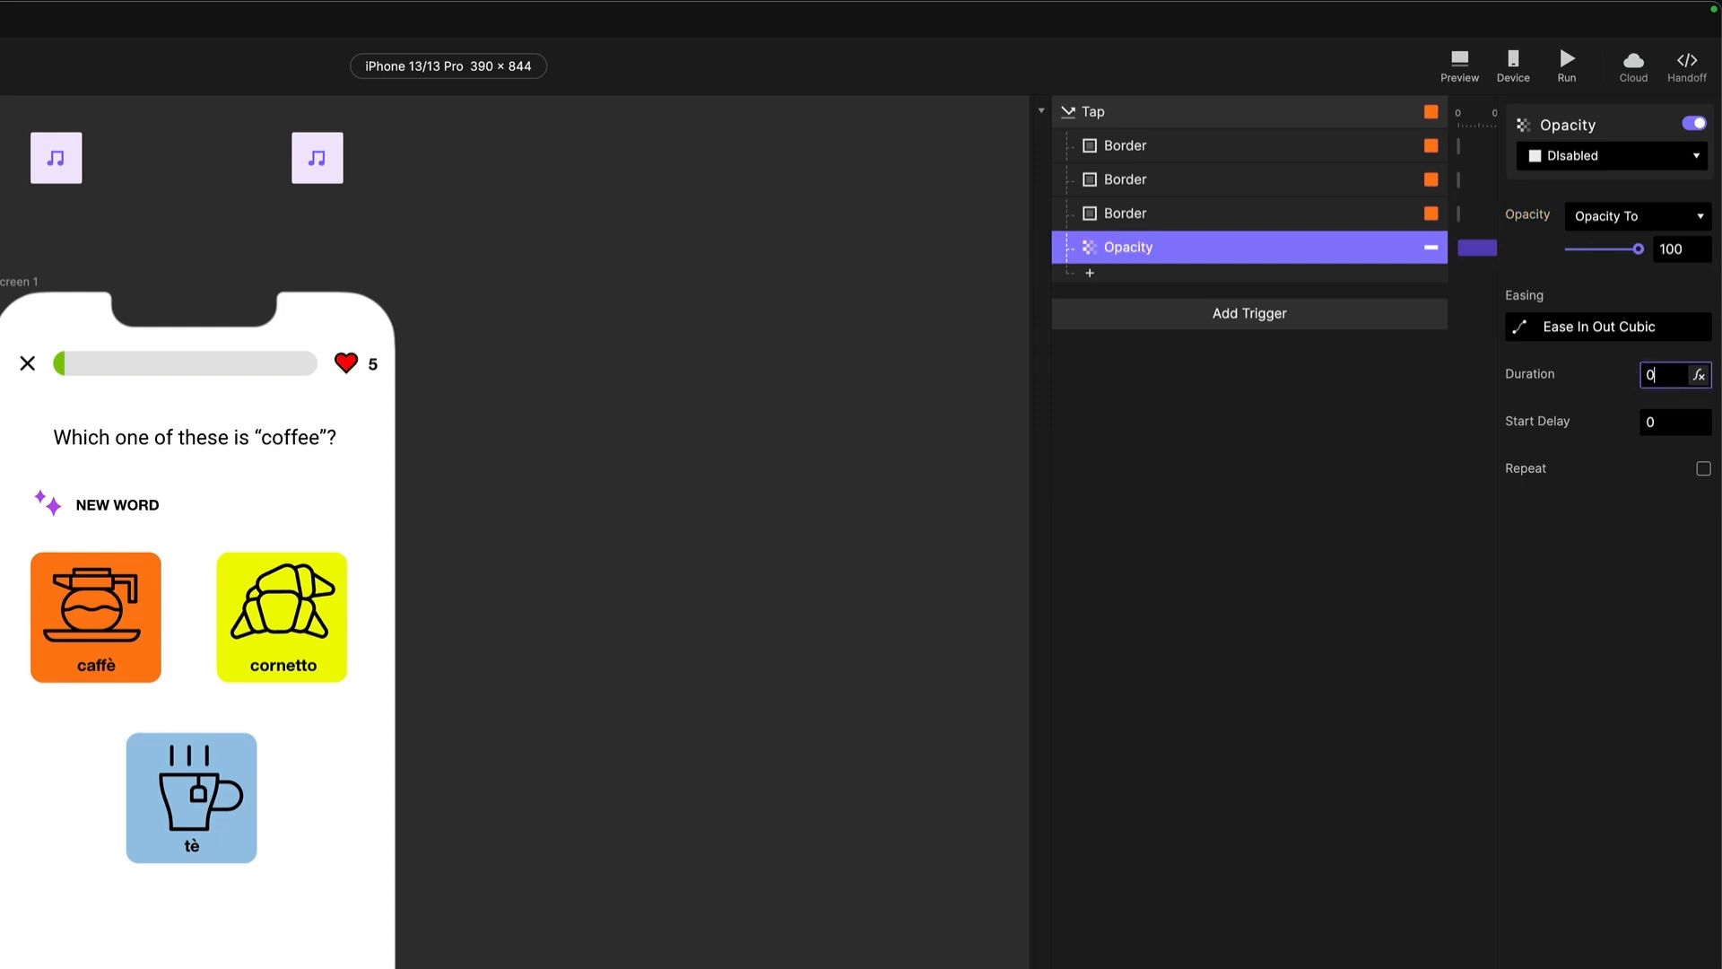
key(Return)
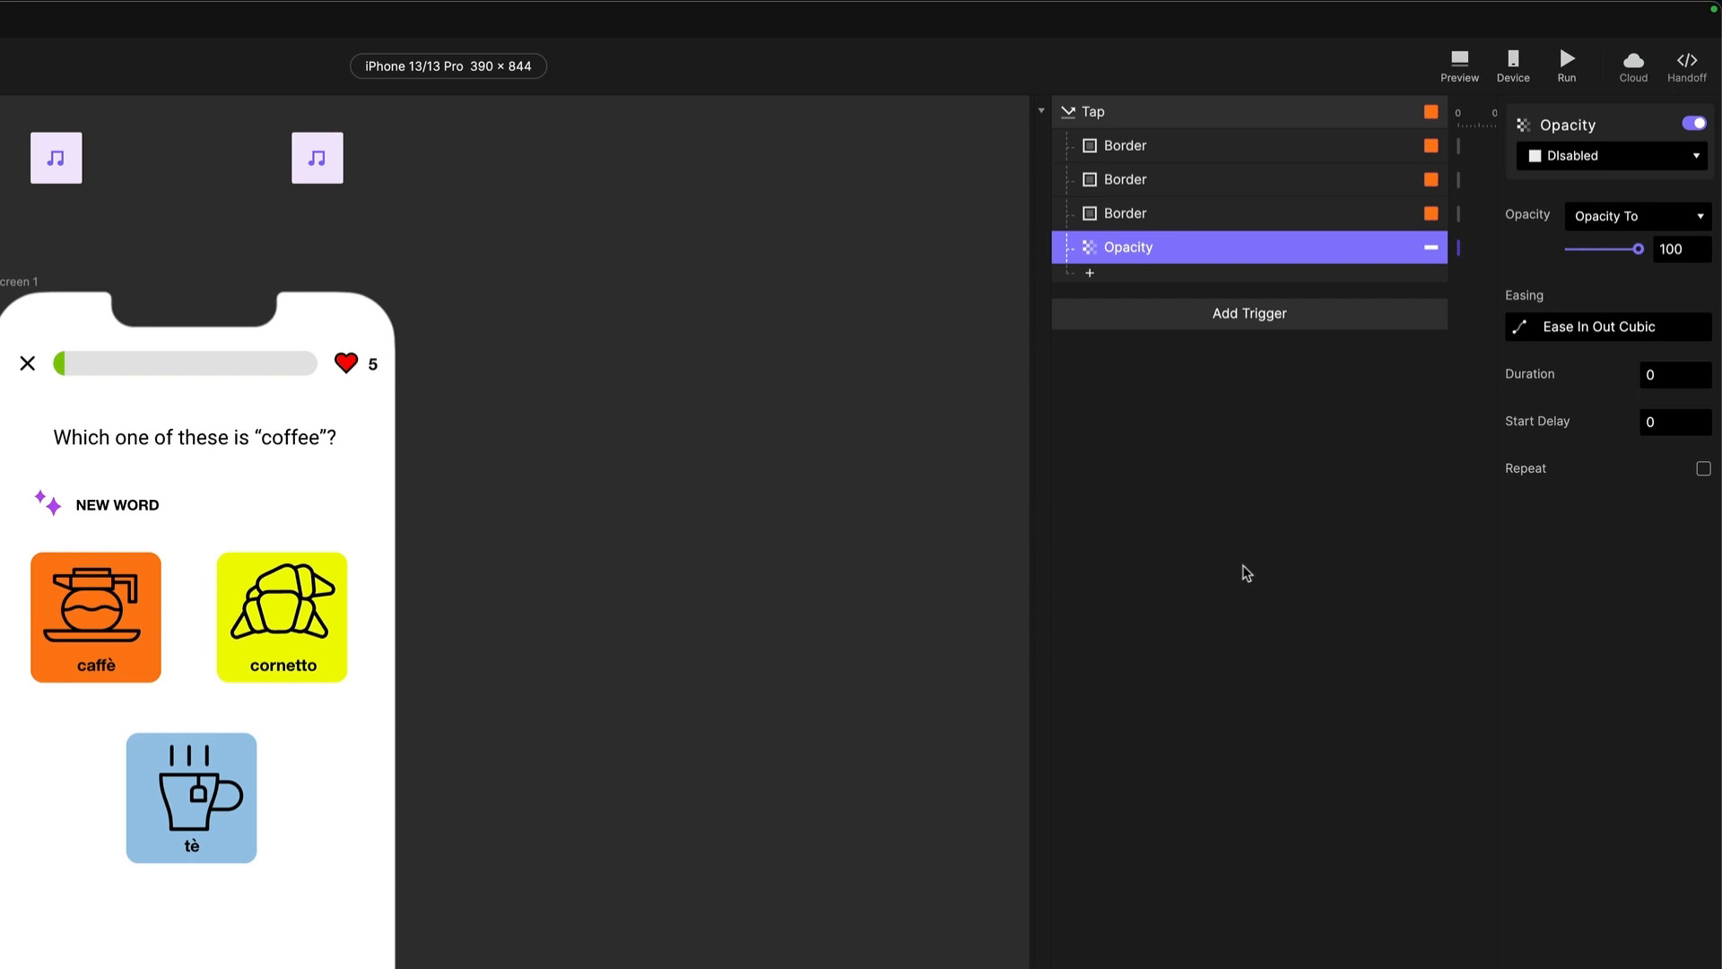
- Test the caffè card in the preview and check its Tap trigger and first Border response
click(1460, 62)
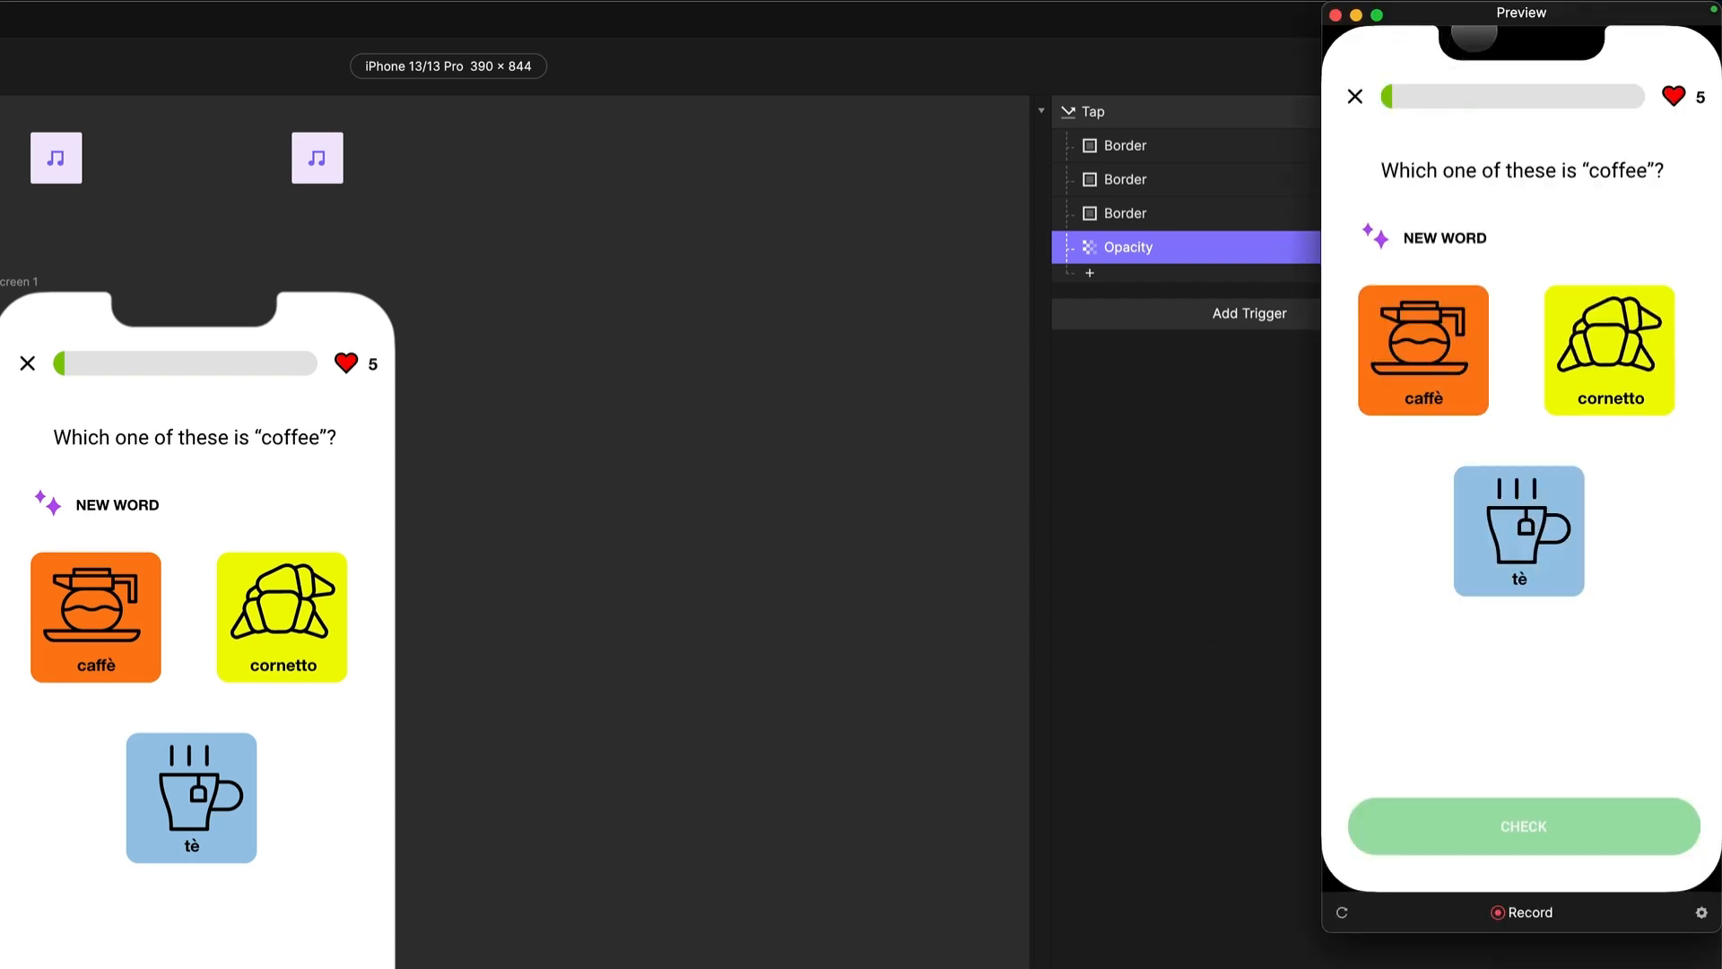
drag(1480, 19, 597, 334)
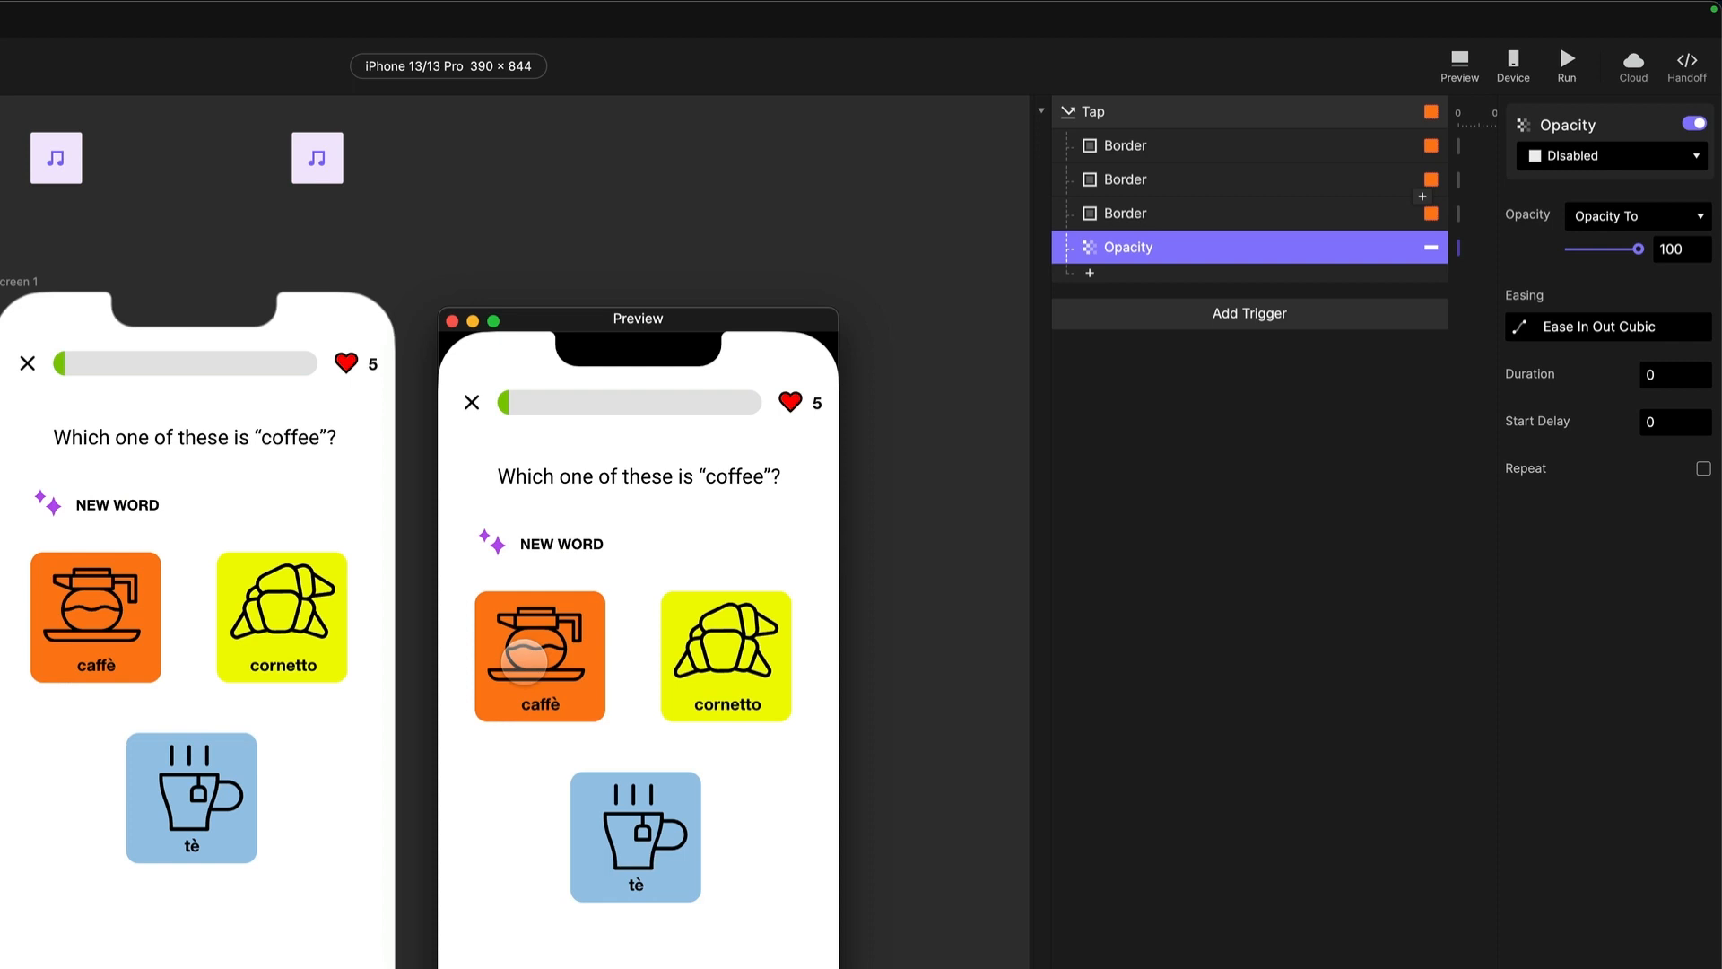
click(1115, 114)
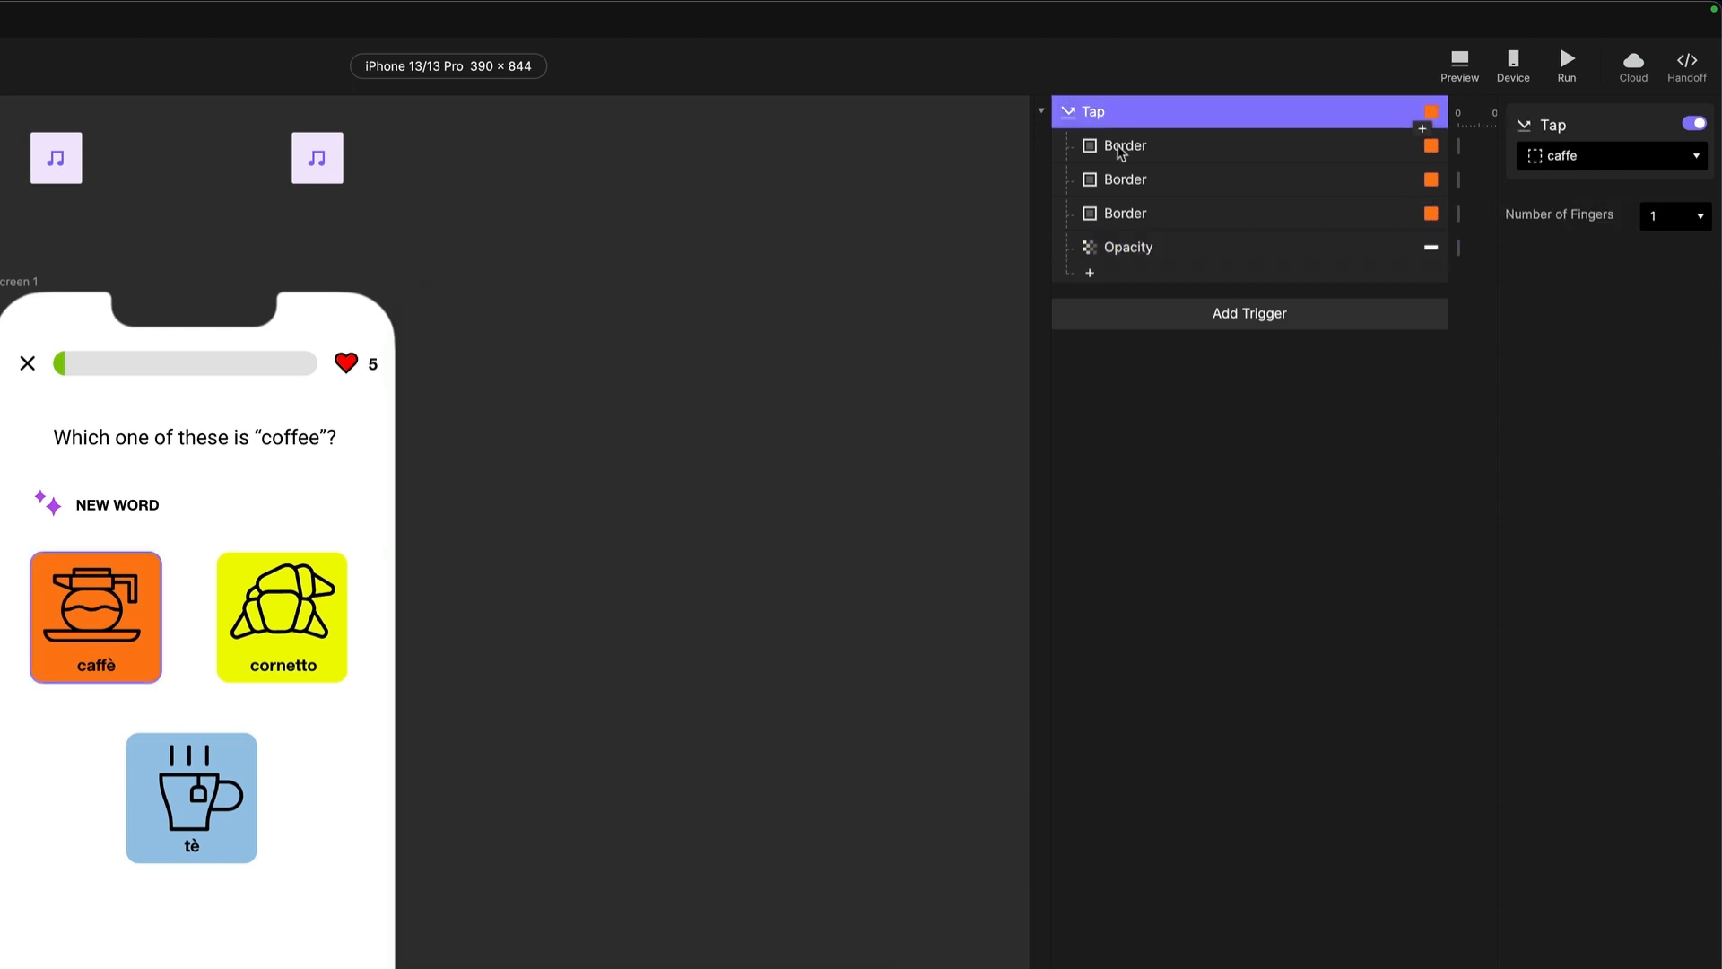
click(1117, 152)
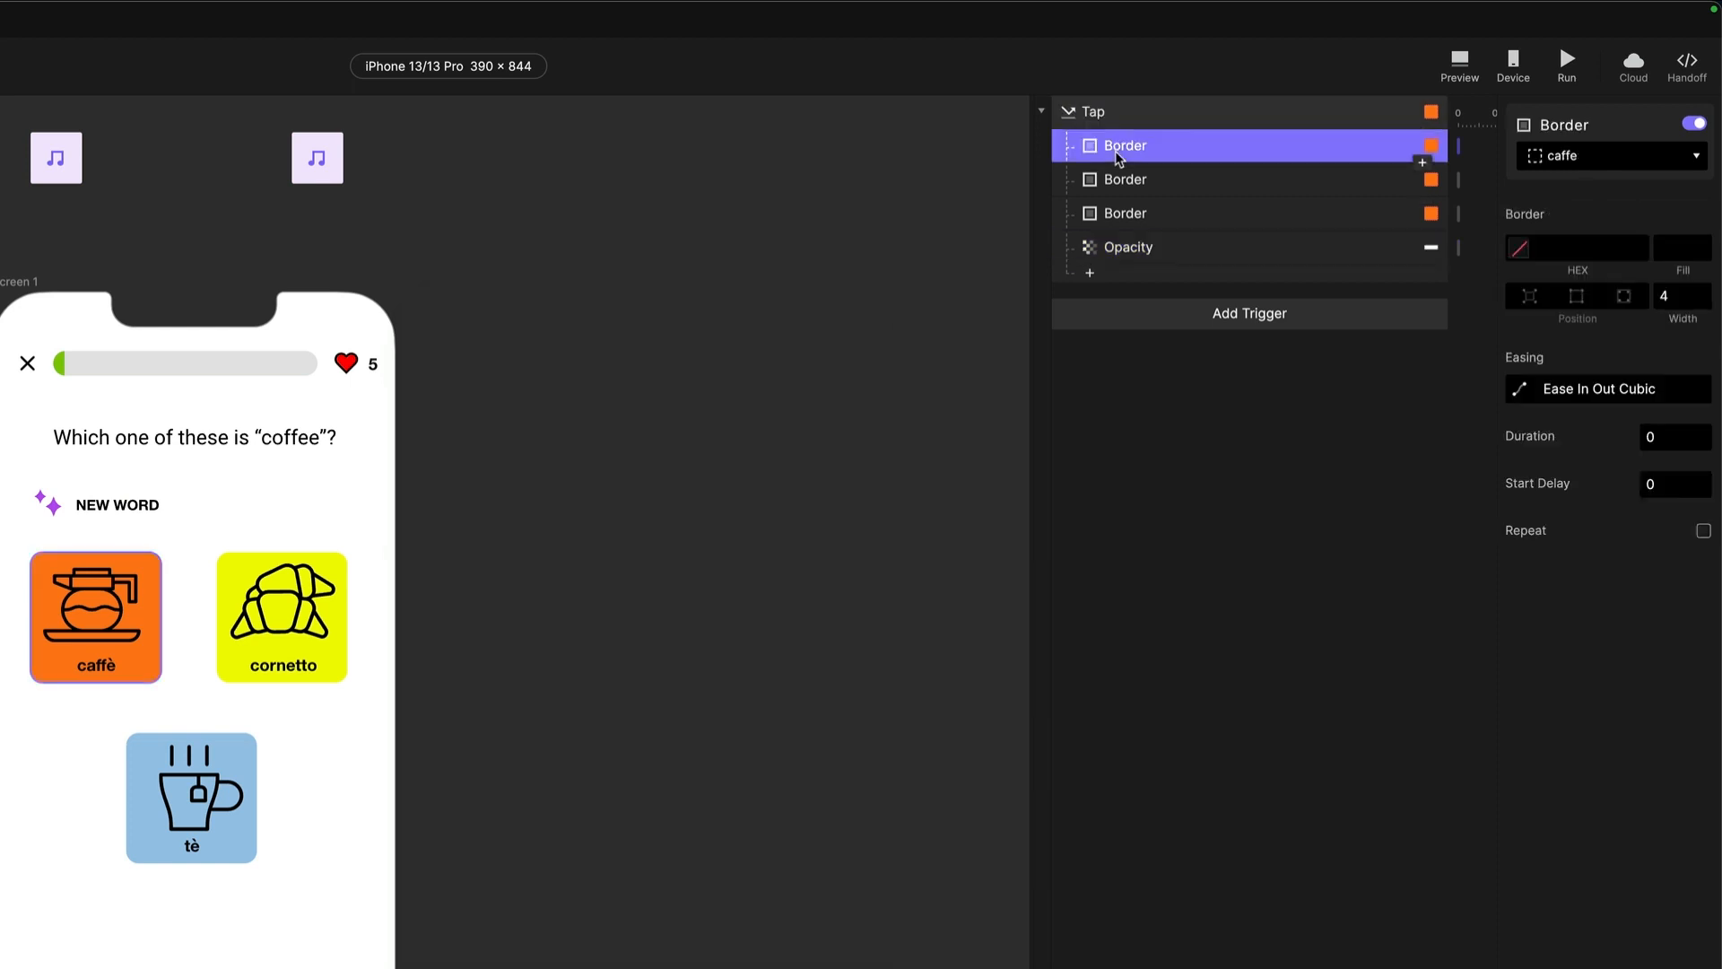
- Change the target layer of the second Border response from caffe to the cornetto container
click(1119, 184)
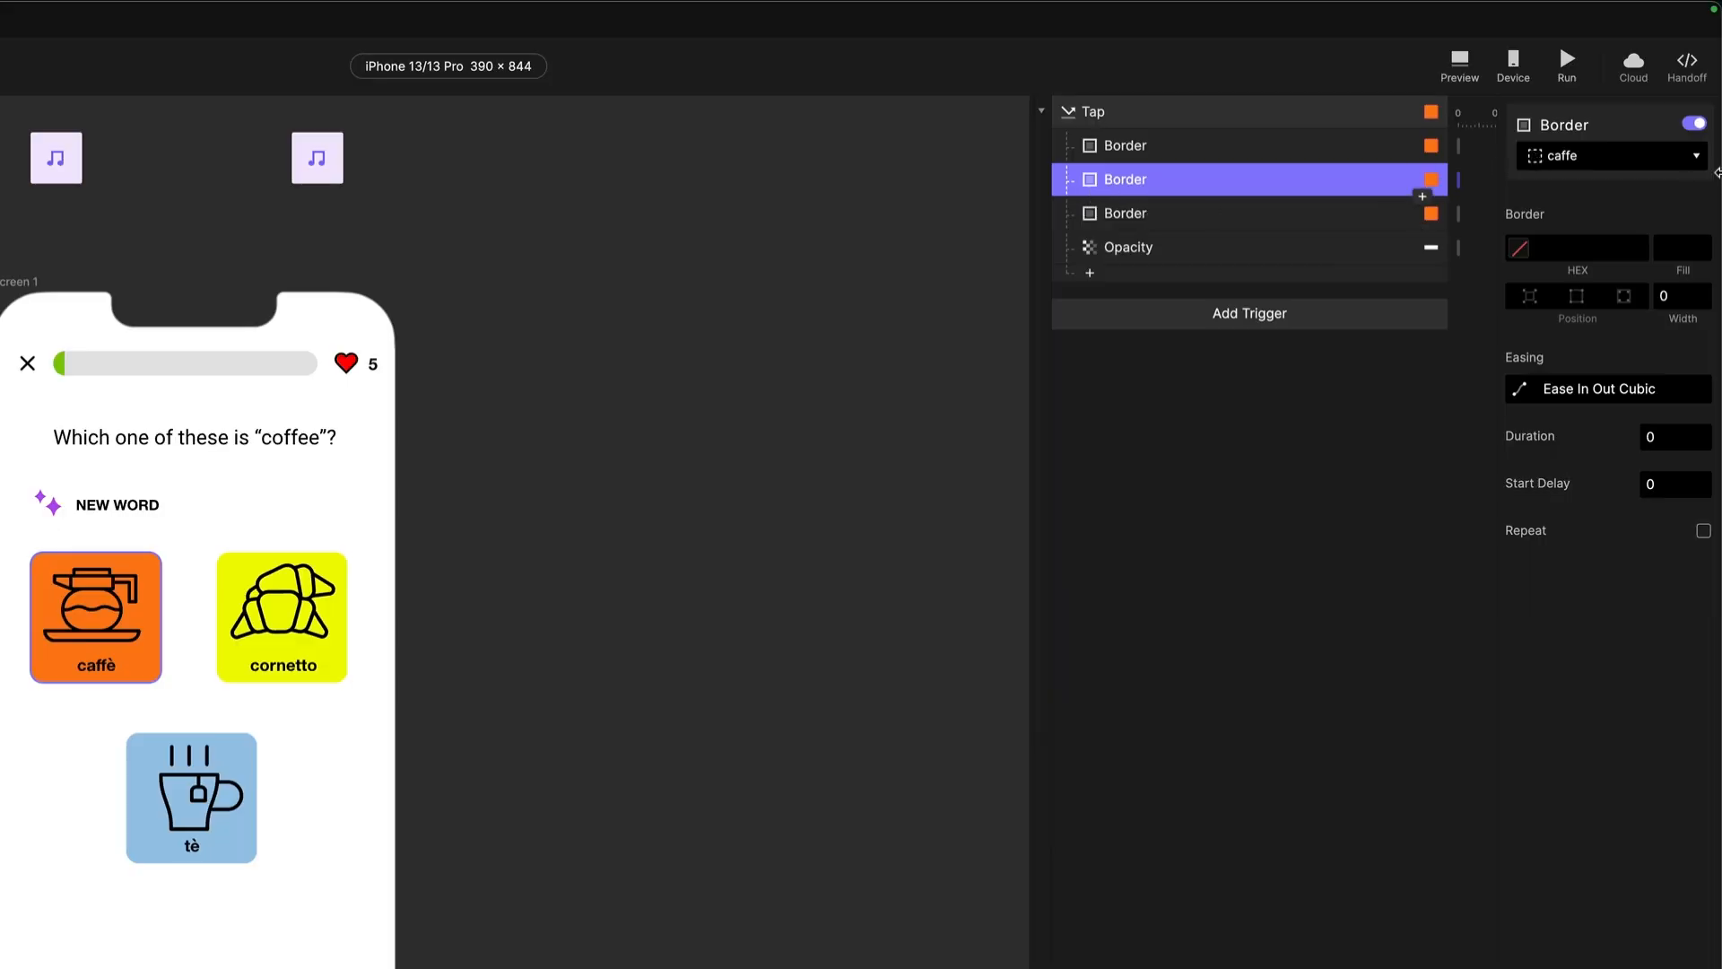
click(1558, 161)
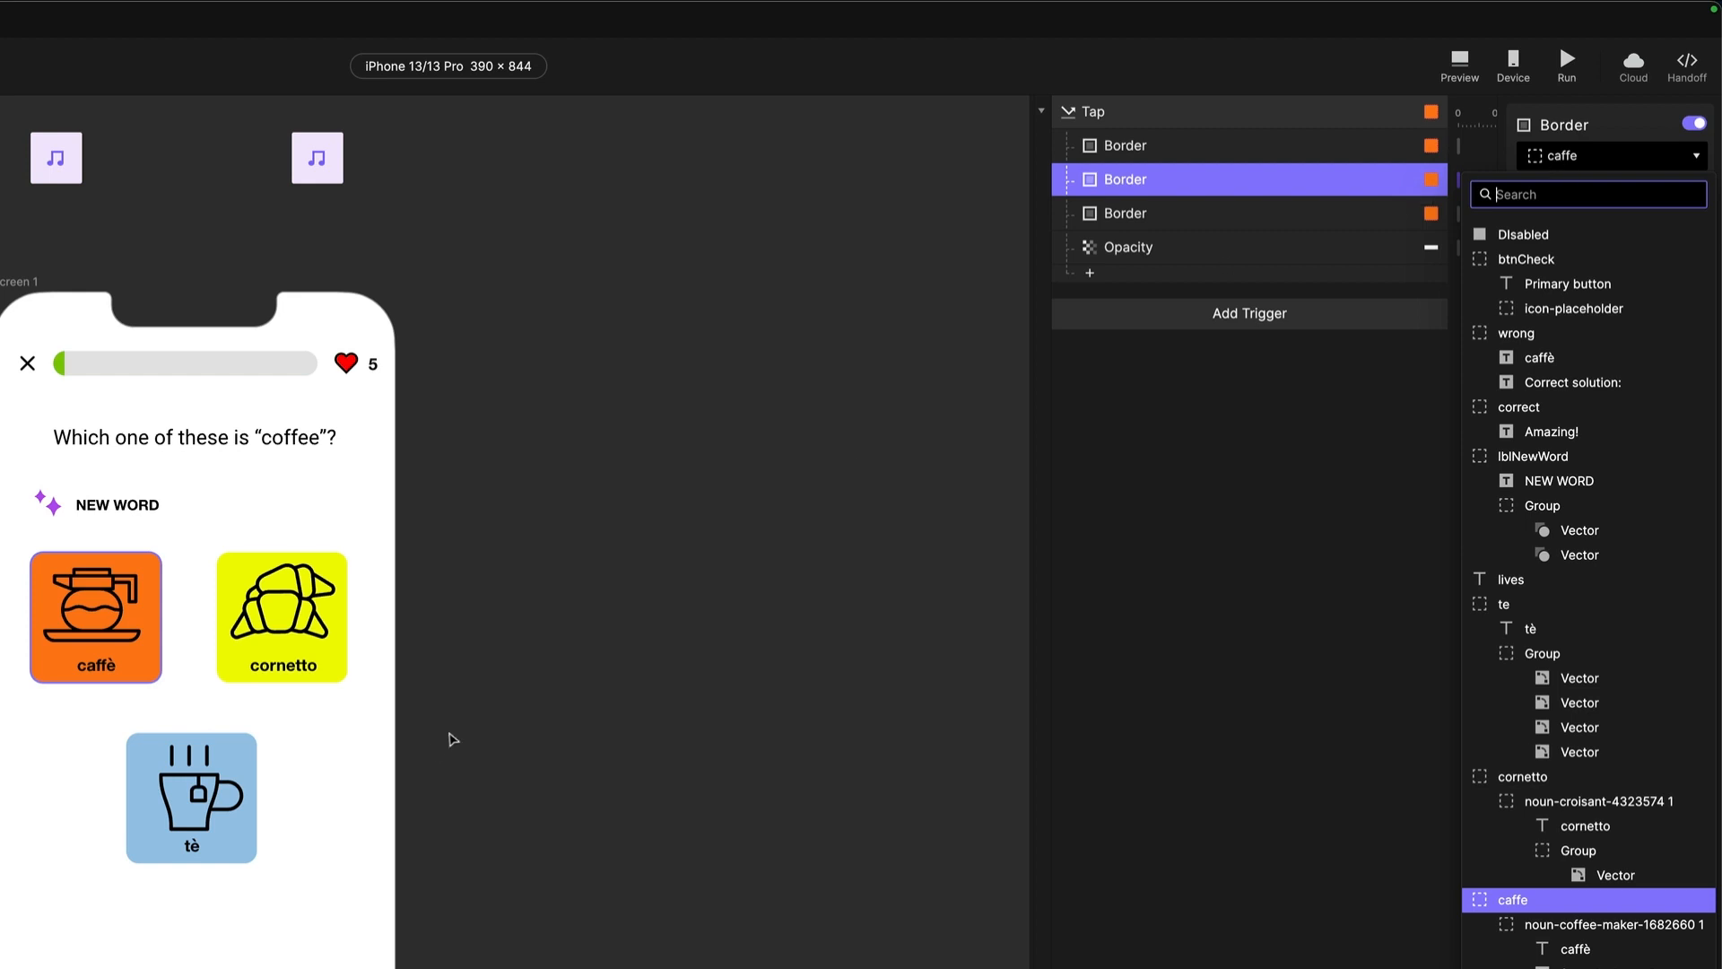
click(323, 682)
click(319, 680)
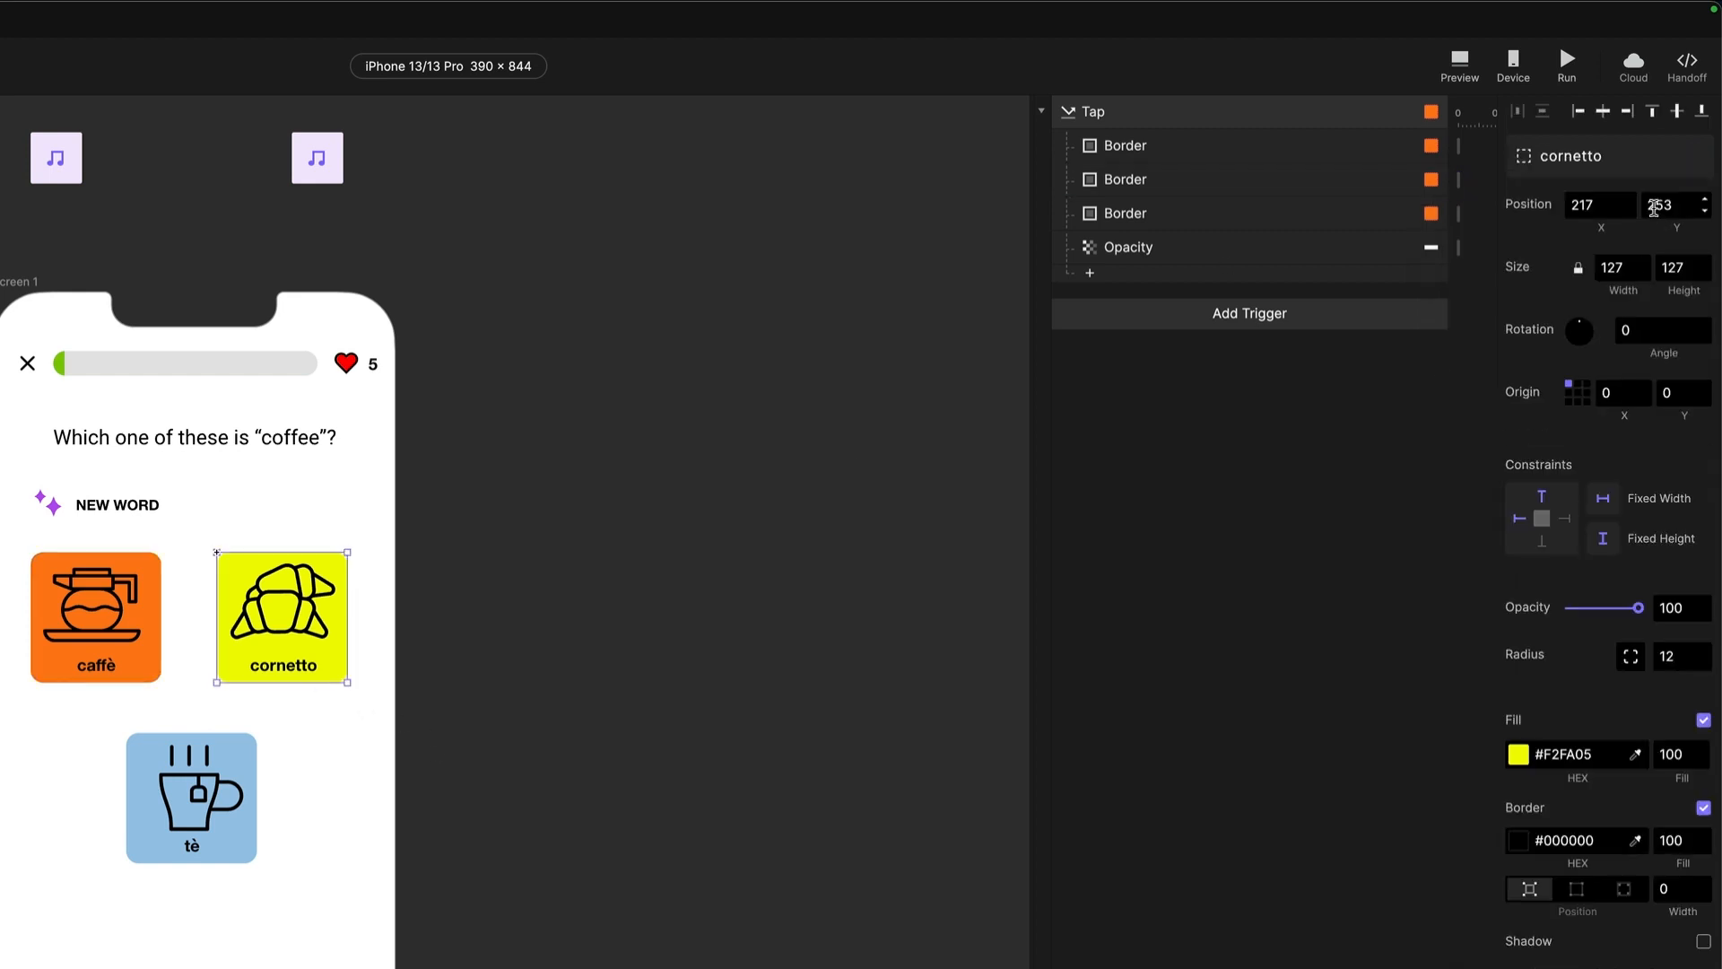
click(1129, 189)
click(1602, 164)
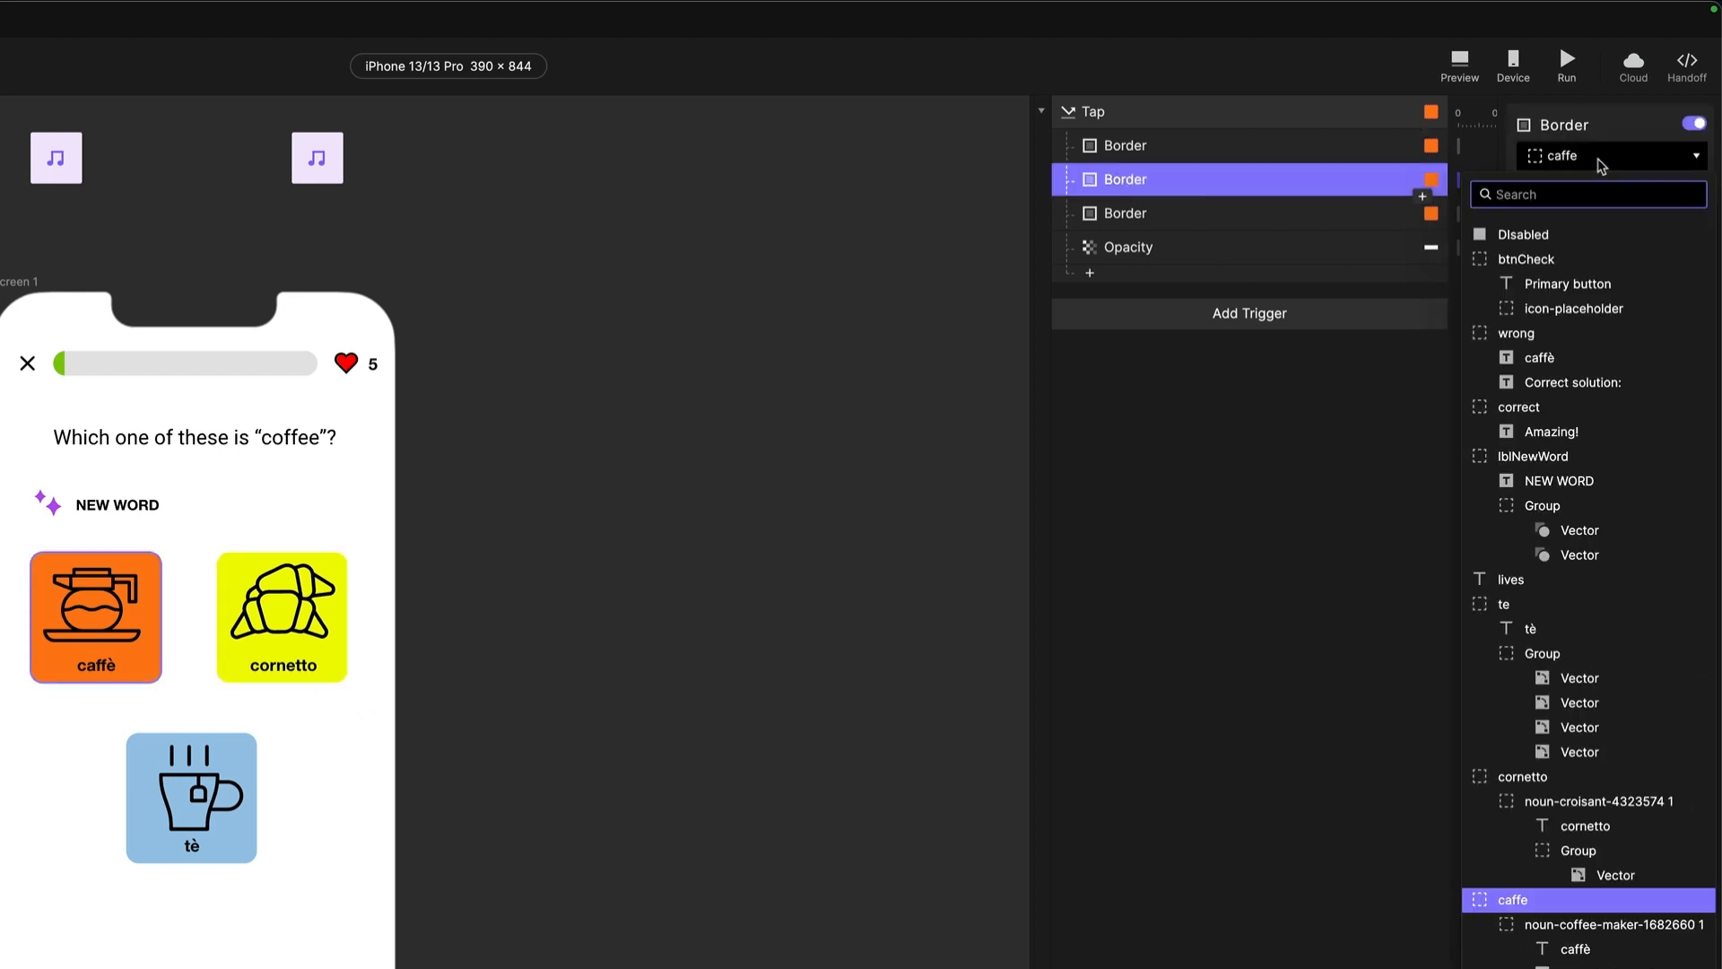
text(cornett)
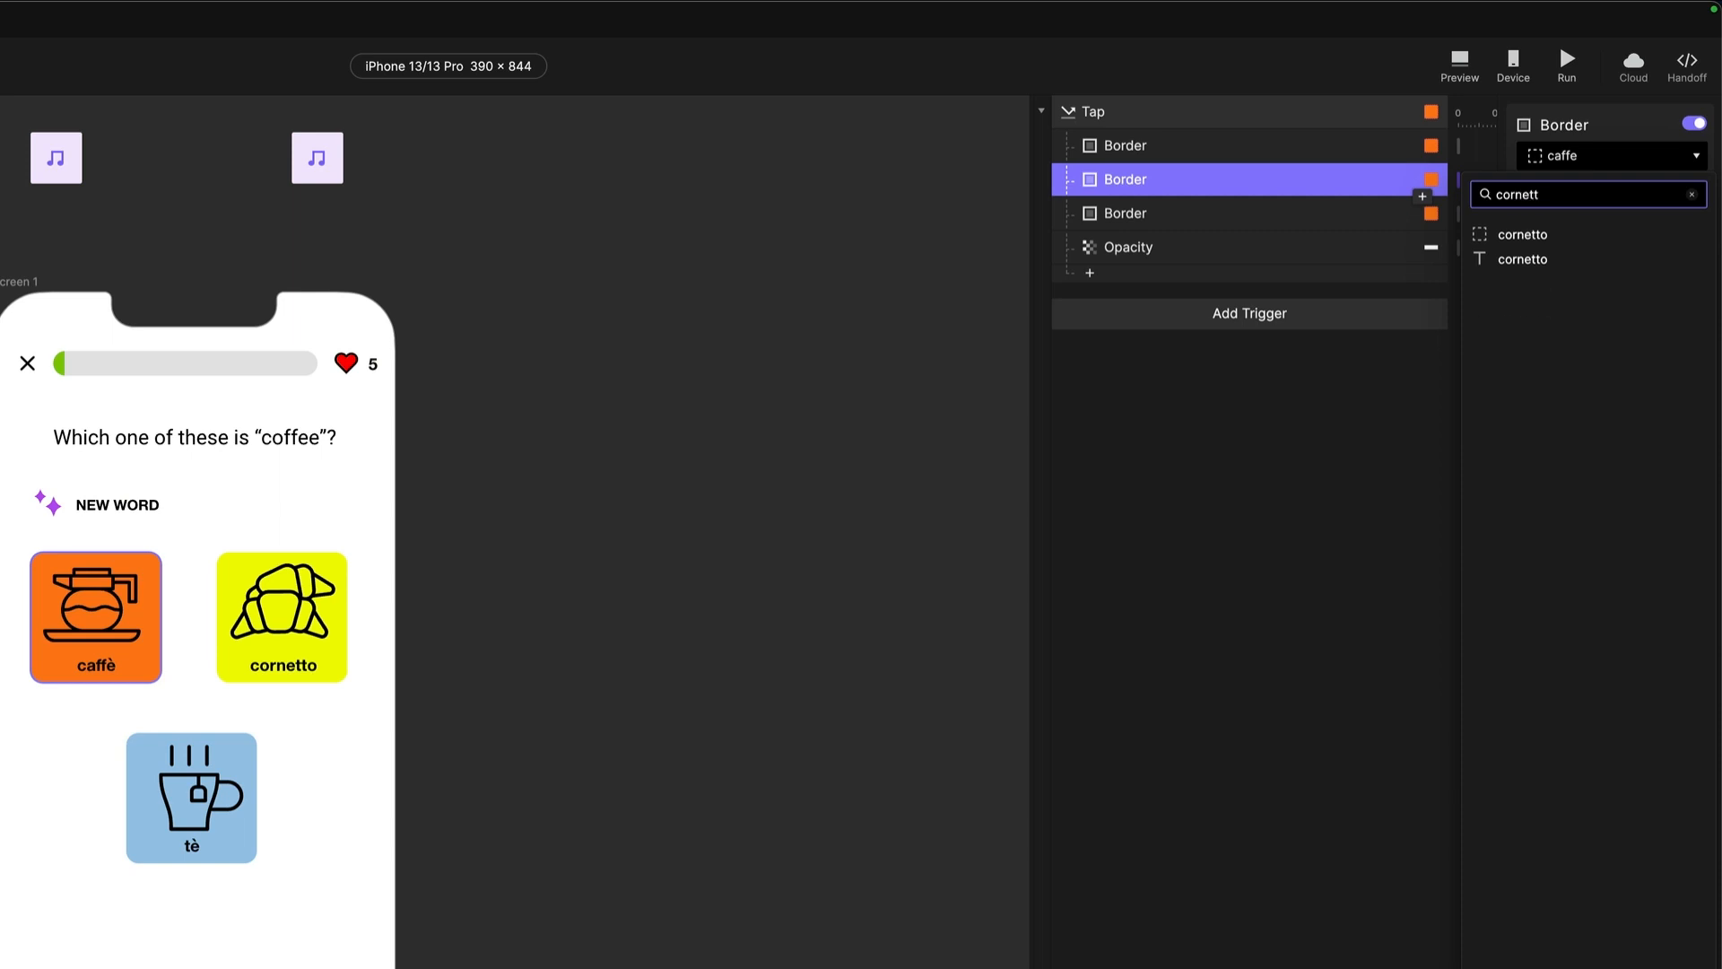
click(1536, 233)
- Retarget the third Border response to the te container
key(Down)
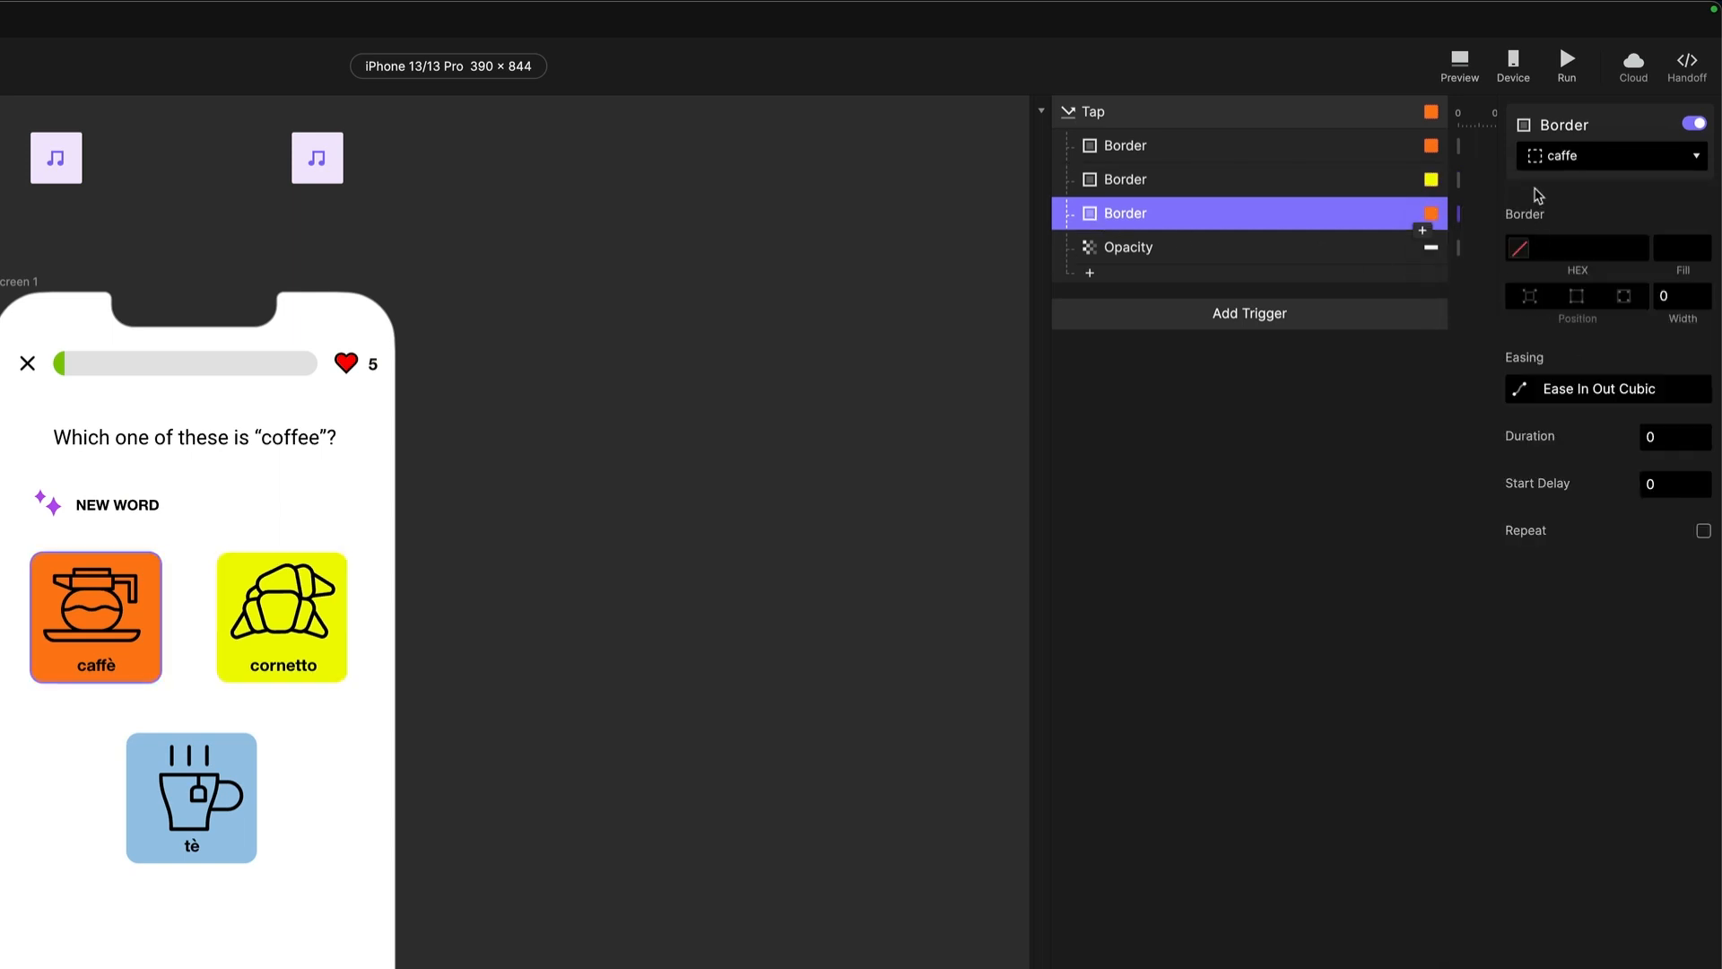
click(1572, 162)
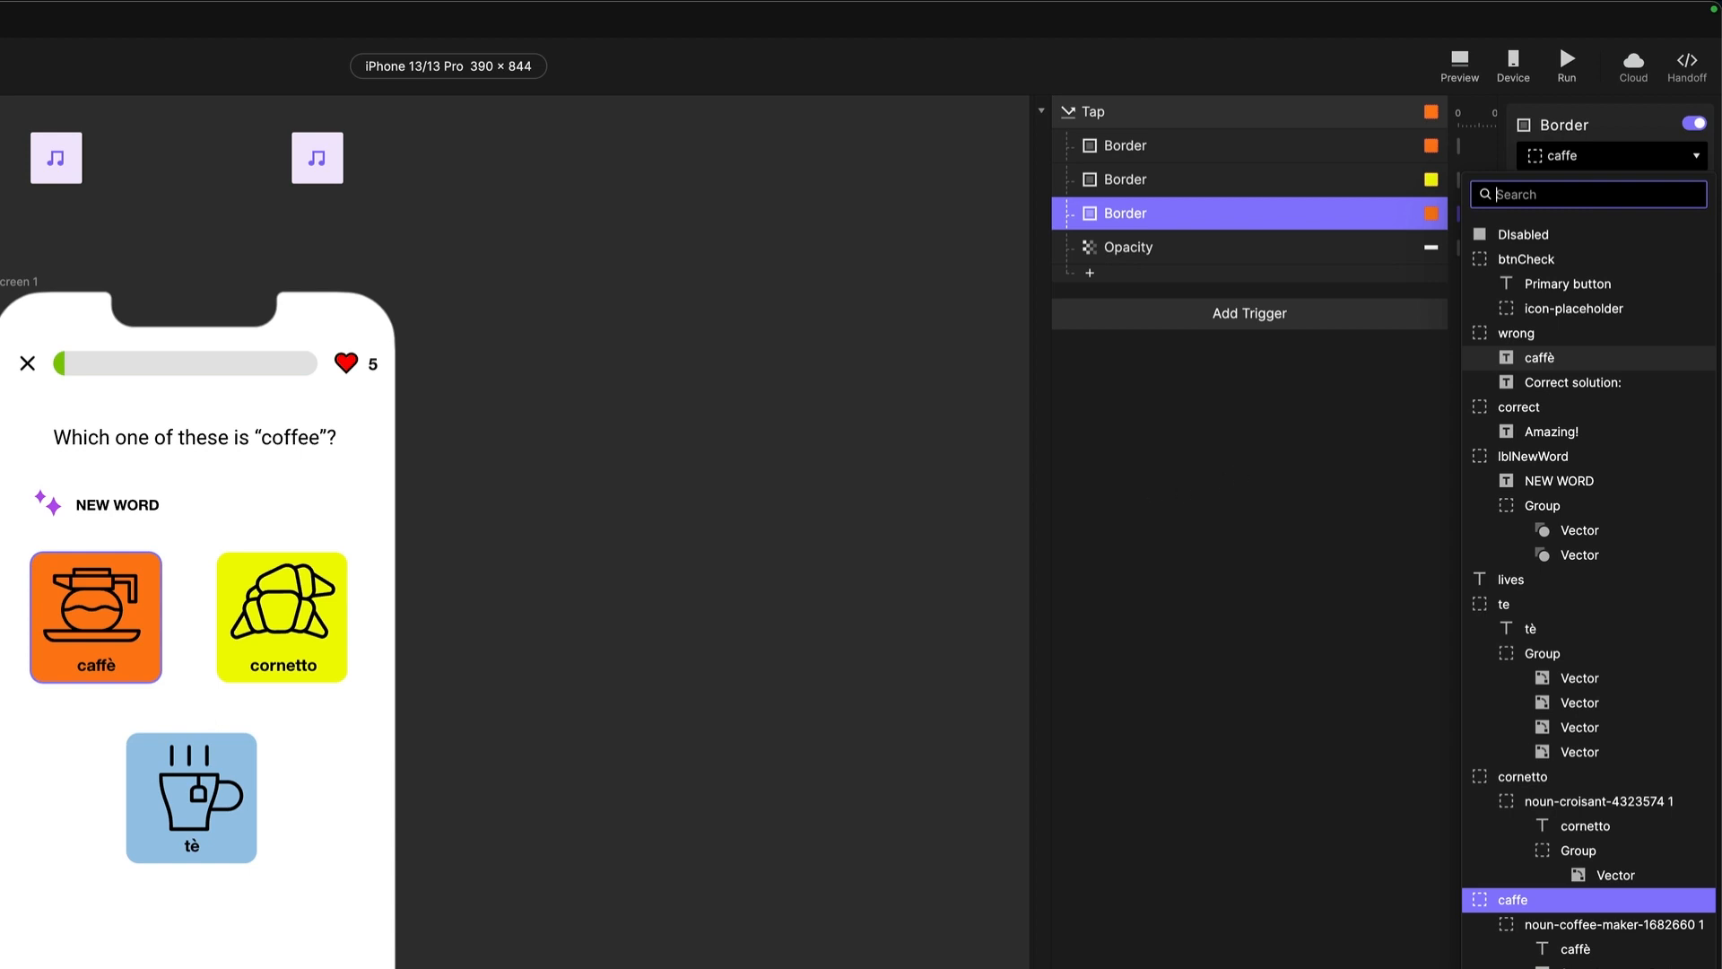
text(te)
click(1539, 236)
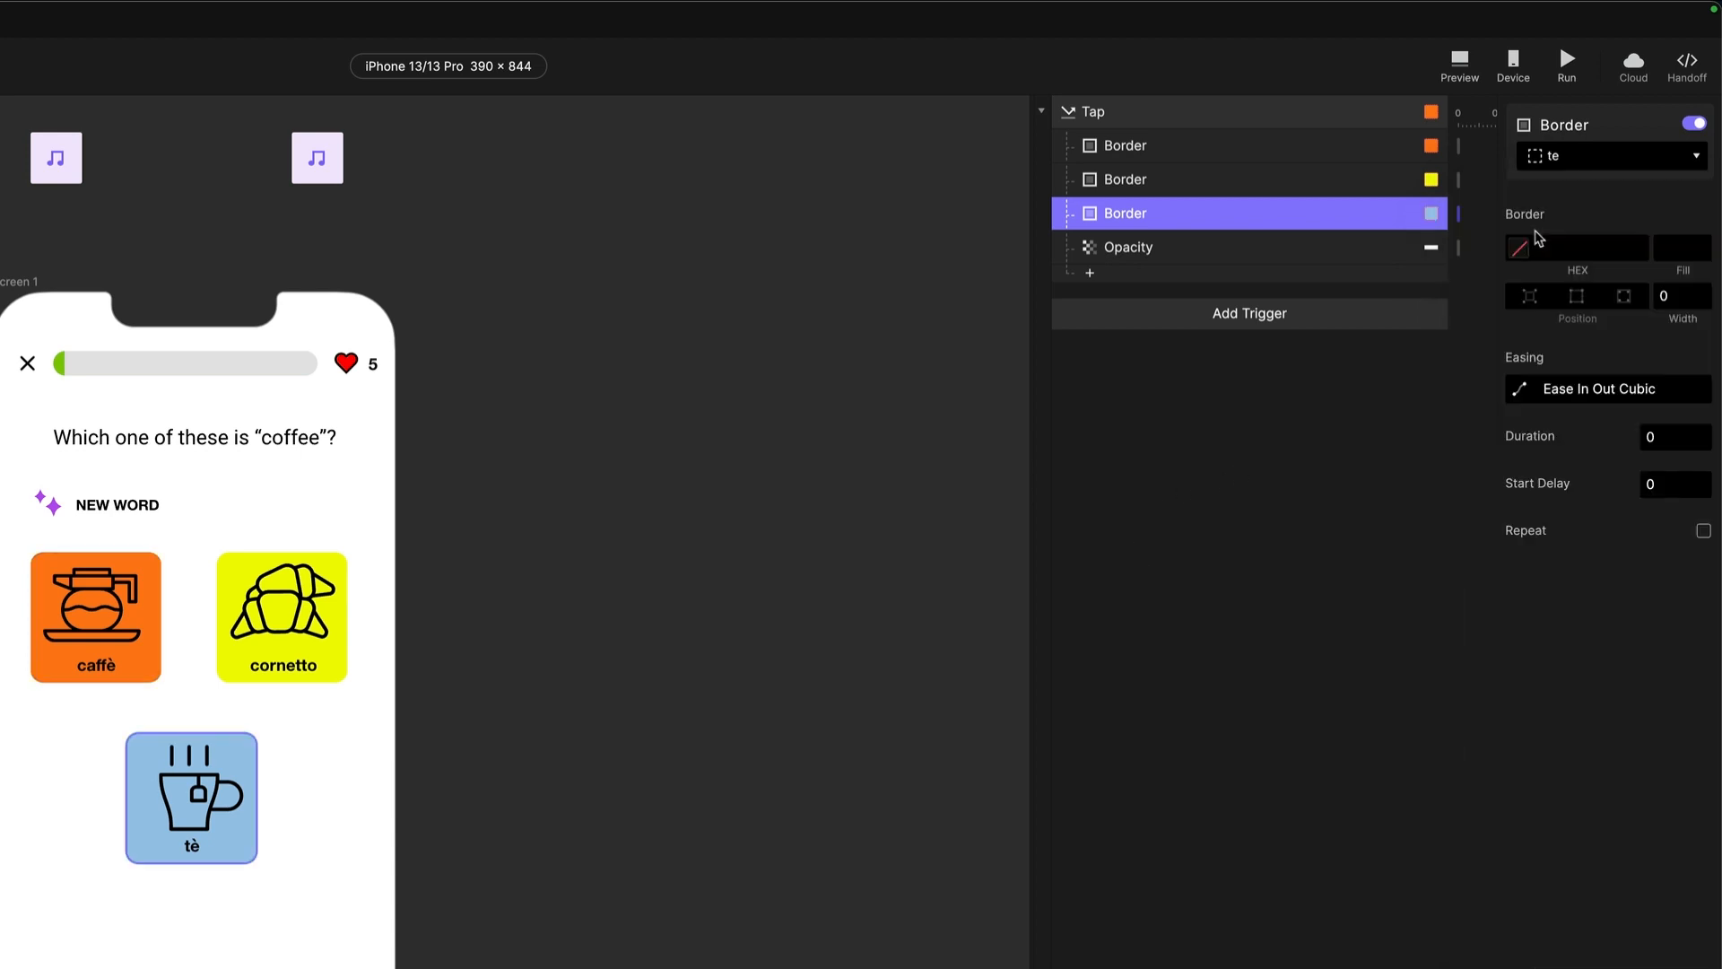
- Preview the prototype, select the caffè card to test its border highlight, and close the preview
click(1460, 64)
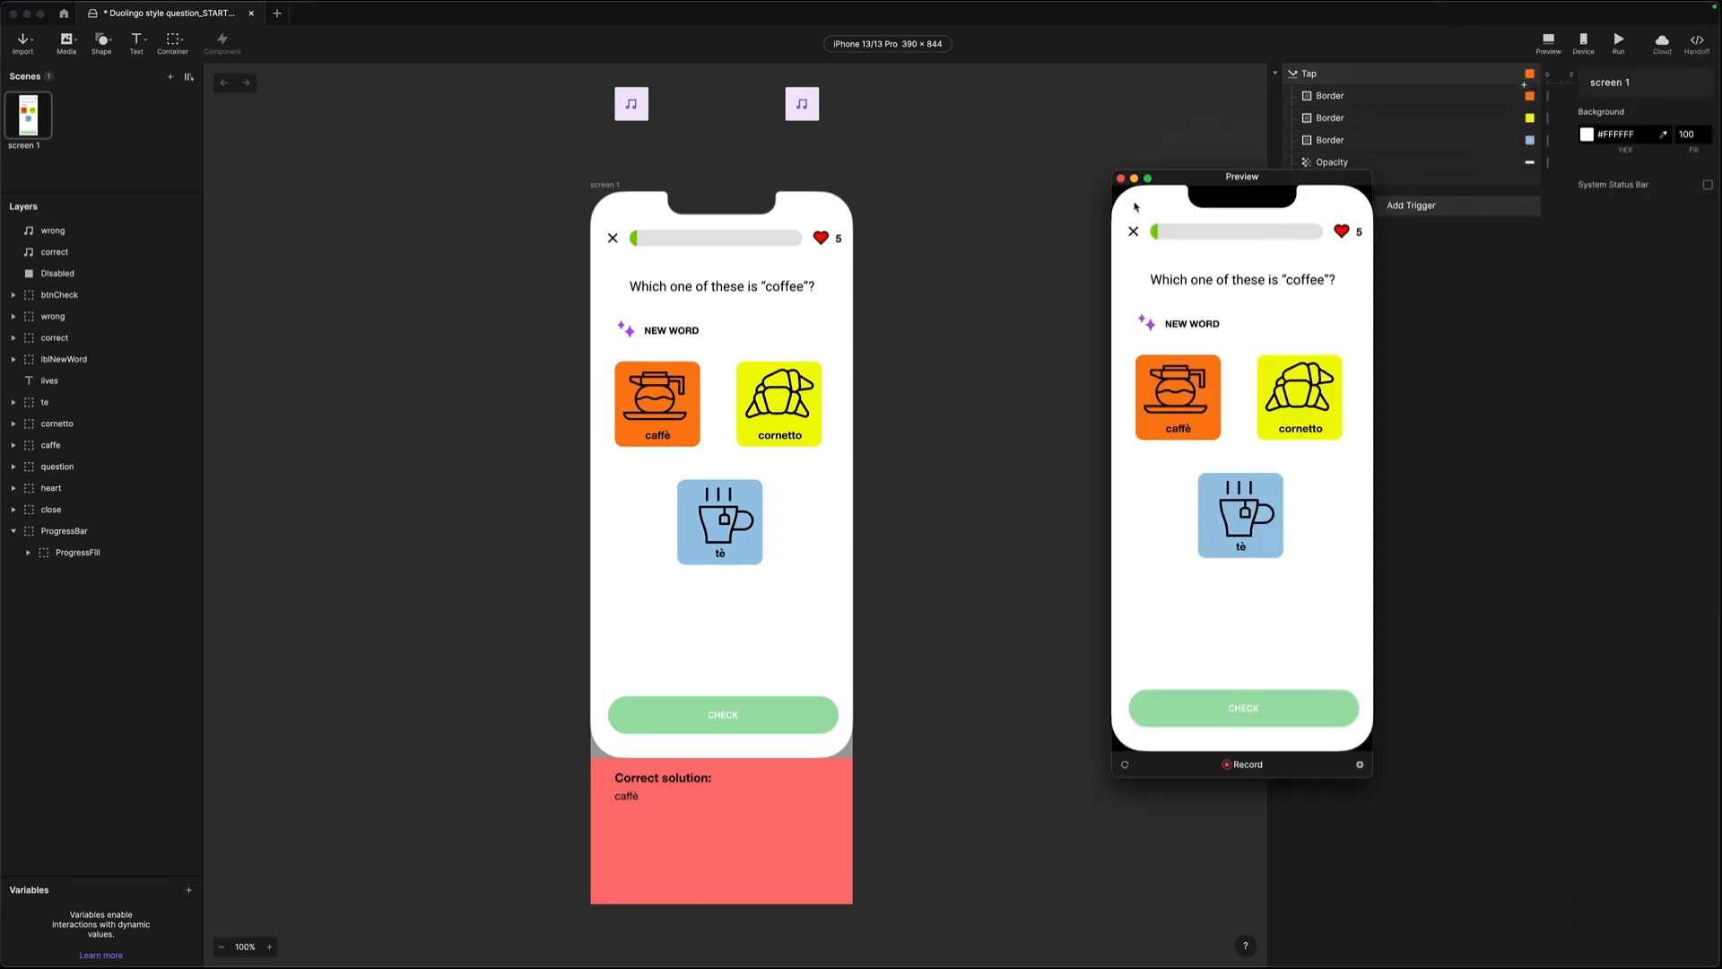
click(920, 409)
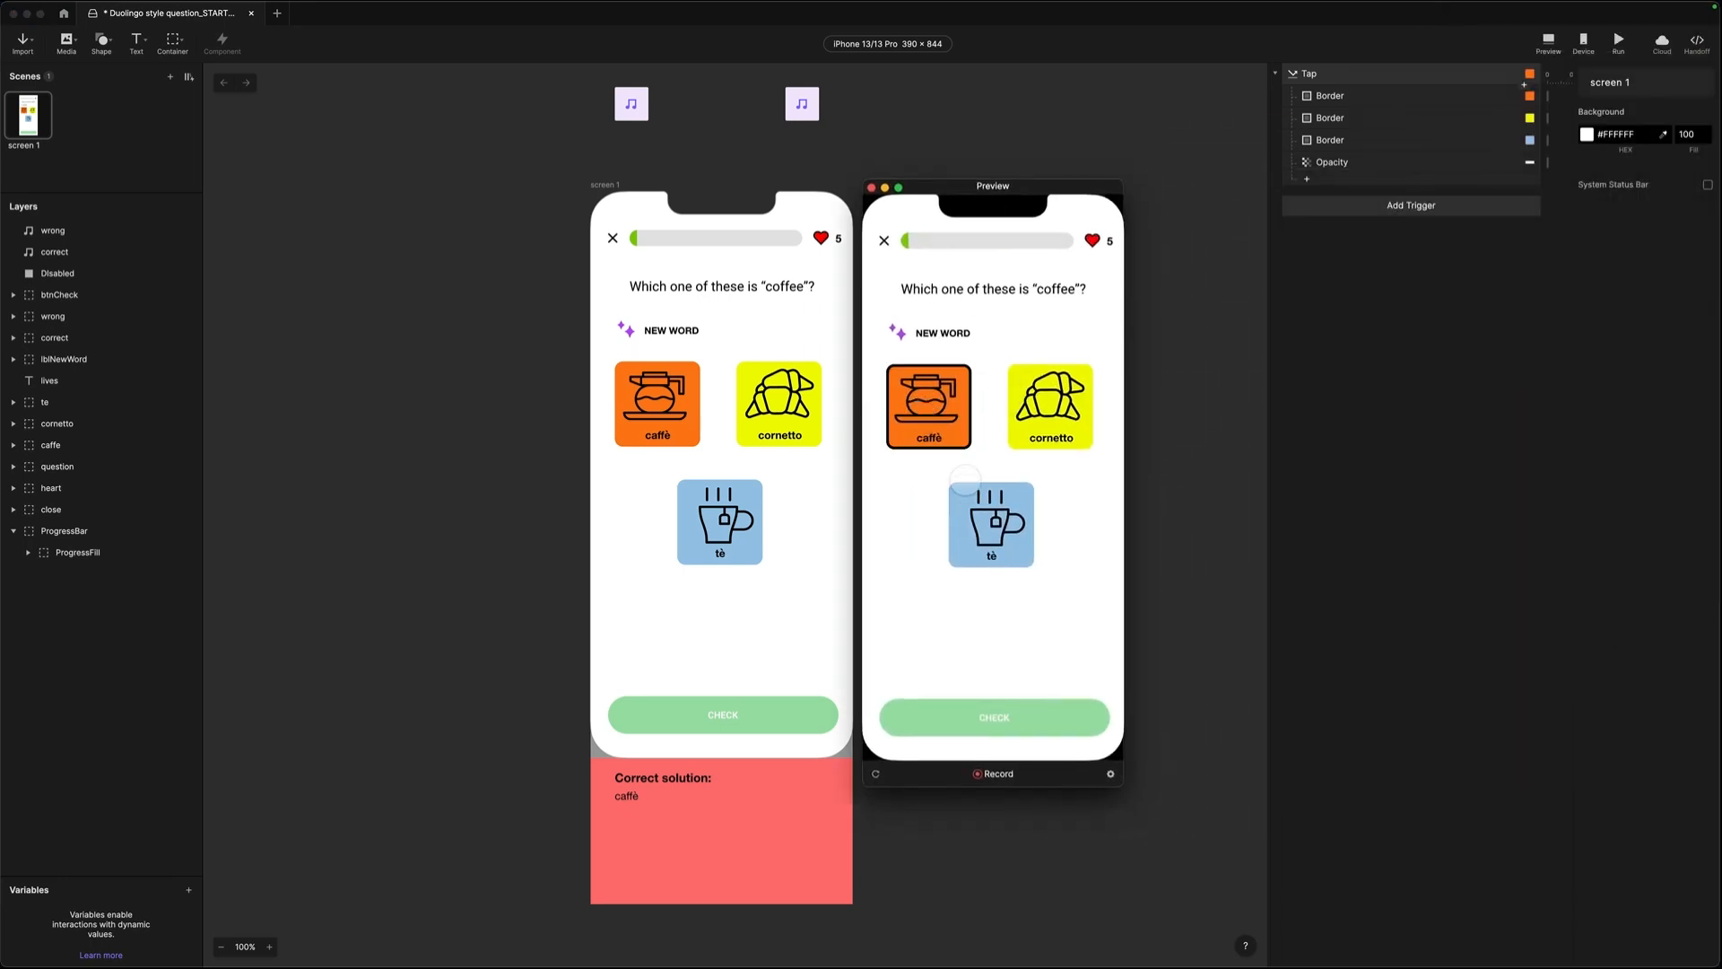
drag(925, 187, 995, 179)
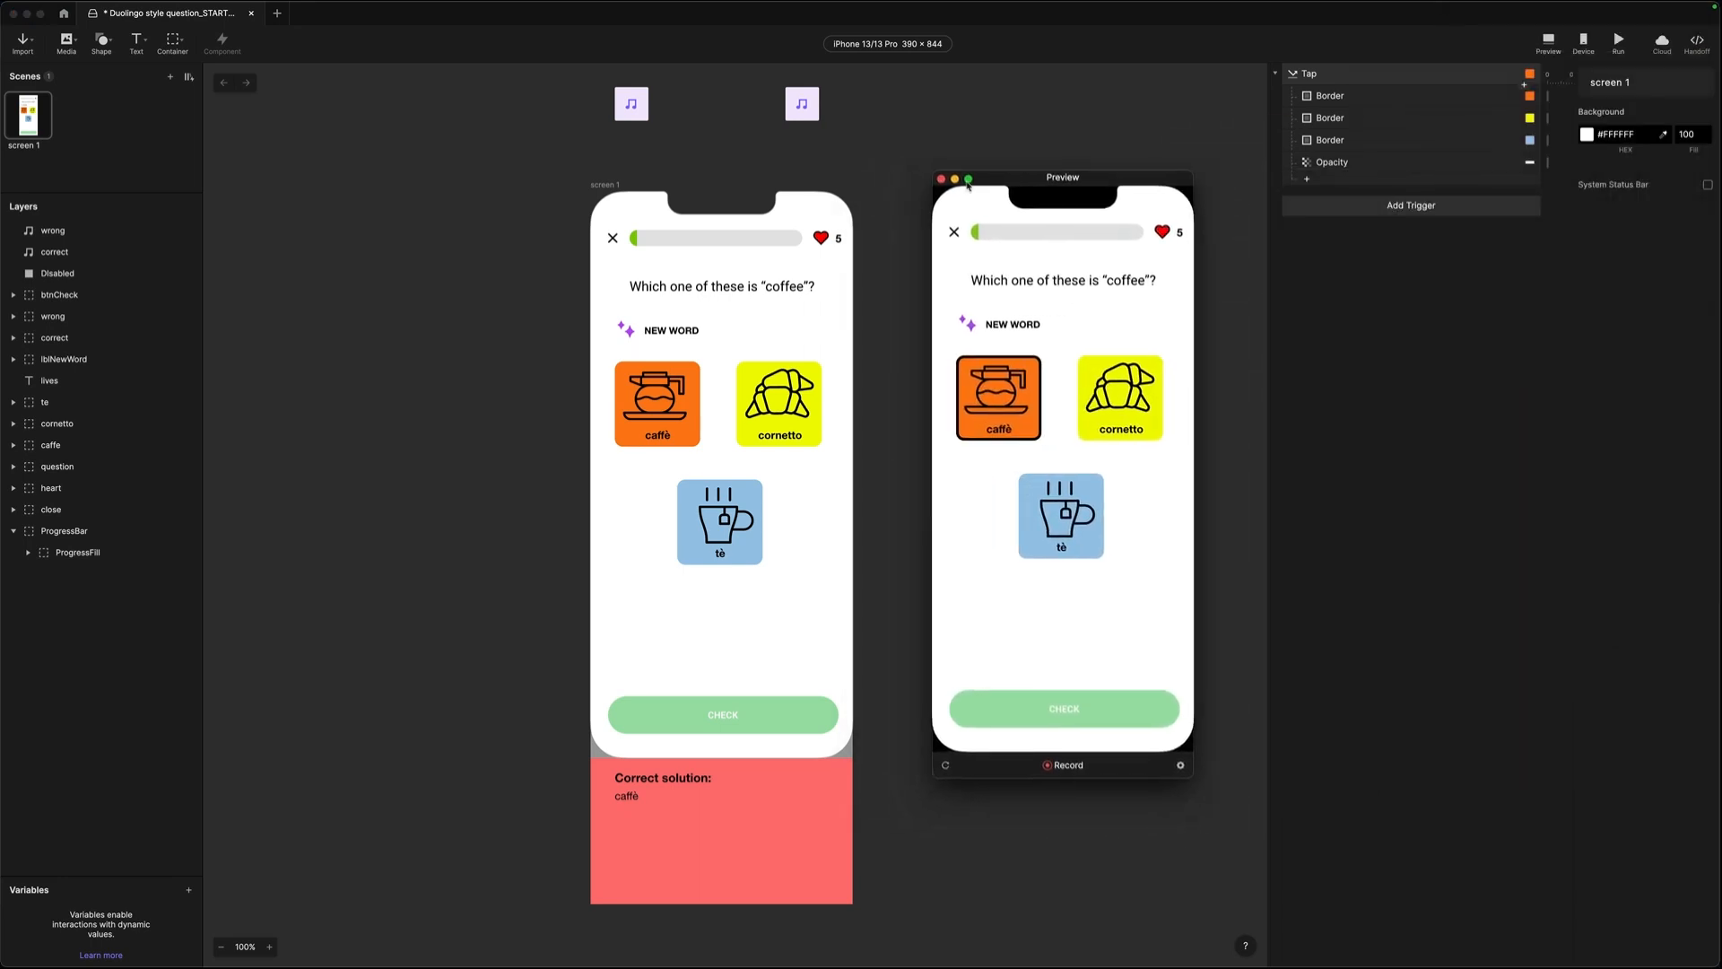
click(941, 181)
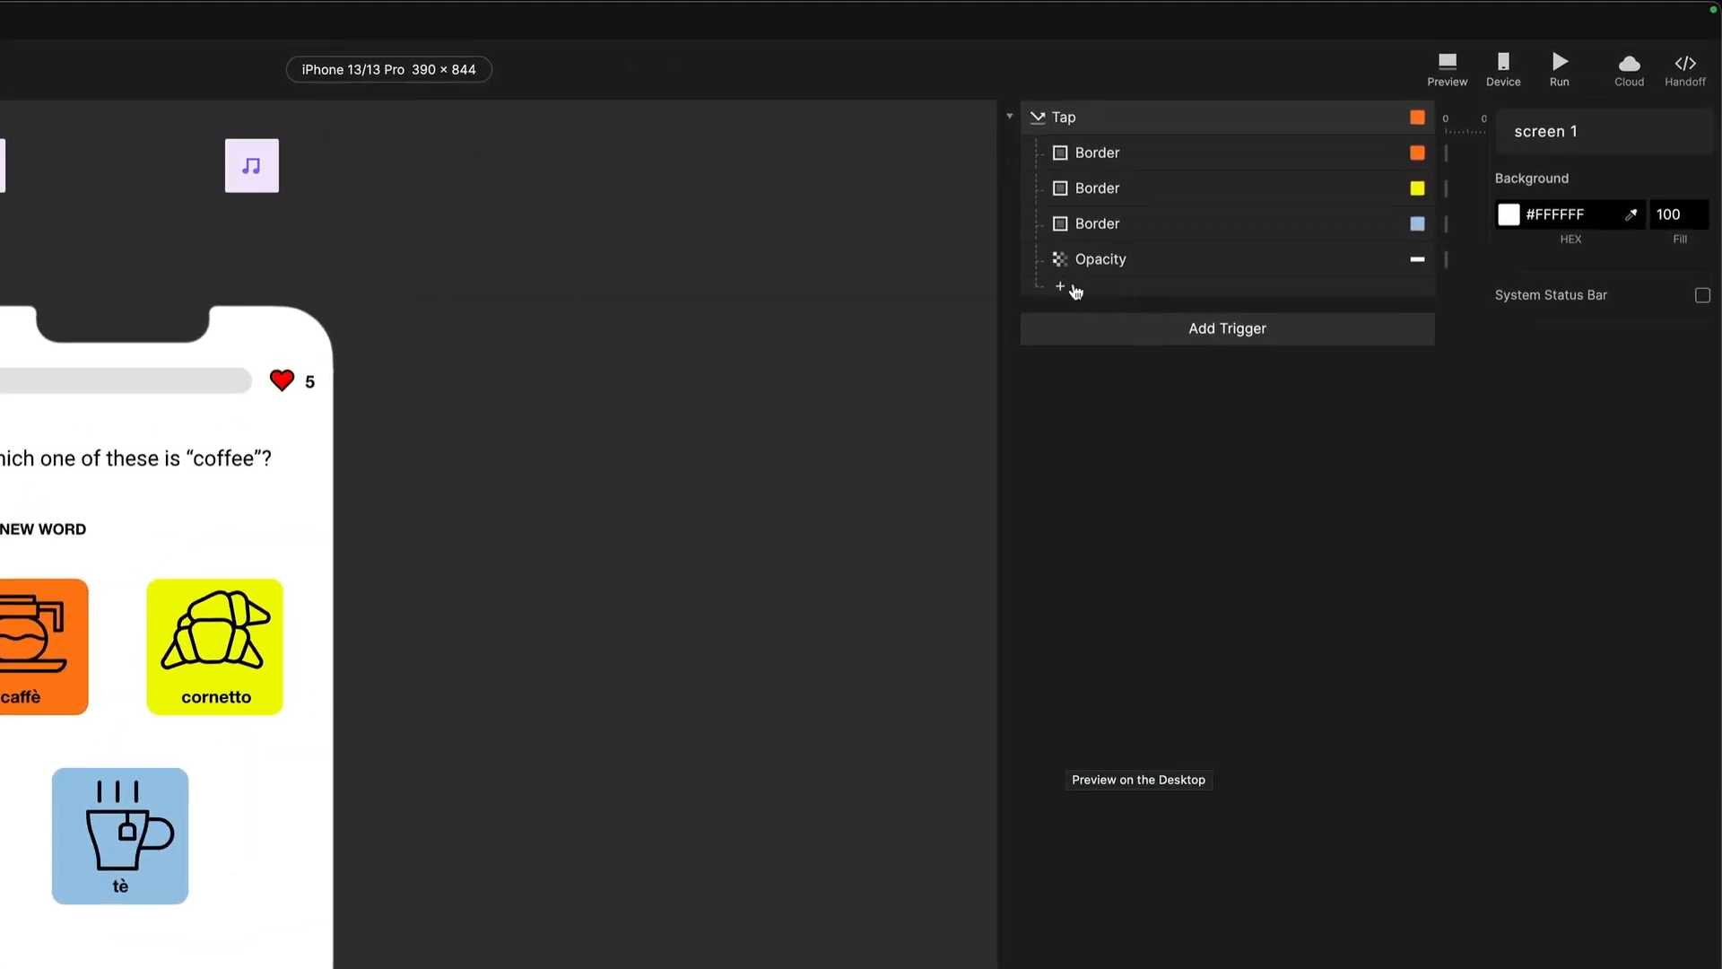
- Add a Speak response to the caffe card's Tap trigger with the text content "caffè"
click(1063, 287)
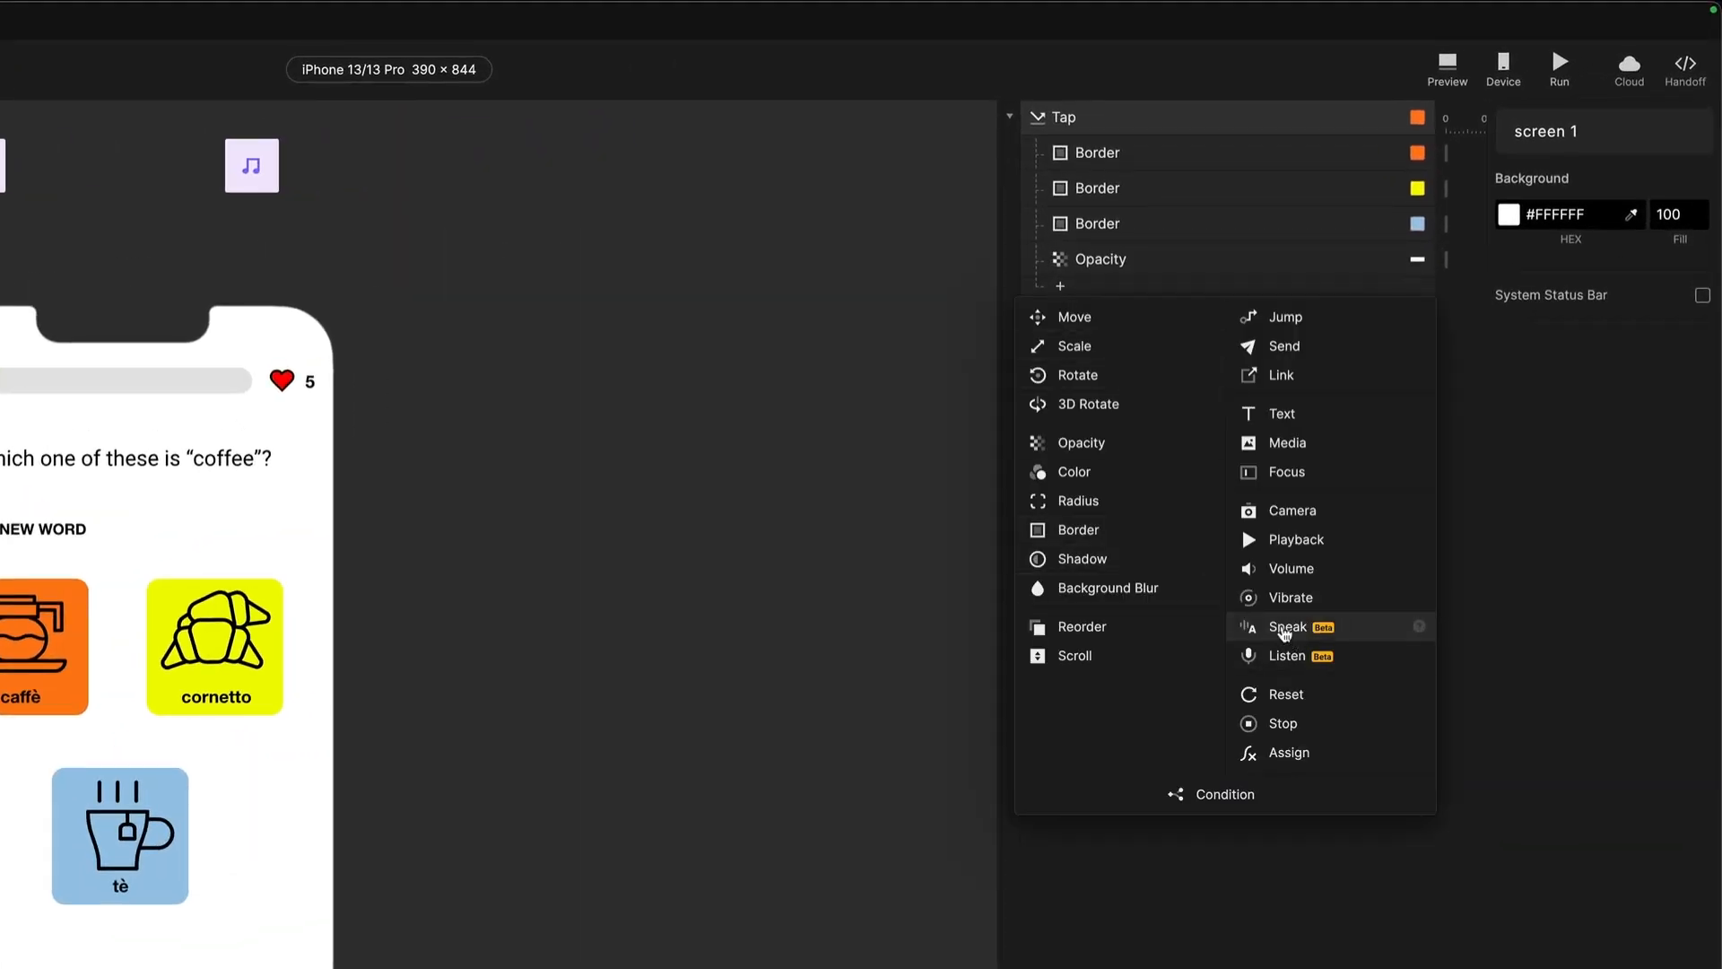
click(1286, 628)
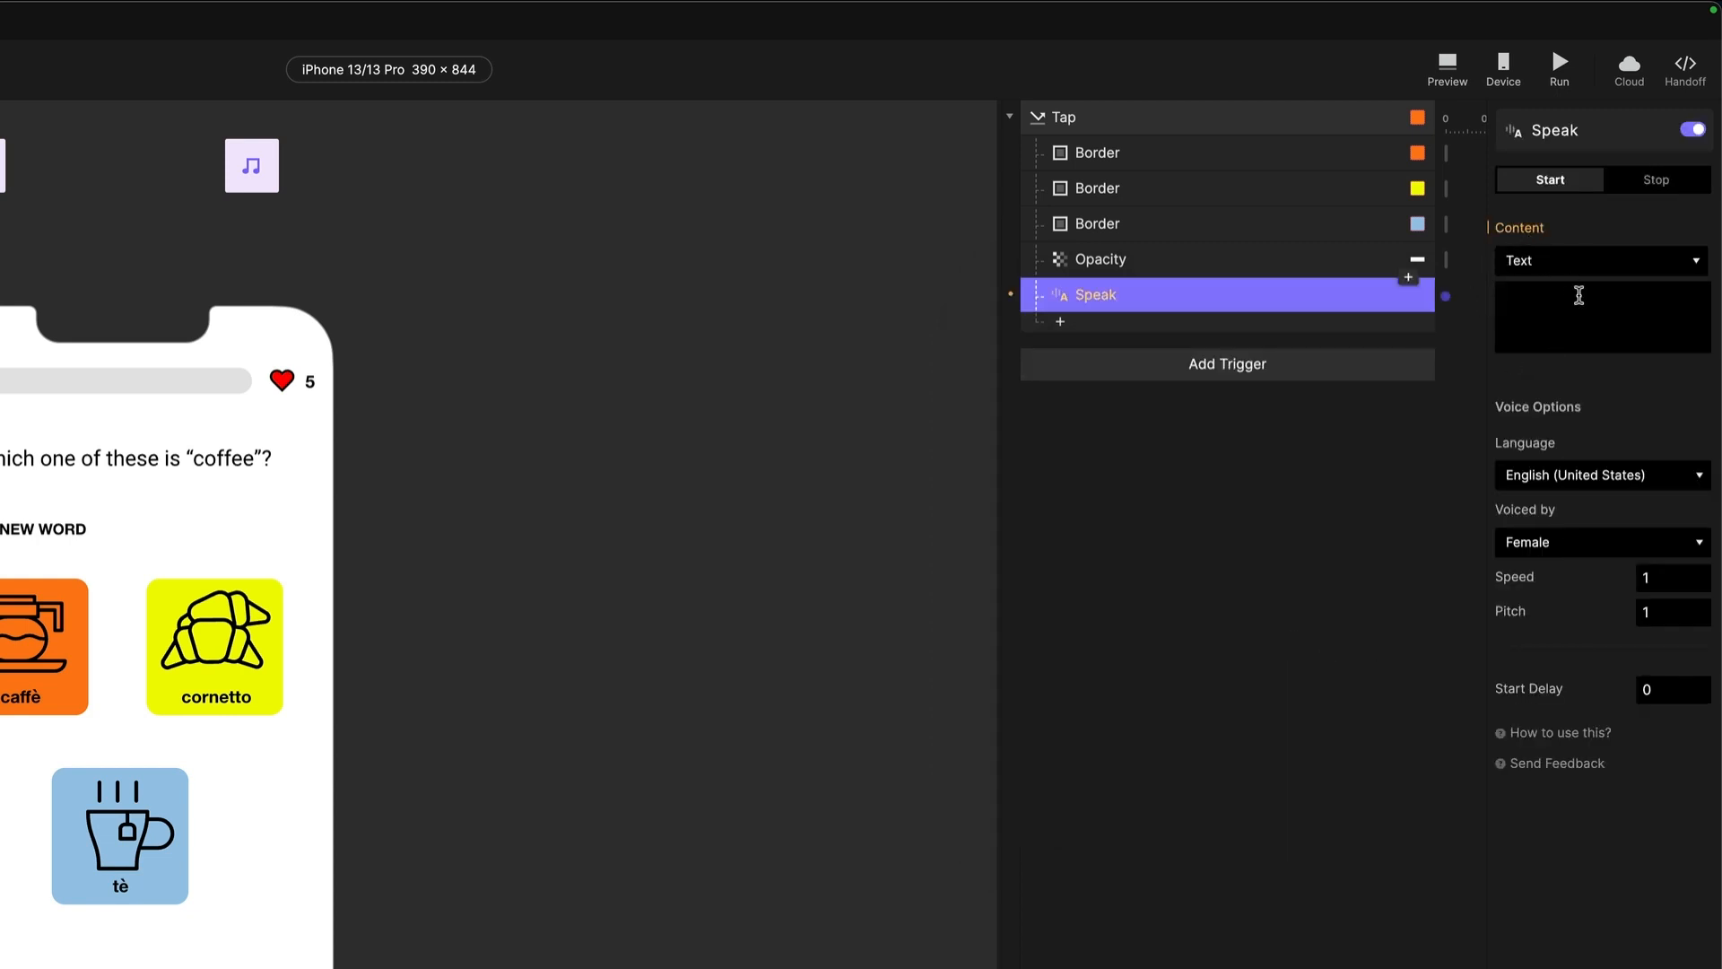
click(1547, 335)
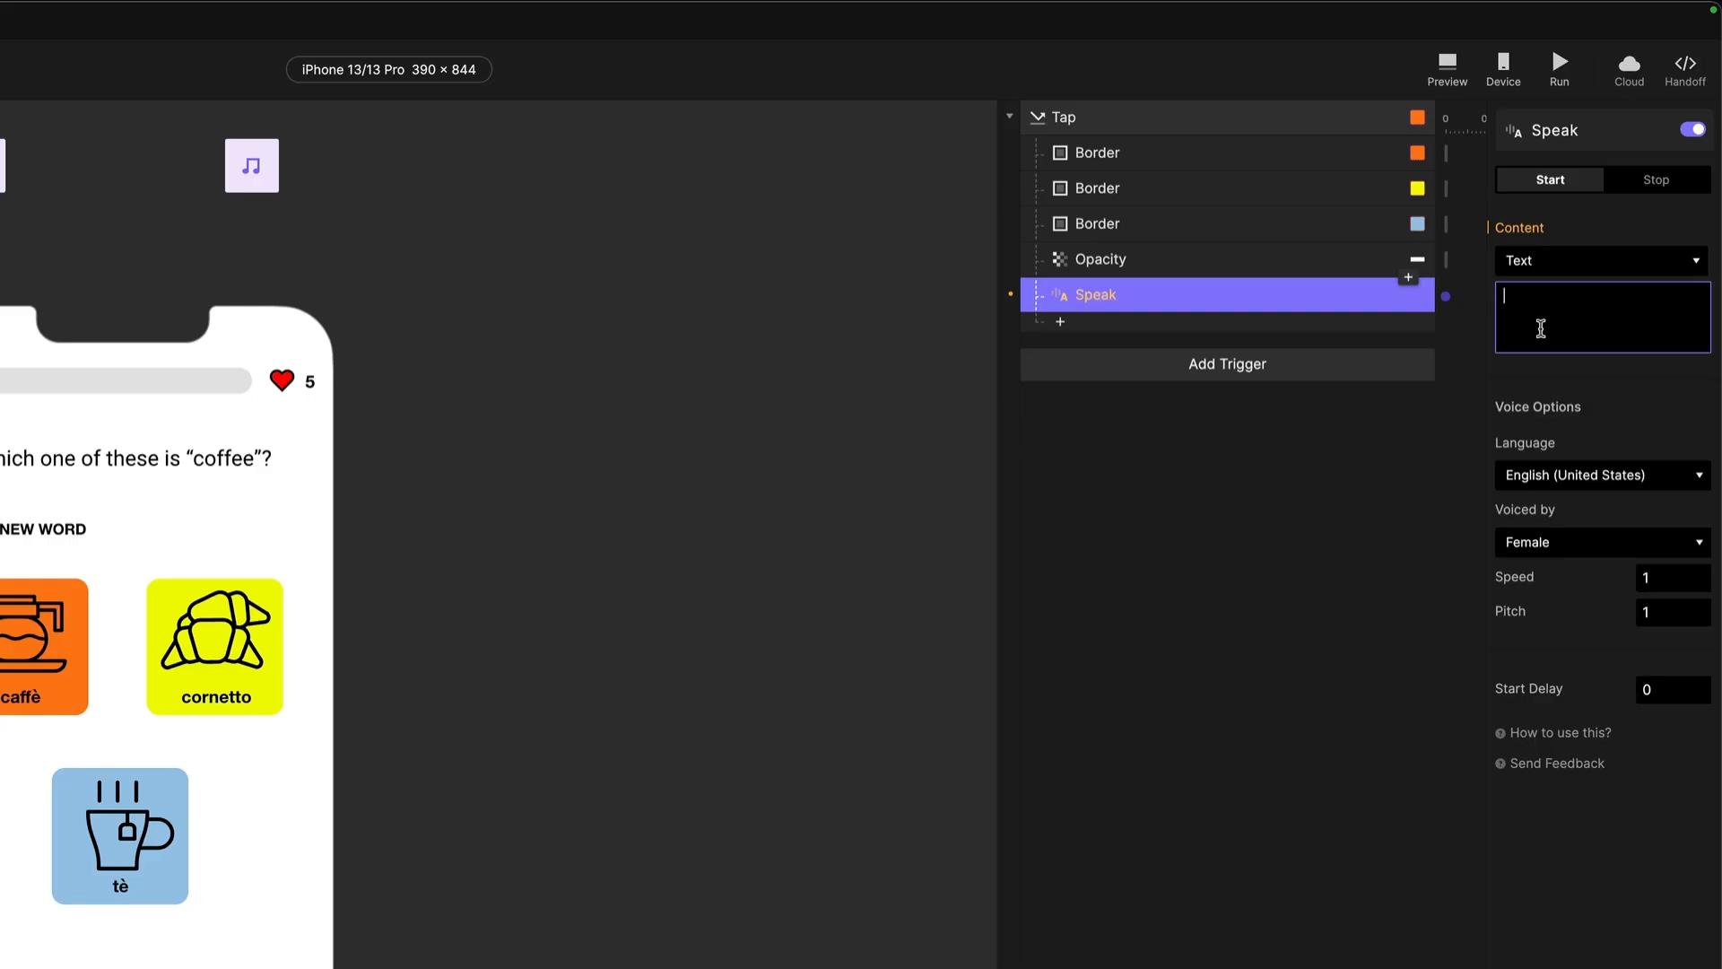
text(caff)
key(alt+grave)
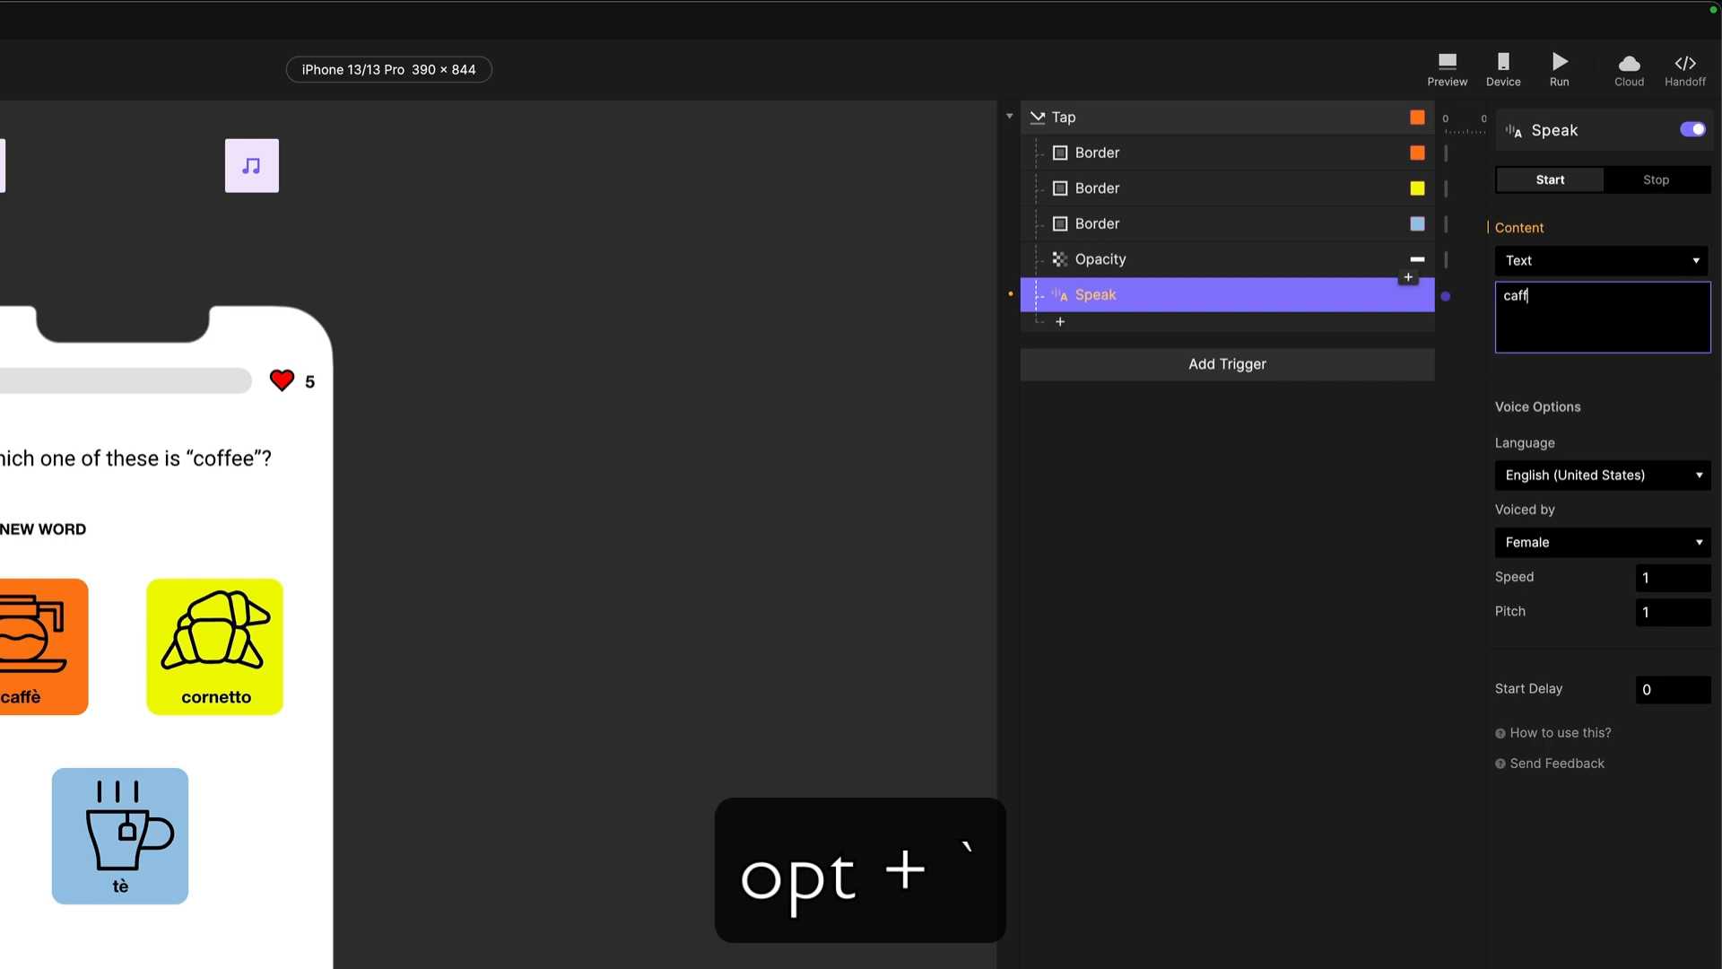
key(alt+grave)
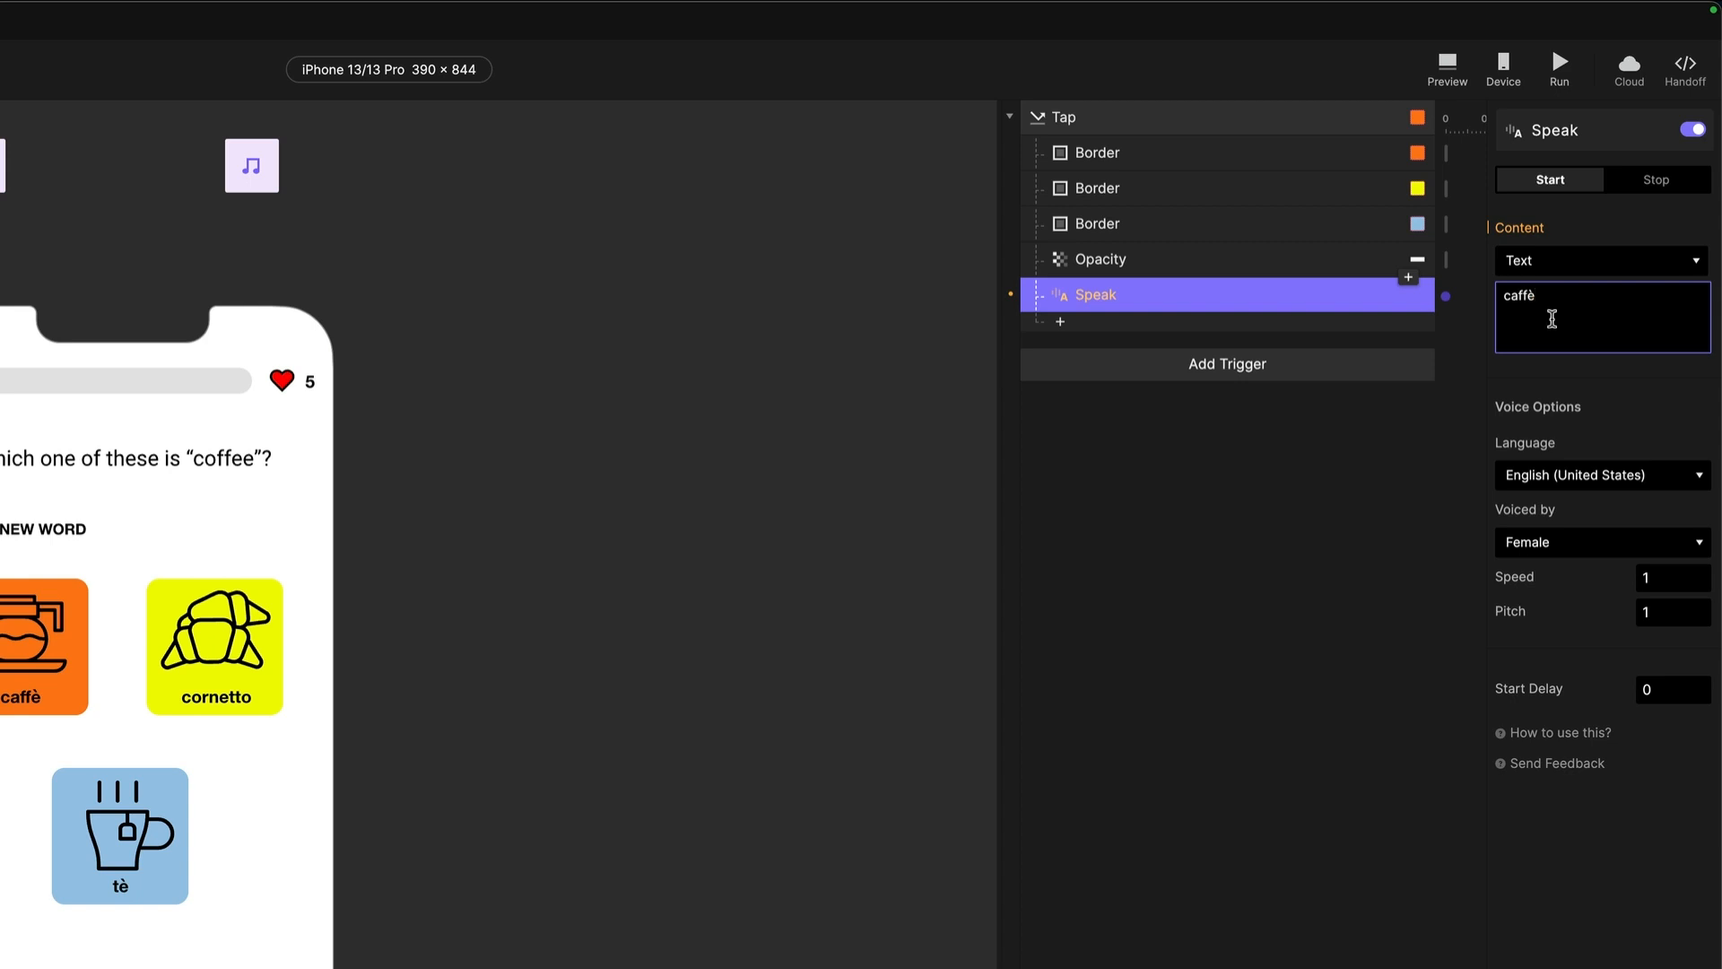
- Set the Speak response's language to Italian (Italy) and keep the Female voice
click(1514, 473)
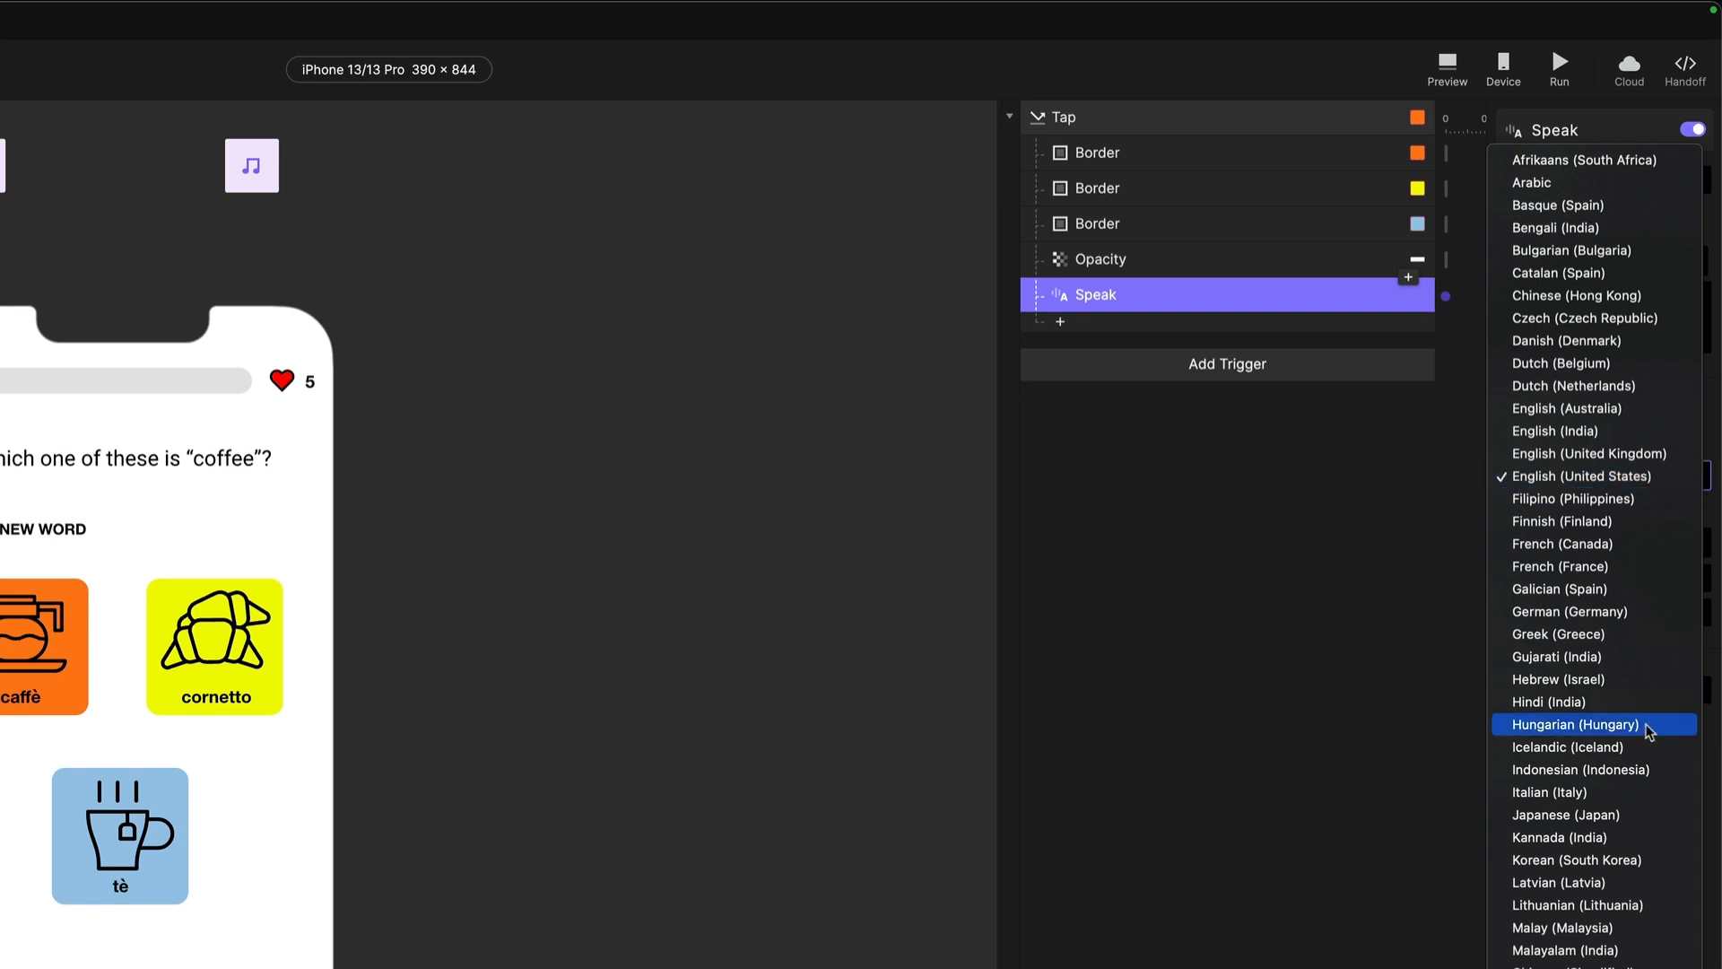
click(1581, 794)
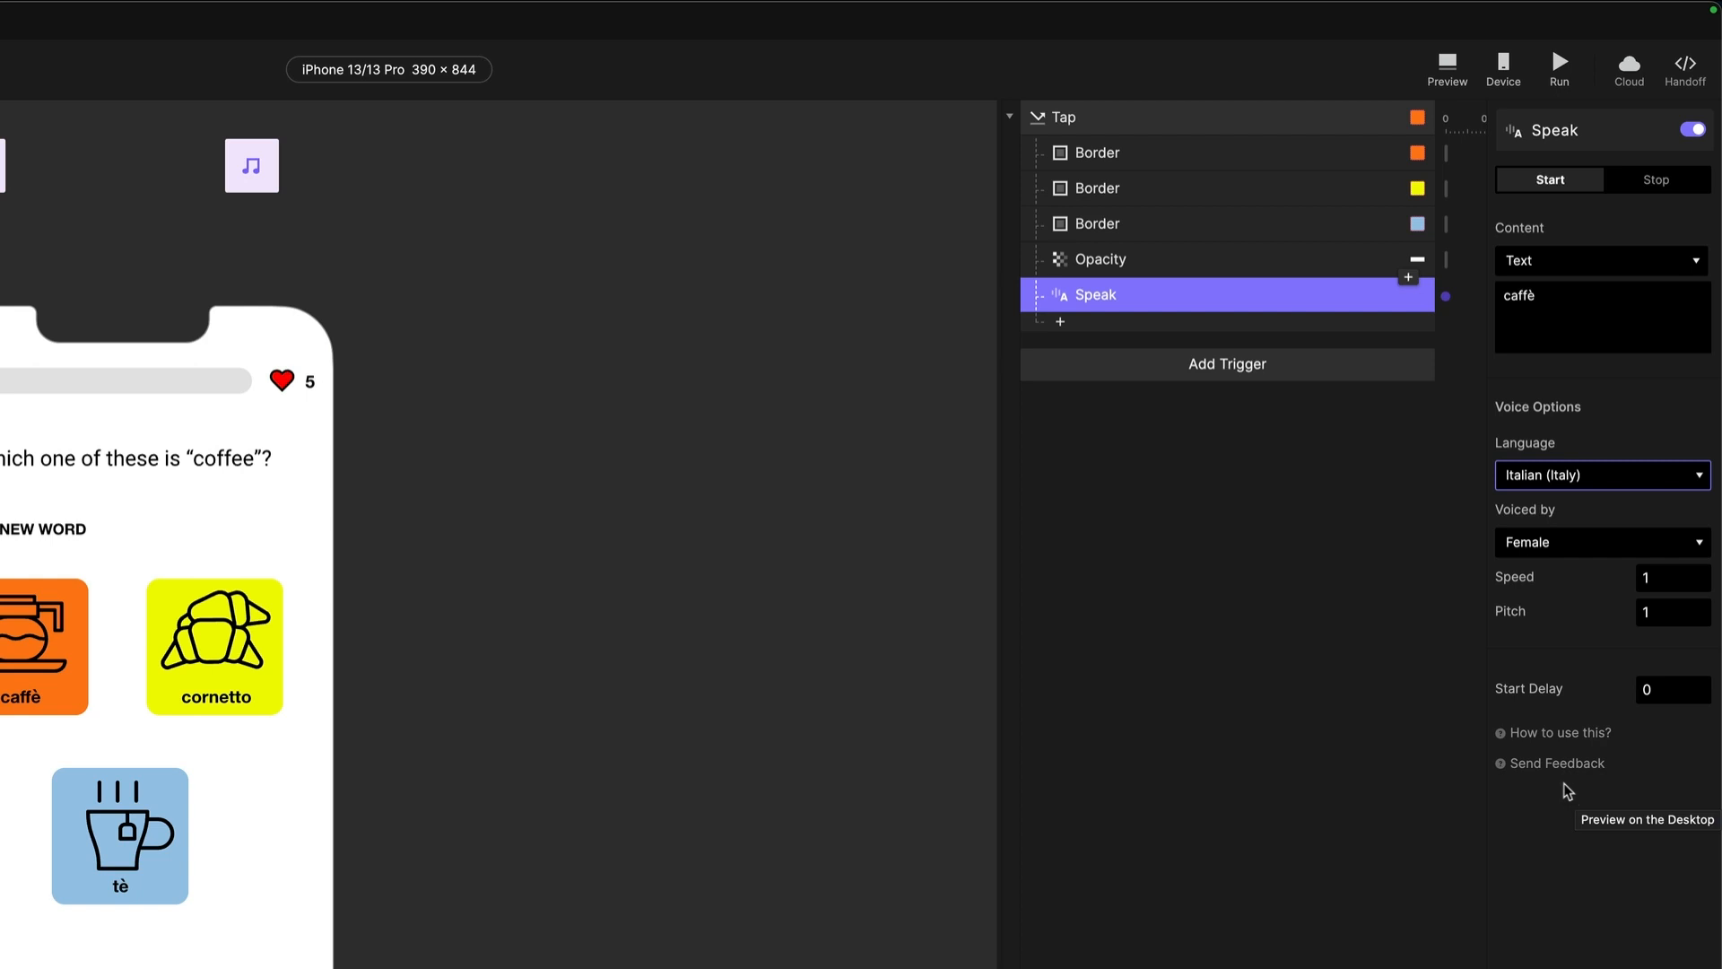
click(1558, 544)
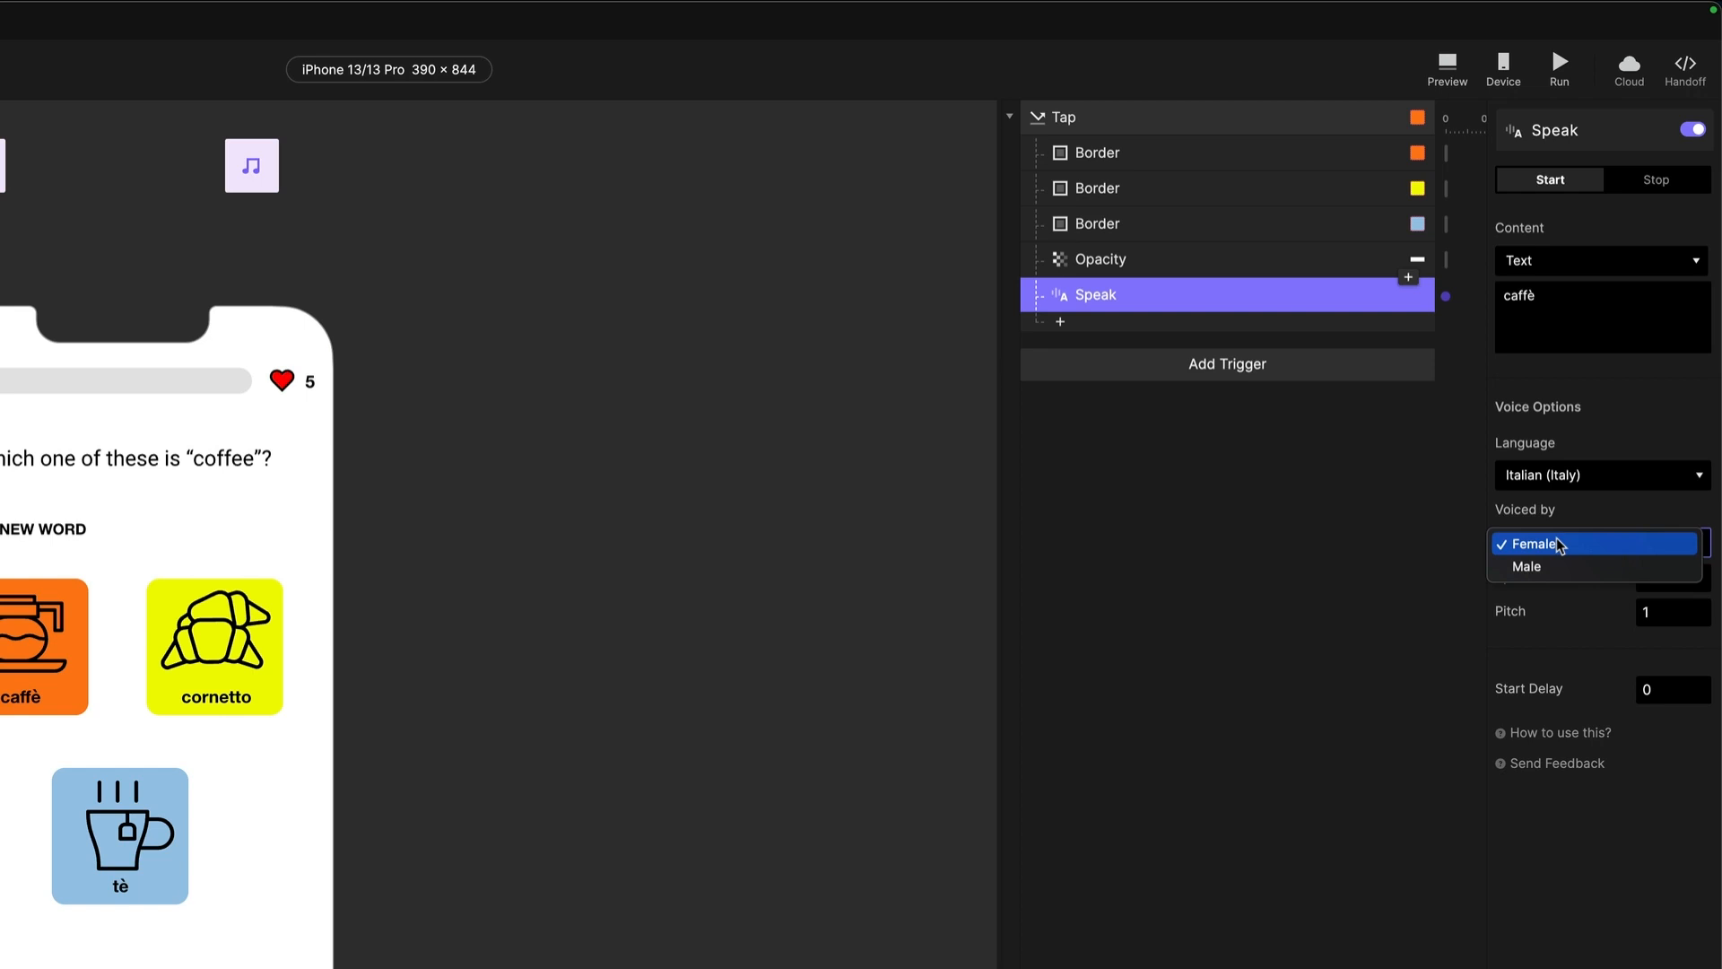
click(1289, 655)
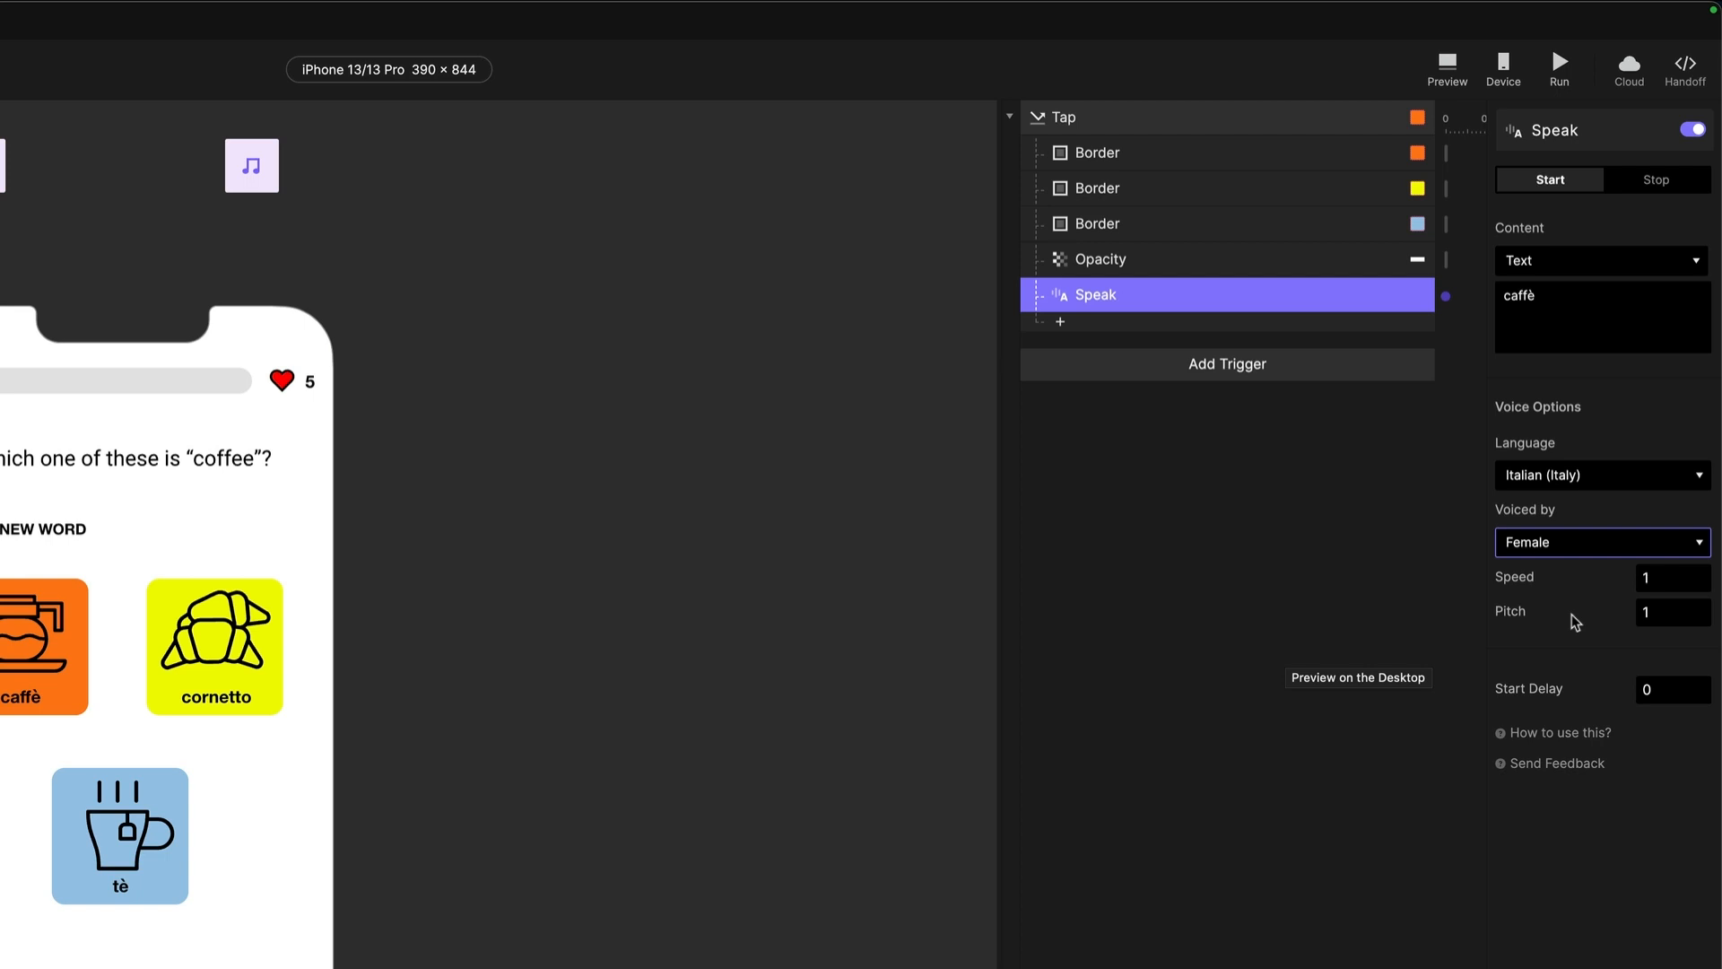
click(1536, 923)
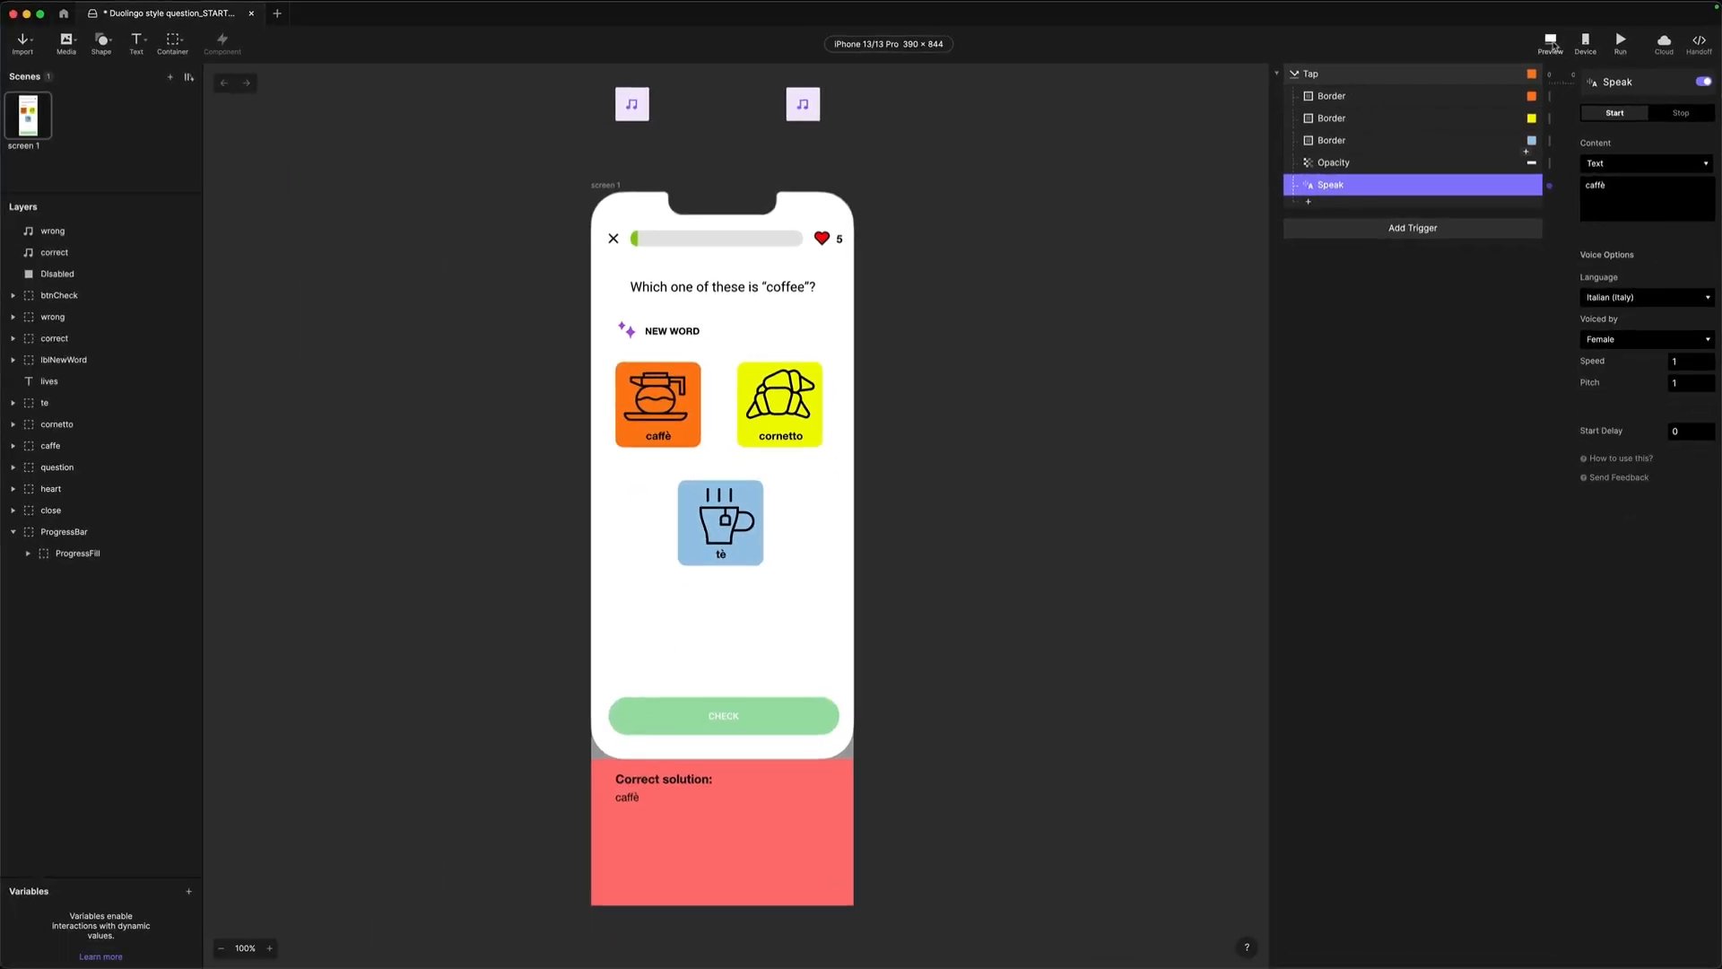
- Preview the prototype beside the canvas and test the caffè card's spoken response
click(1448, 69)
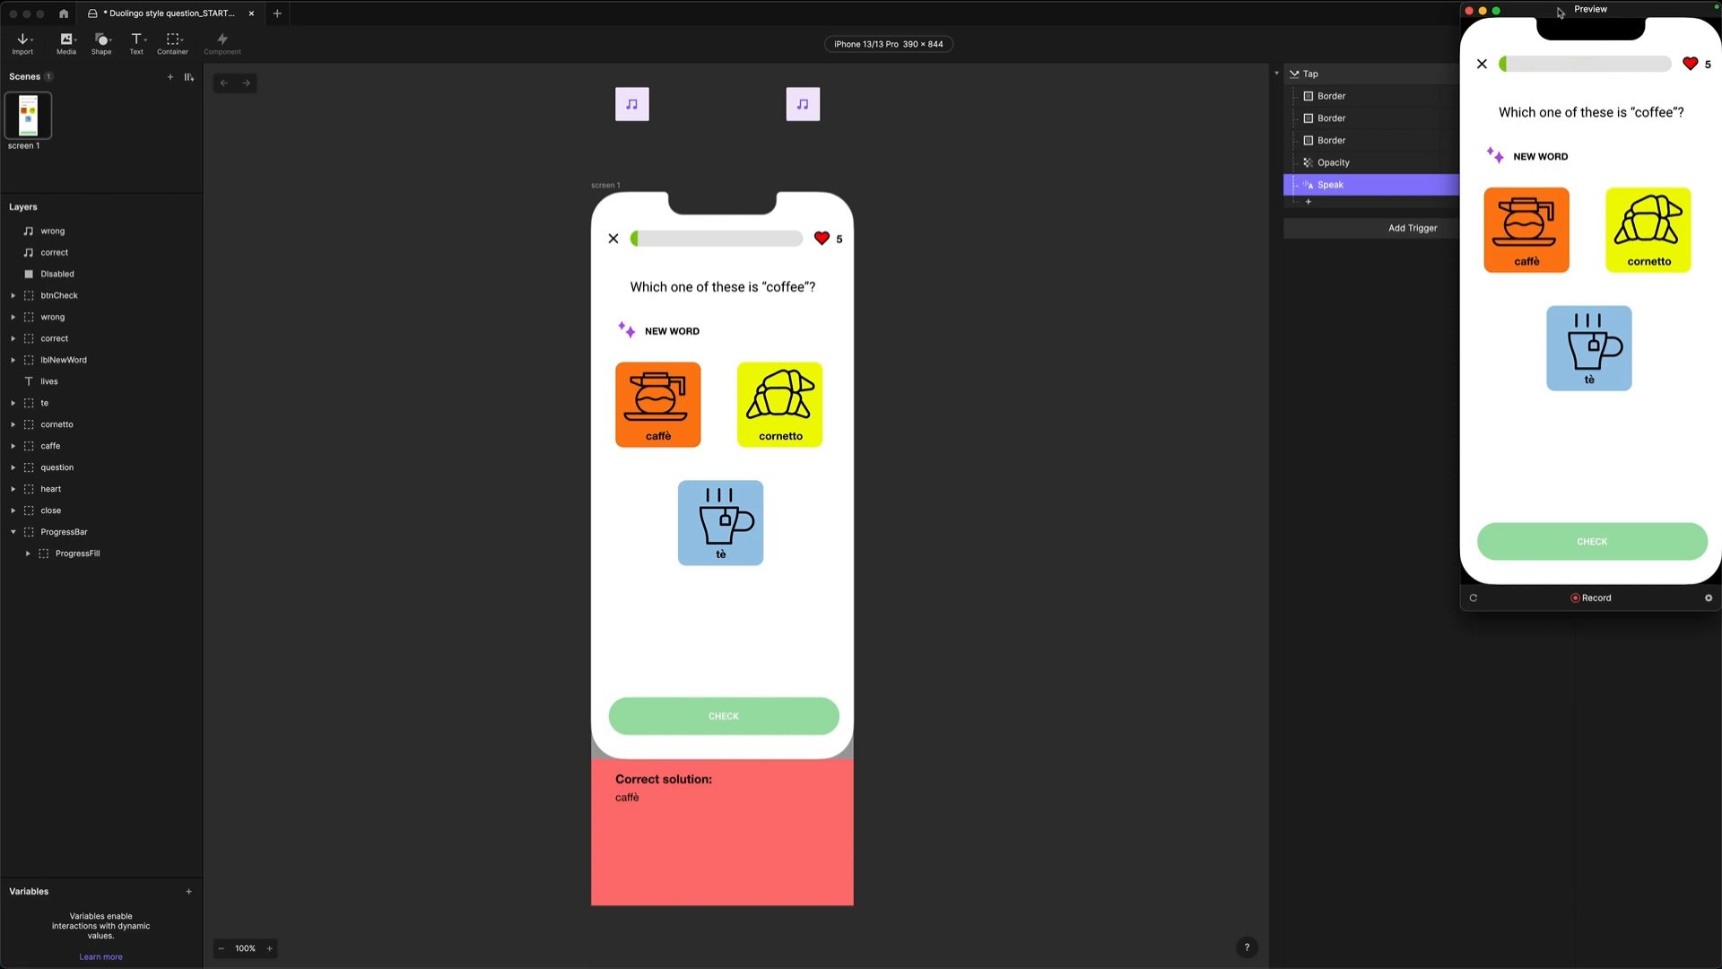
drag(1591, 9, 1119, 122)
click(1061, 367)
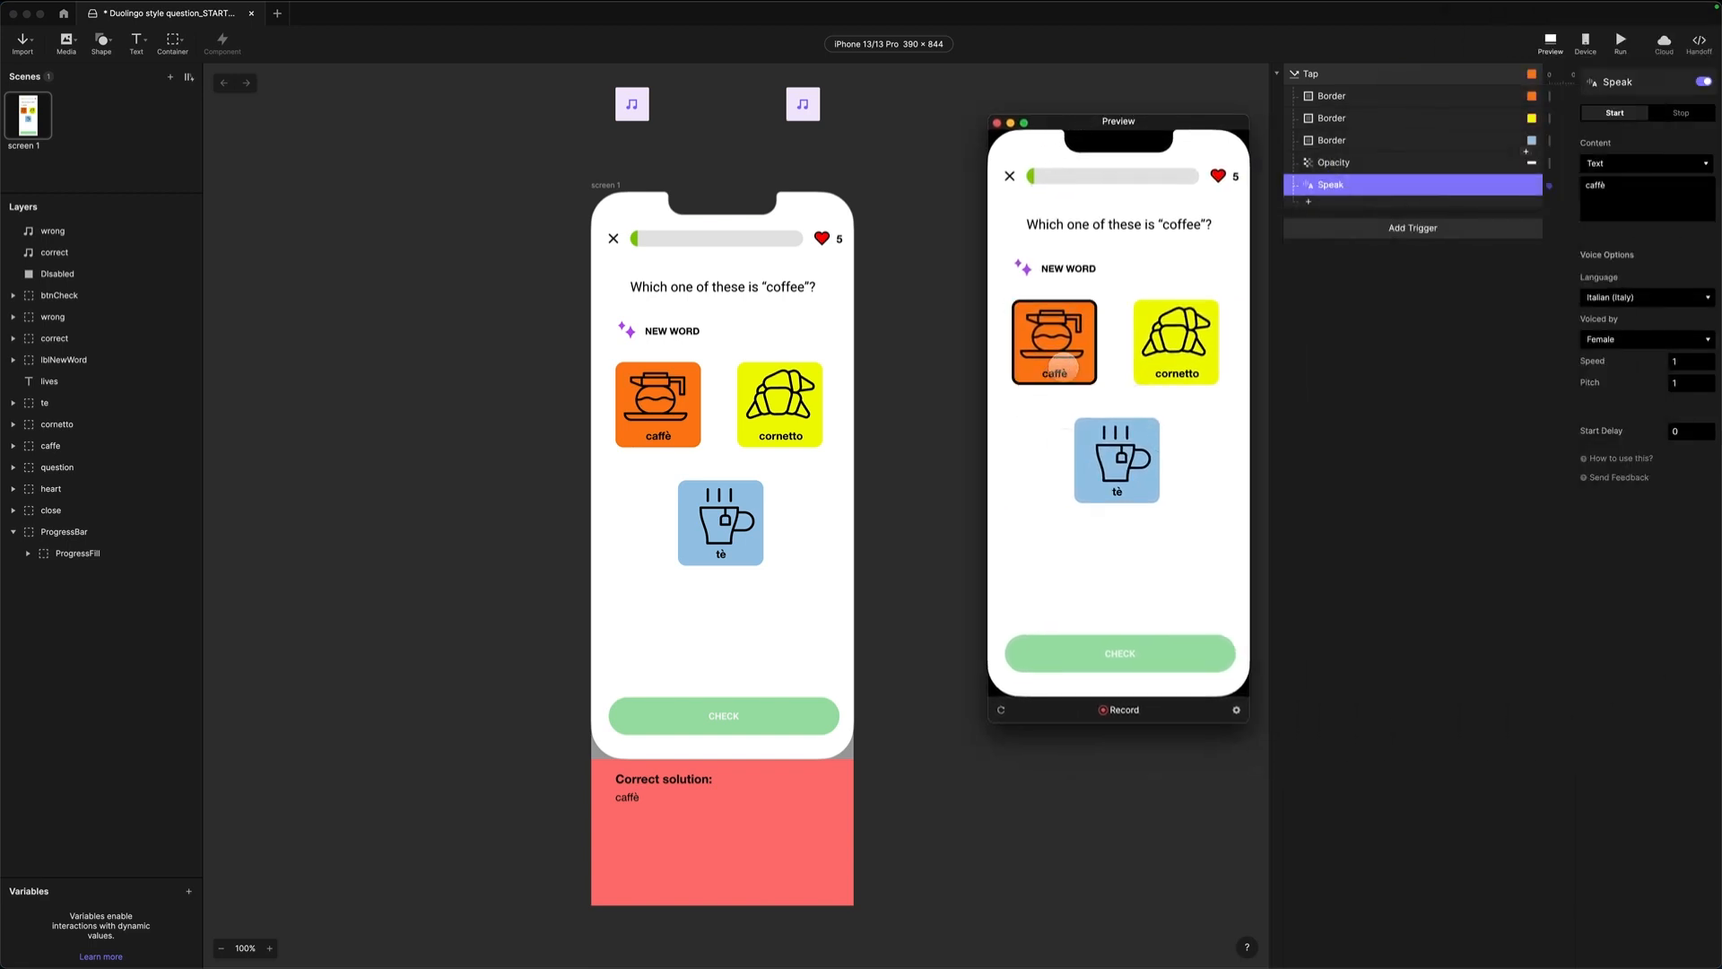
- Change the Speak response's voice to Male and test the caffè card in the preview
click(927, 676)
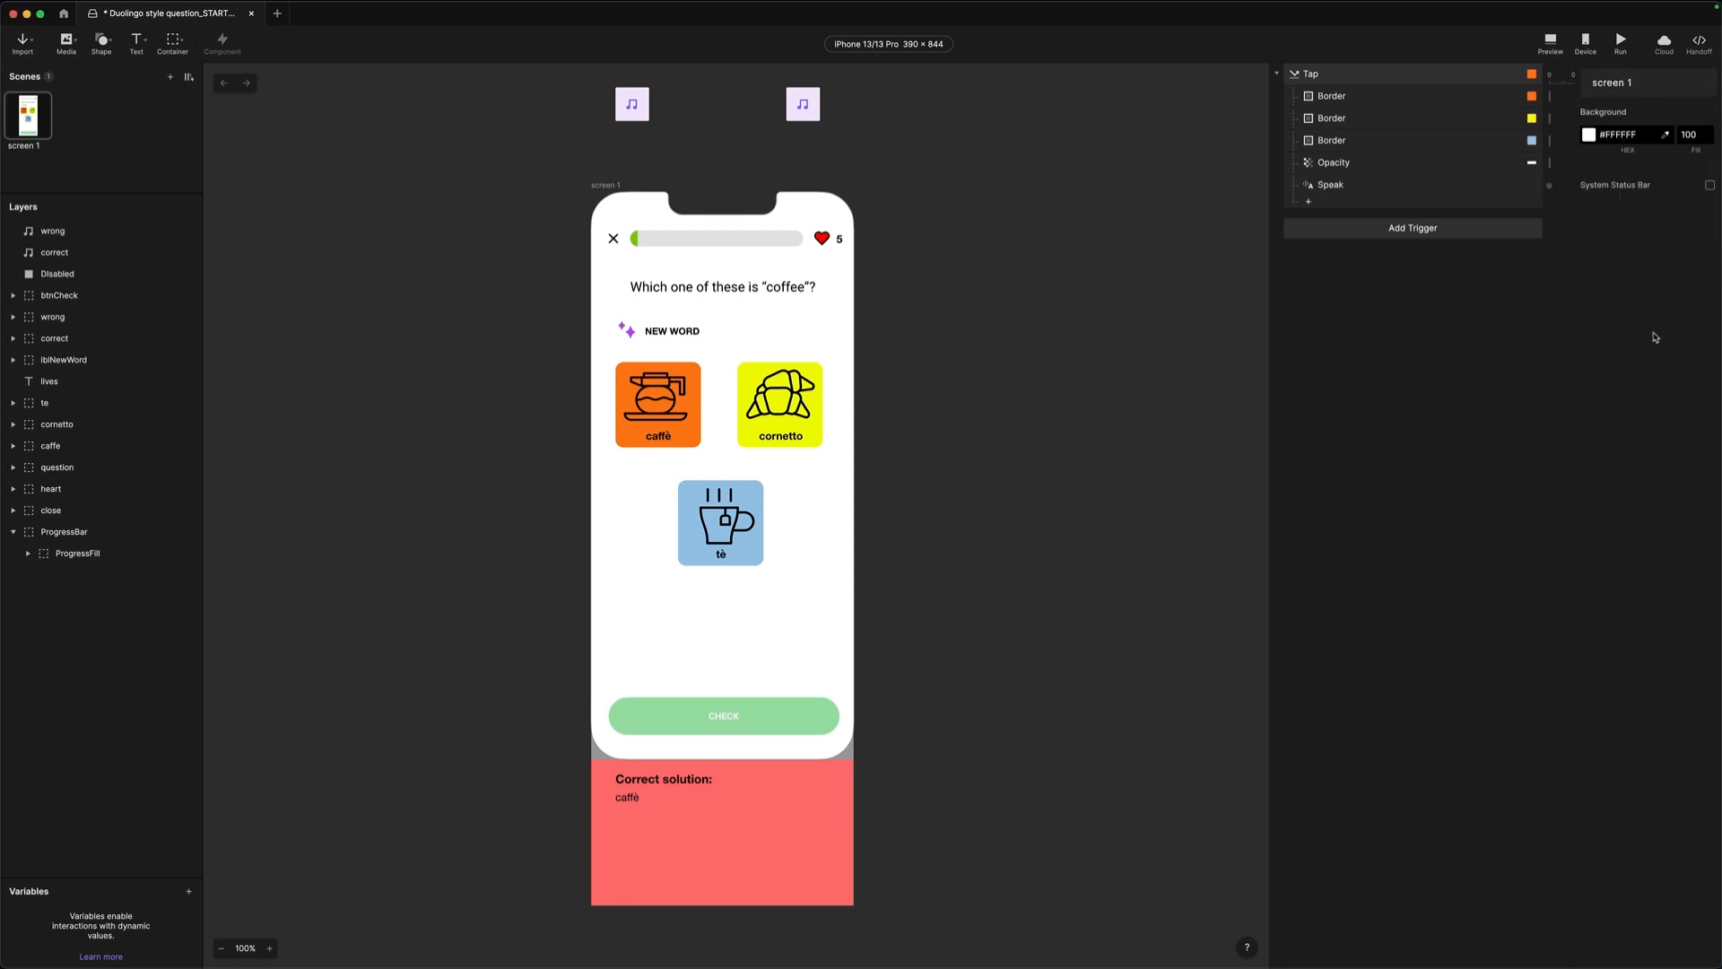
click(1336, 184)
click(1619, 339)
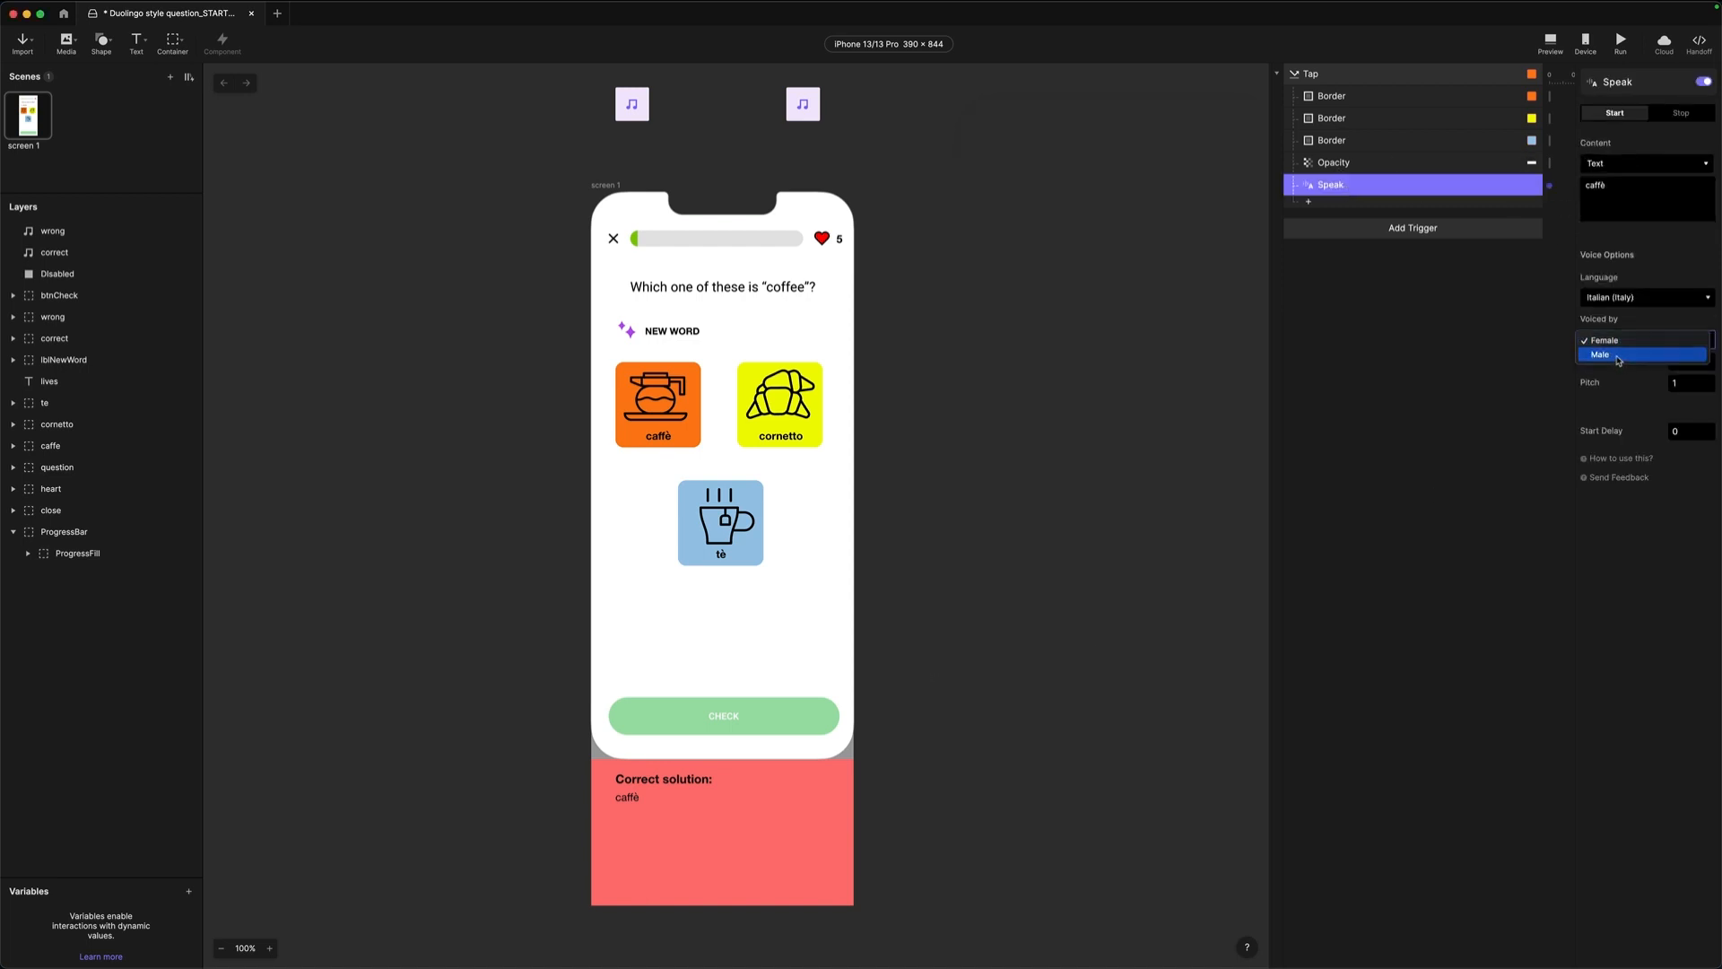
click(1619, 355)
click(1550, 41)
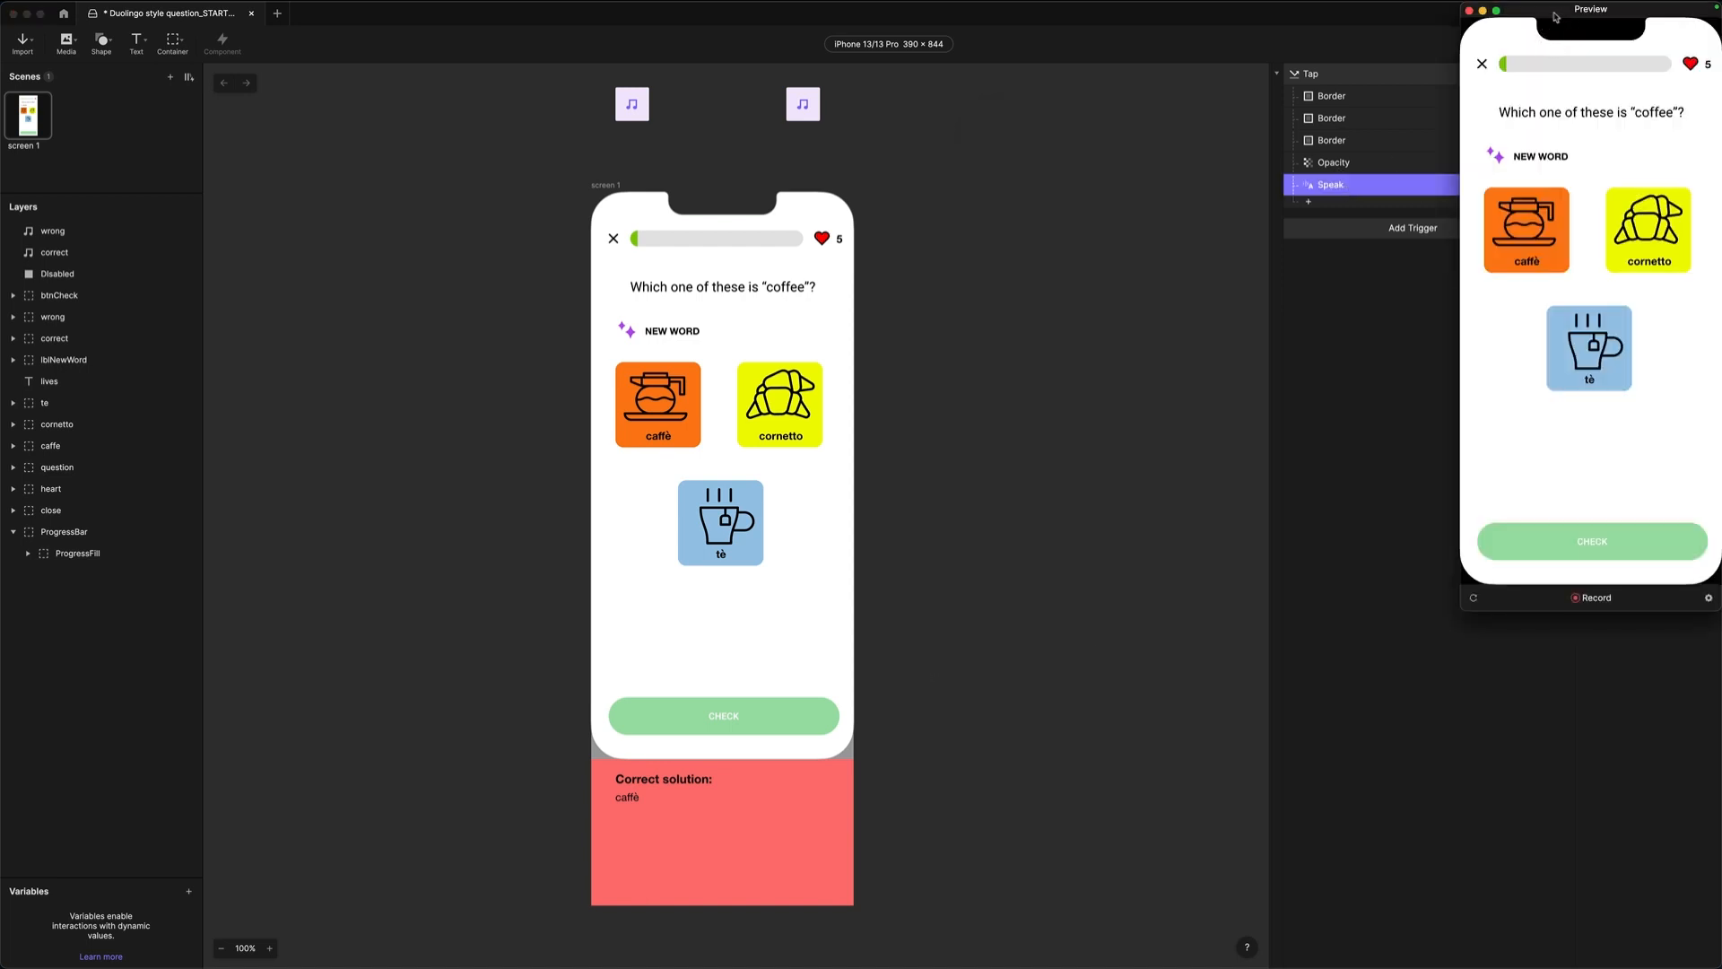
drag(1556, 16, 1140, 96)
click(1093, 331)
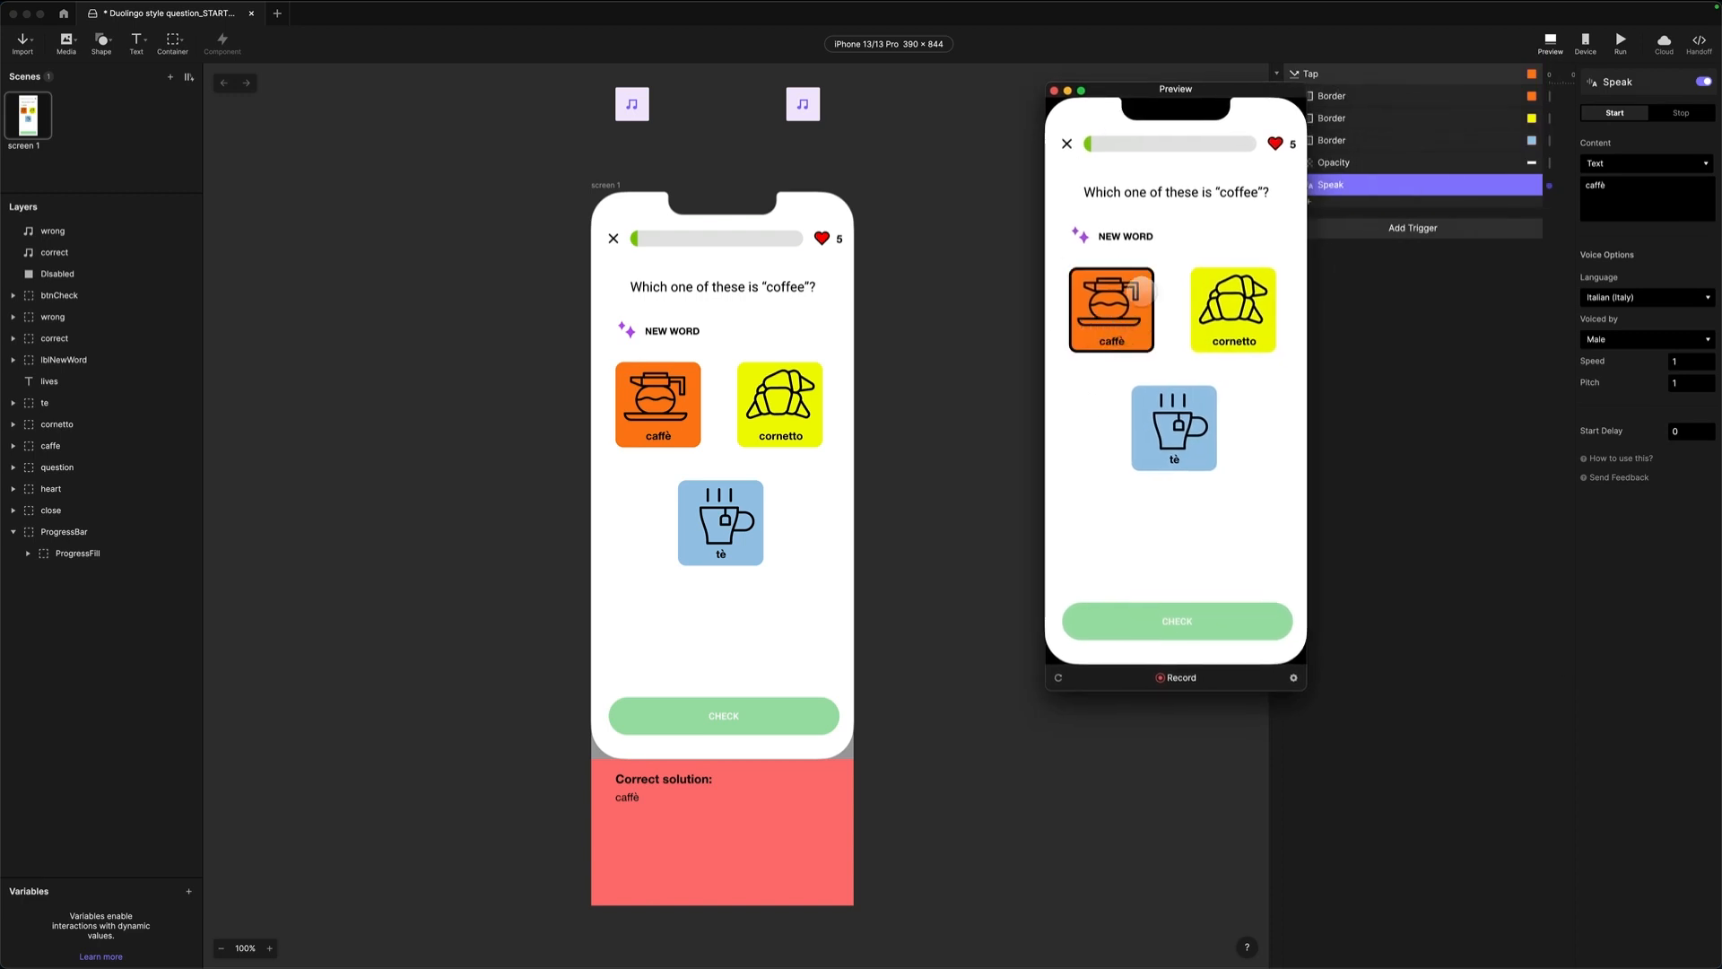
click(1009, 229)
- Set the Speak response's speed to 2 and test the caffè card's spoken word in the preview
click(1388, 183)
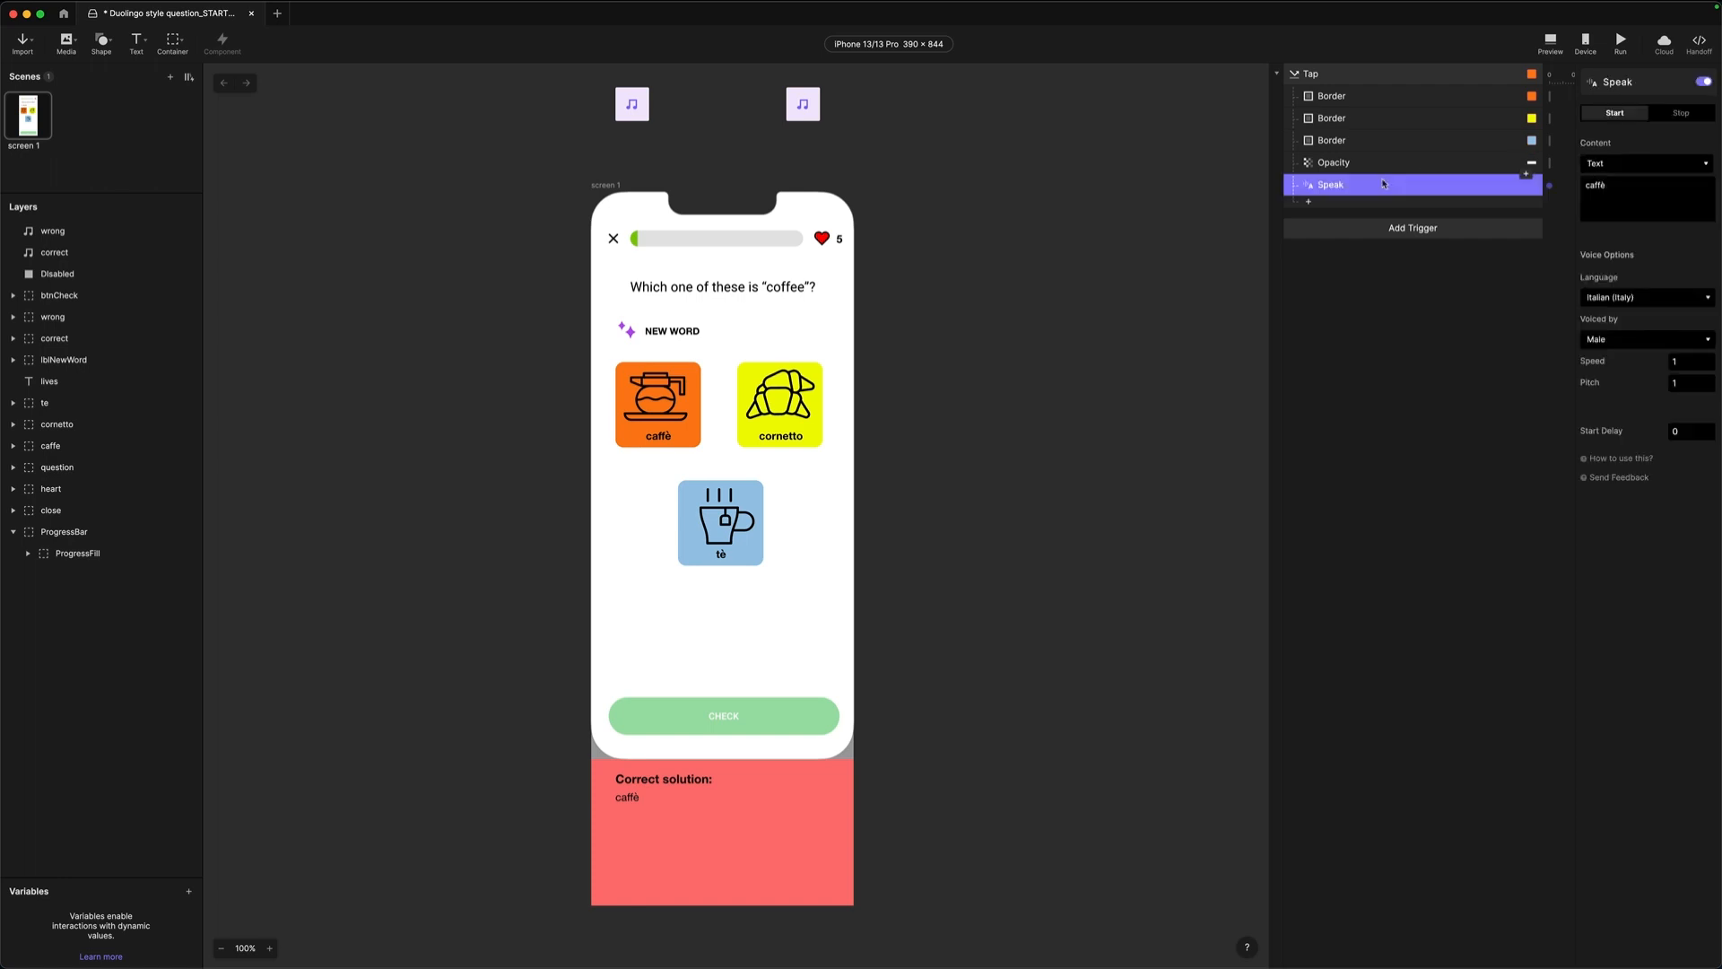
click(1667, 361)
drag(1668, 360, 1659, 362)
text(2)
key(Return)
click(1551, 45)
drag(1530, 11, 1080, 104)
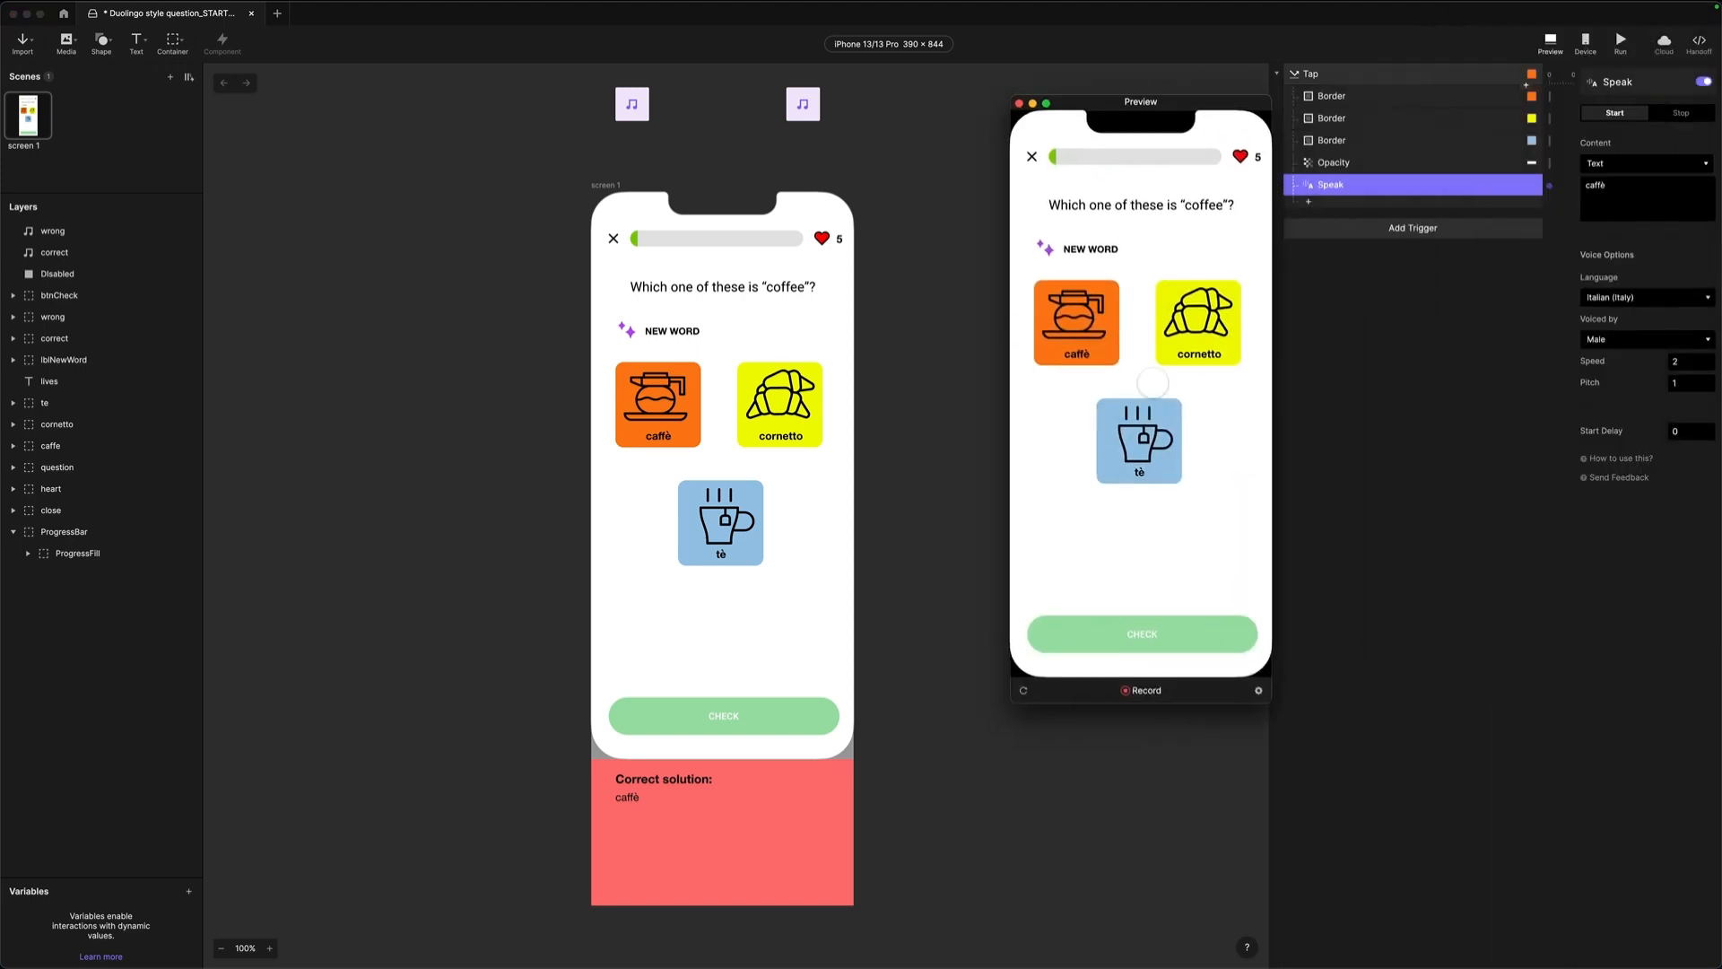
click(1088, 338)
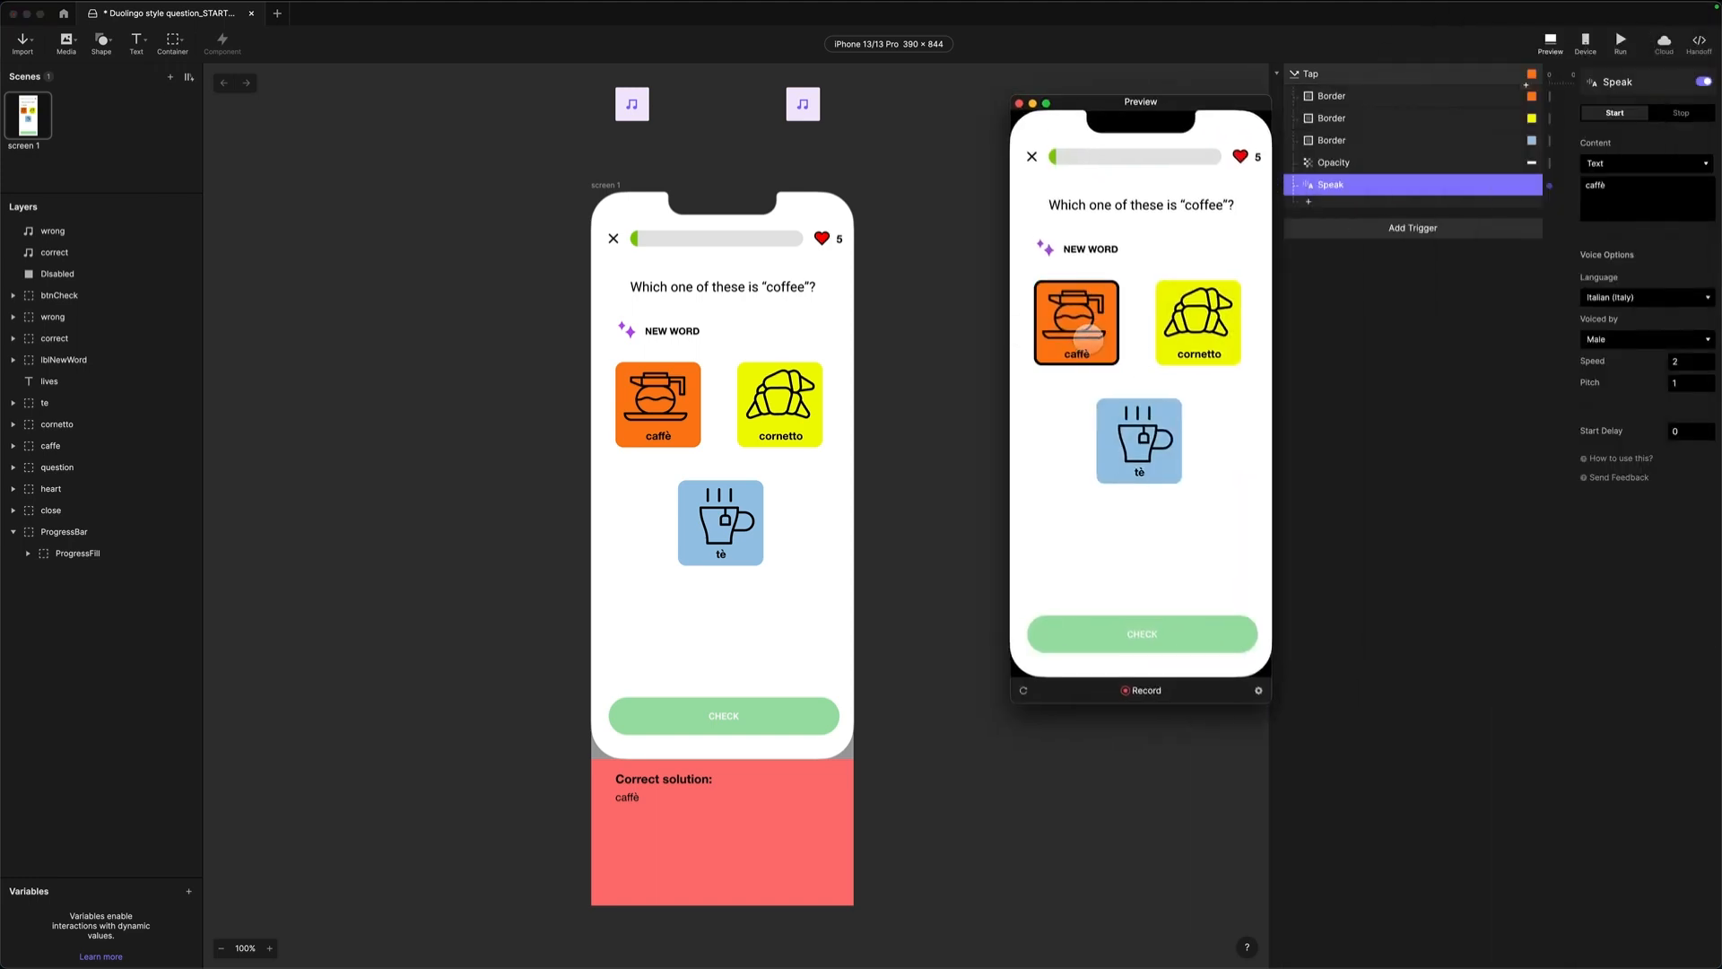
click(1019, 104)
- Set the Speak response's speed to 1 and pitch to 2, and test the caffè card in the preview
click(1671, 362)
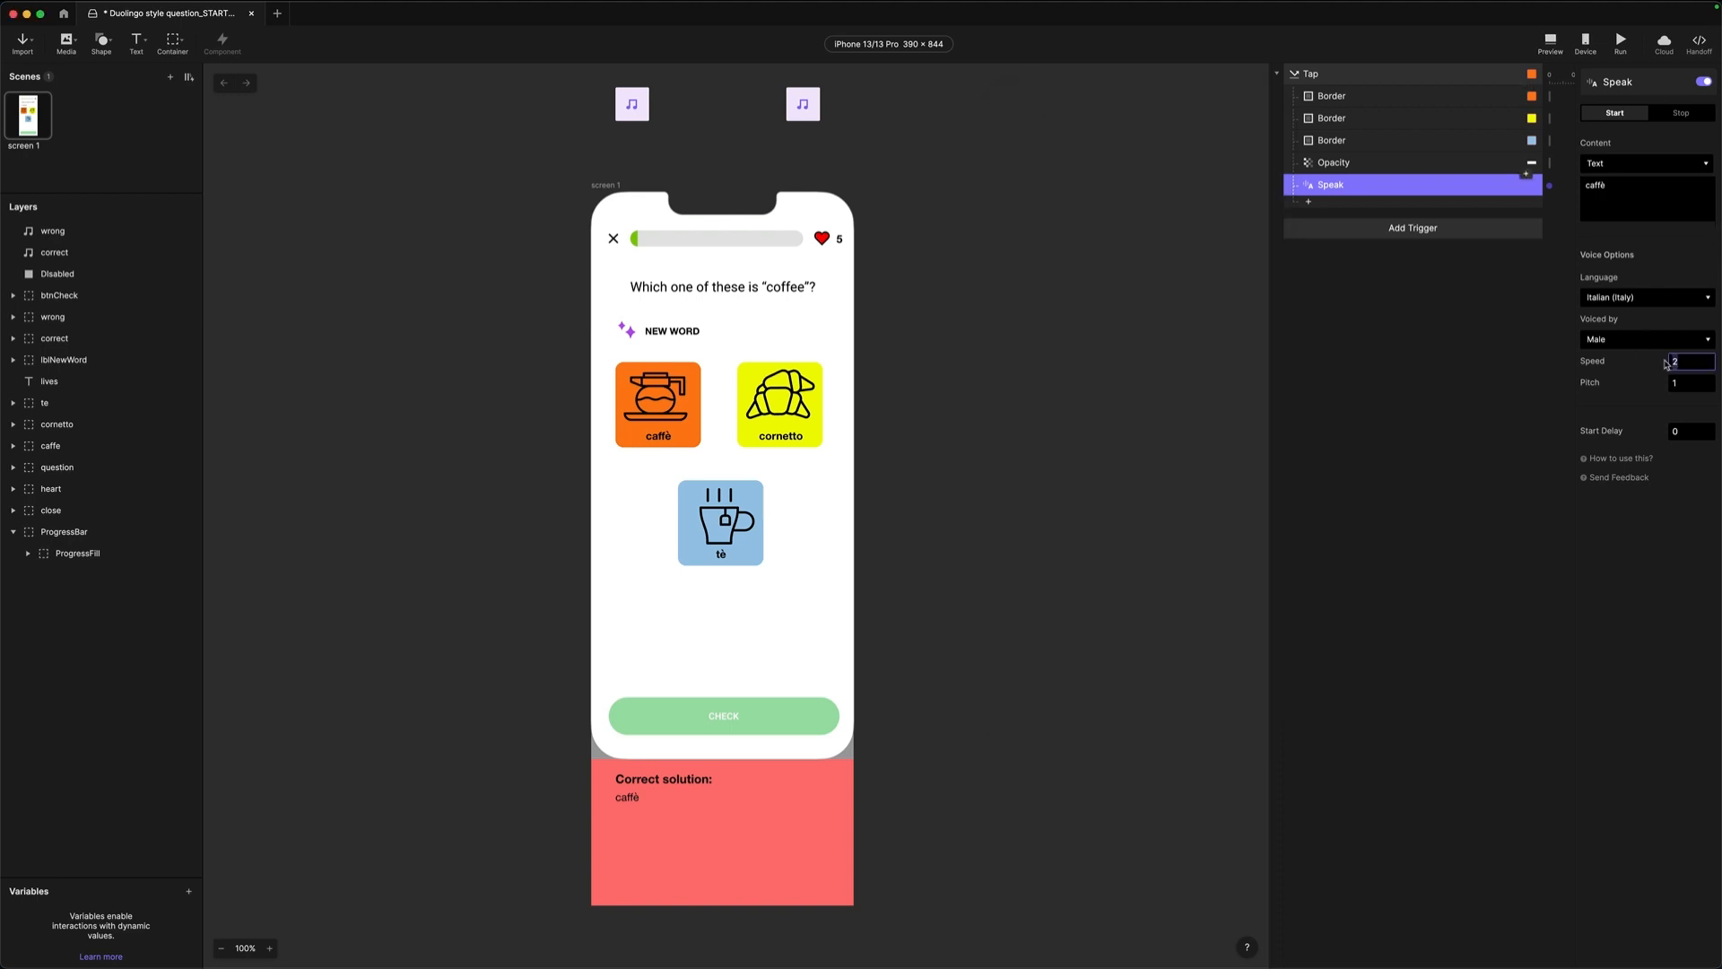
text(1)
key(Tab)
text(2)
key(Return)
click(1550, 40)
drag(1530, 27, 1106, 79)
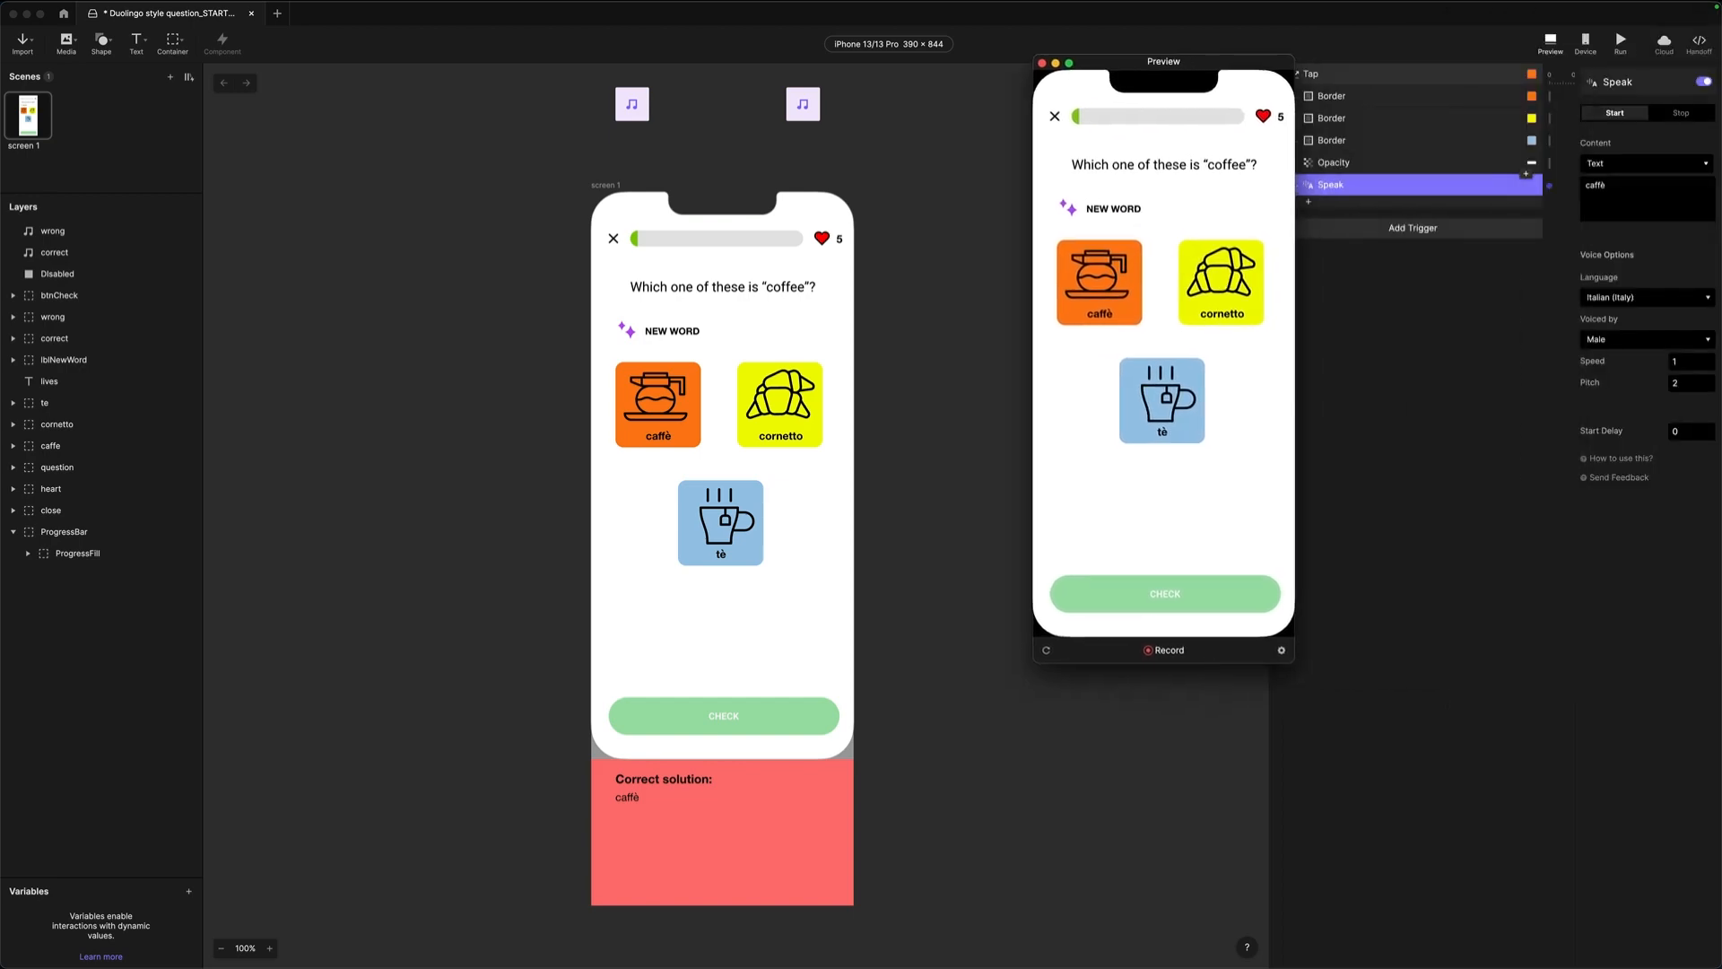
click(1096, 289)
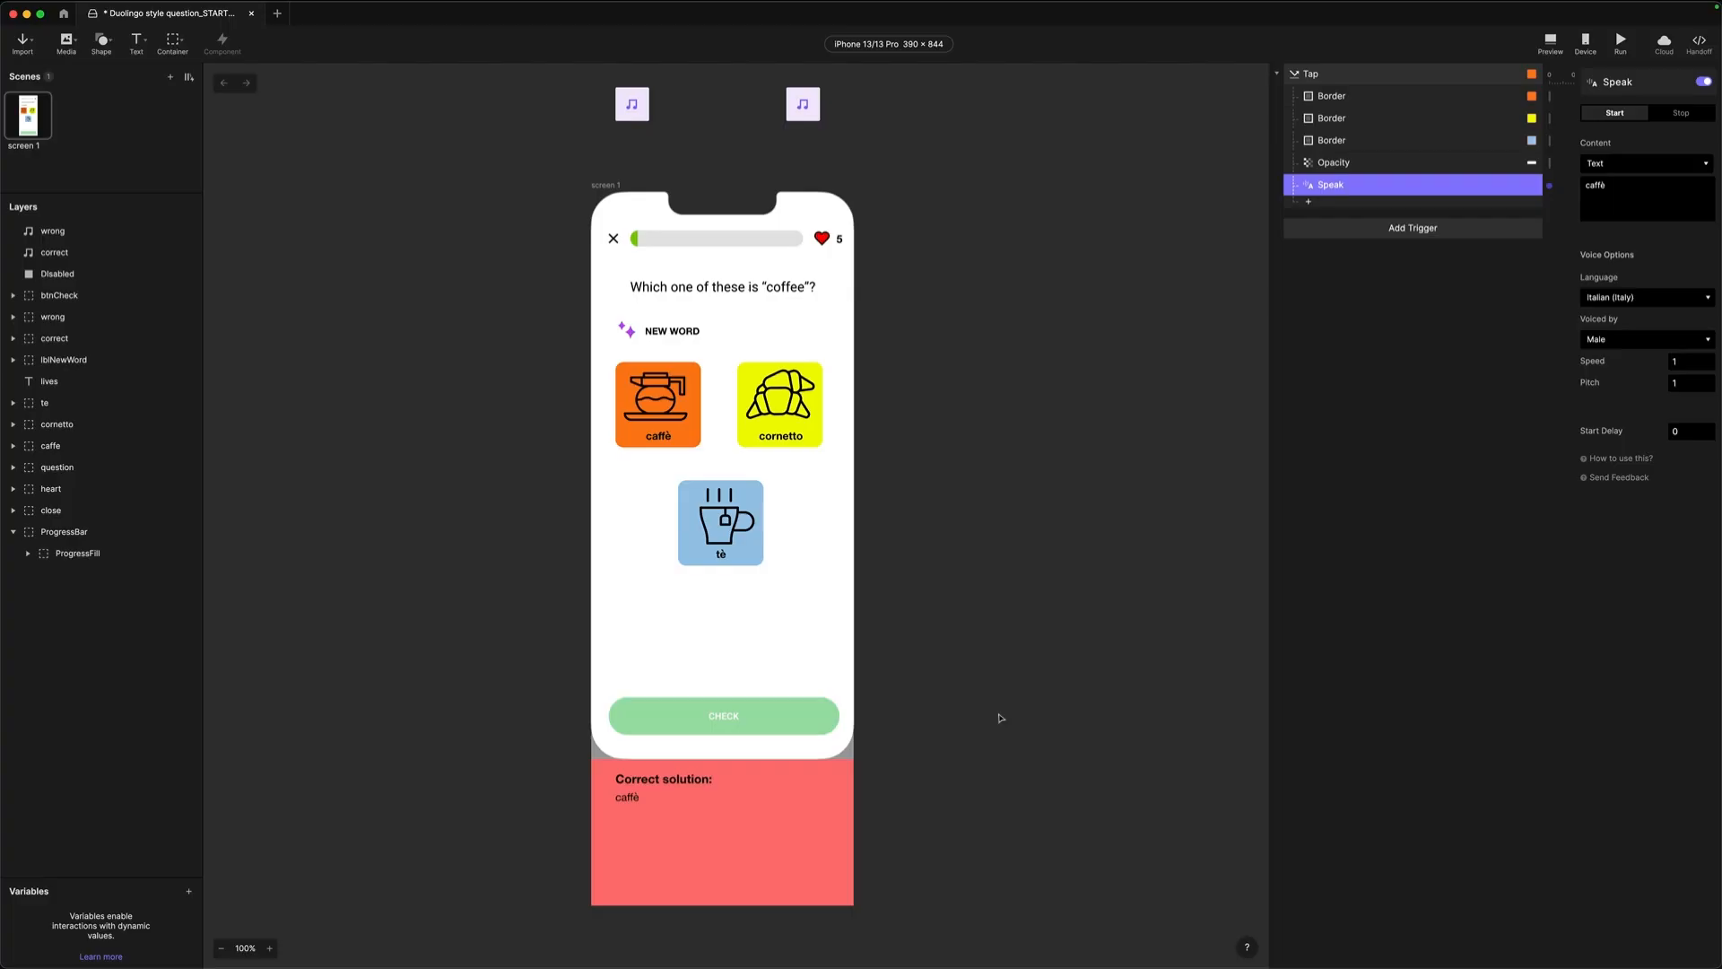
- Create a variable for this scene only, name it guess, and set its type to Text
click(1002, 718)
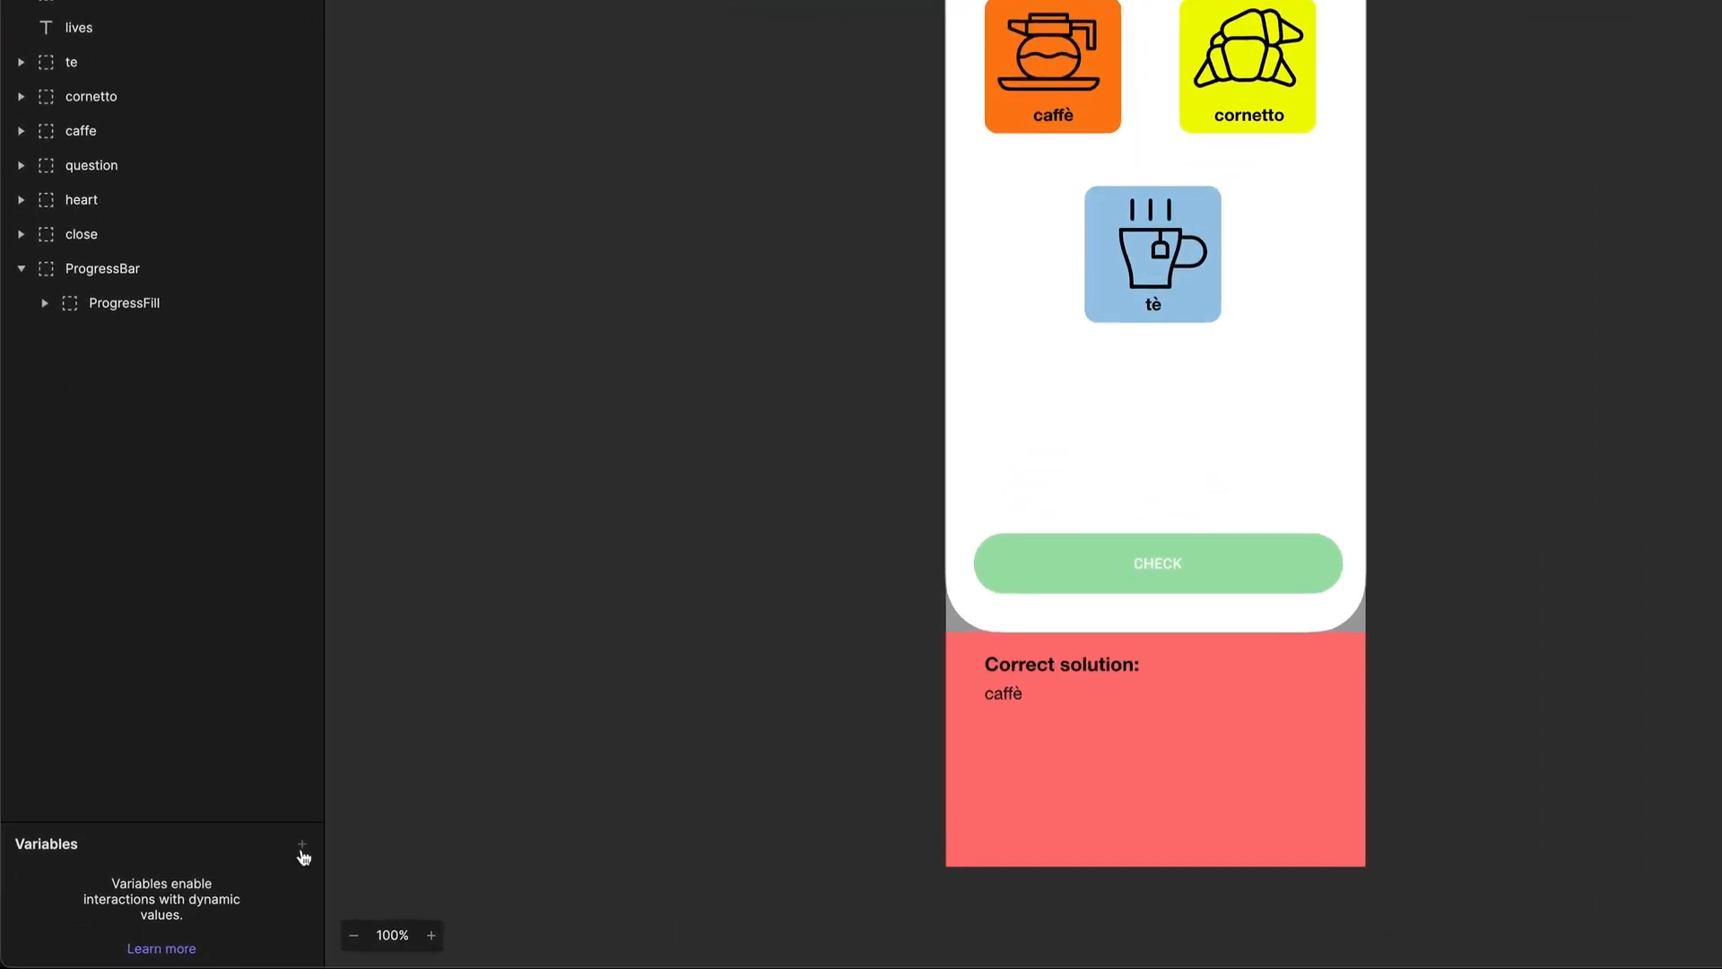
click(188, 890)
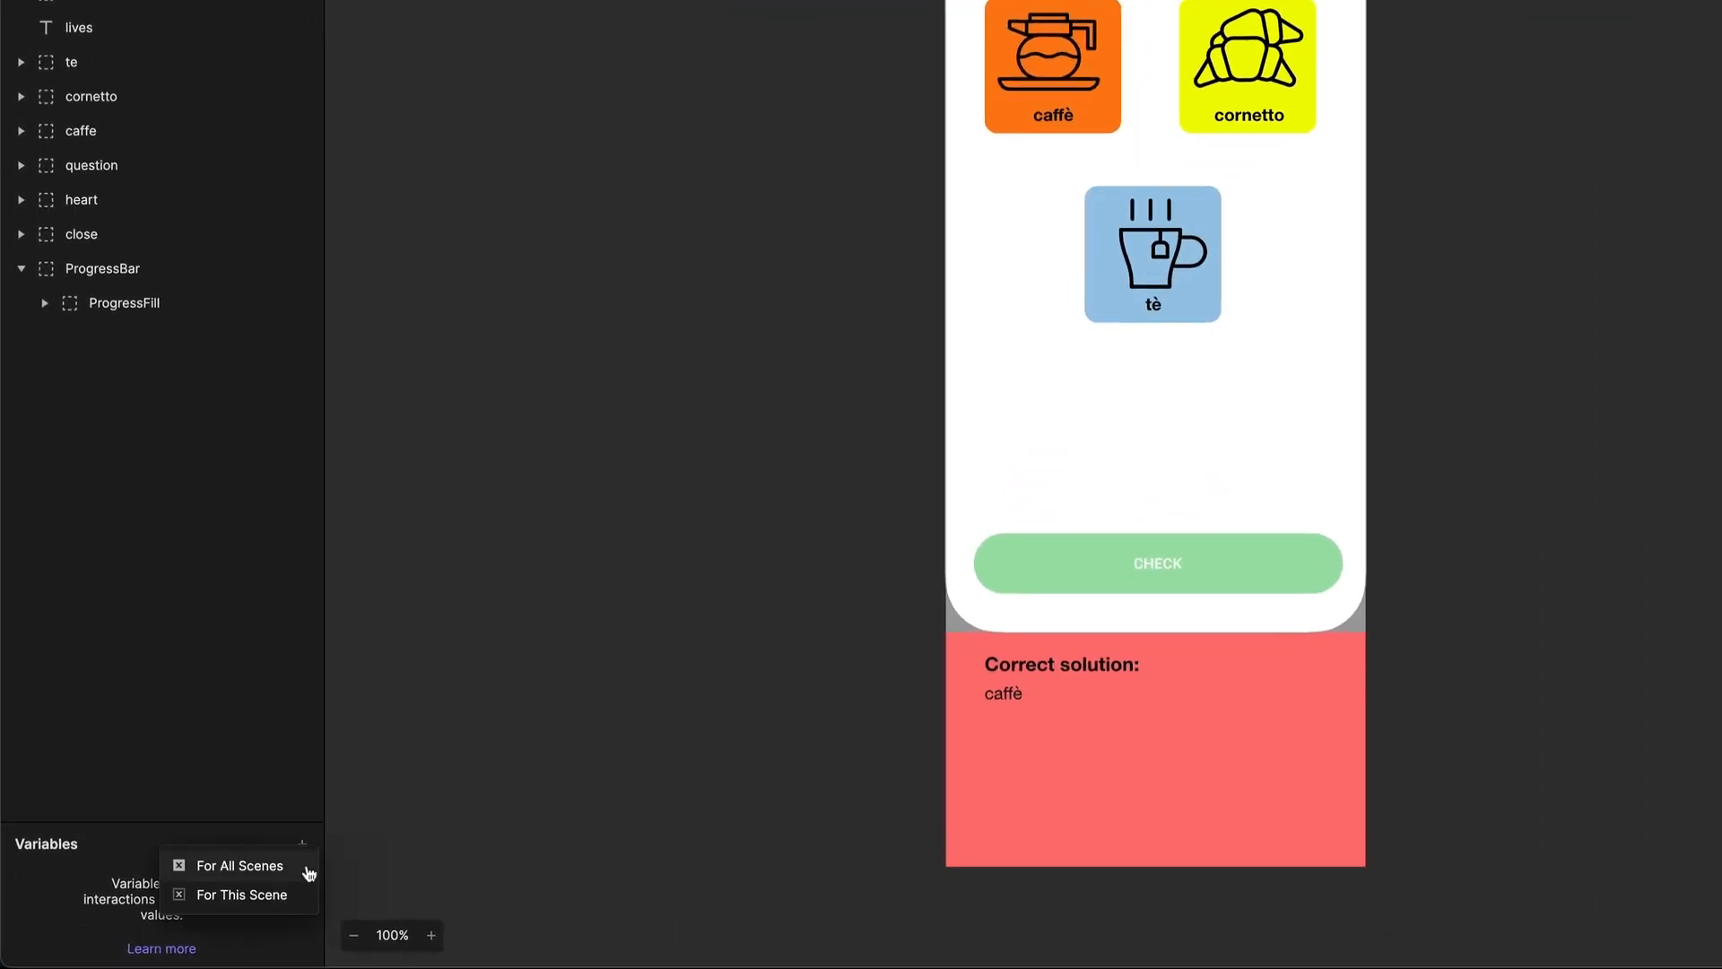
click(234, 894)
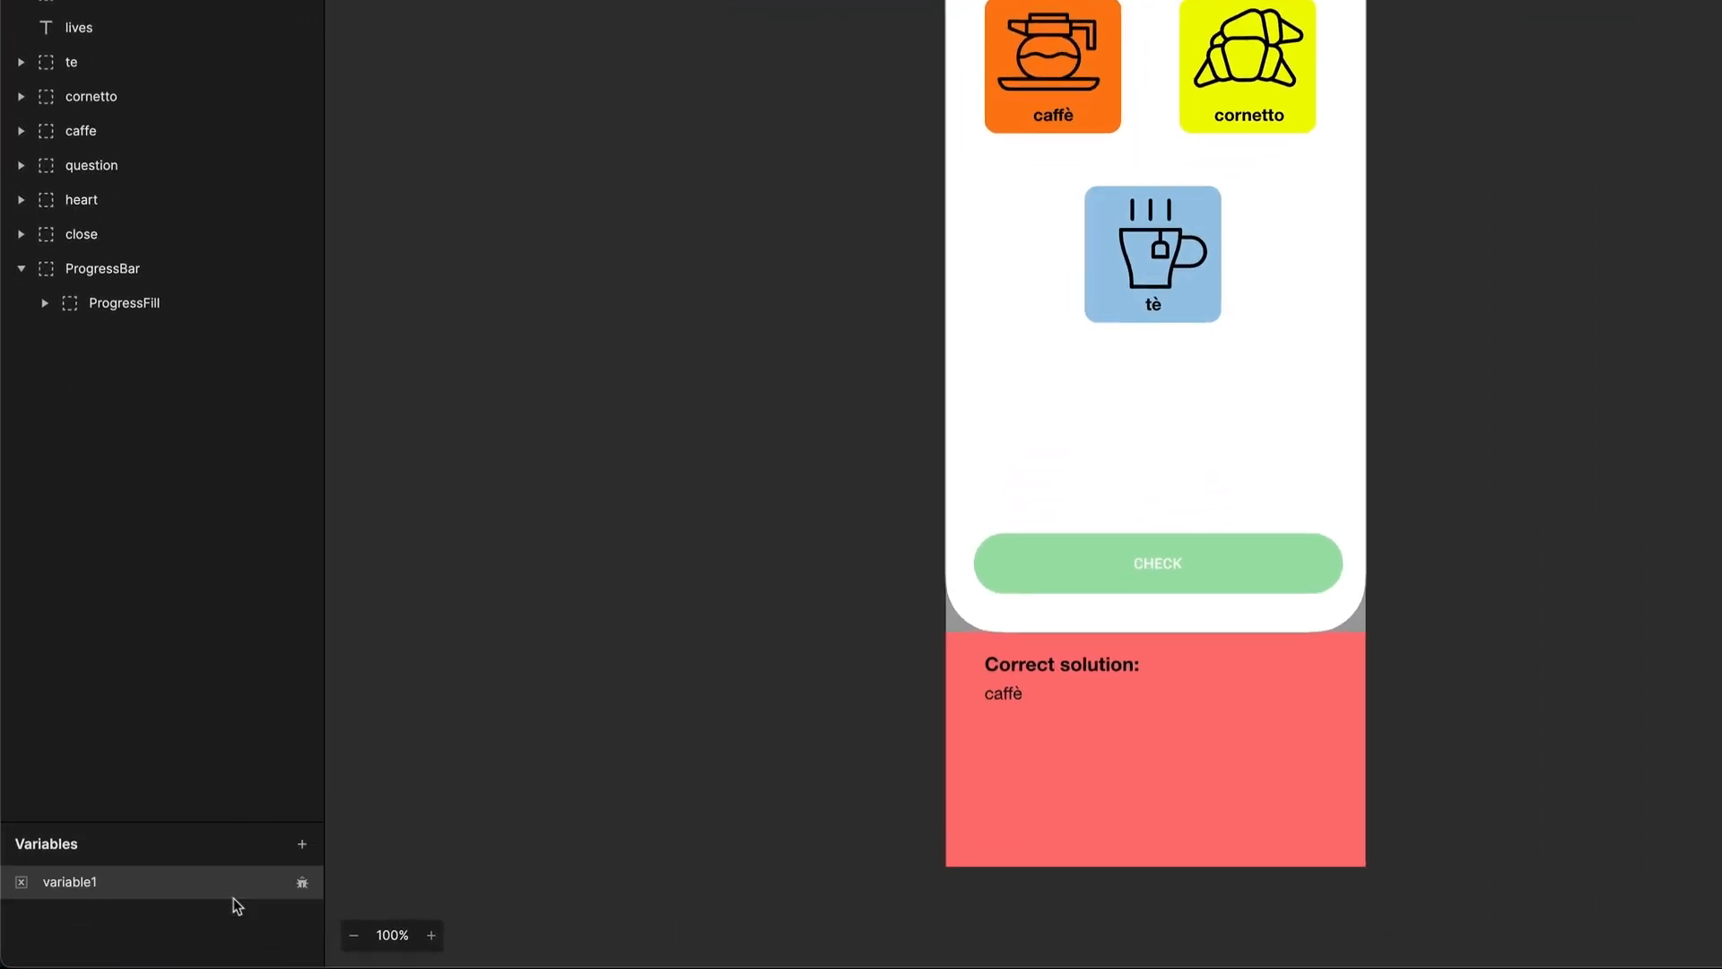
double_click(88, 882)
text(guess)
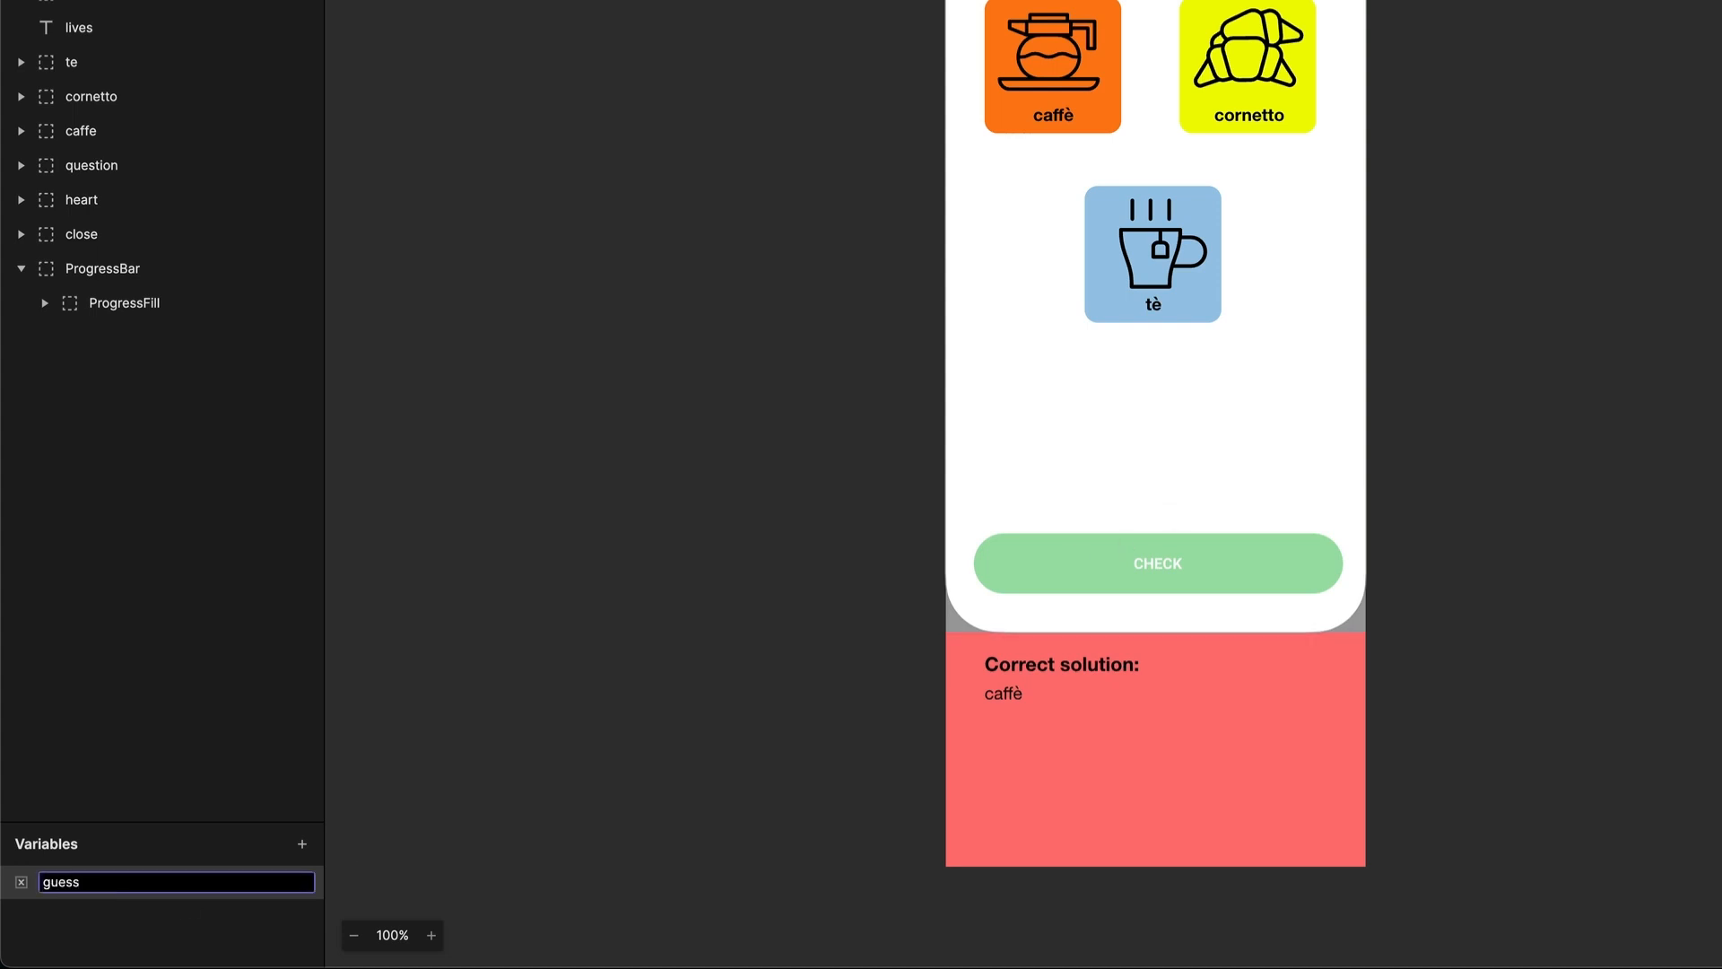
key(Return)
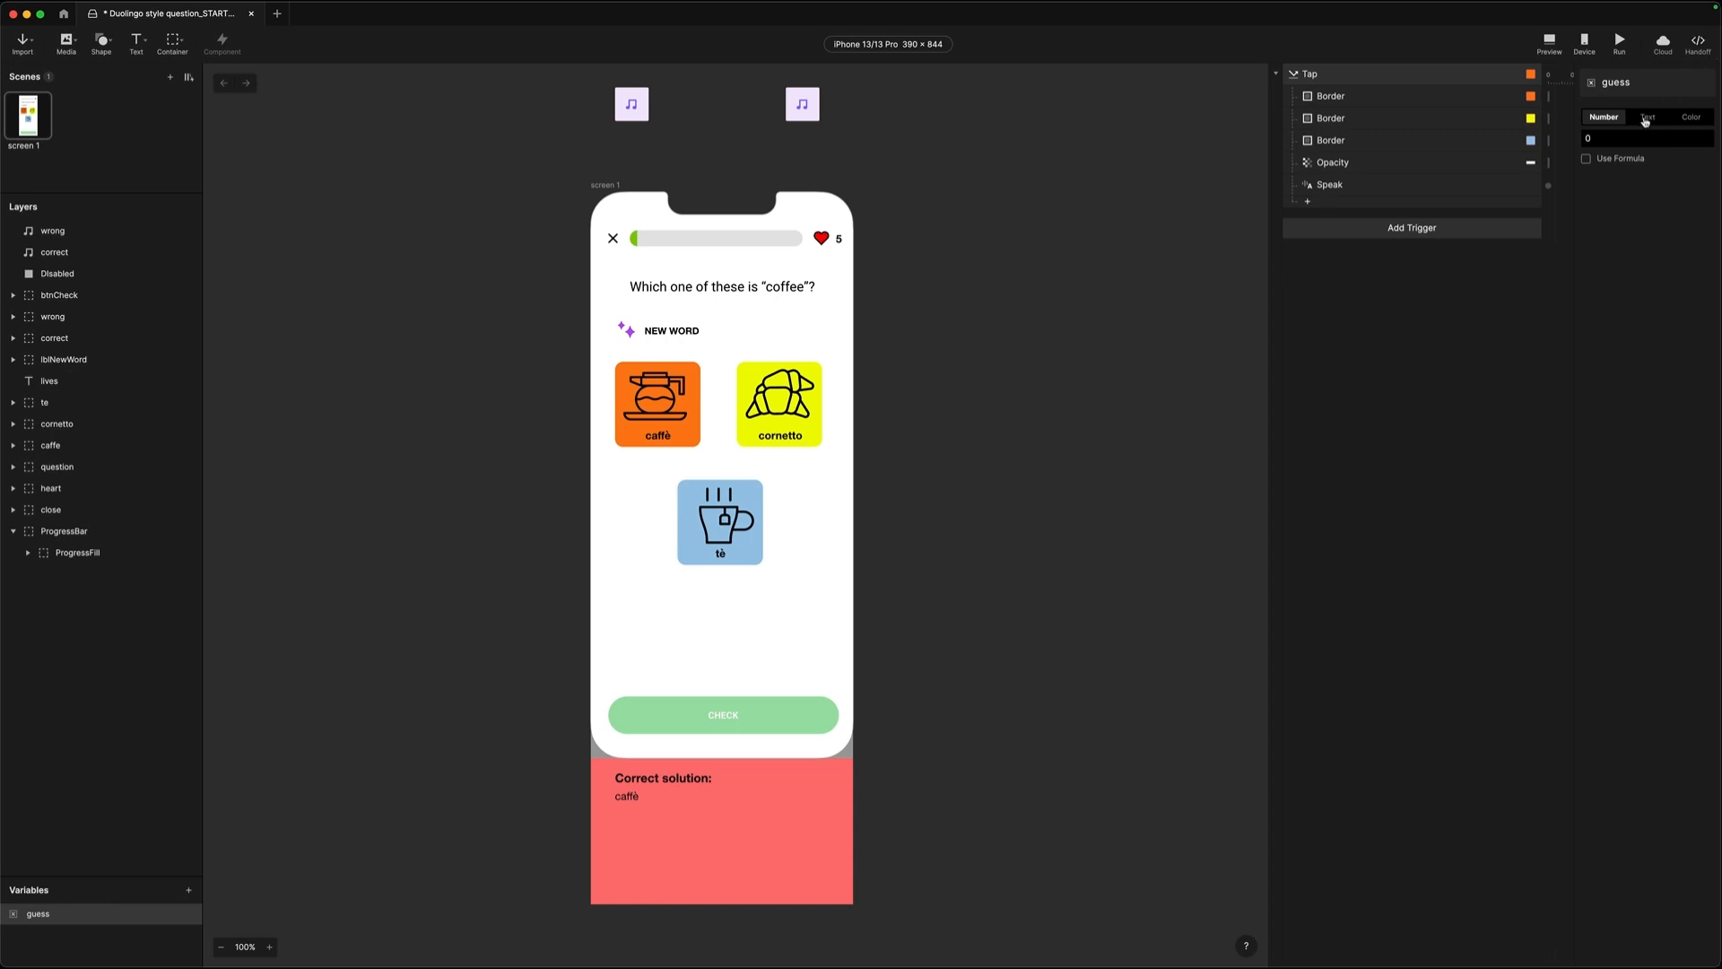
click(1646, 119)
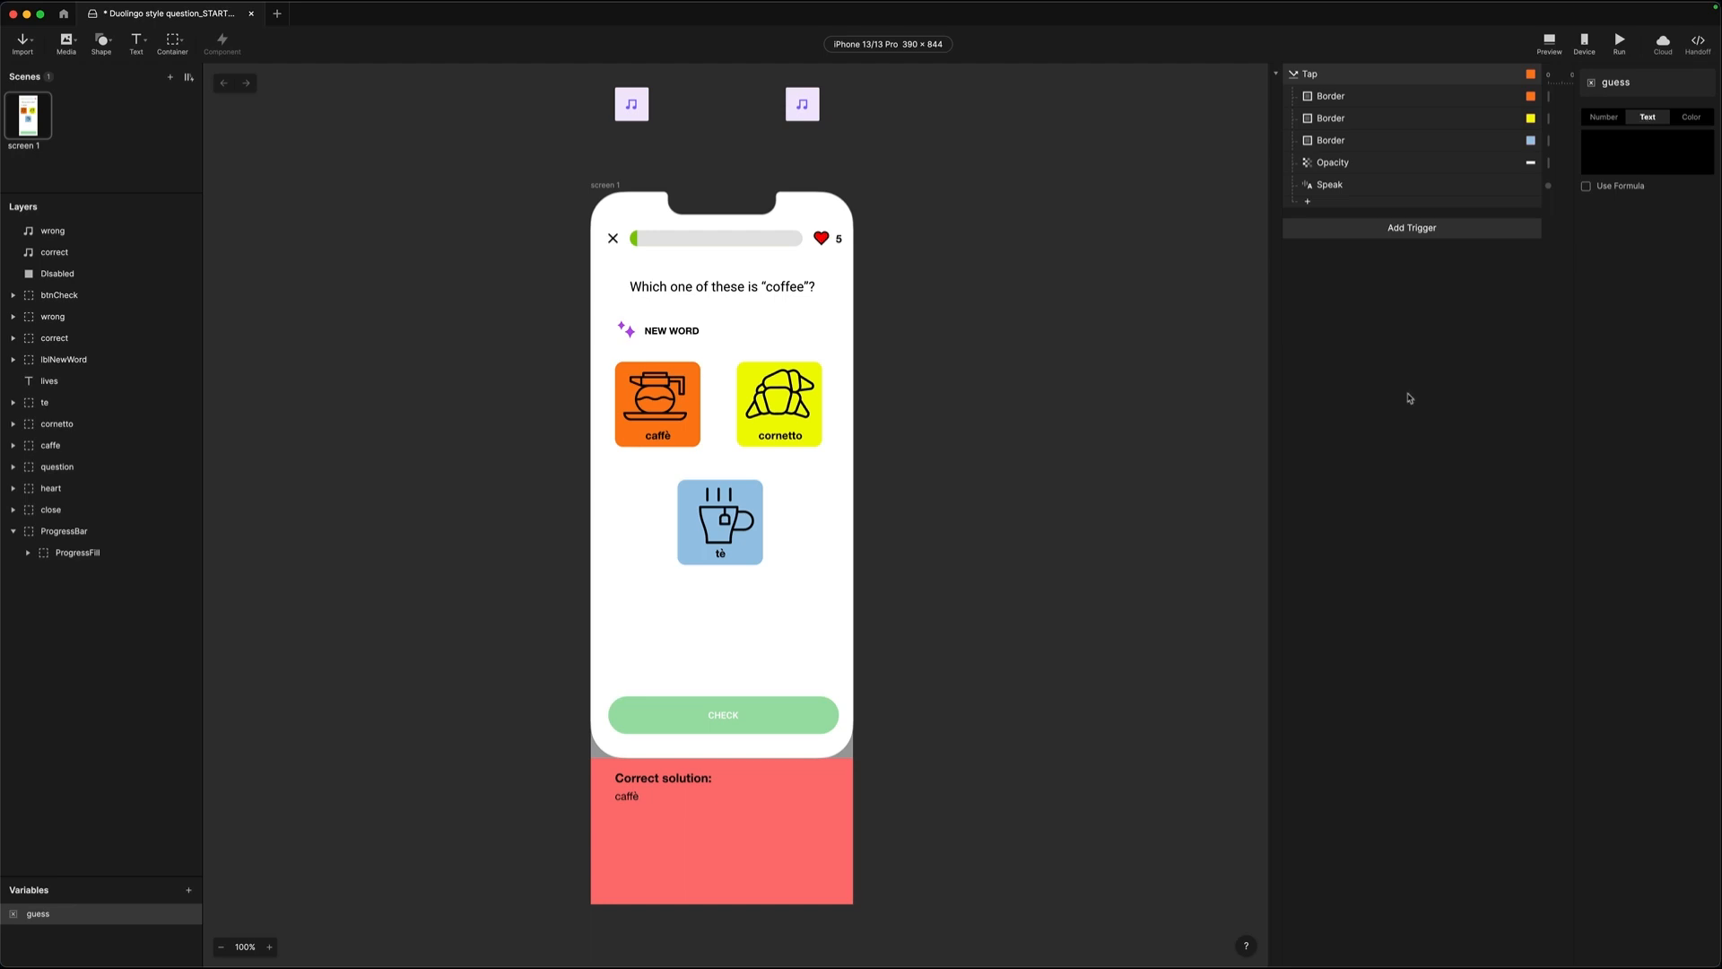
- Add an Assign response to the caffe card's Tap trigger and target the guess variable
click(1308, 202)
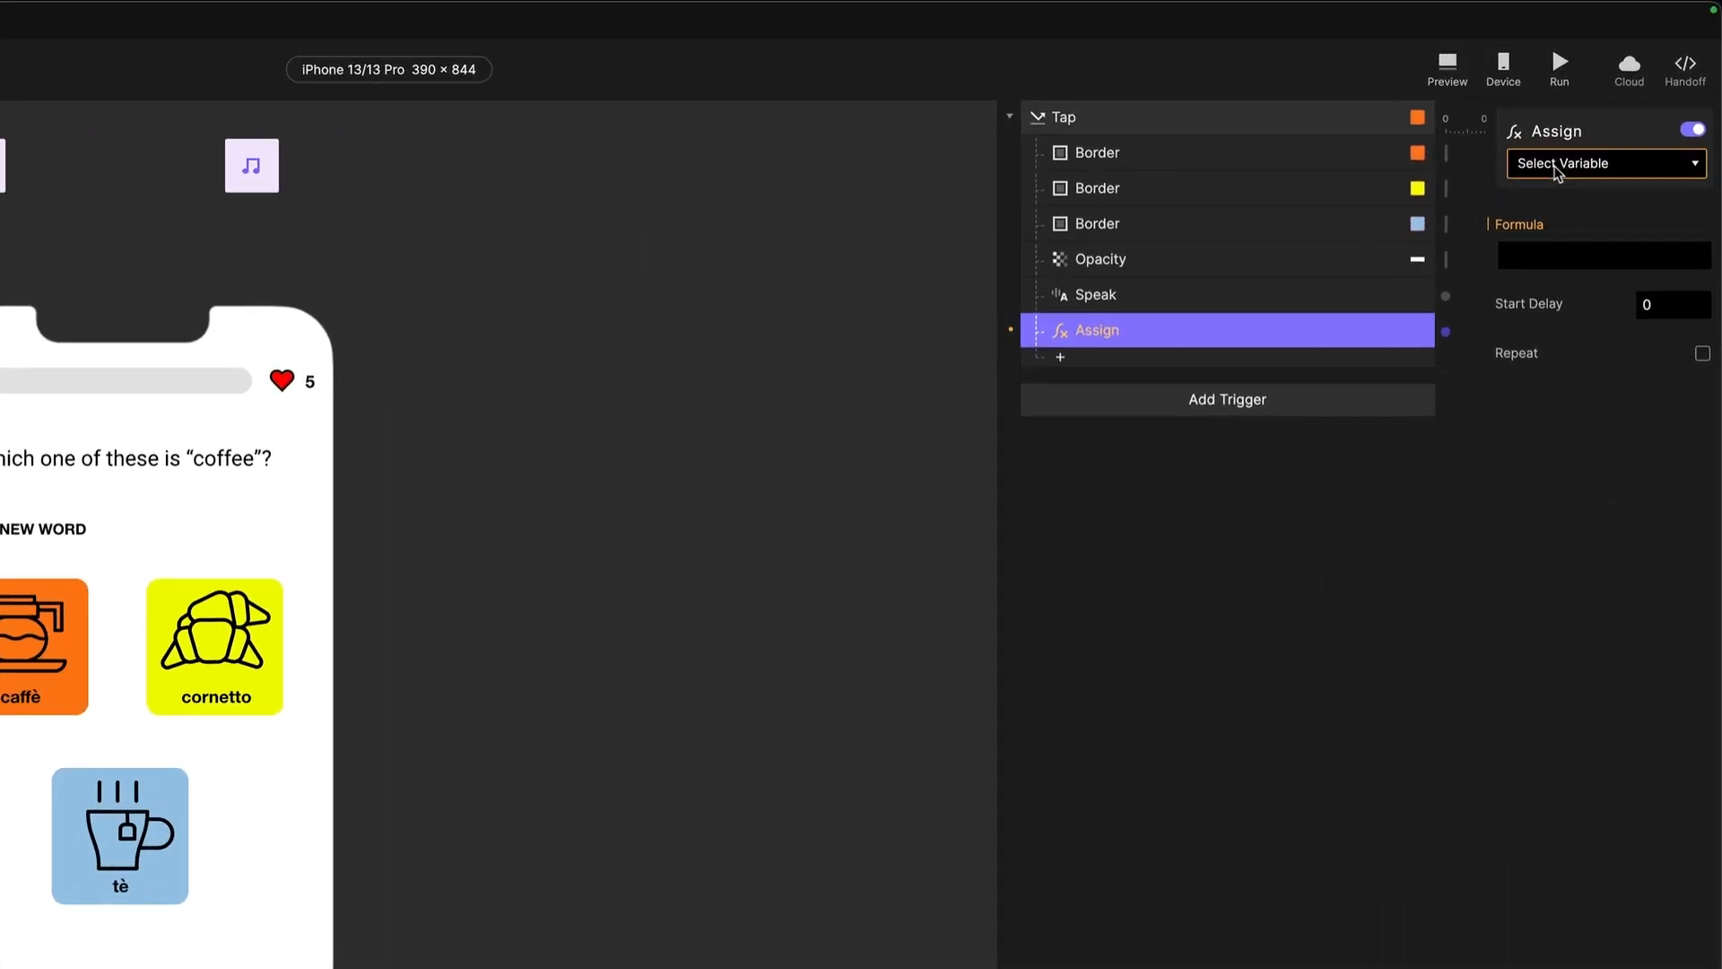
click(1579, 124)
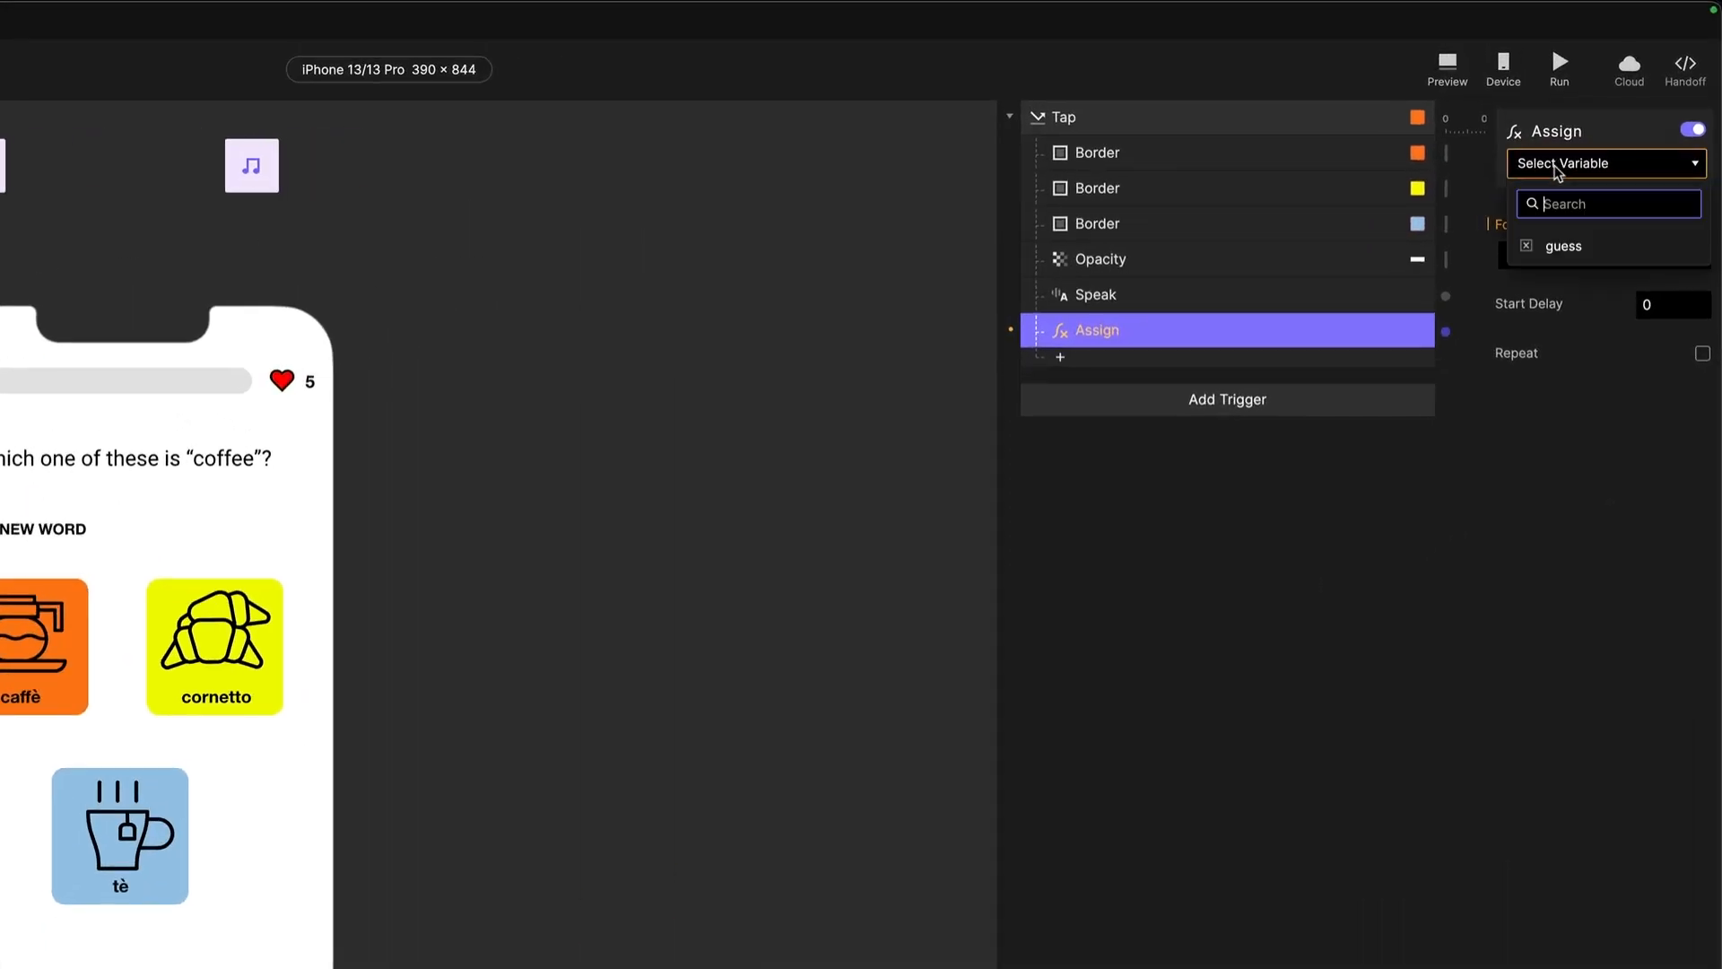
click(1551, 251)
click(1549, 250)
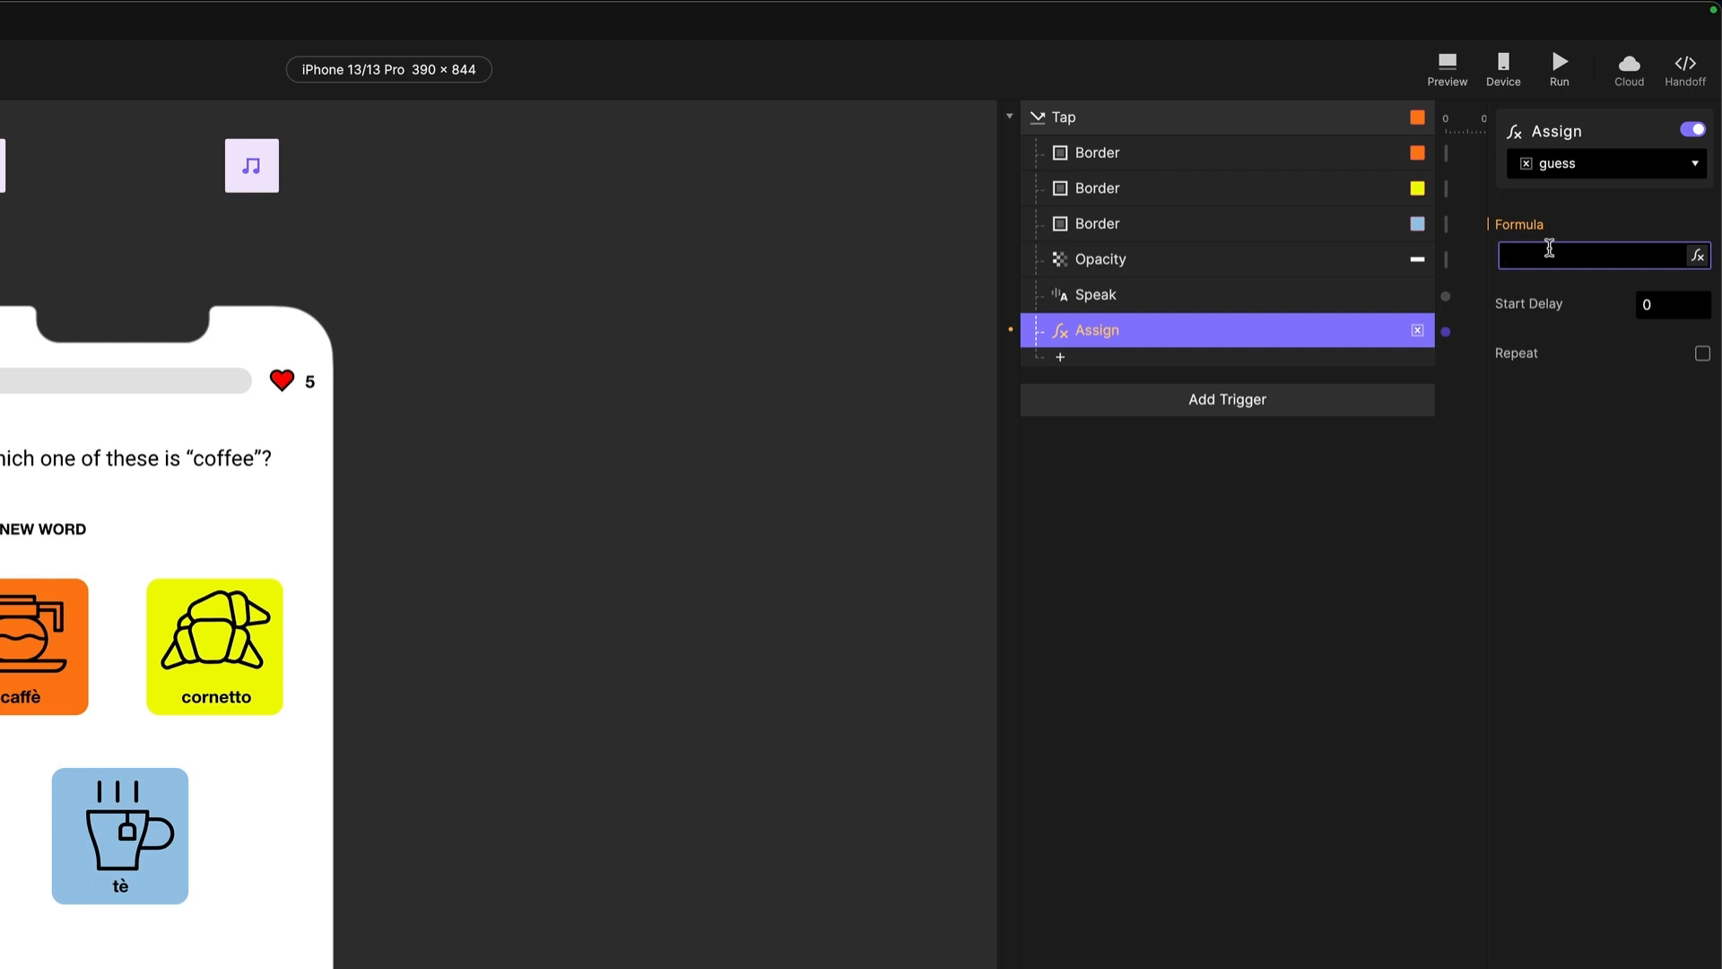
- Set the Assign response's formula to "caffè" in quotation marks, reusing the Speak response's text
click(1165, 297)
drag(1588, 304, 1487, 299)
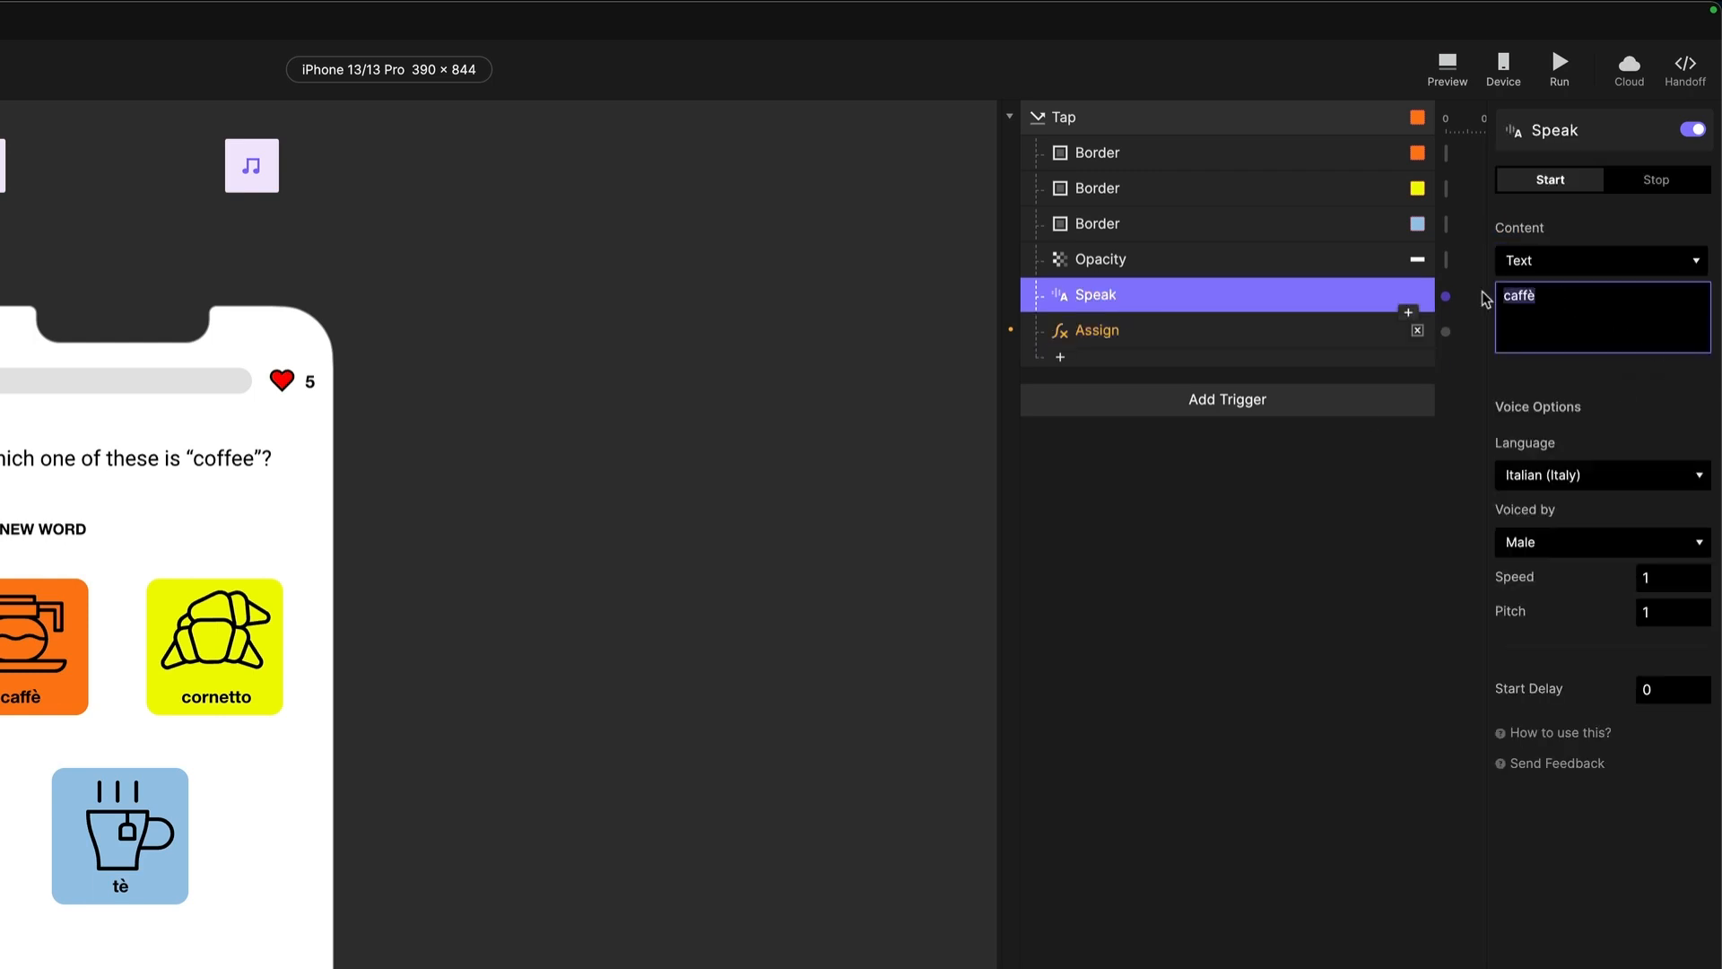
click(1157, 330)
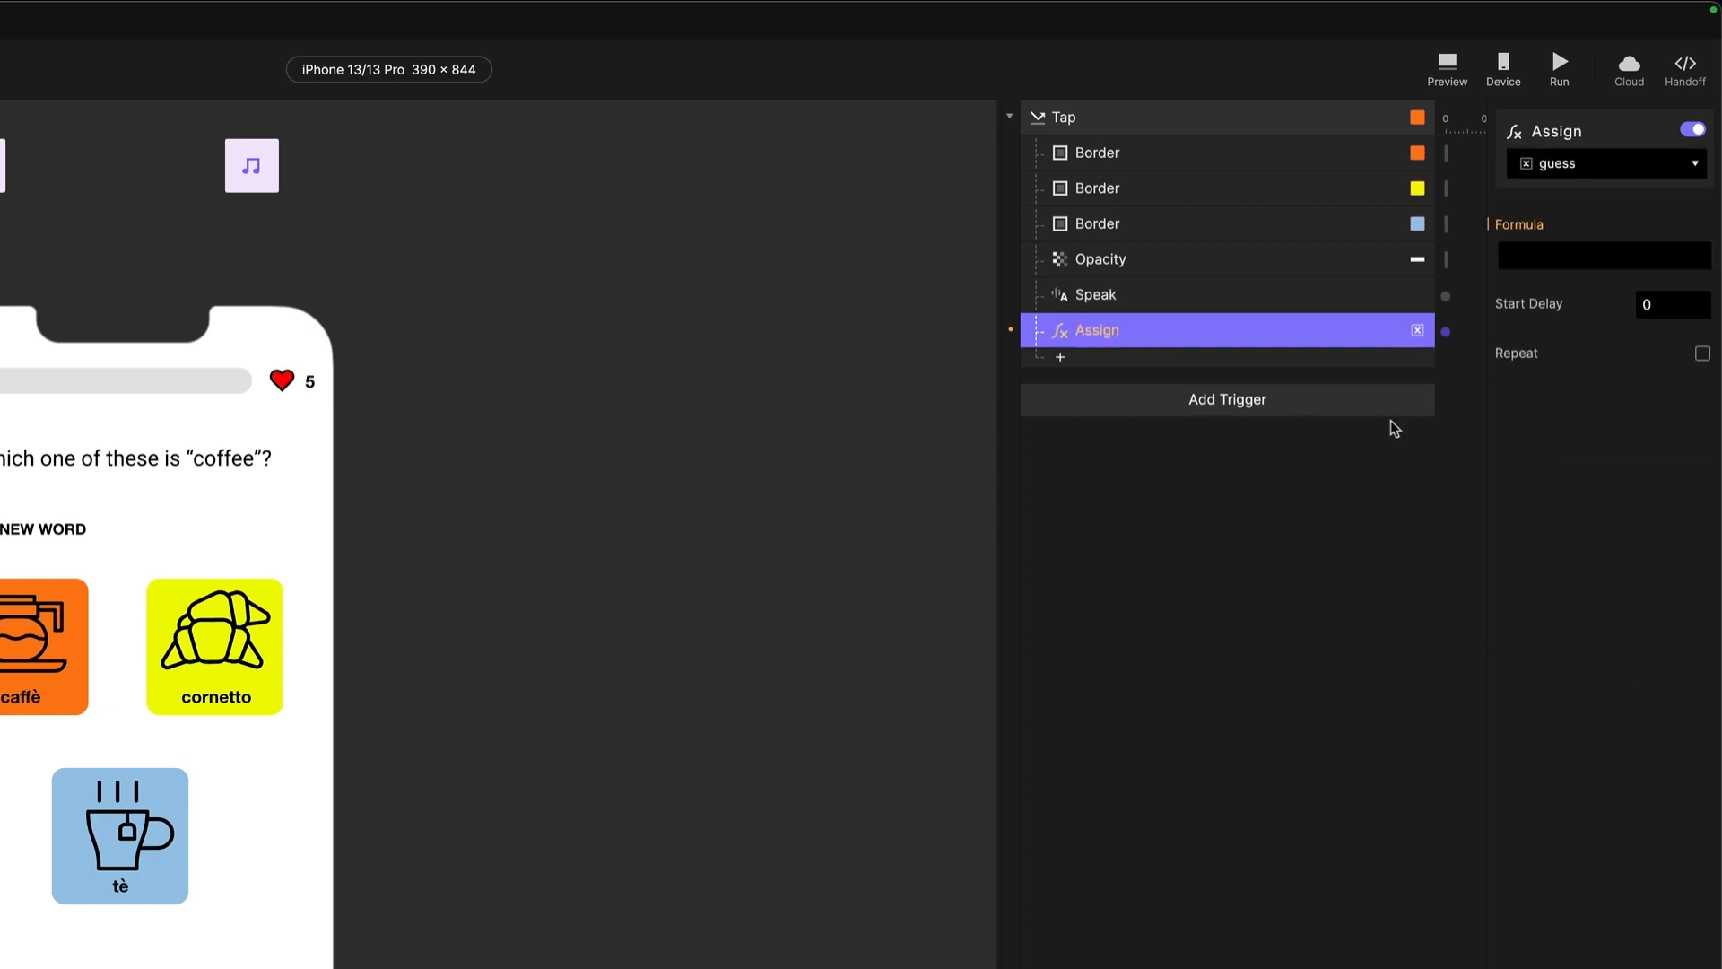
click(1531, 253)
text("")
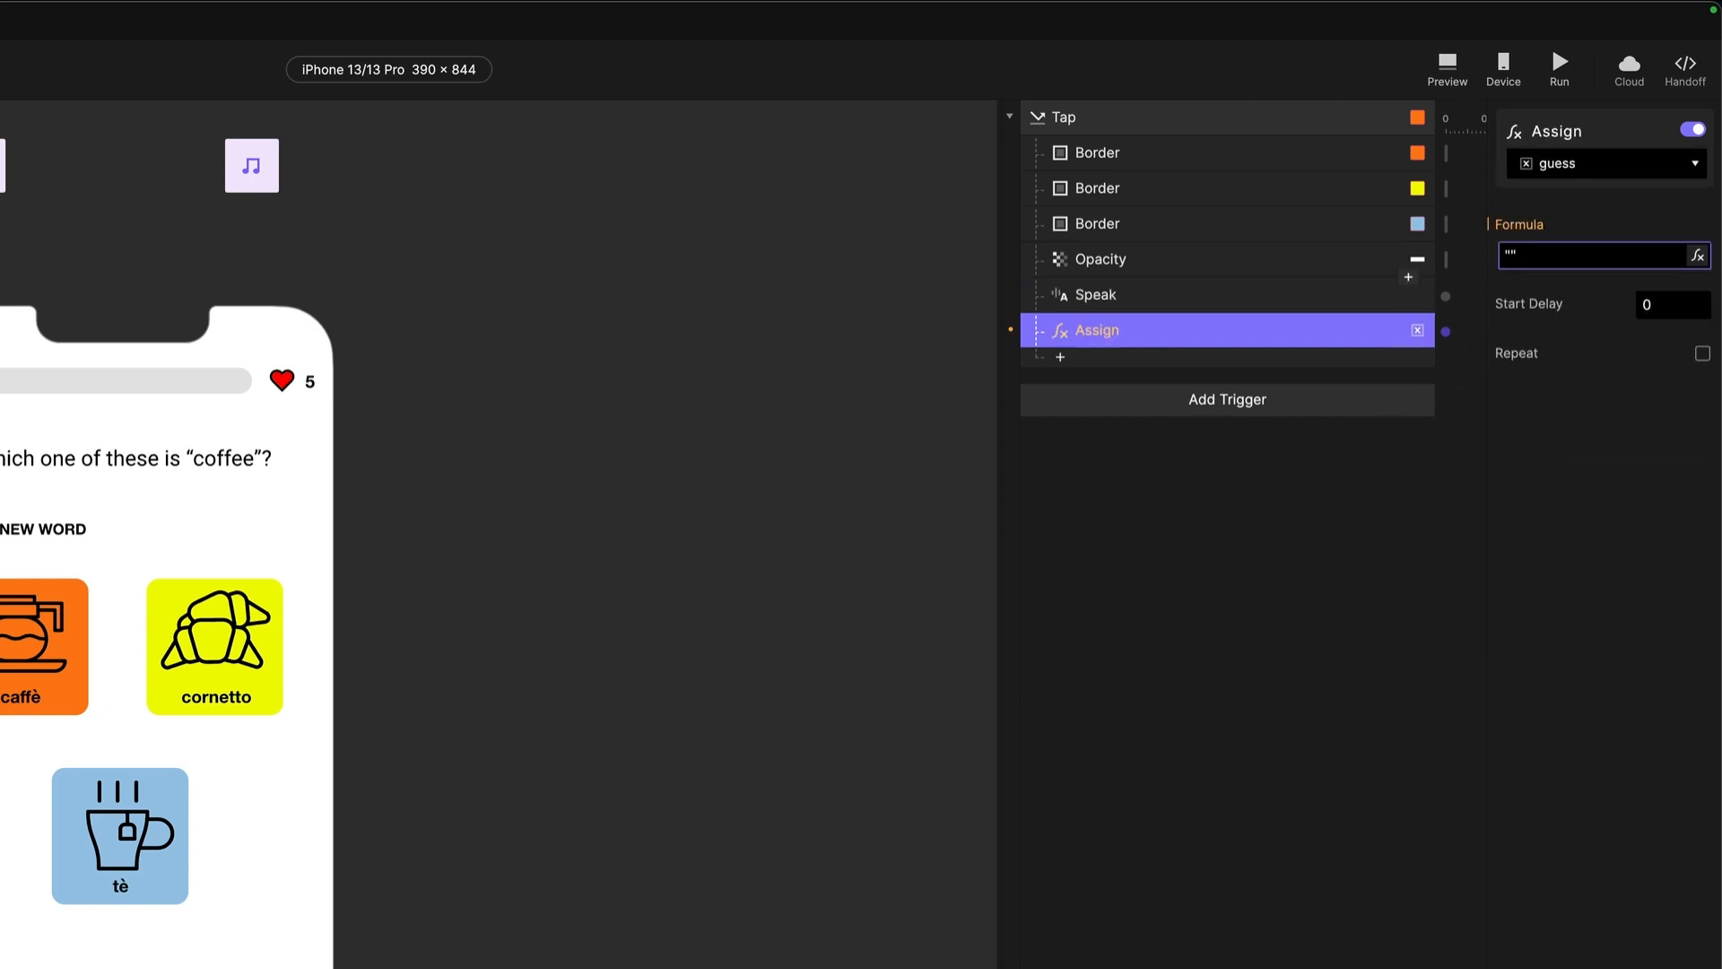
text(caffè)
click(1633, 497)
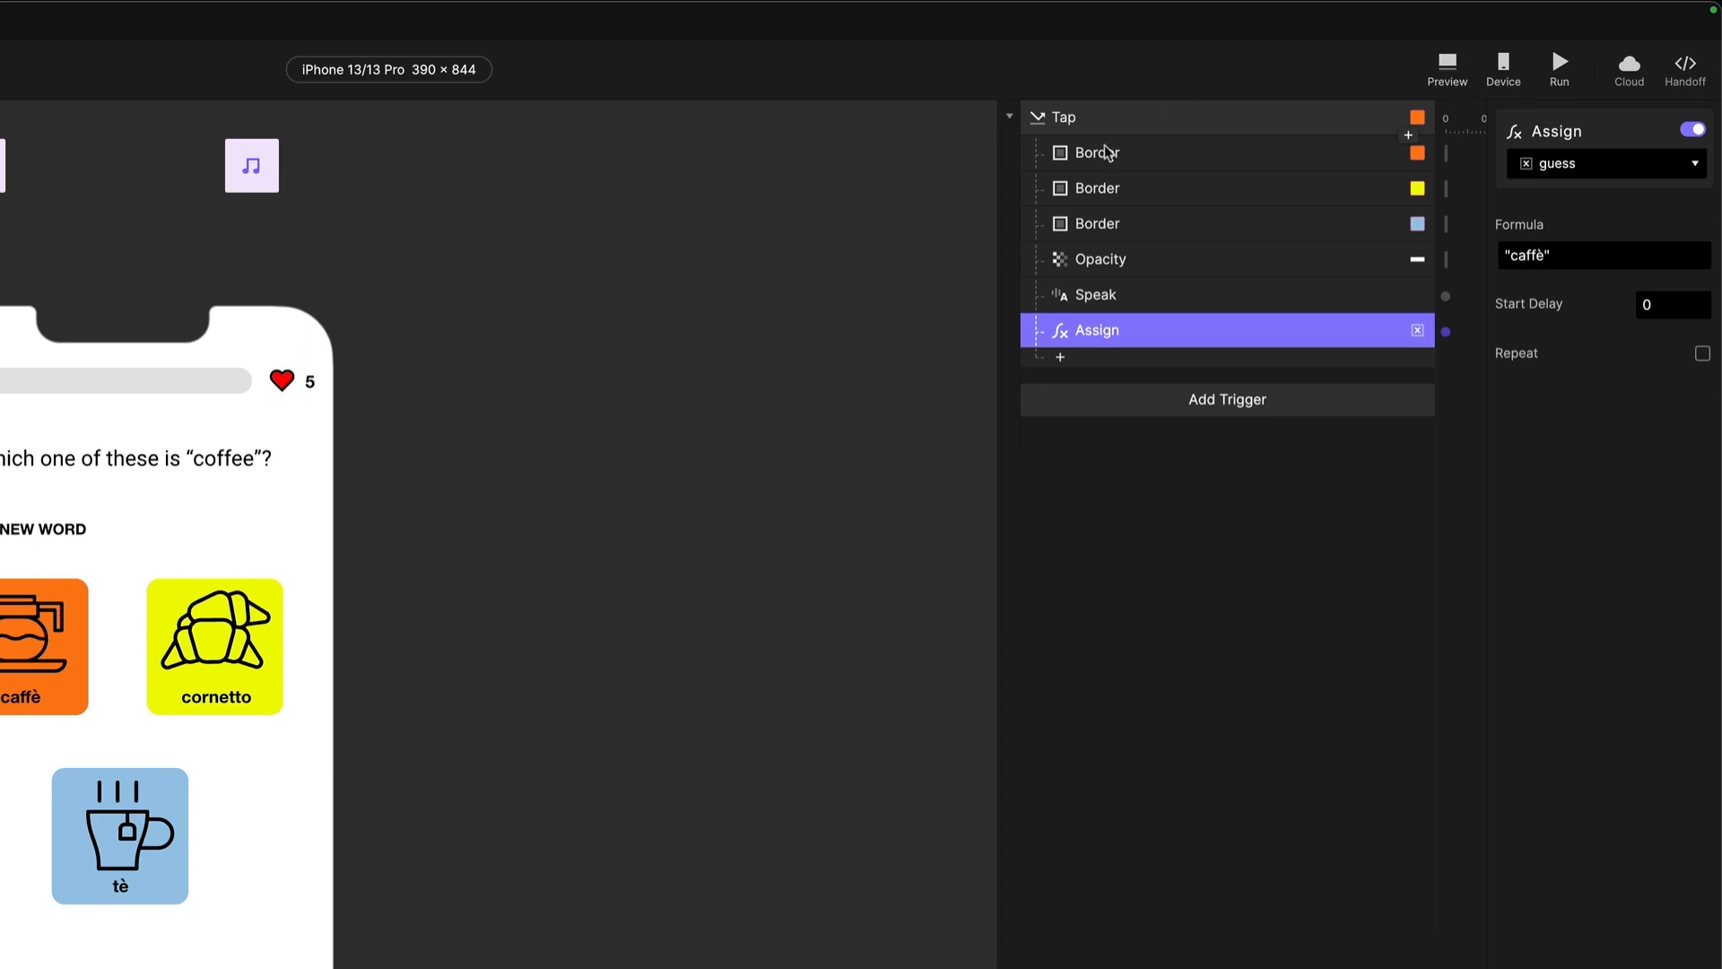
- Collapse the caffe card's Tap trigger and duplicate it twice with all its responses
click(1064, 117)
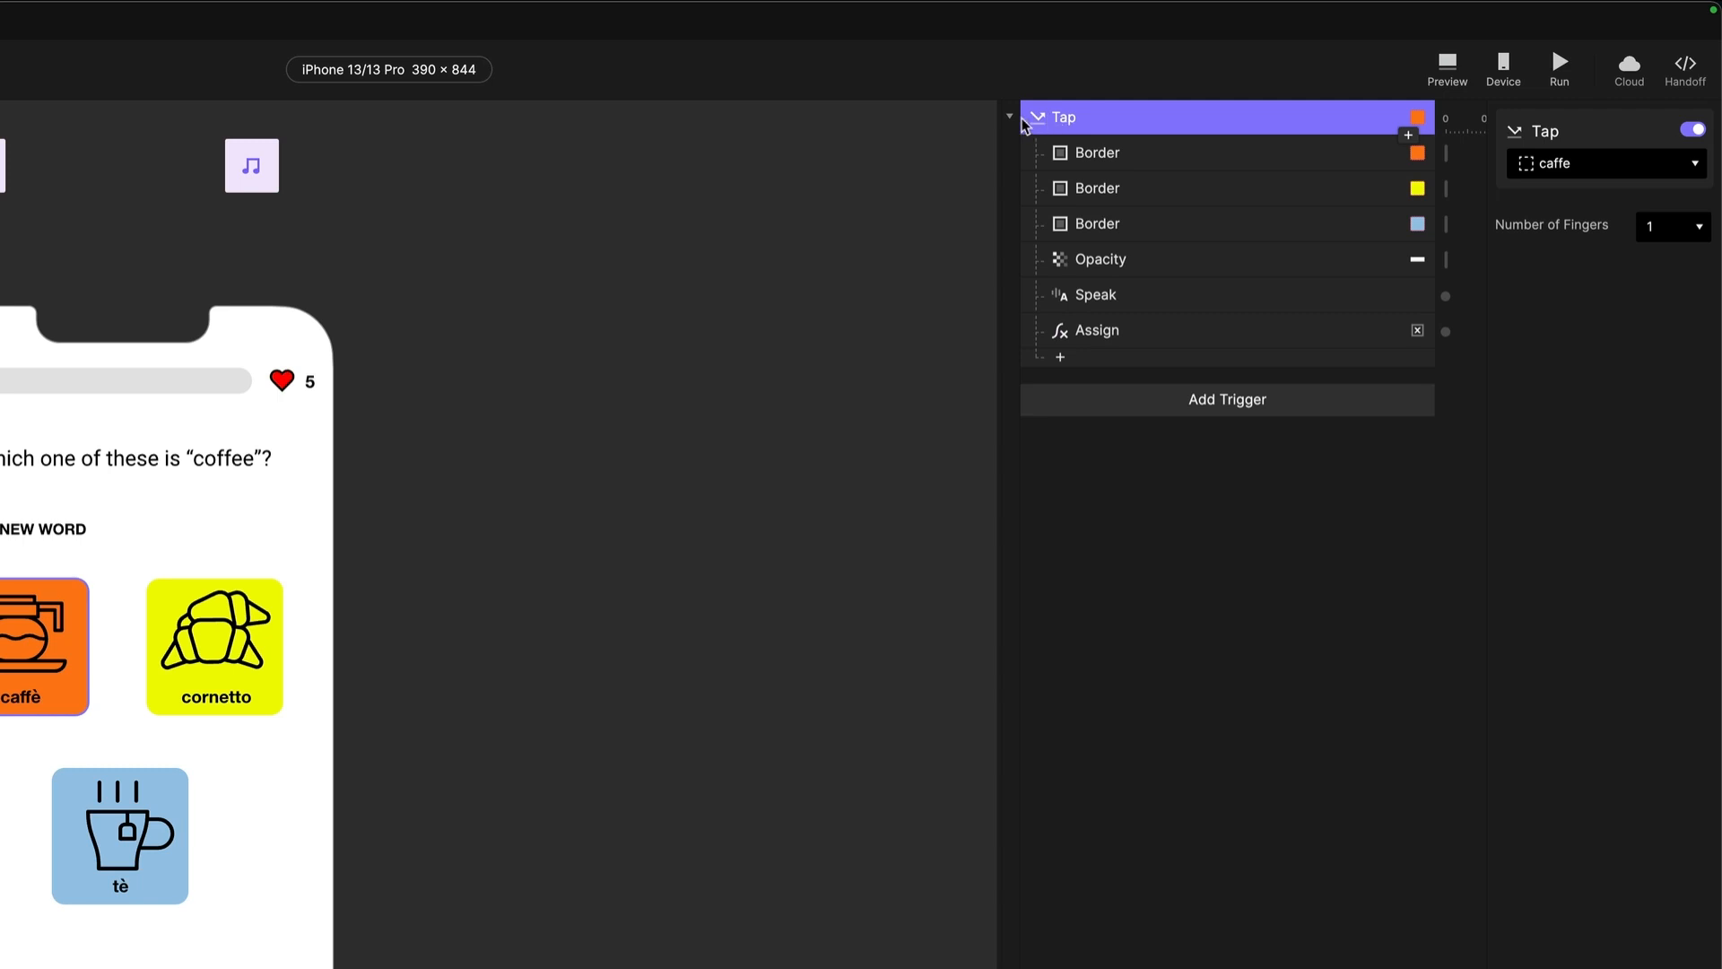
click(992, 127)
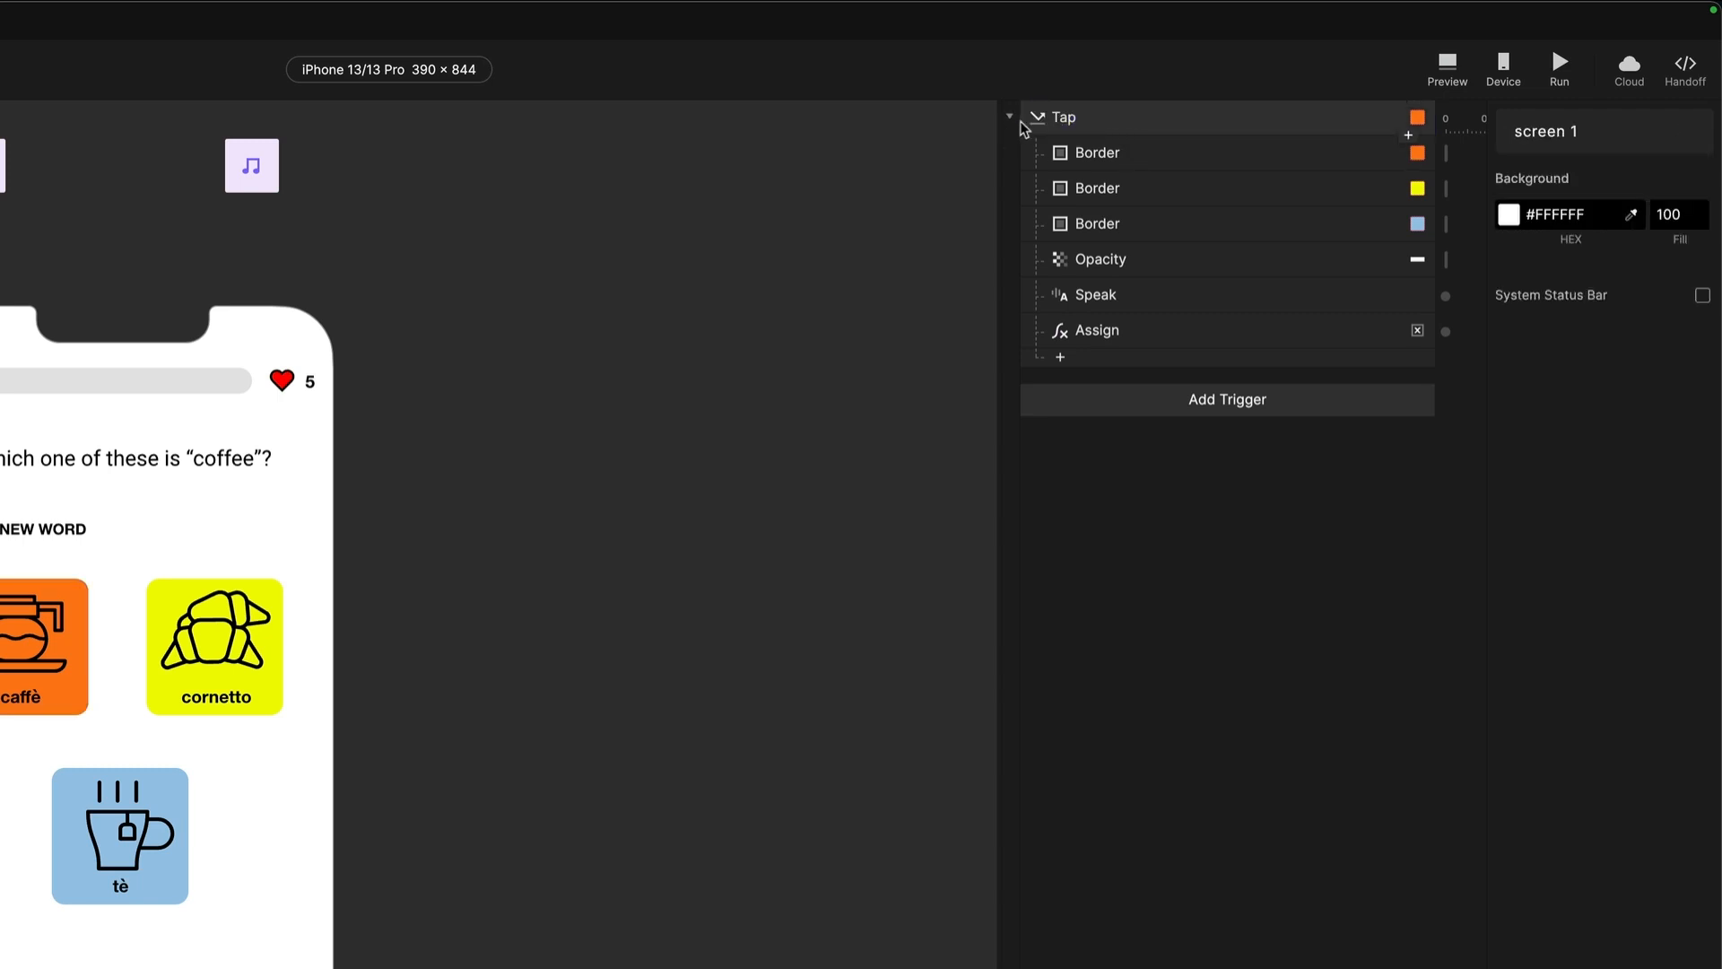
click(1009, 118)
click(1089, 117)
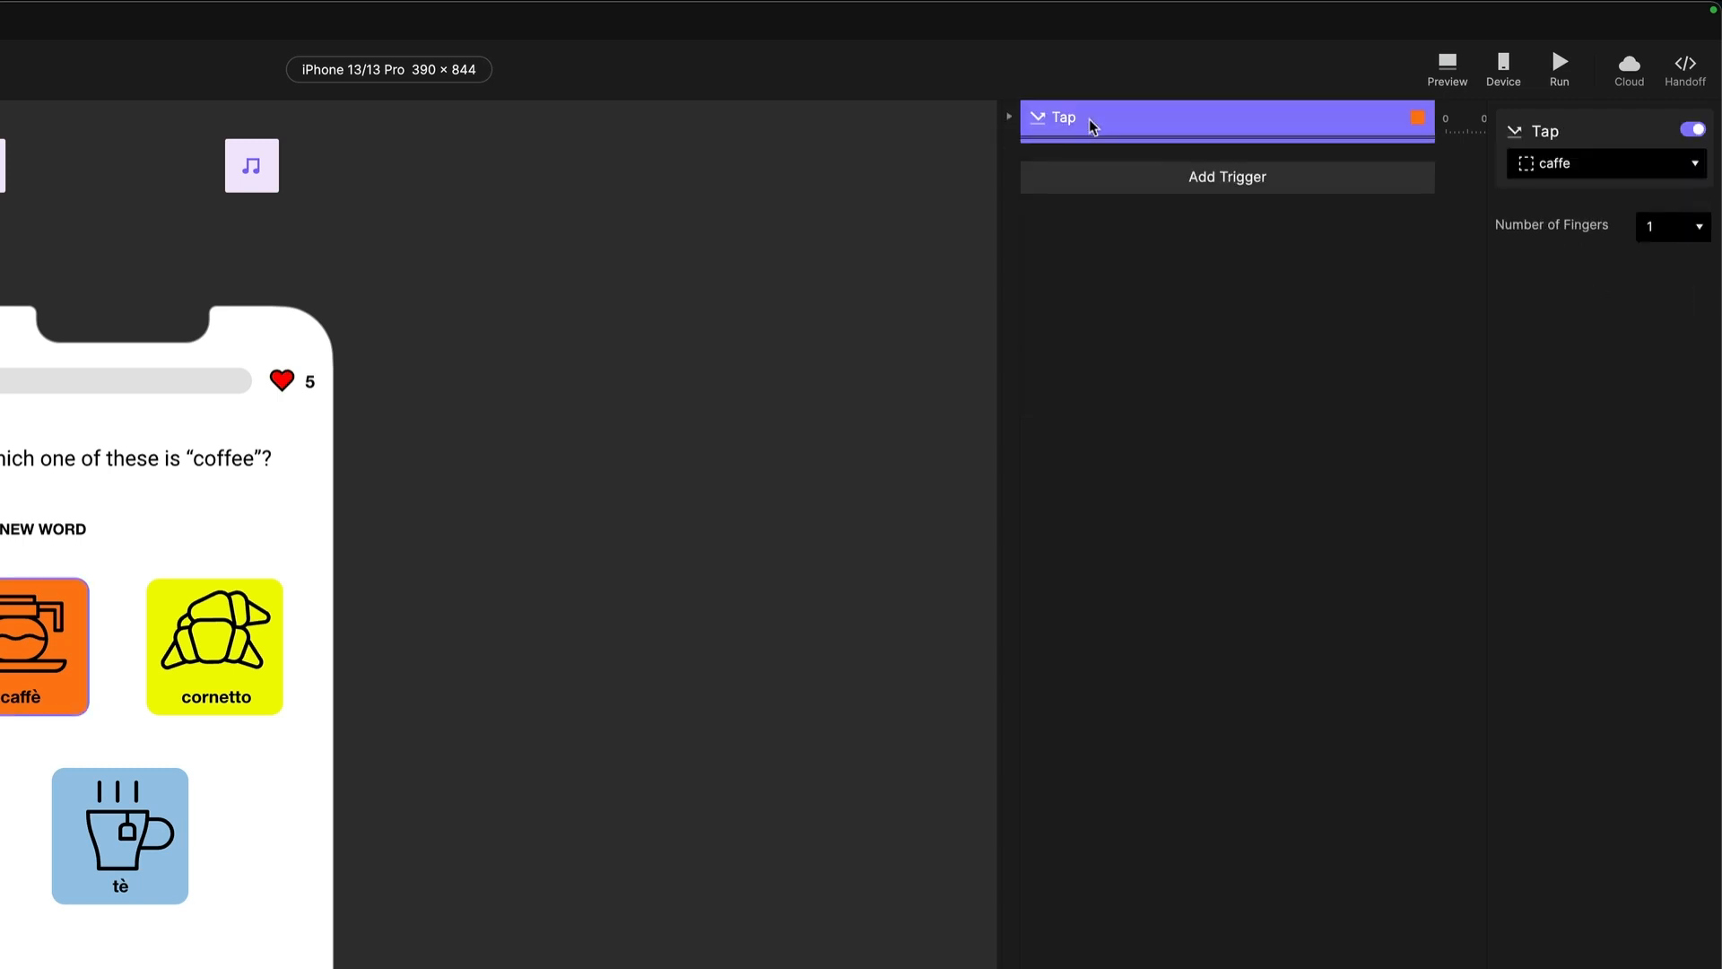
key(super+d)
key(super+d)
click(1081, 171)
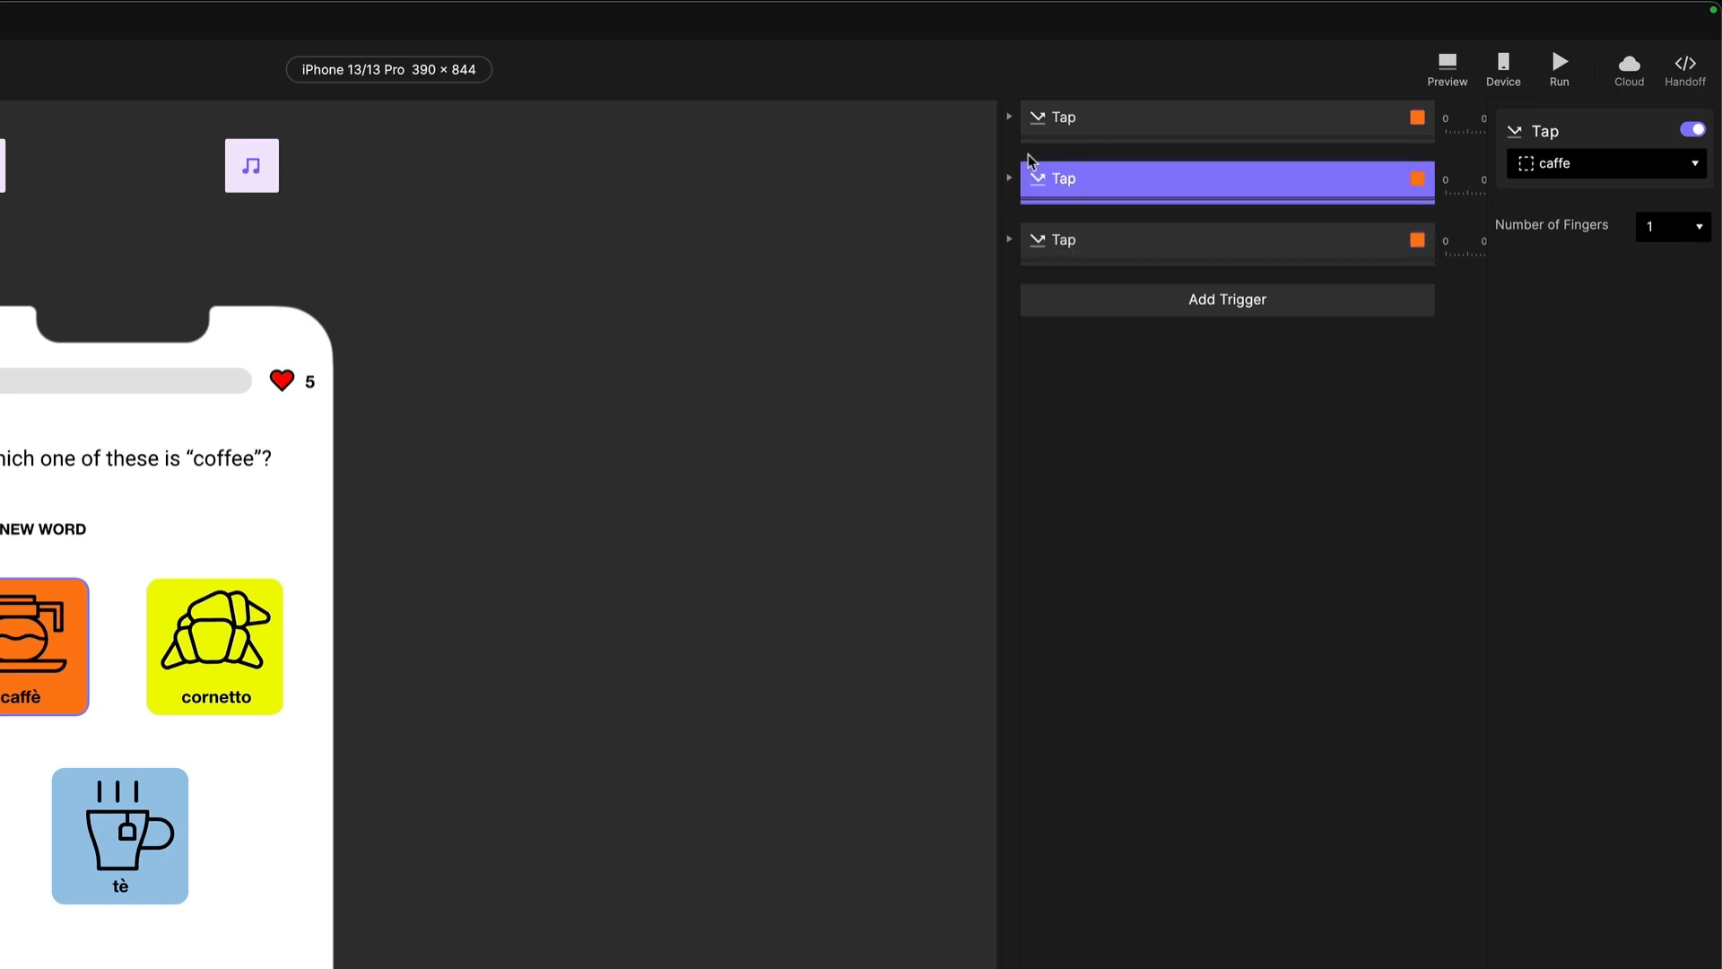
- Rename the first Tap trigger as Tap Caffe
double_click(1059, 116)
click(1086, 117)
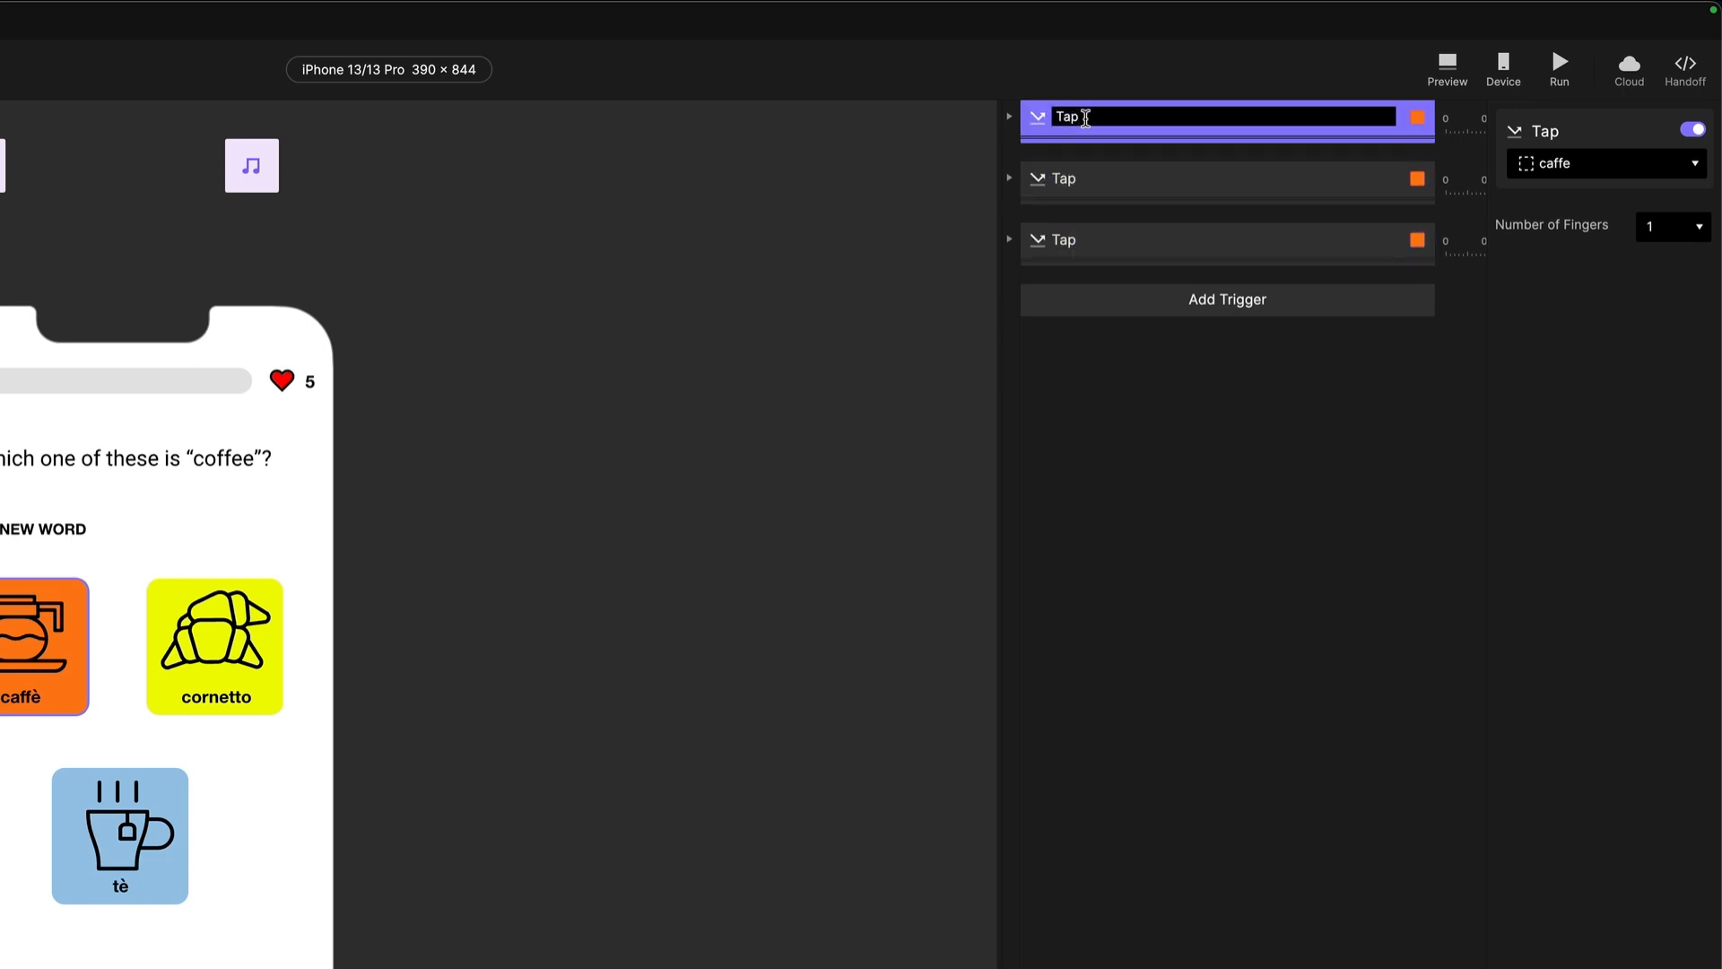
text(Caffe)
key(Return)
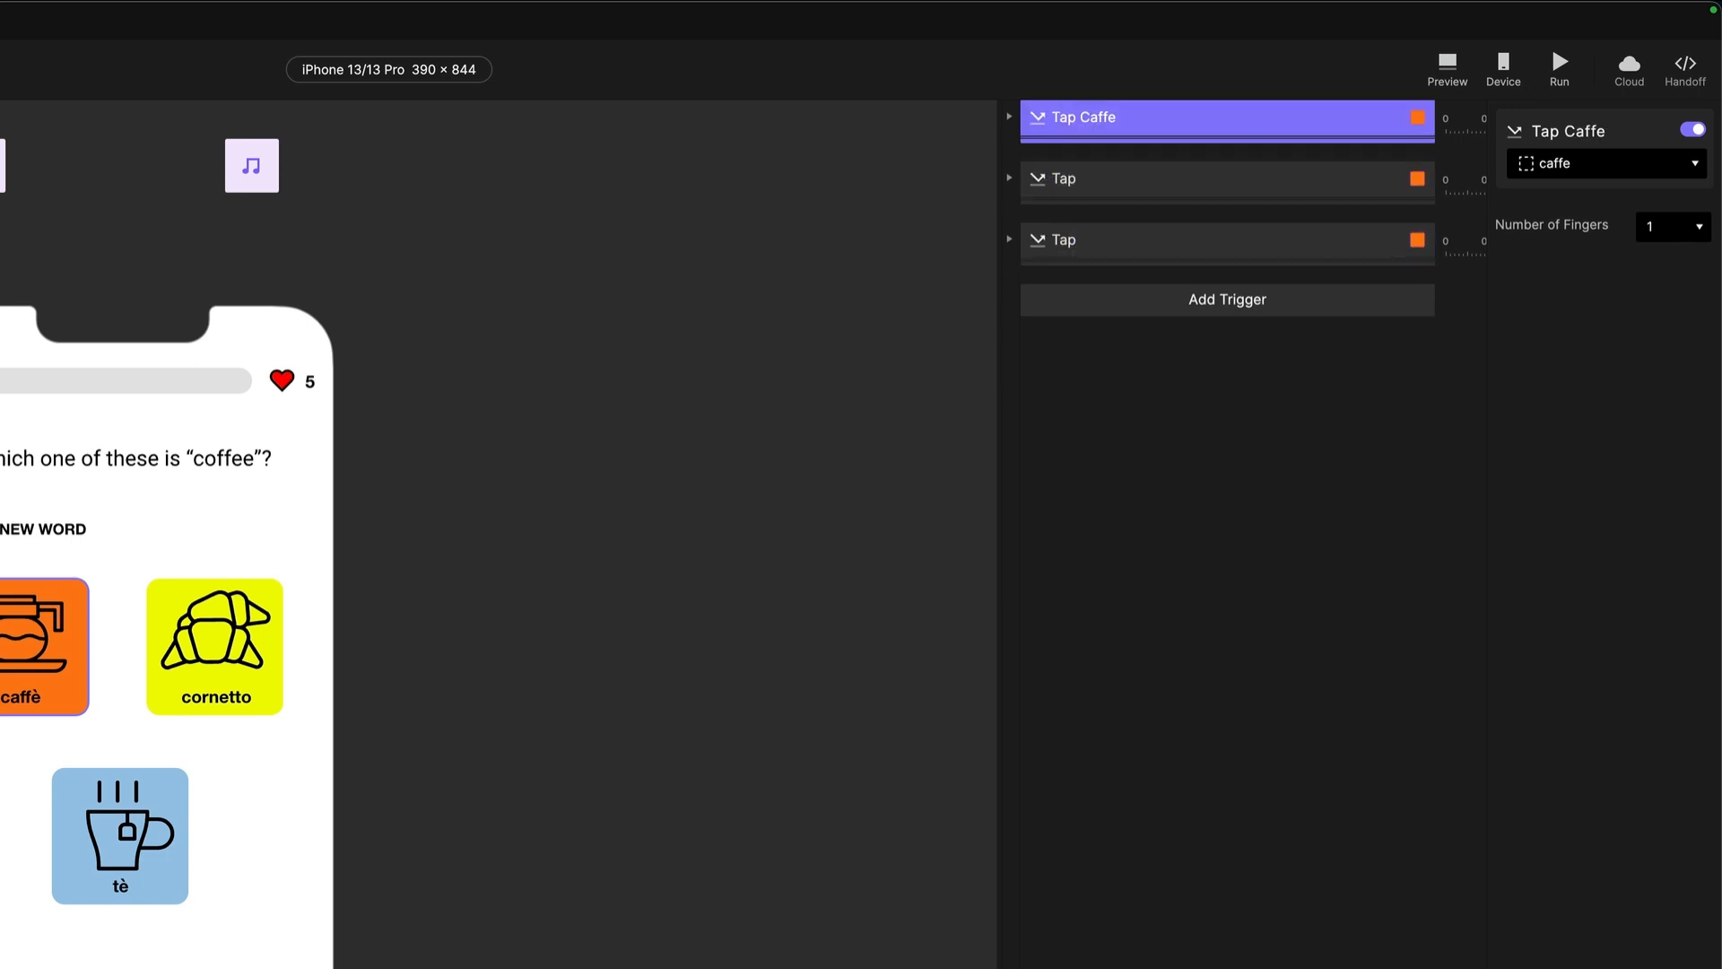
- Rename the second trigger as Tap Cornetto and the third as Tap Te
click(1057, 187)
double_click(1086, 180)
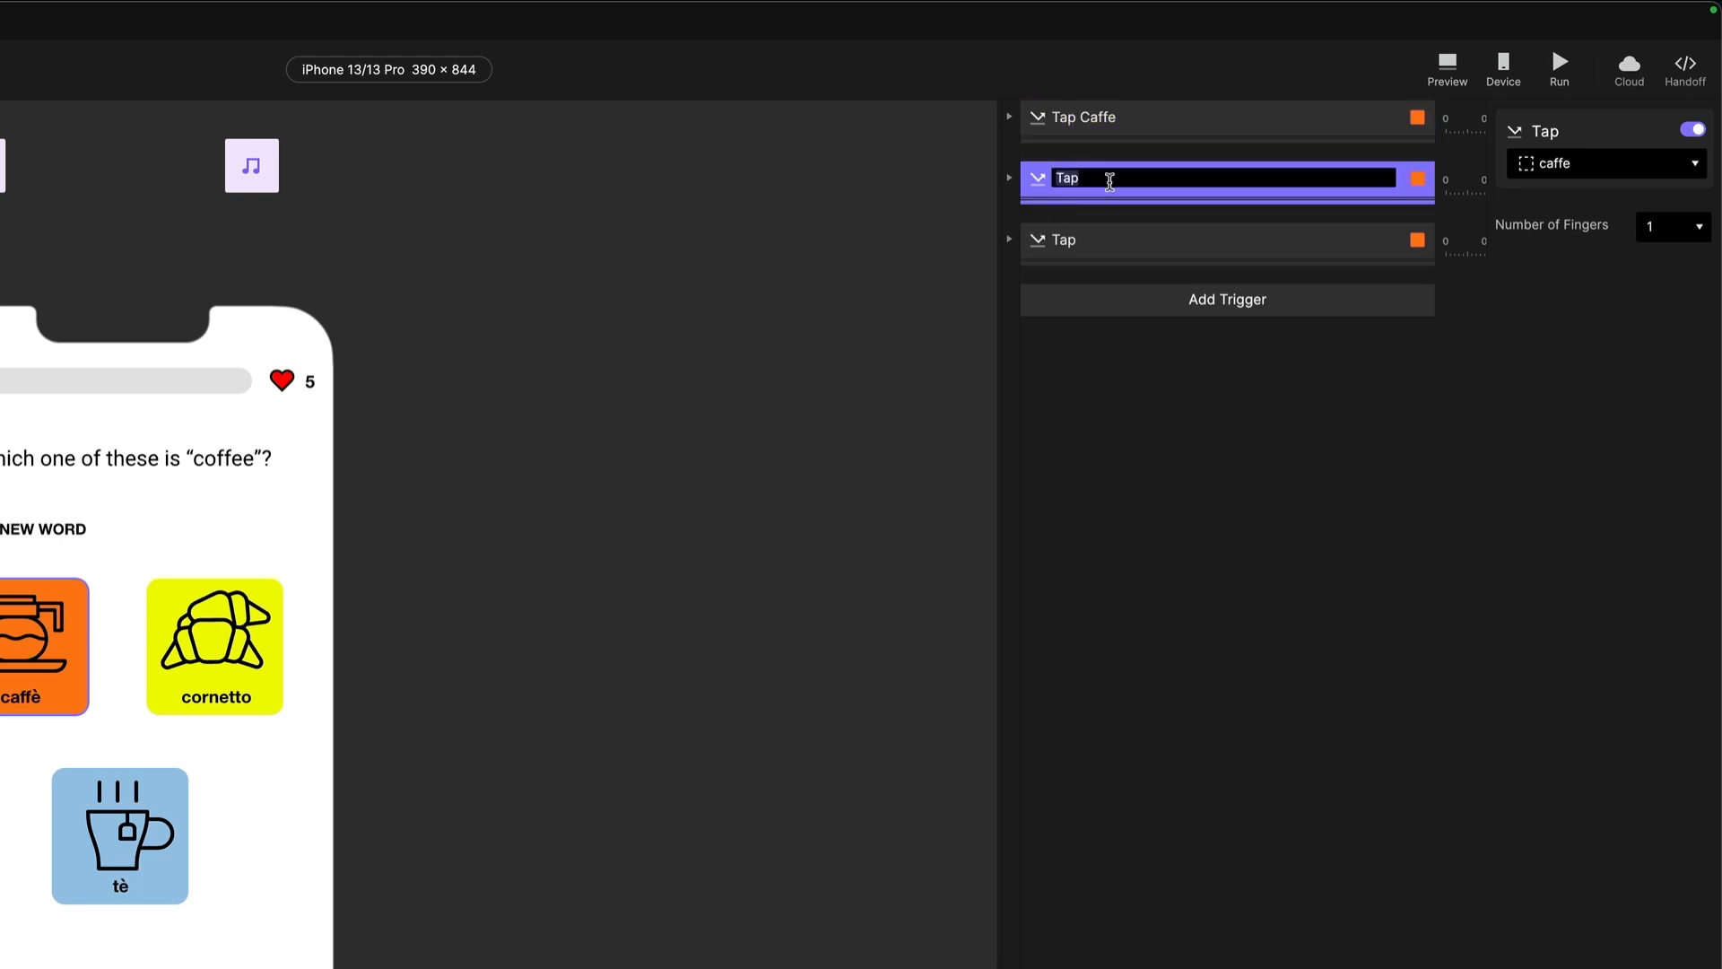
click(1086, 181)
text(Cornetto)
key(Return)
double_click(1066, 240)
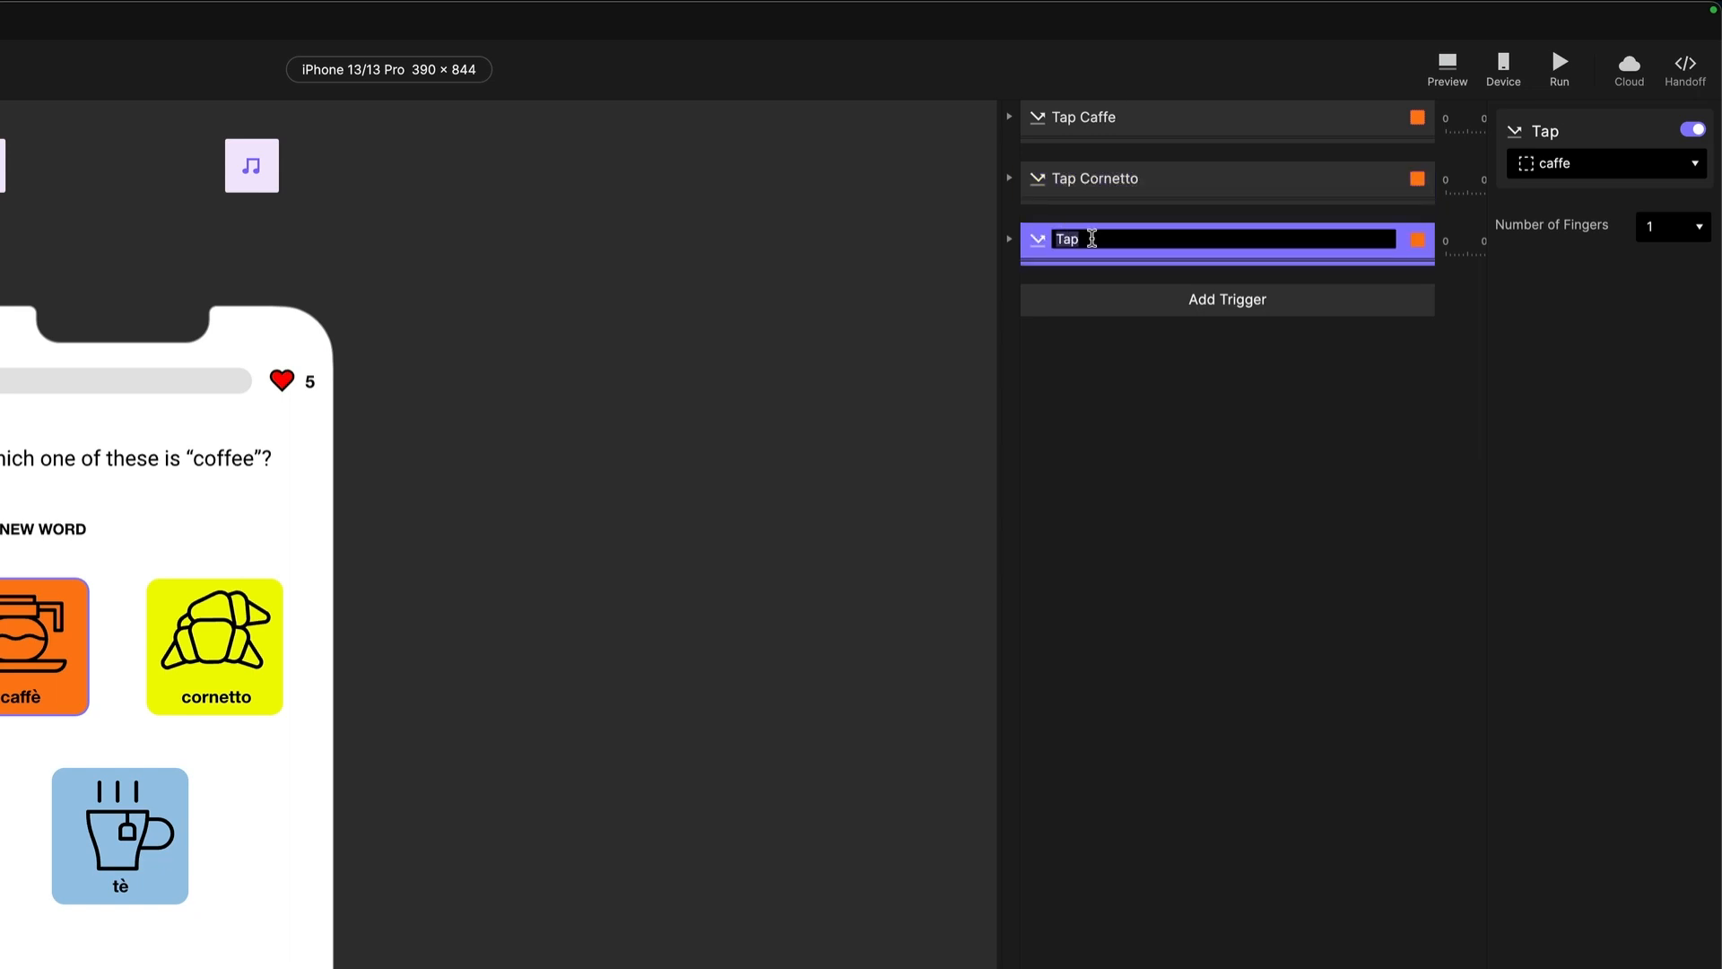
click(1086, 240)
text(Te)
key(Return)
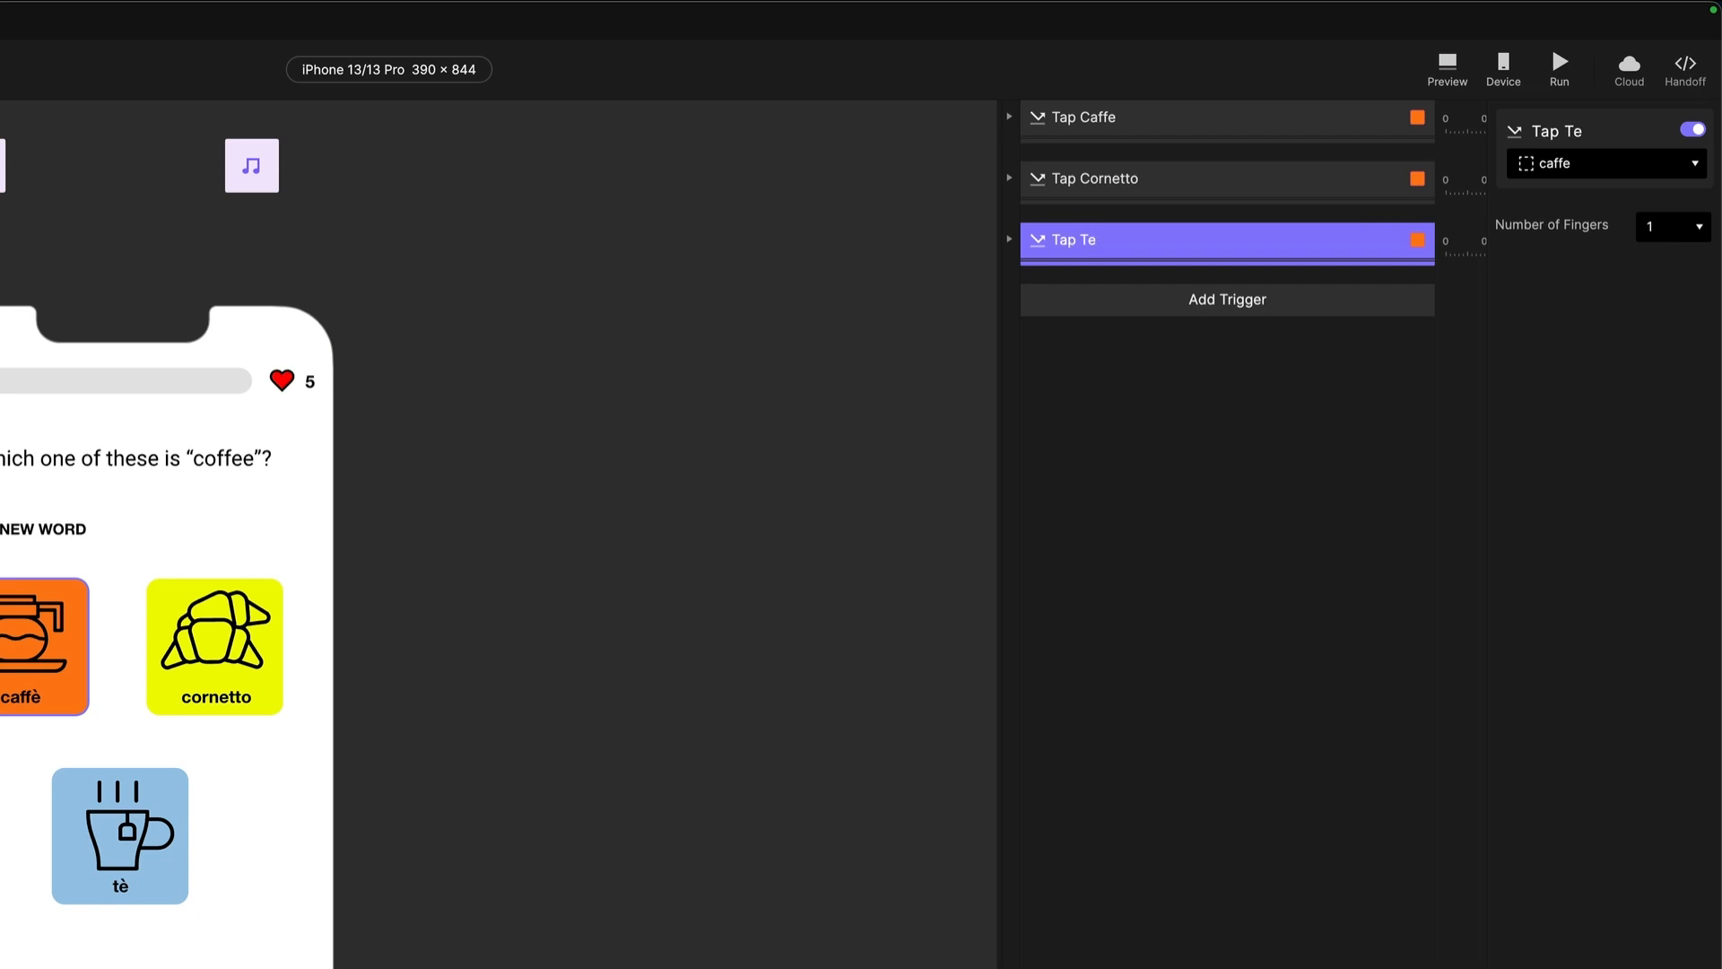
- Set the Tap Cornetto trigger's target layer to the cornetto container
click(1082, 159)
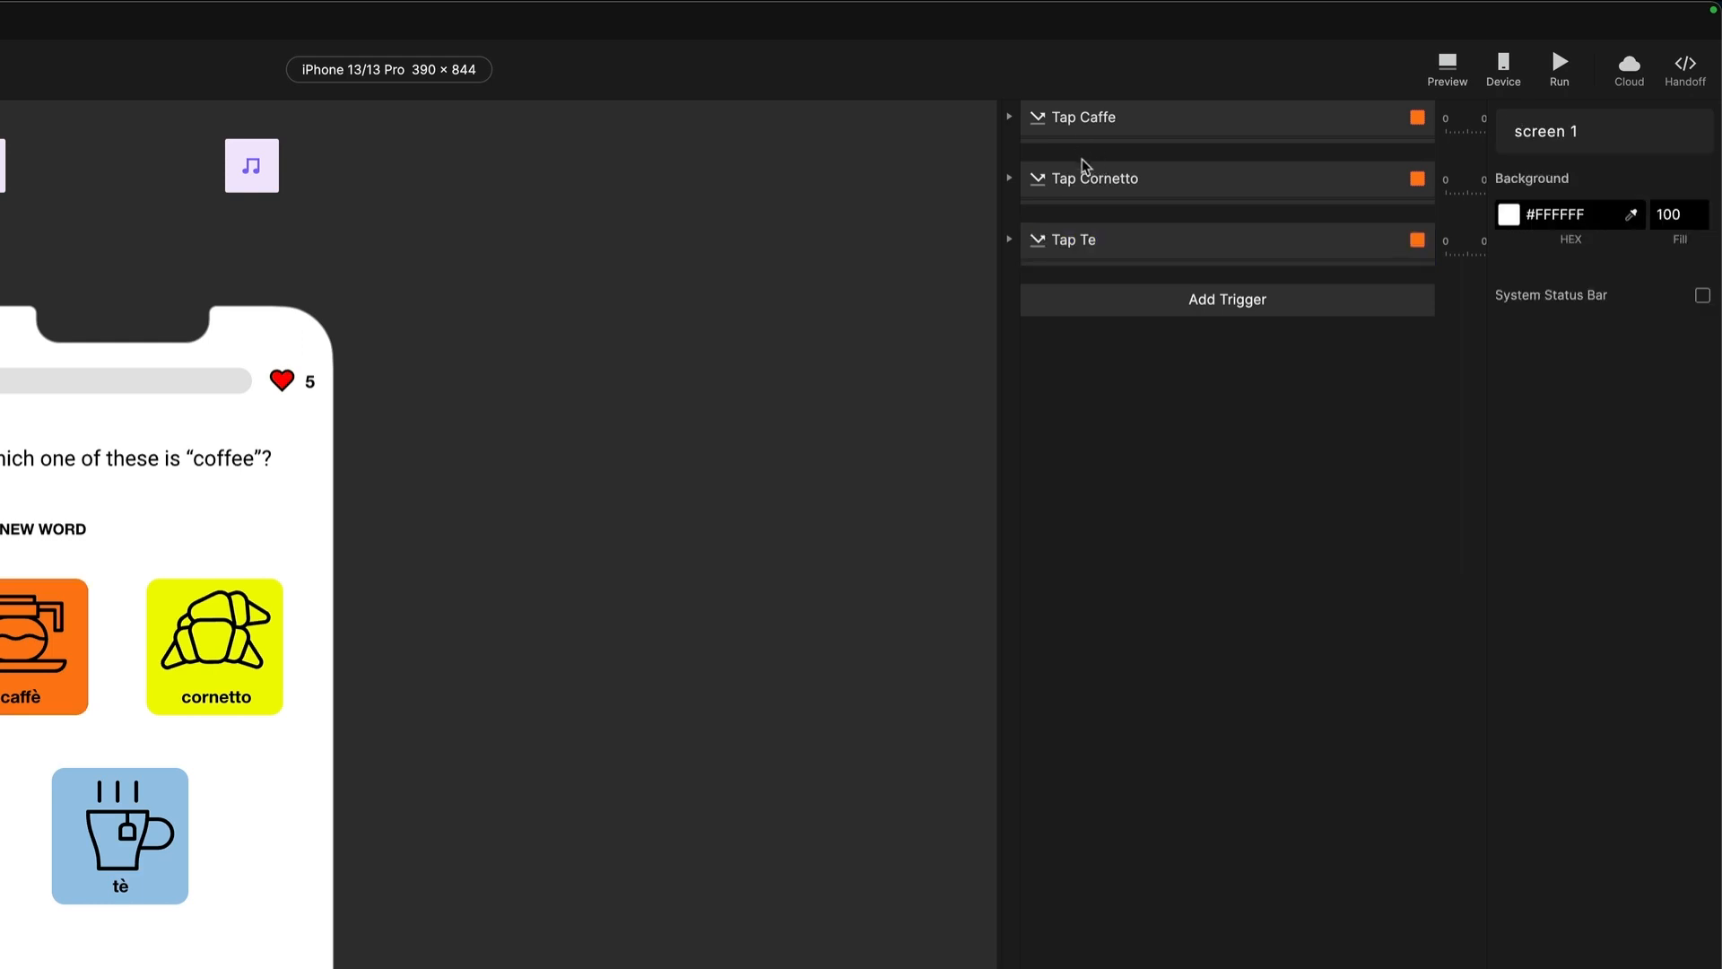
click(1081, 178)
click(1564, 164)
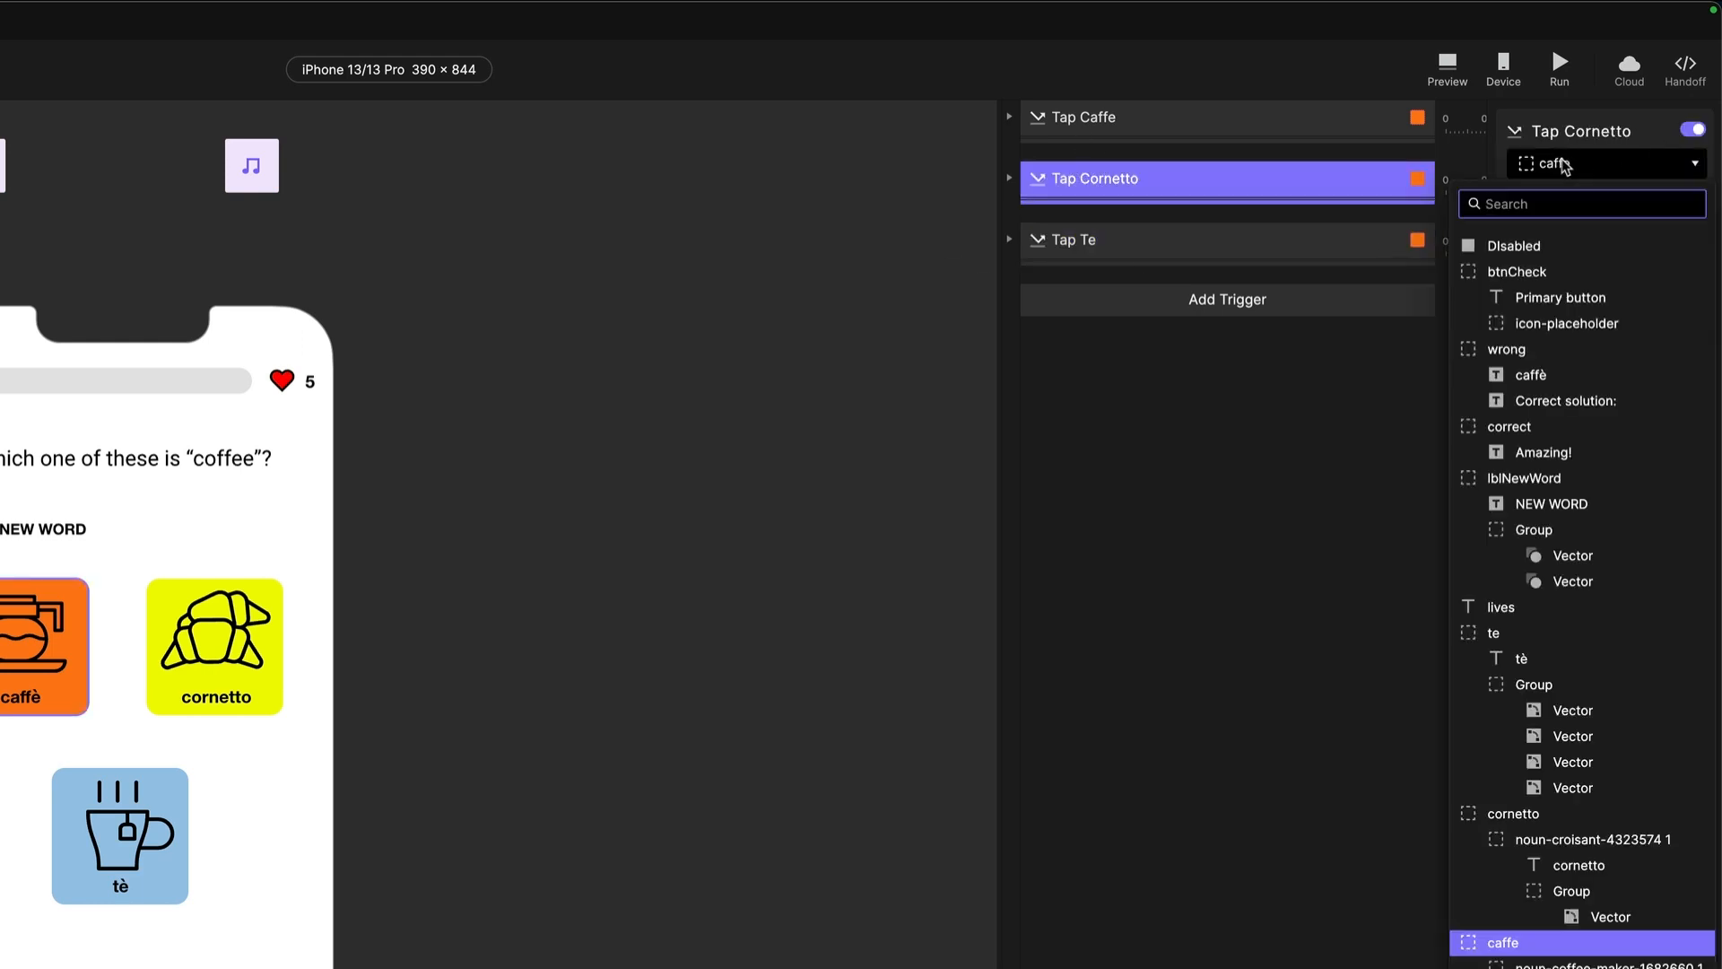
text(te)
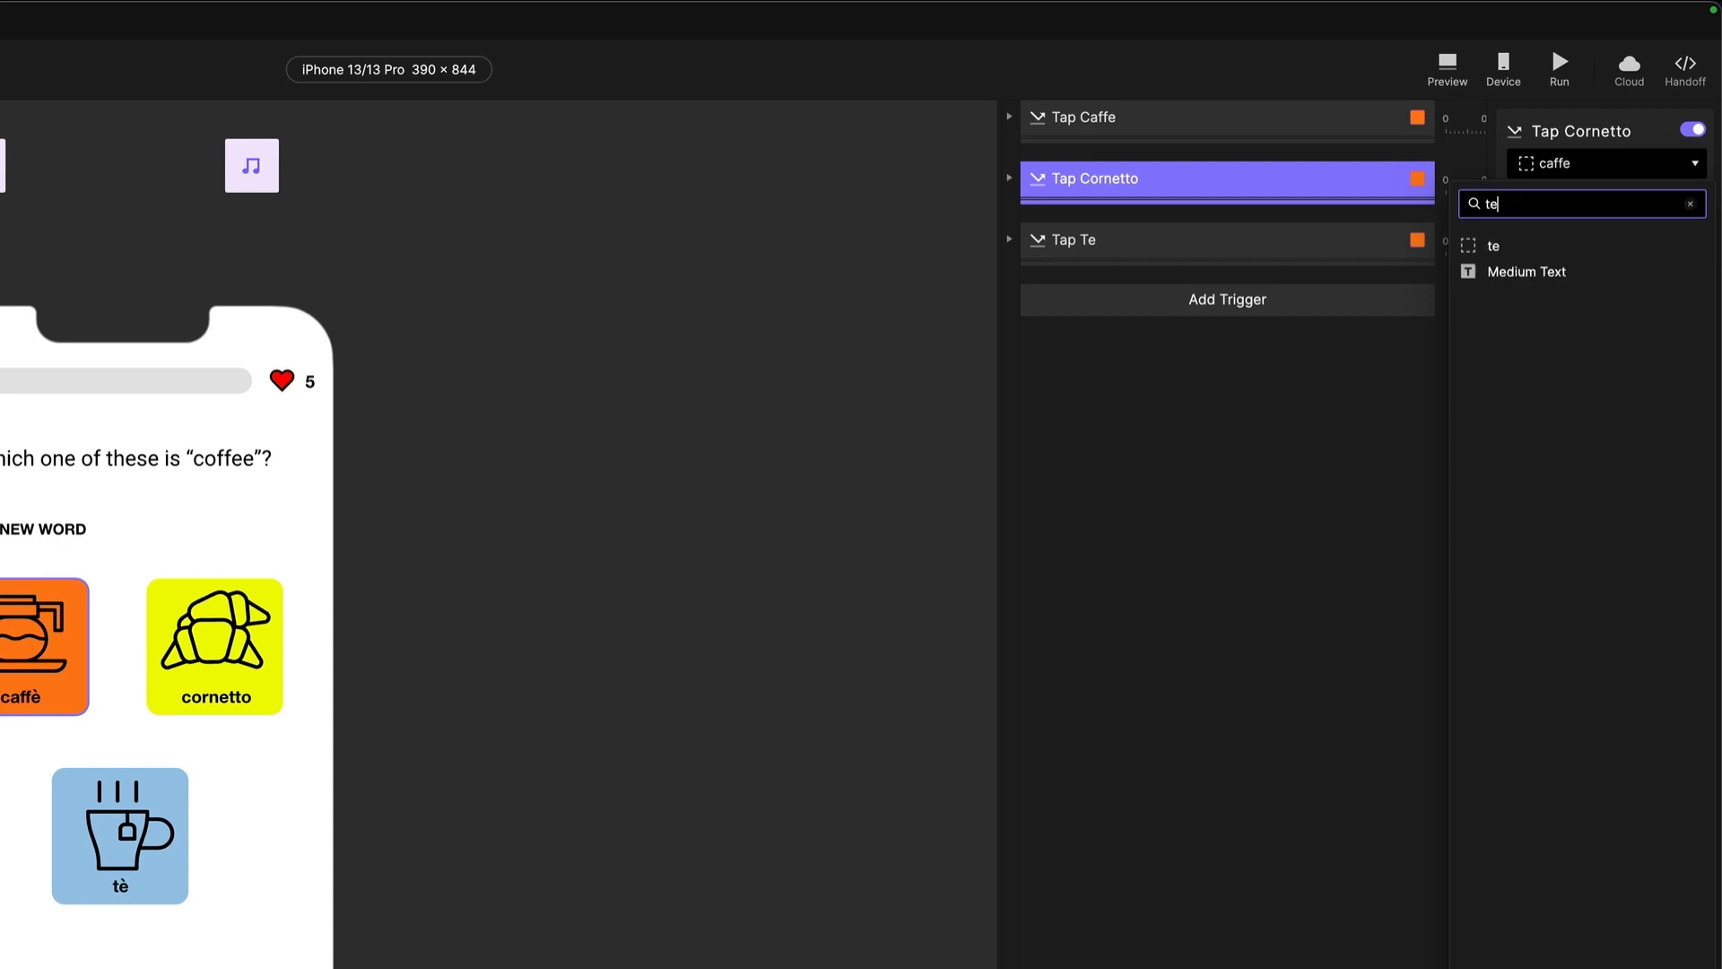
key(BackSpace)
key(BackSpace)
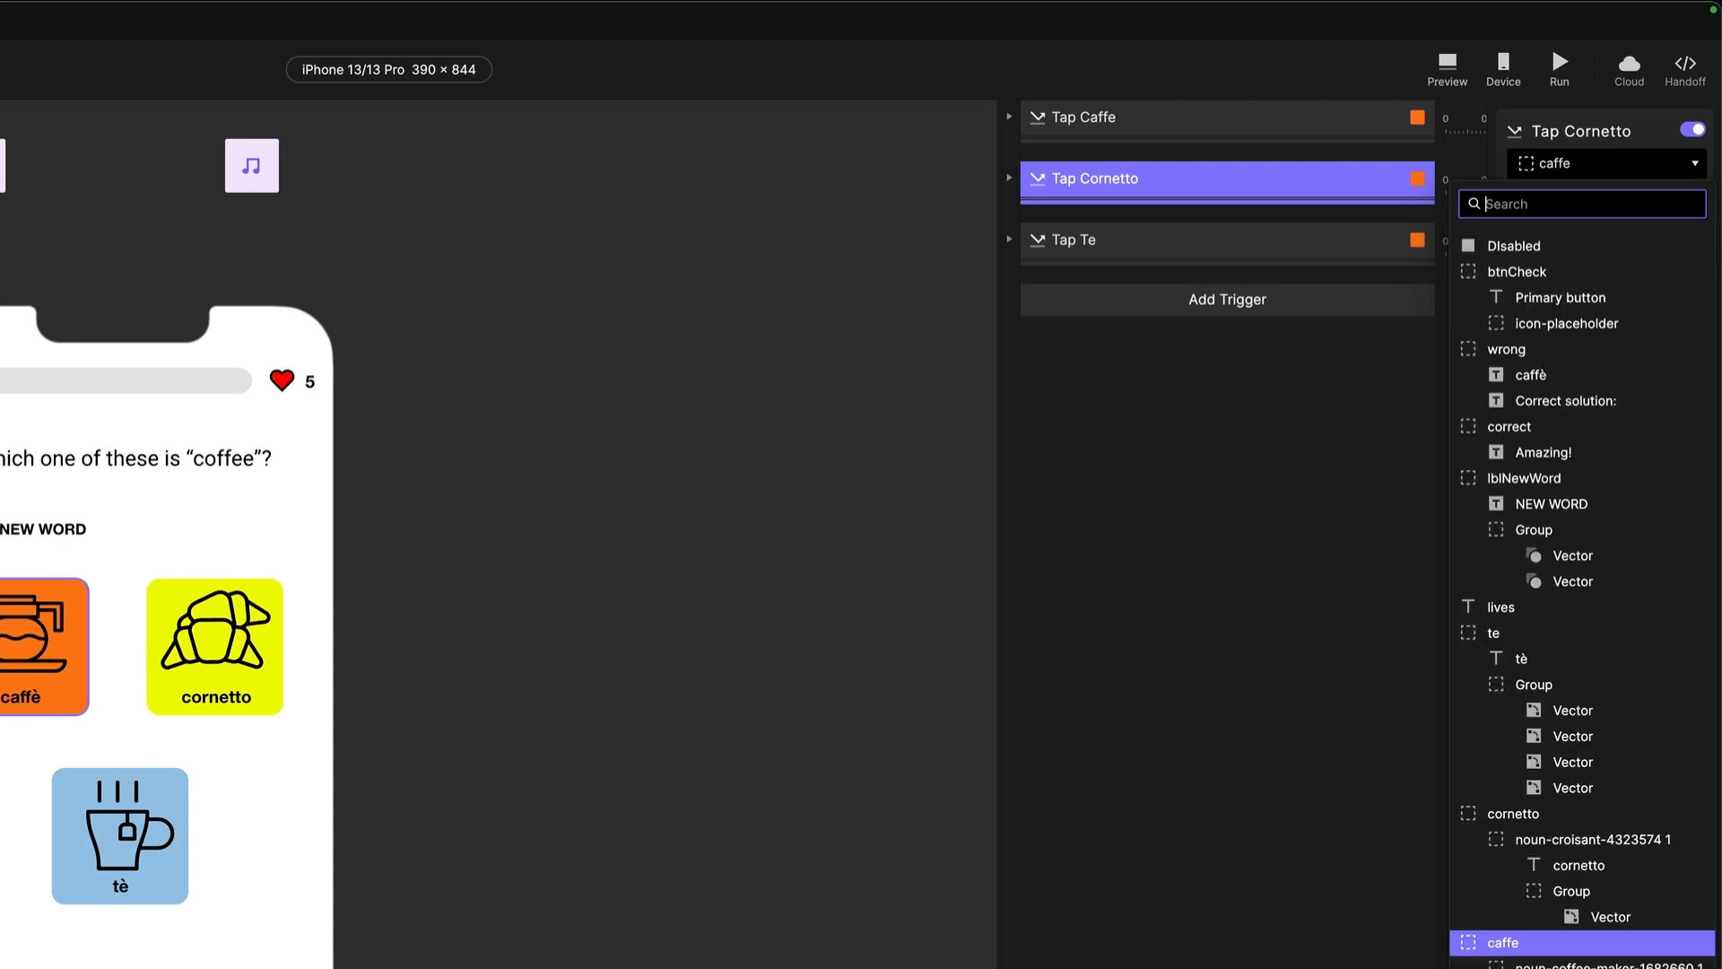
text(corn)
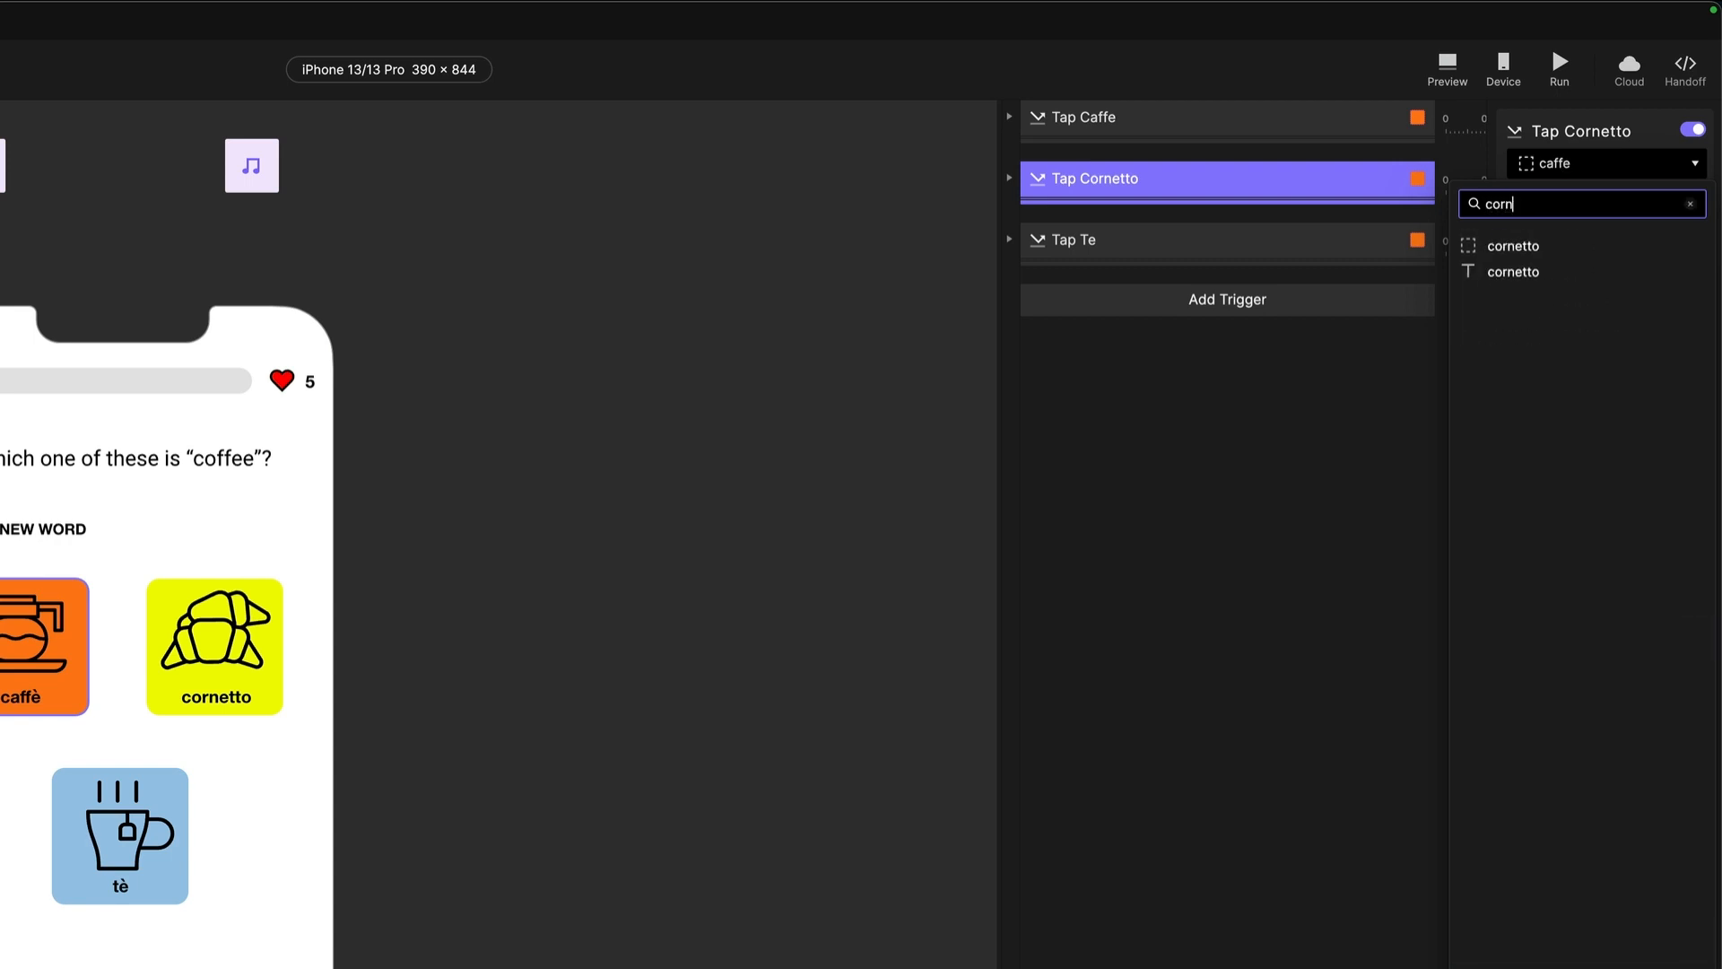
click(1549, 246)
- Set the Tap Te trigger's target layer to the te container
click(1076, 239)
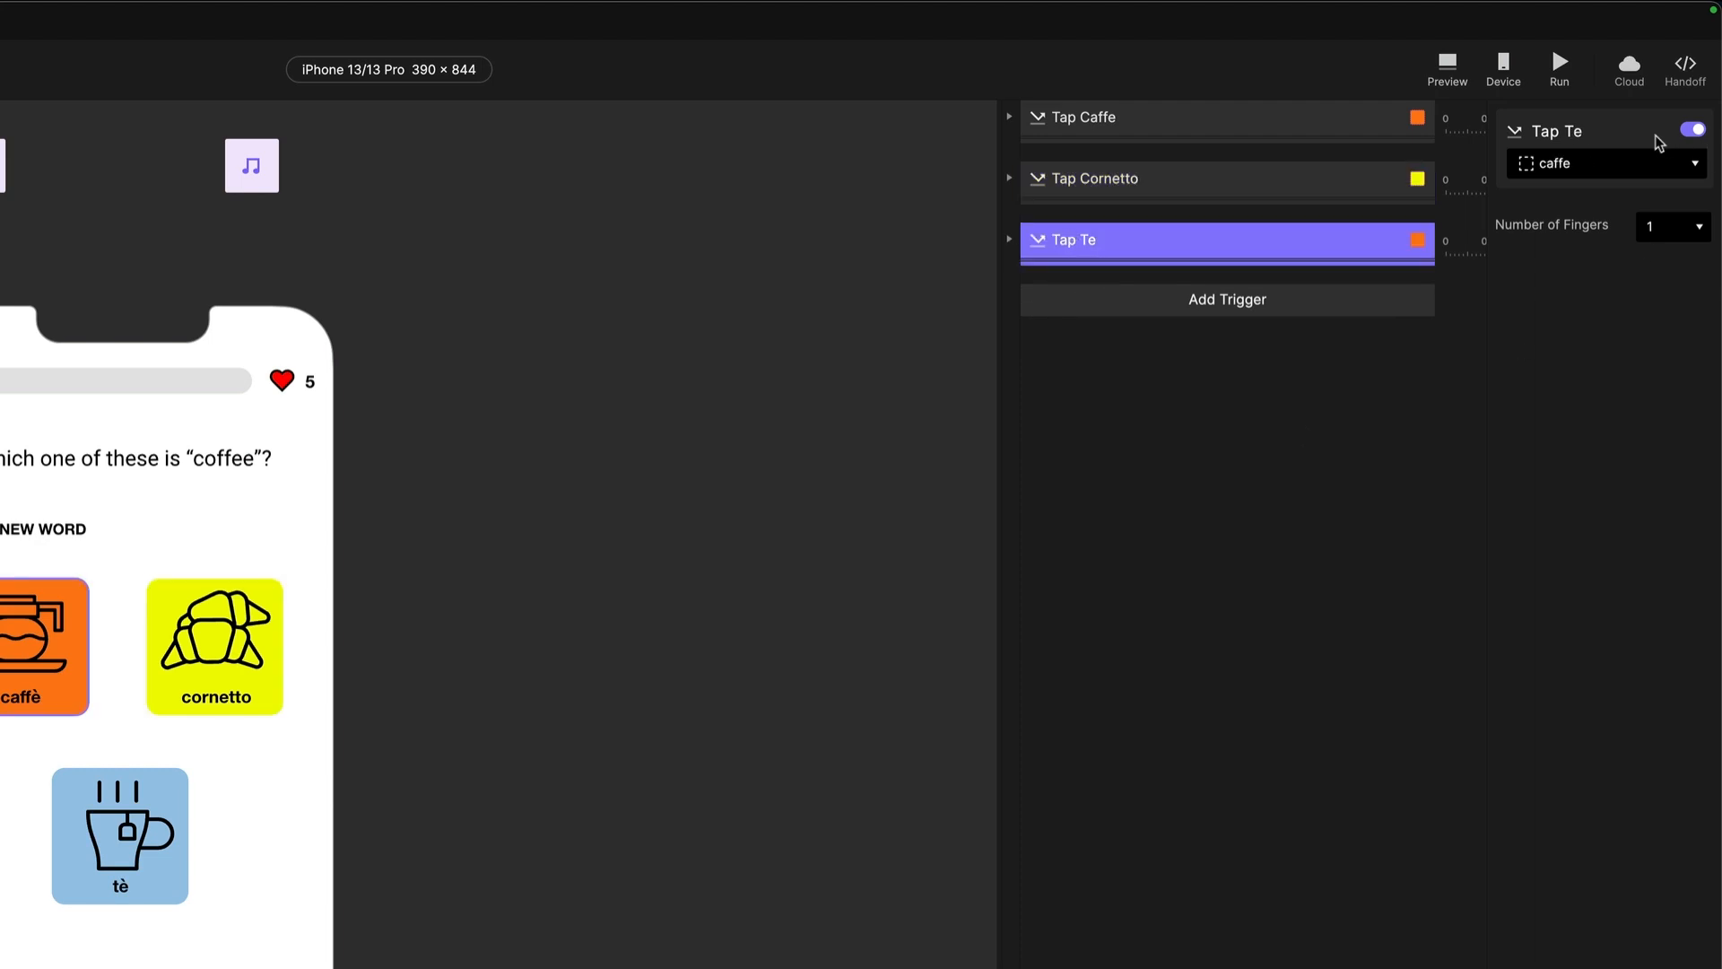
click(1606, 162)
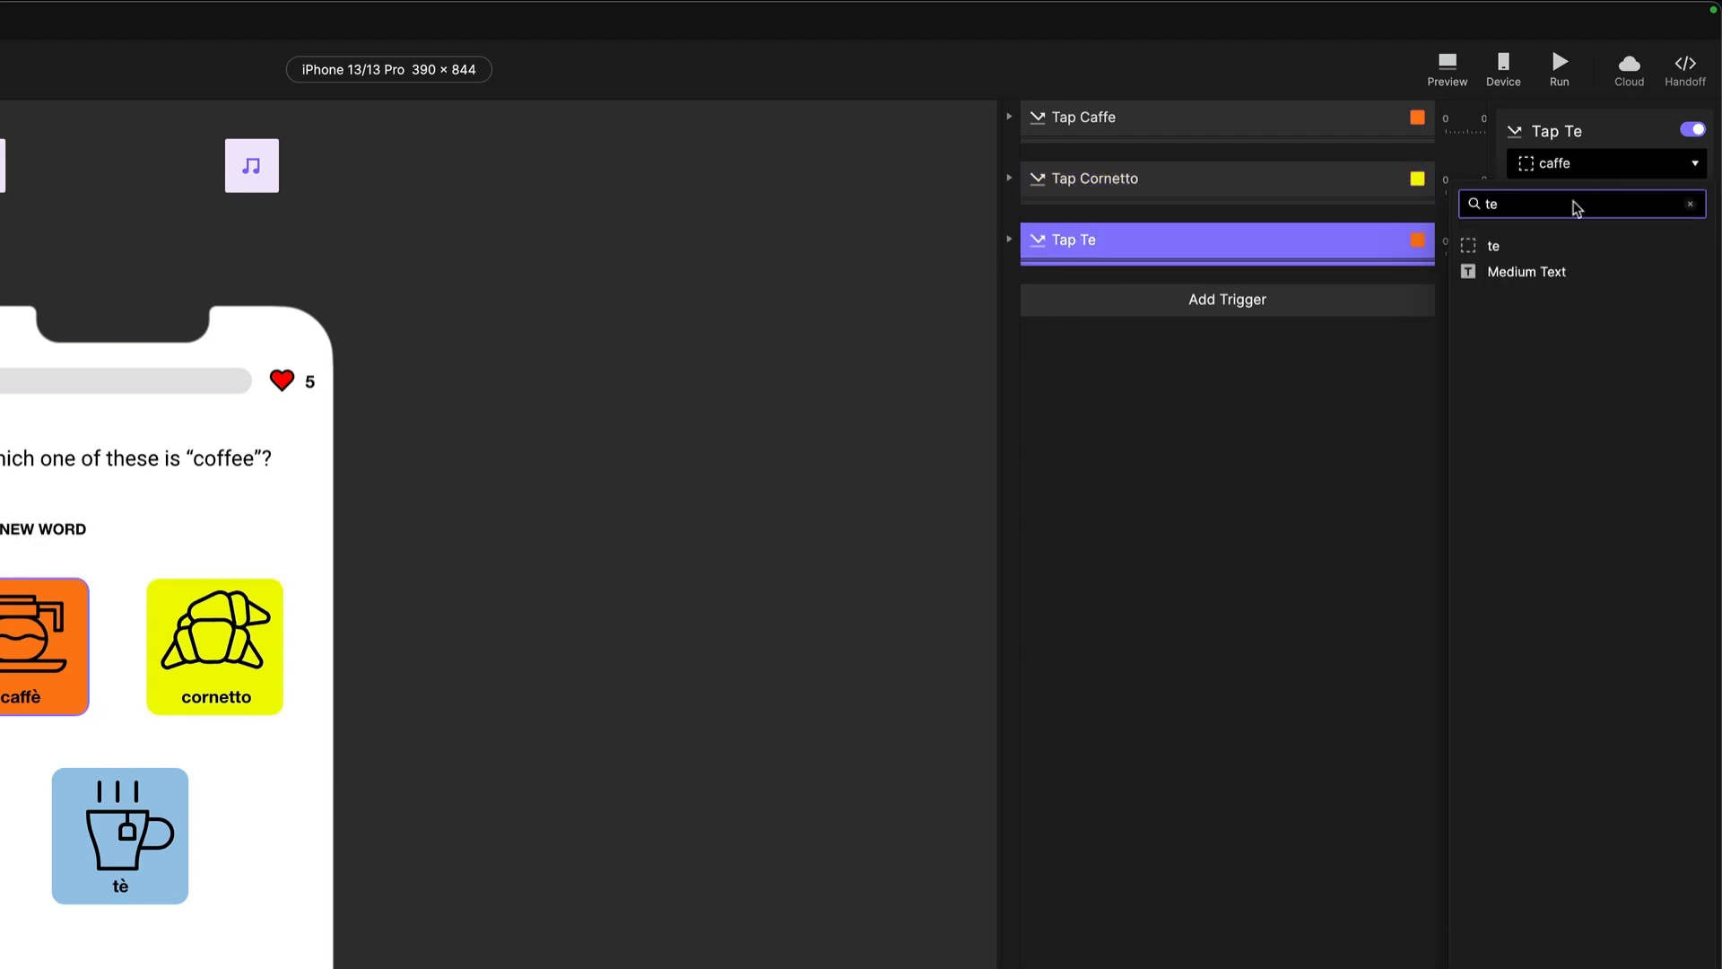
click(1542, 246)
- Under Tap Cornetto, set the caffe Border response's width to 0 and the cornetto Border response's width to 4
click(1049, 179)
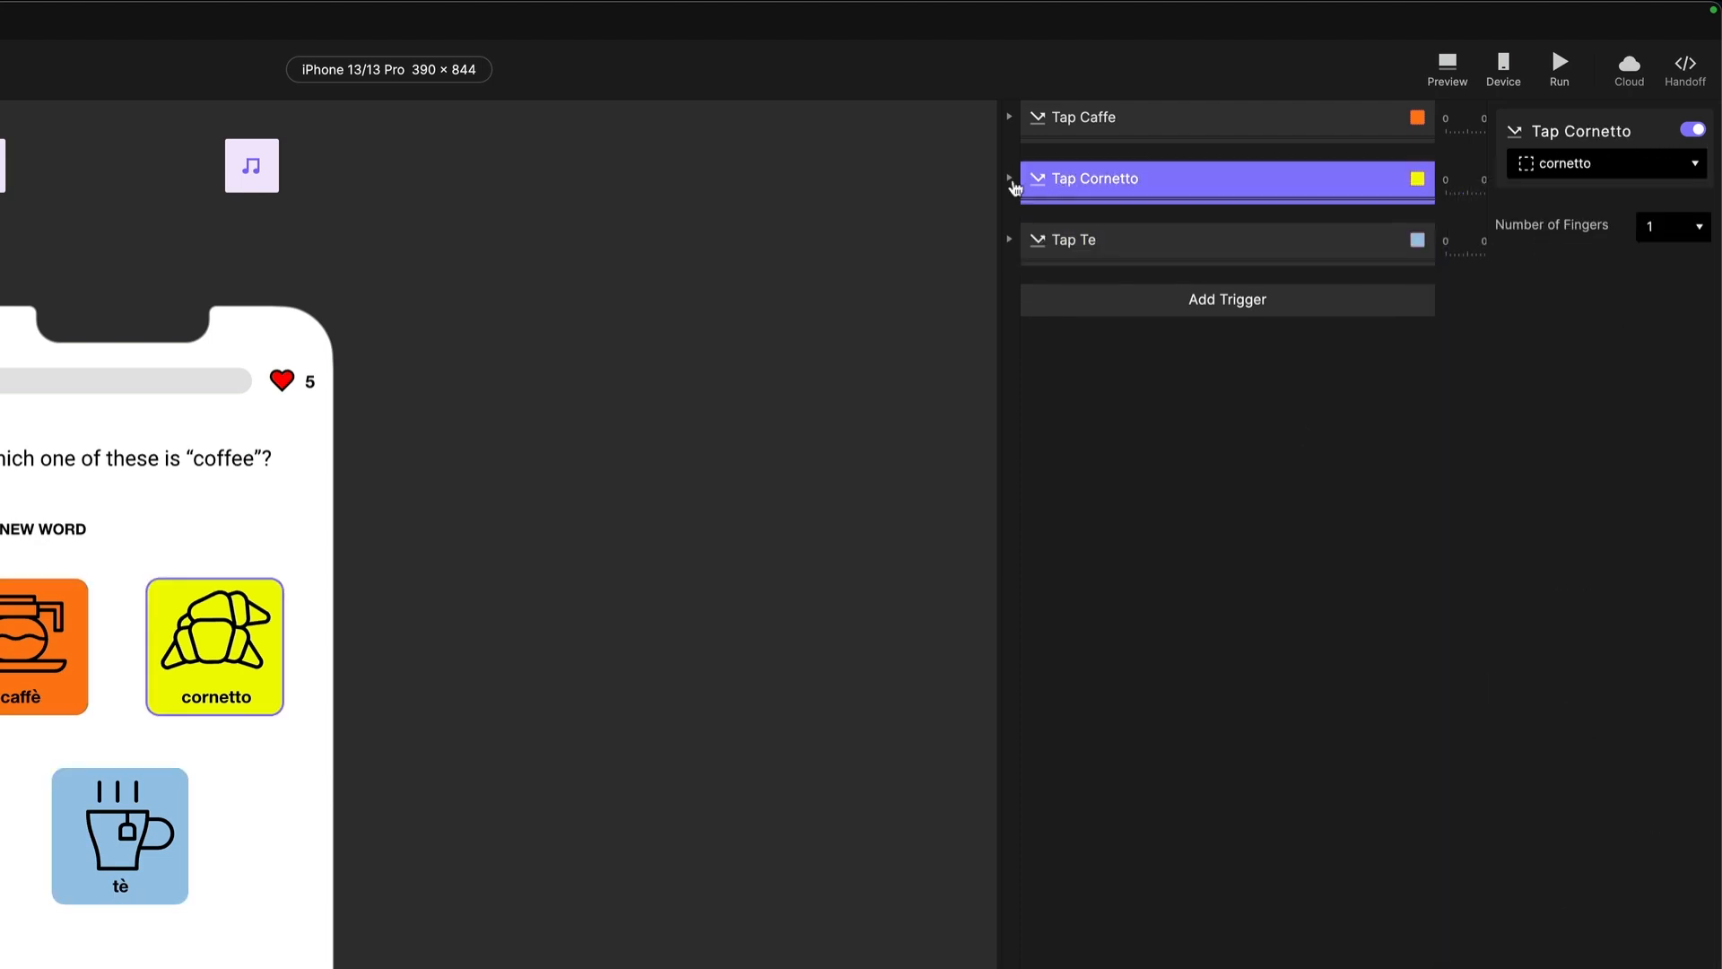
click(1009, 178)
click(1093, 216)
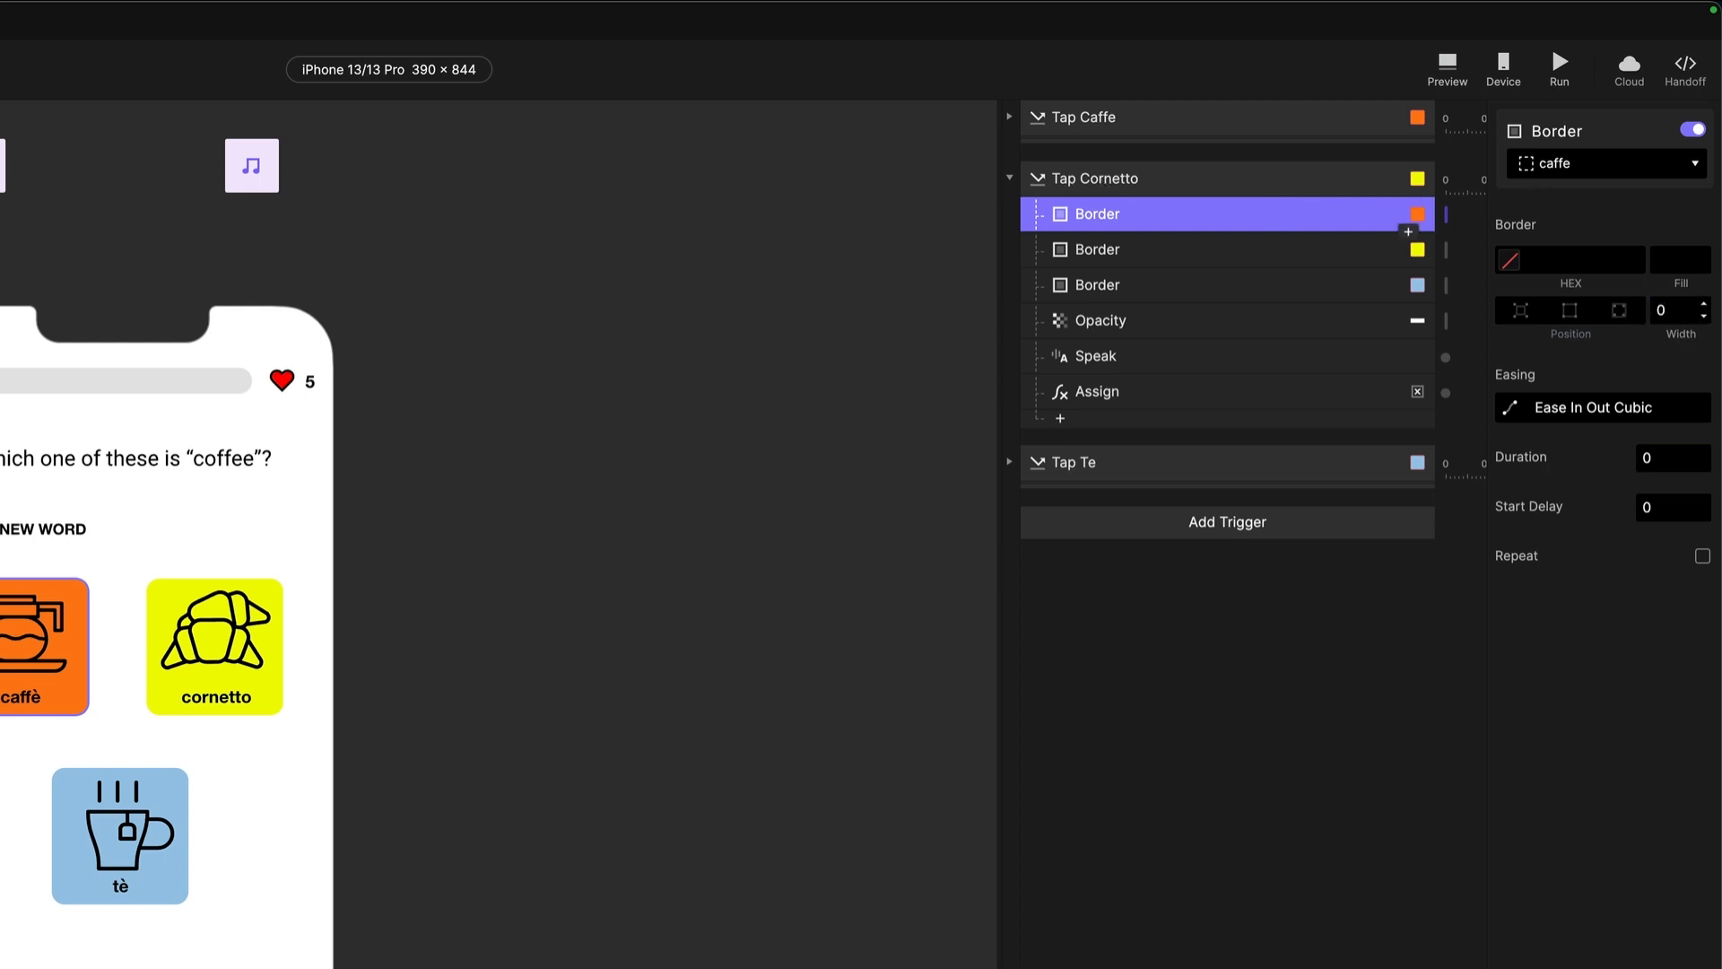
click(1098, 262)
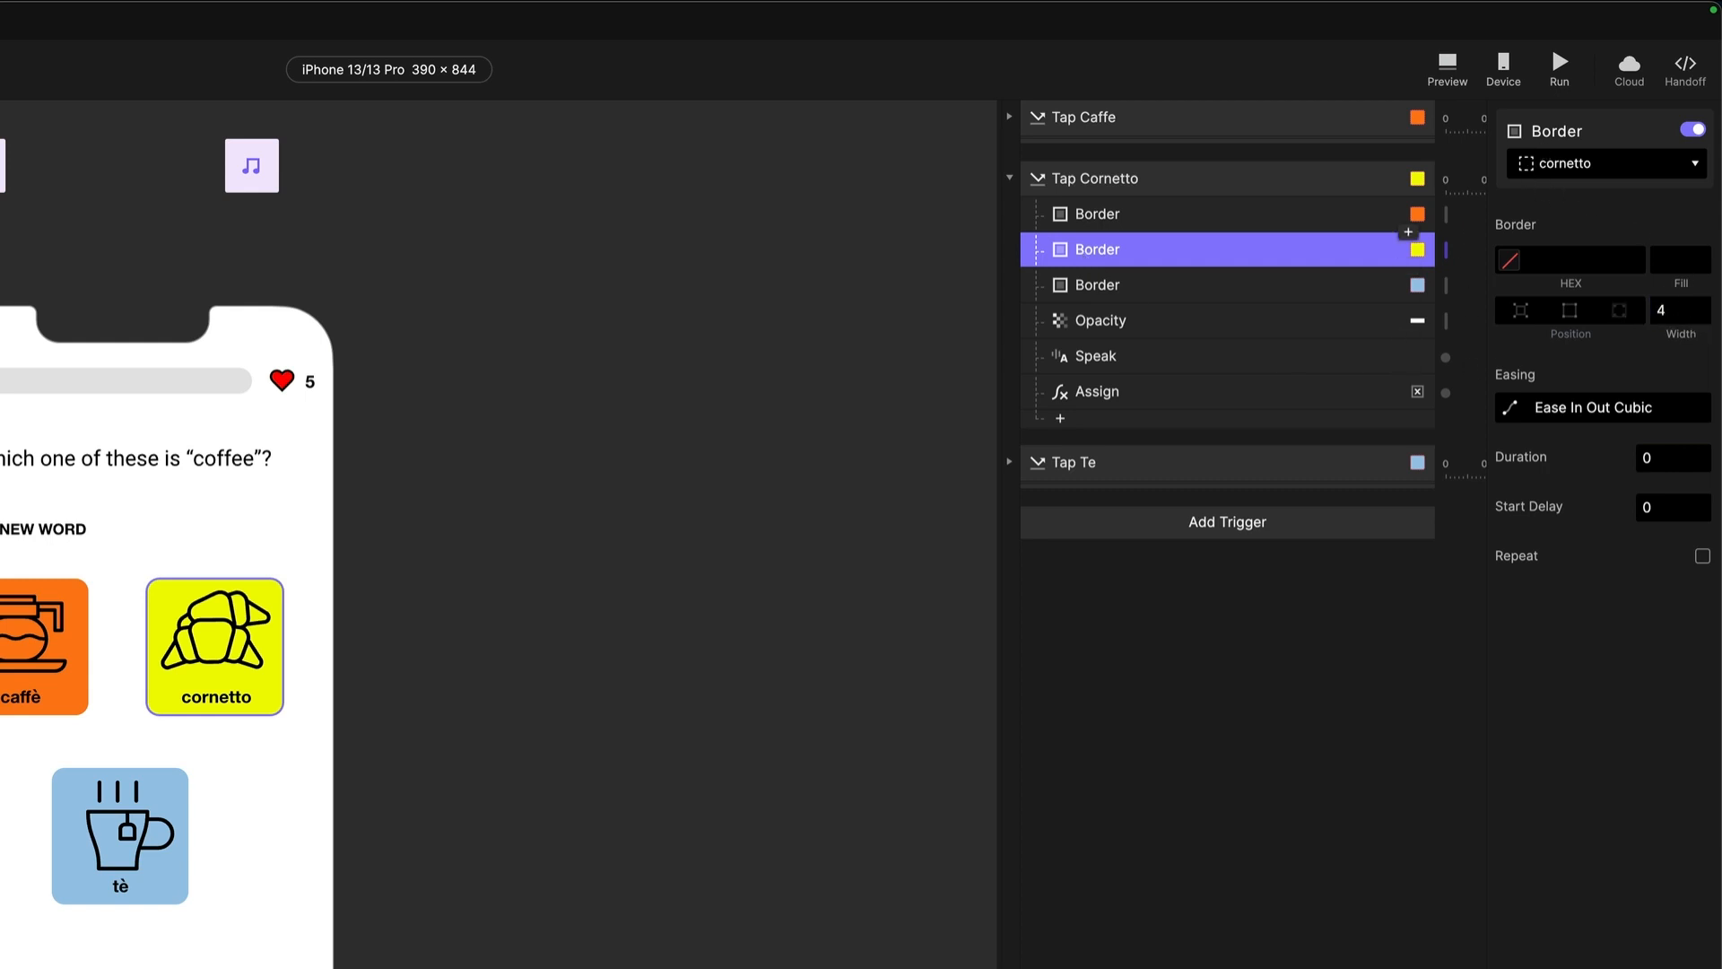
click(1102, 303)
click(1166, 325)
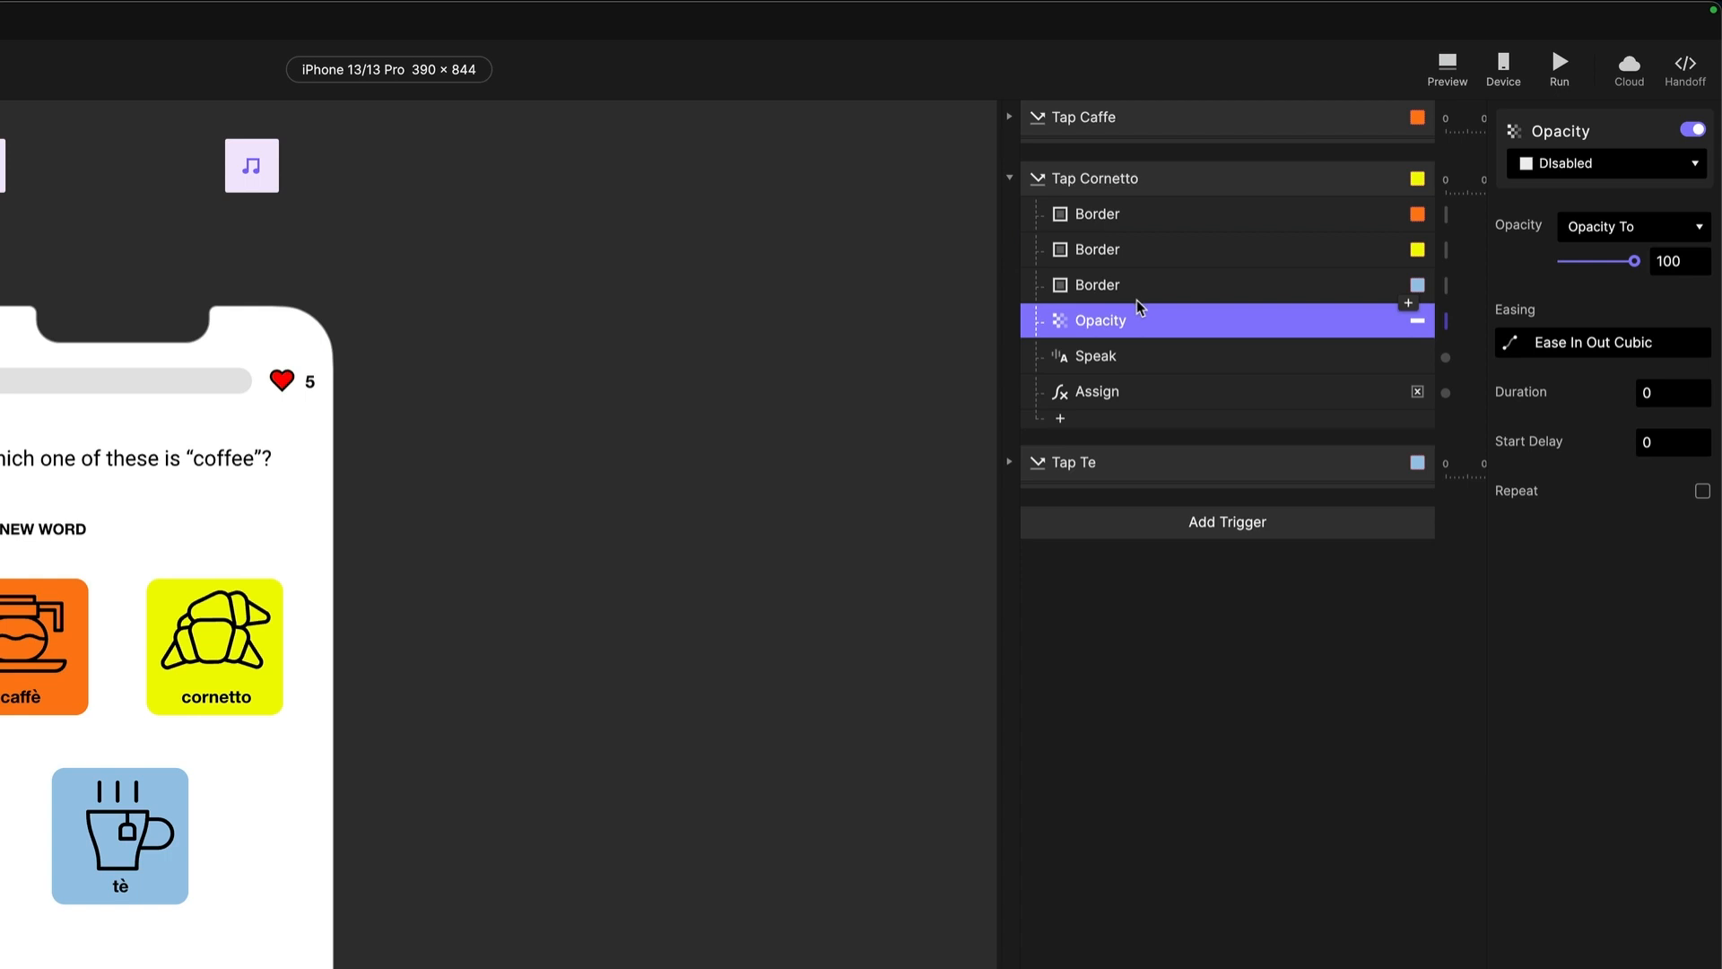
- Set Tap Cornetto's Speak response text to cornetto, keeping the voice as Male
click(1103, 357)
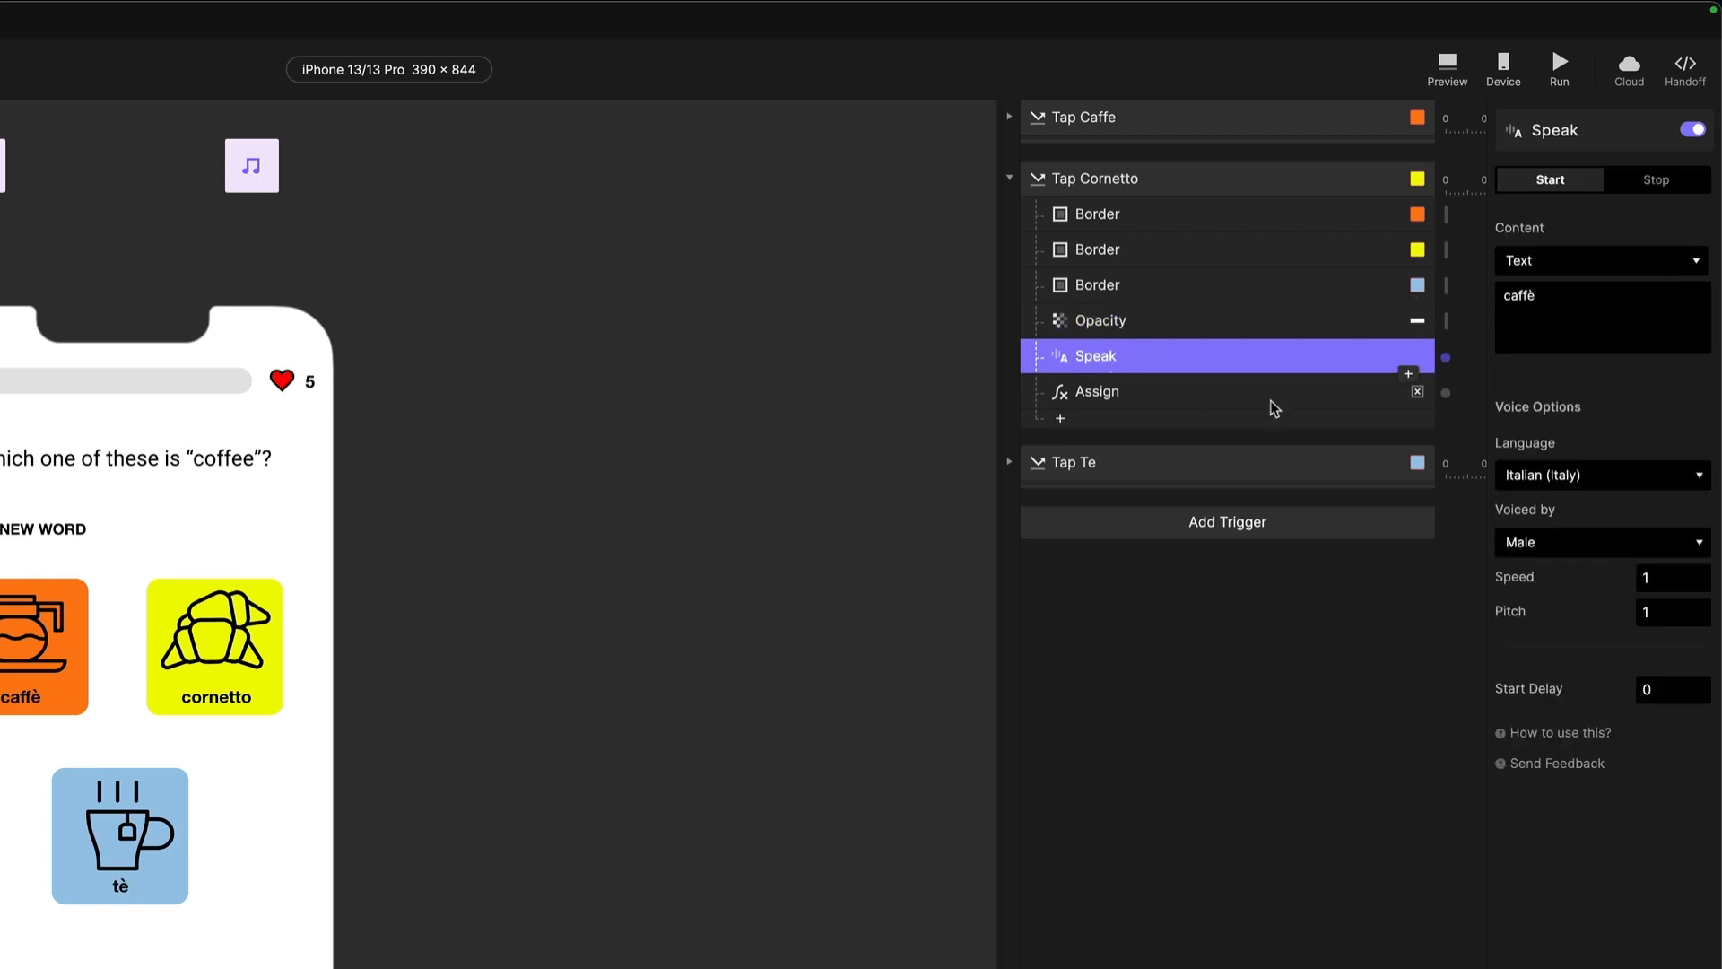
drag(1553, 306, 1486, 298)
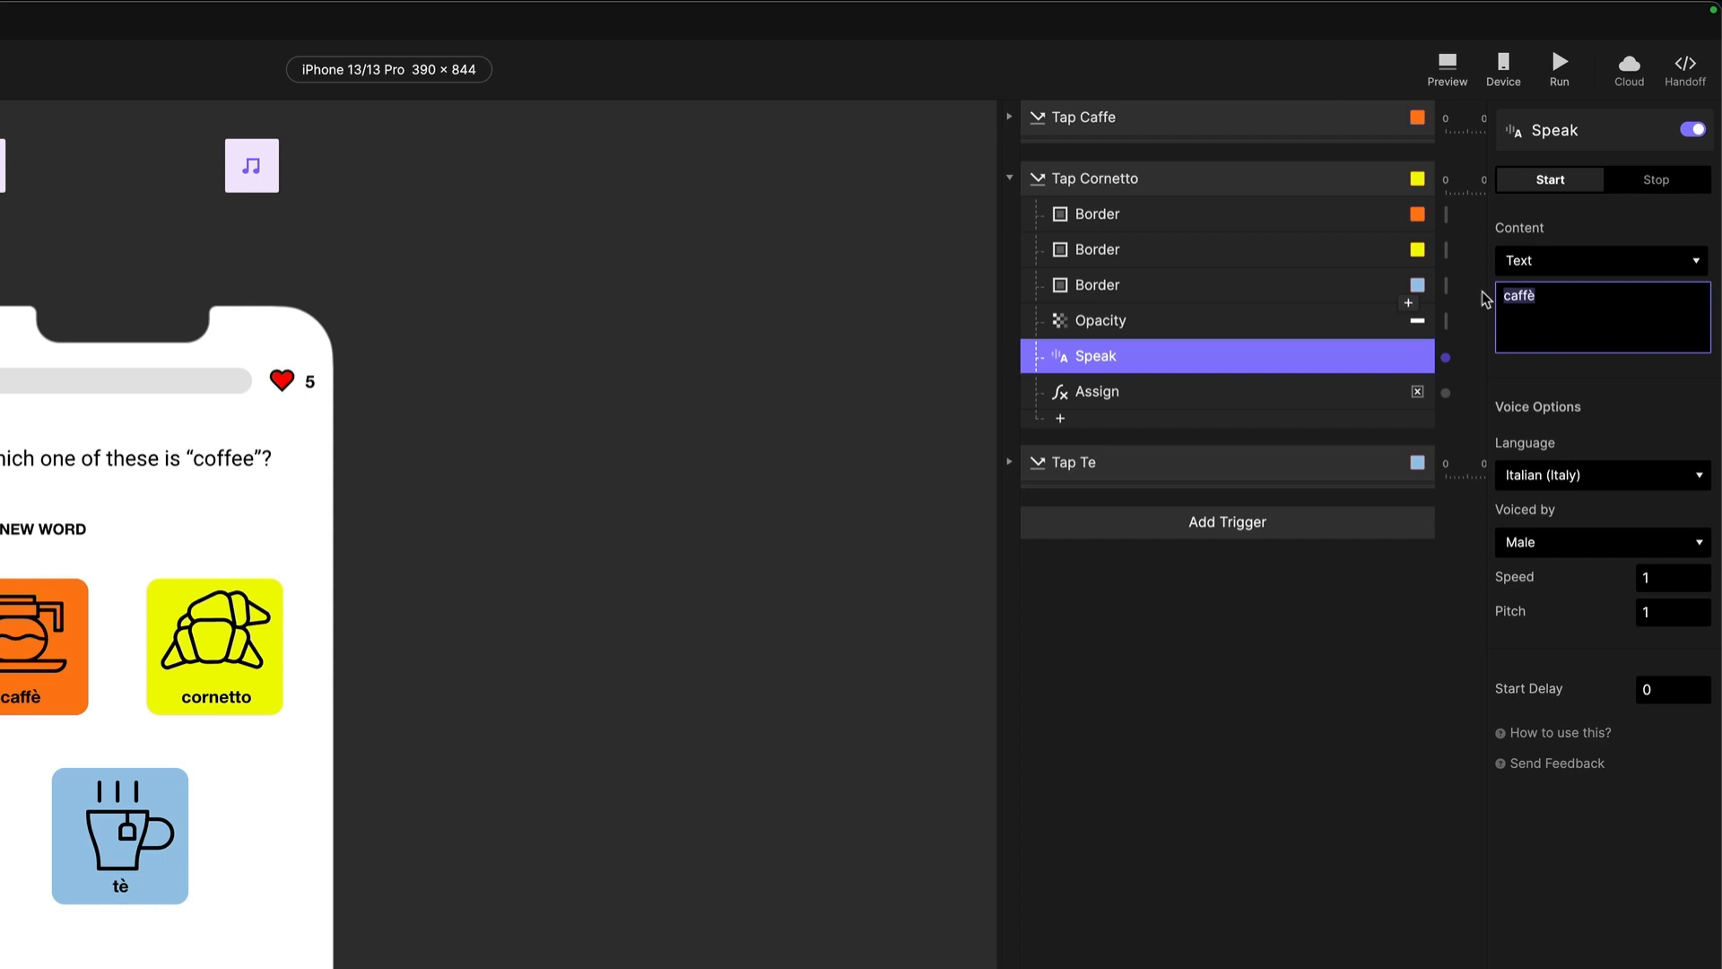
text(cornetto)
click(1546, 544)
click(1545, 545)
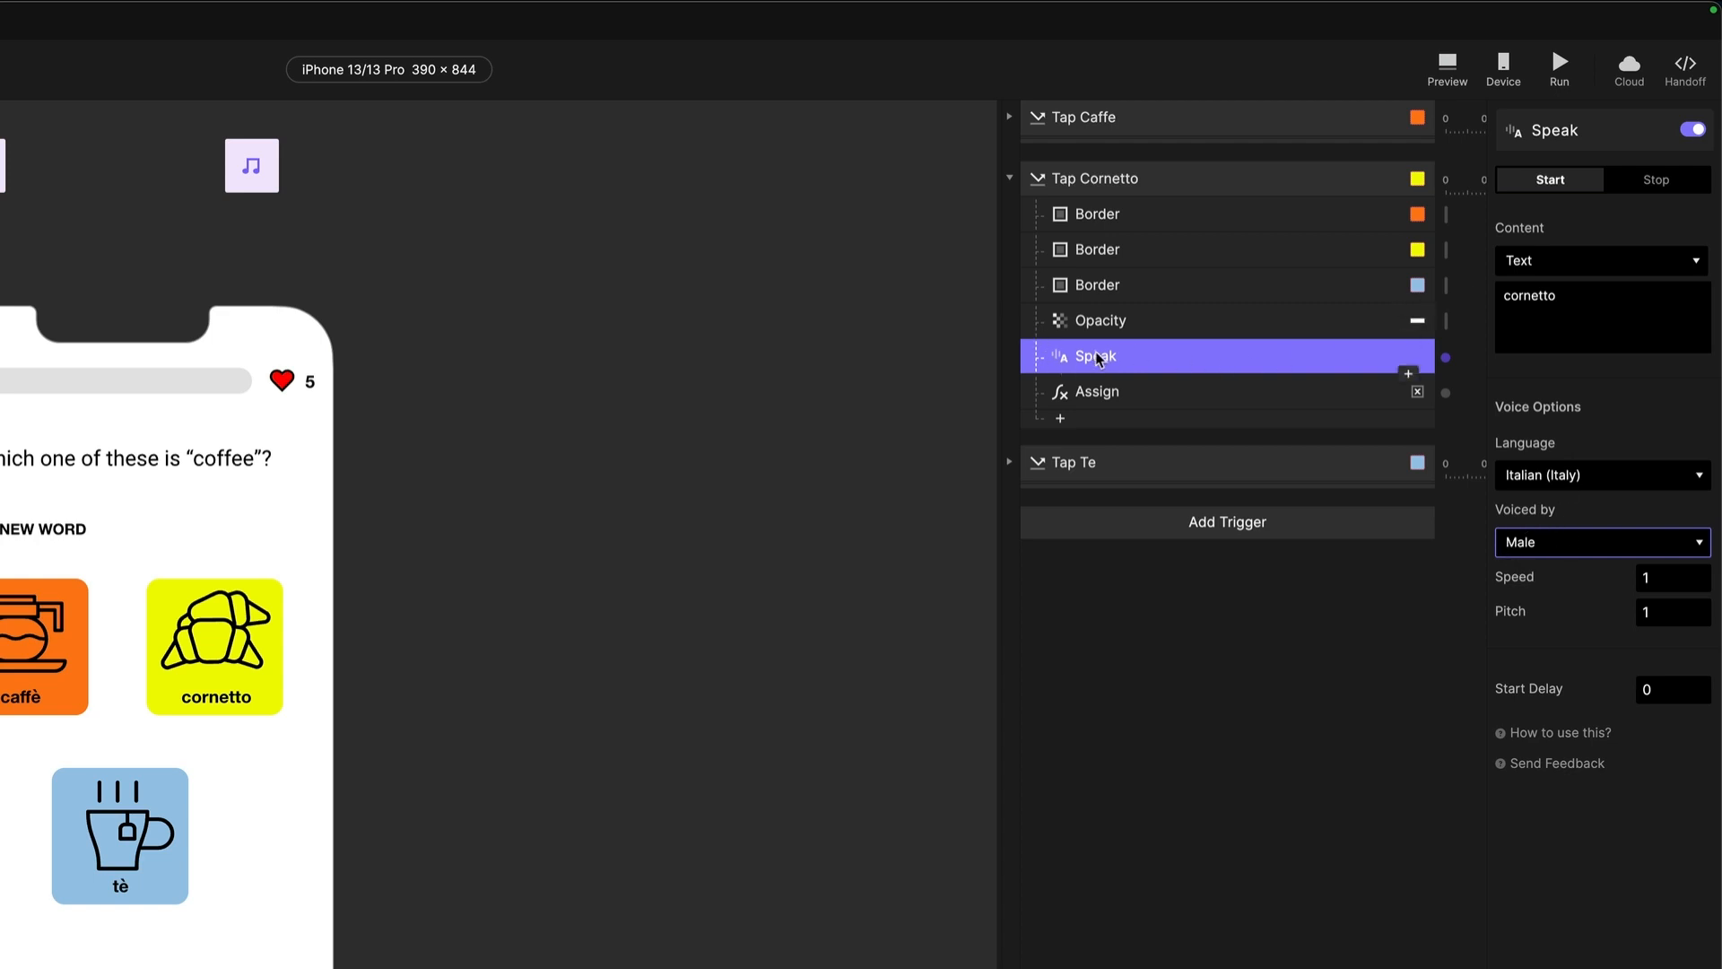
- Set Tap Cornetto's Assign formula to "cornetto" in quotation marks and collapse the trigger
click(1081, 392)
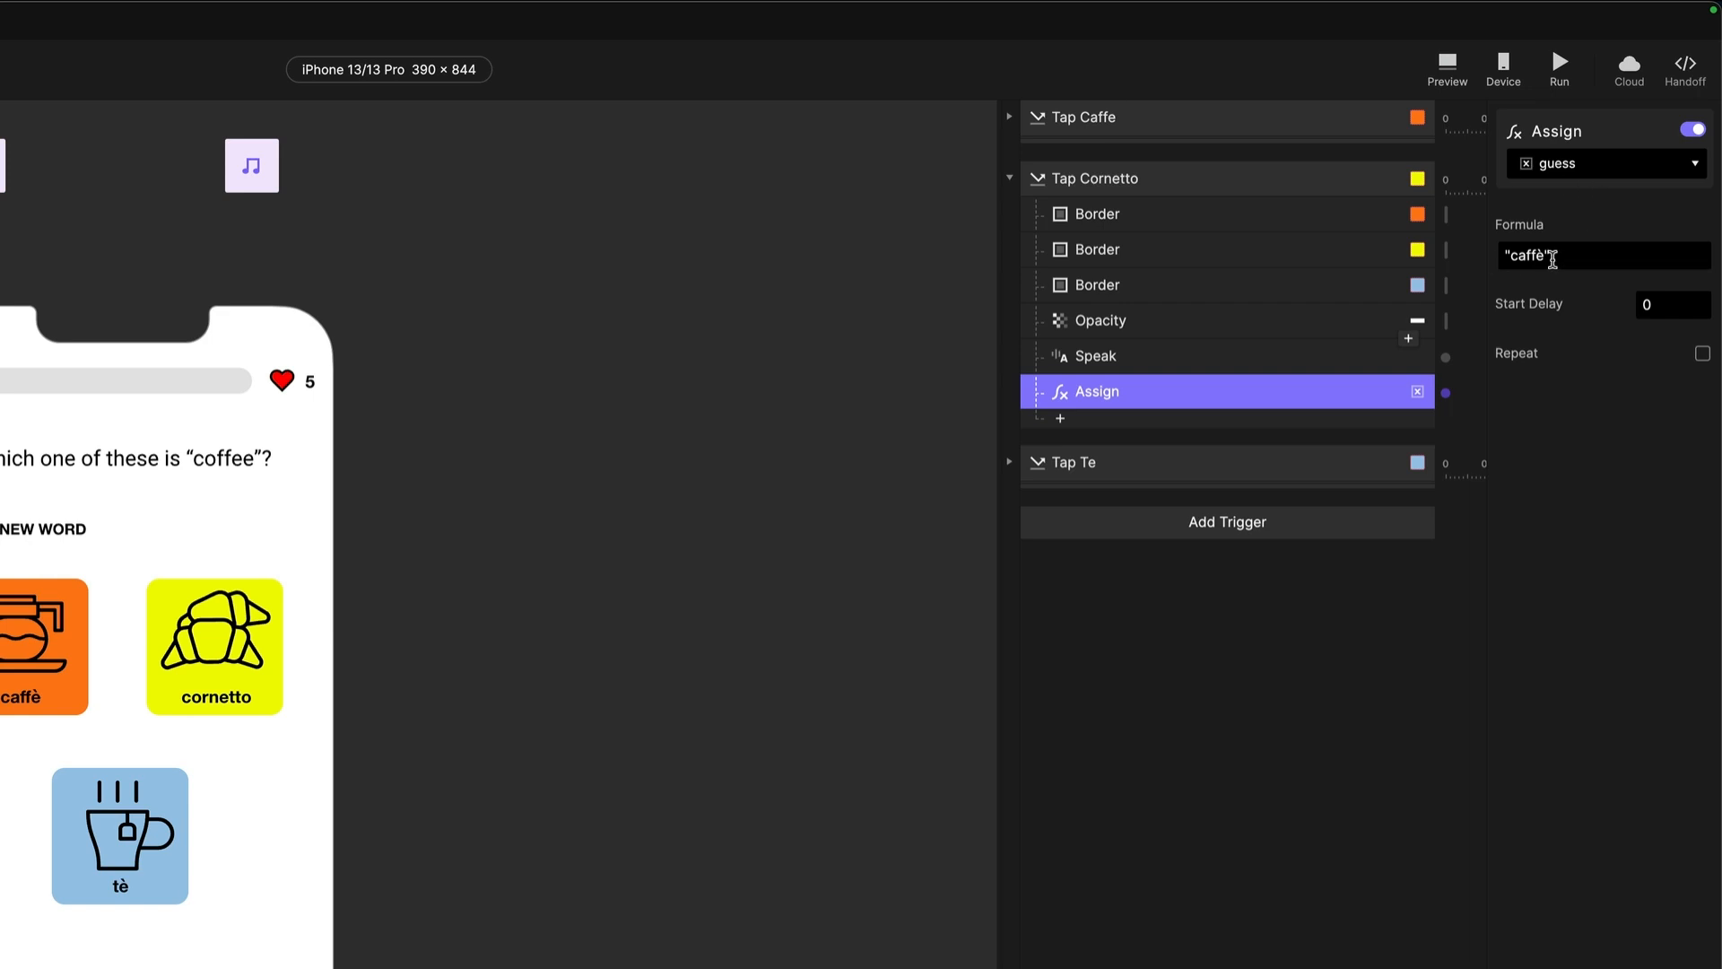
drag(1545, 258, 1510, 259)
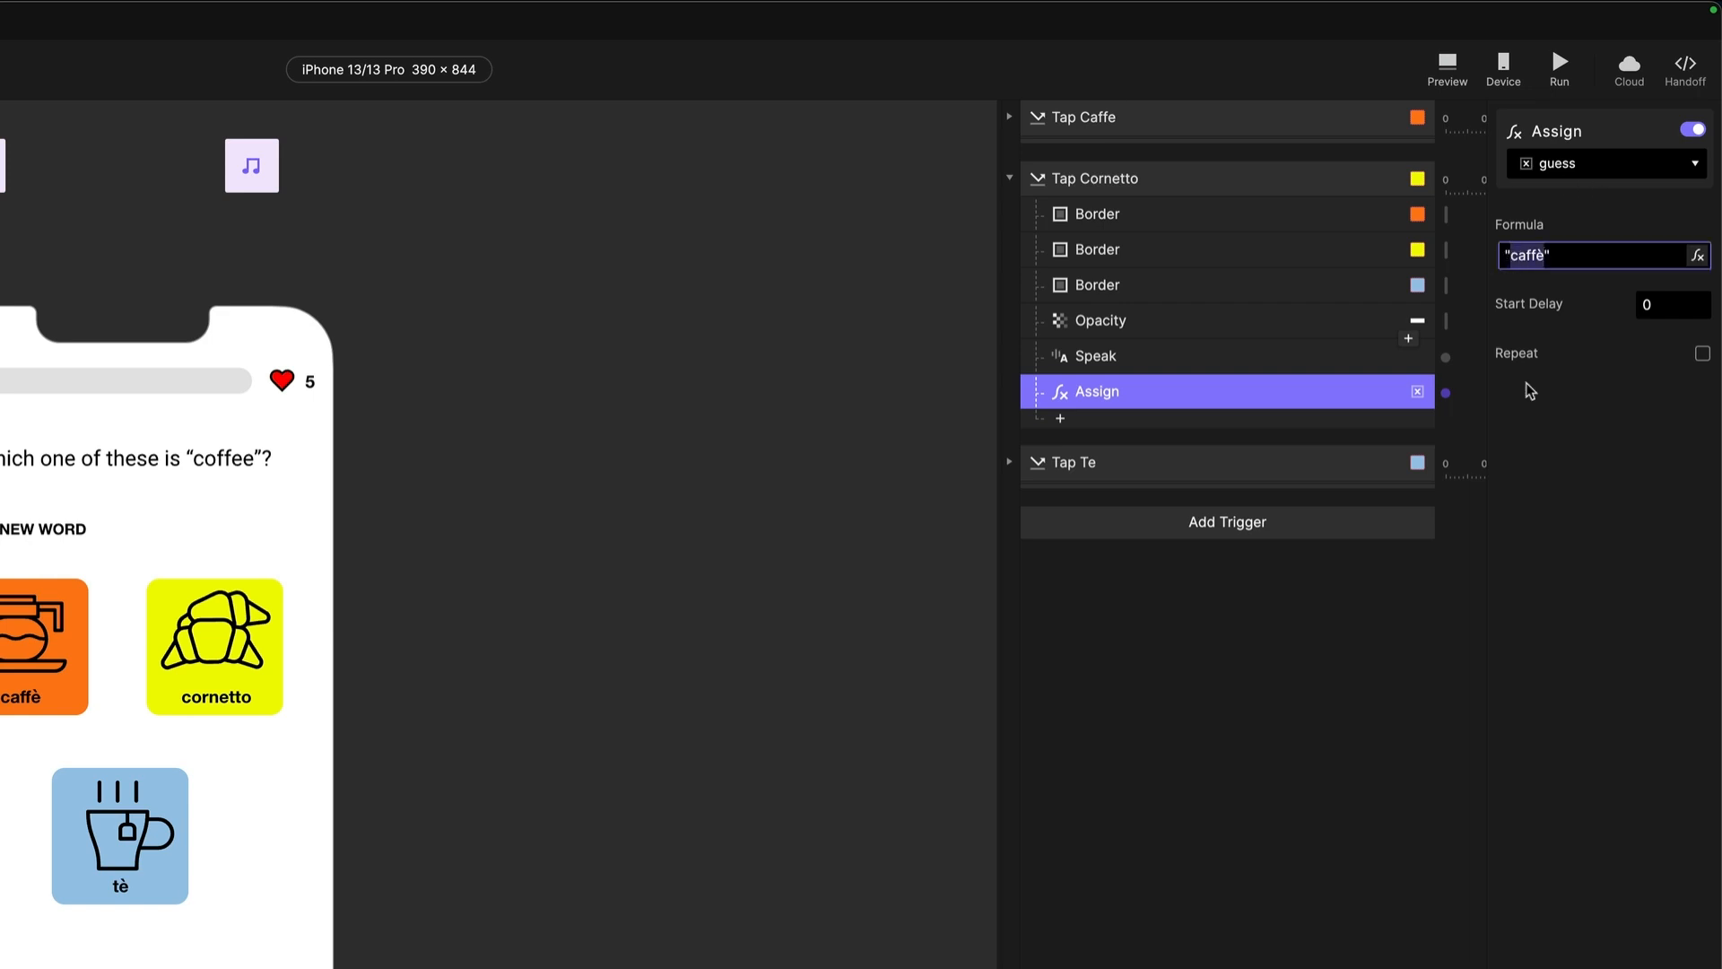
text(cornetto)
key(Return)
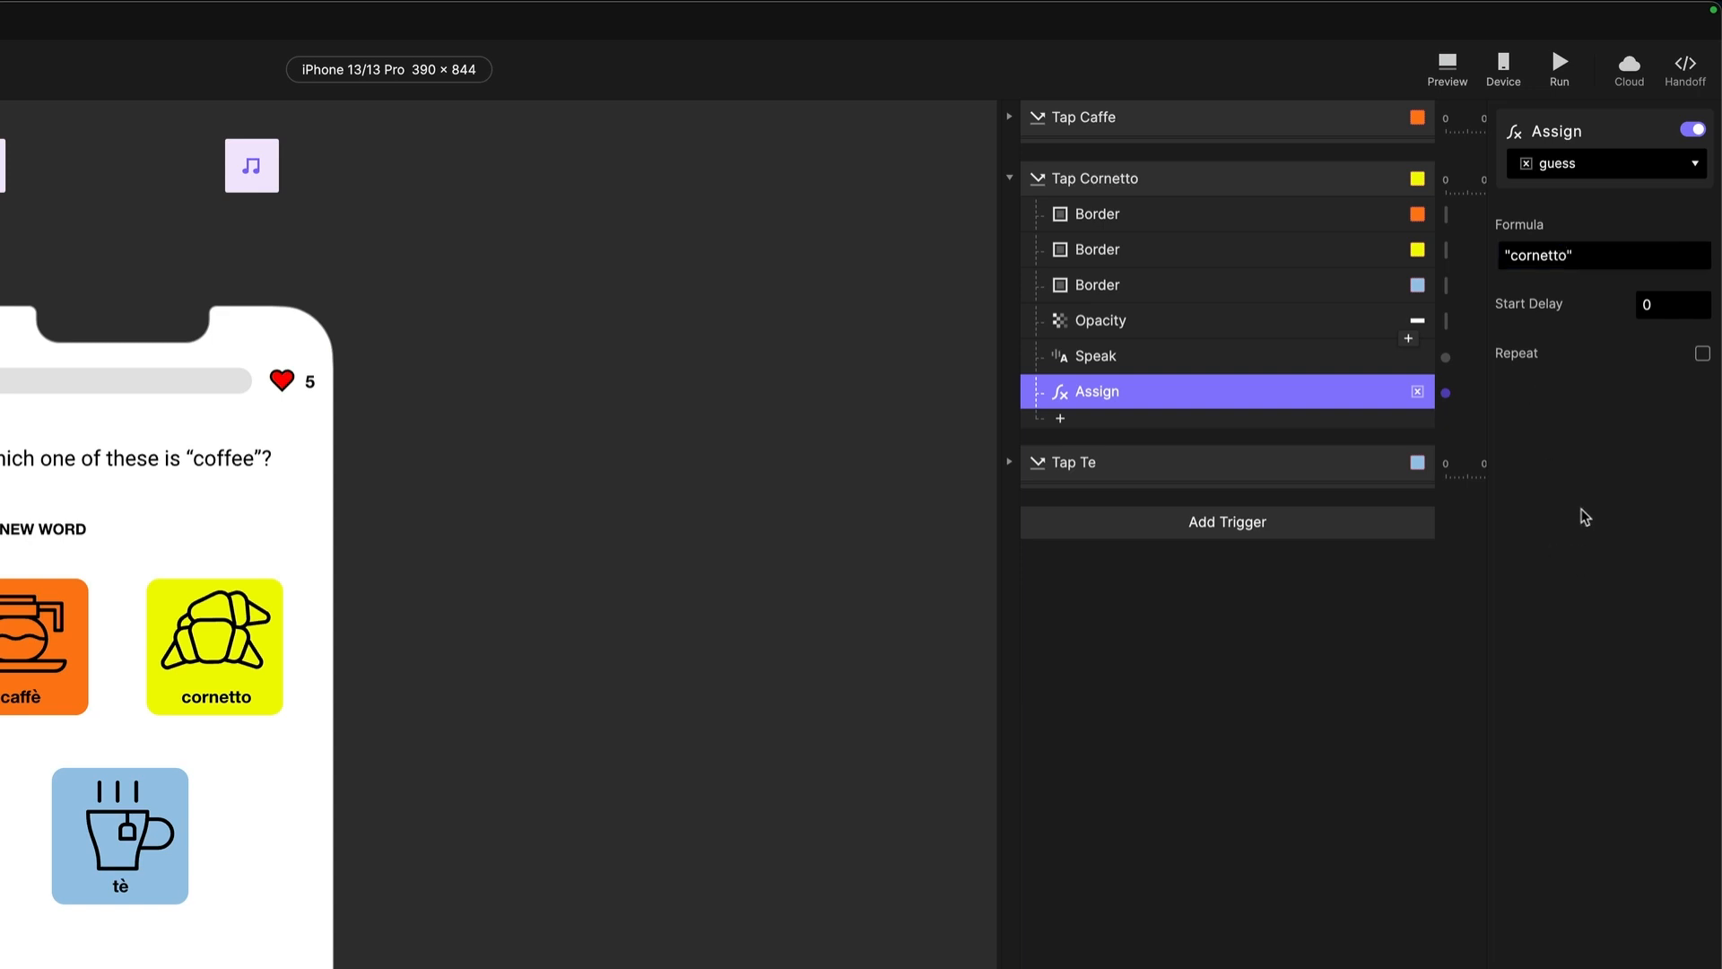
click(1011, 178)
- Expand the Tap Te trigger and set its caffe Border response's width to 0
click(1030, 247)
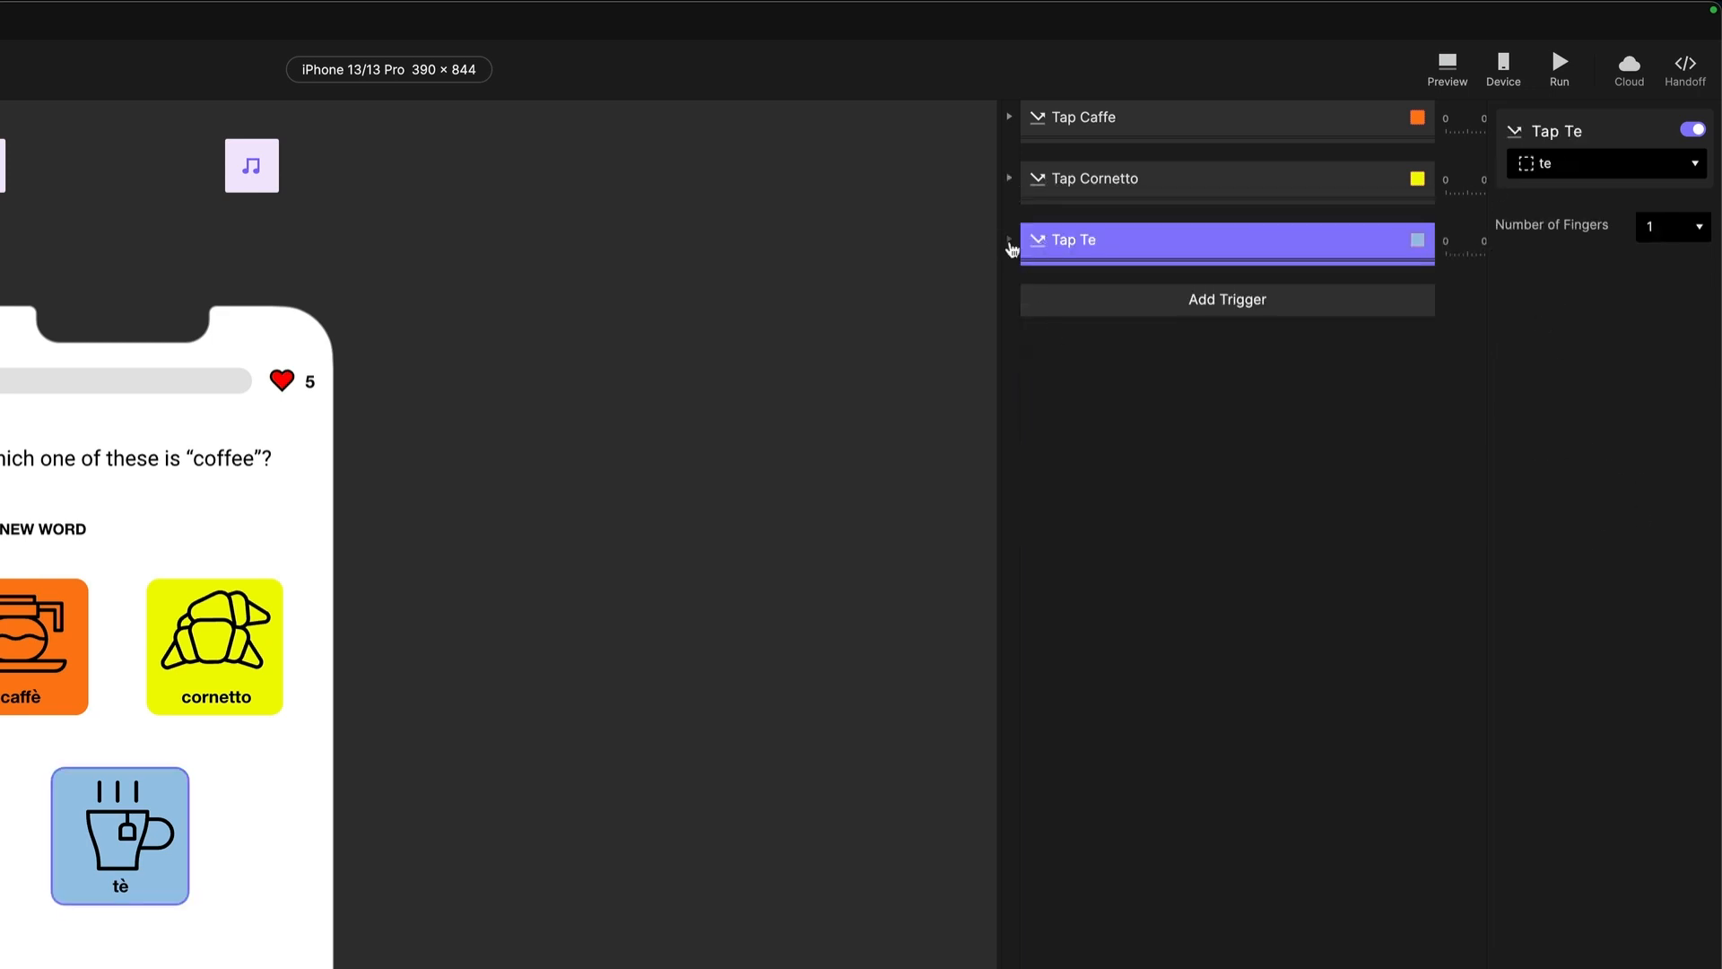
click(1010, 239)
click(1074, 177)
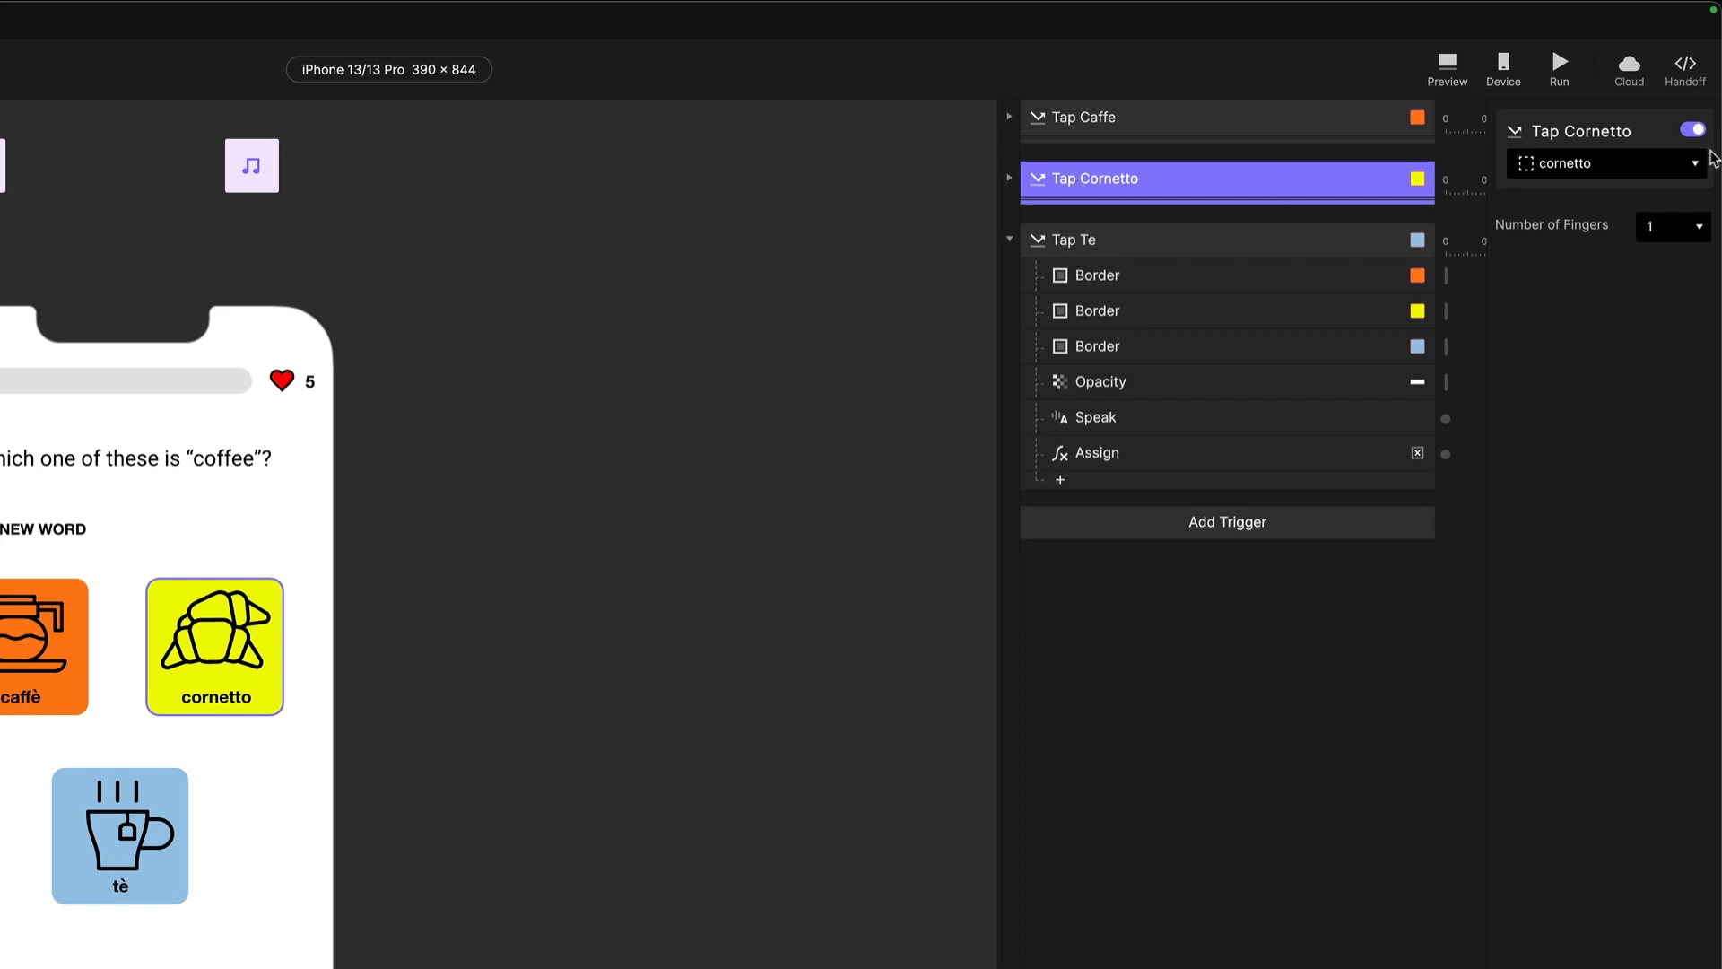
click(1058, 247)
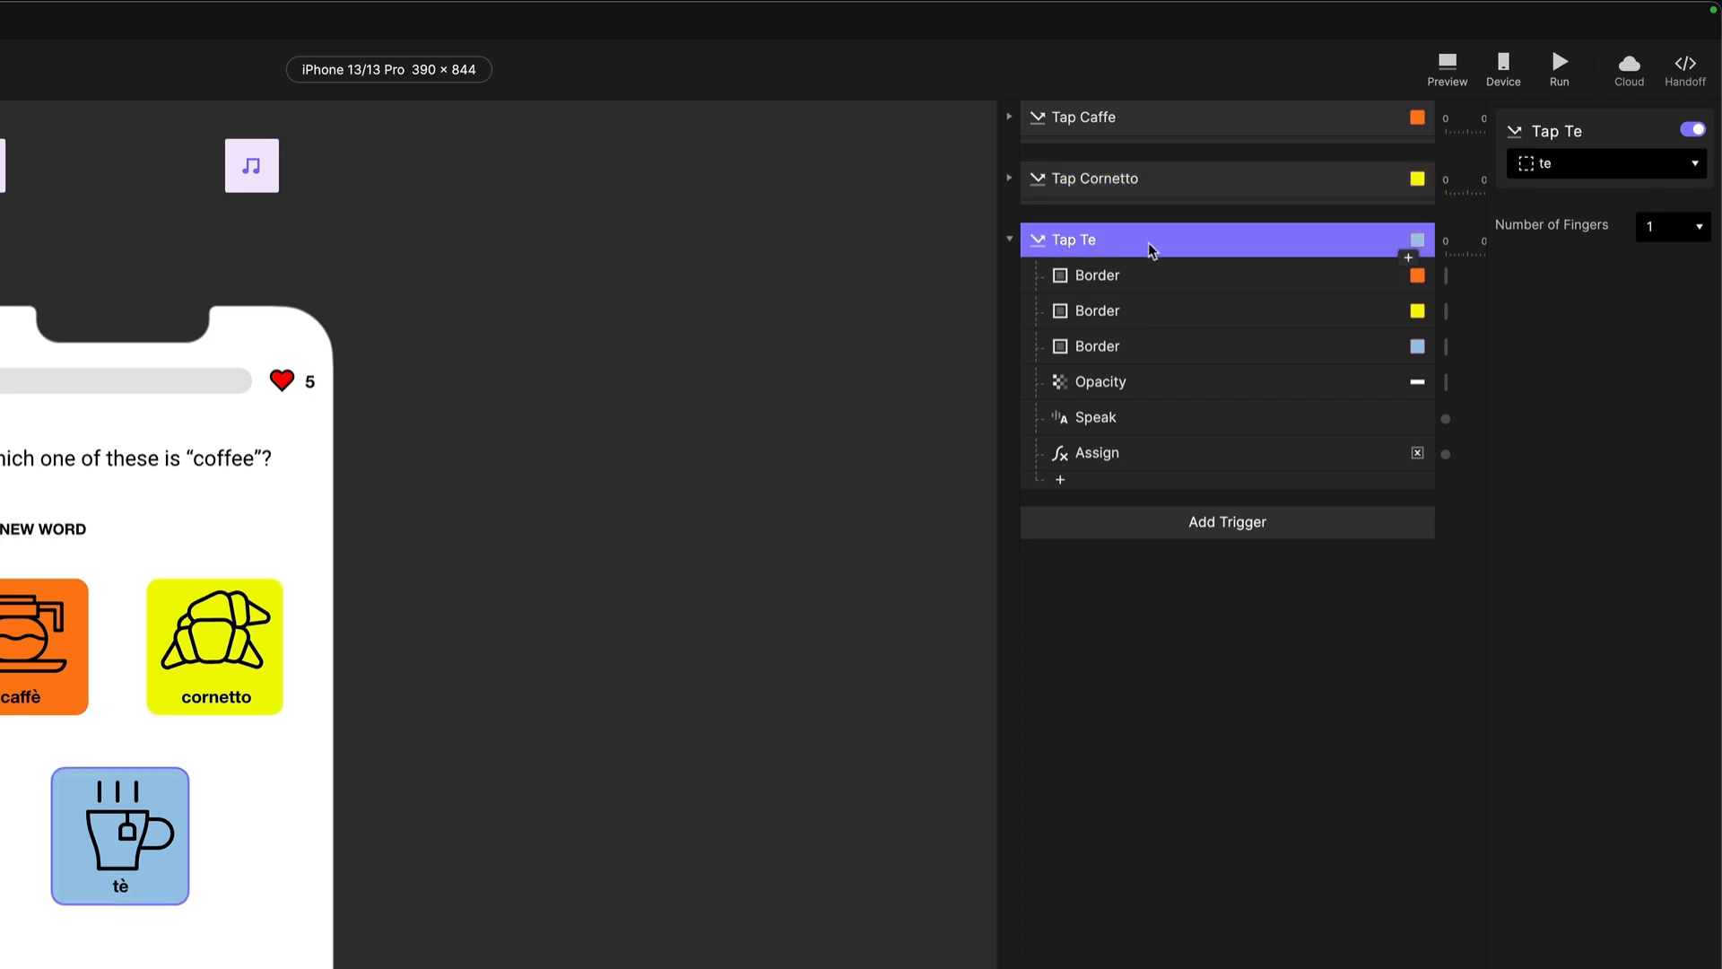
click(1087, 279)
click(1667, 313)
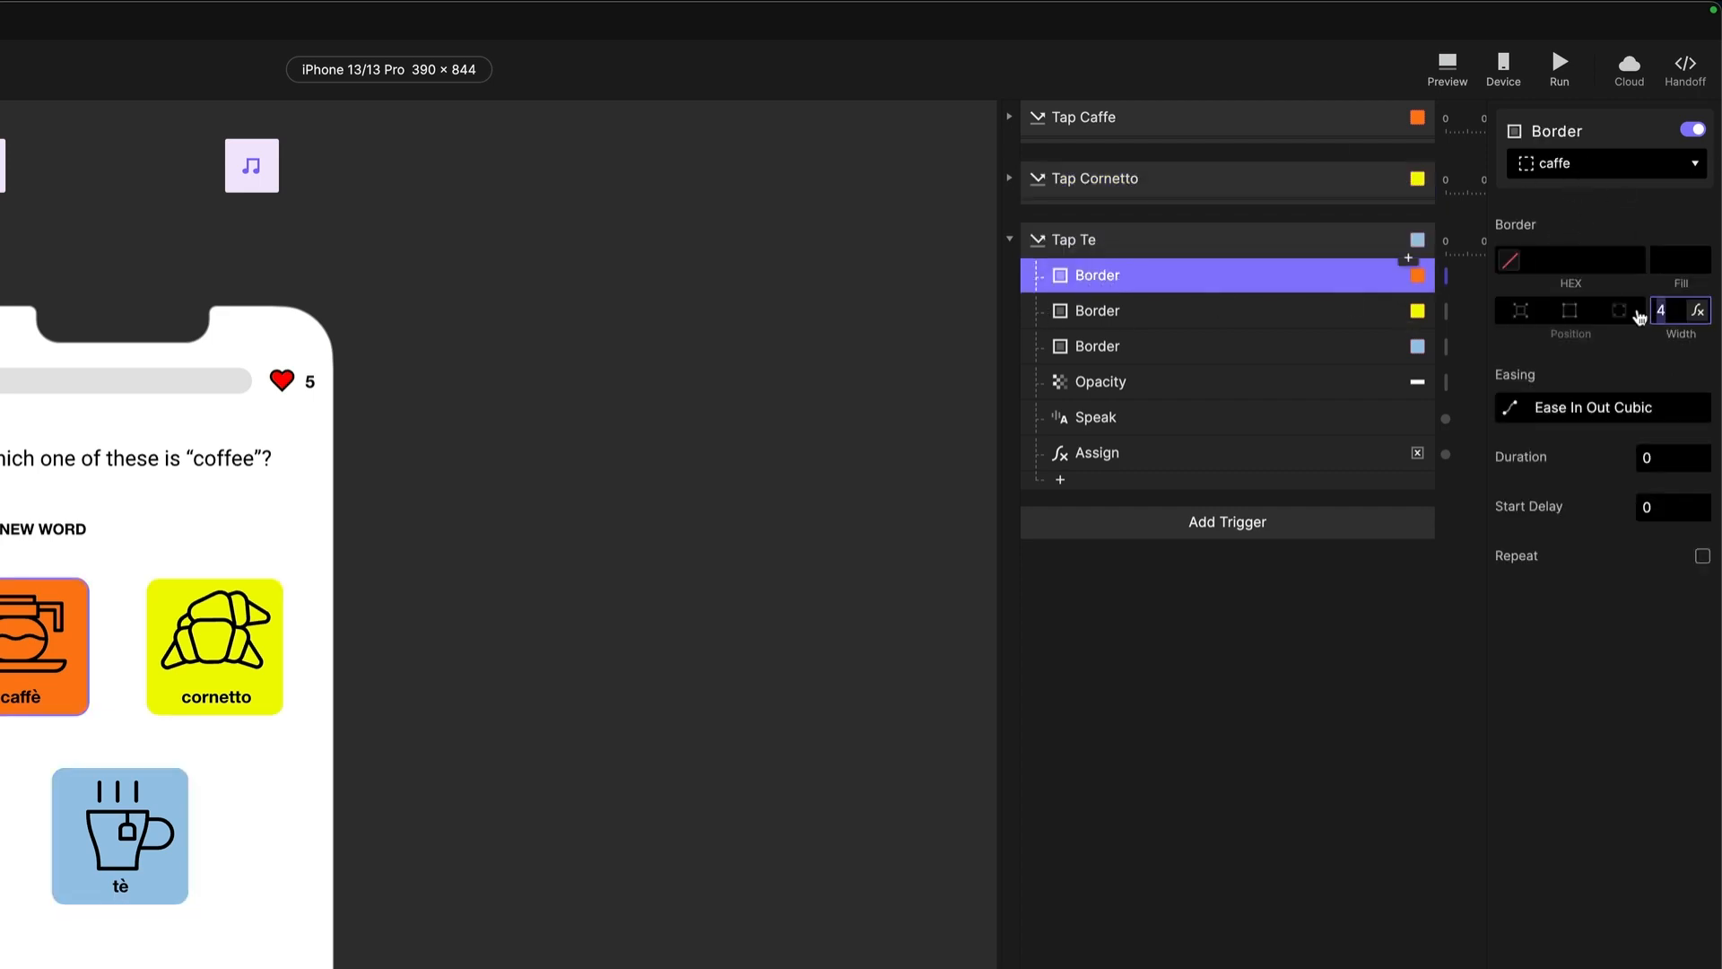
text(0)
key(Return)
- Under Tap Te, set the te Border response's width to 4
click(1119, 314)
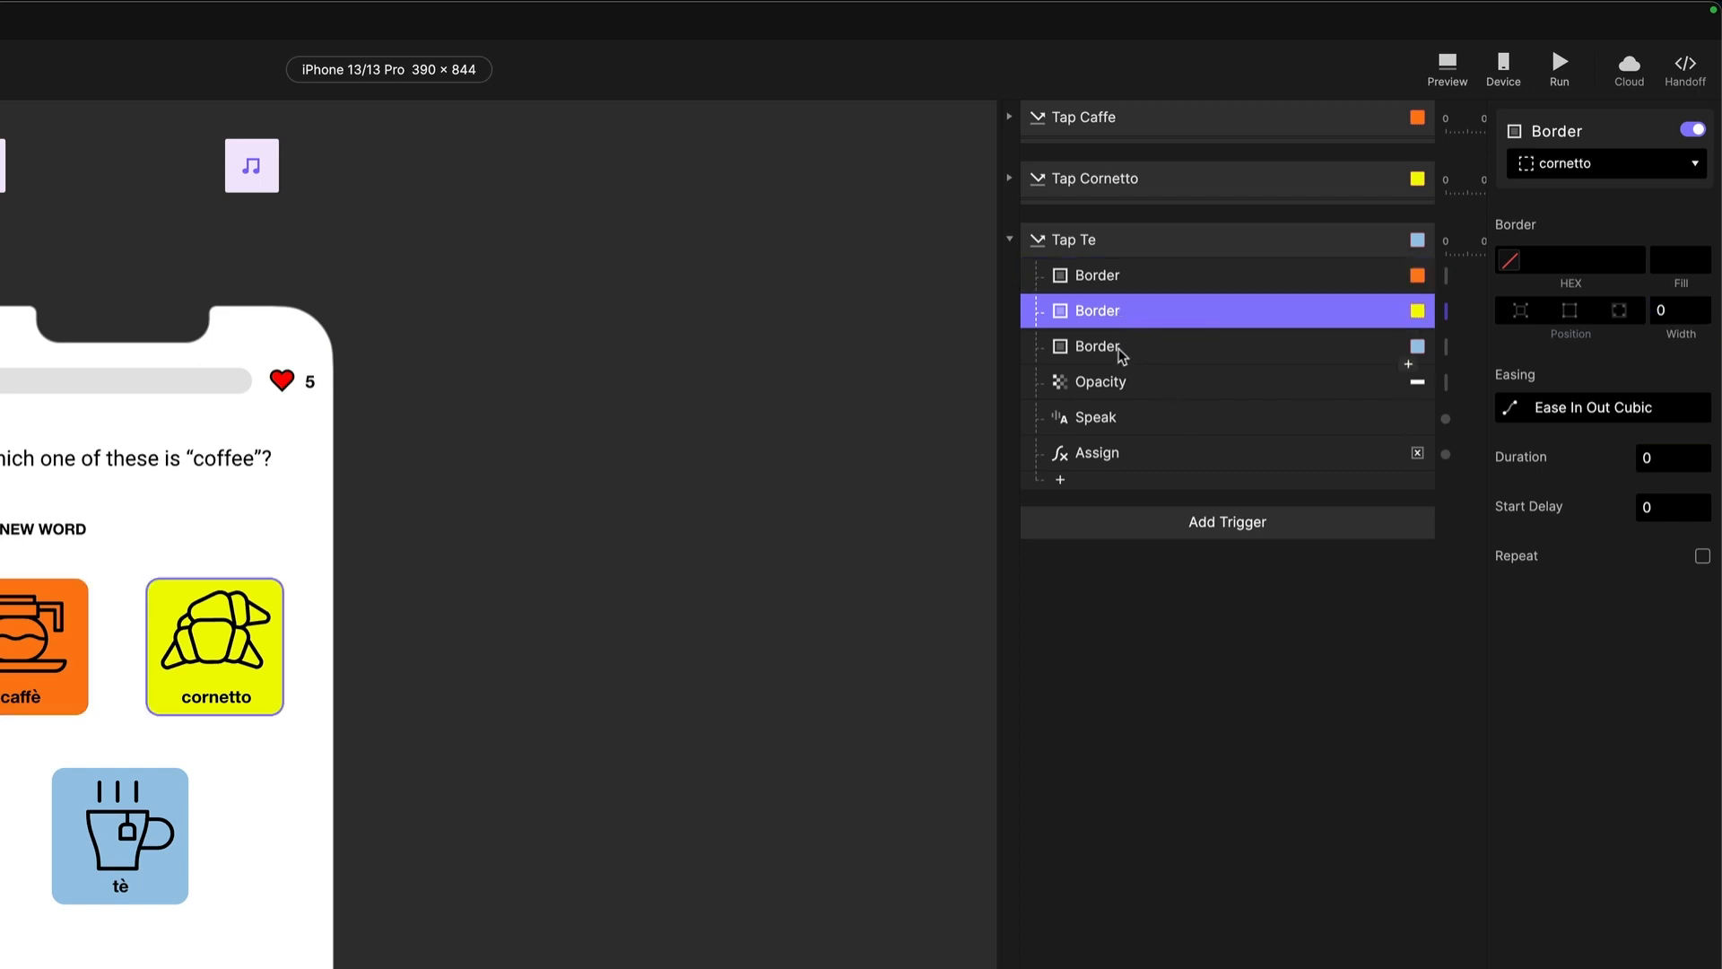
click(1122, 348)
click(1665, 313)
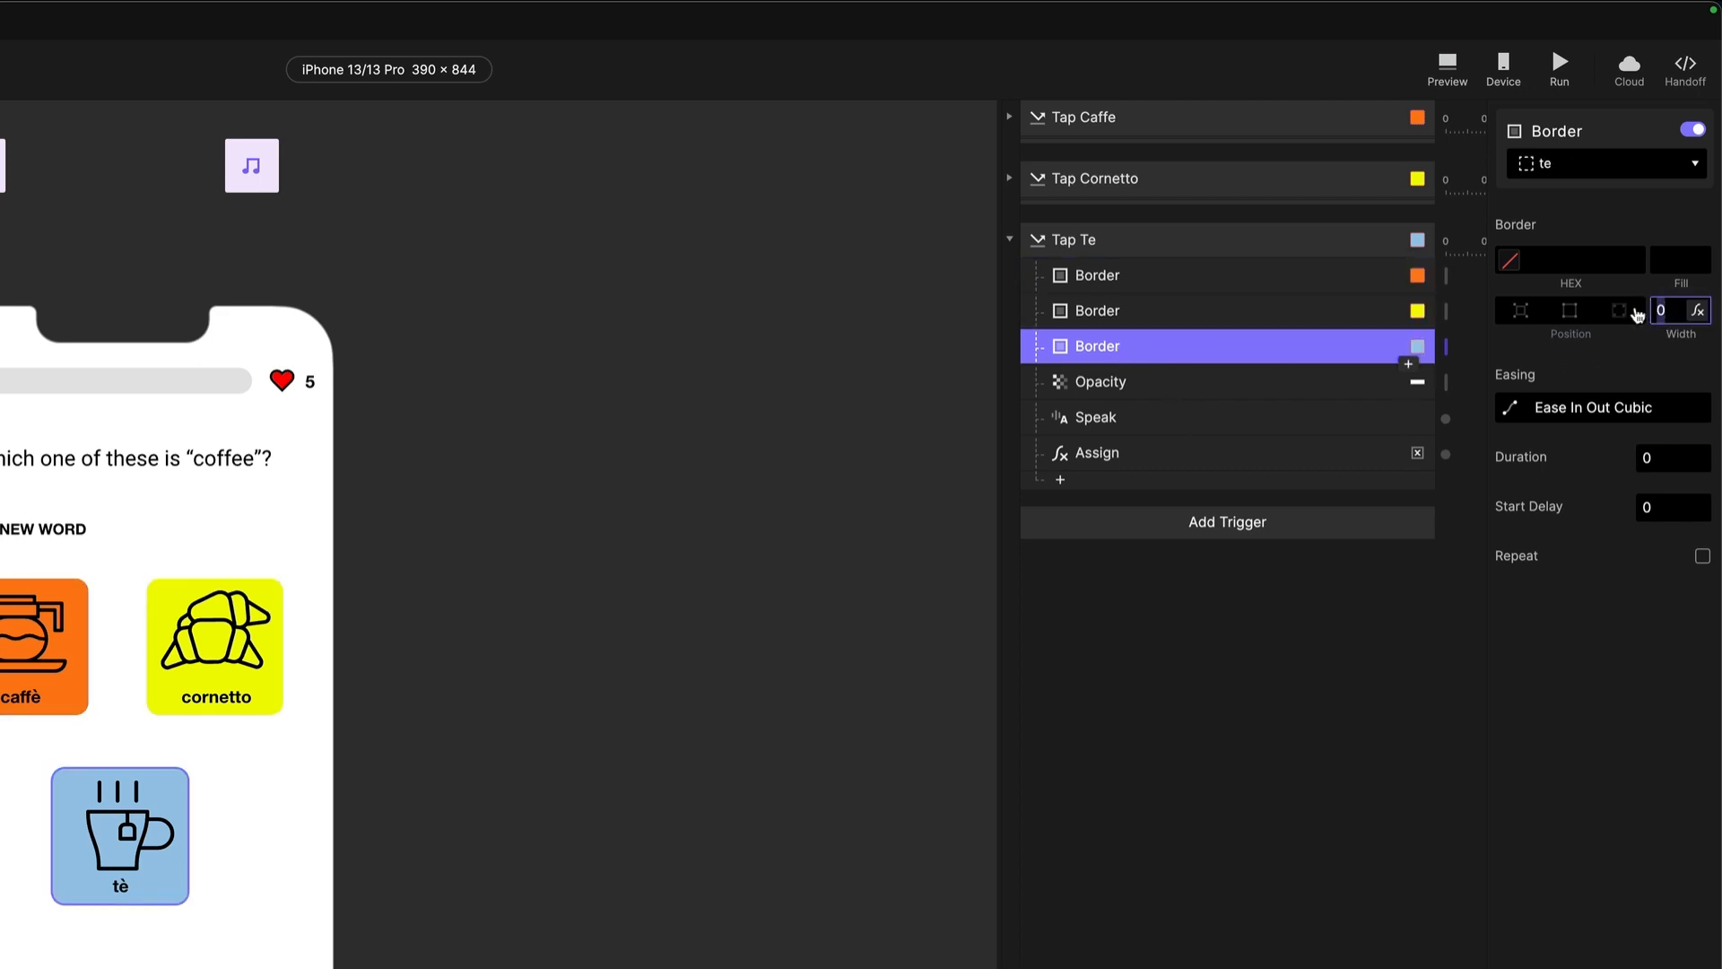
text(4)
key(Return)
click(1096, 384)
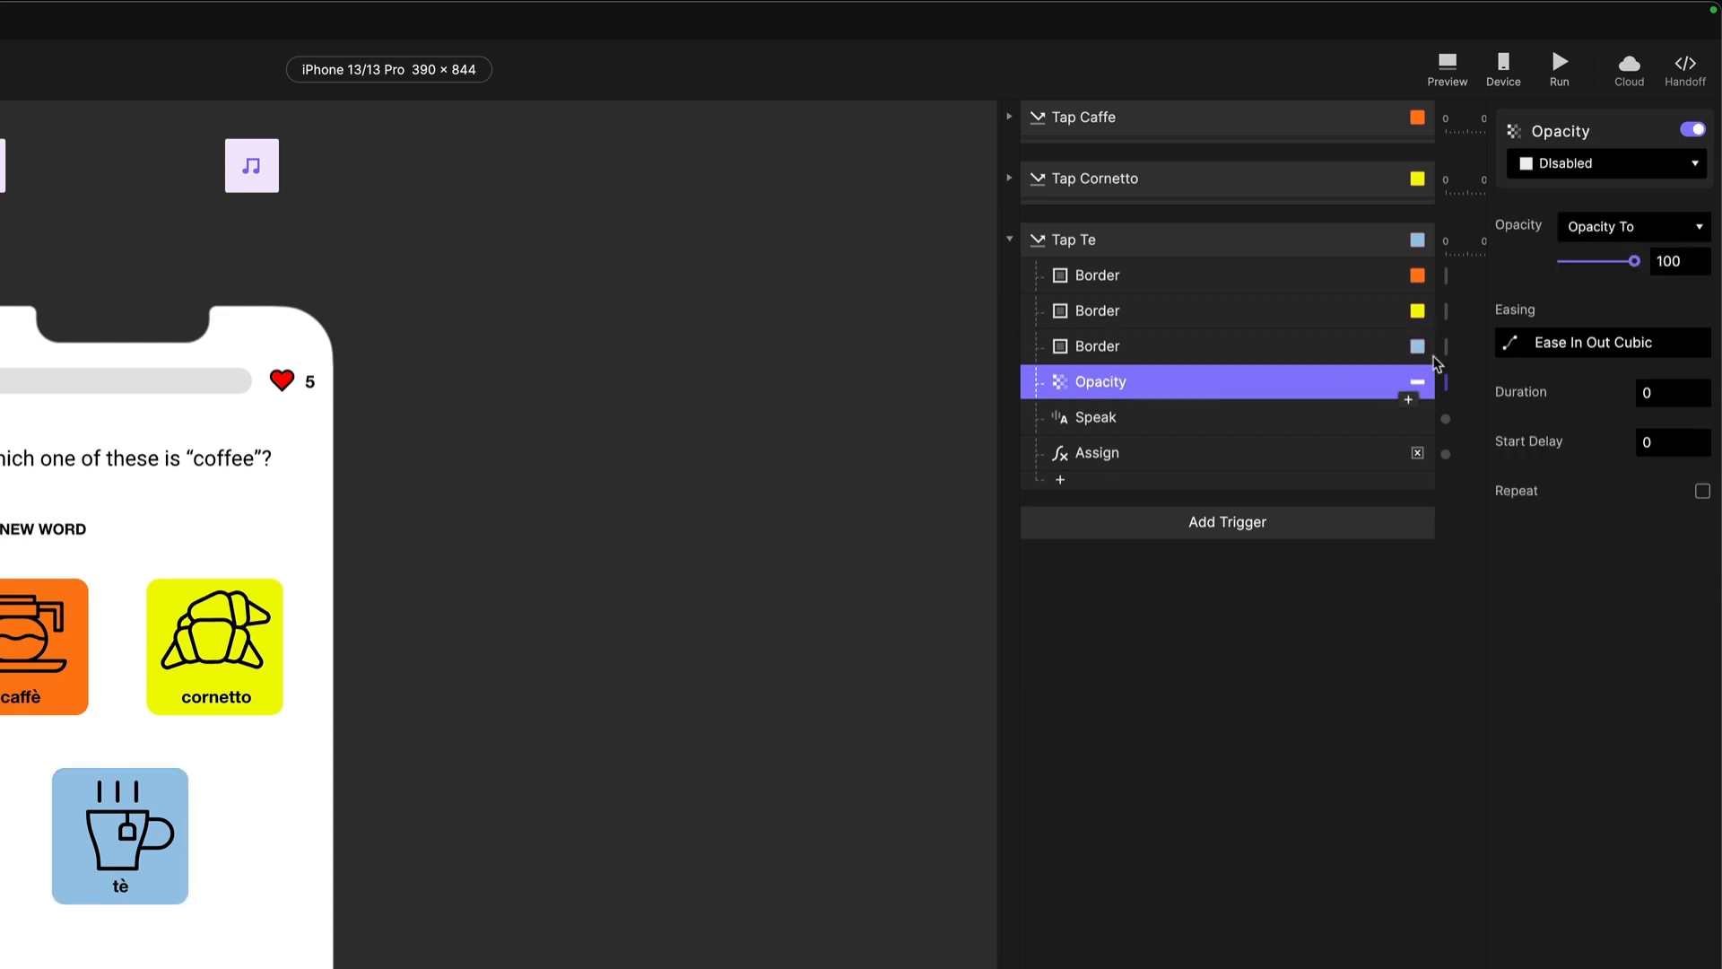
- Set Tap Te's Speak response text to tè
click(1094, 418)
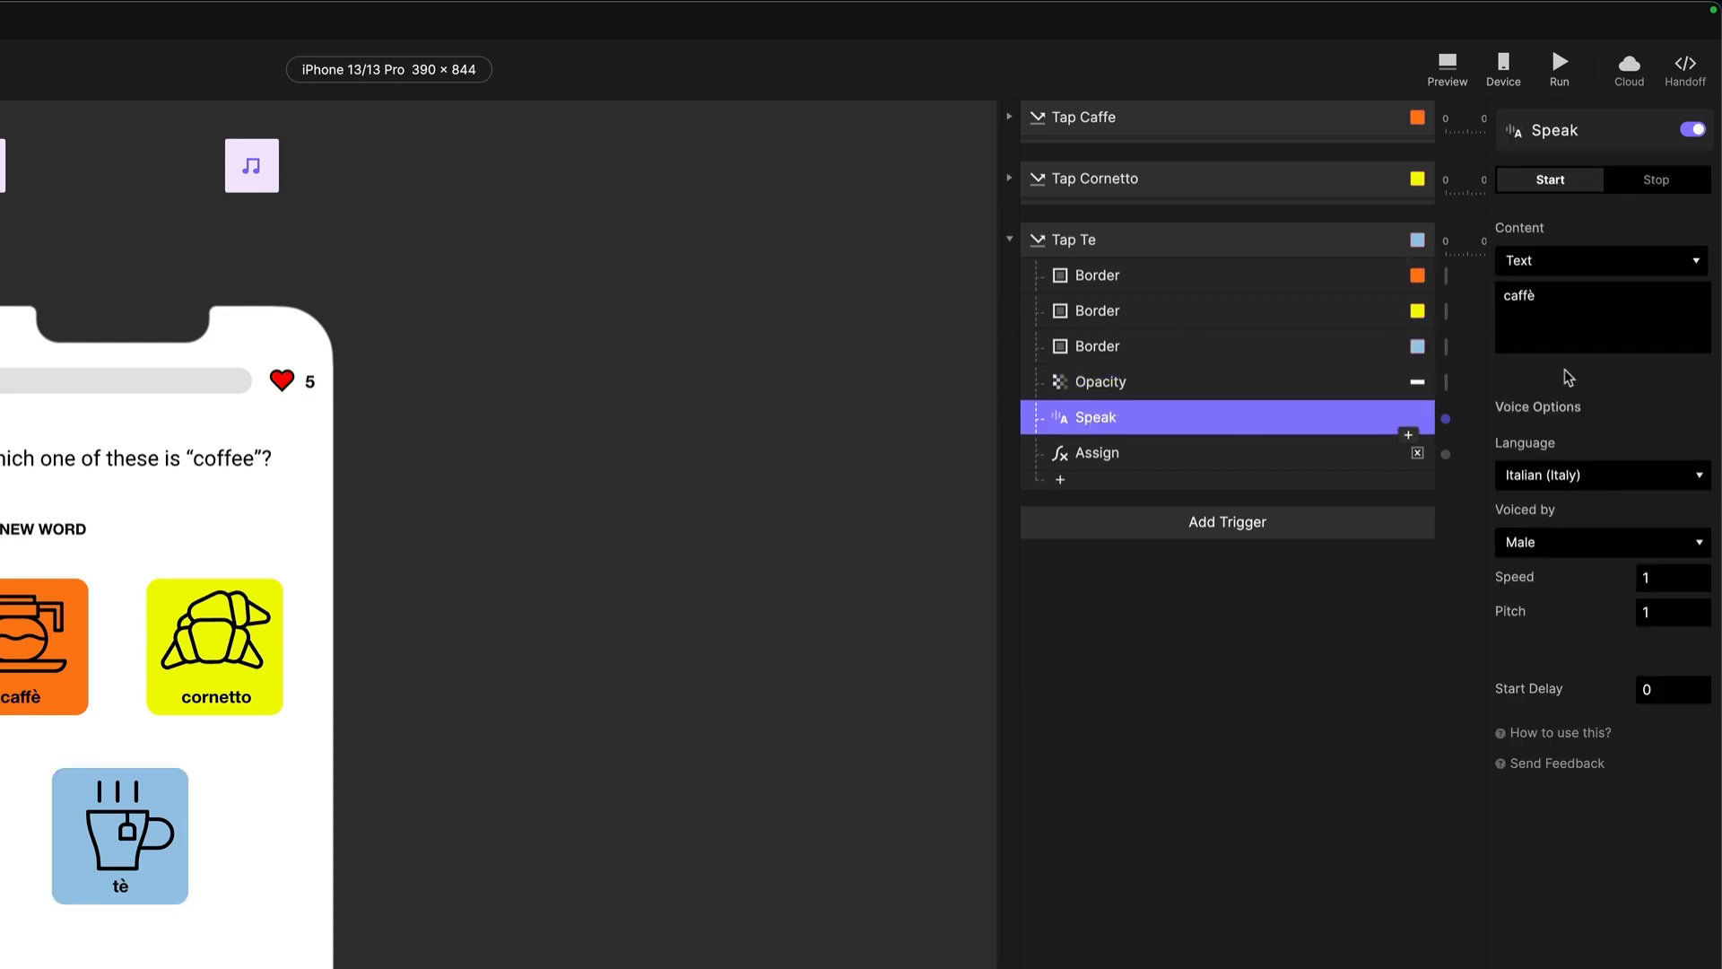
drag(1540, 295, 1487, 303)
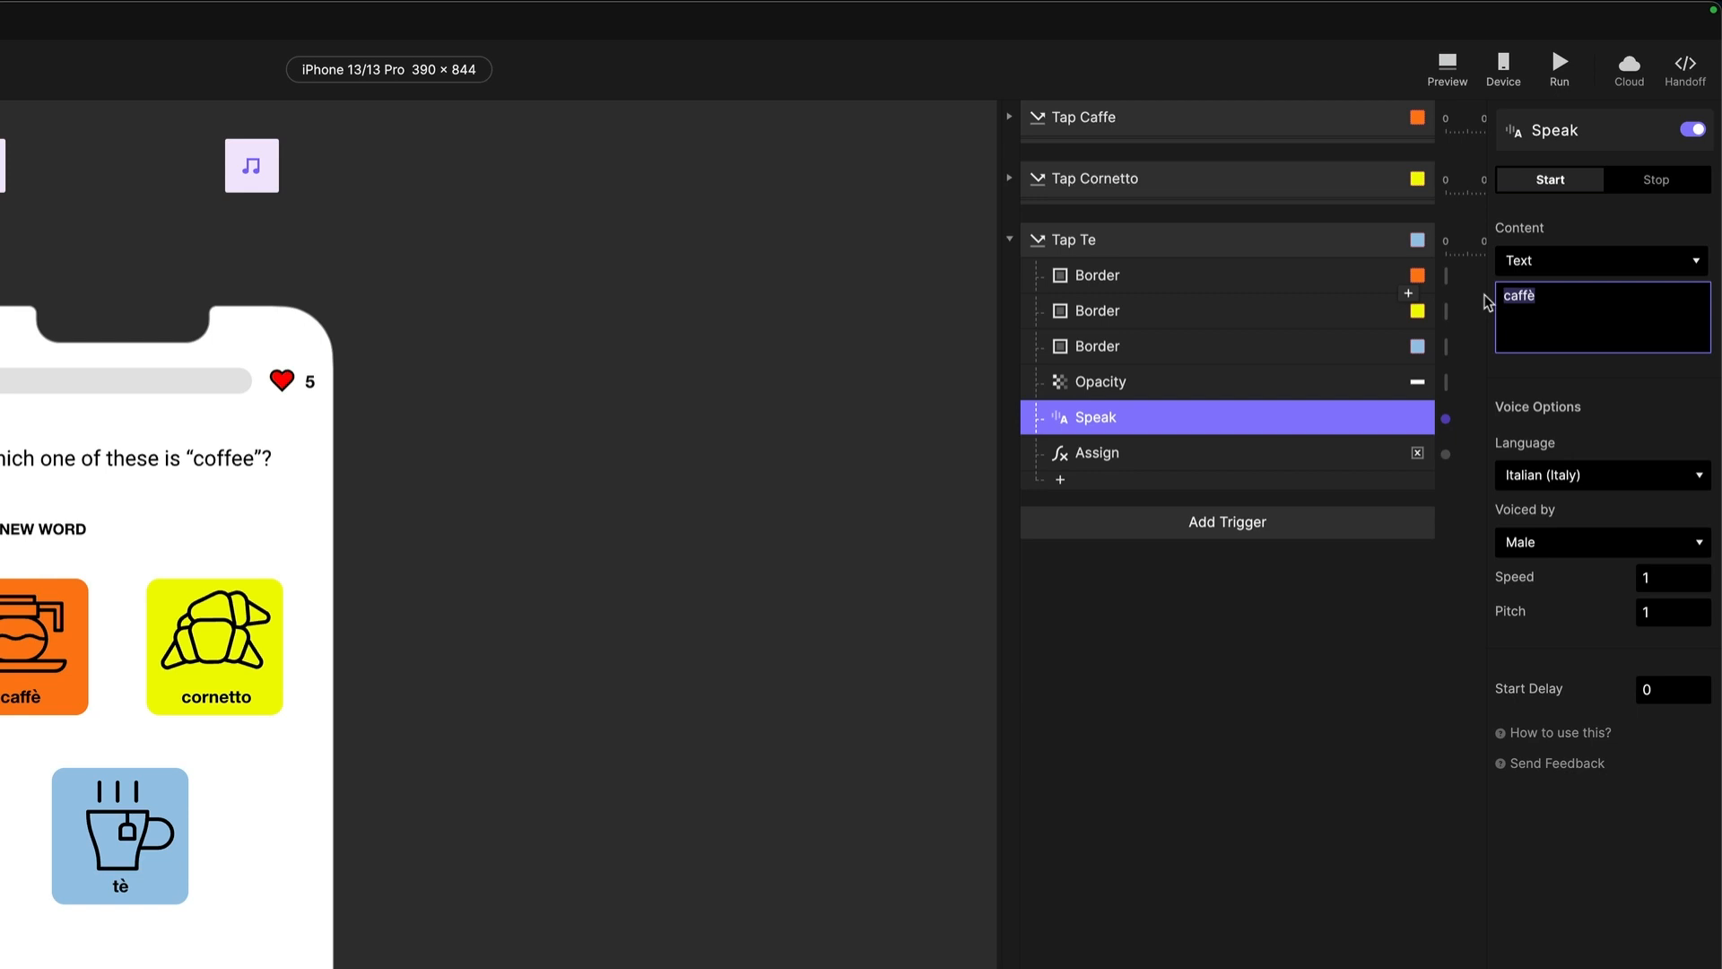
text(t)
key(alt+grave)
- Set Tap Te's Assign formula to "tè" in quotation marks and collapse the trigger
click(1083, 460)
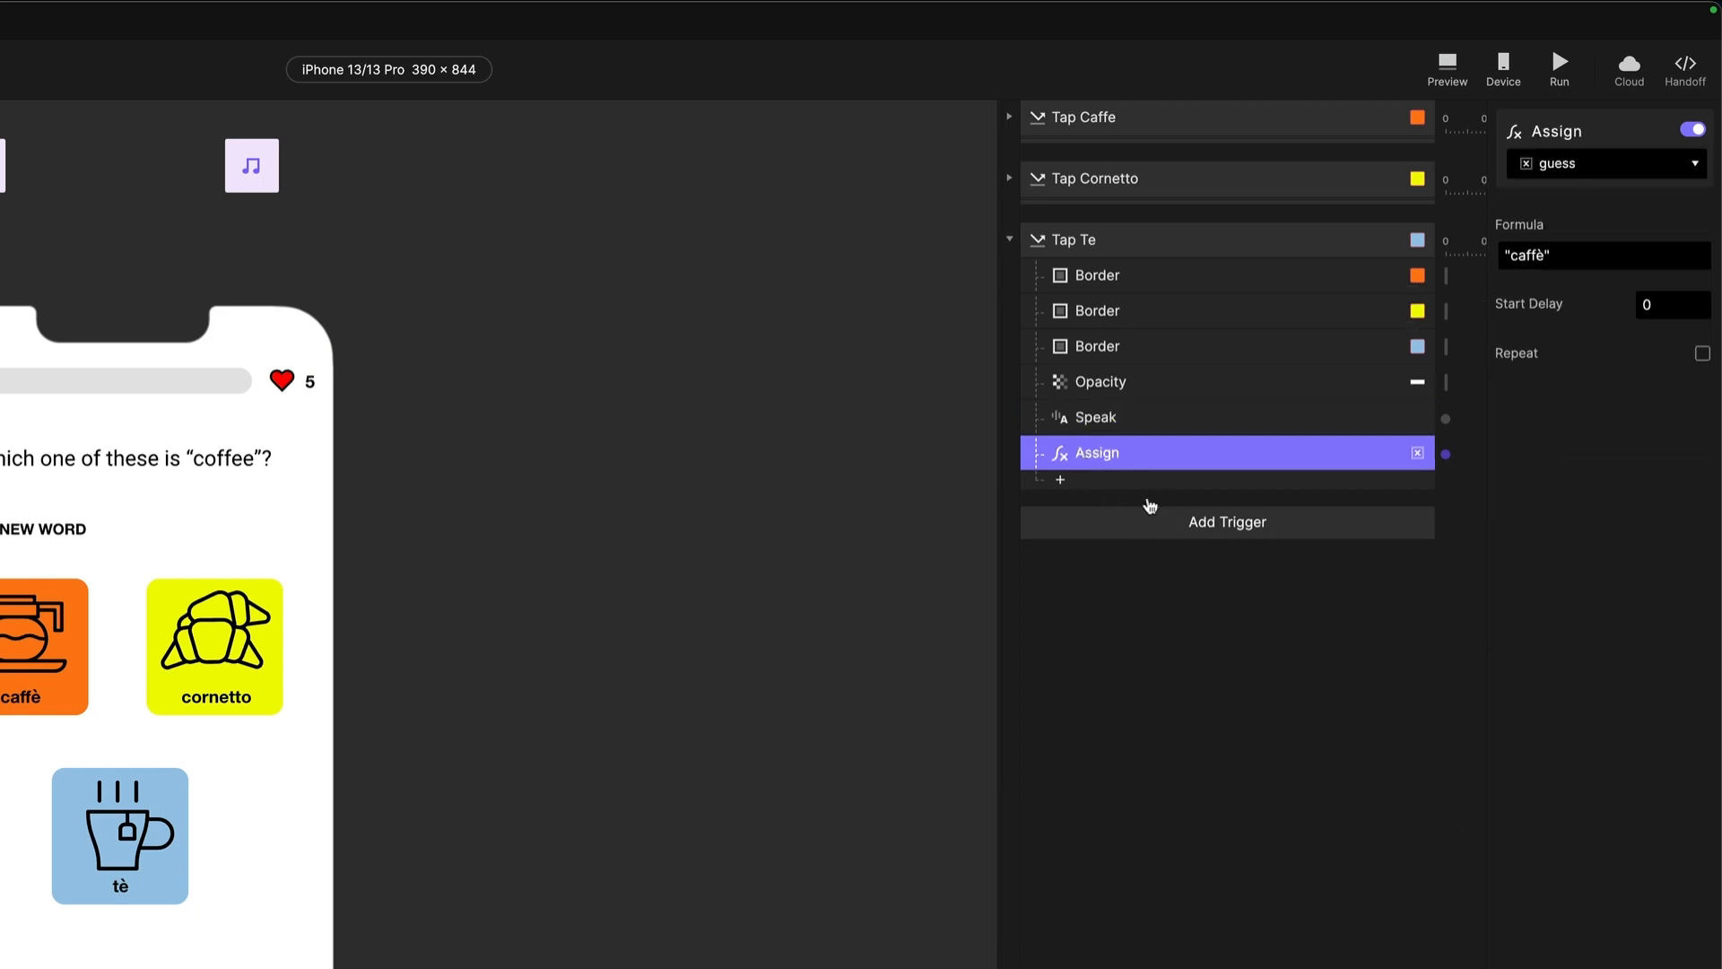
double_click(1537, 260)
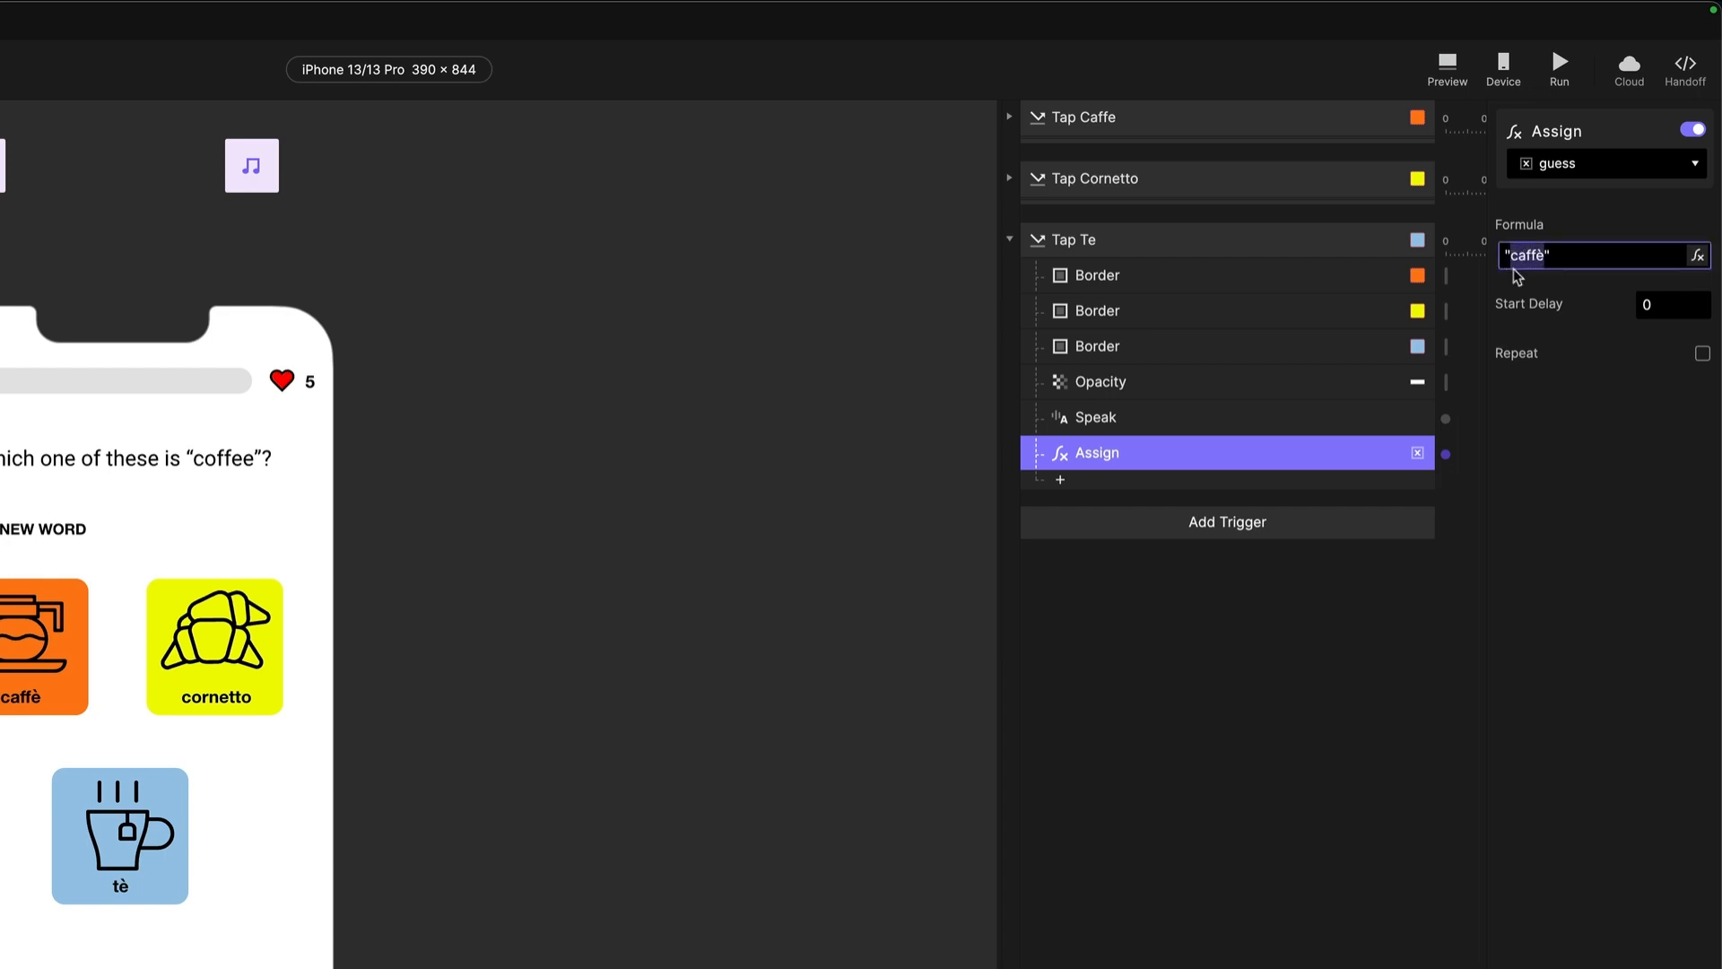
text(tè)
click(1548, 503)
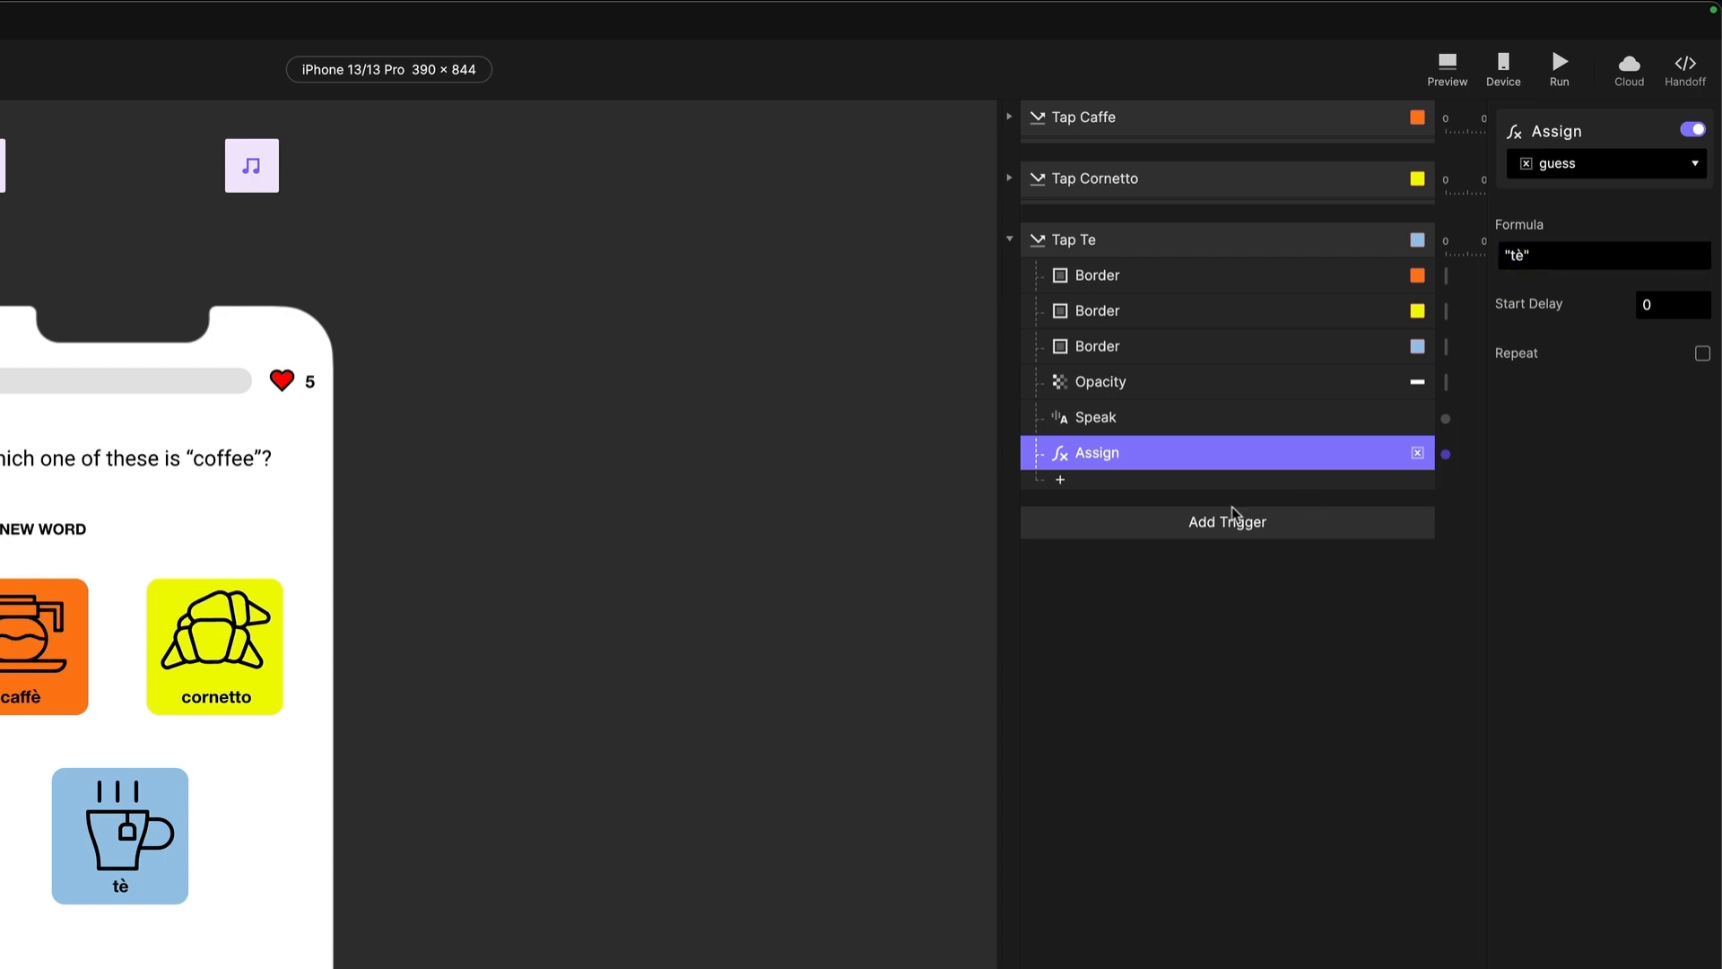
click(1008, 242)
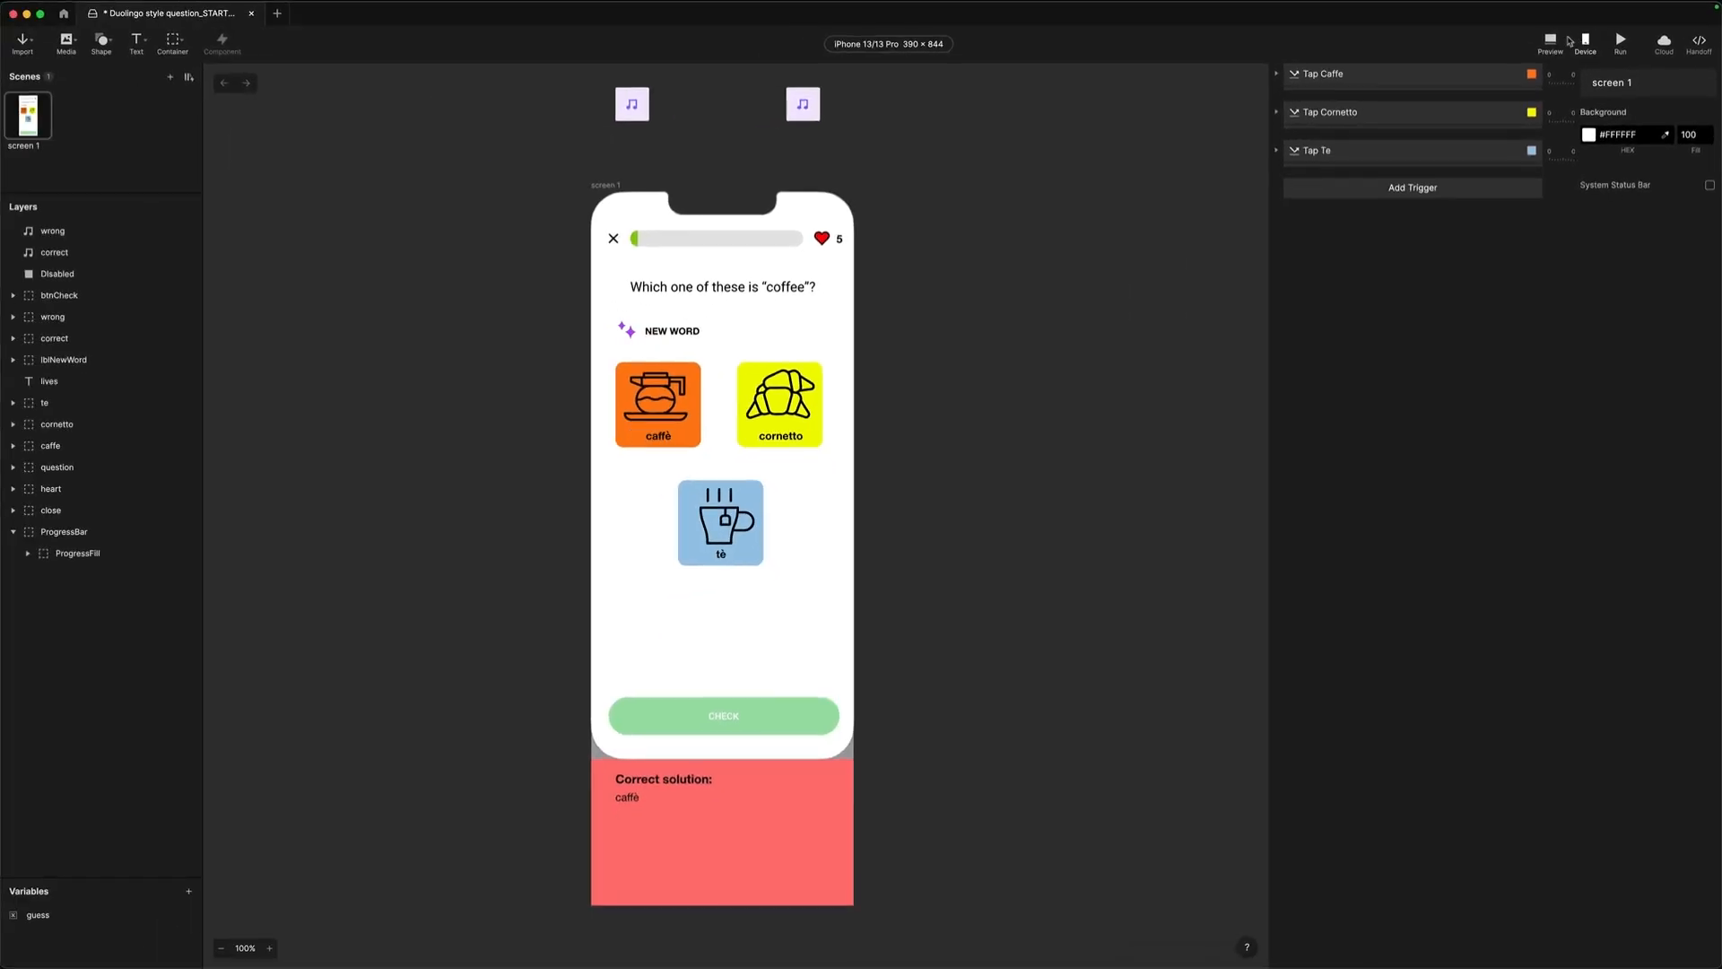
- Open the prototype preview beside the canvas and test tapping the caffè, cornetto and tè cards in turn
click(1446, 65)
drag(1565, 9, 1026, 153)
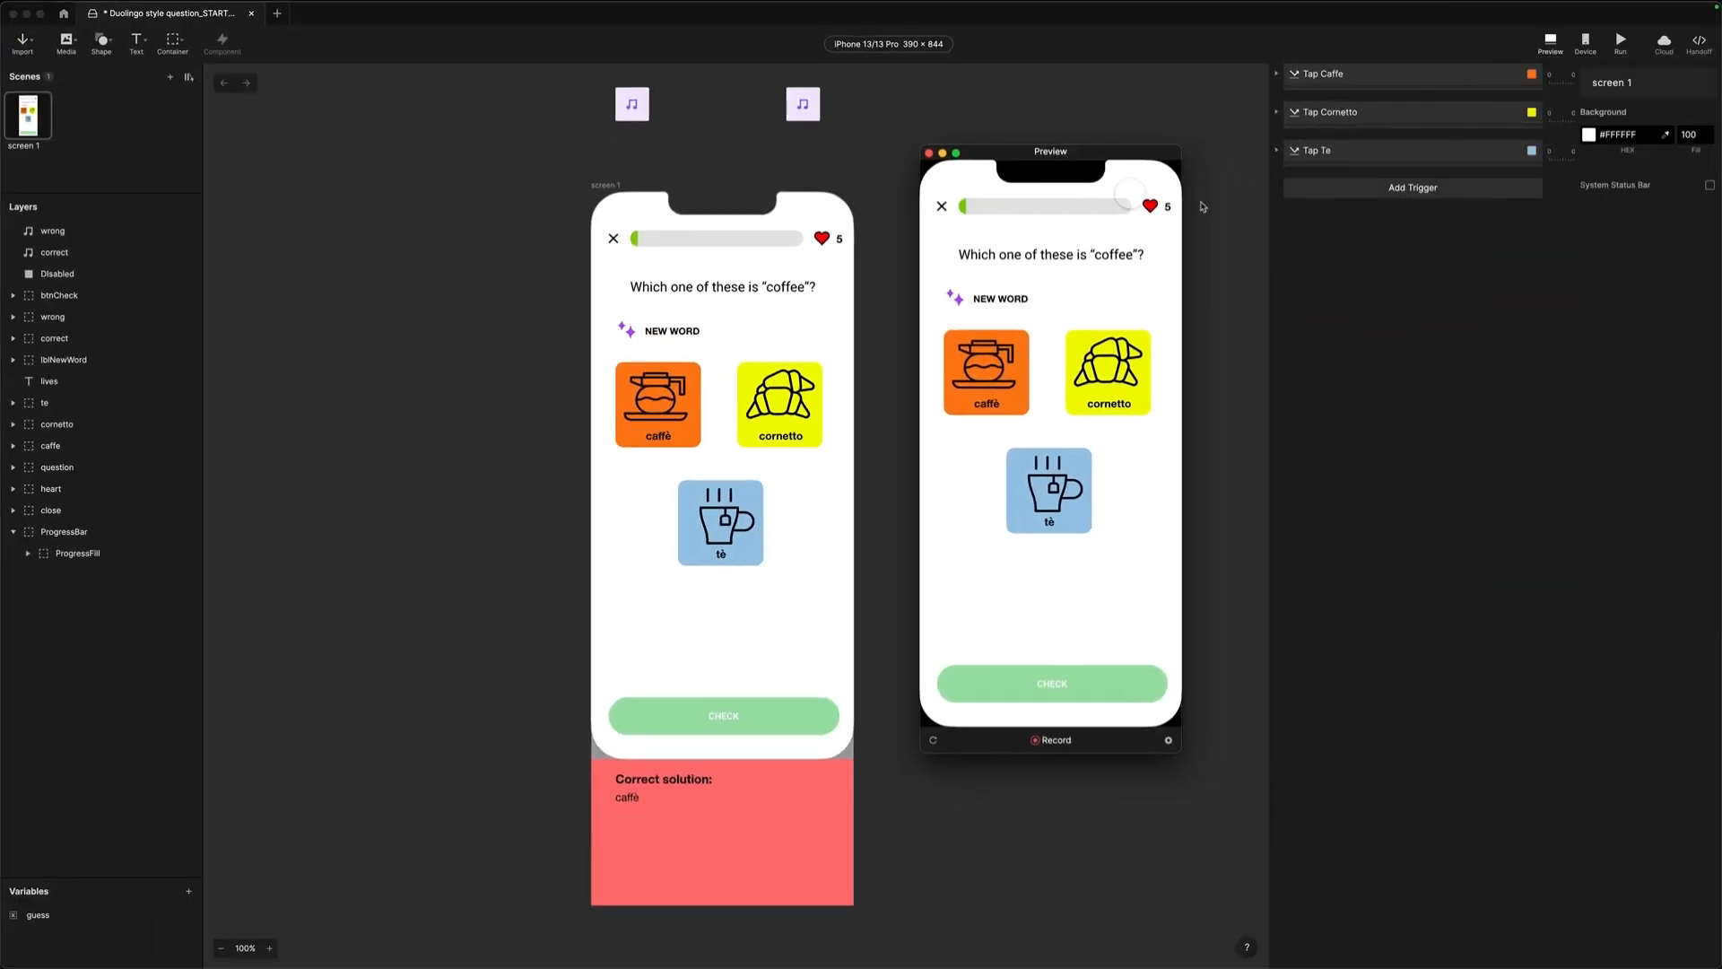
click(1005, 385)
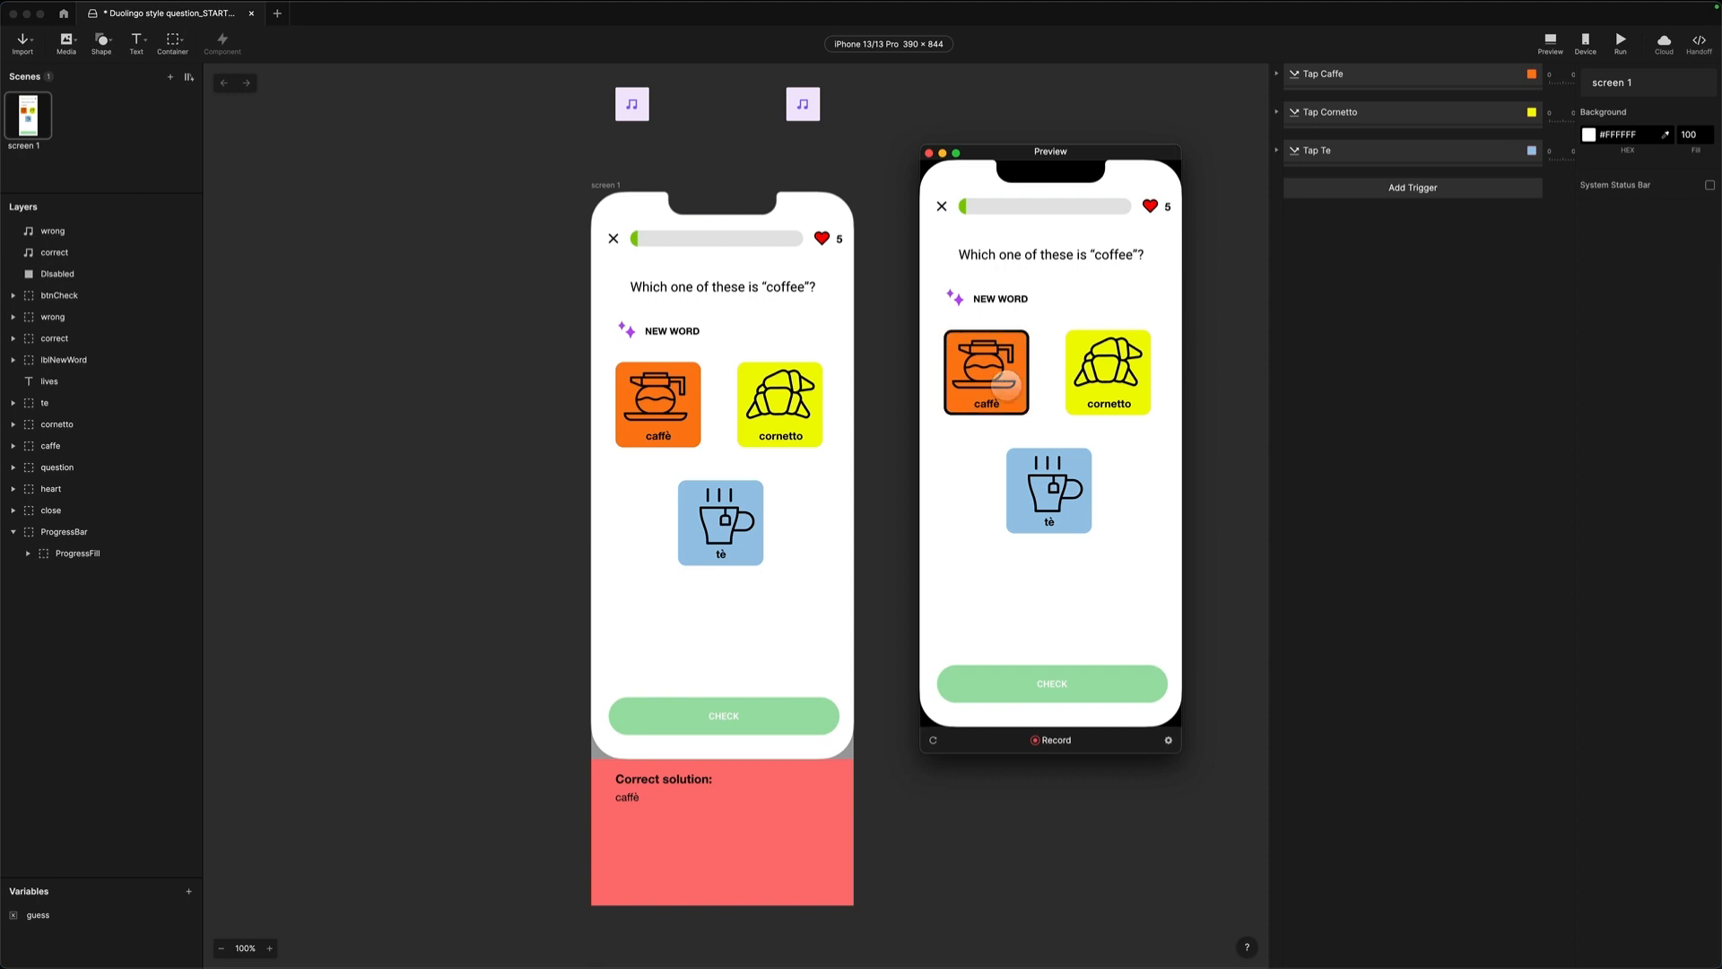
click(1102, 387)
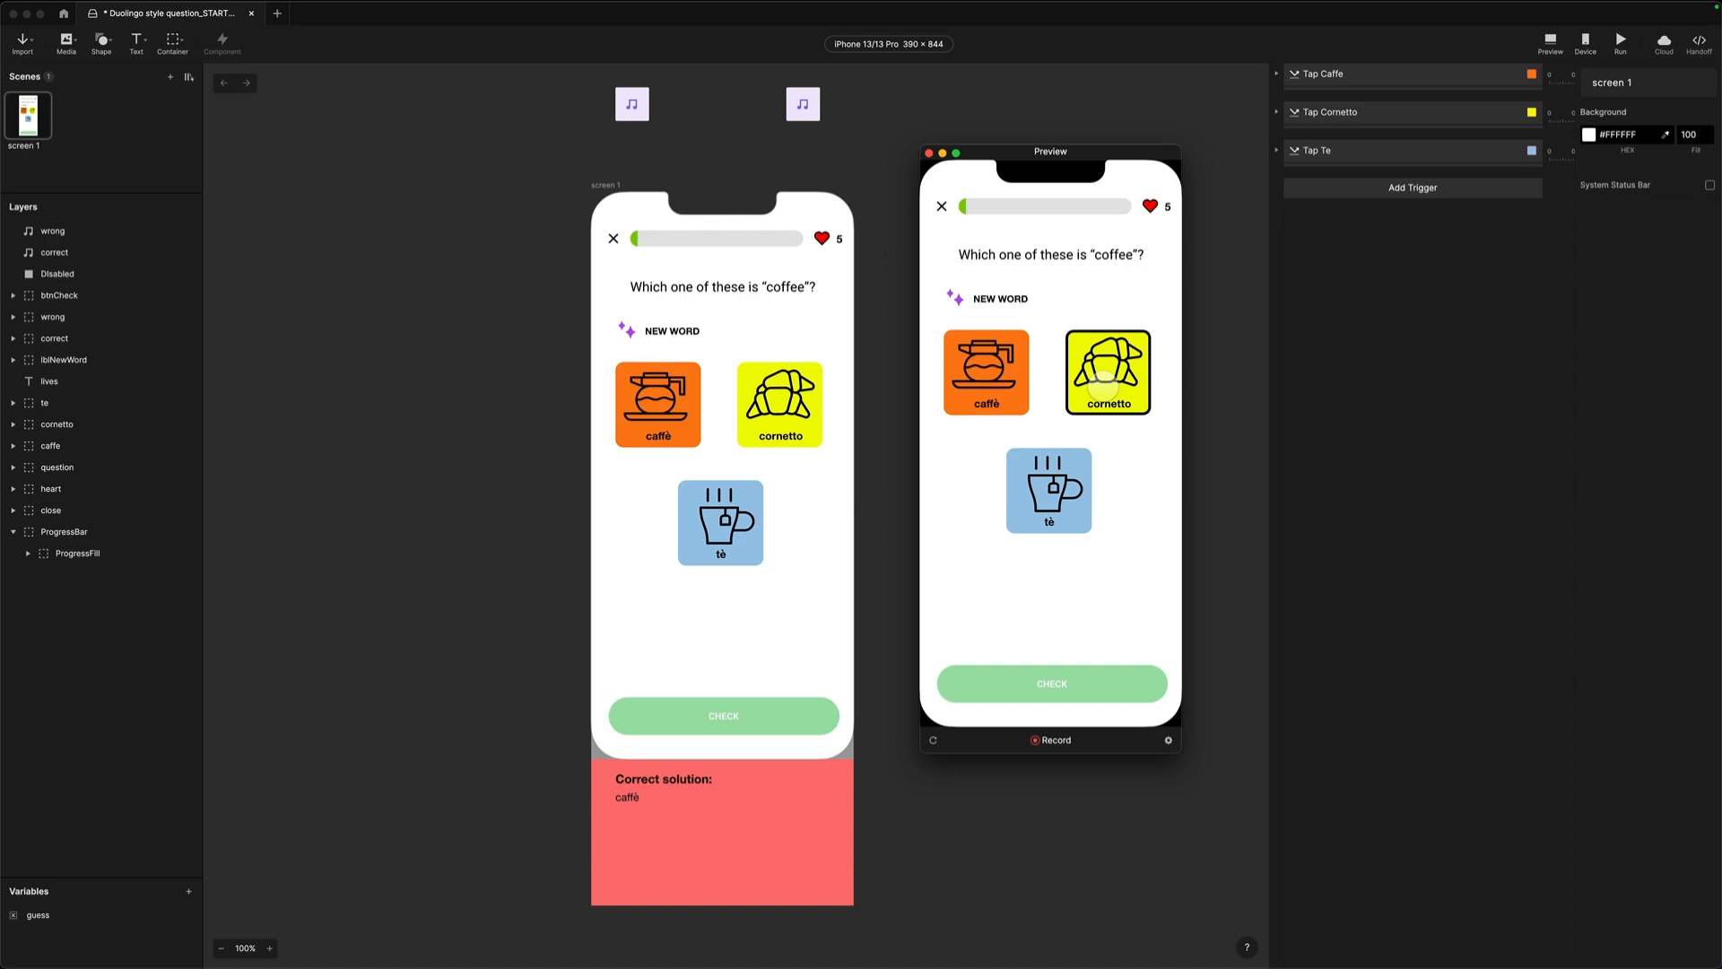
click(1055, 498)
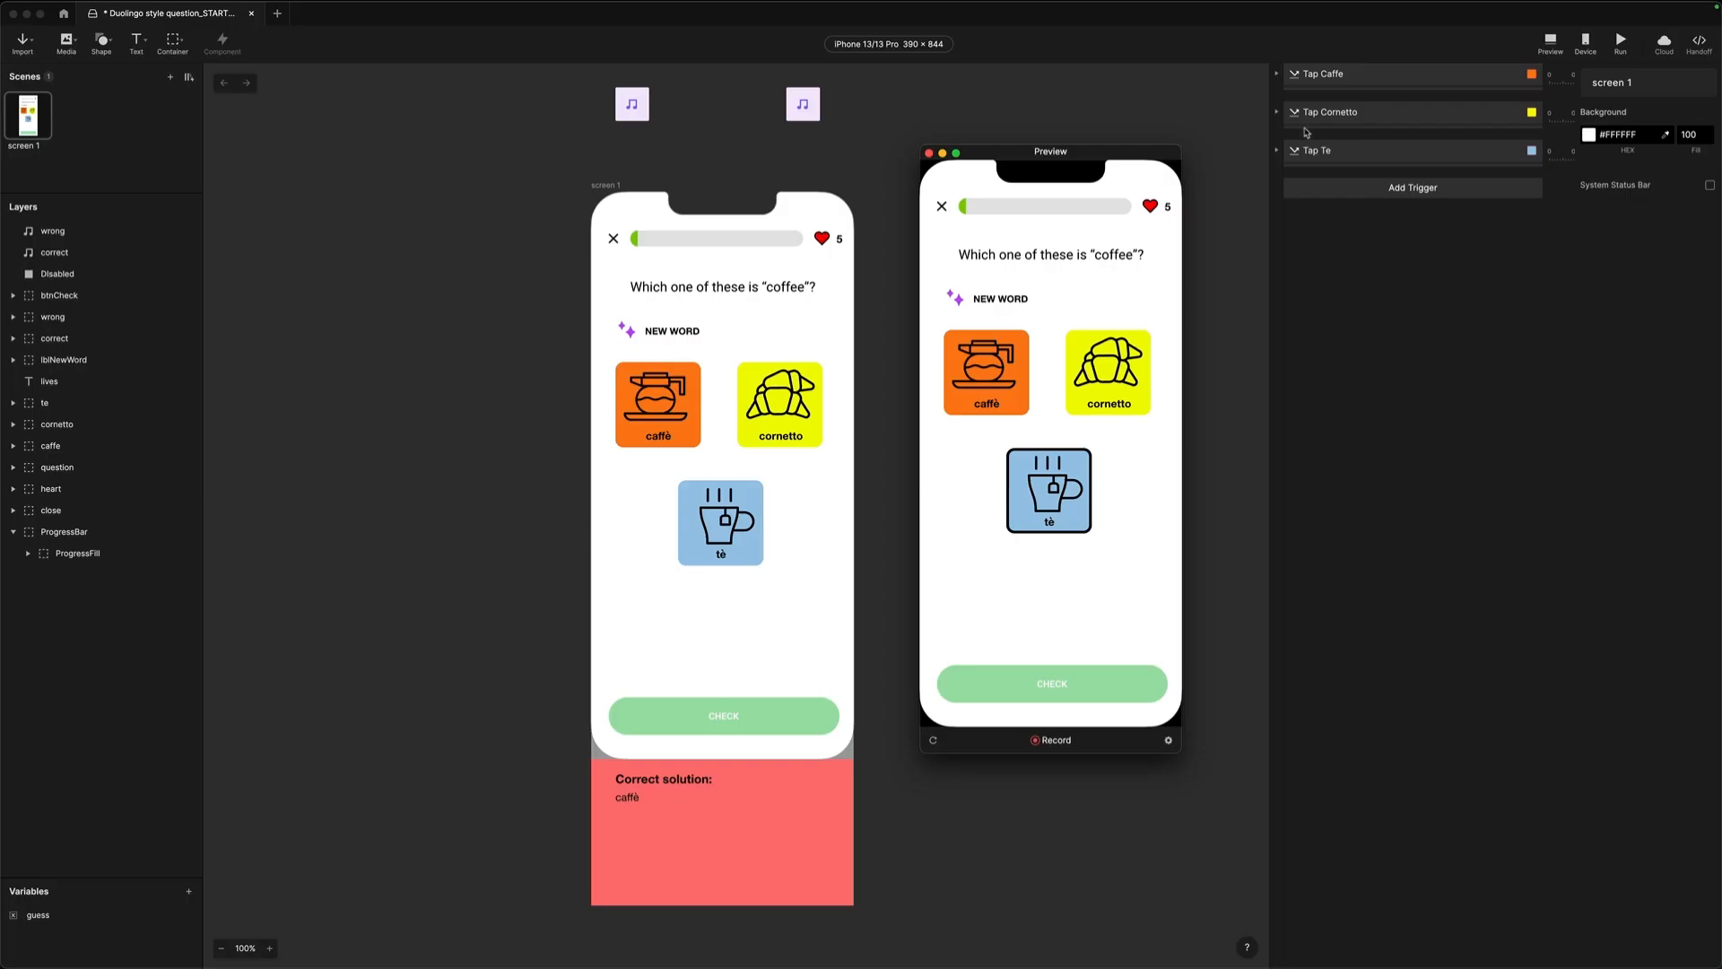
- Expand the Tap Caffe trigger and examine its Assign response
click(1277, 74)
click(1316, 209)
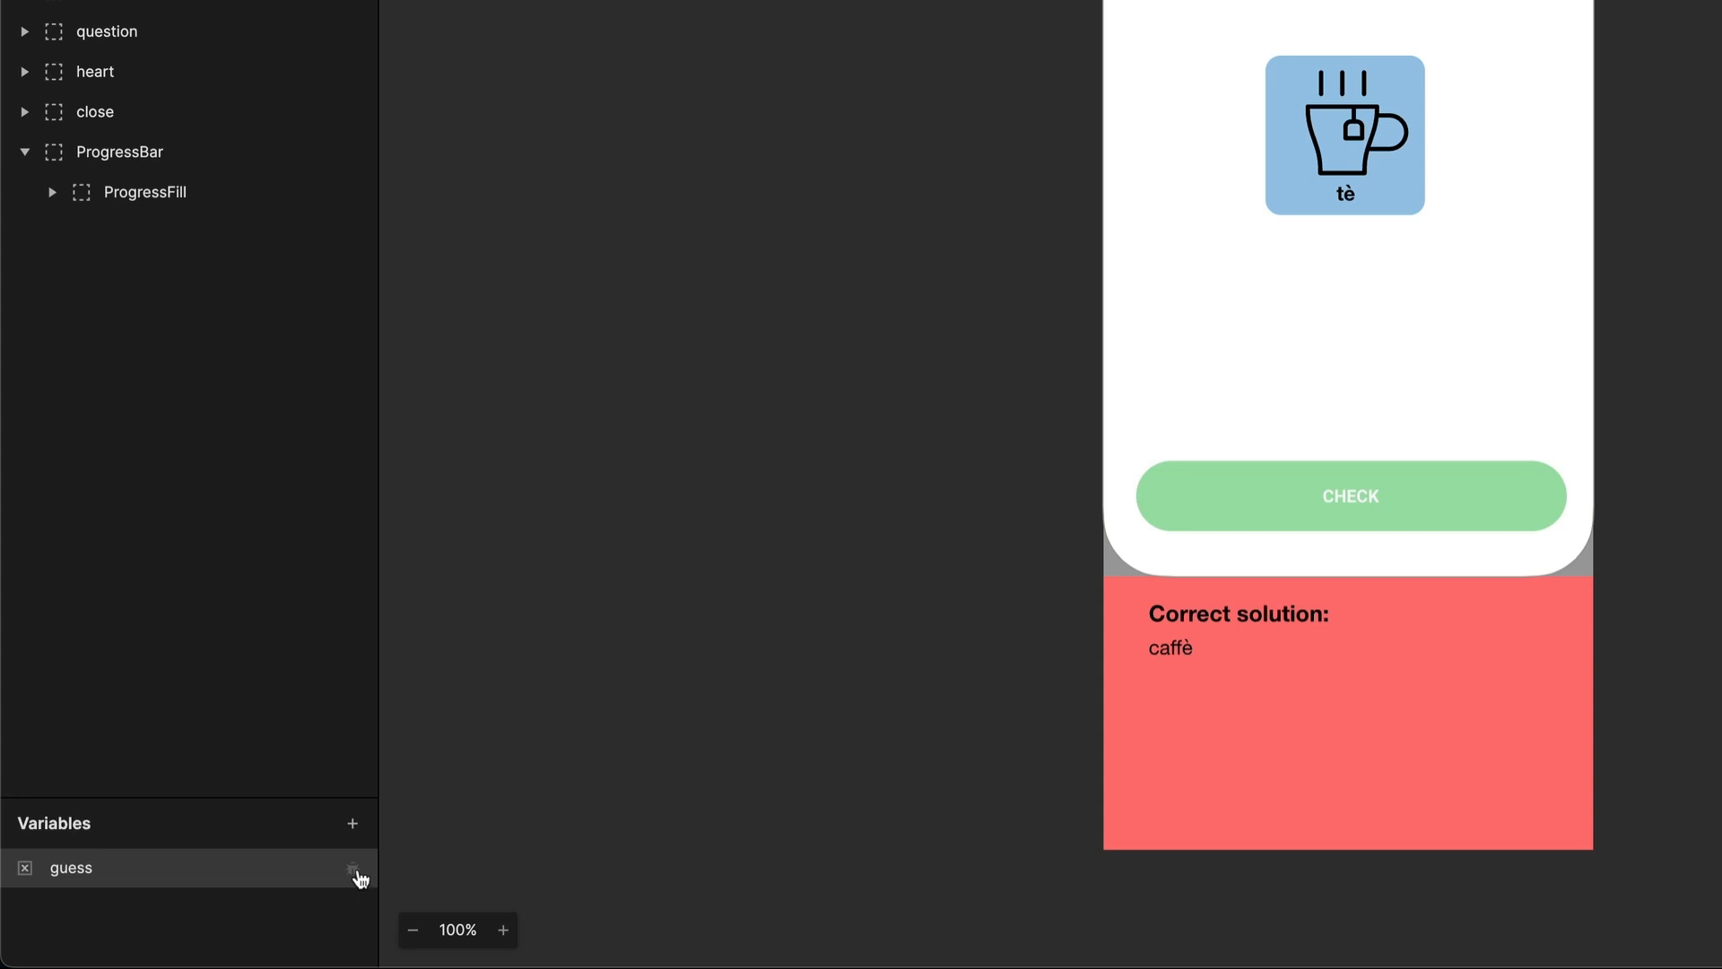
- Show the guess variable's debug label just above the question and open the prototype preview beside the canvas
click(350, 874)
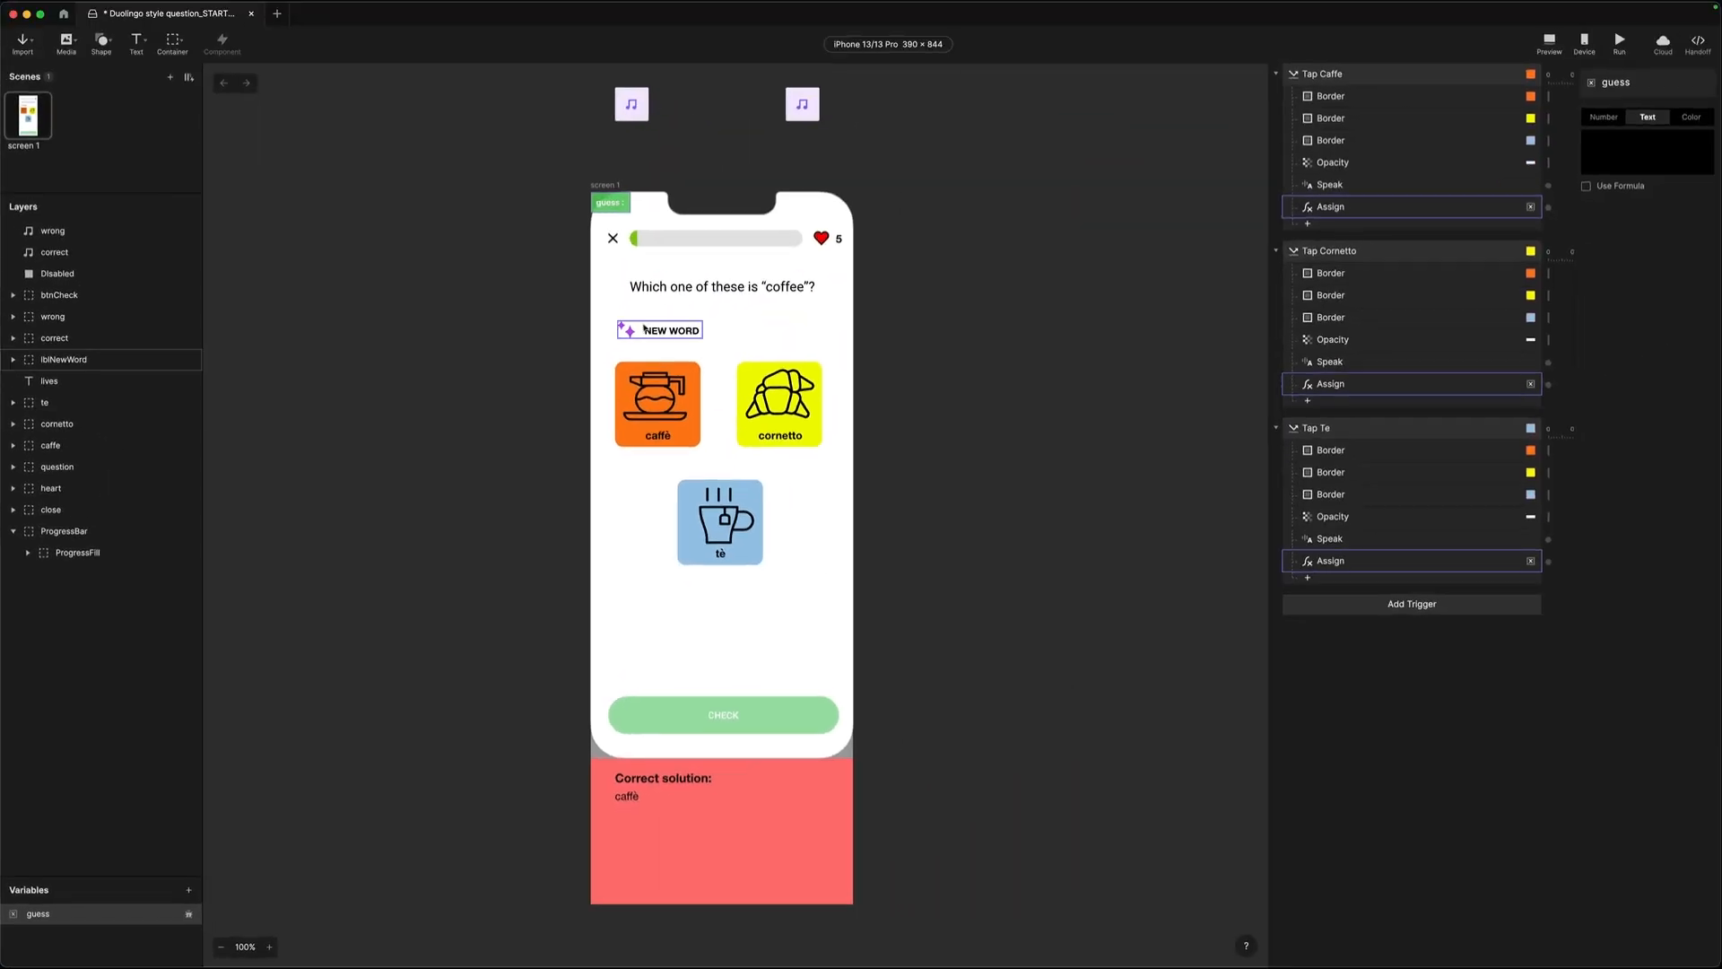
drag(631, 253, 716, 272)
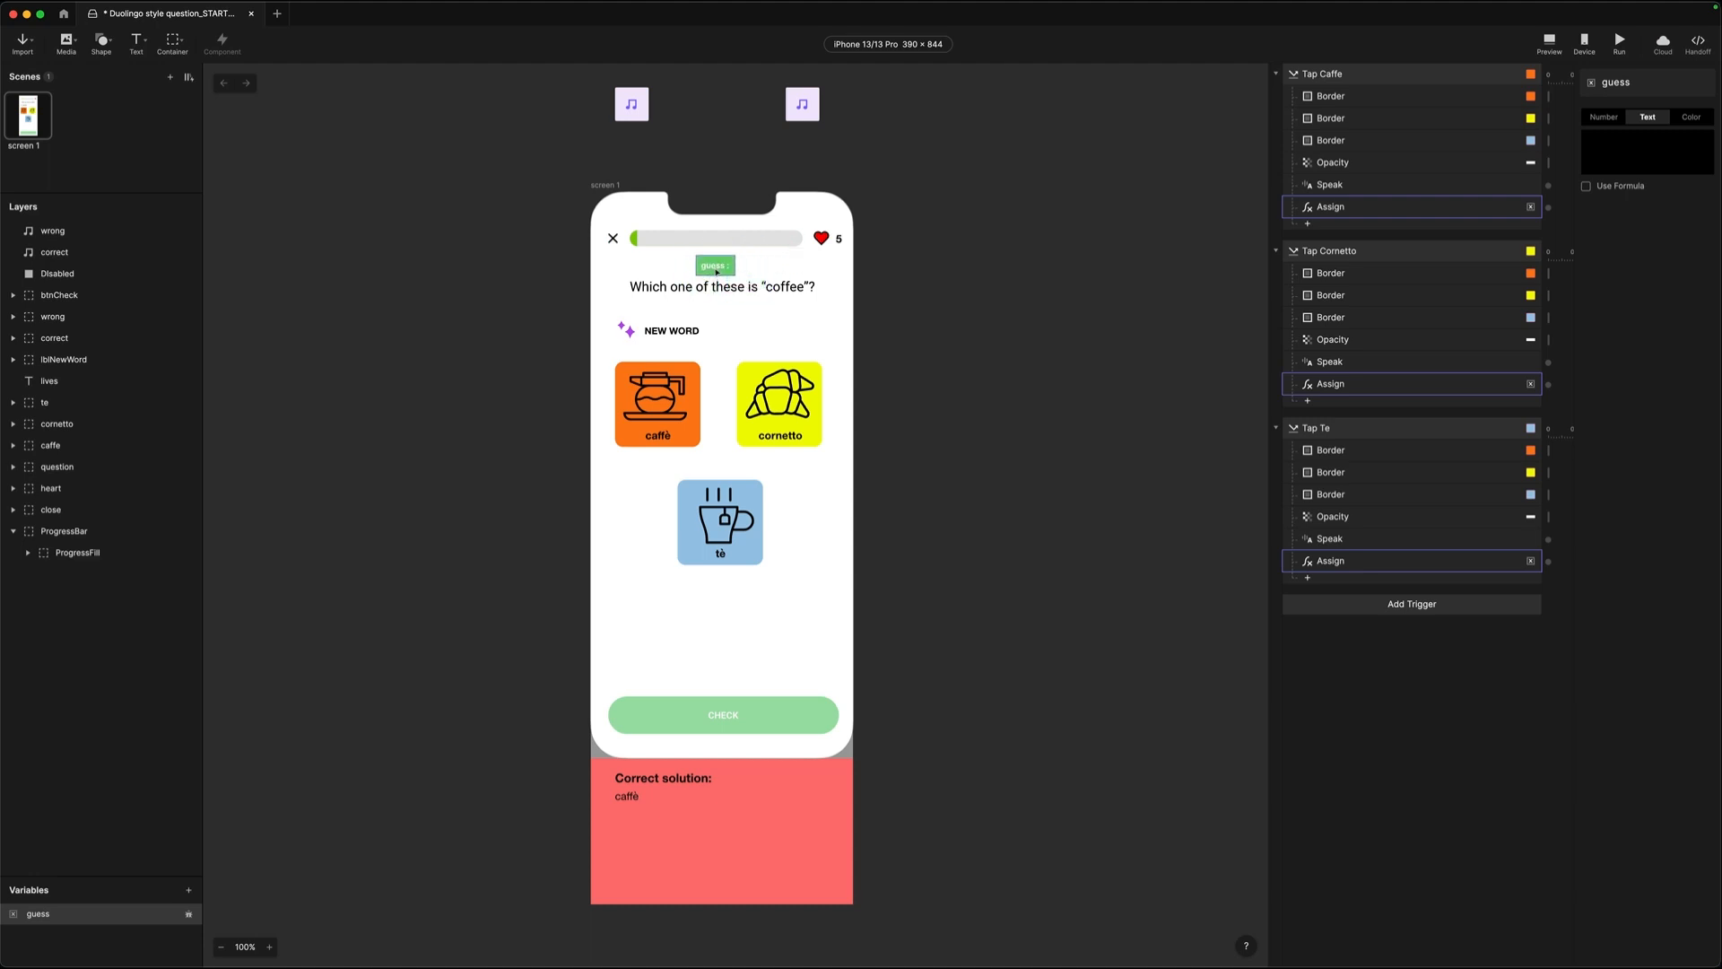
click(1549, 43)
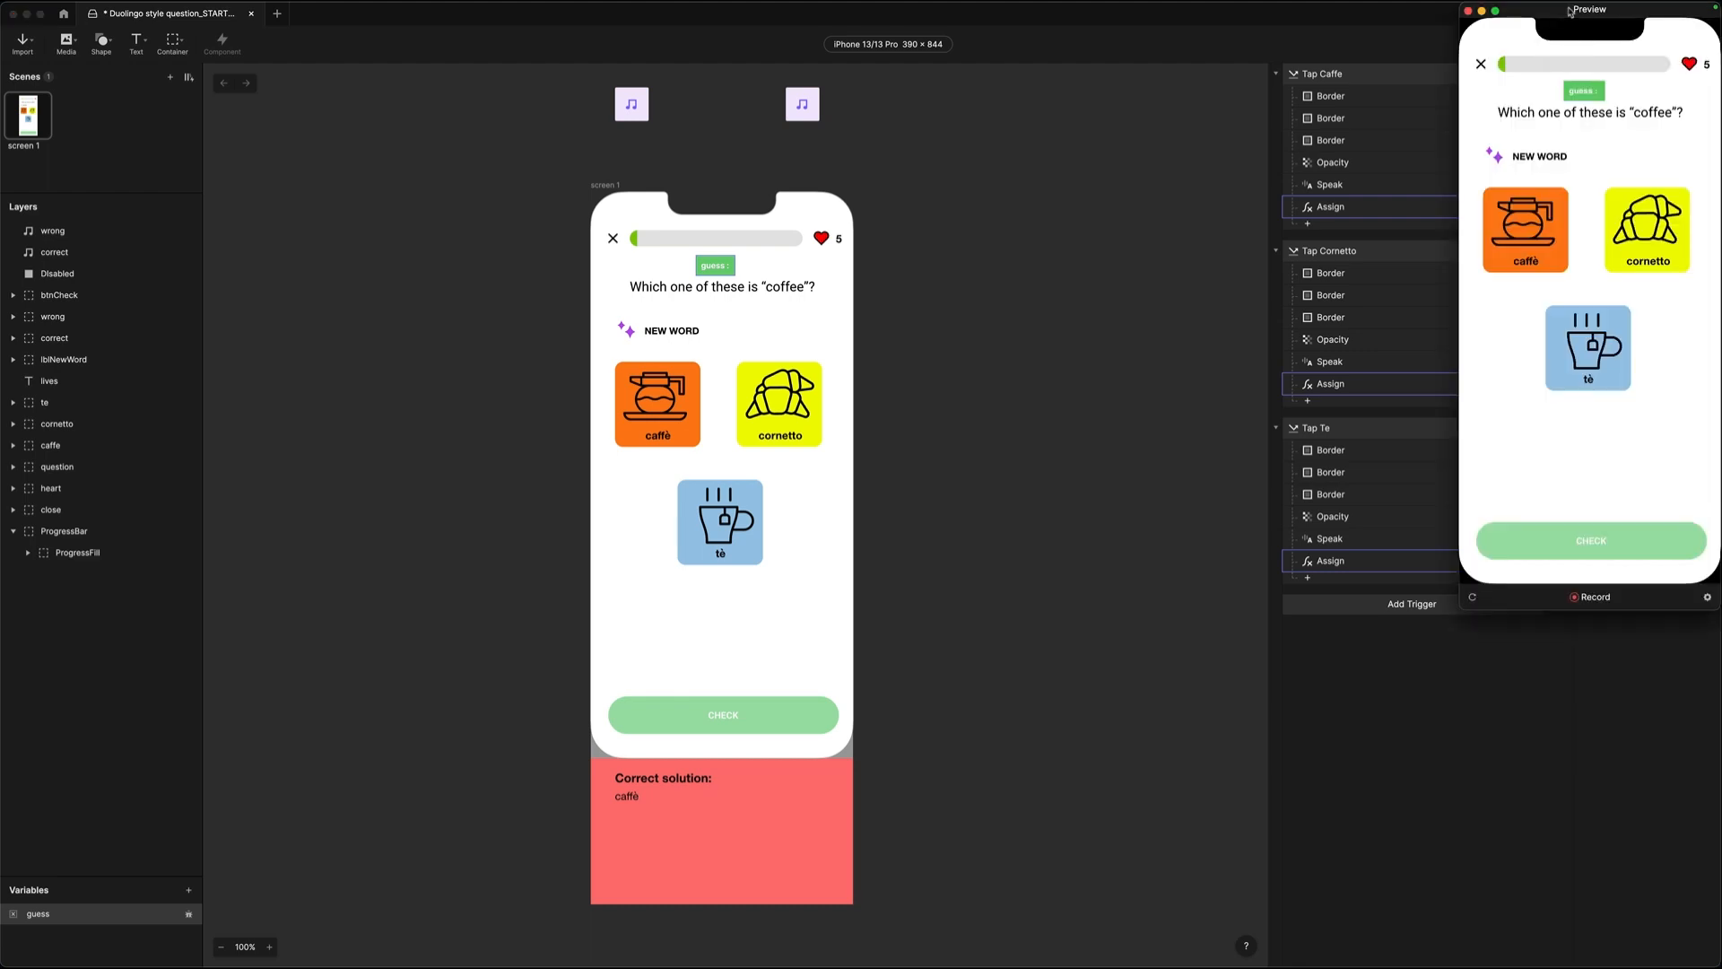
drag(1577, 12, 1073, 183)
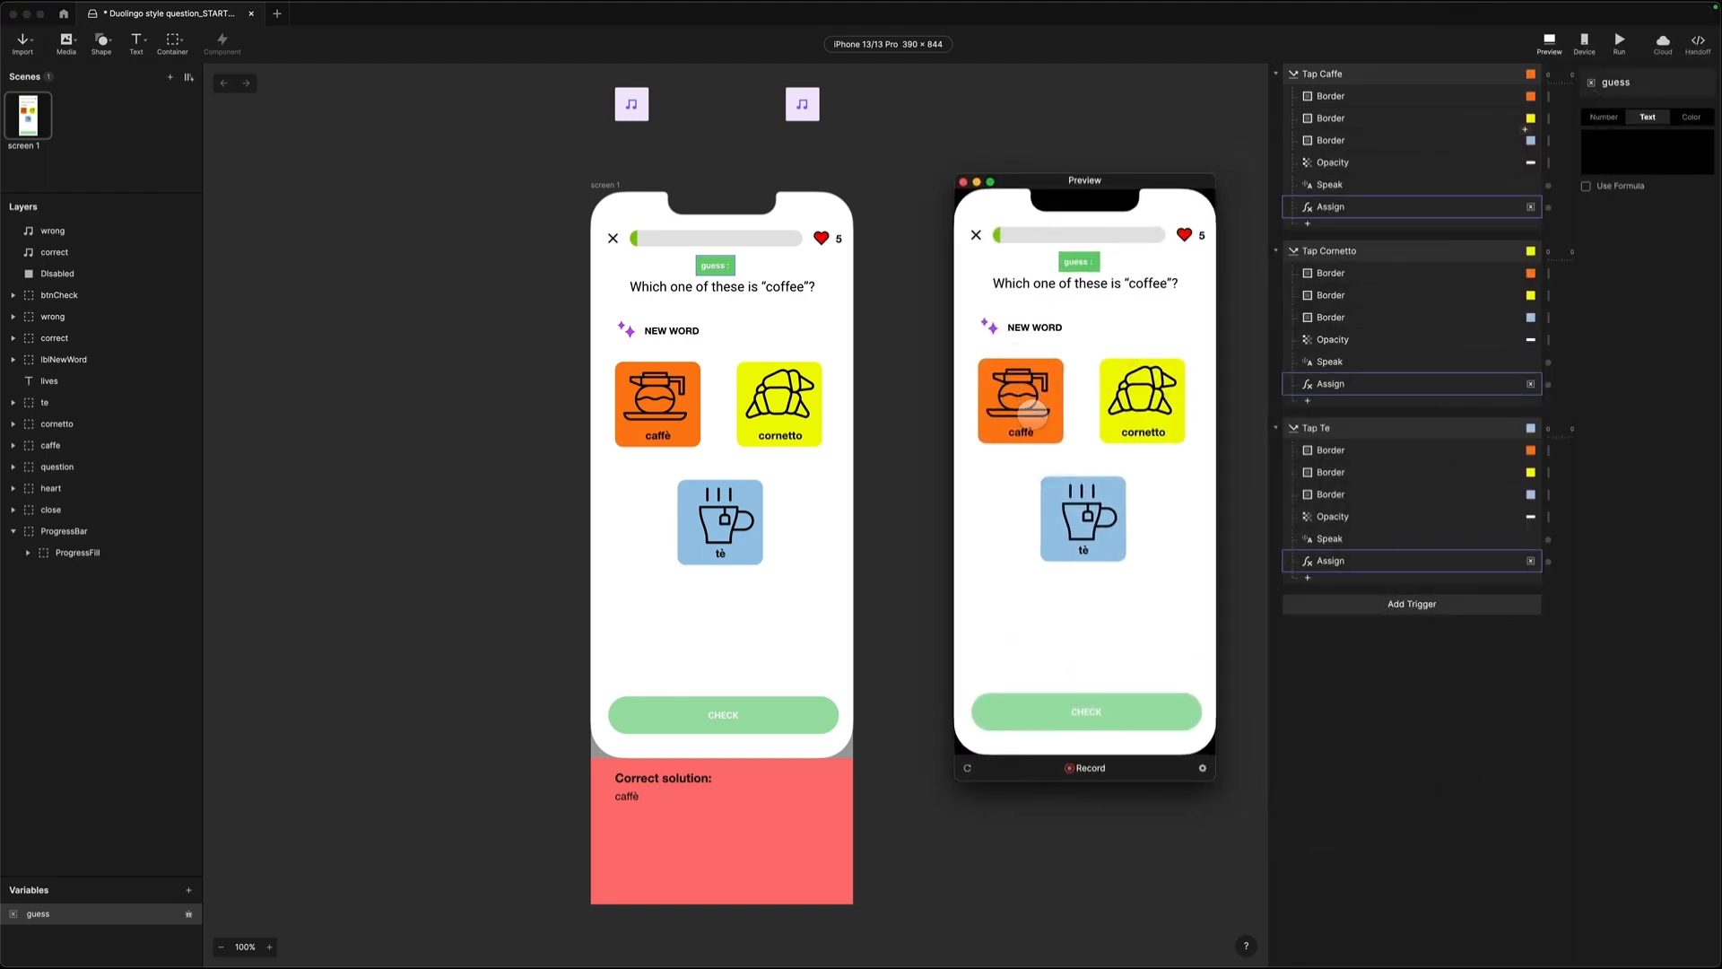
- Test the caffè, cornetto and tè cards in turn, then close the preview and hide the guess debug label
click(1031, 413)
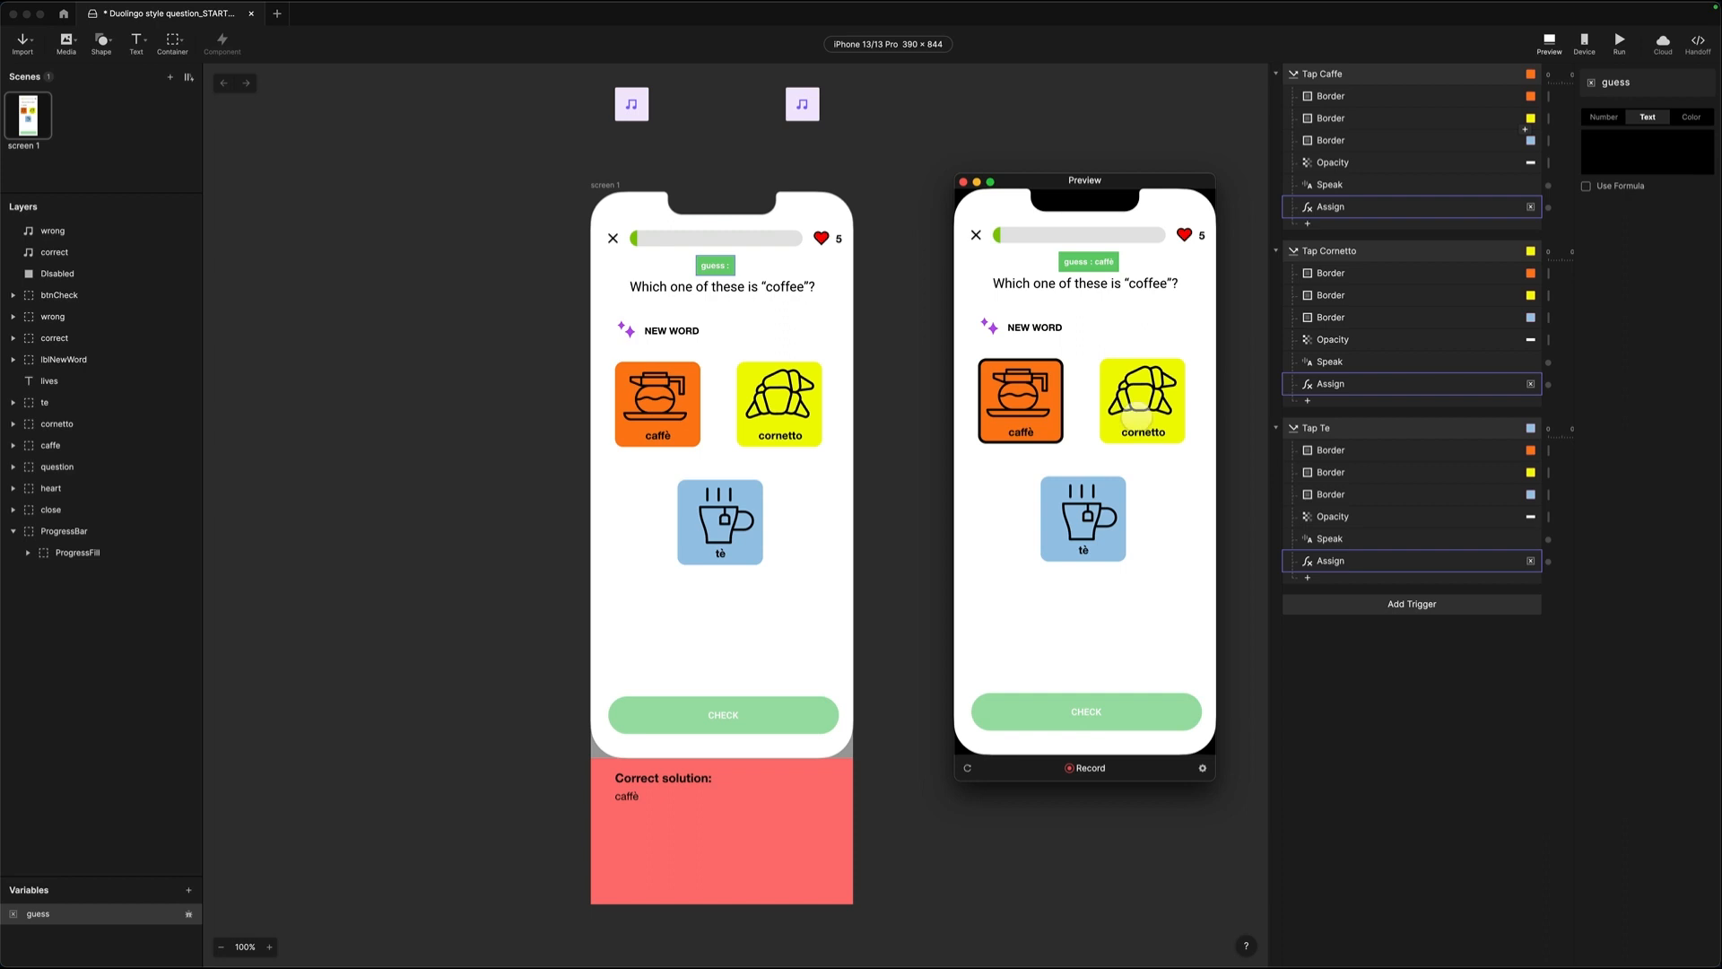
click(1135, 417)
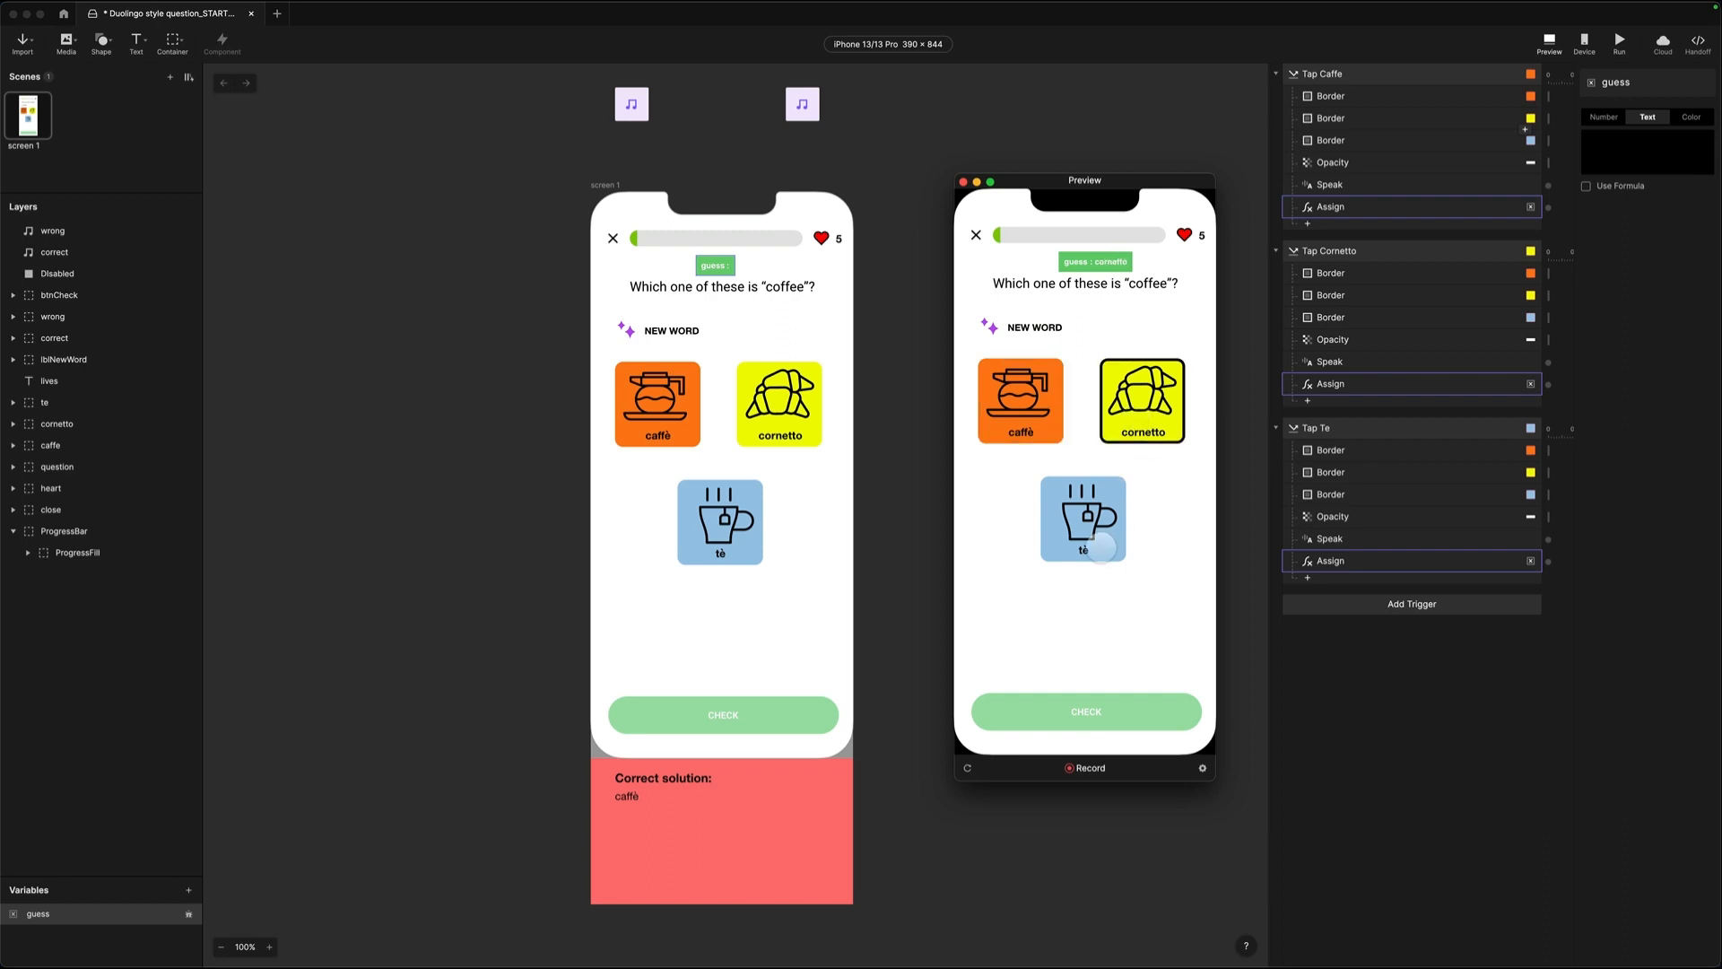
click(1101, 543)
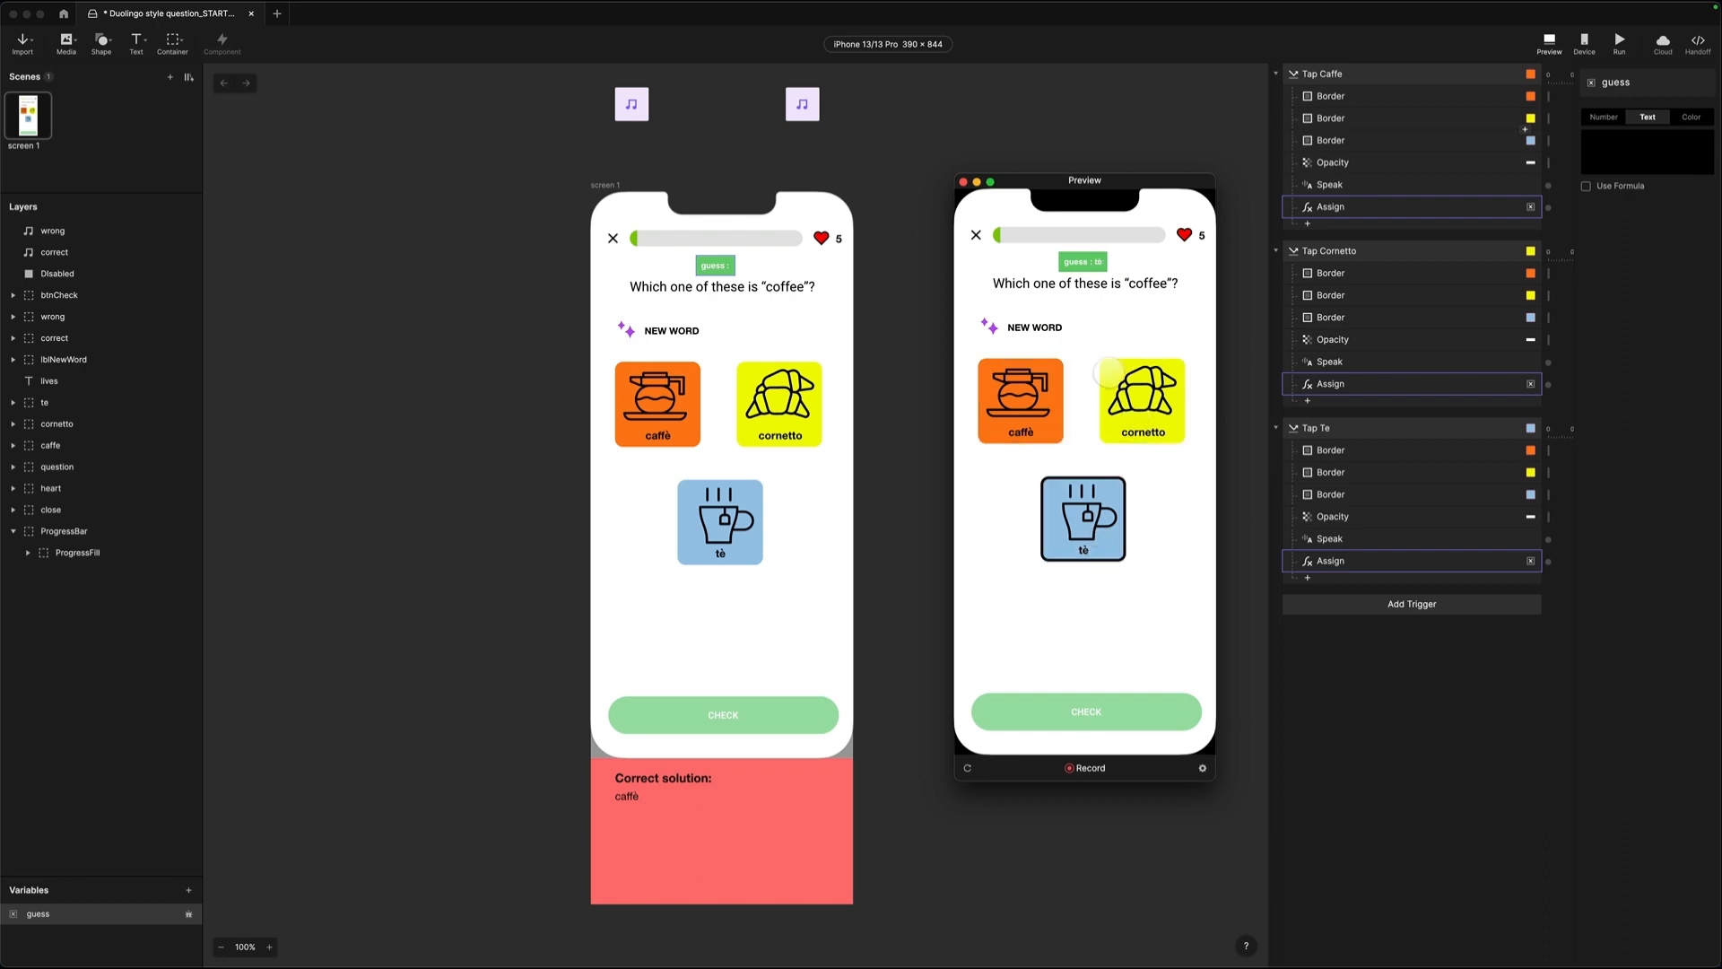
click(965, 182)
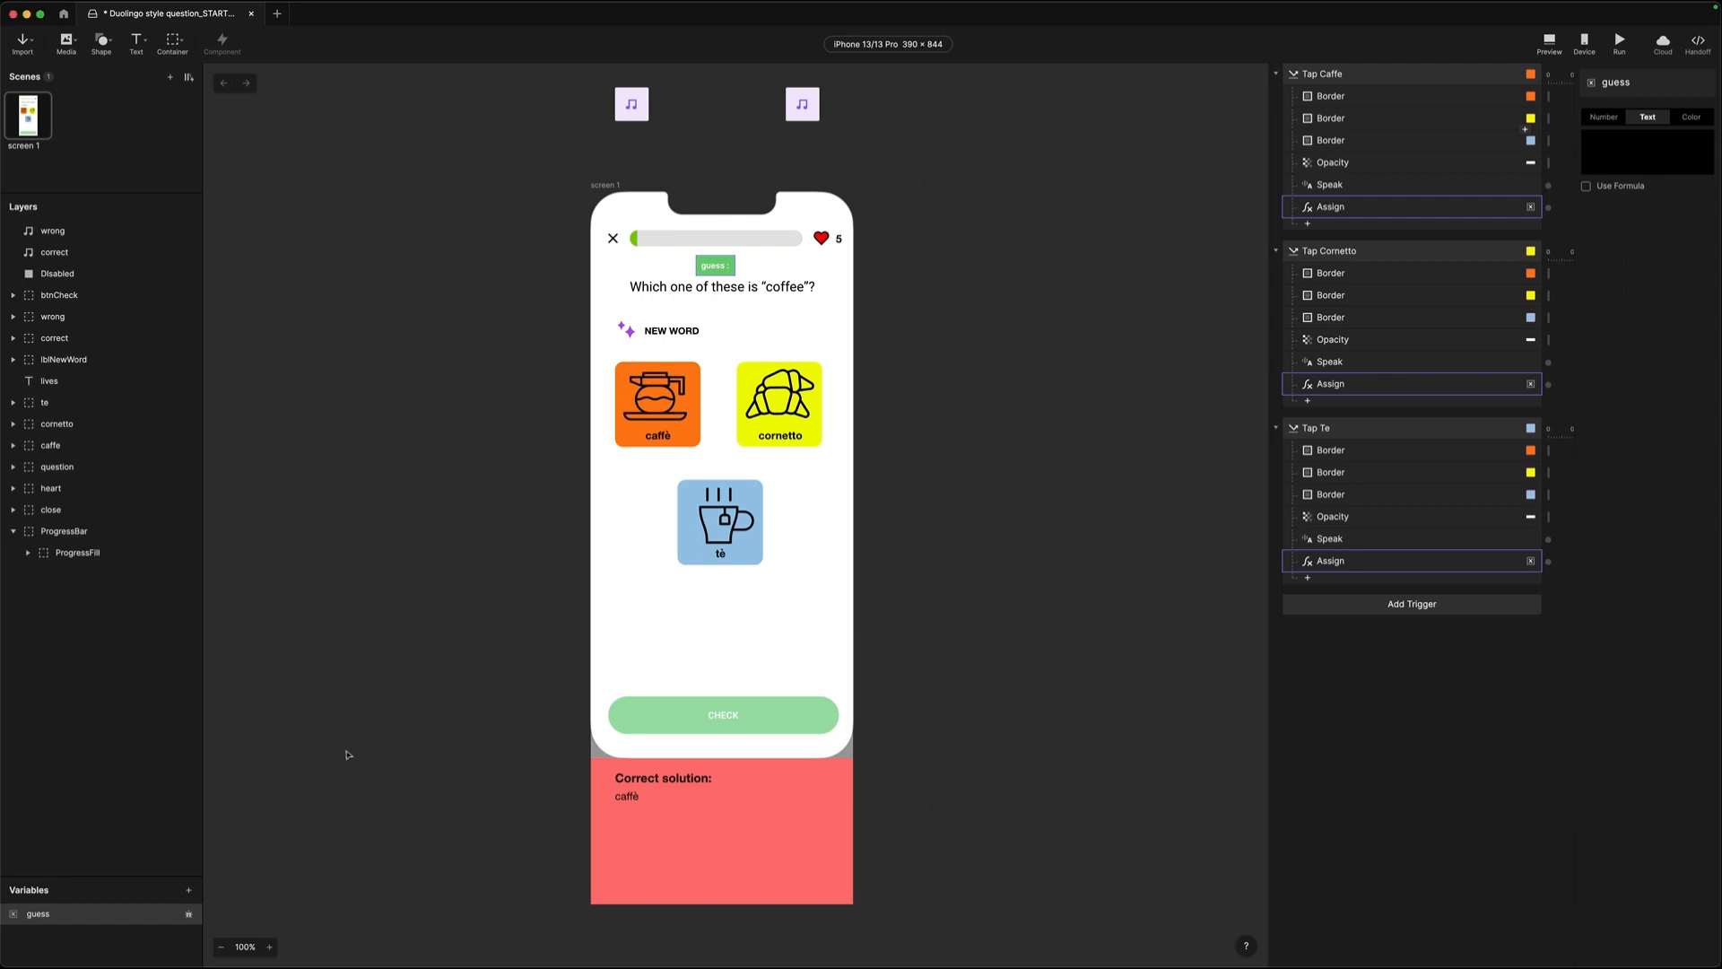
click(190, 917)
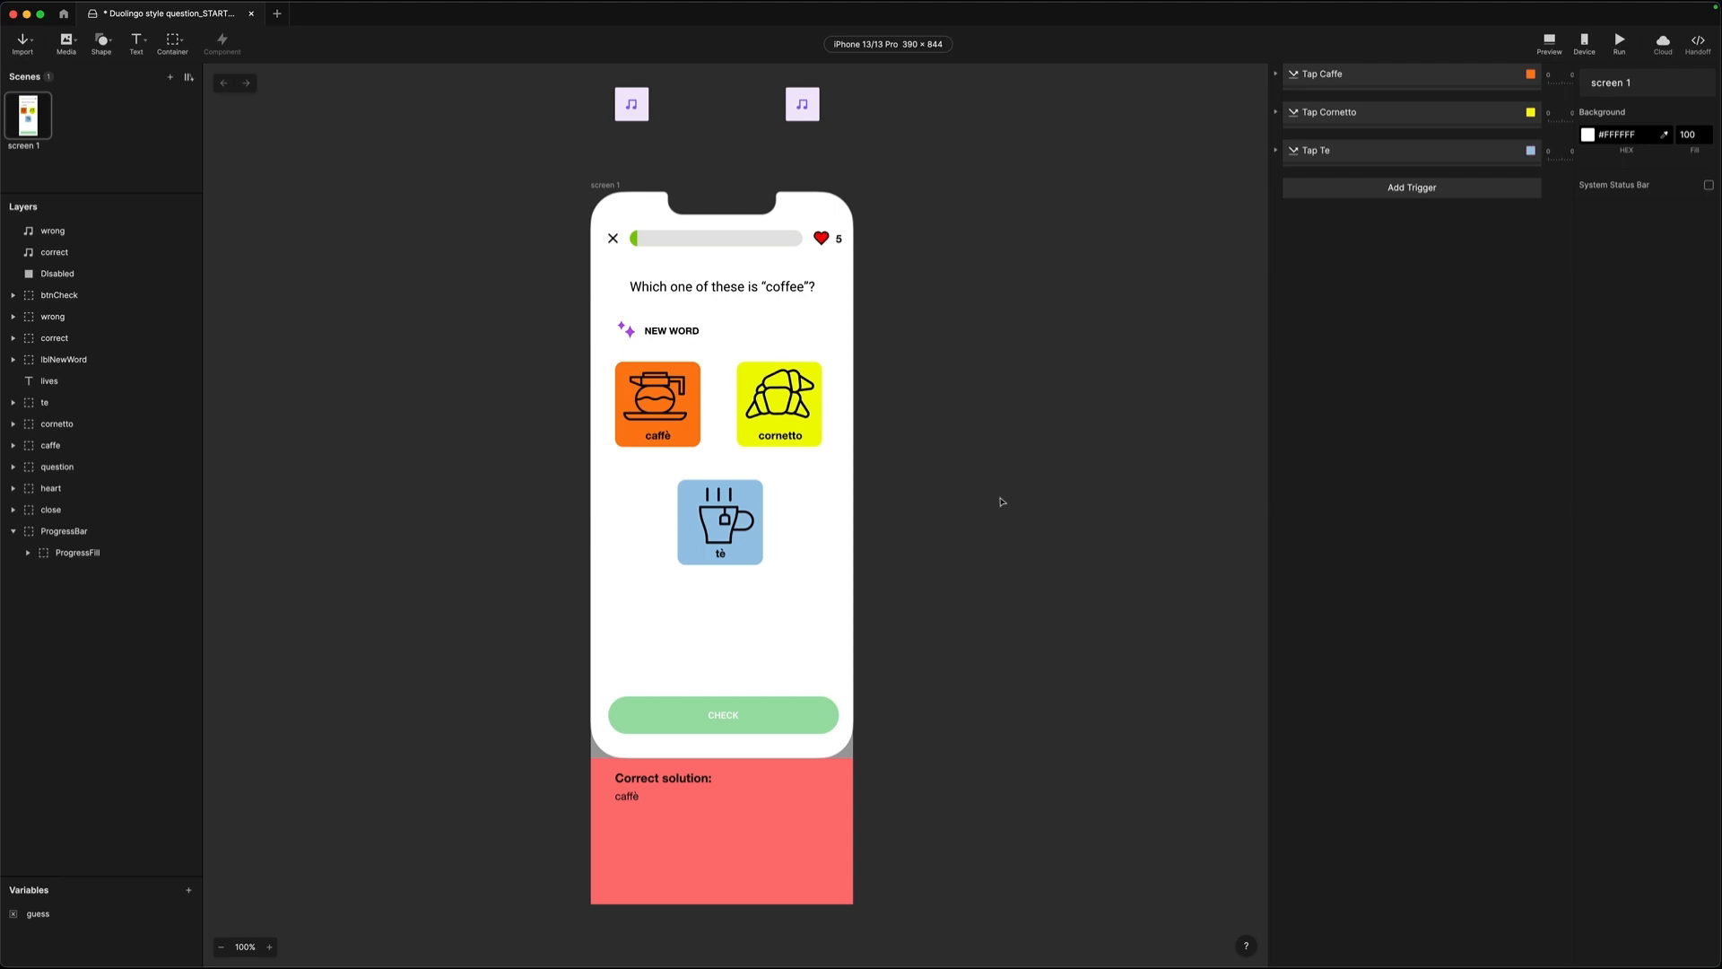
- Examine the Disabled overlay above btnCheck by temporarily hiding it, then restore its visibility and clear the selection
click(737, 719)
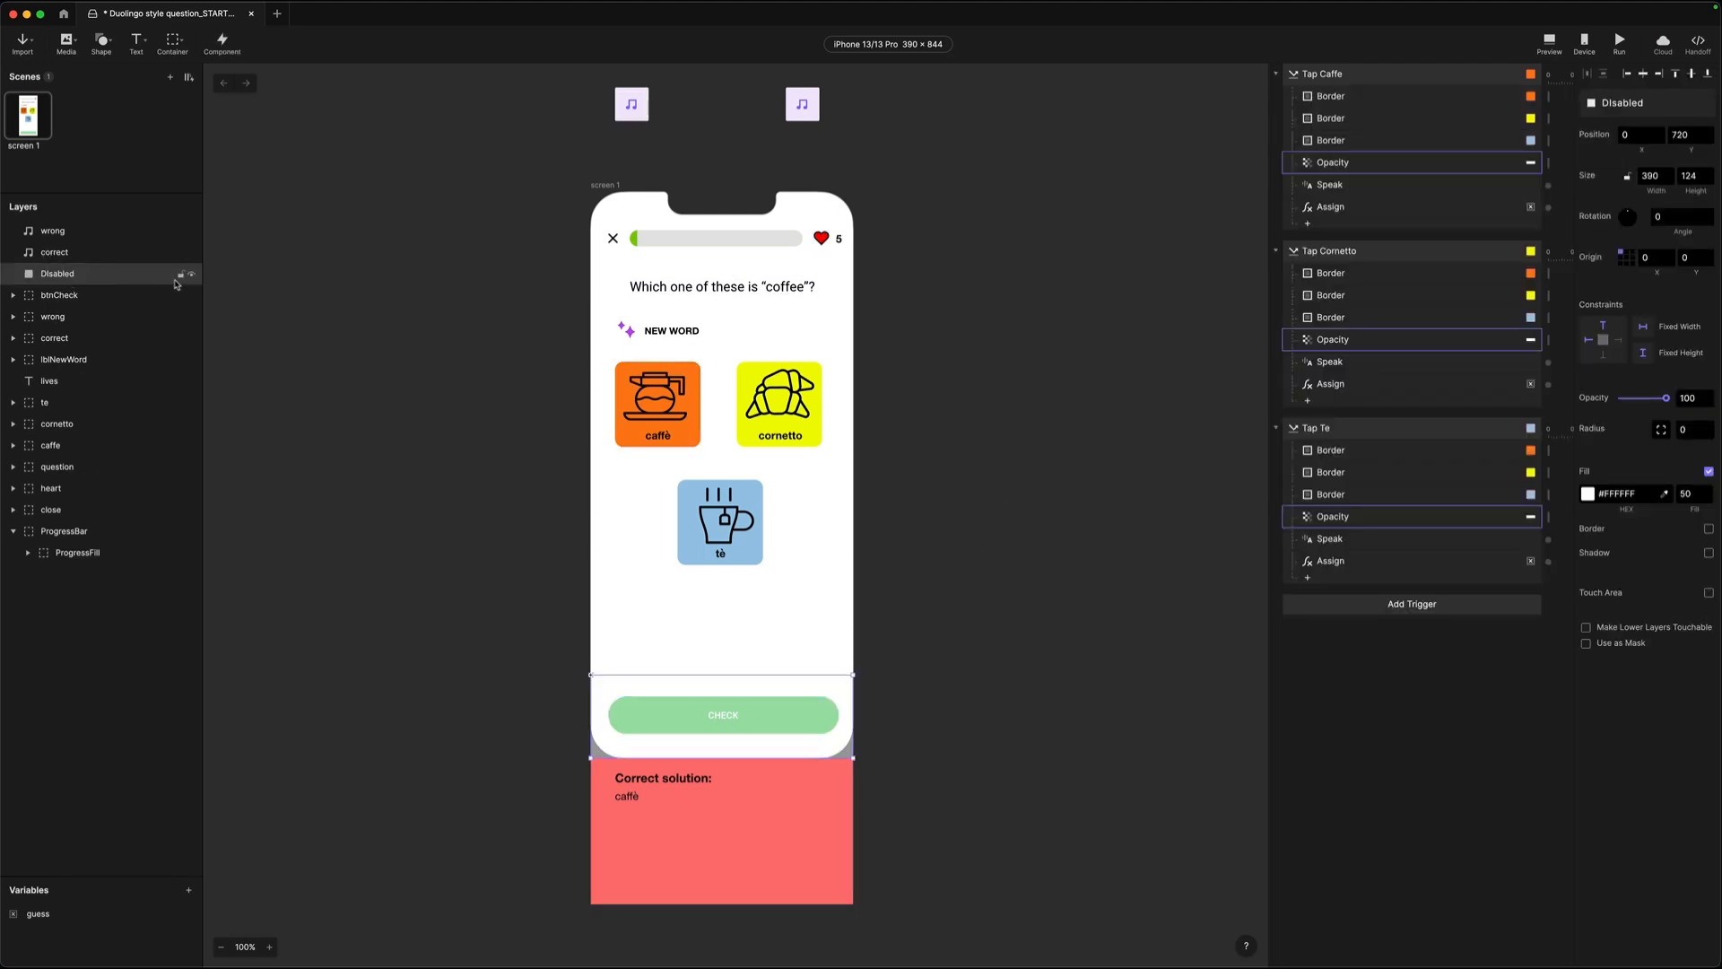
click(12, 532)
click(59, 276)
click(53, 467)
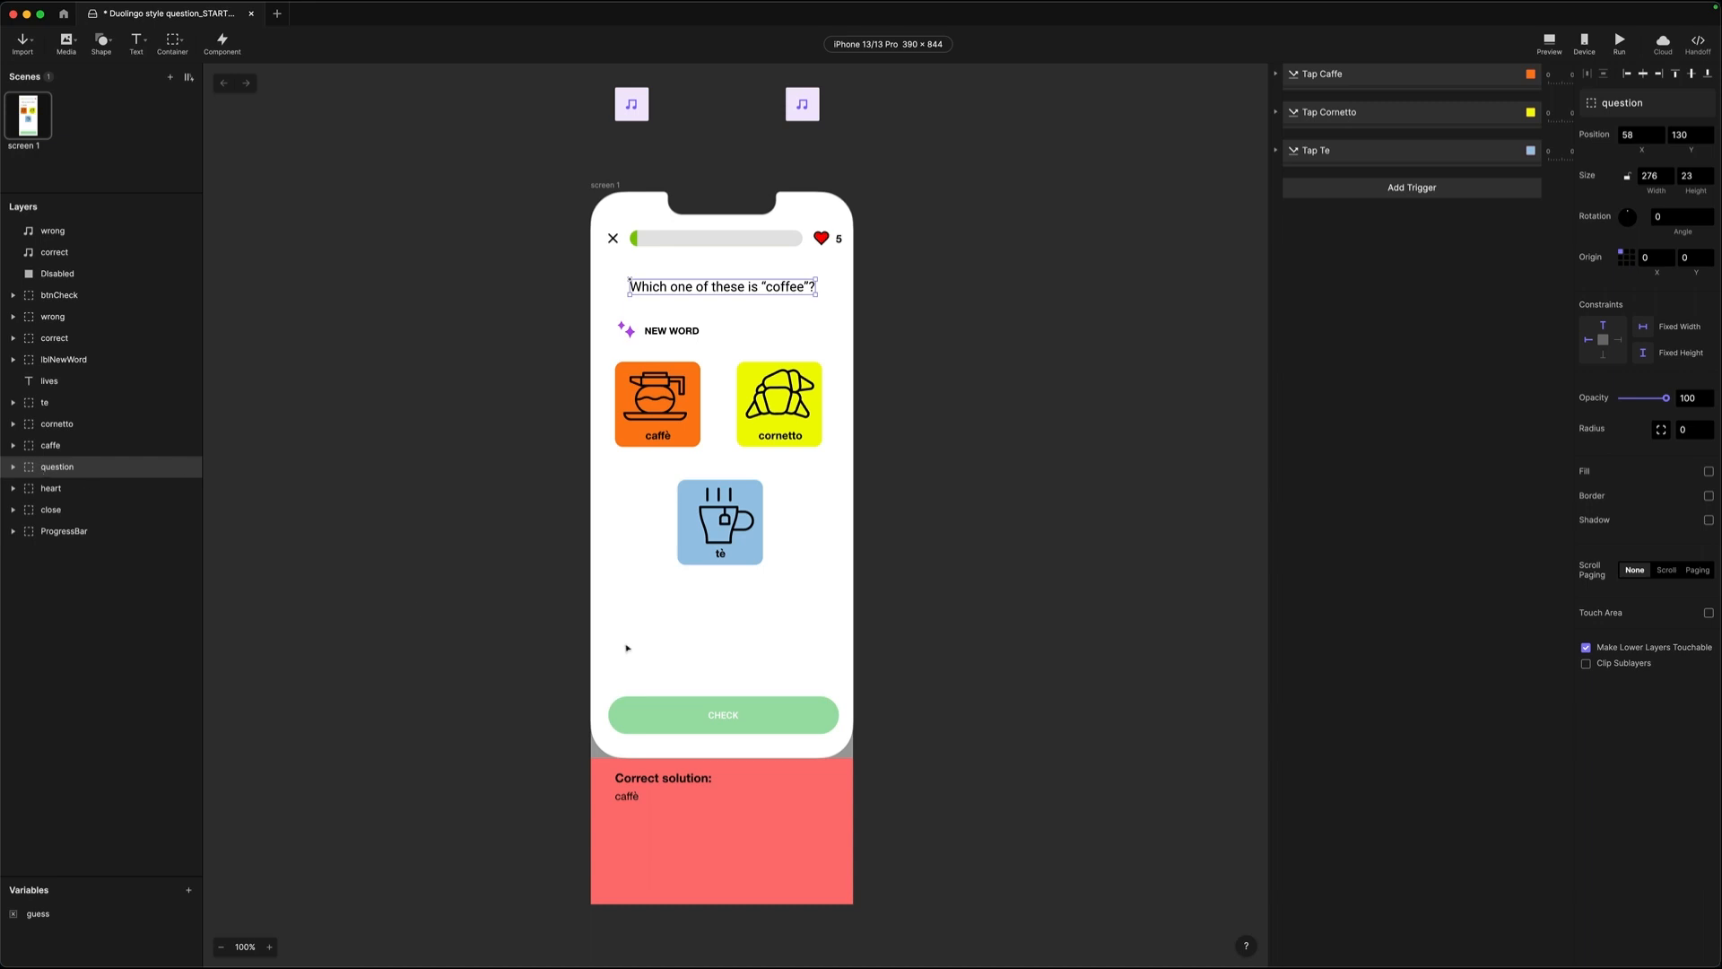
click(81, 274)
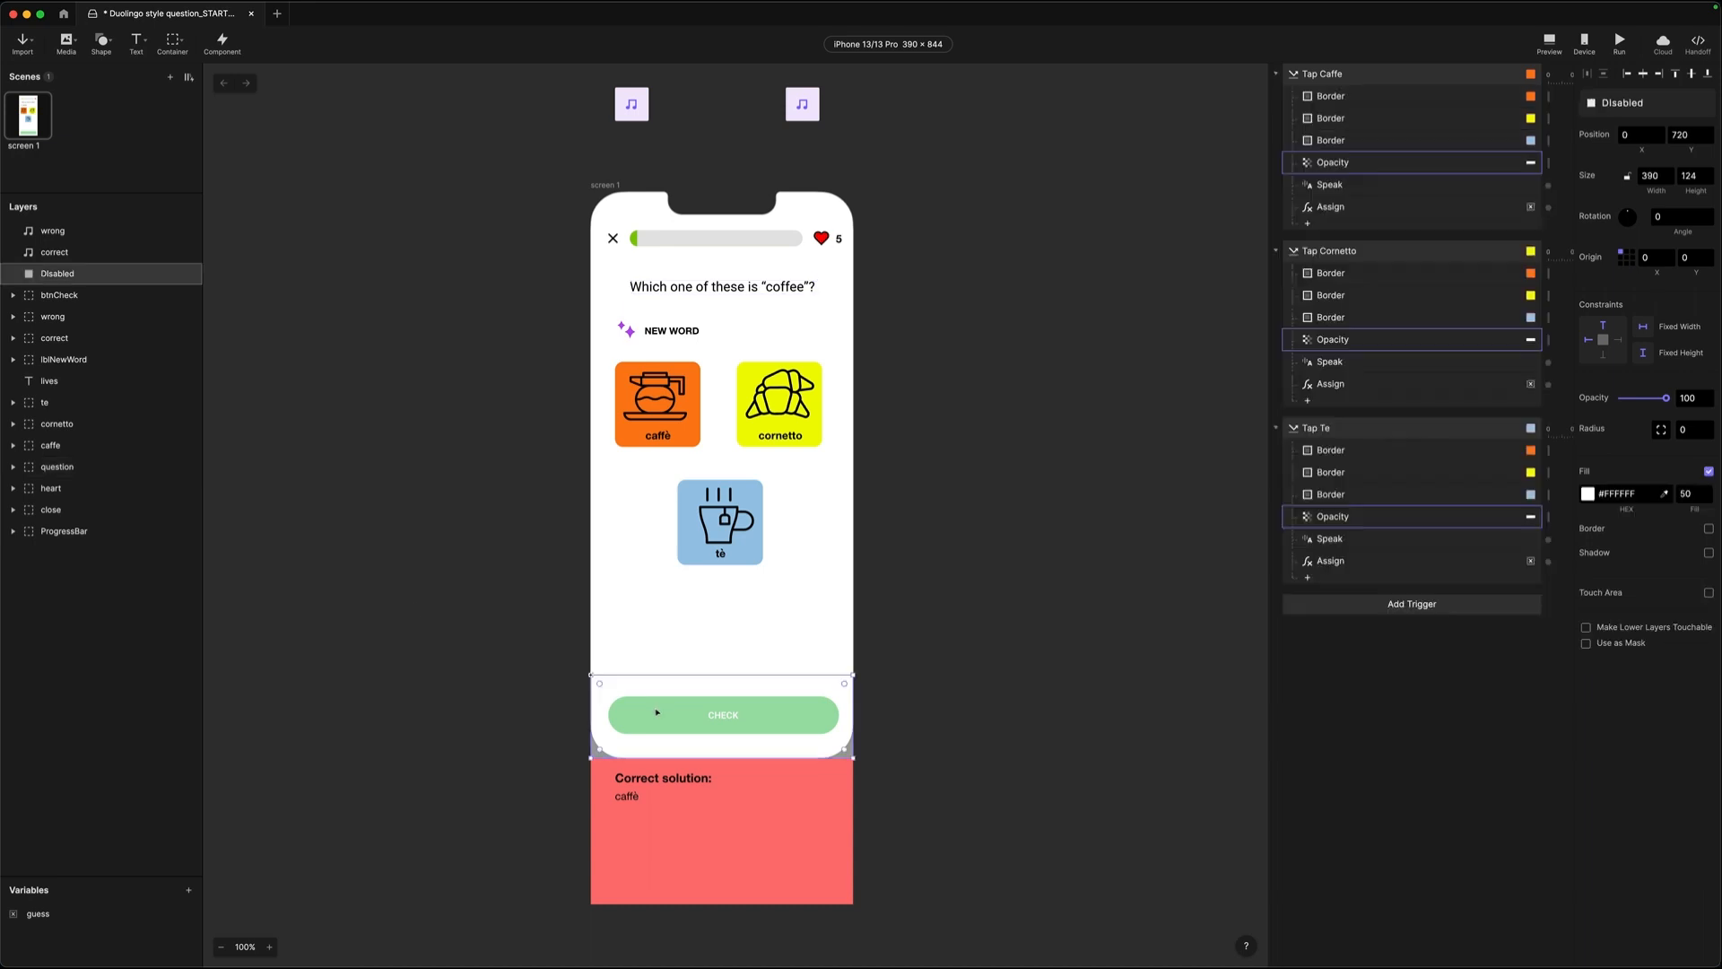
click(191, 275)
click(36, 296)
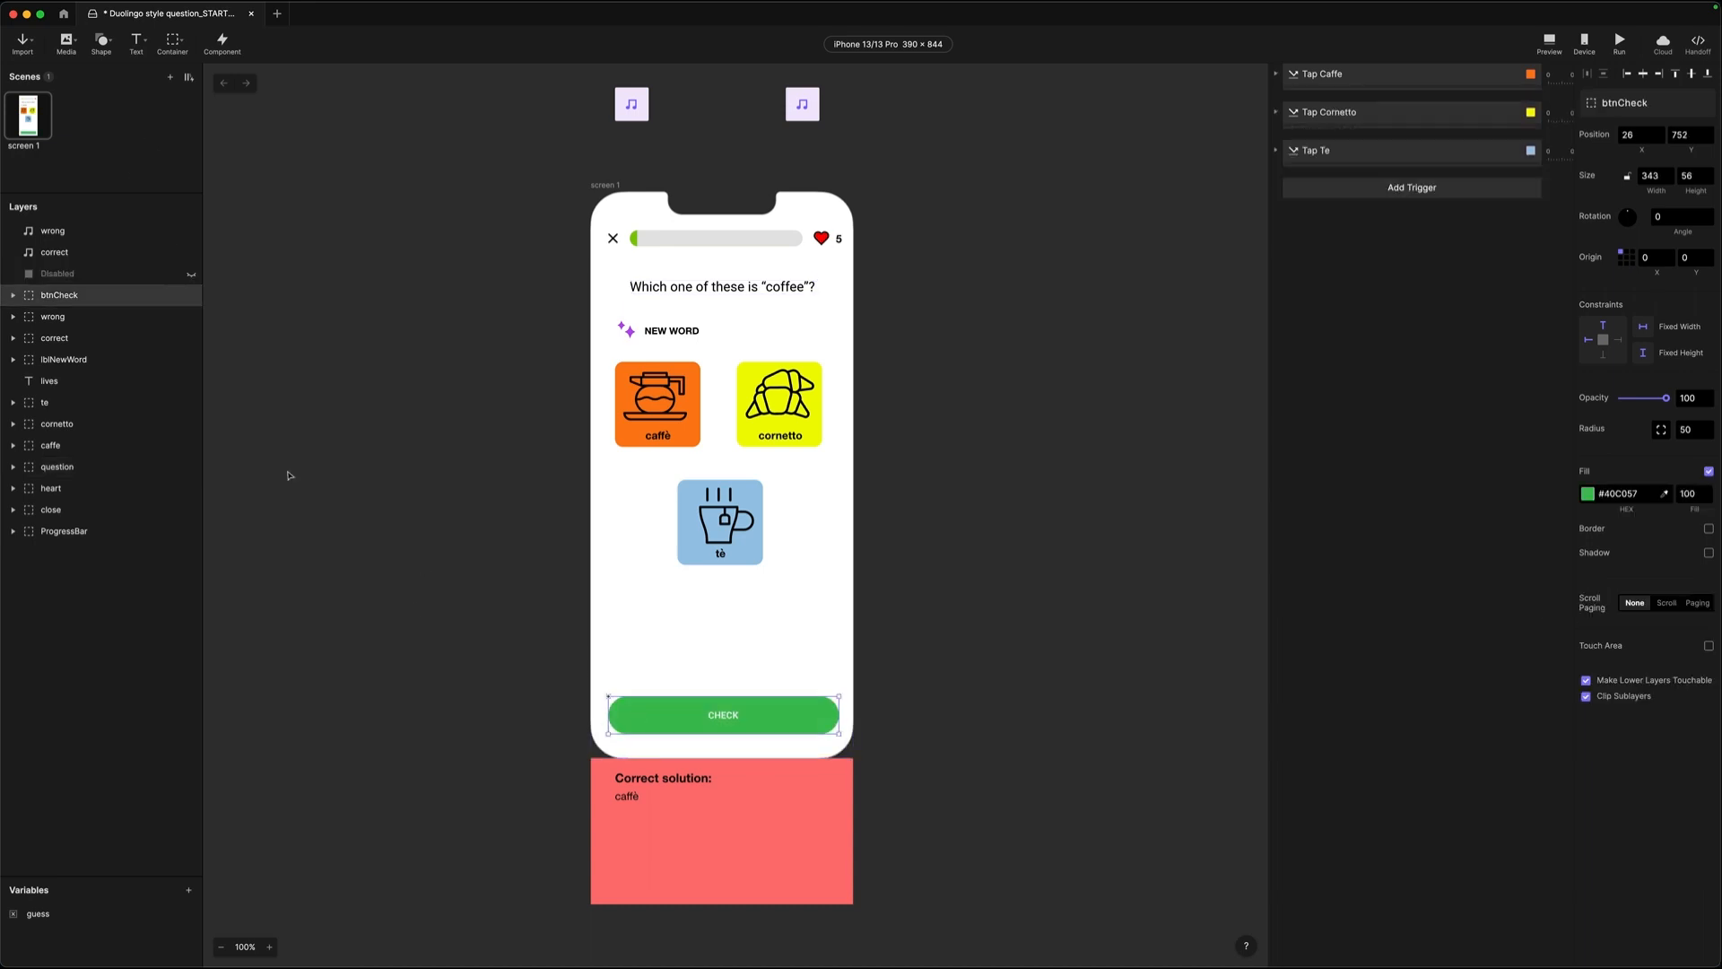
click(191, 273)
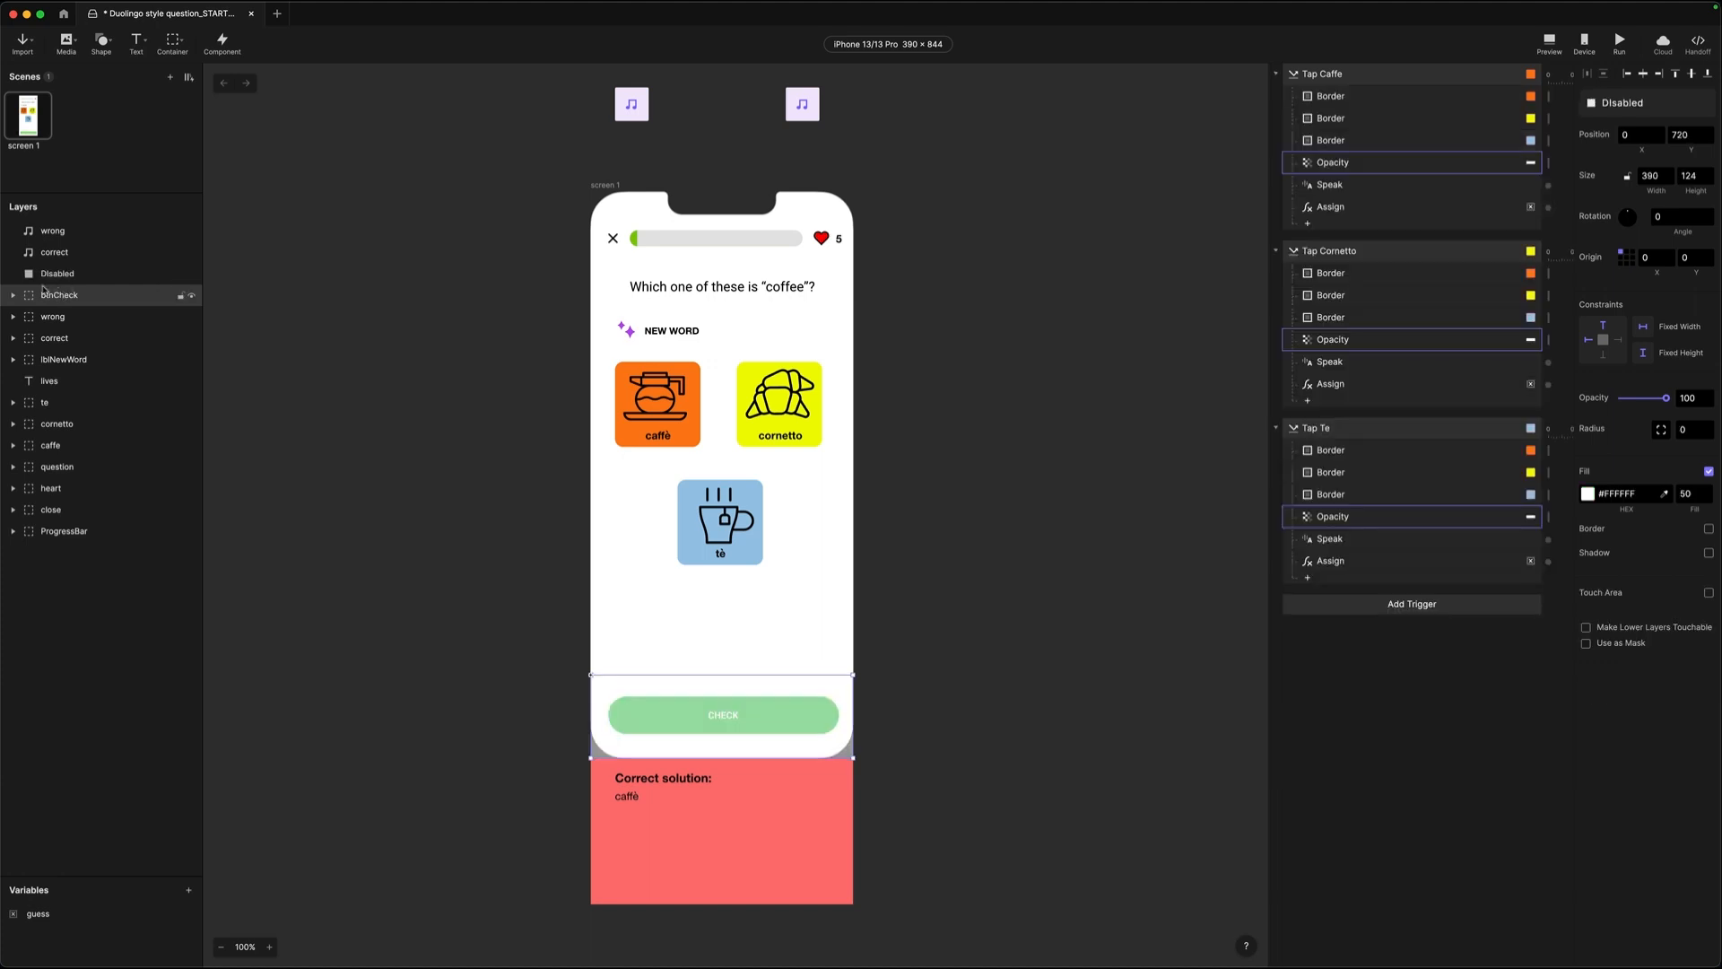
click(1325, 663)
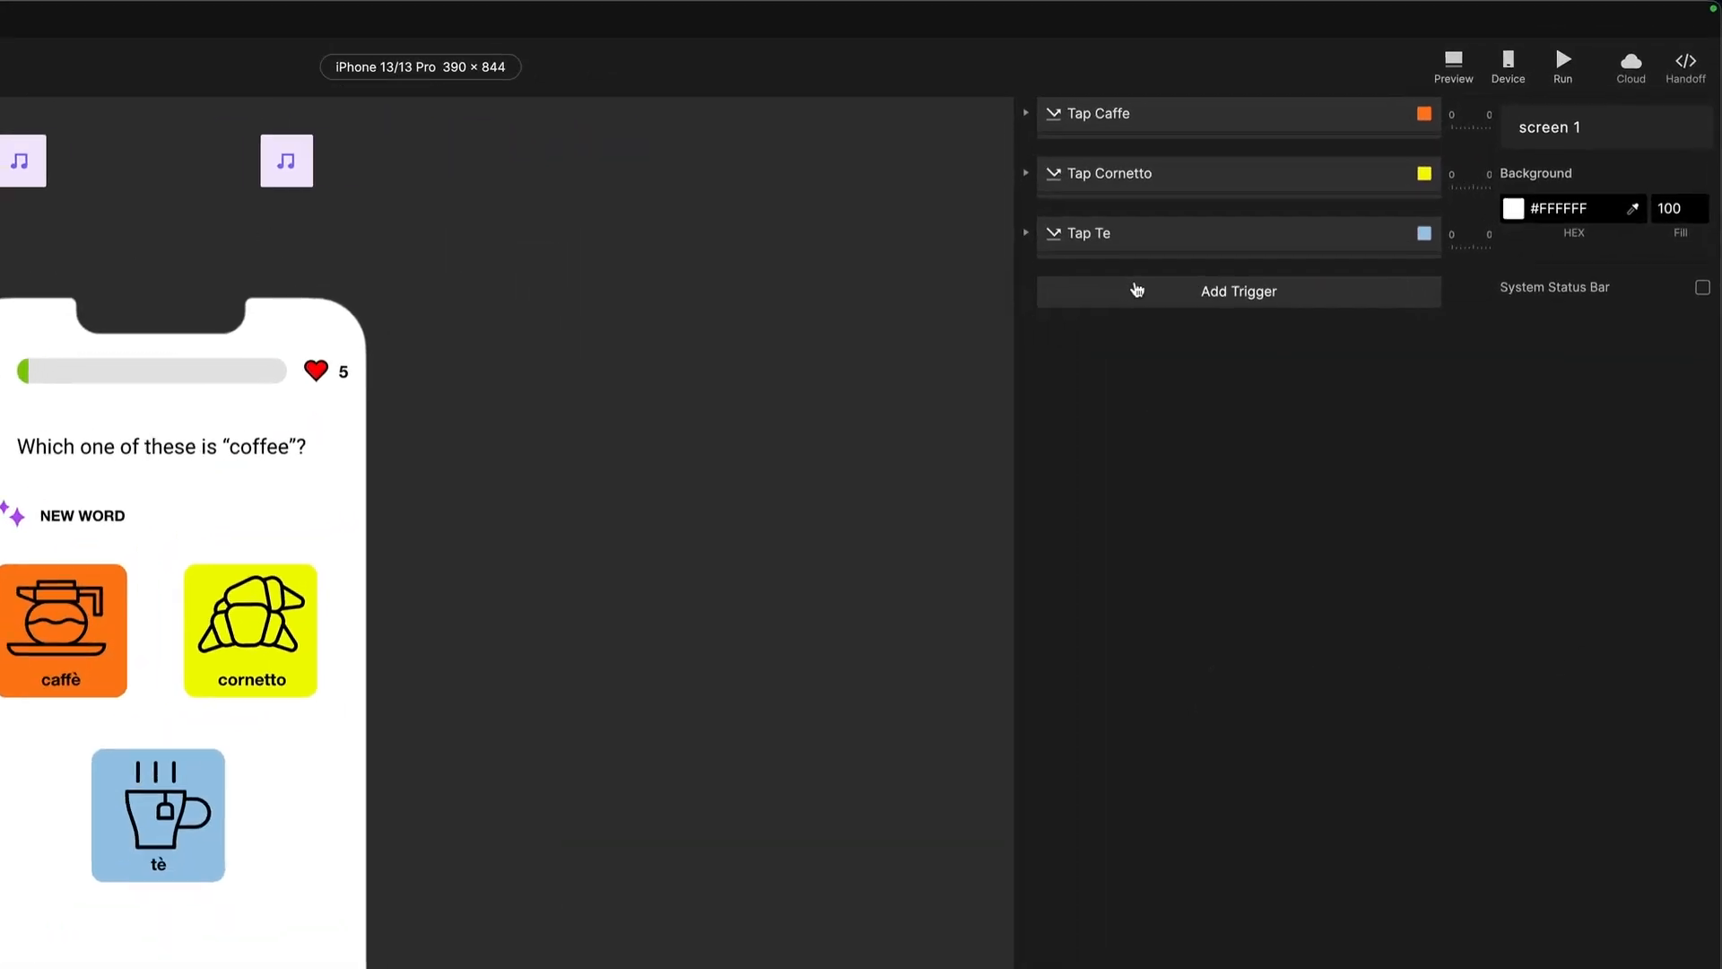
- Add a Tap trigger for the btnCheck layer
click(1367, 189)
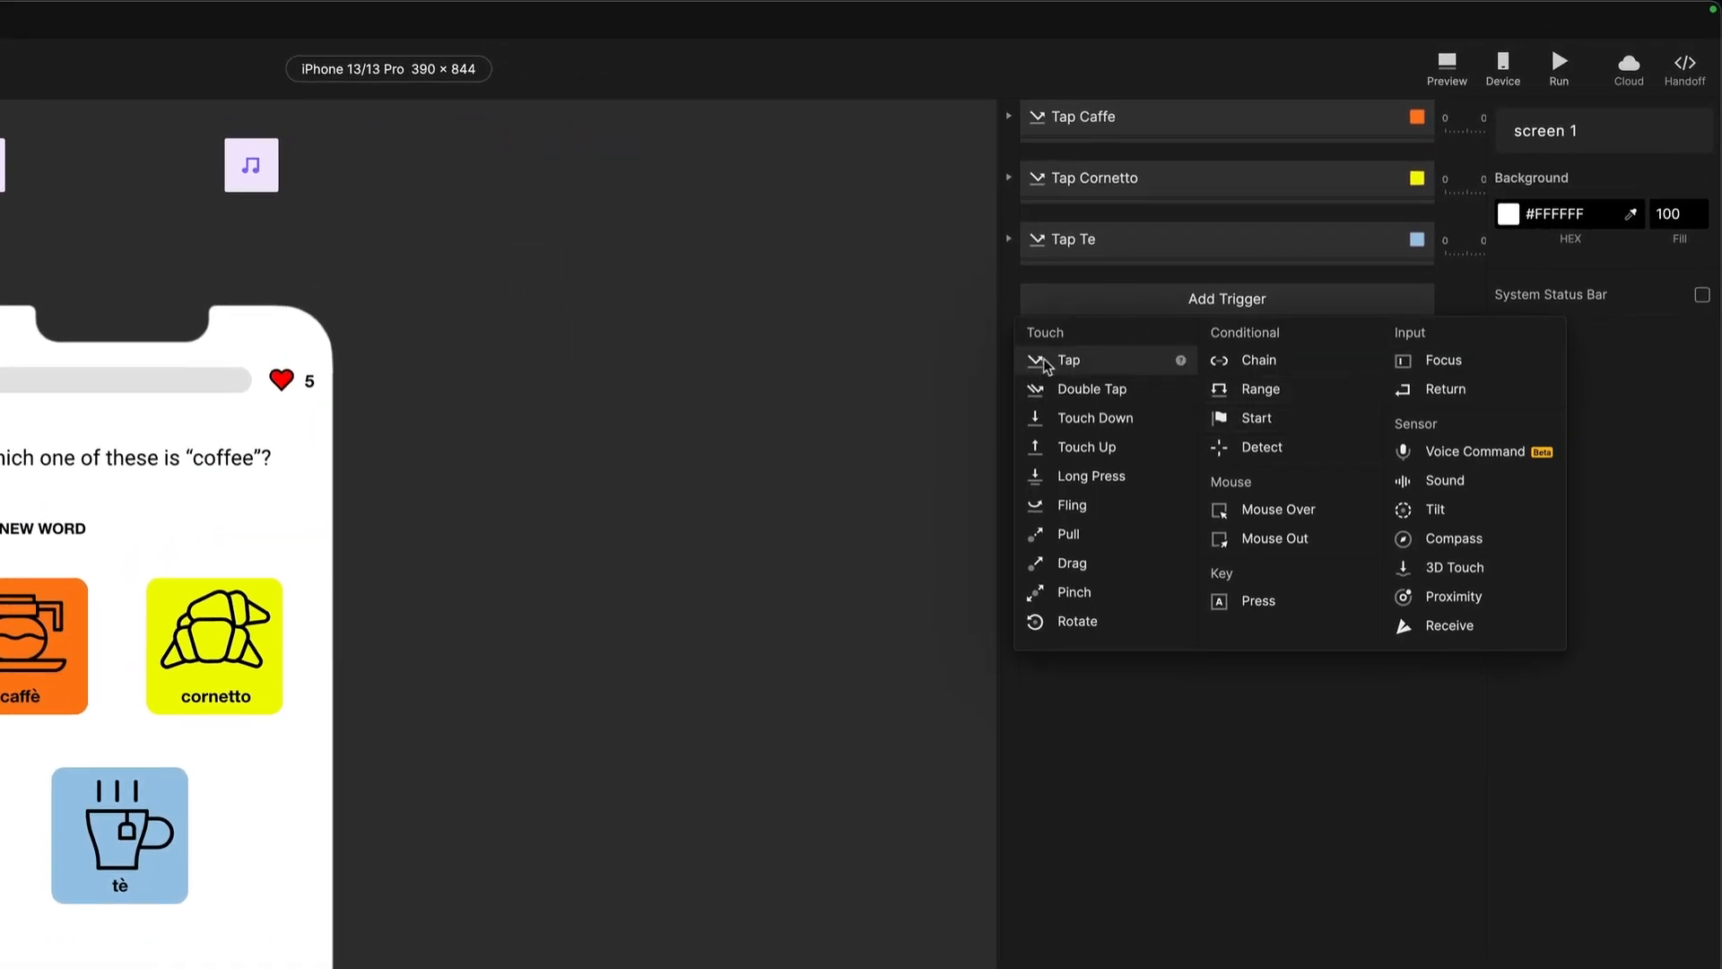
click(1307, 227)
click(1585, 166)
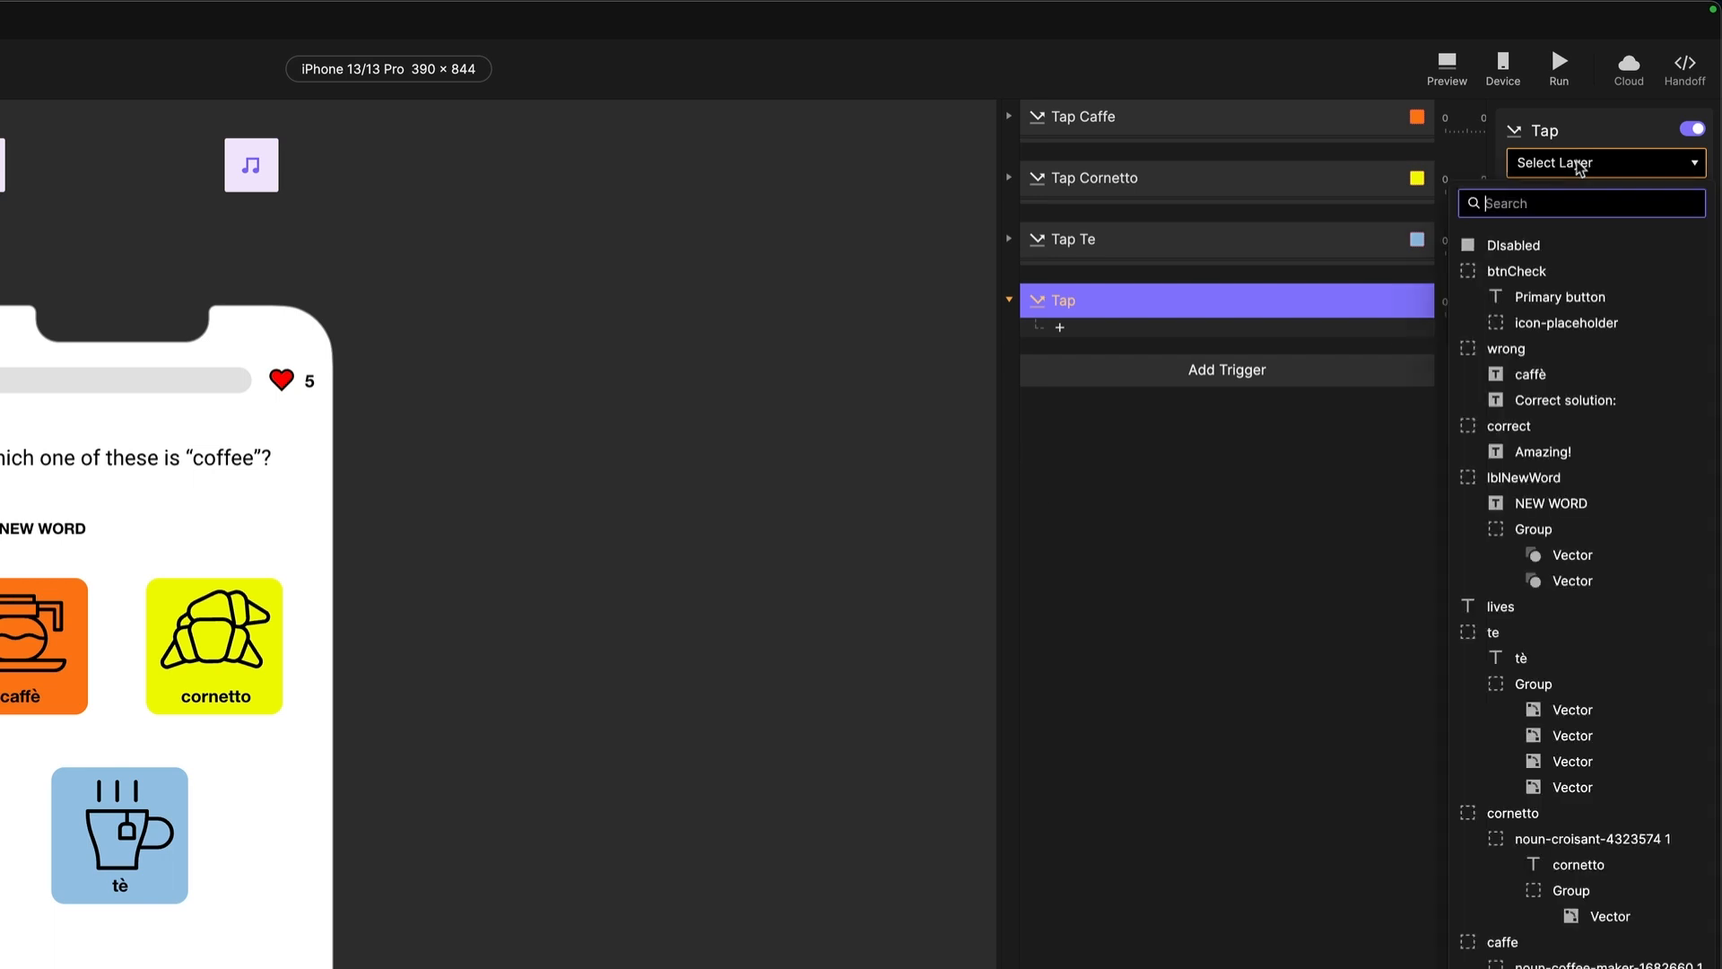
click(1528, 277)
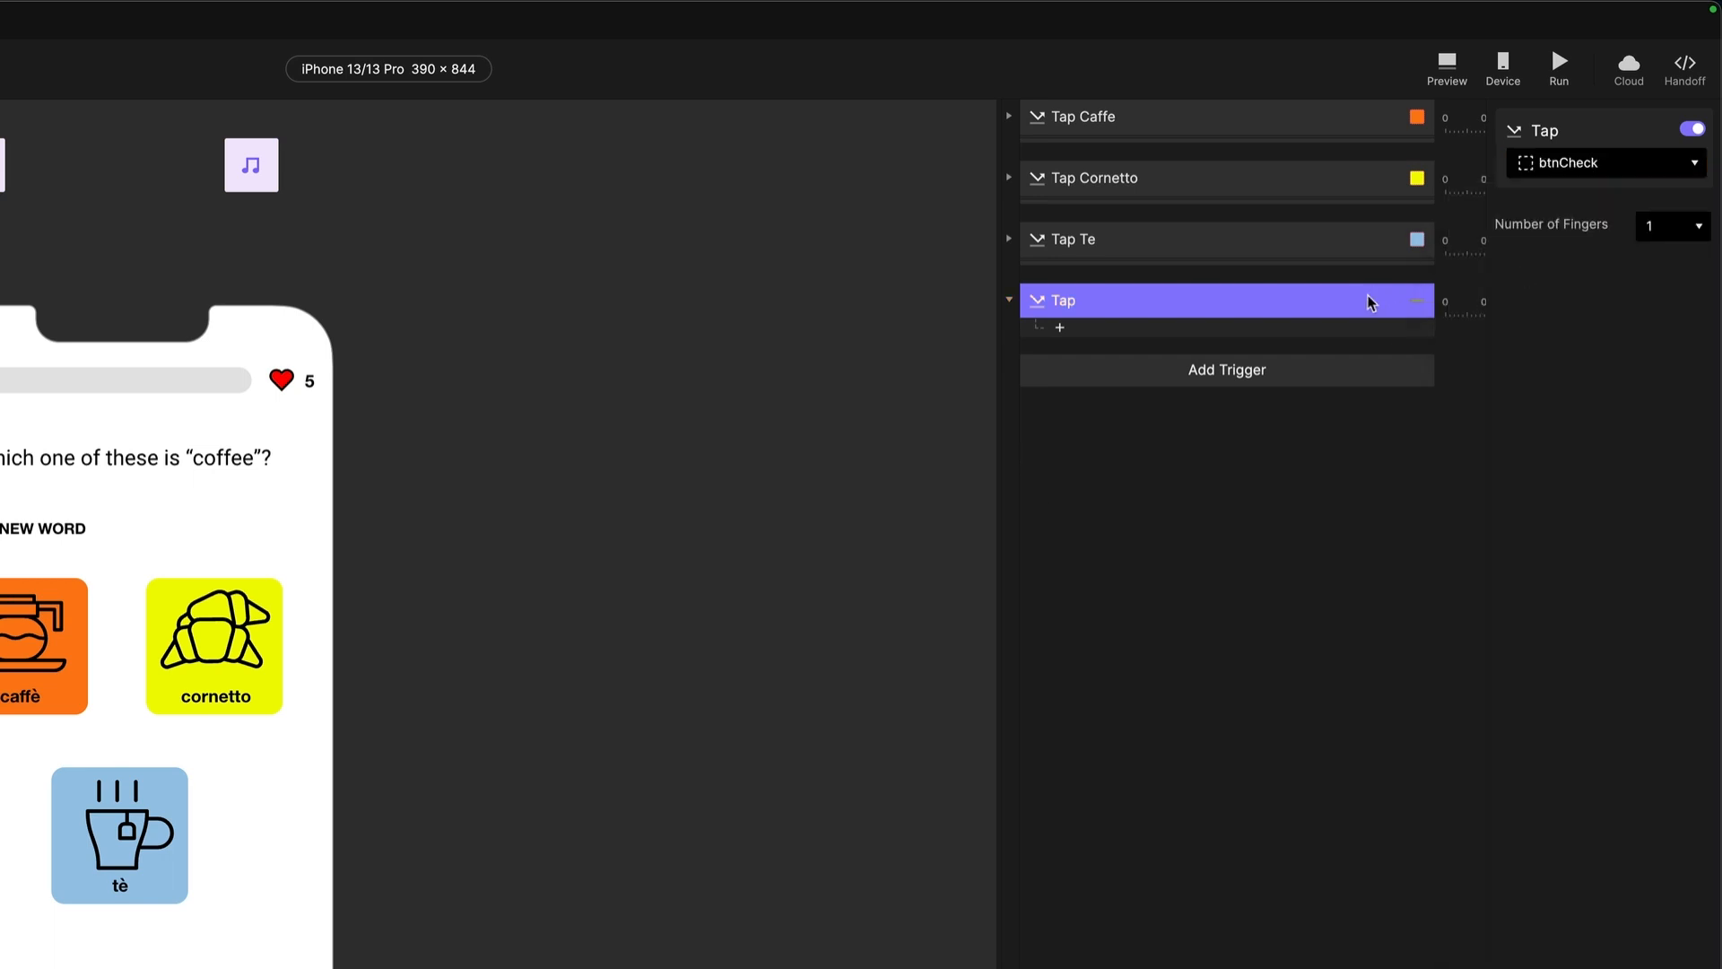
- Add a Condition to the btnCheck Tap trigger that tests the guess variable with the equals operator
click(1061, 330)
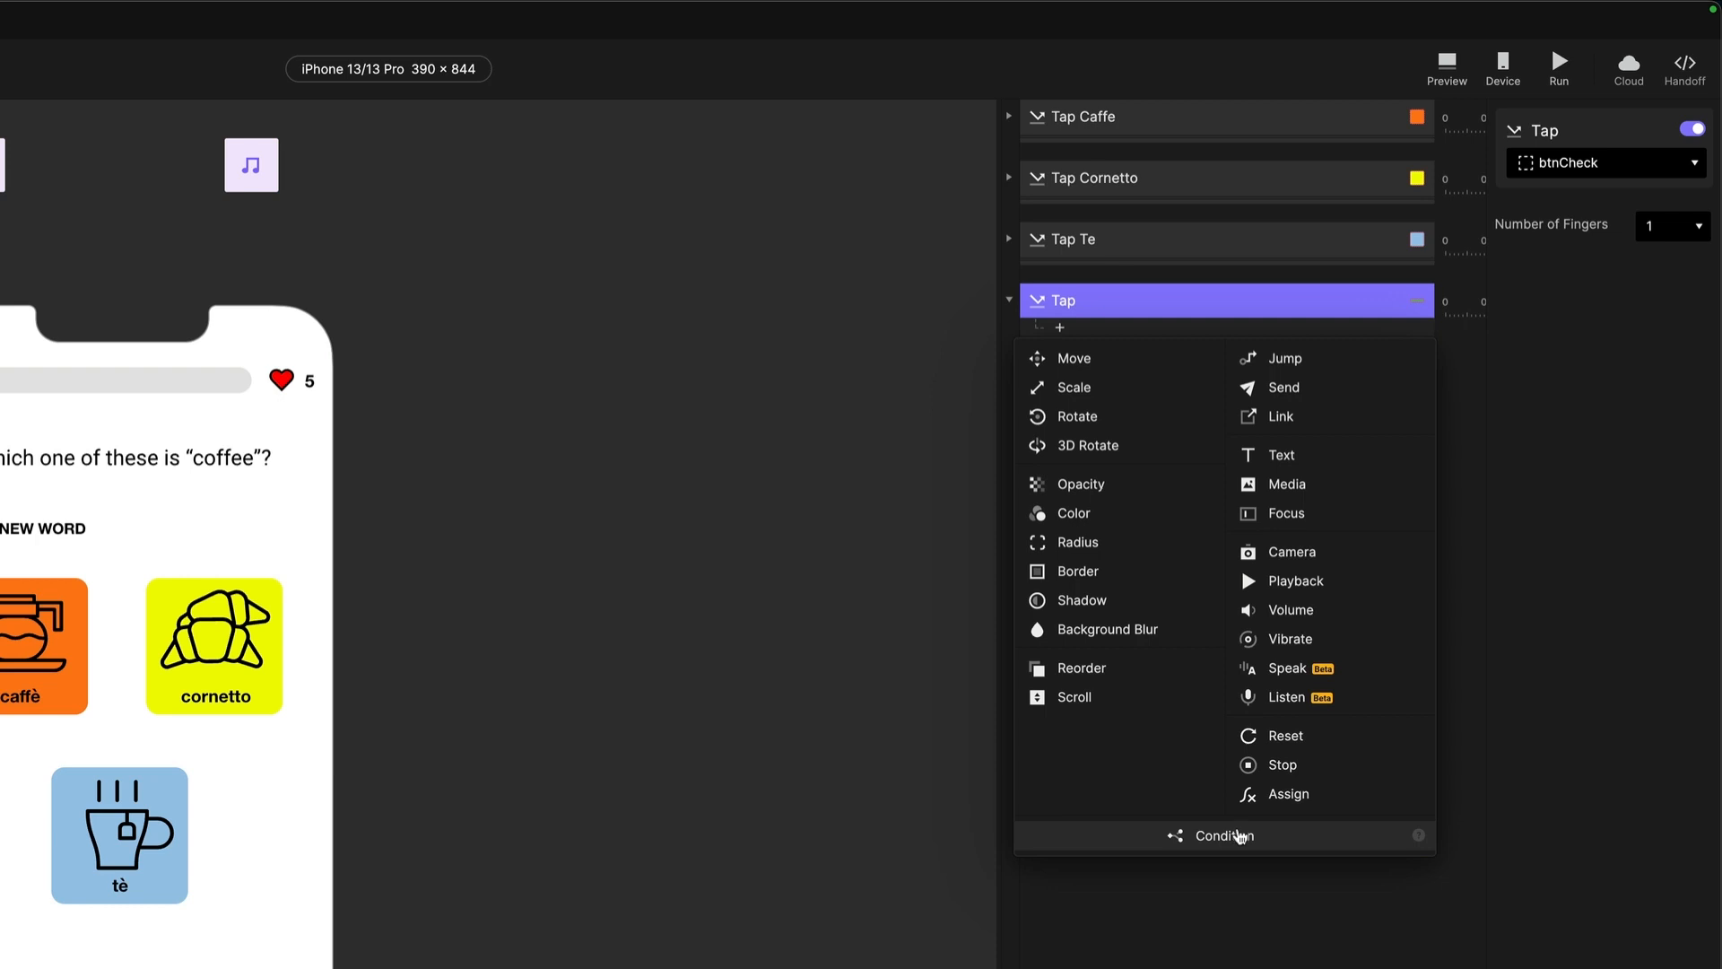
click(1240, 837)
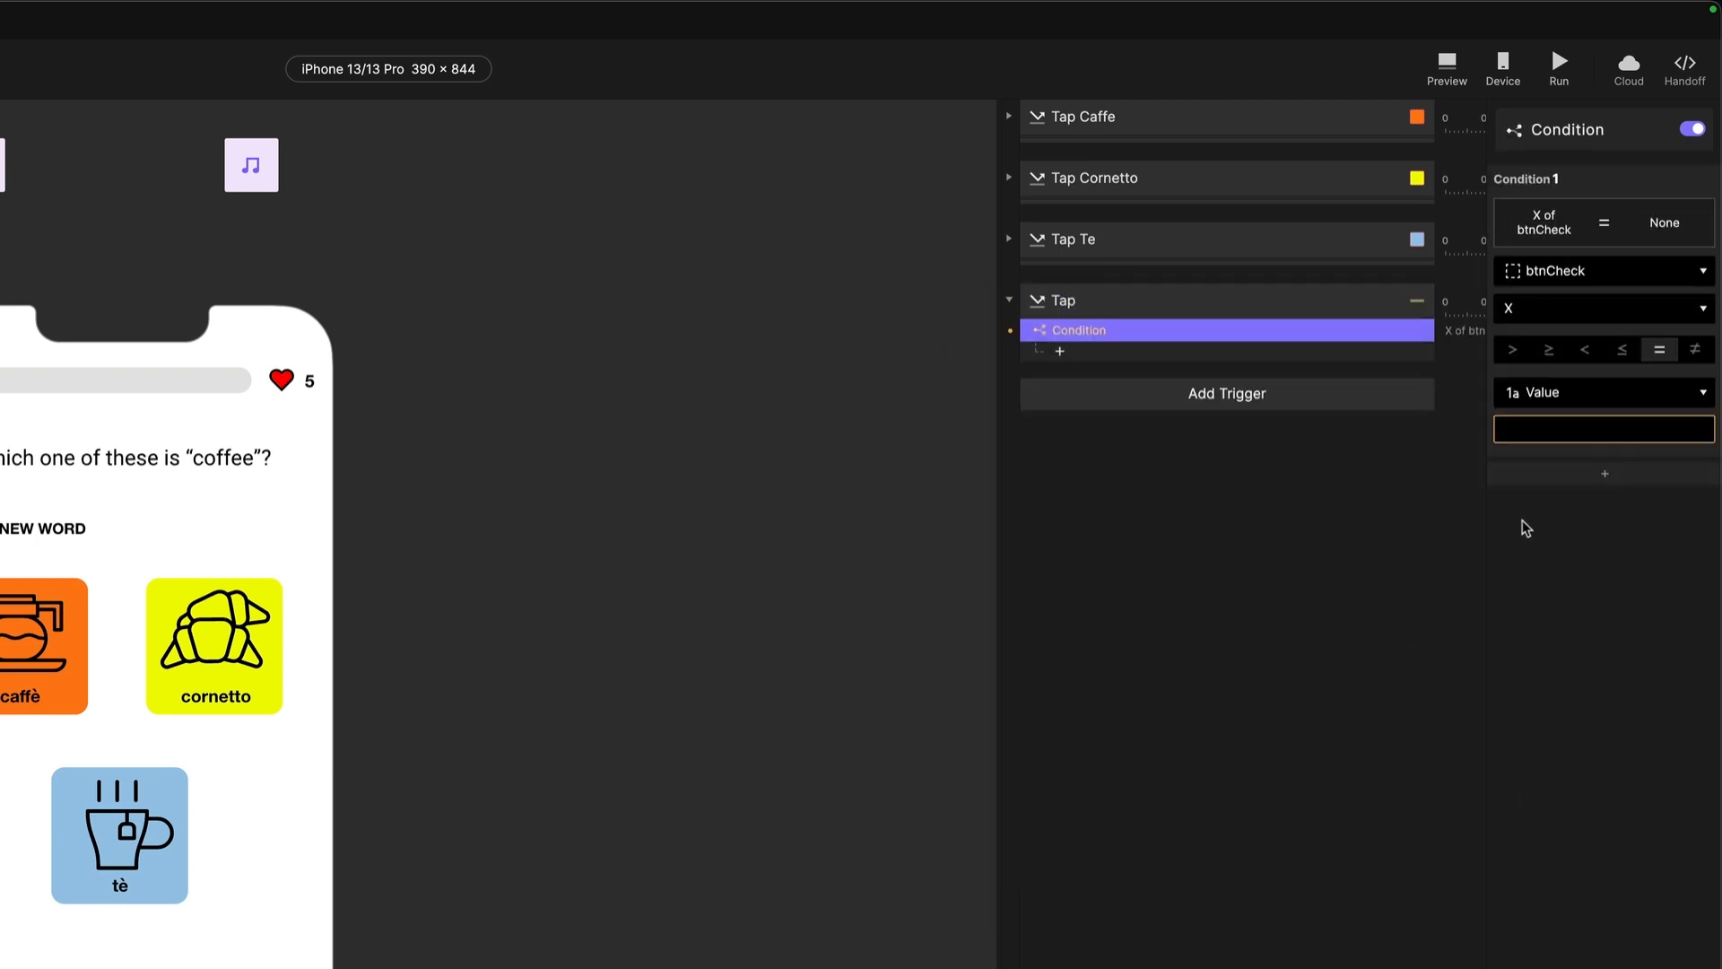
click(1549, 271)
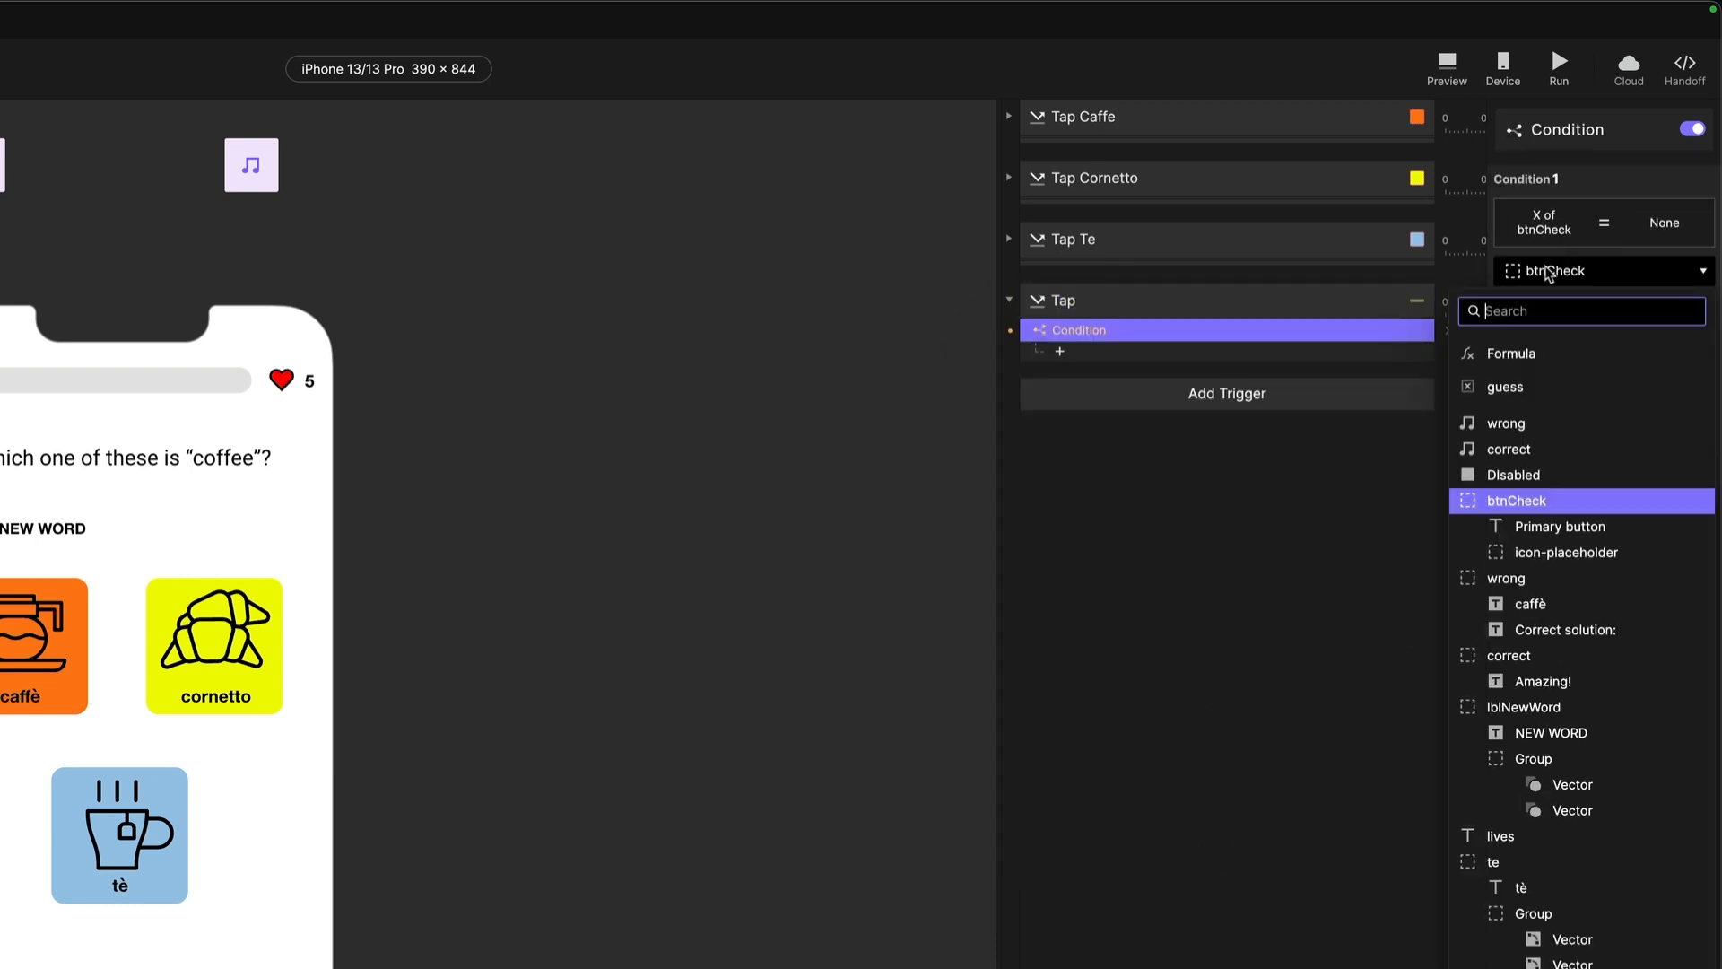
click(1493, 388)
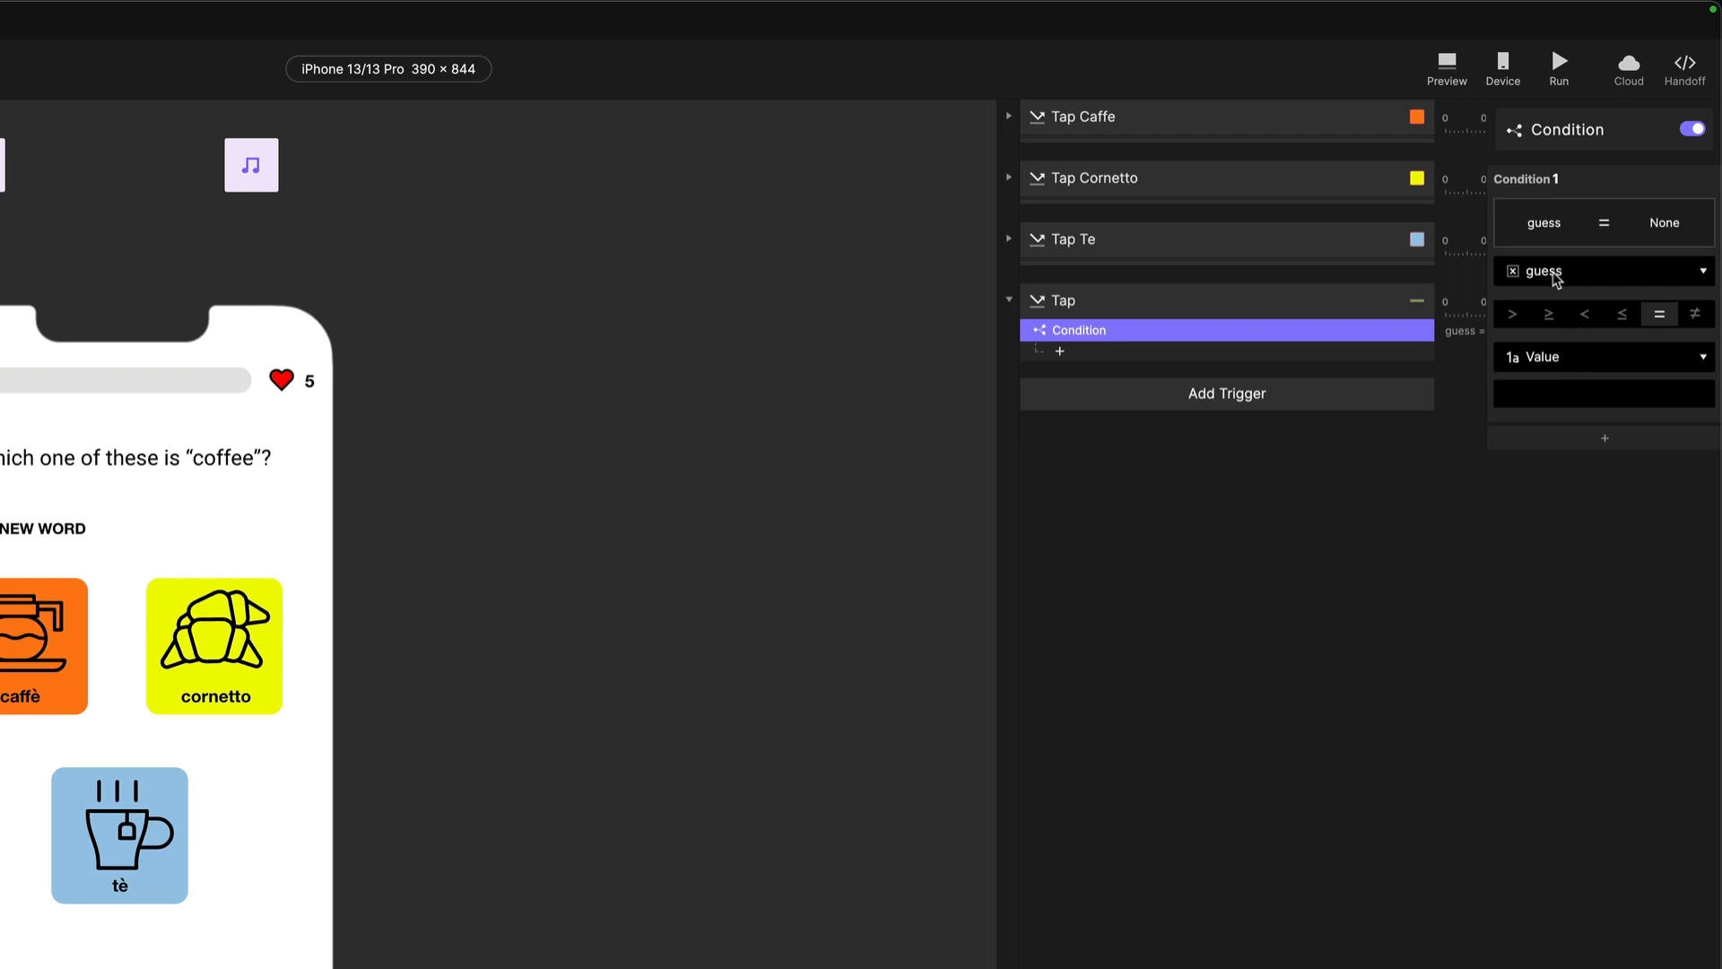
- Set the condition's comparison value to caffè, copied from Tap Caffe's Speak text
click(1547, 395)
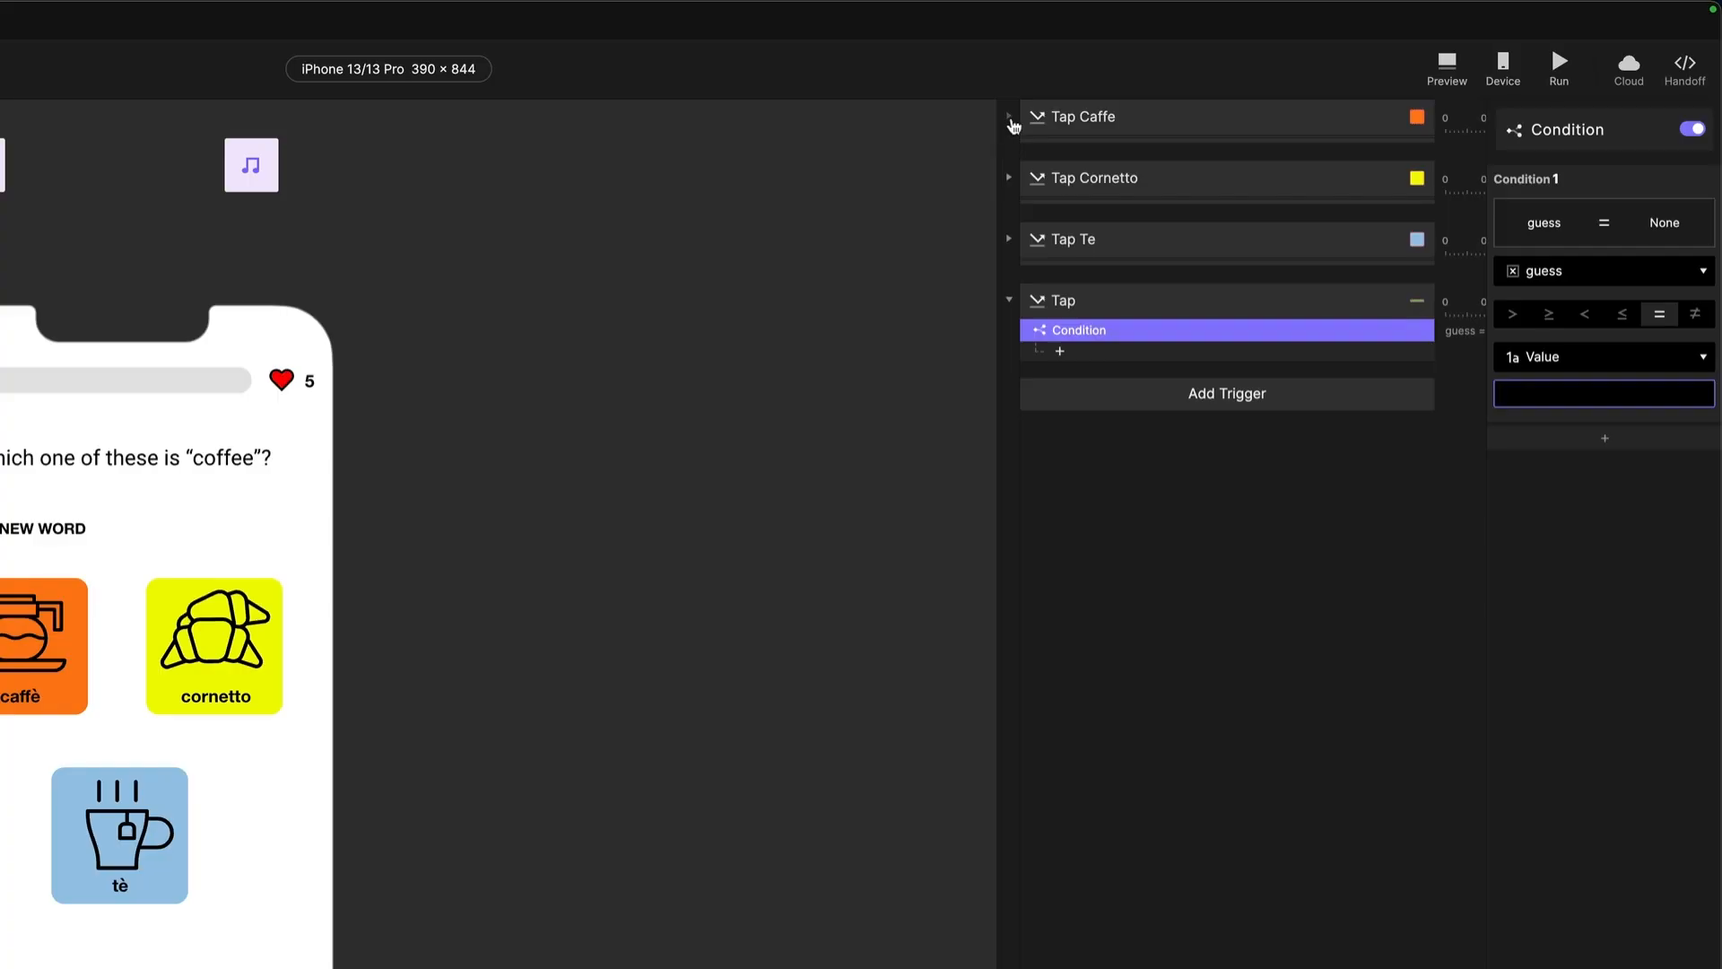
click(1010, 117)
click(1099, 298)
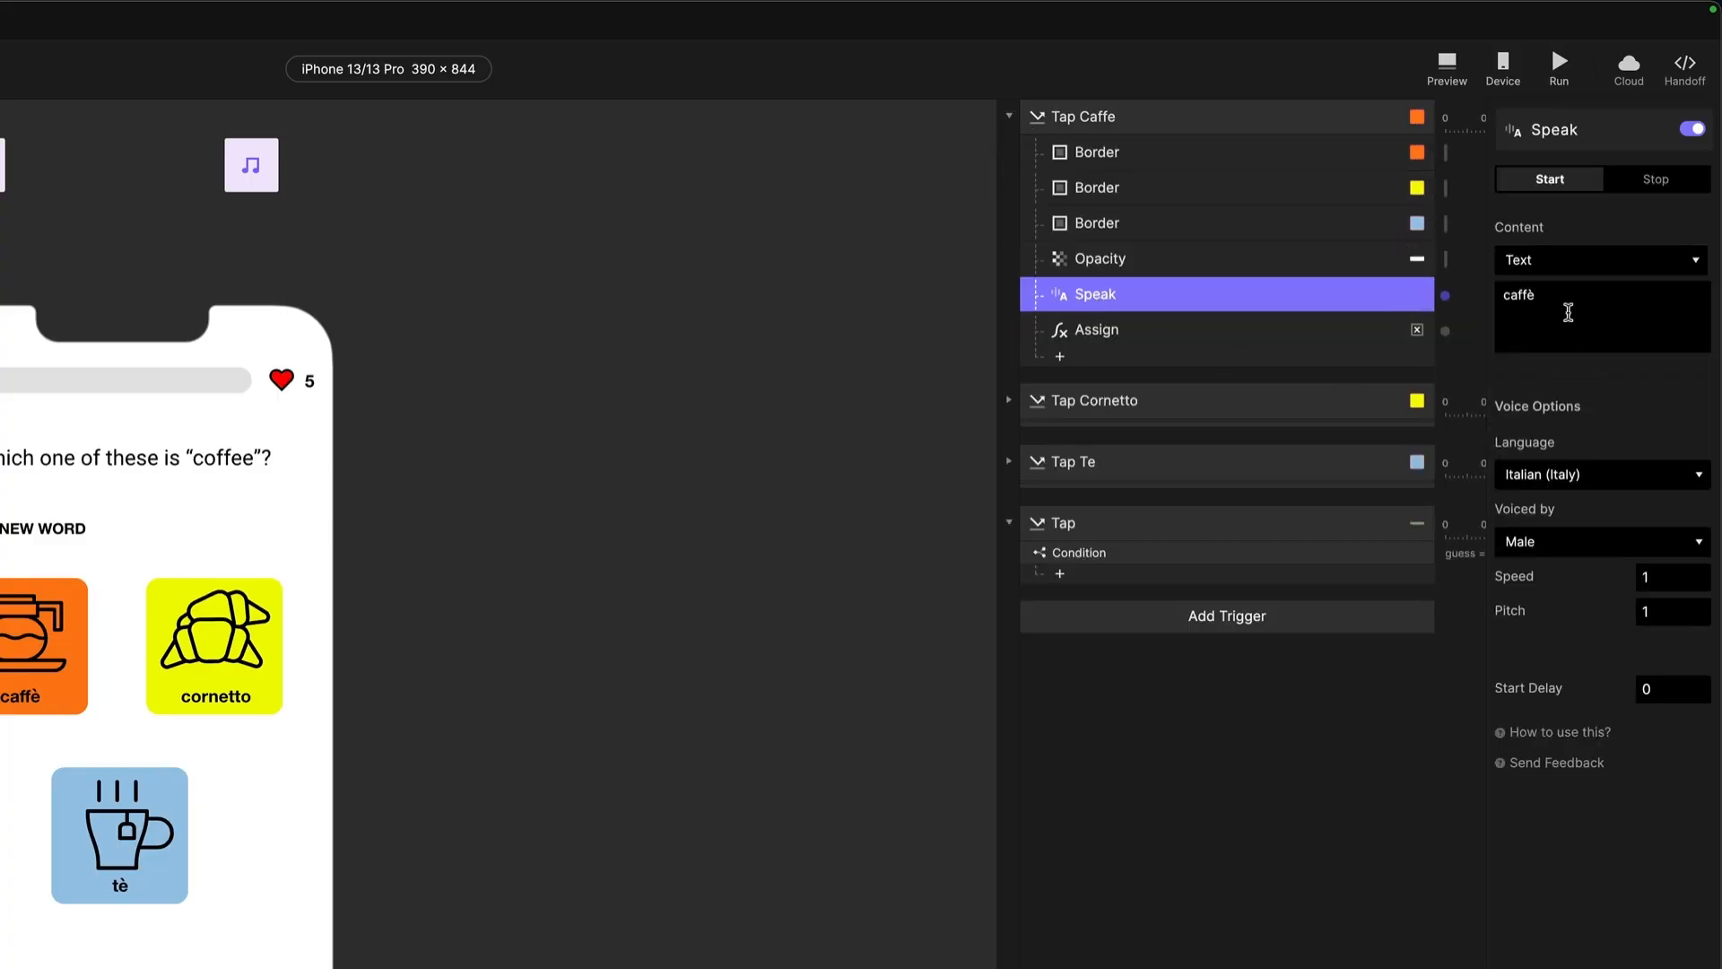
drag(1564, 310, 1493, 299)
key(super+c)
click(1103, 556)
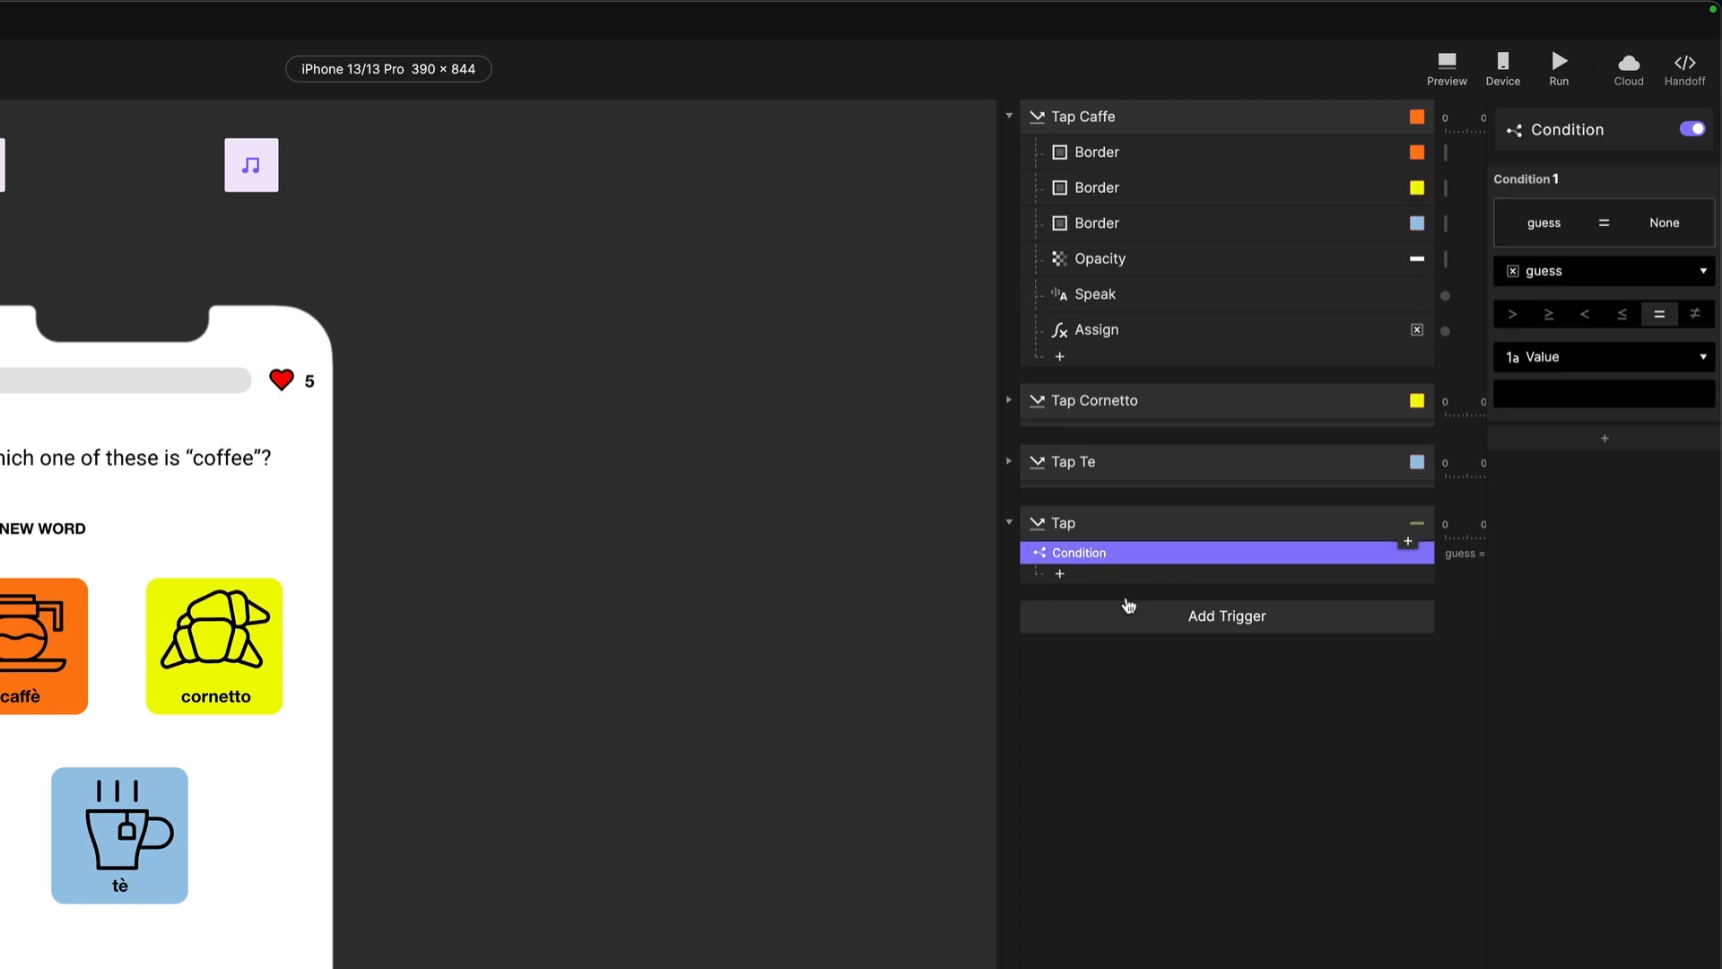
click(1525, 395)
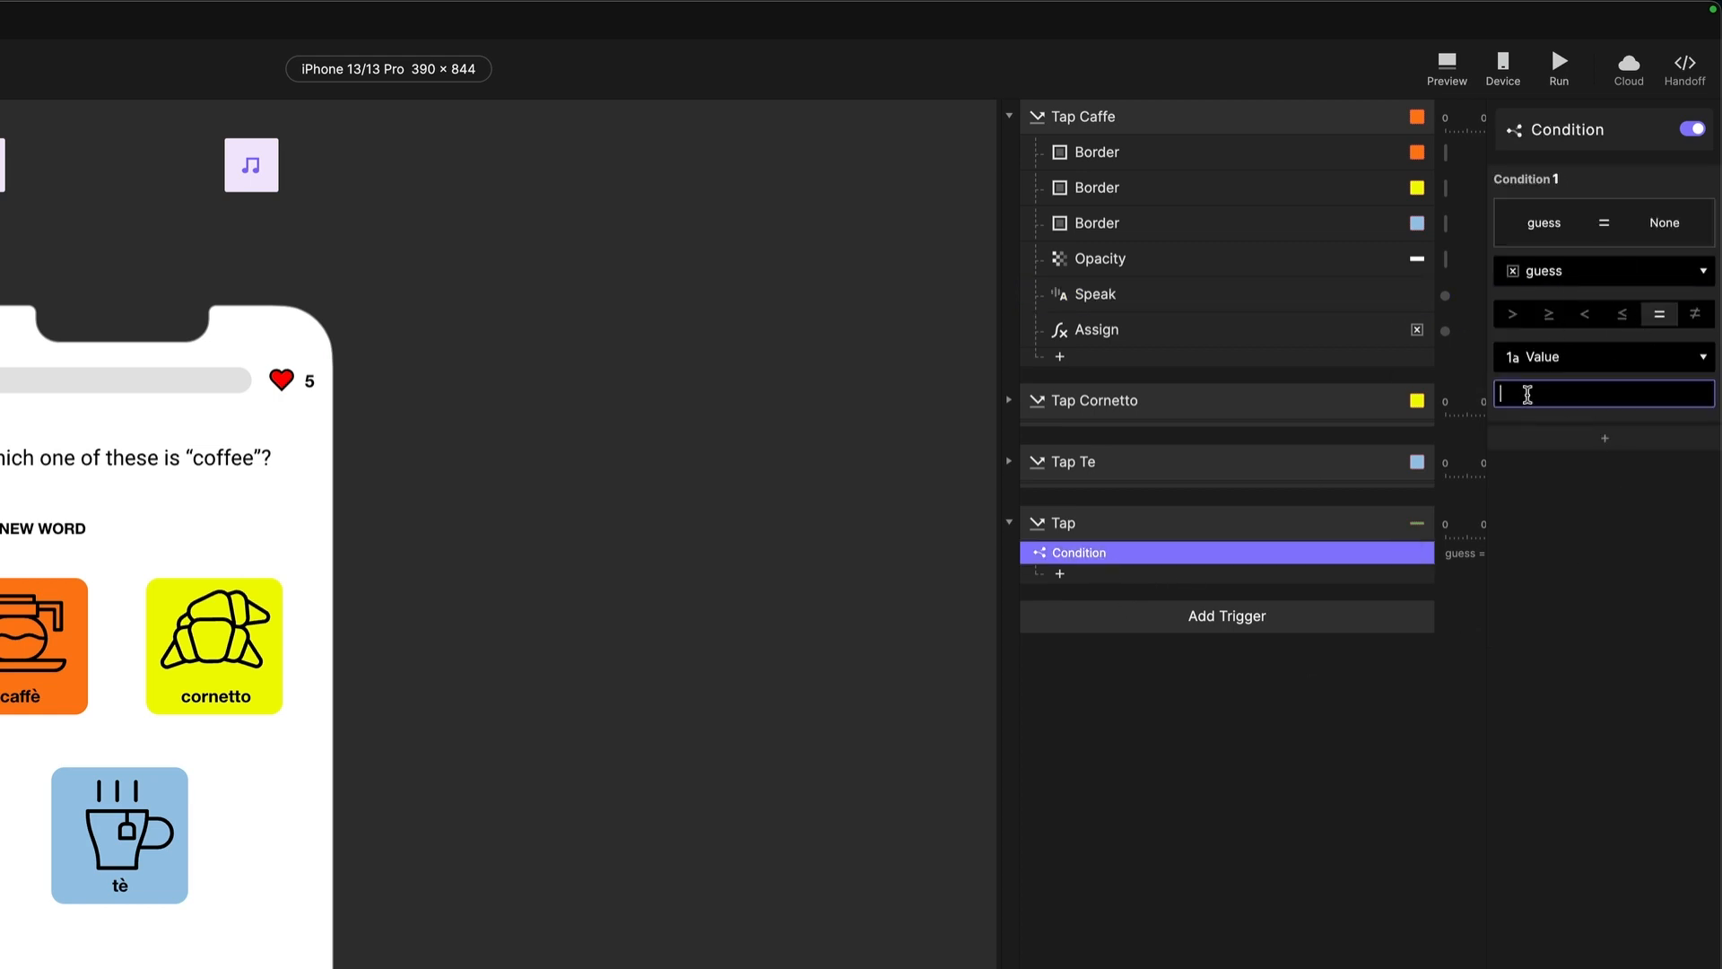
key(super+v)
key(Return)
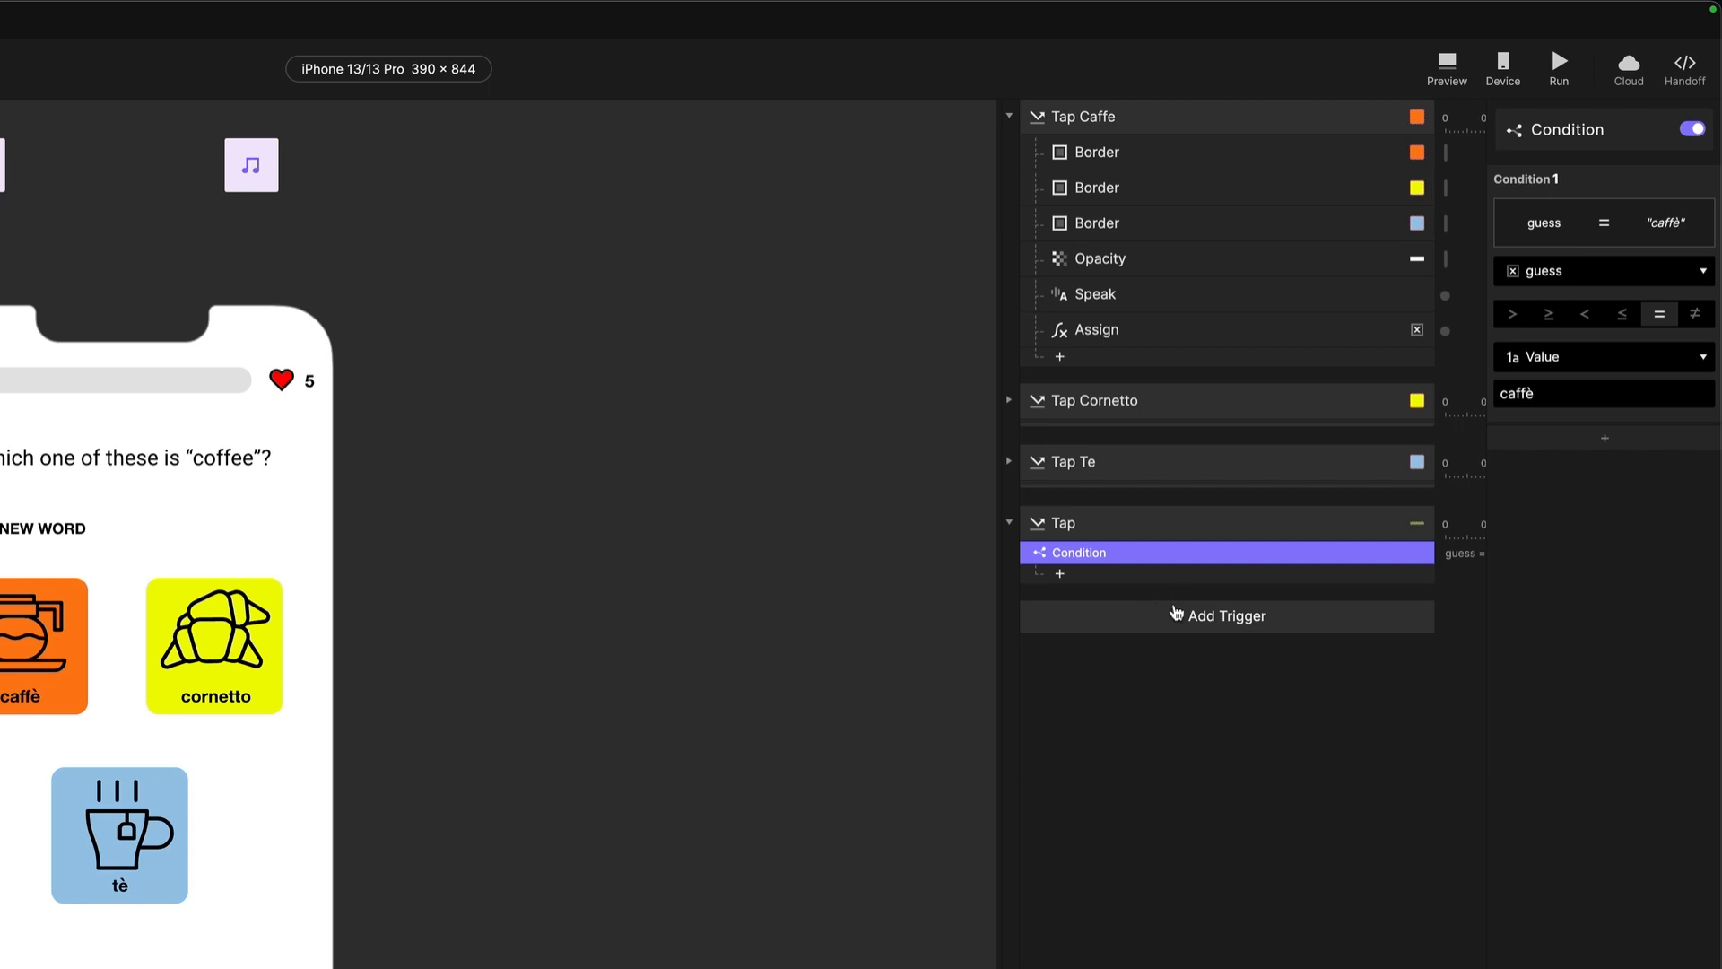
- Add a Move response under the guess condition and target the correct layer
click(1062, 574)
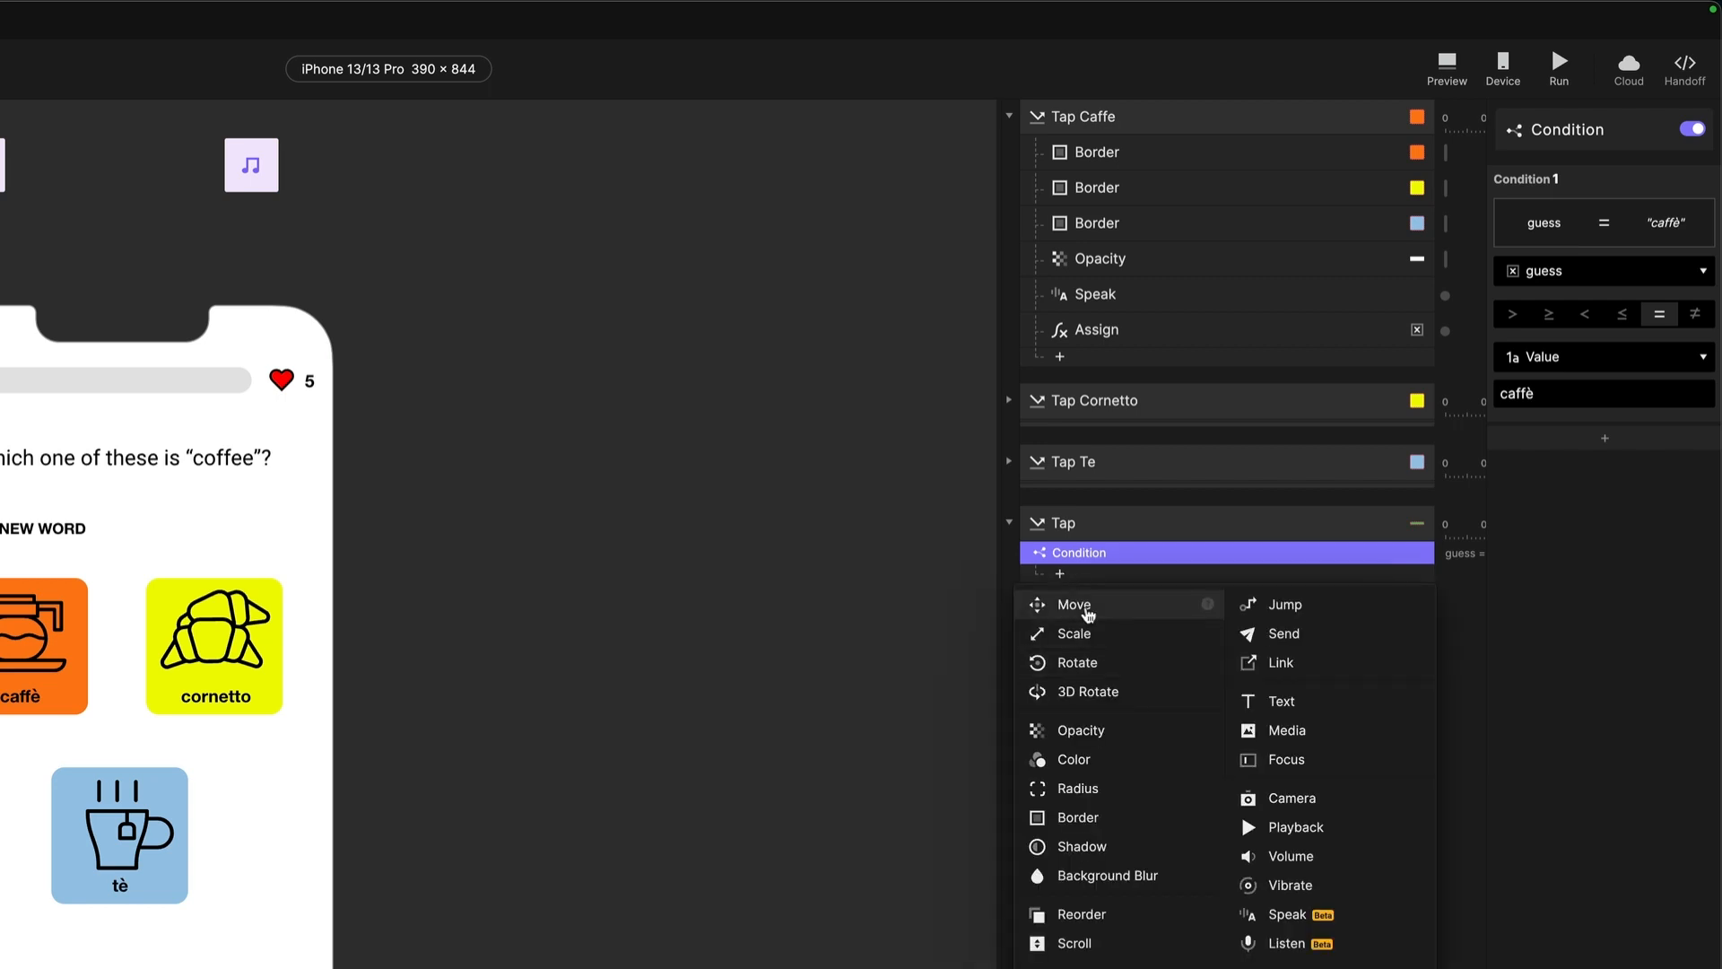
click(1083, 608)
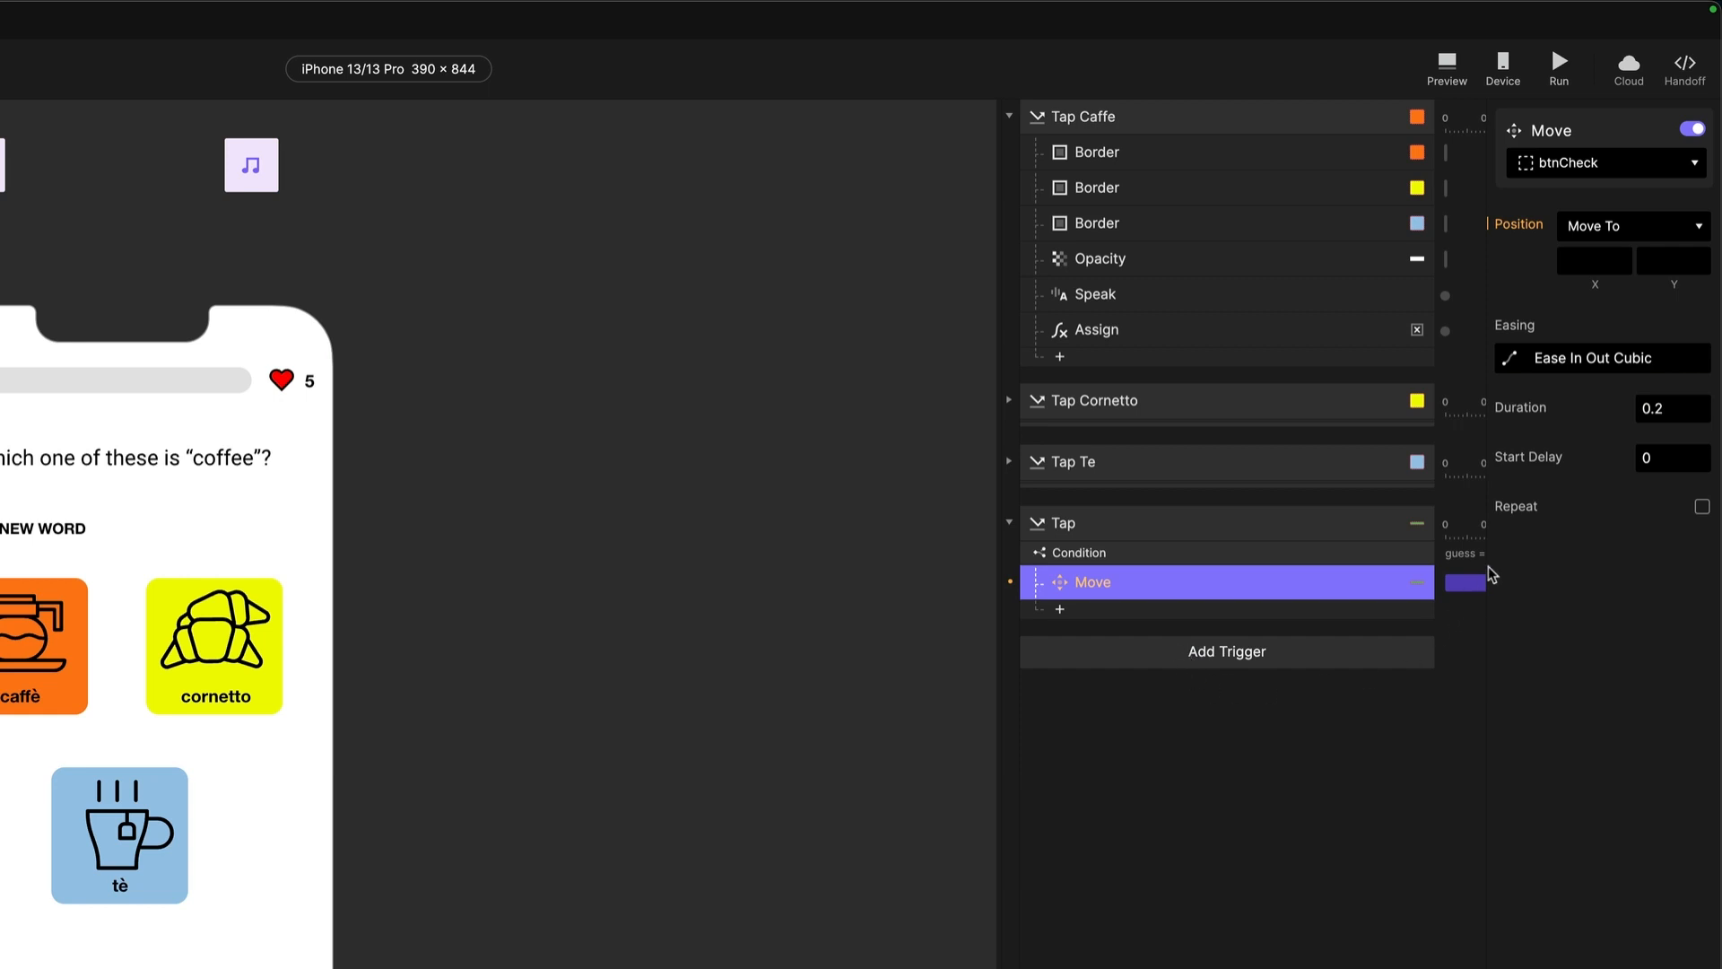
click(1584, 160)
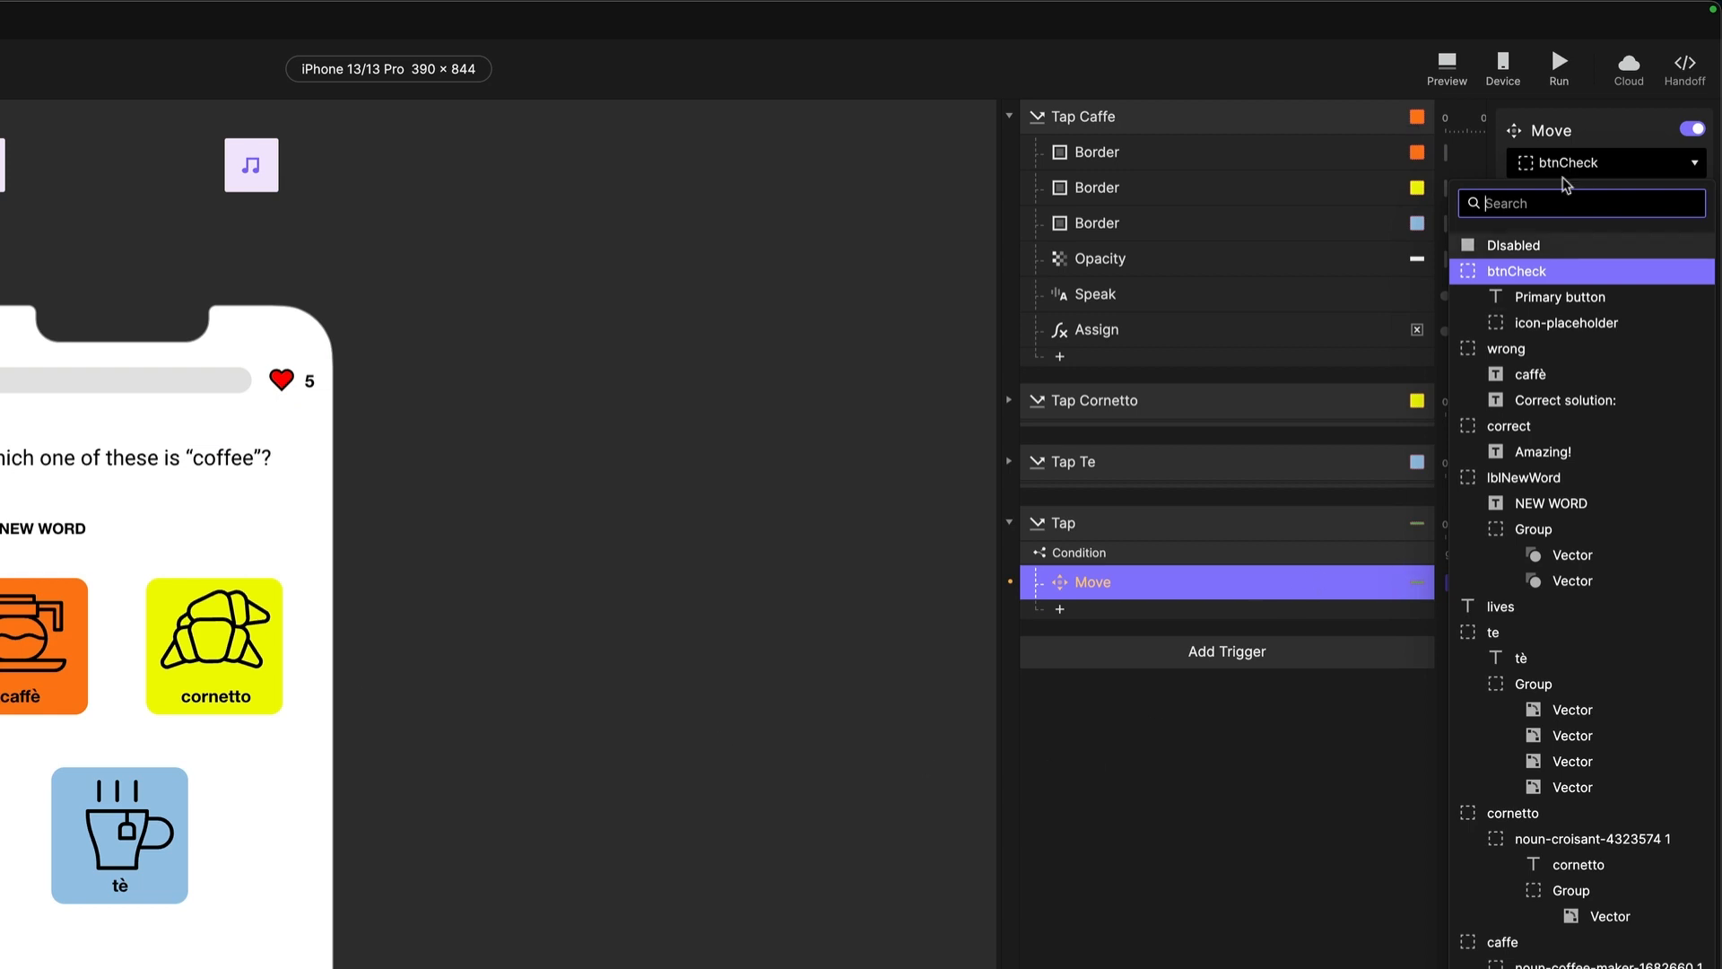
text(corr)
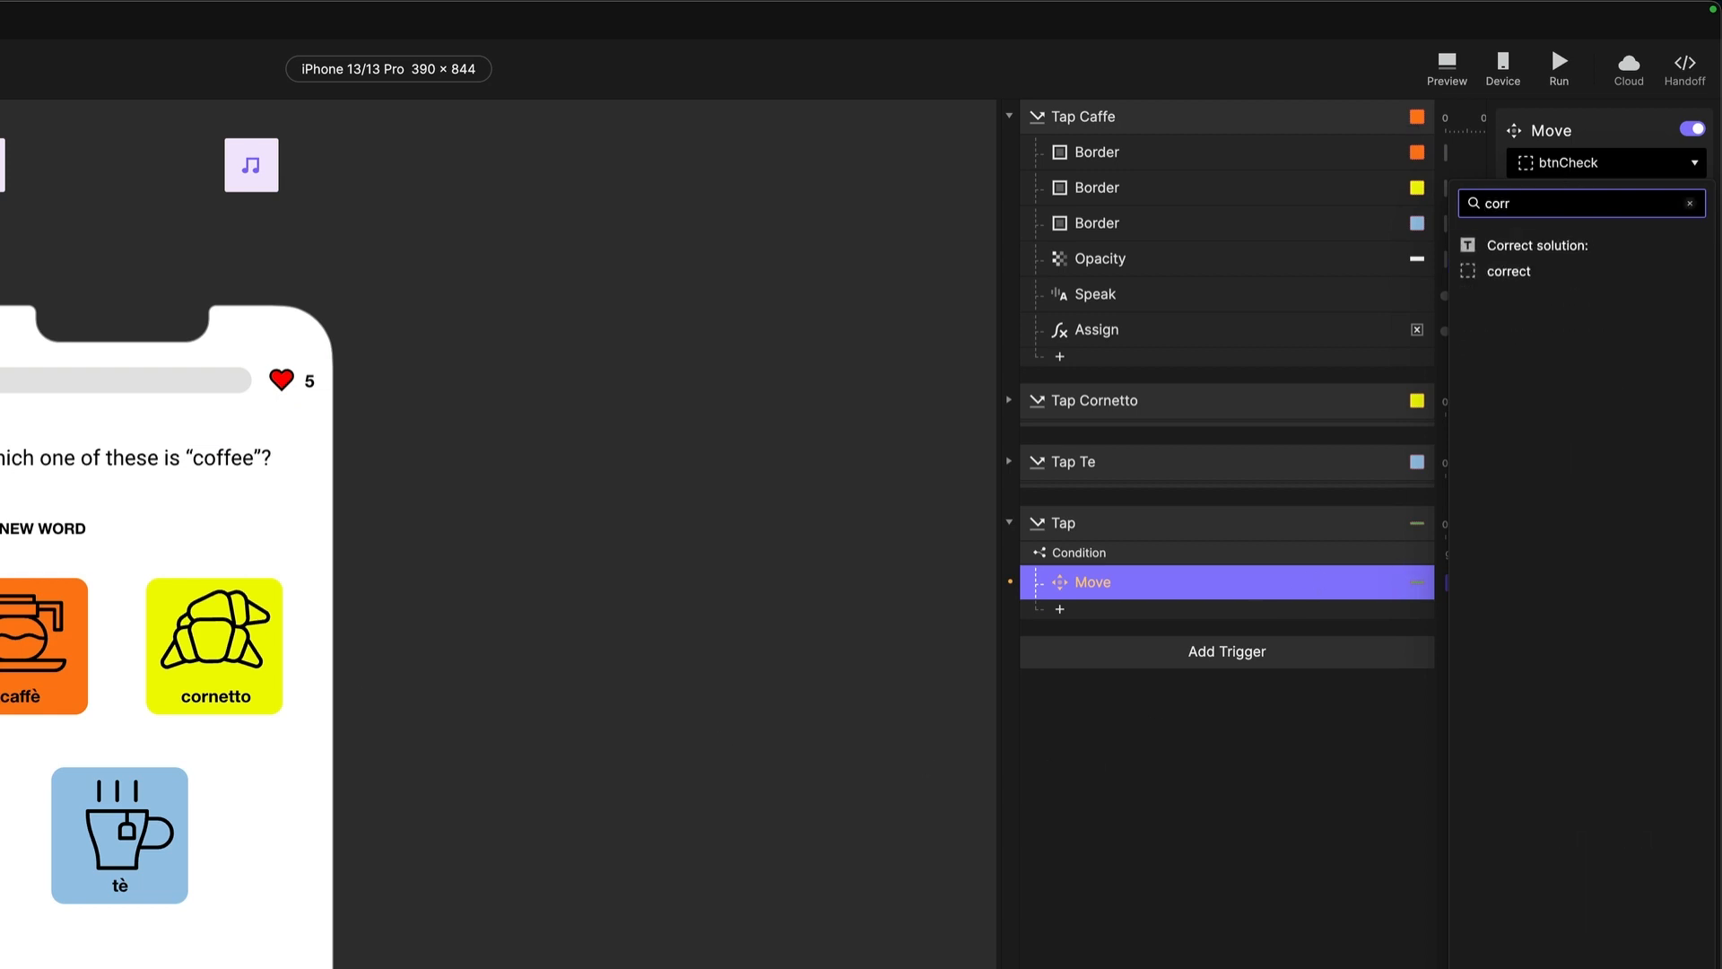
click(1509, 271)
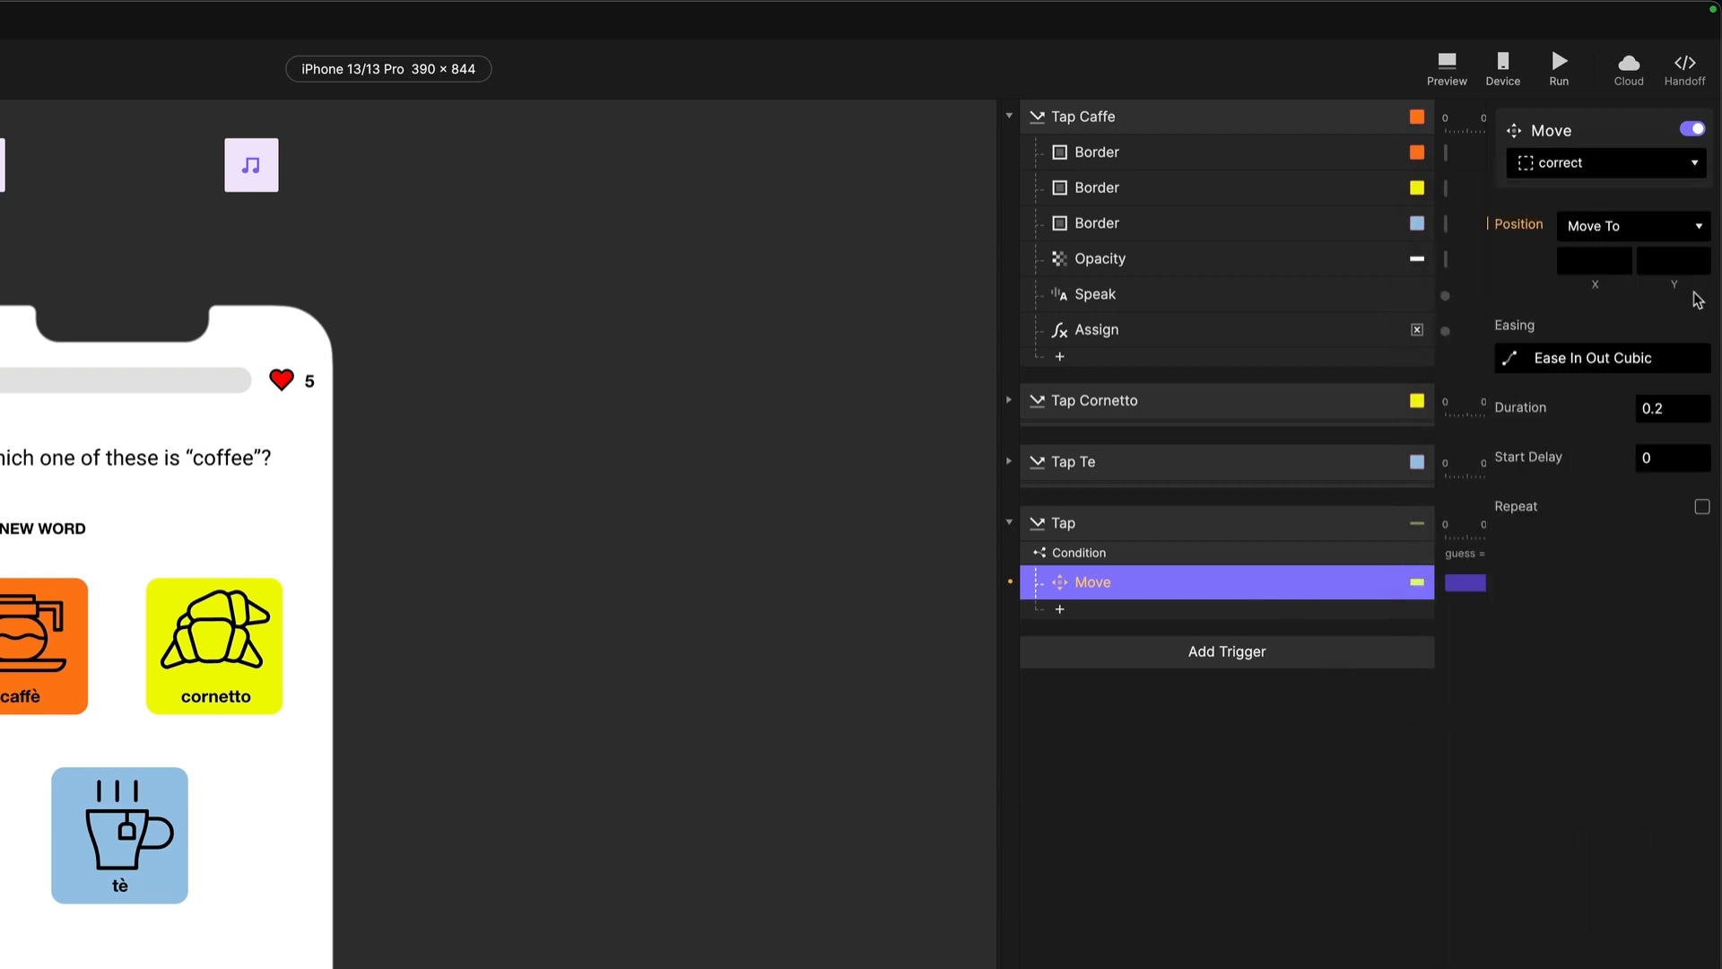
- Set the correct layer's Move To position to Y 696 and its easing to Spring
click(1671, 260)
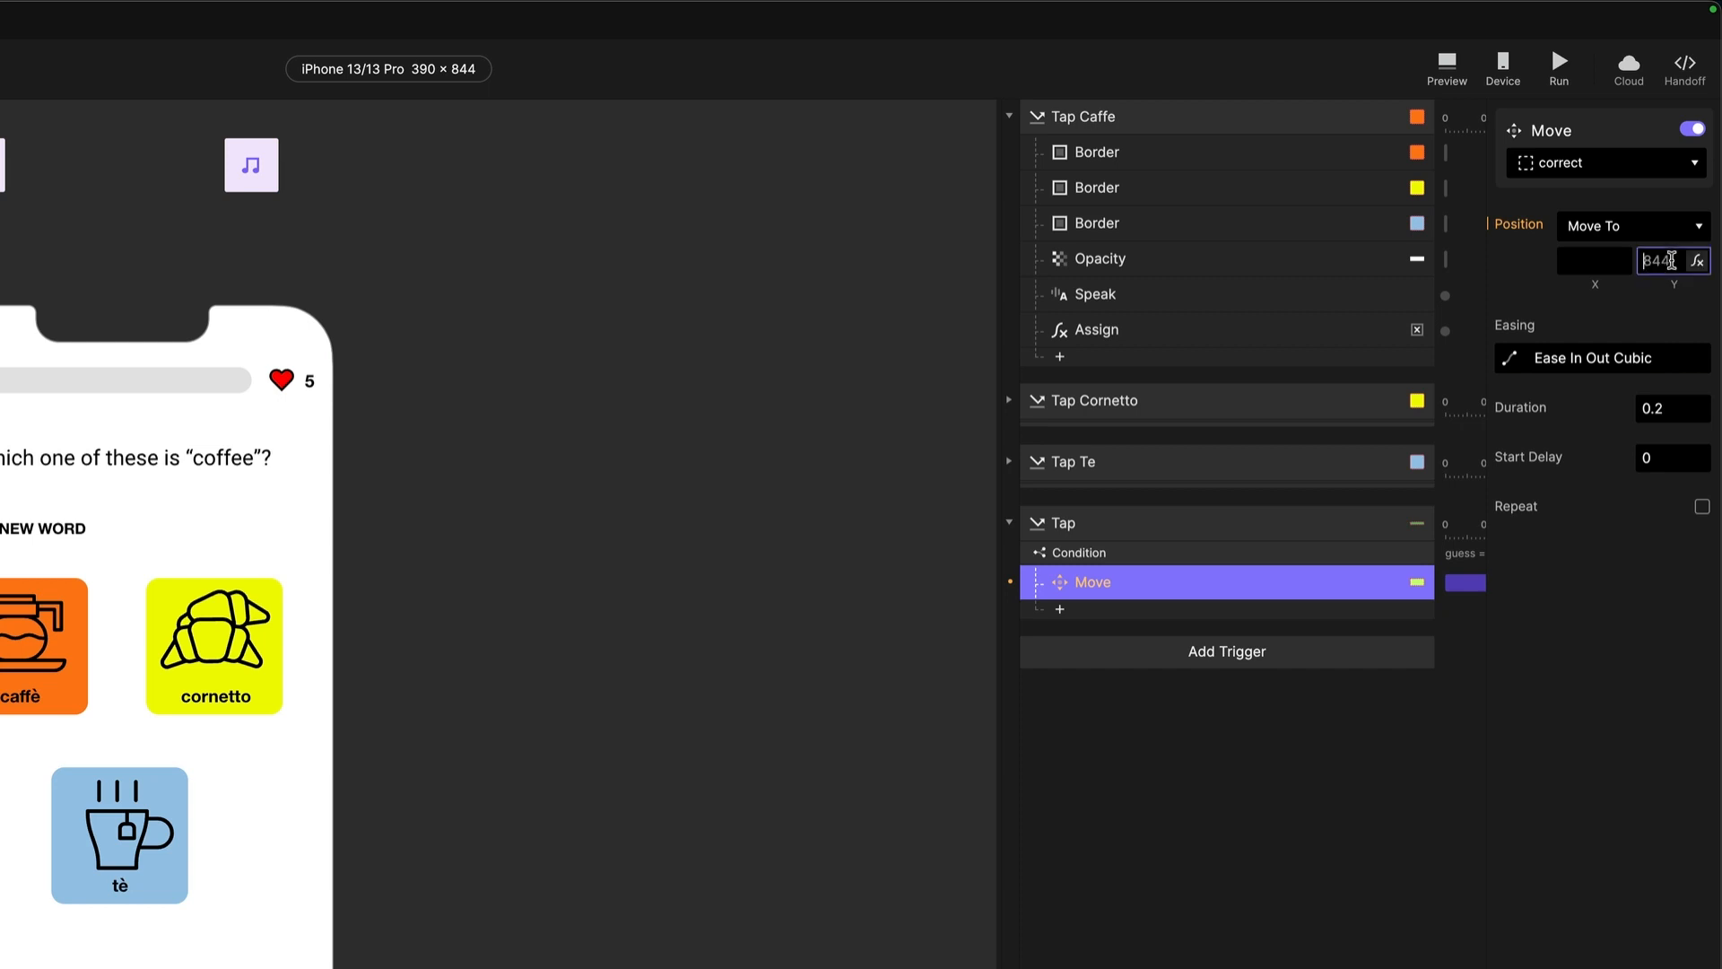
text(696)
key(Return)
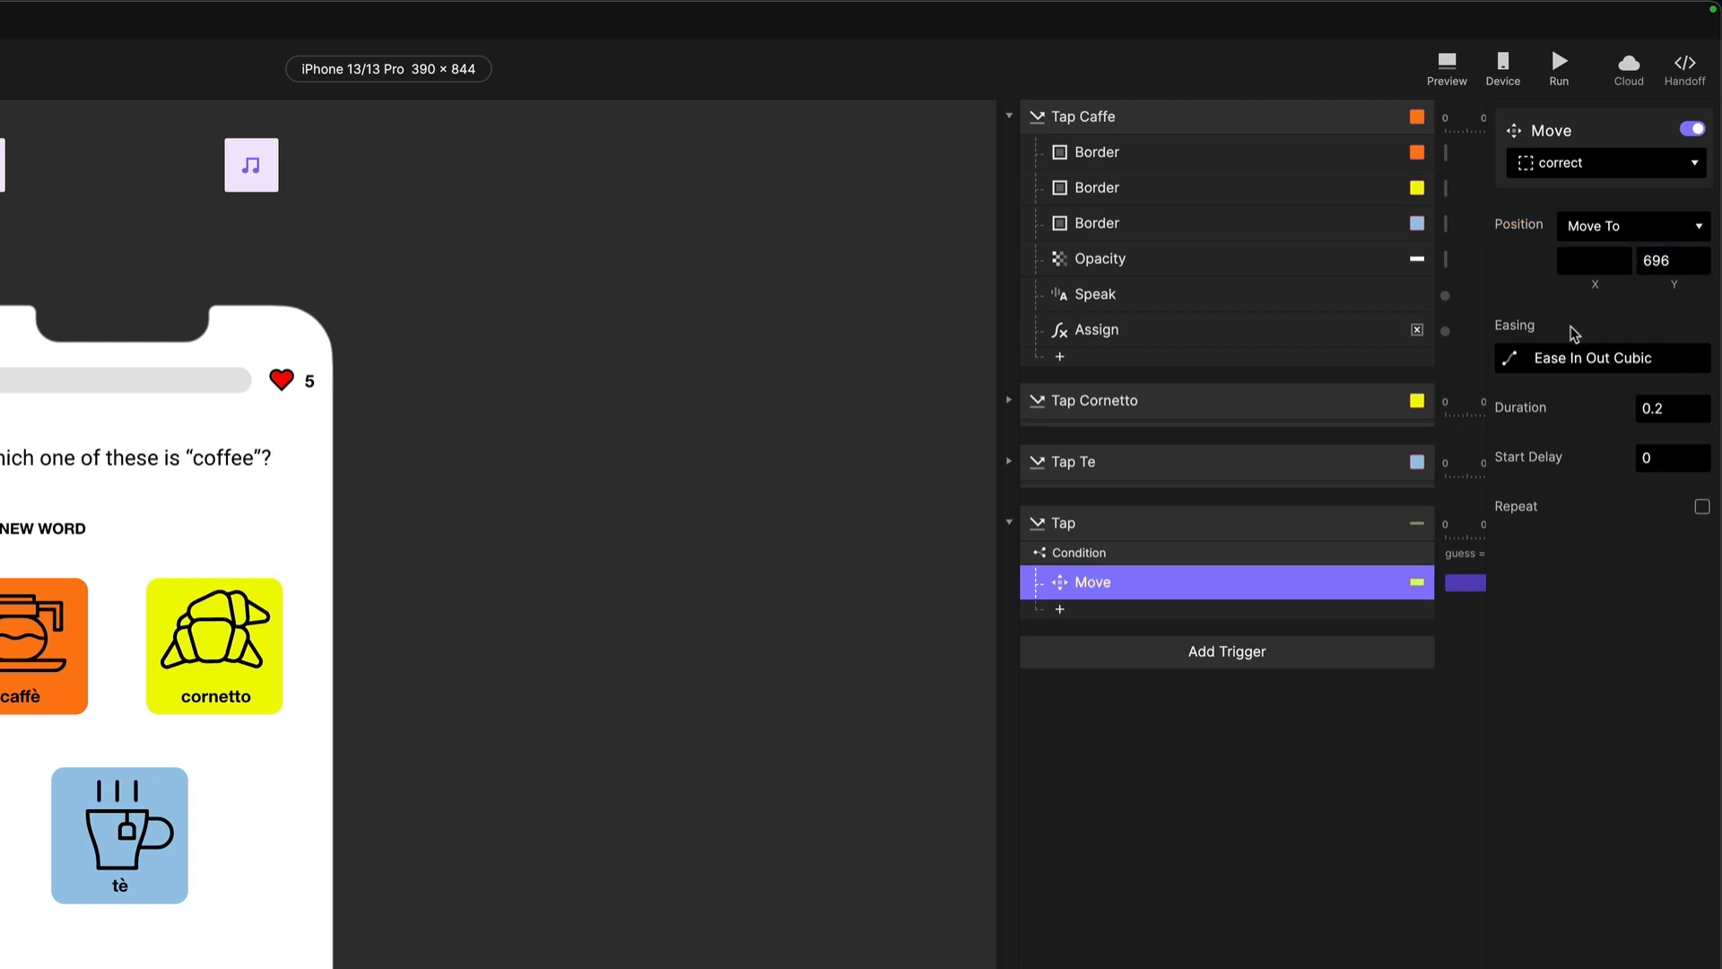
click(1504, 366)
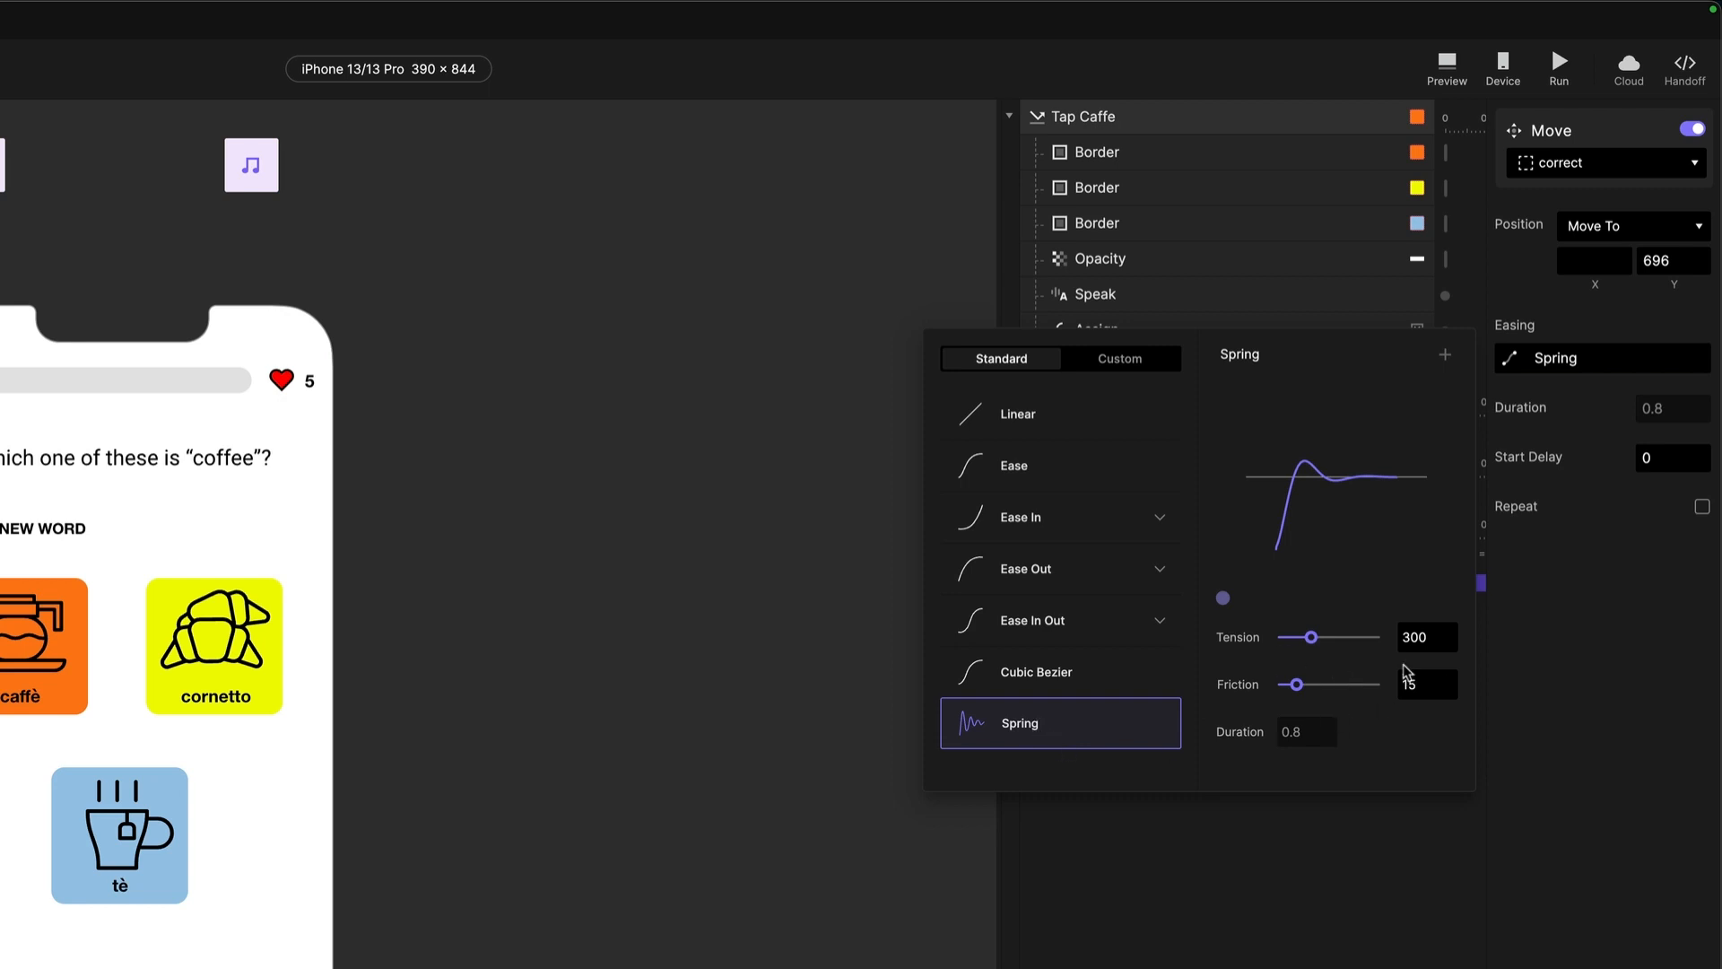
- Add a Playback response under the guess condition that plays the correct sound
click(1394, 937)
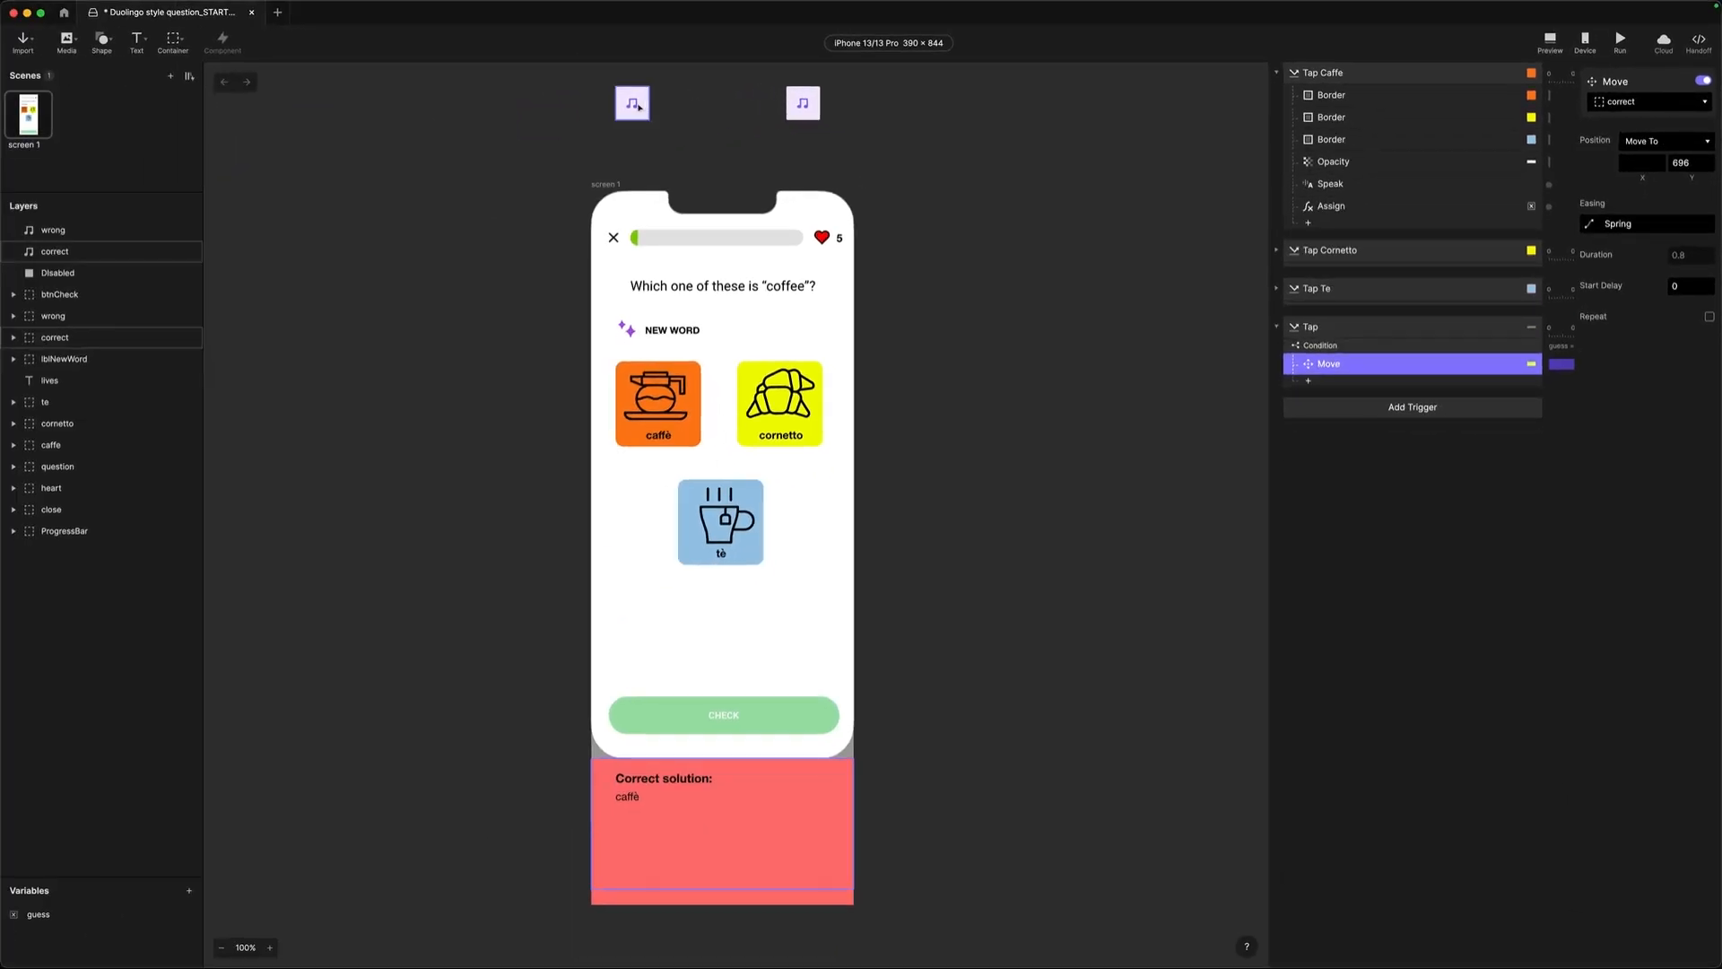
click(632, 103)
click(803, 103)
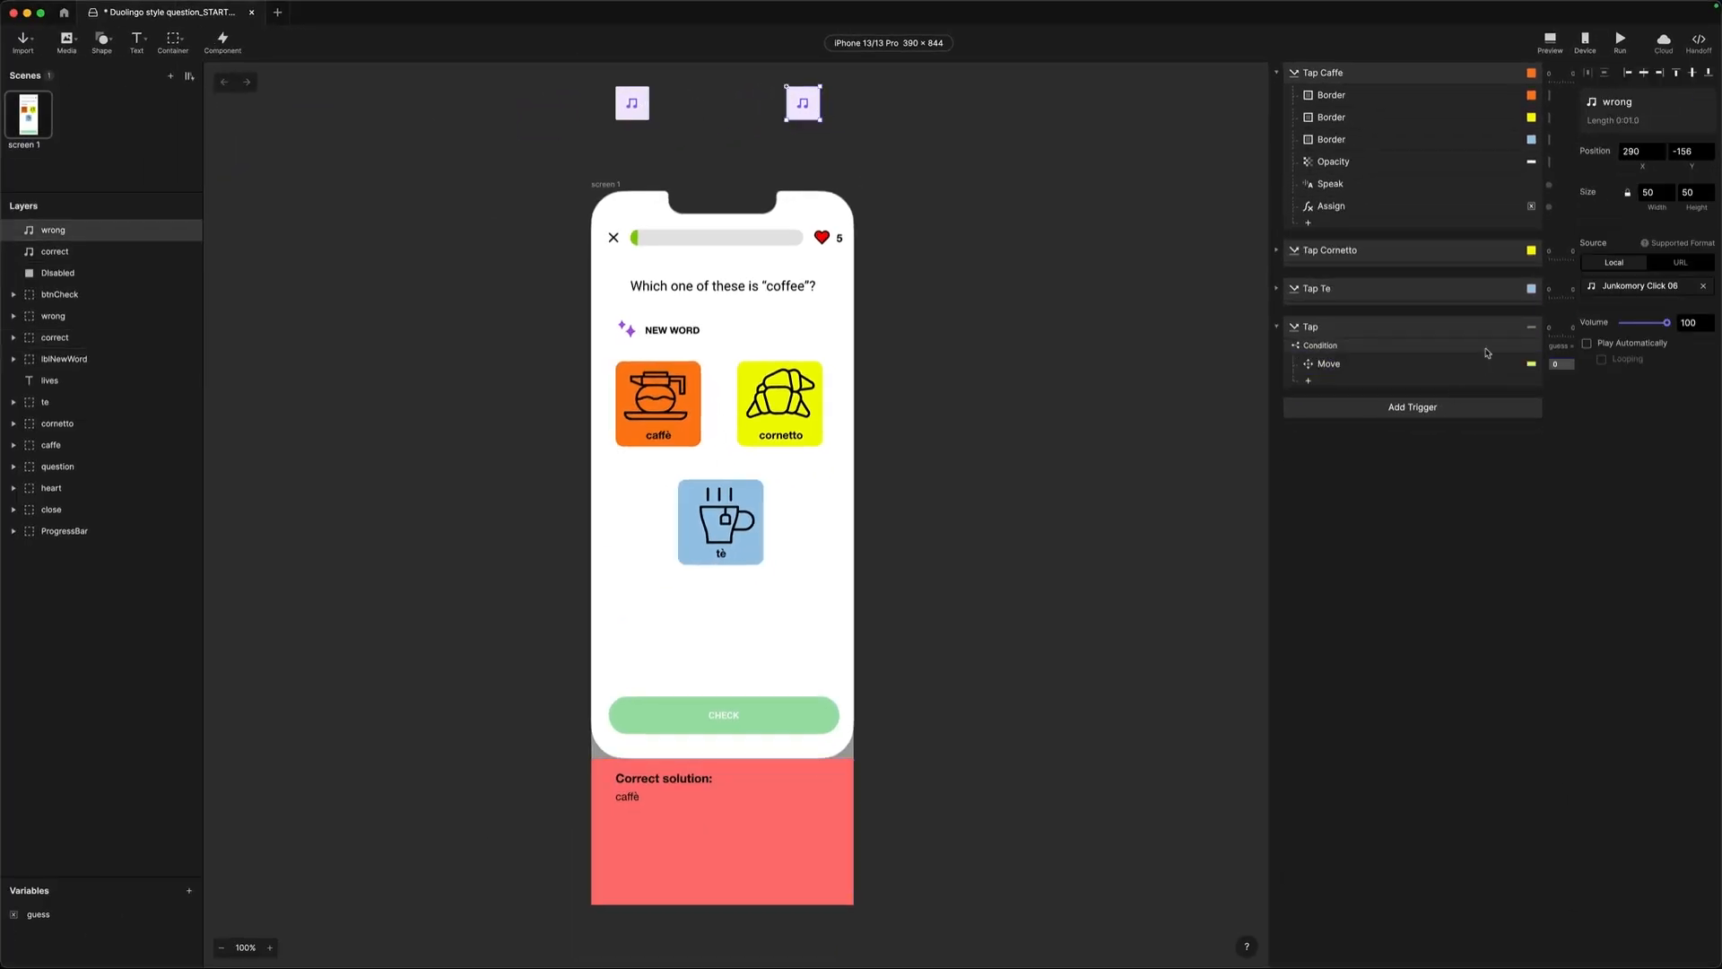
click(1307, 380)
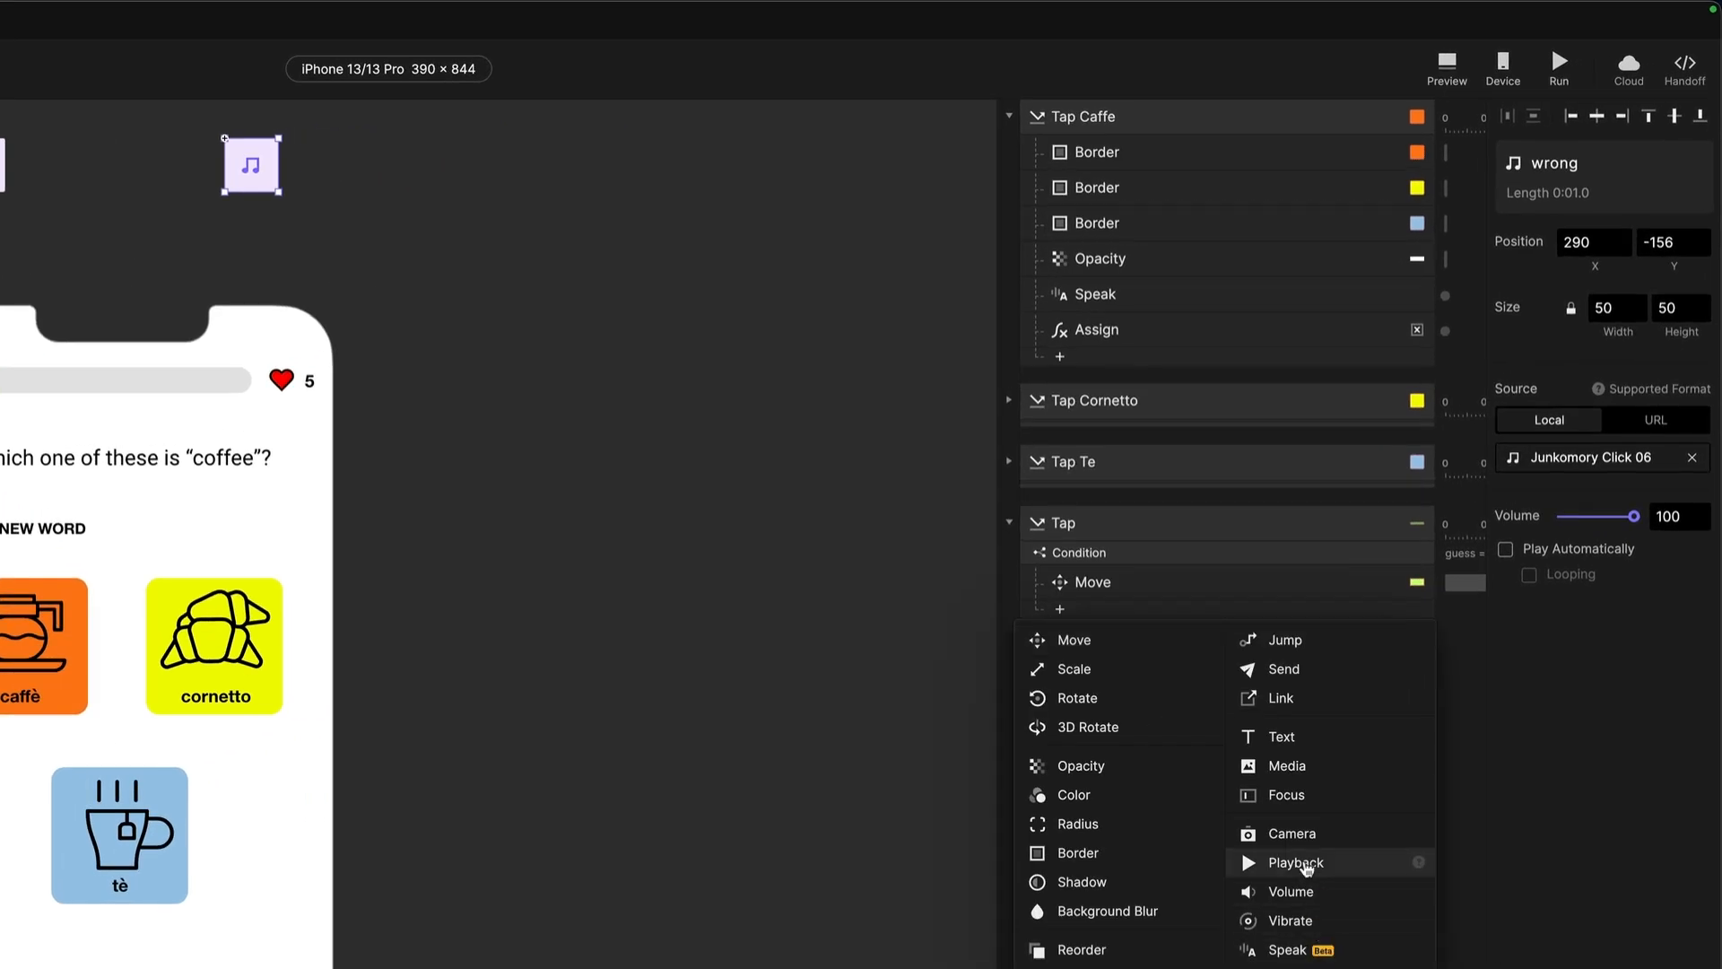
click(1300, 864)
click(1572, 164)
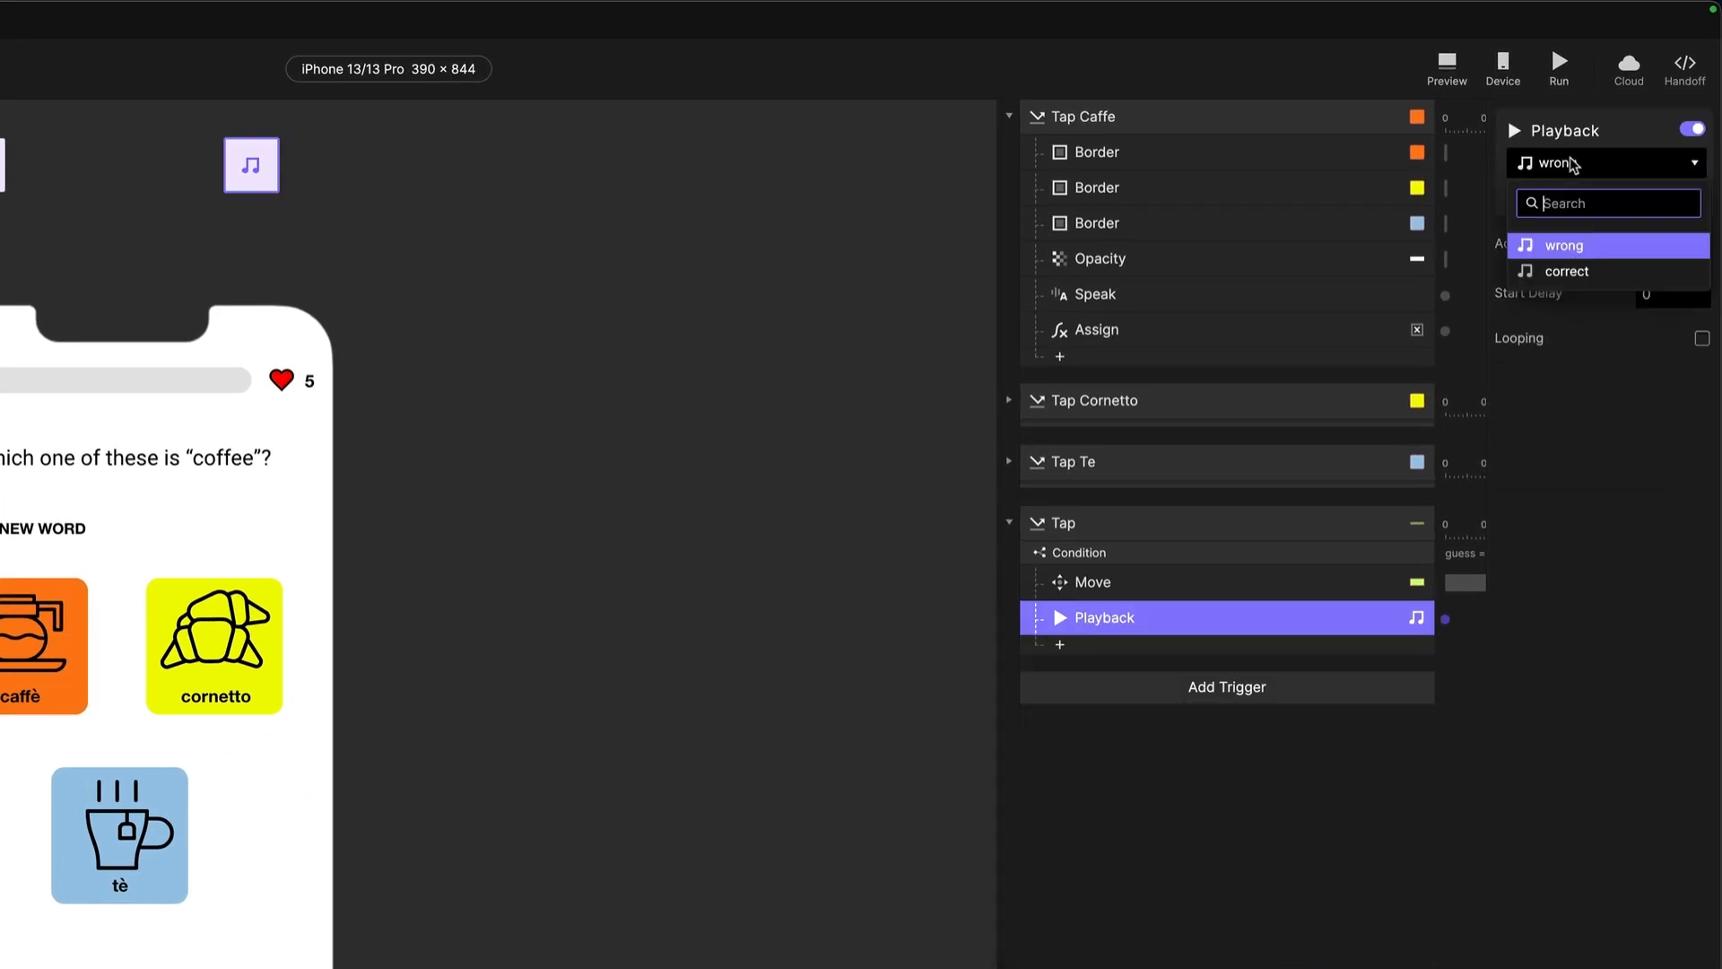
click(1574, 276)
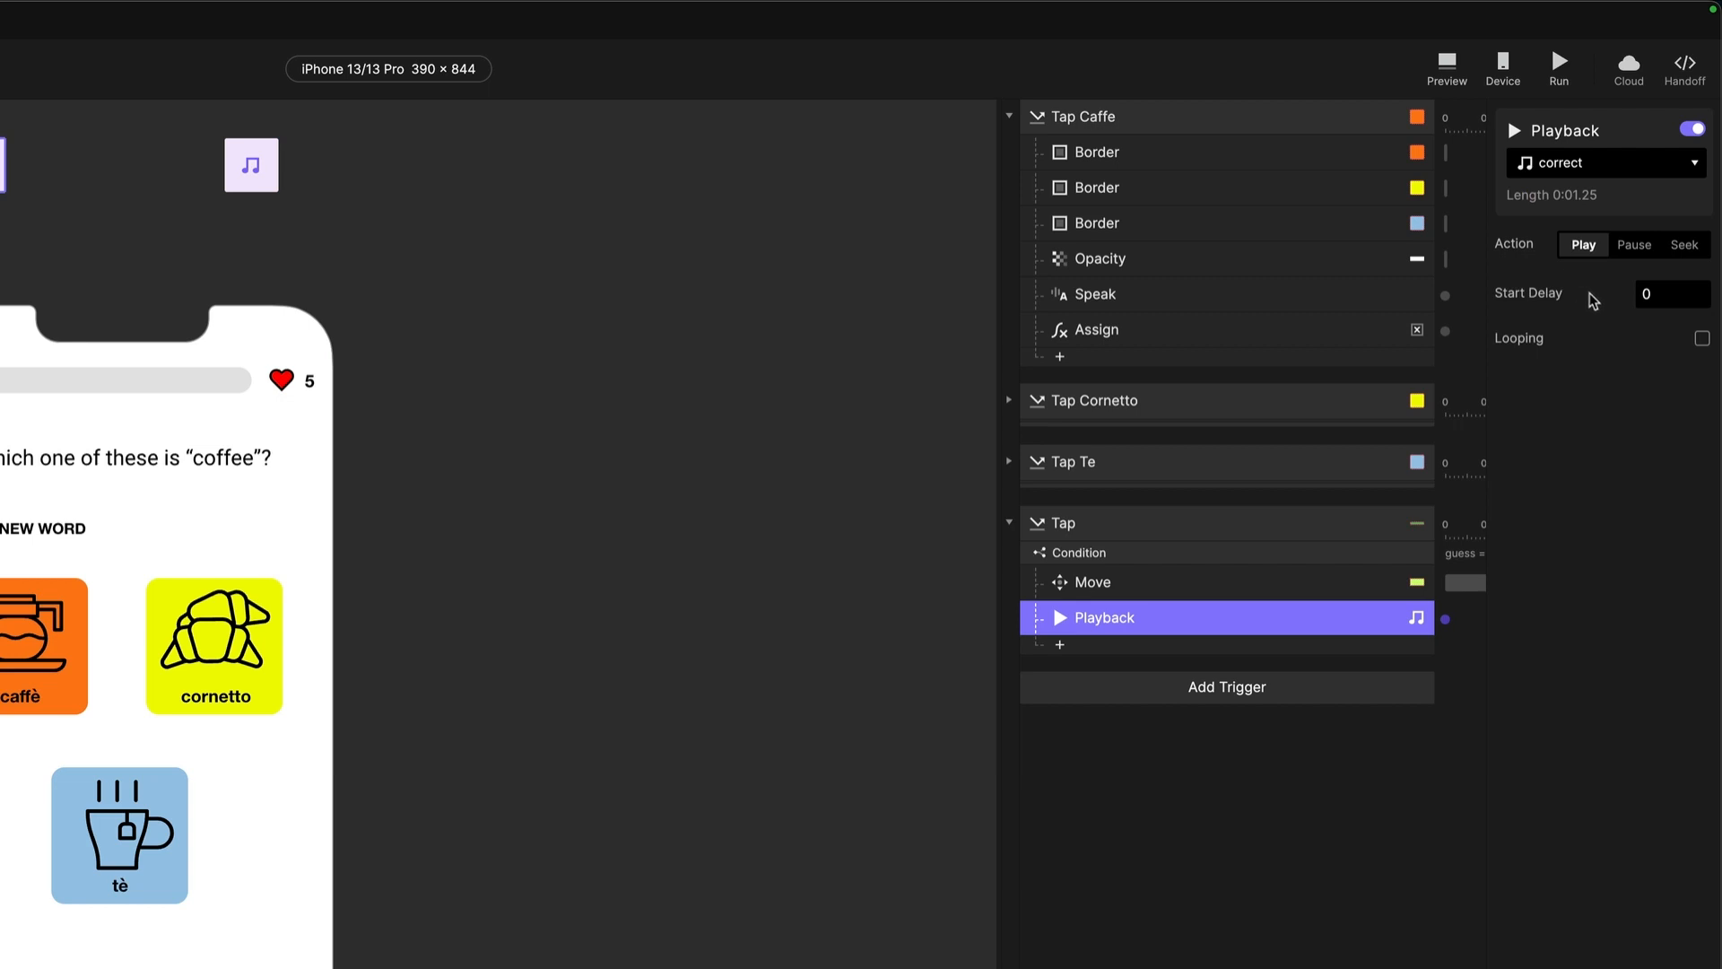
- Add a Scale response under the guess condition and target the ProgressFill layer inside ProgressBar
click(1063, 648)
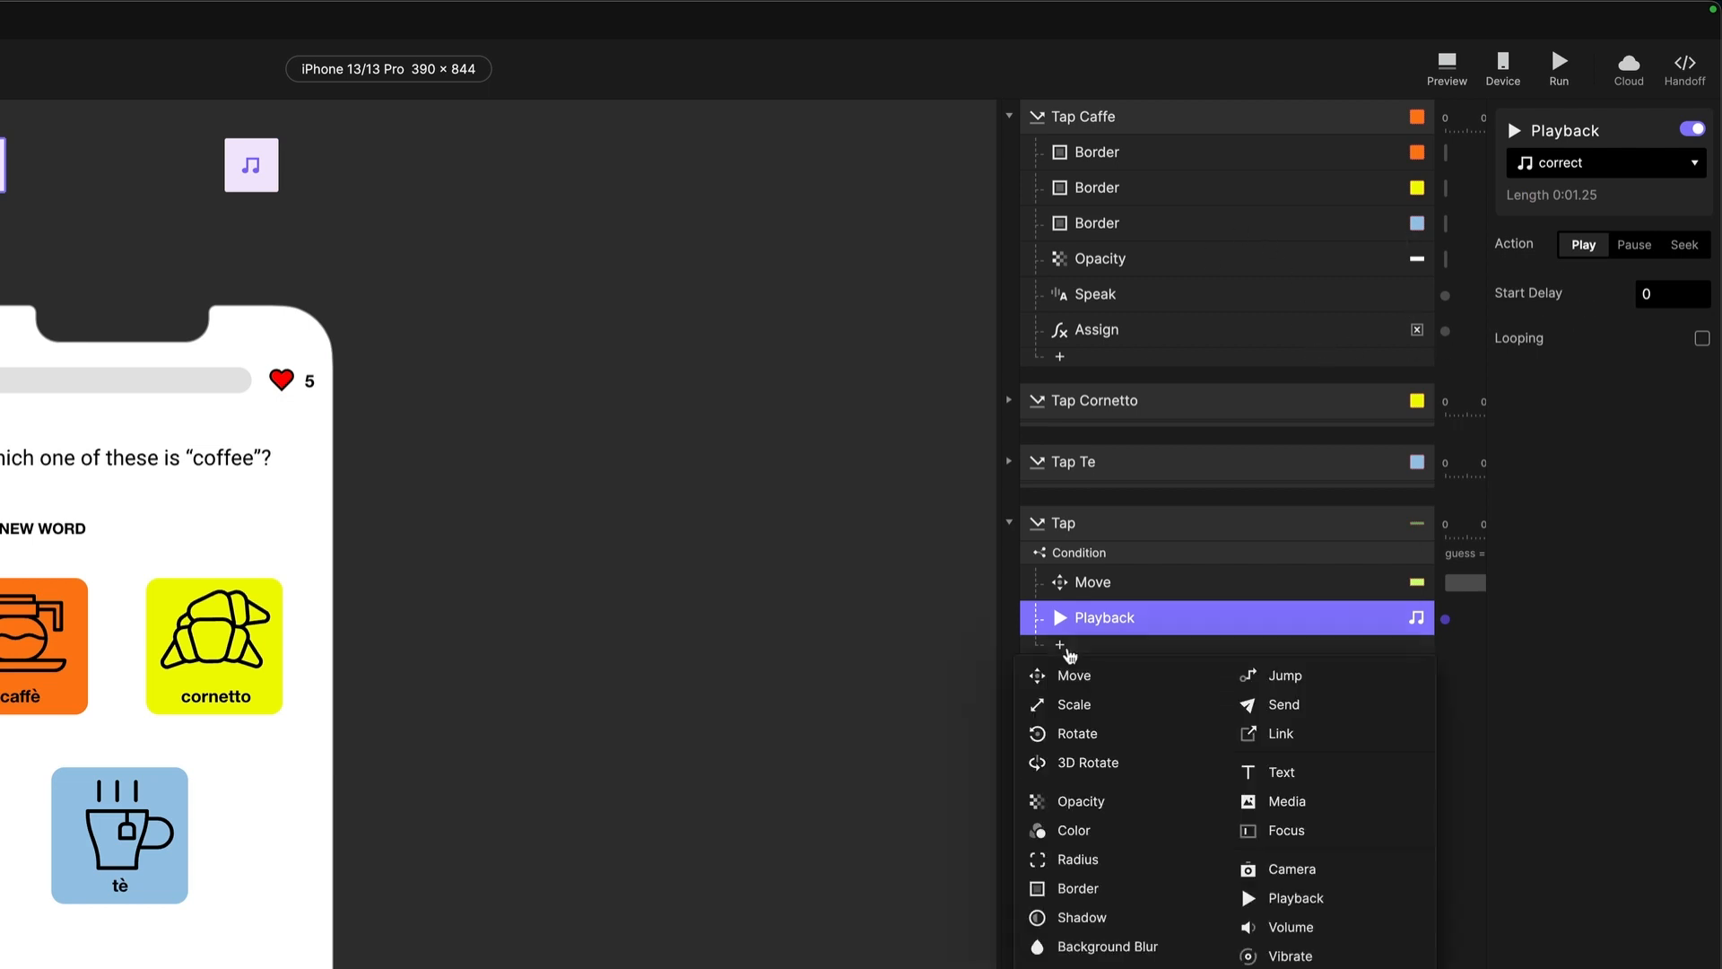
click(1076, 706)
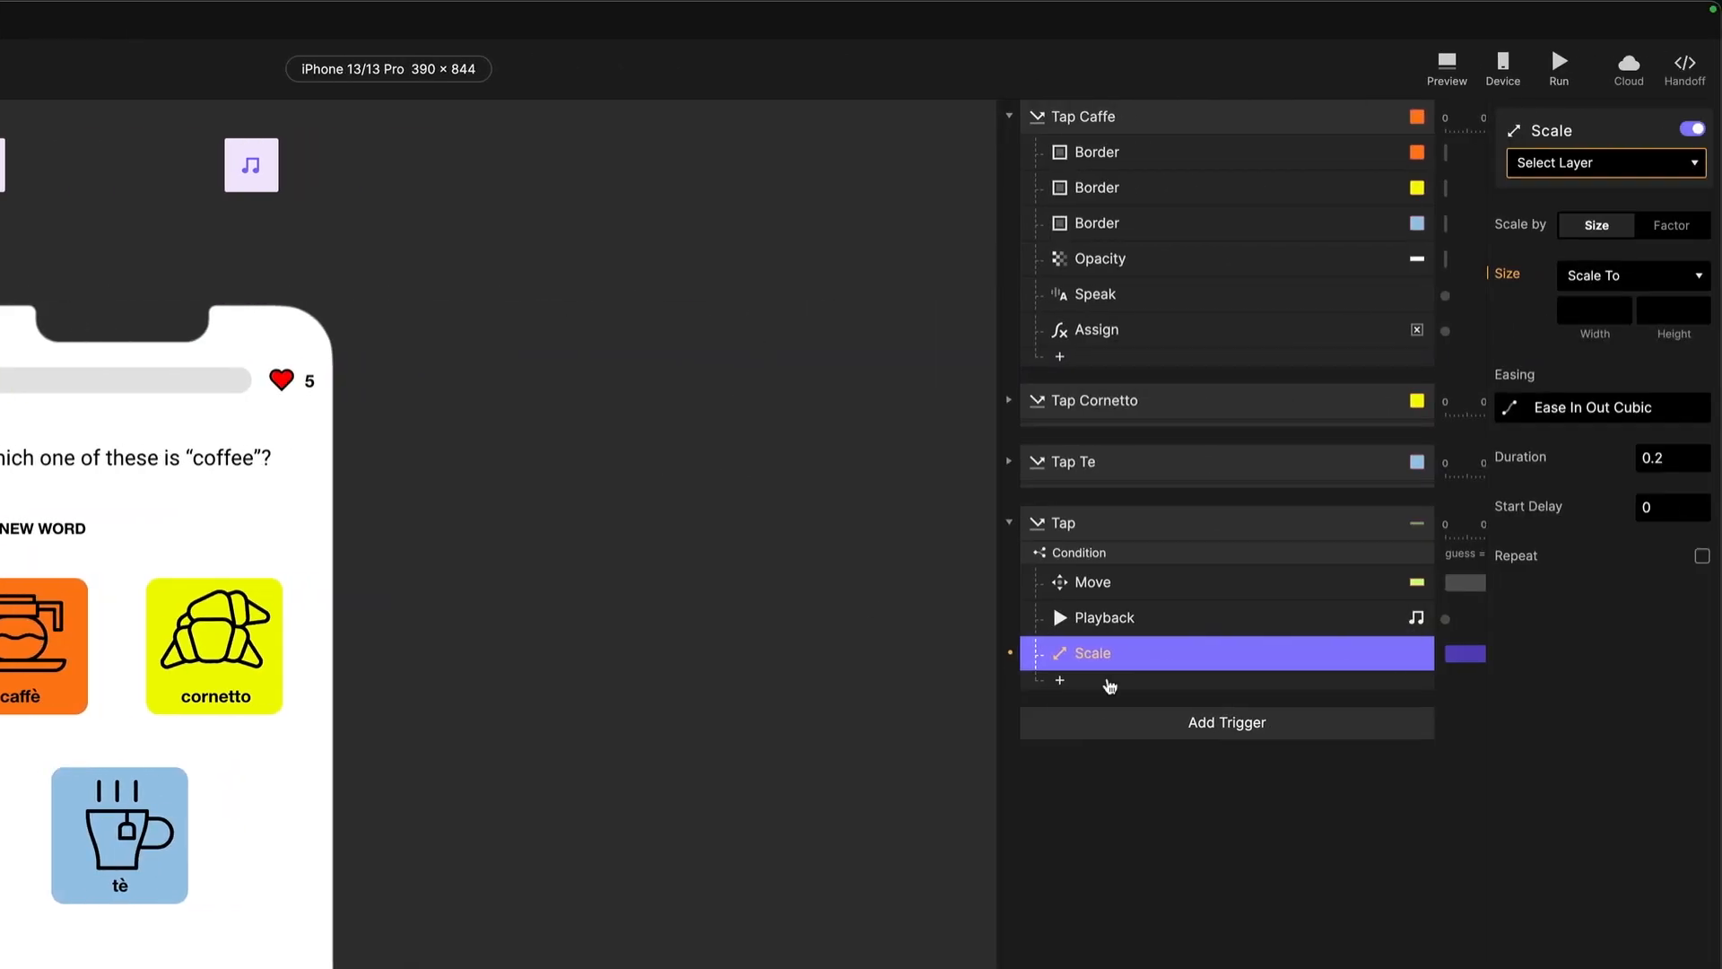
click(1570, 164)
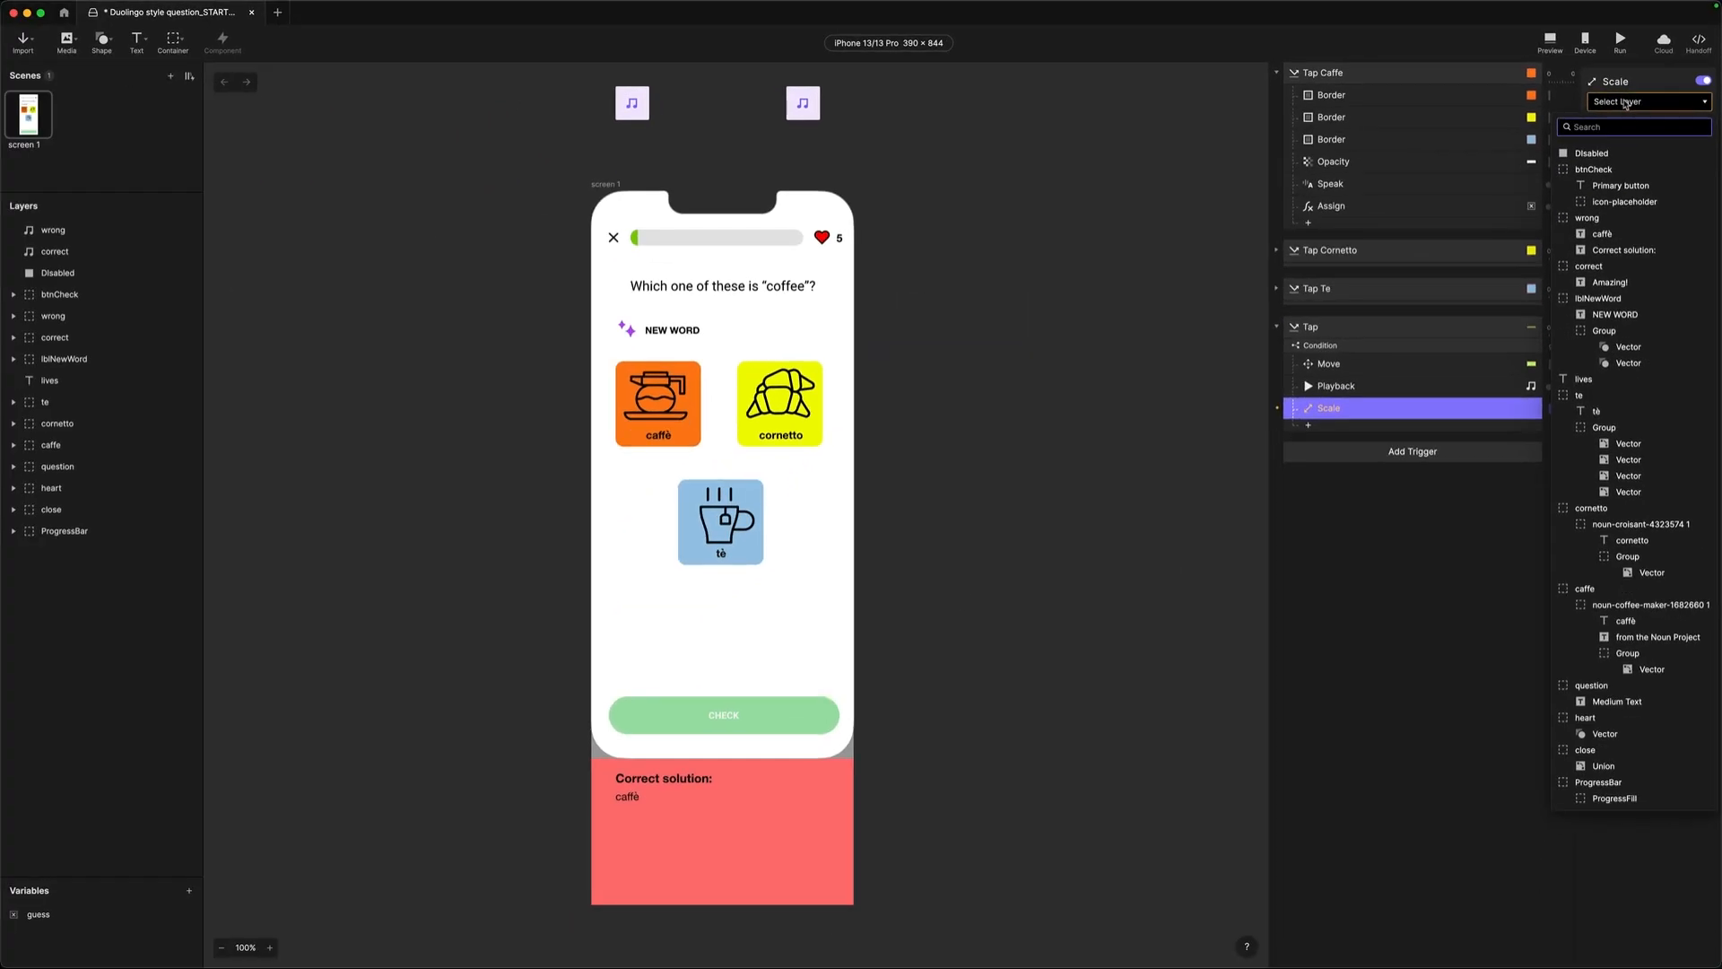
click(47, 531)
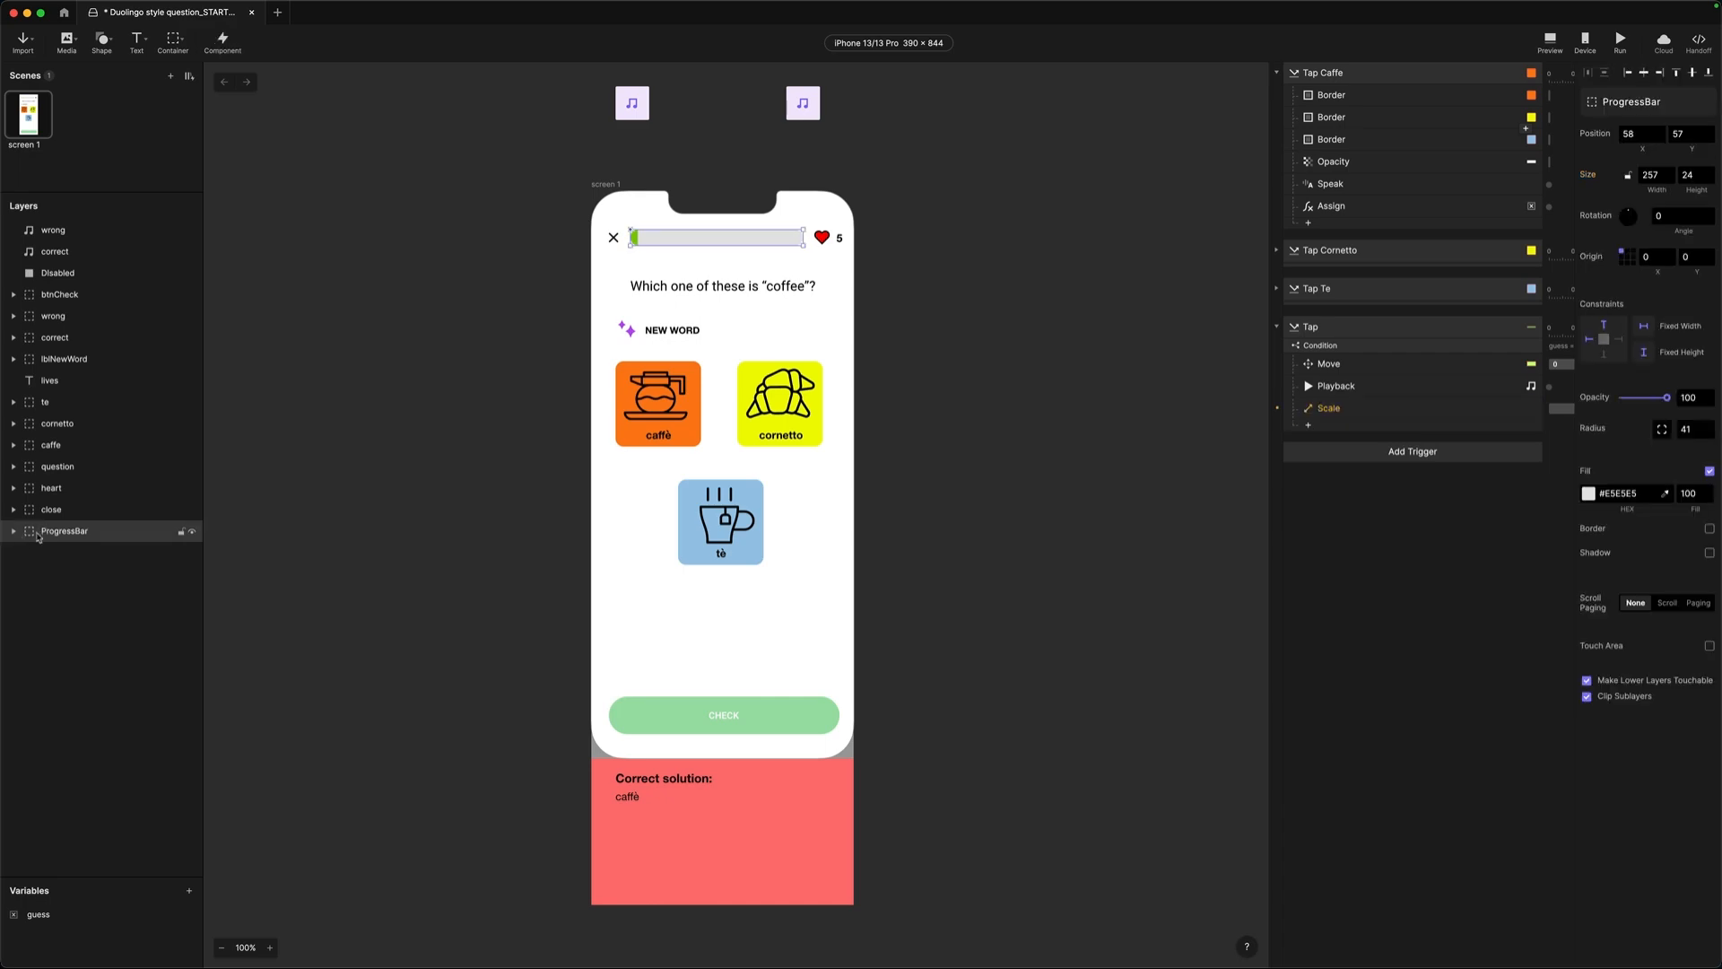
click(14, 533)
click(77, 554)
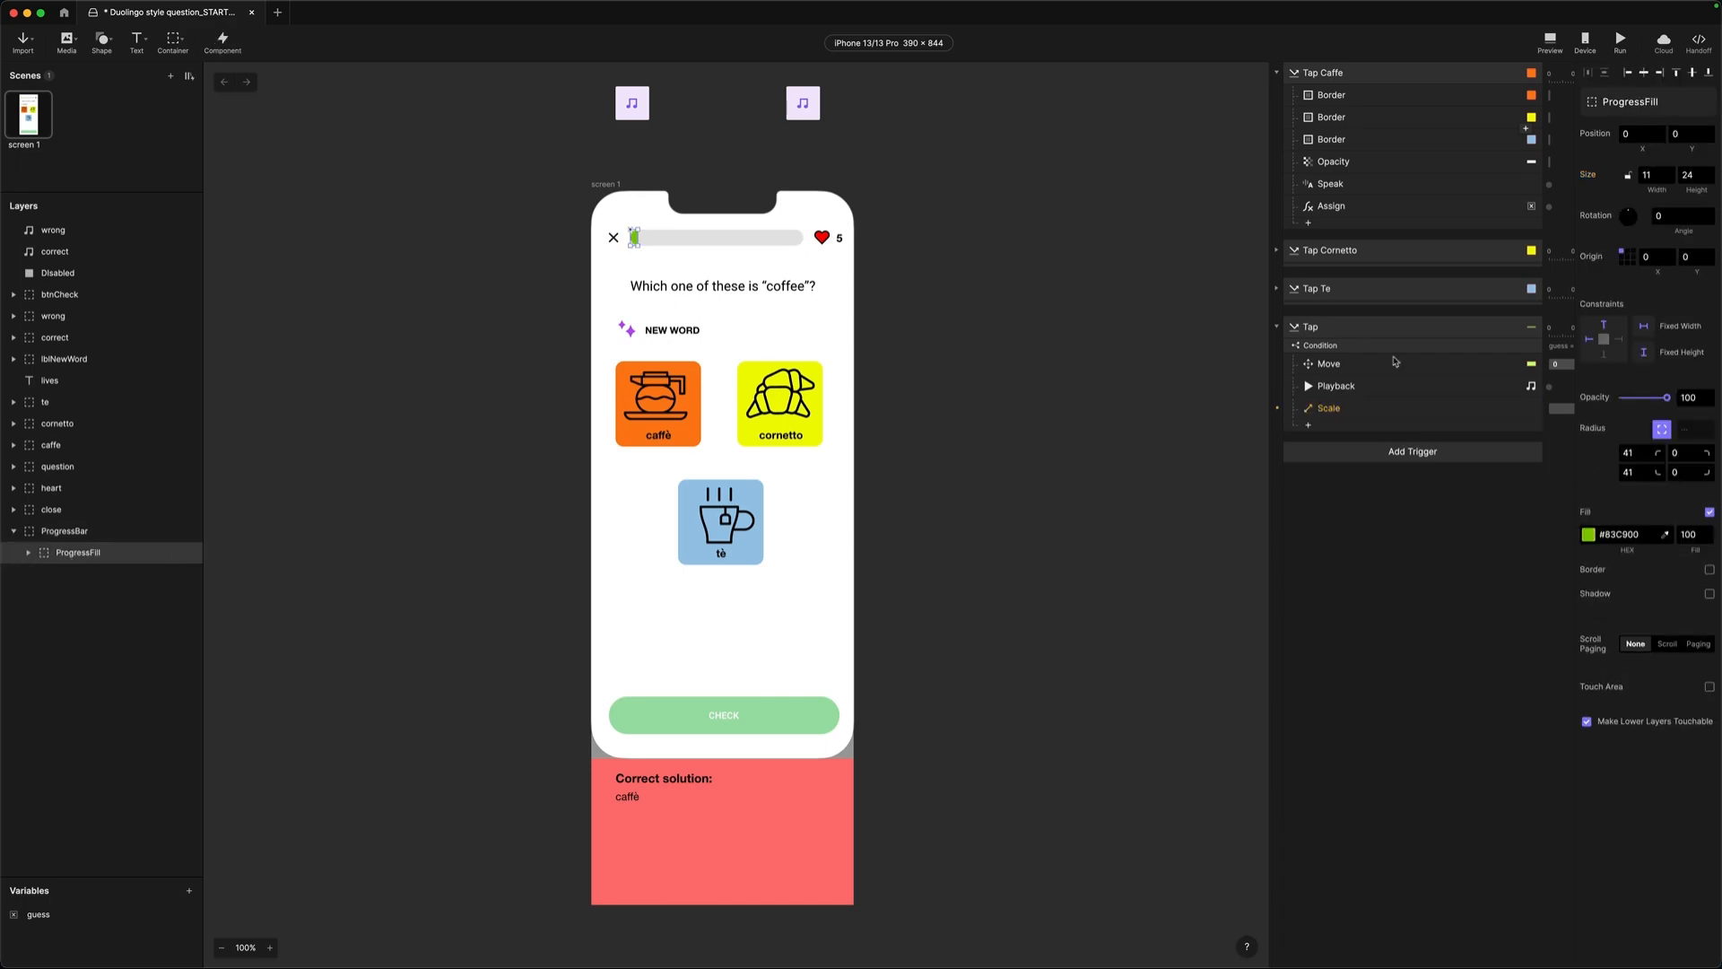
click(1336, 408)
click(1635, 104)
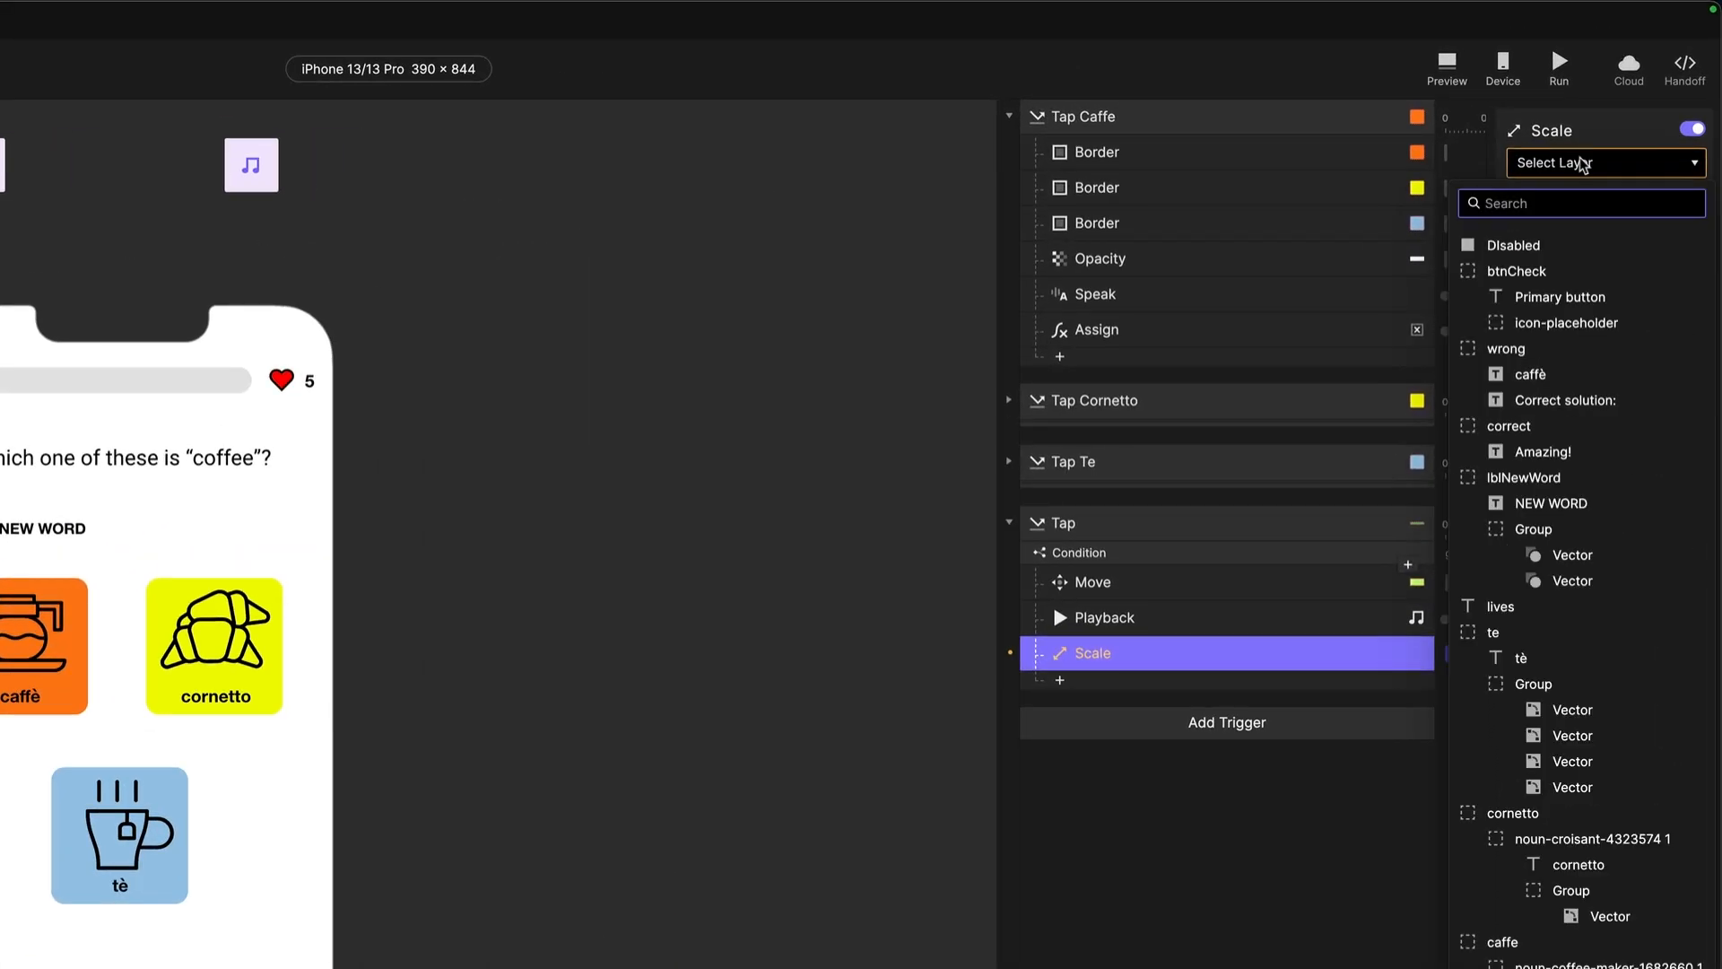
text(progr)
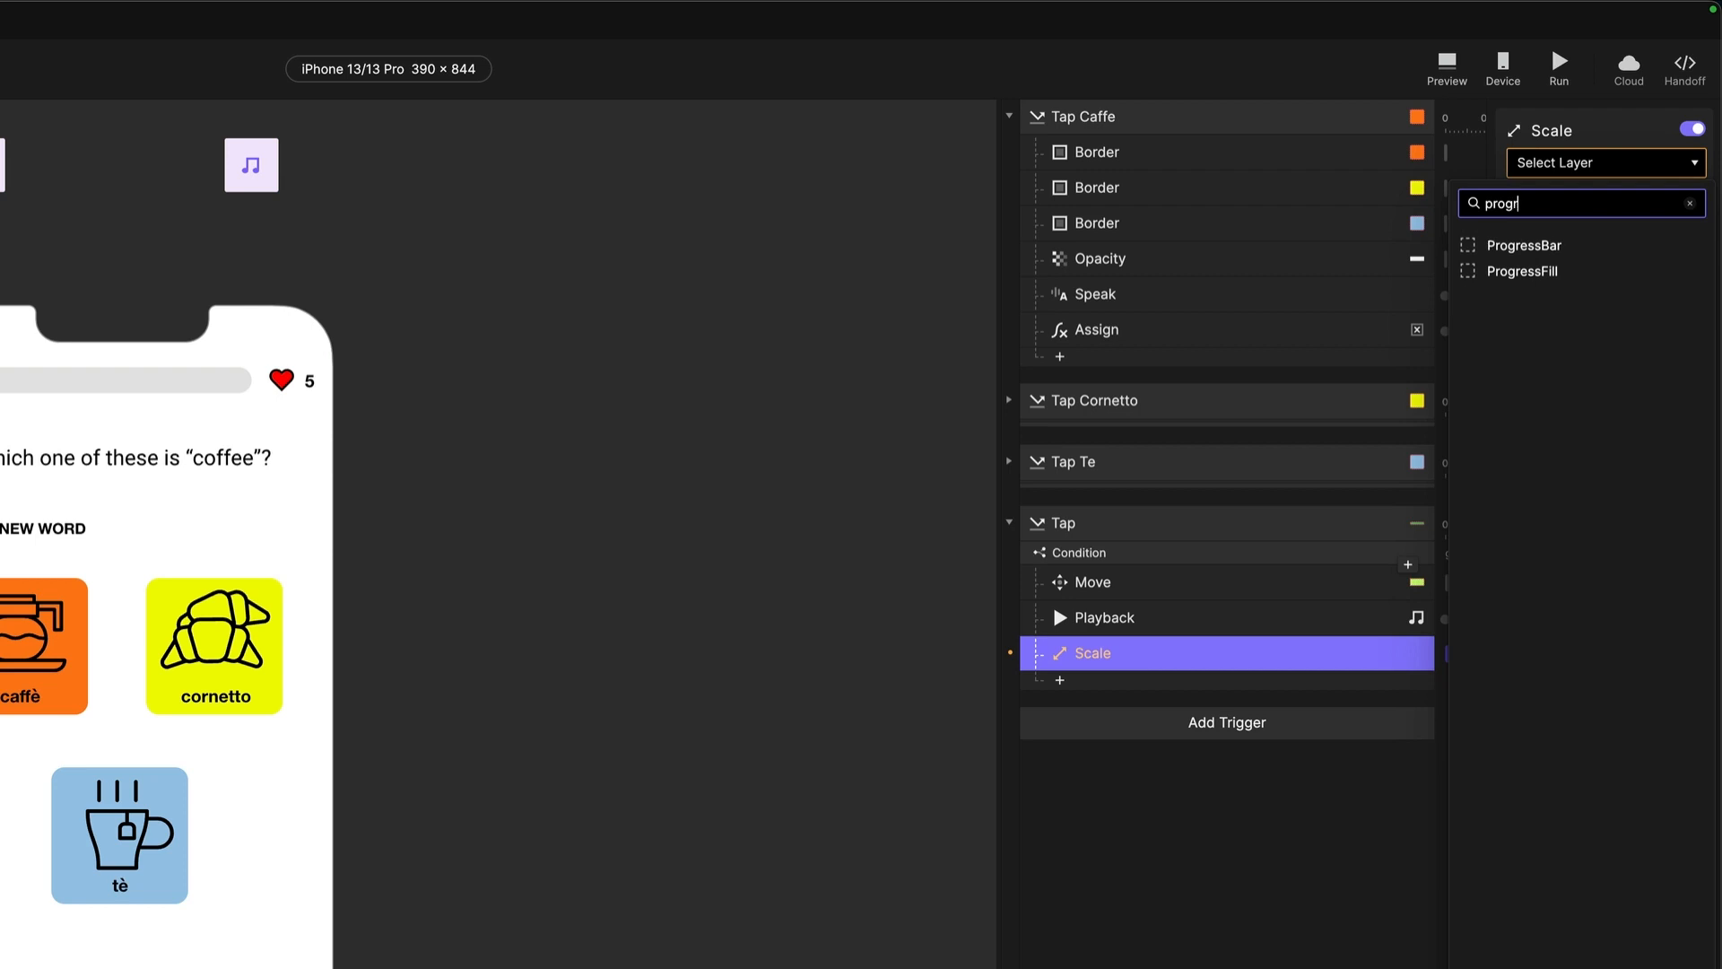
click(1565, 274)
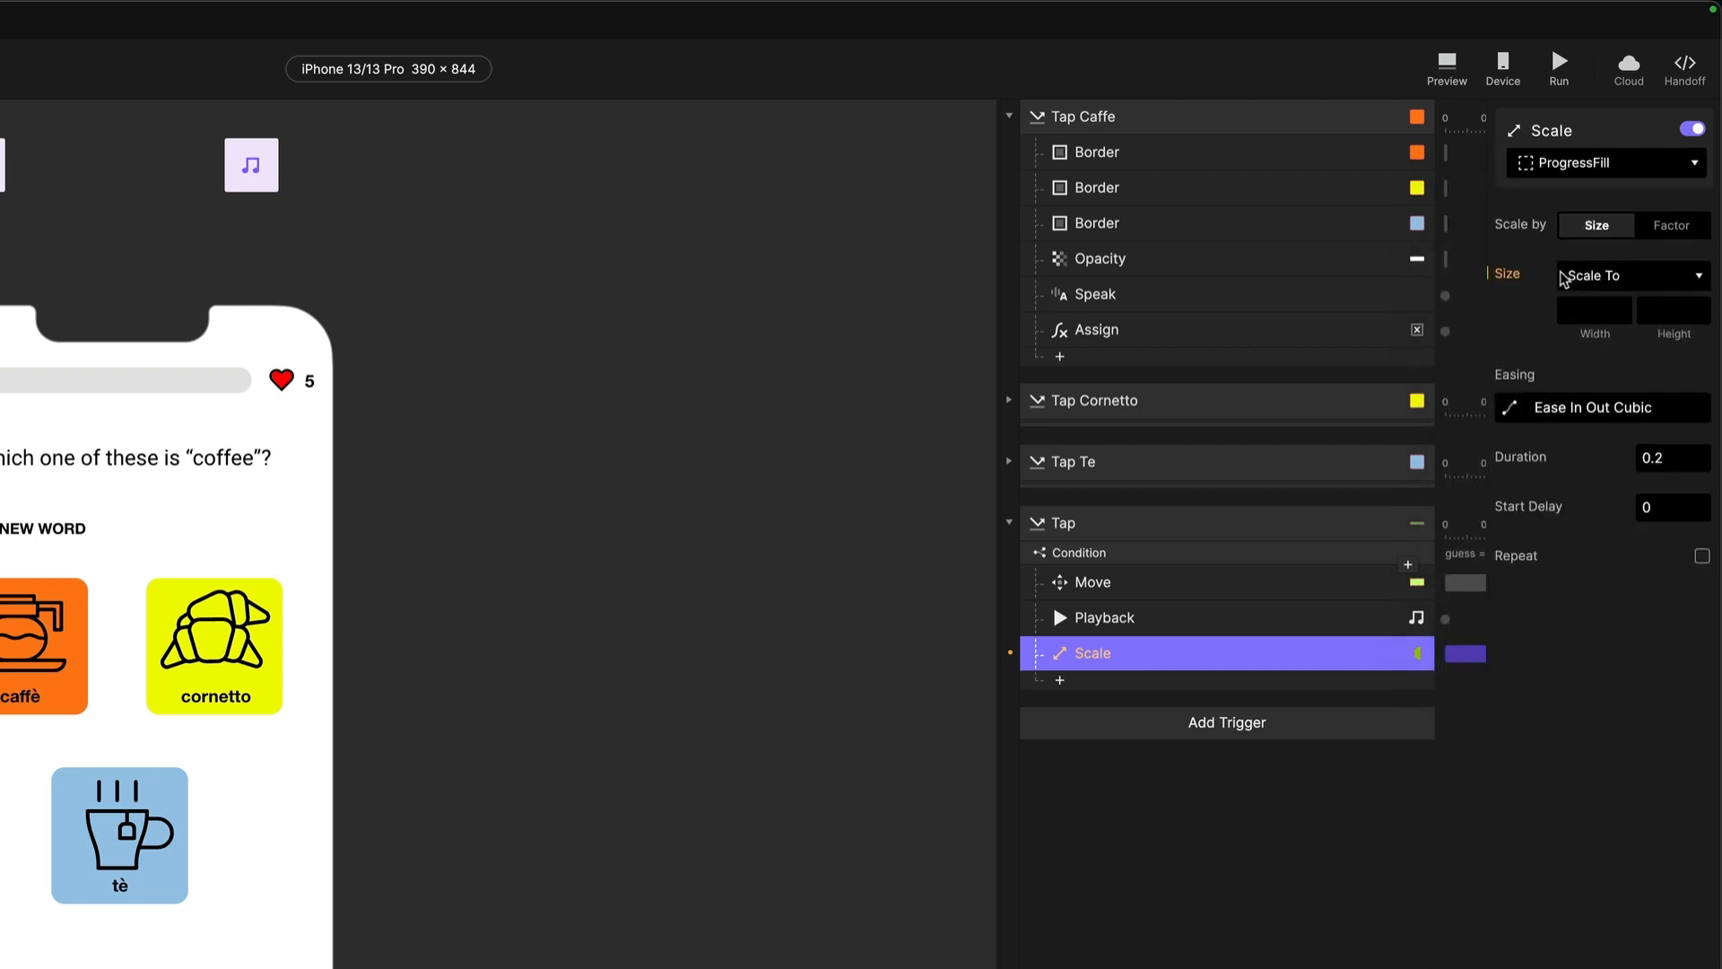
- Set the Scale To width of the ProgressFill response to 40
click(1584, 315)
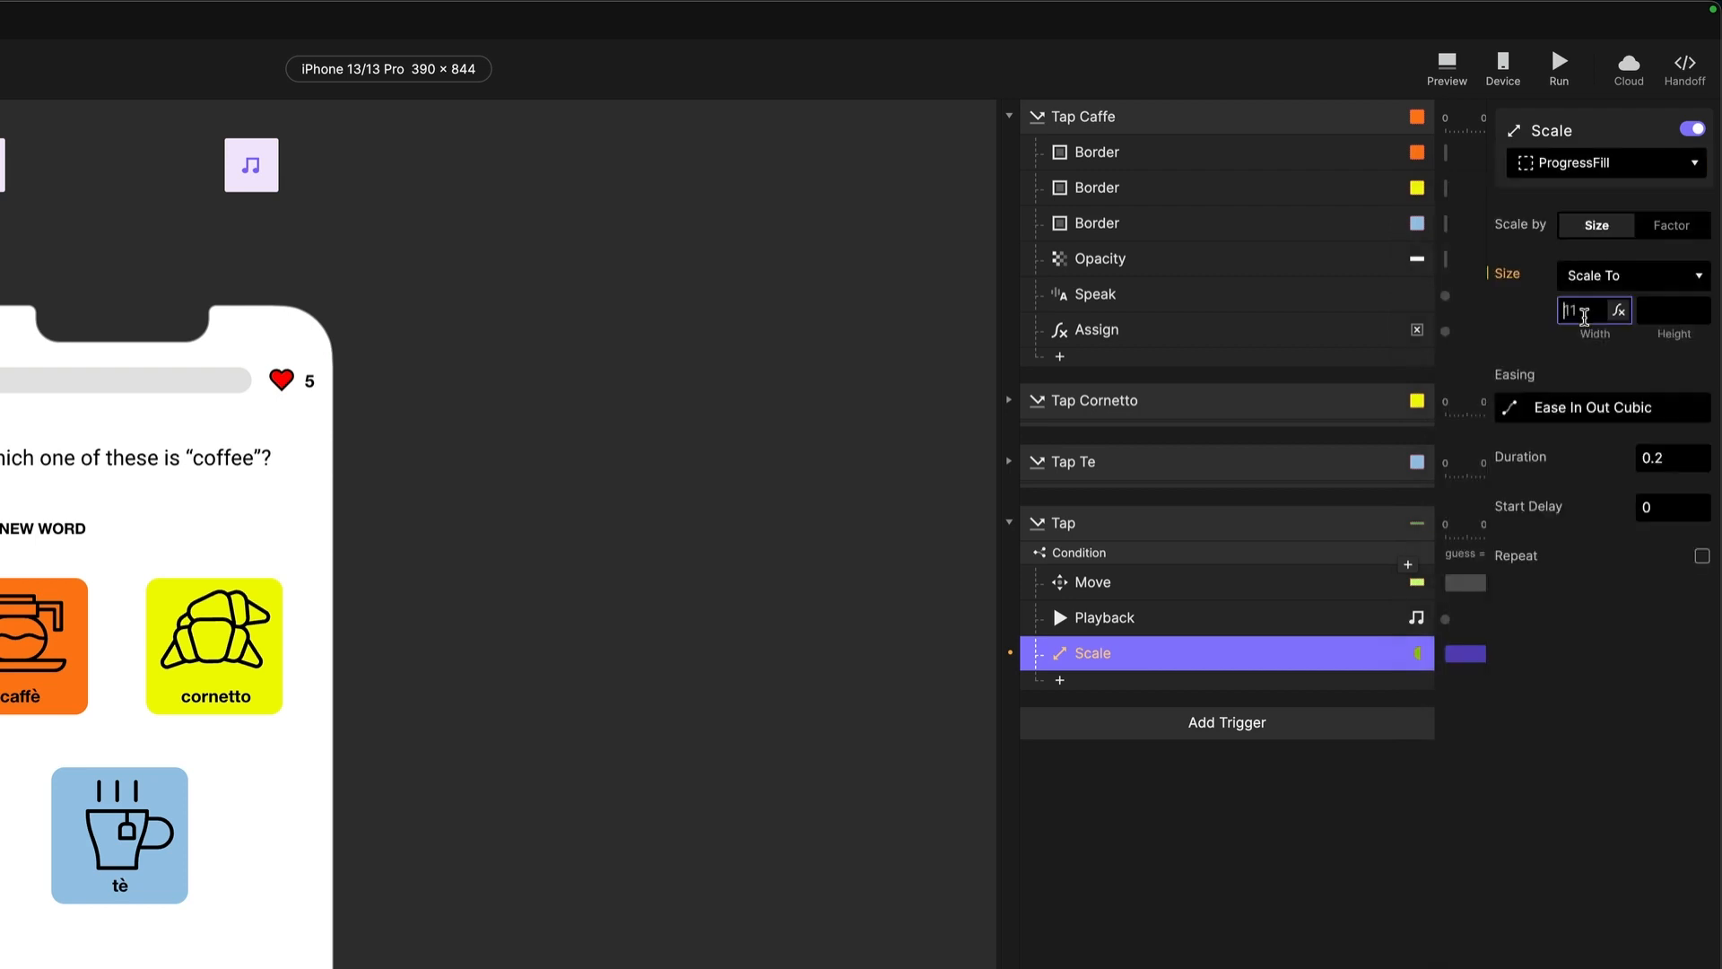
text(40)
key(Return)
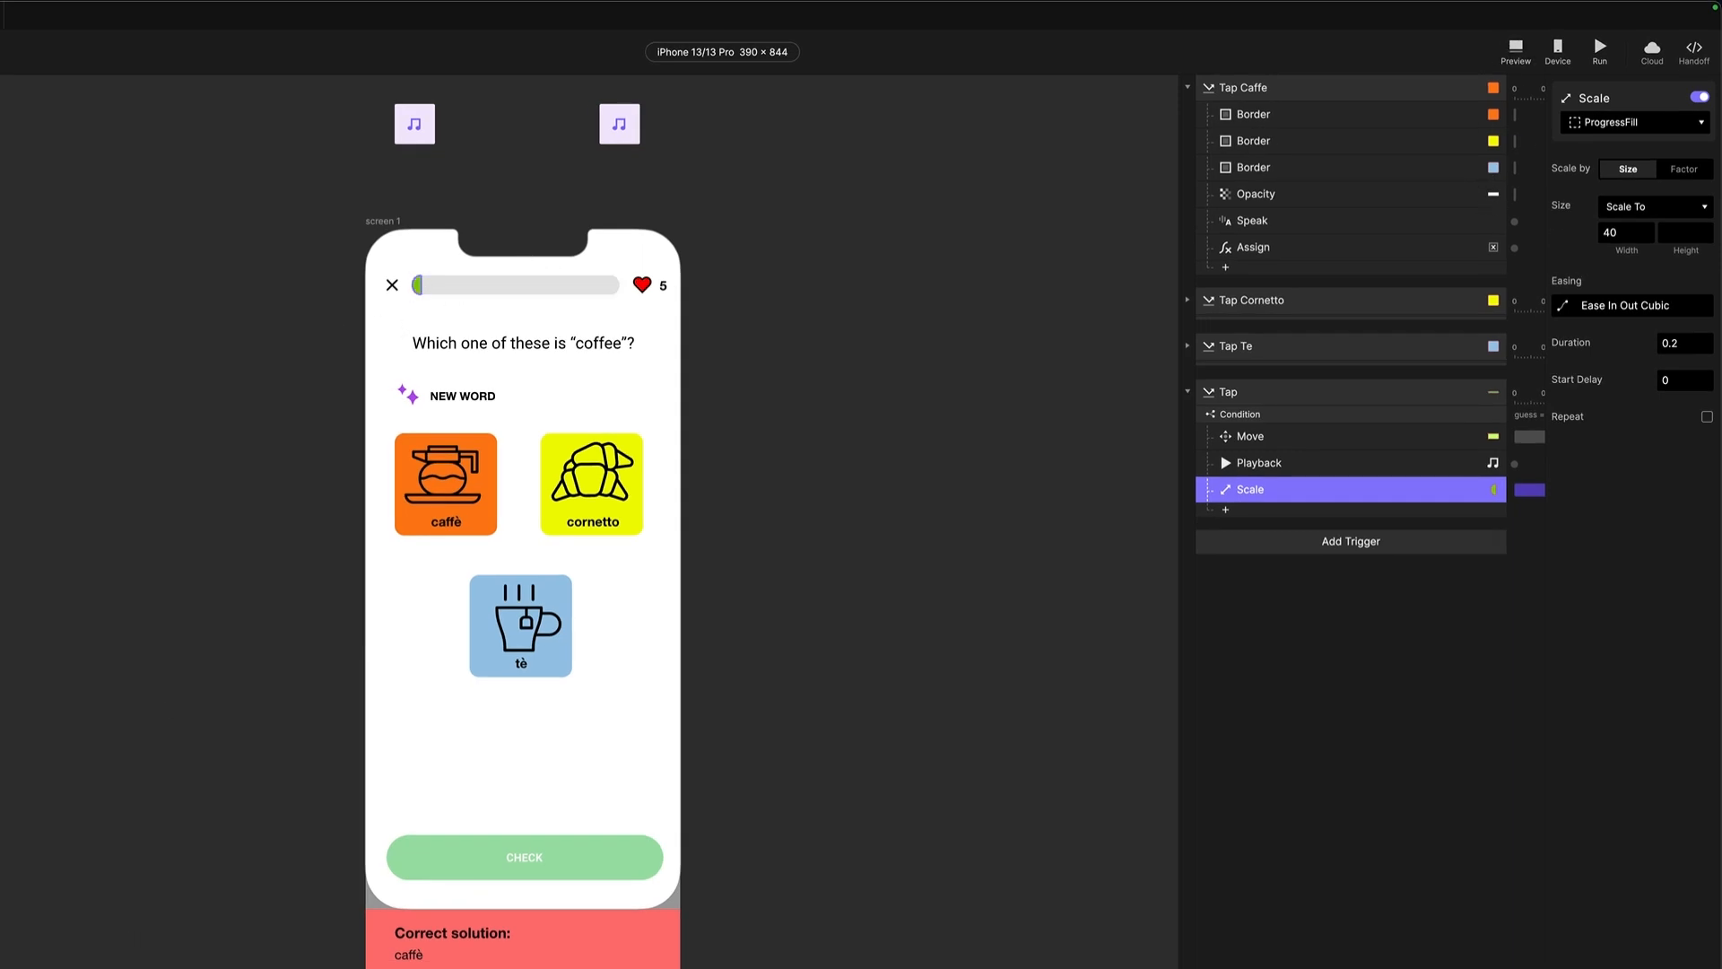
- Add a Radius response under the guess condition and target the ProgressFill layer
key(super+equal)
drag(219, 621, 248, 968)
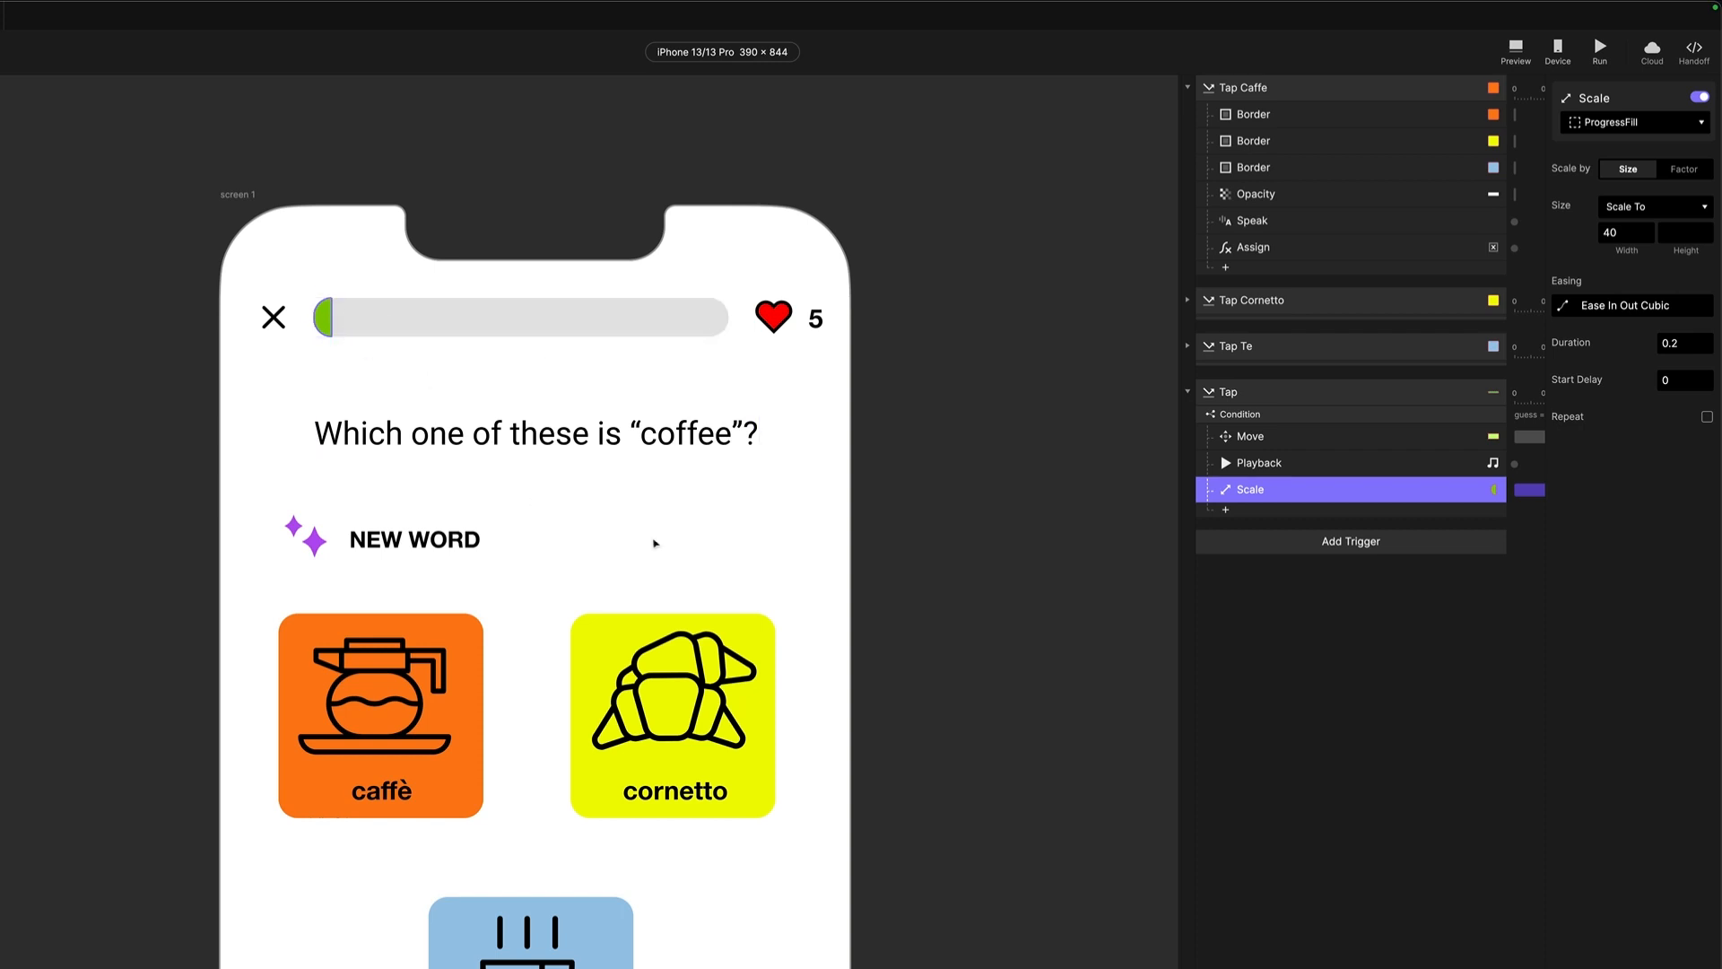
drag(877, 654, 835, 552)
click(855, 582)
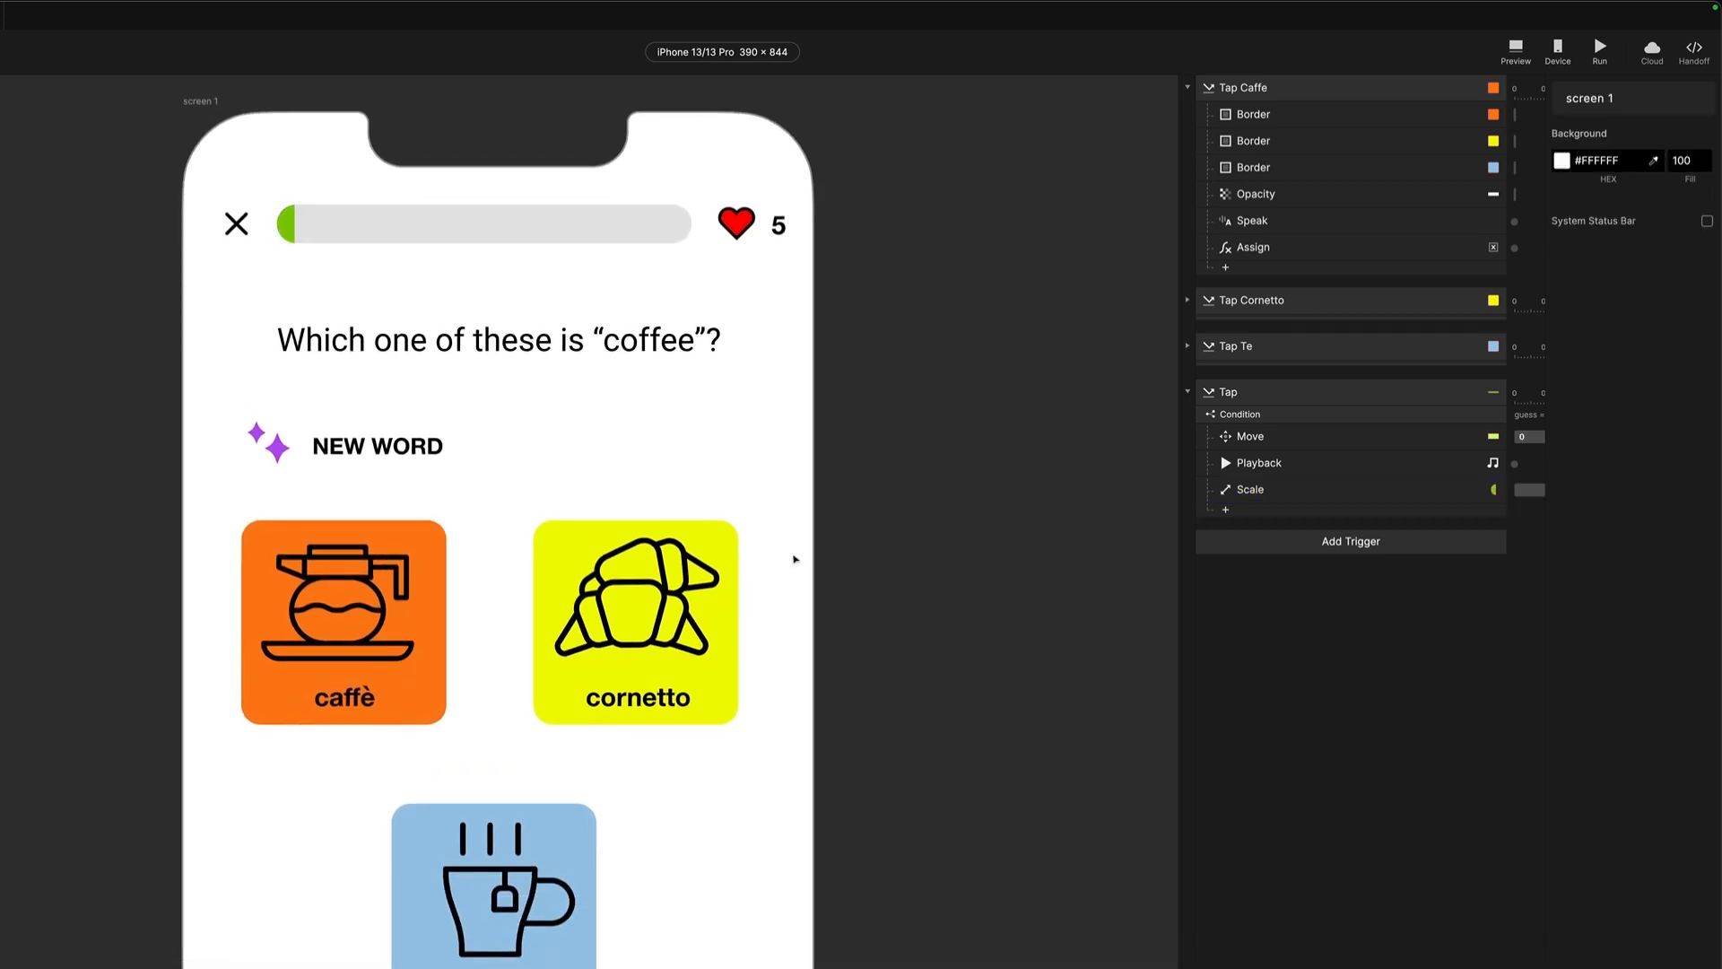
drag(792, 686, 767, 546)
click(1241, 510)
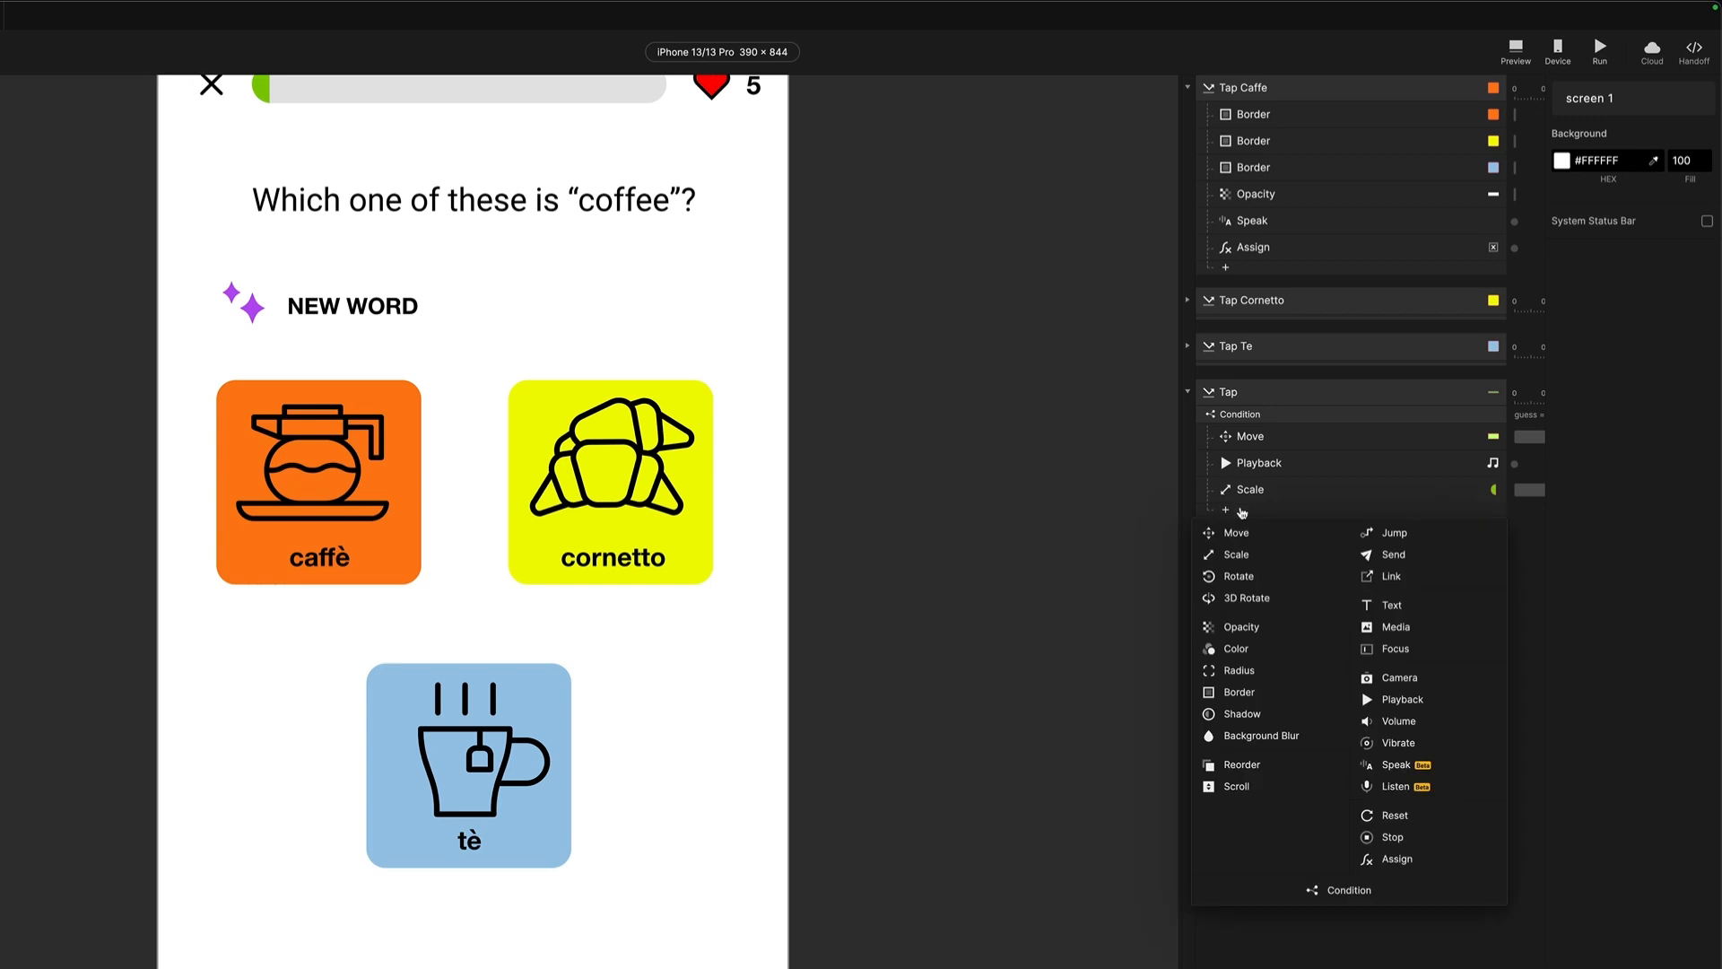
click(1267, 669)
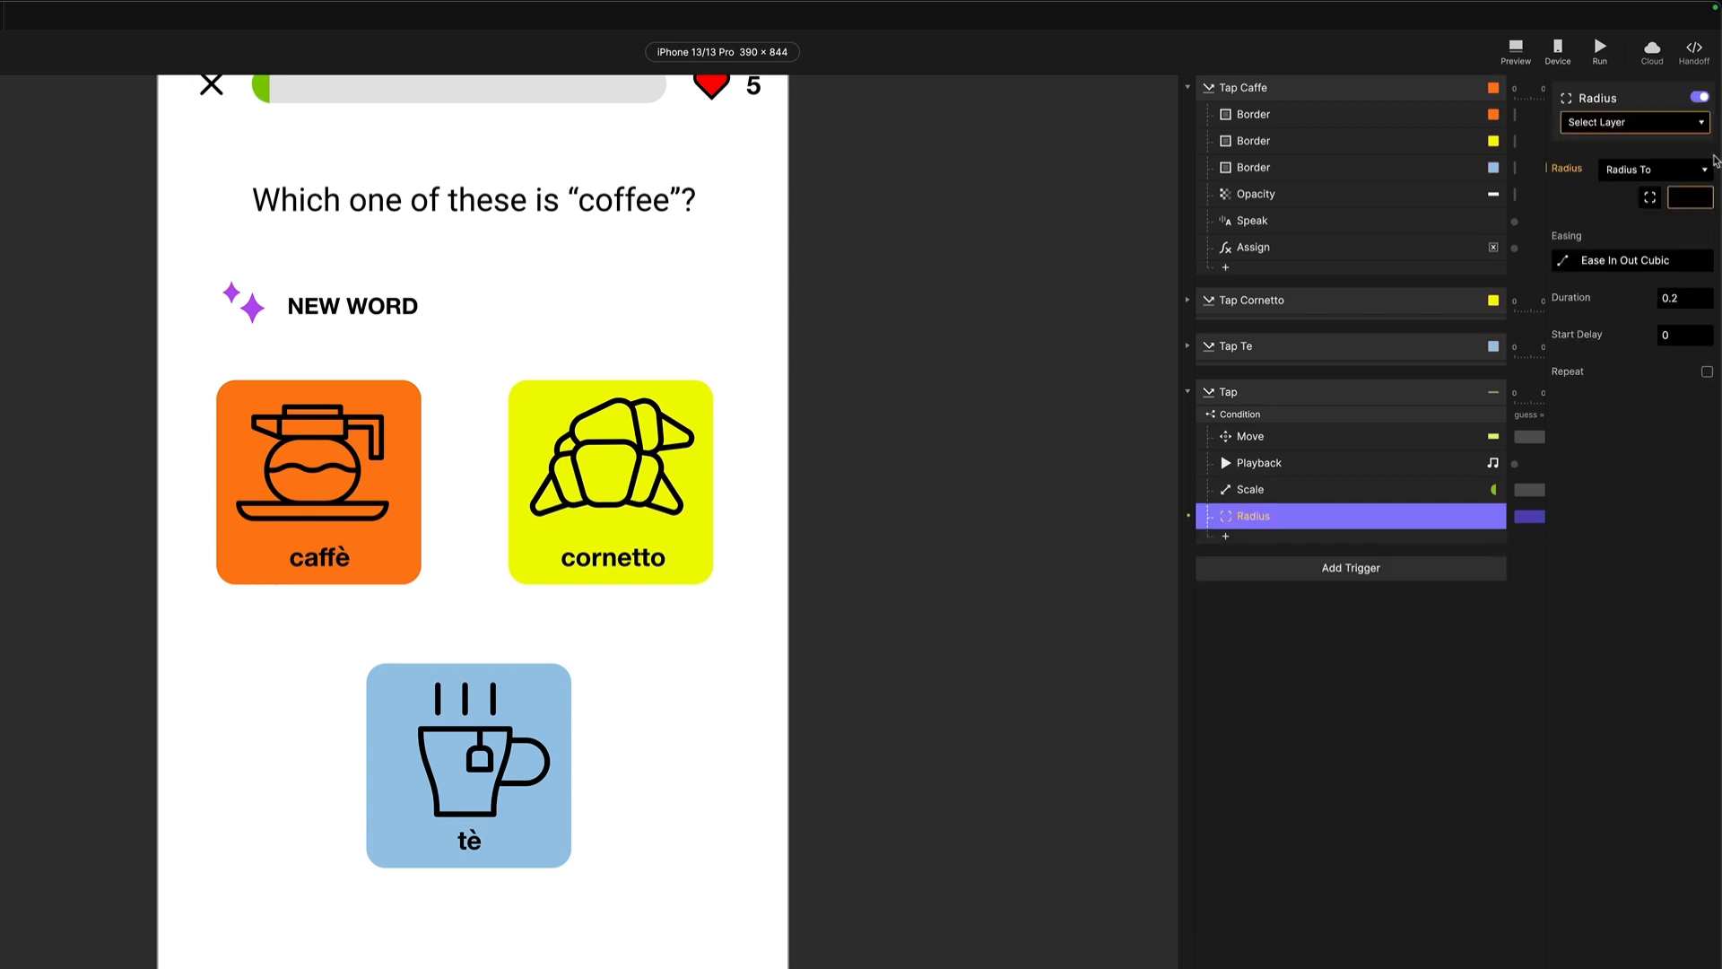
click(1641, 120)
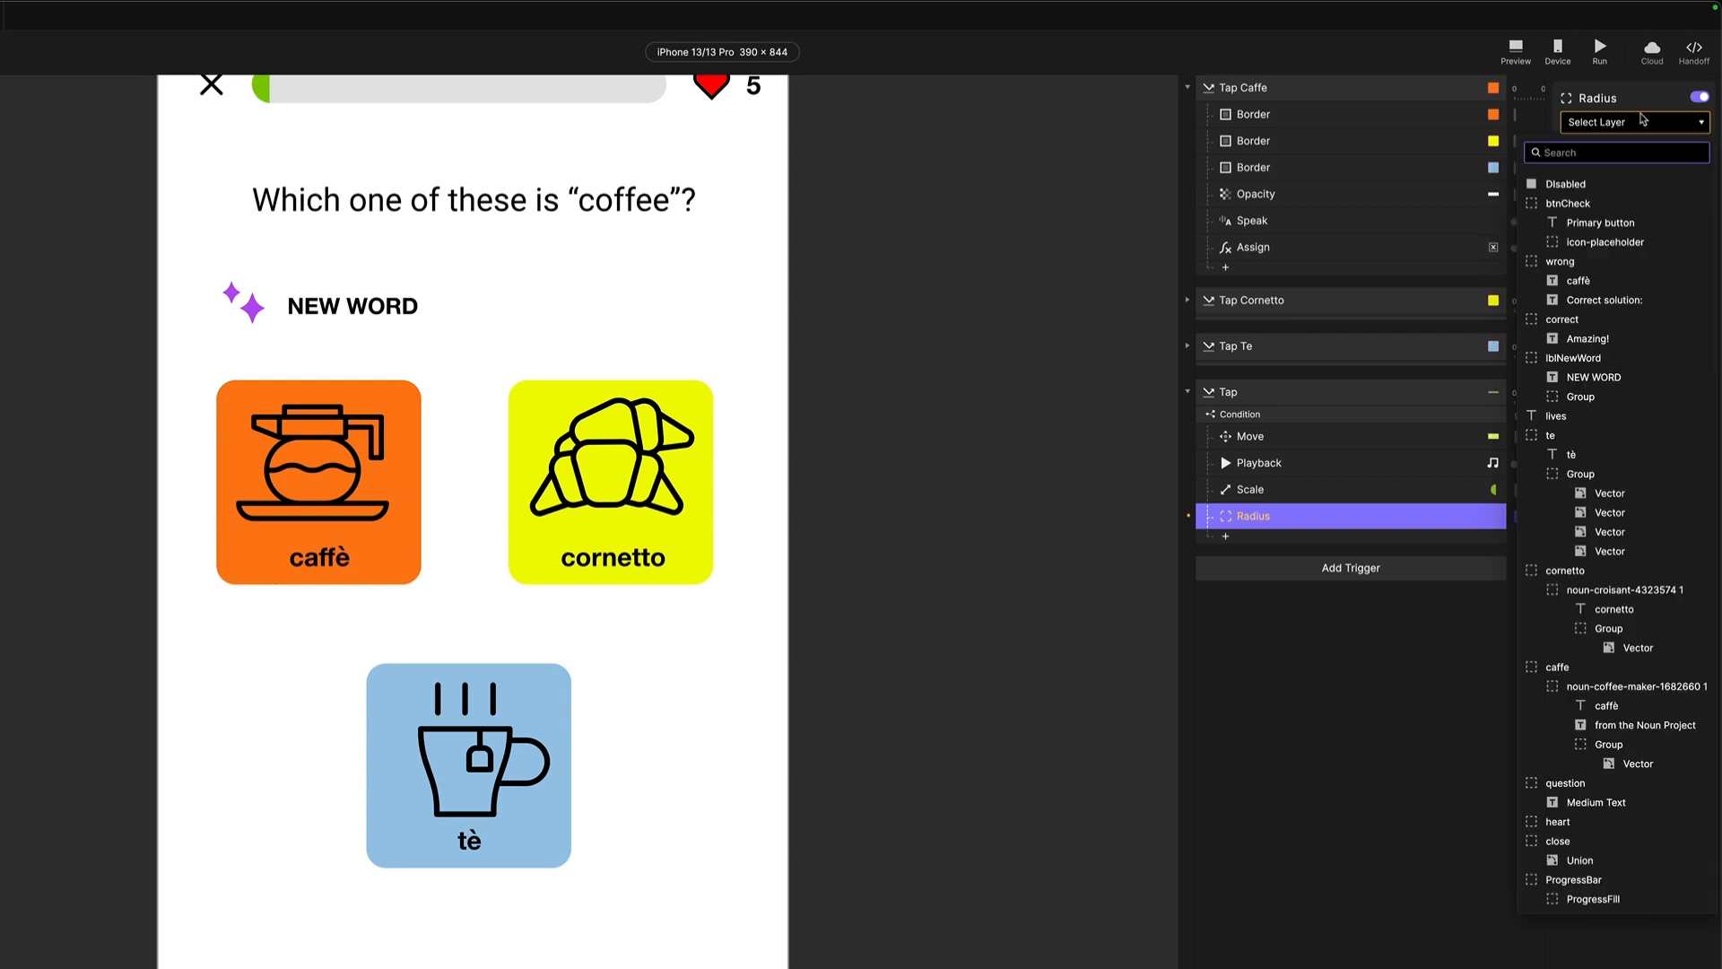
text(pr)
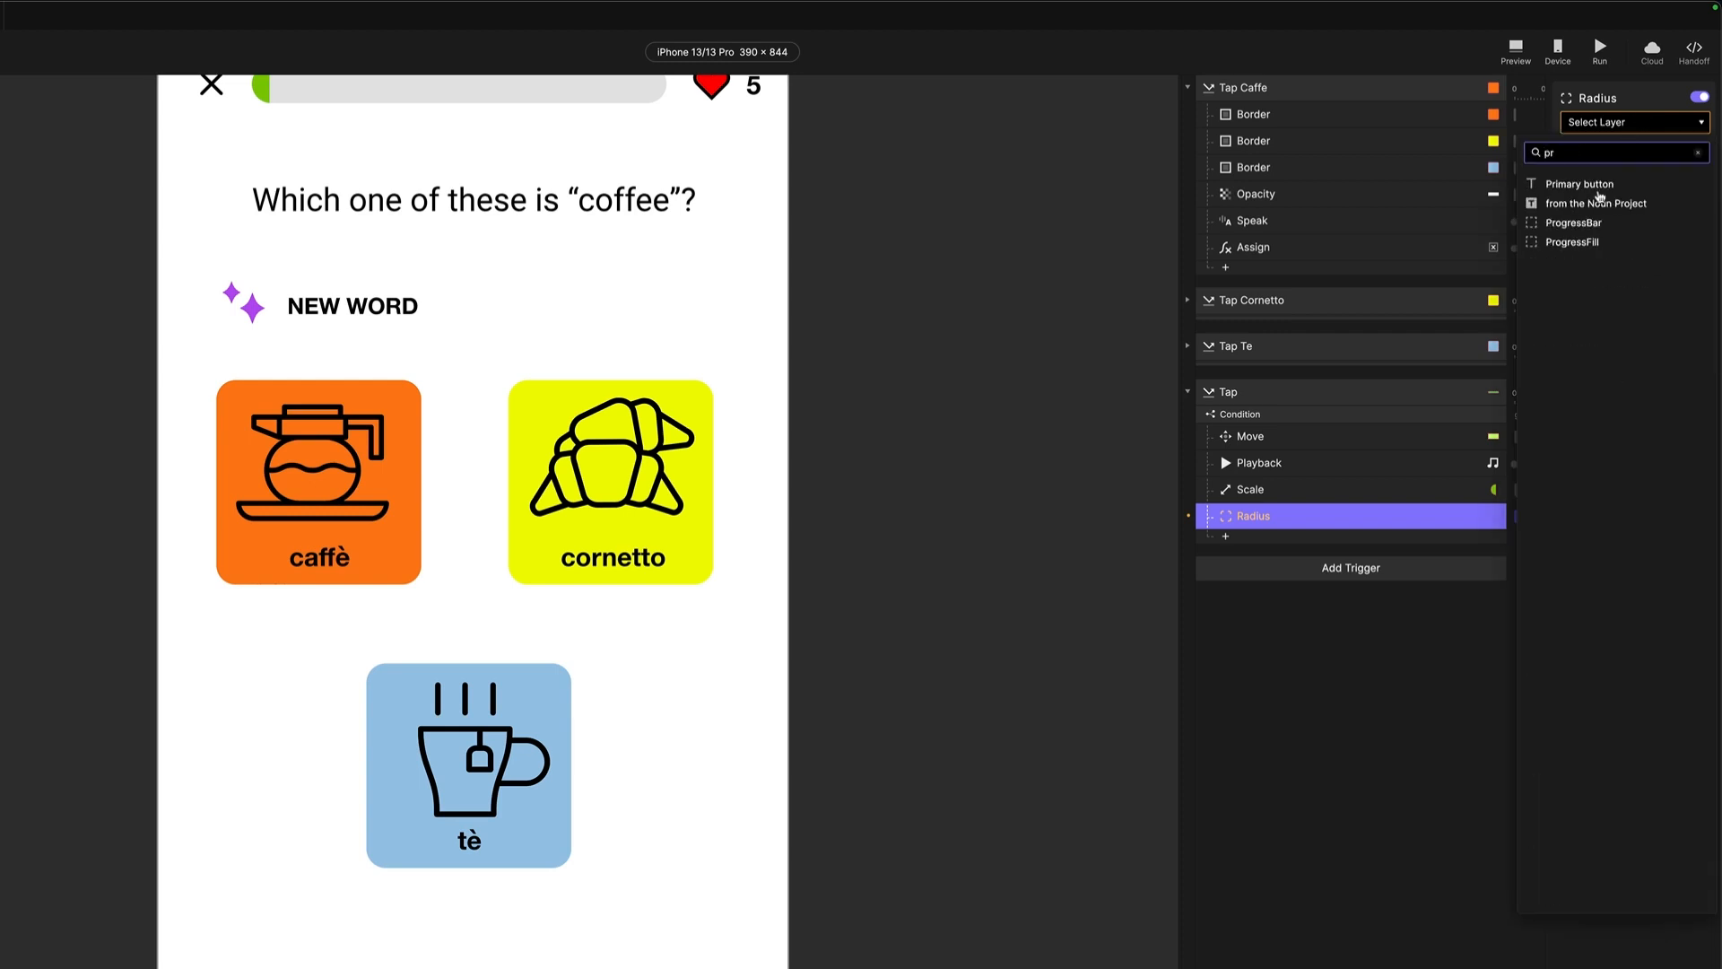
click(1600, 242)
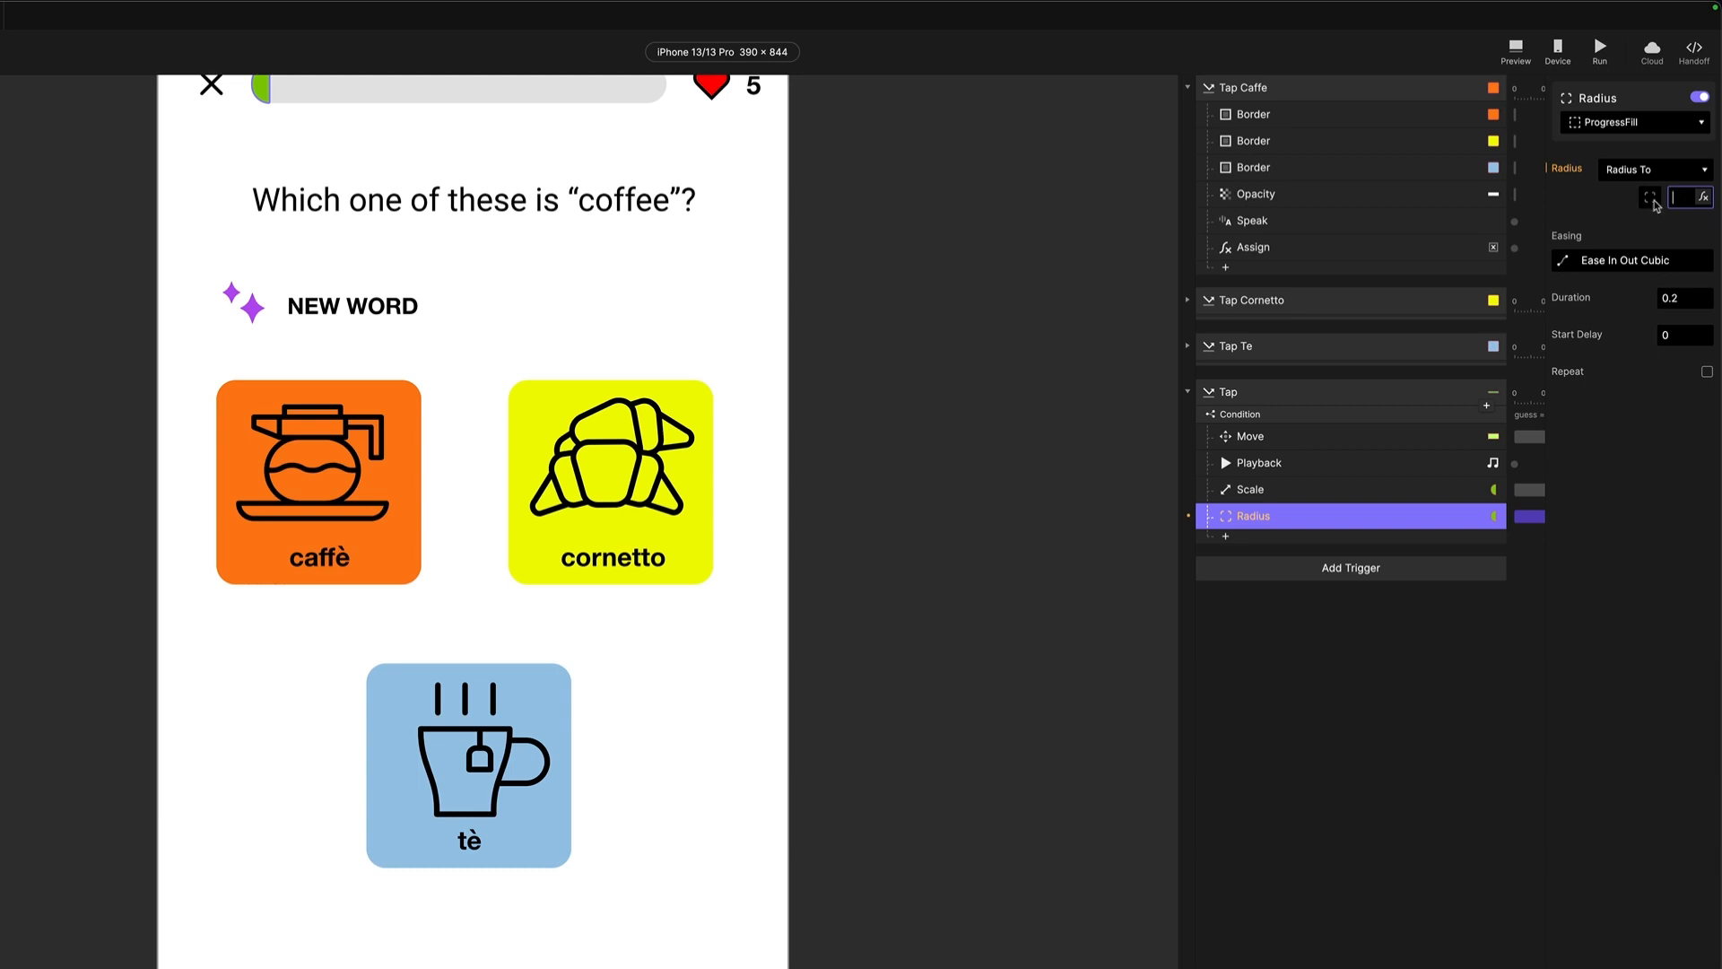
- Switch the Radius response to individual corners and set ProgressFill's top-right and bottom-right radii to 41
click(1653, 201)
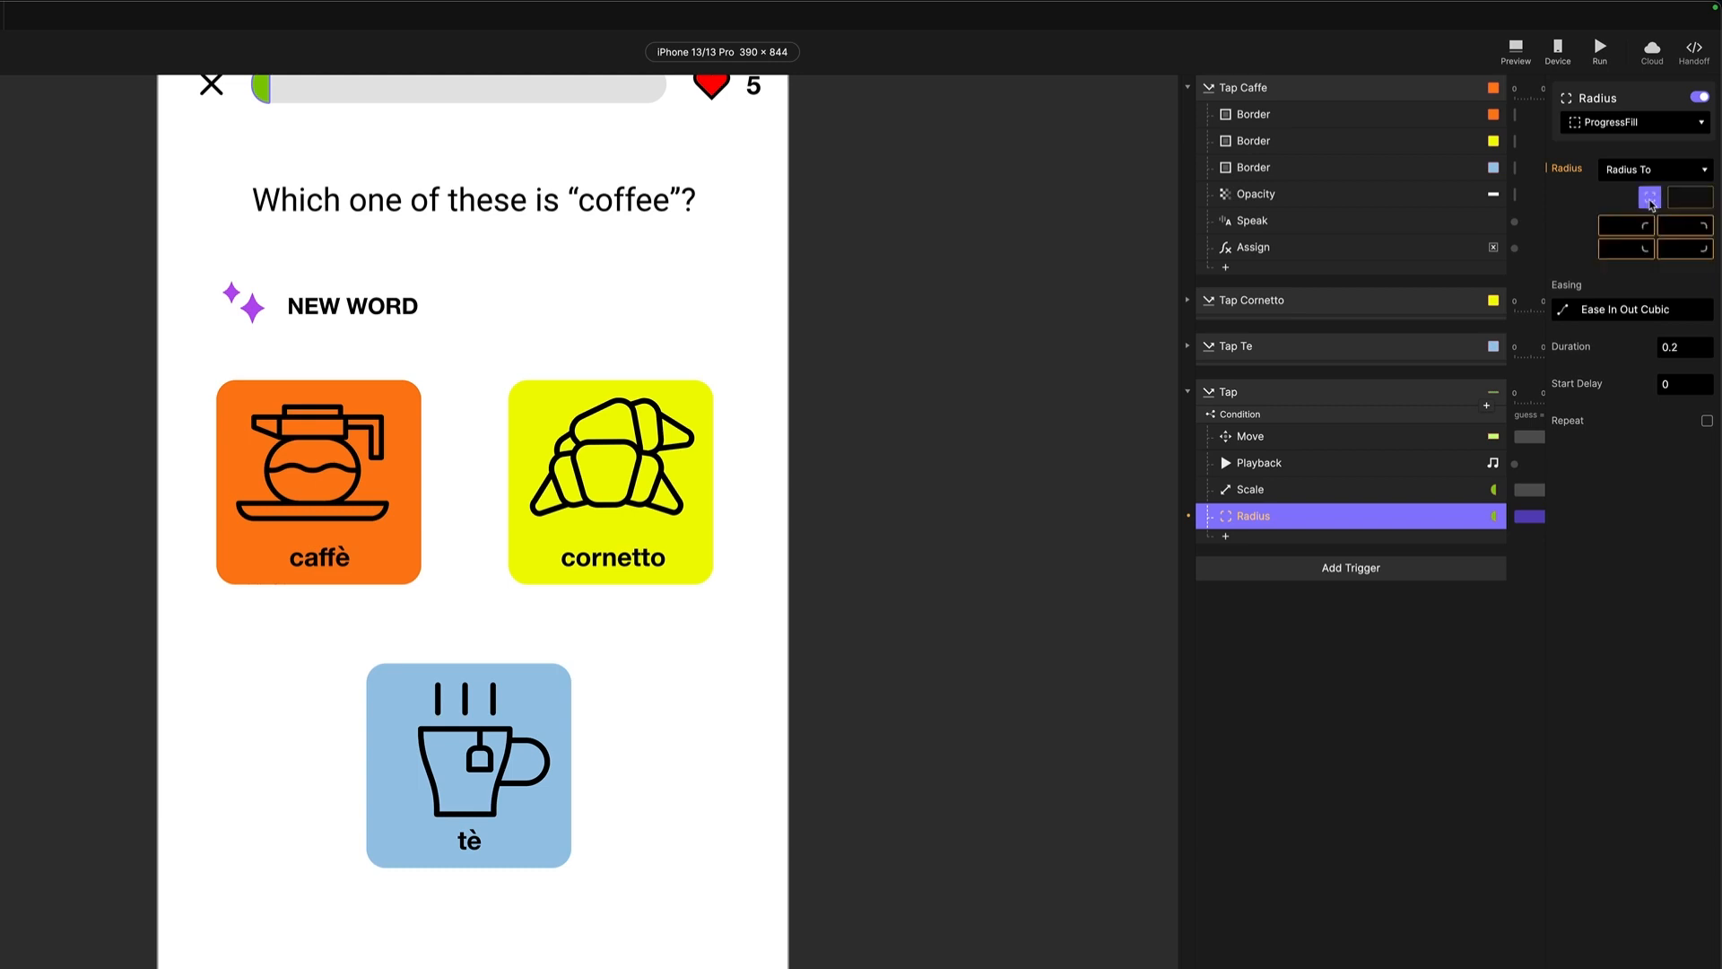
click(1679, 225)
text(41)
click(1680, 247)
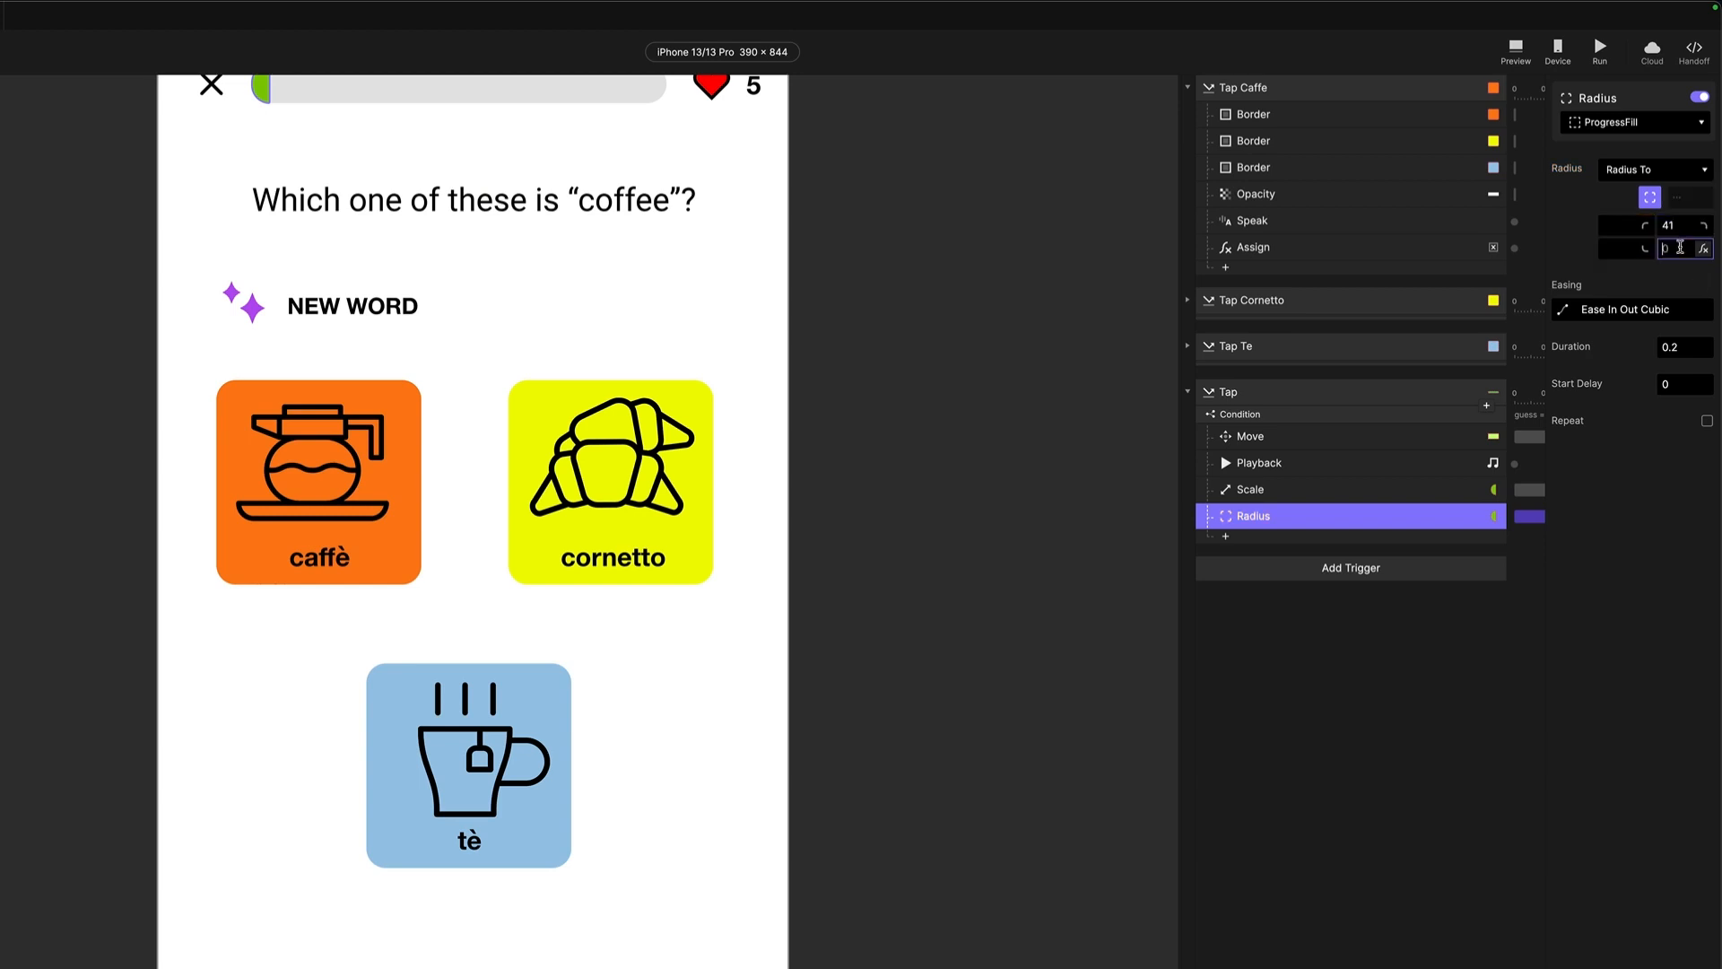
text(41)
key(Return)
click(1256, 746)
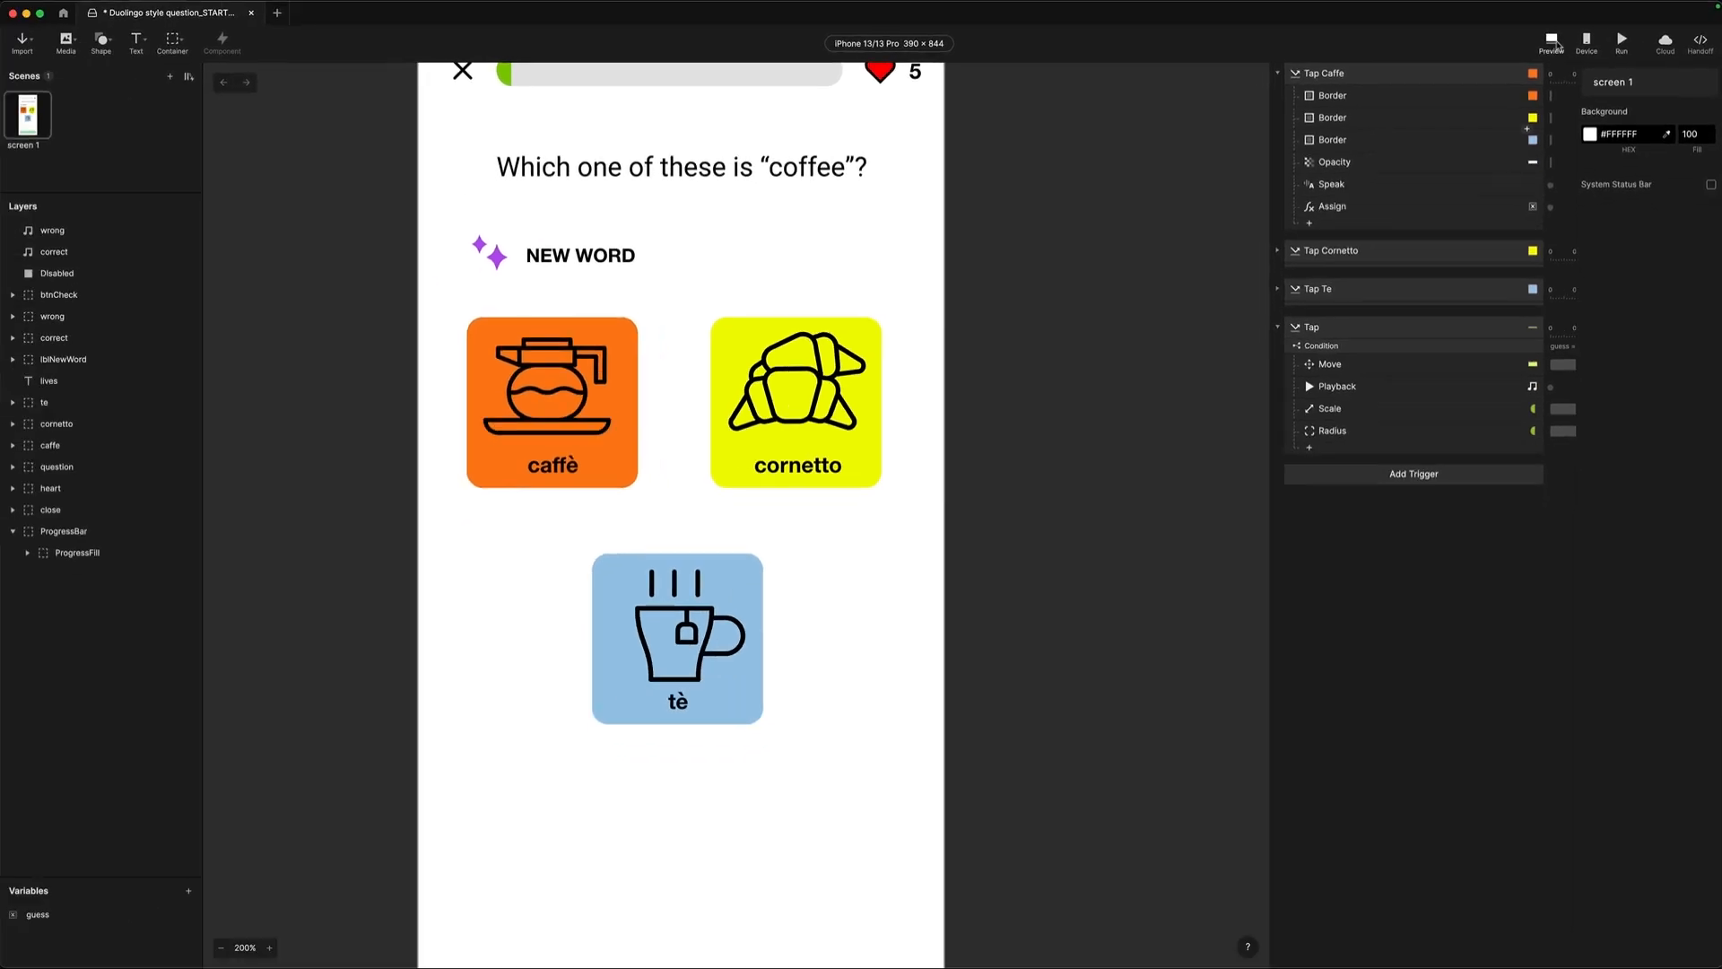
- Review the settings of the btnCheck Tap trigger, its guess condition and the Move, Playback, Scale and Radius responses
click(1305, 330)
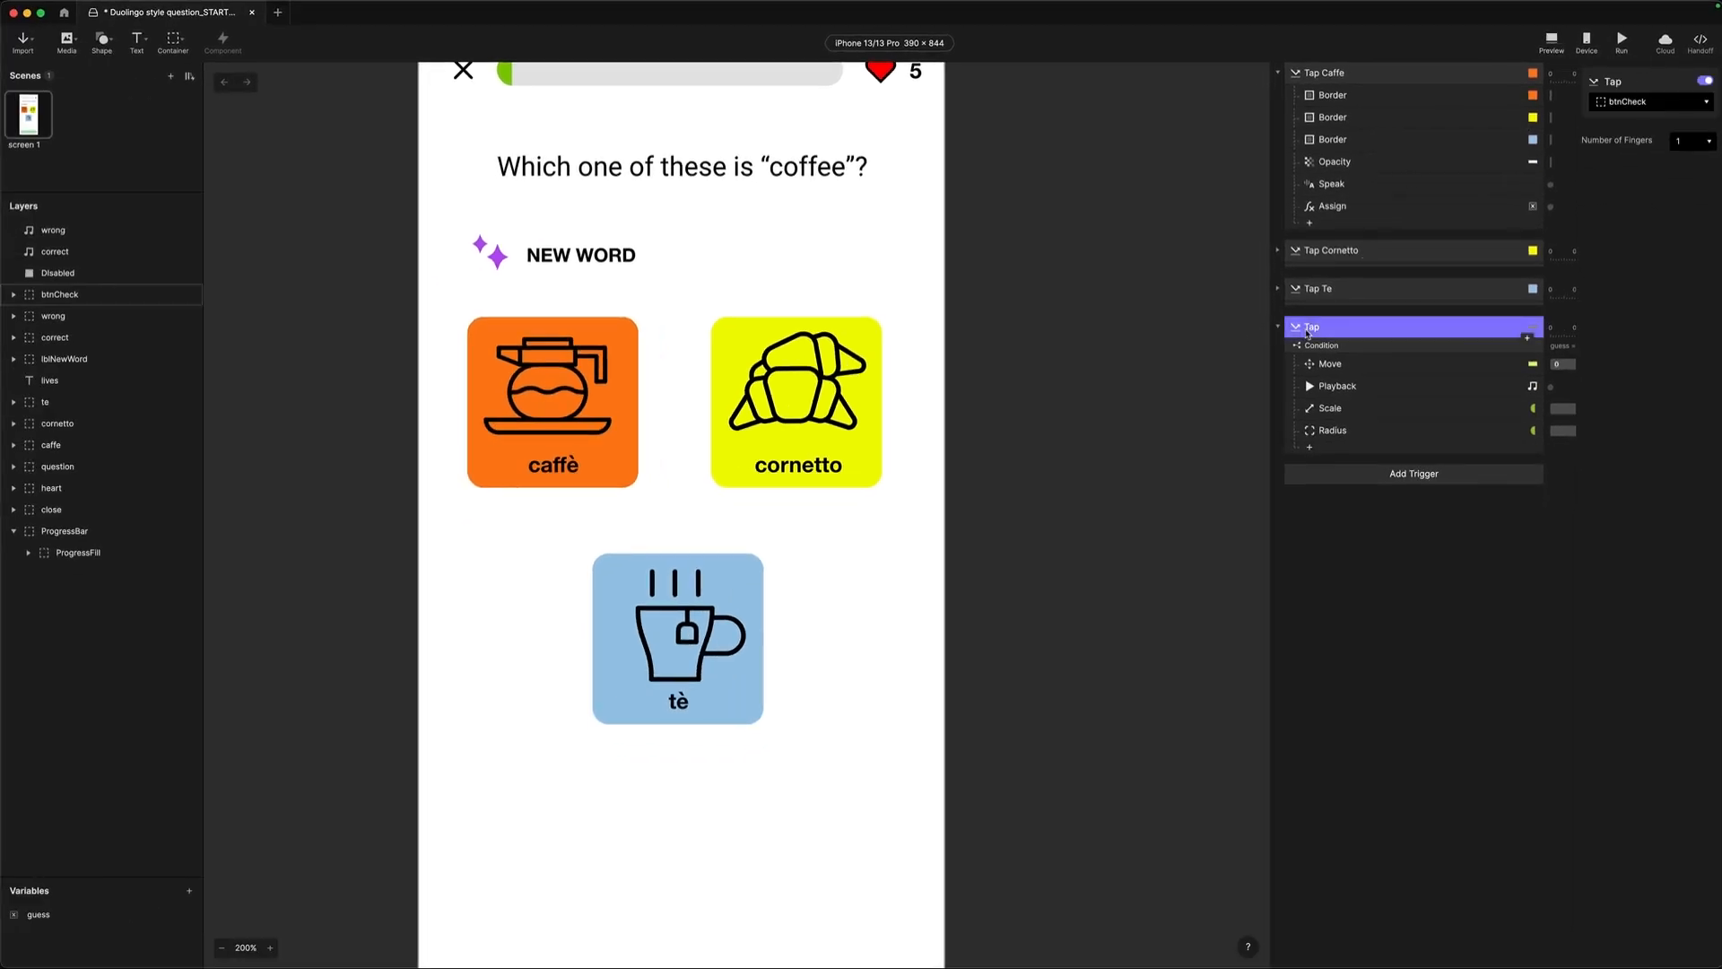
click(1328, 347)
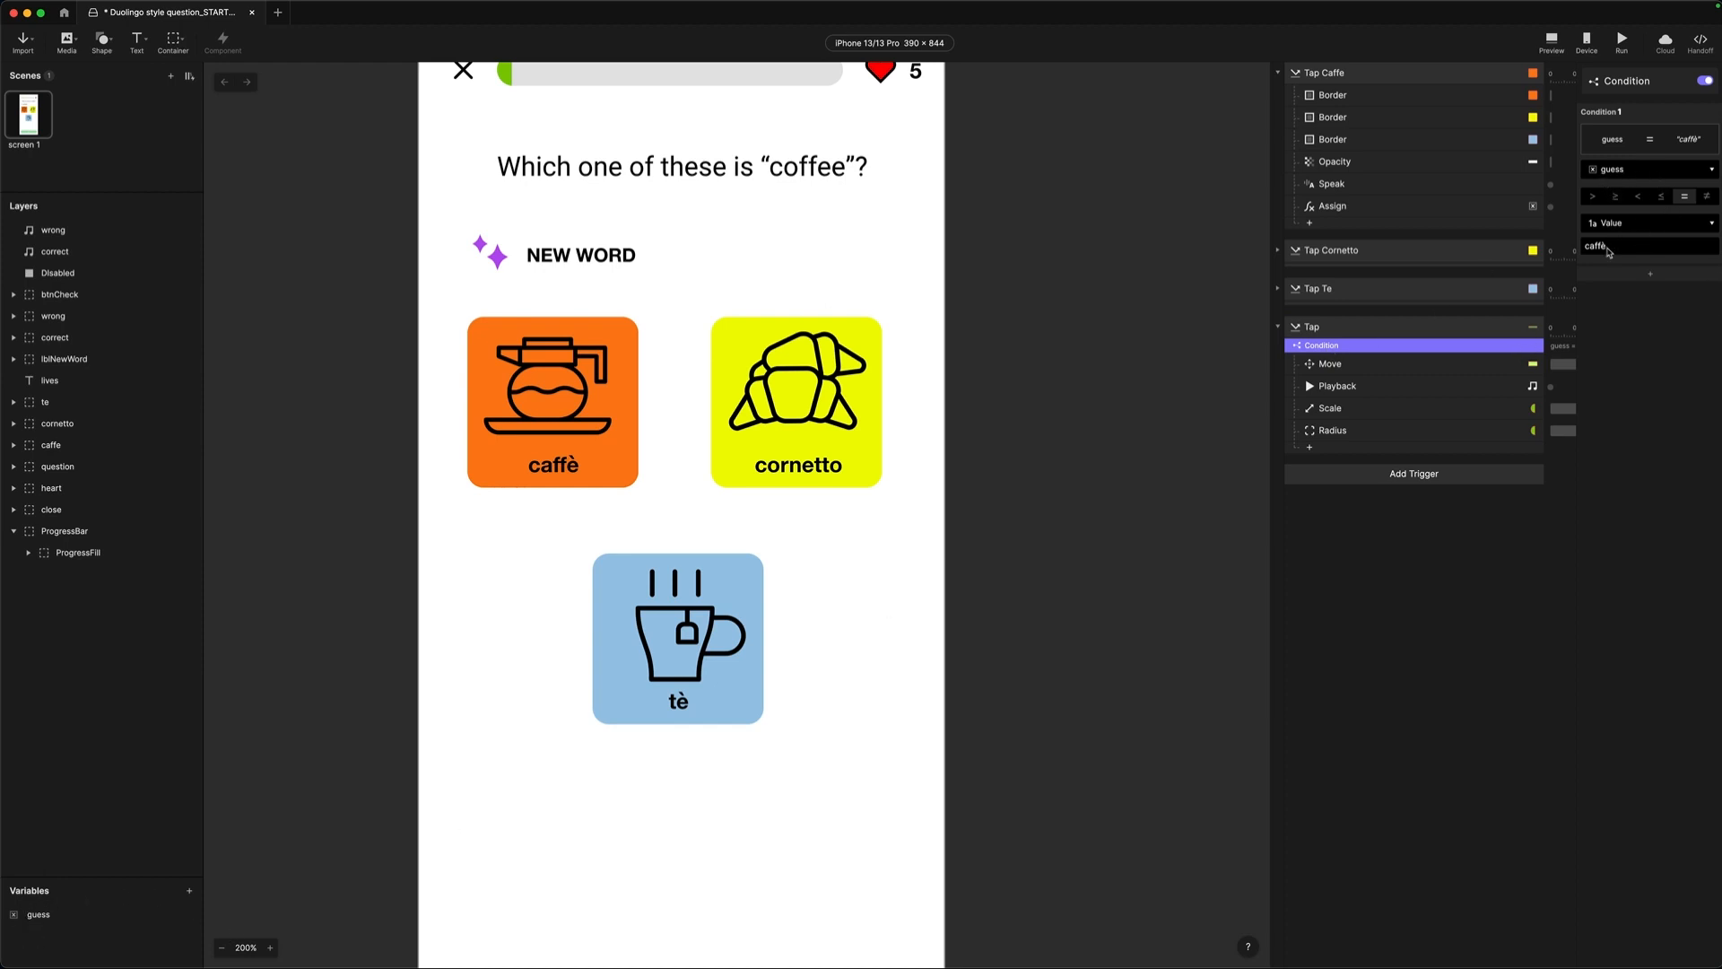
click(1411, 364)
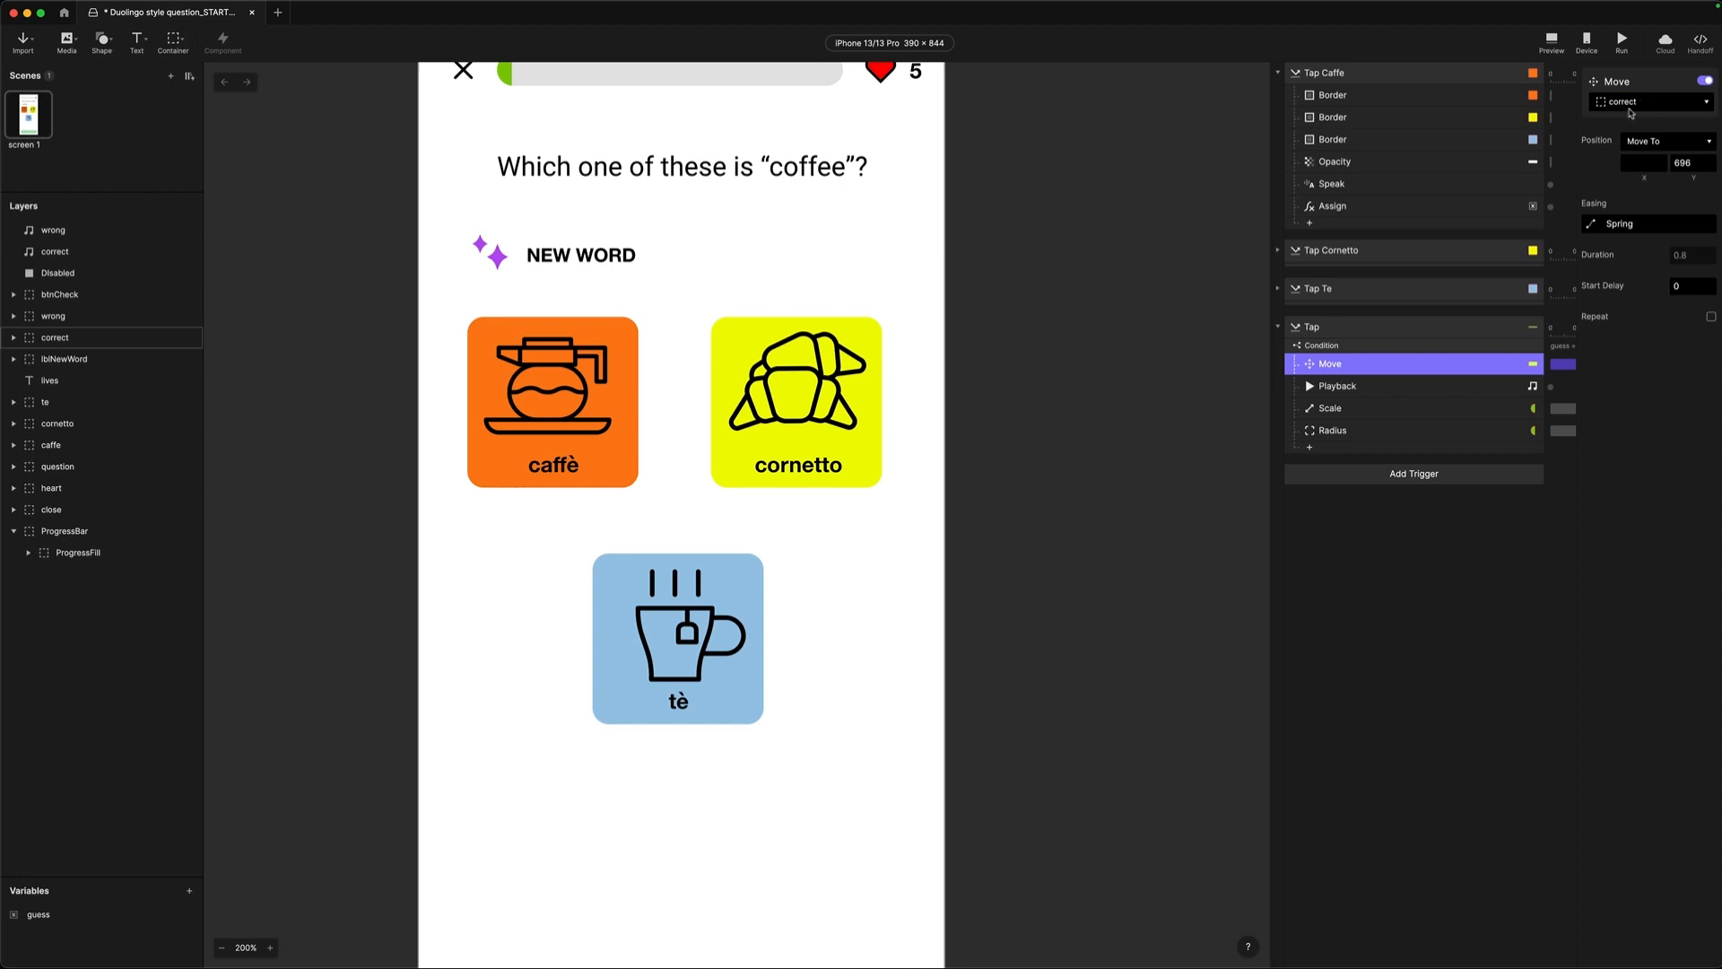
click(1355, 387)
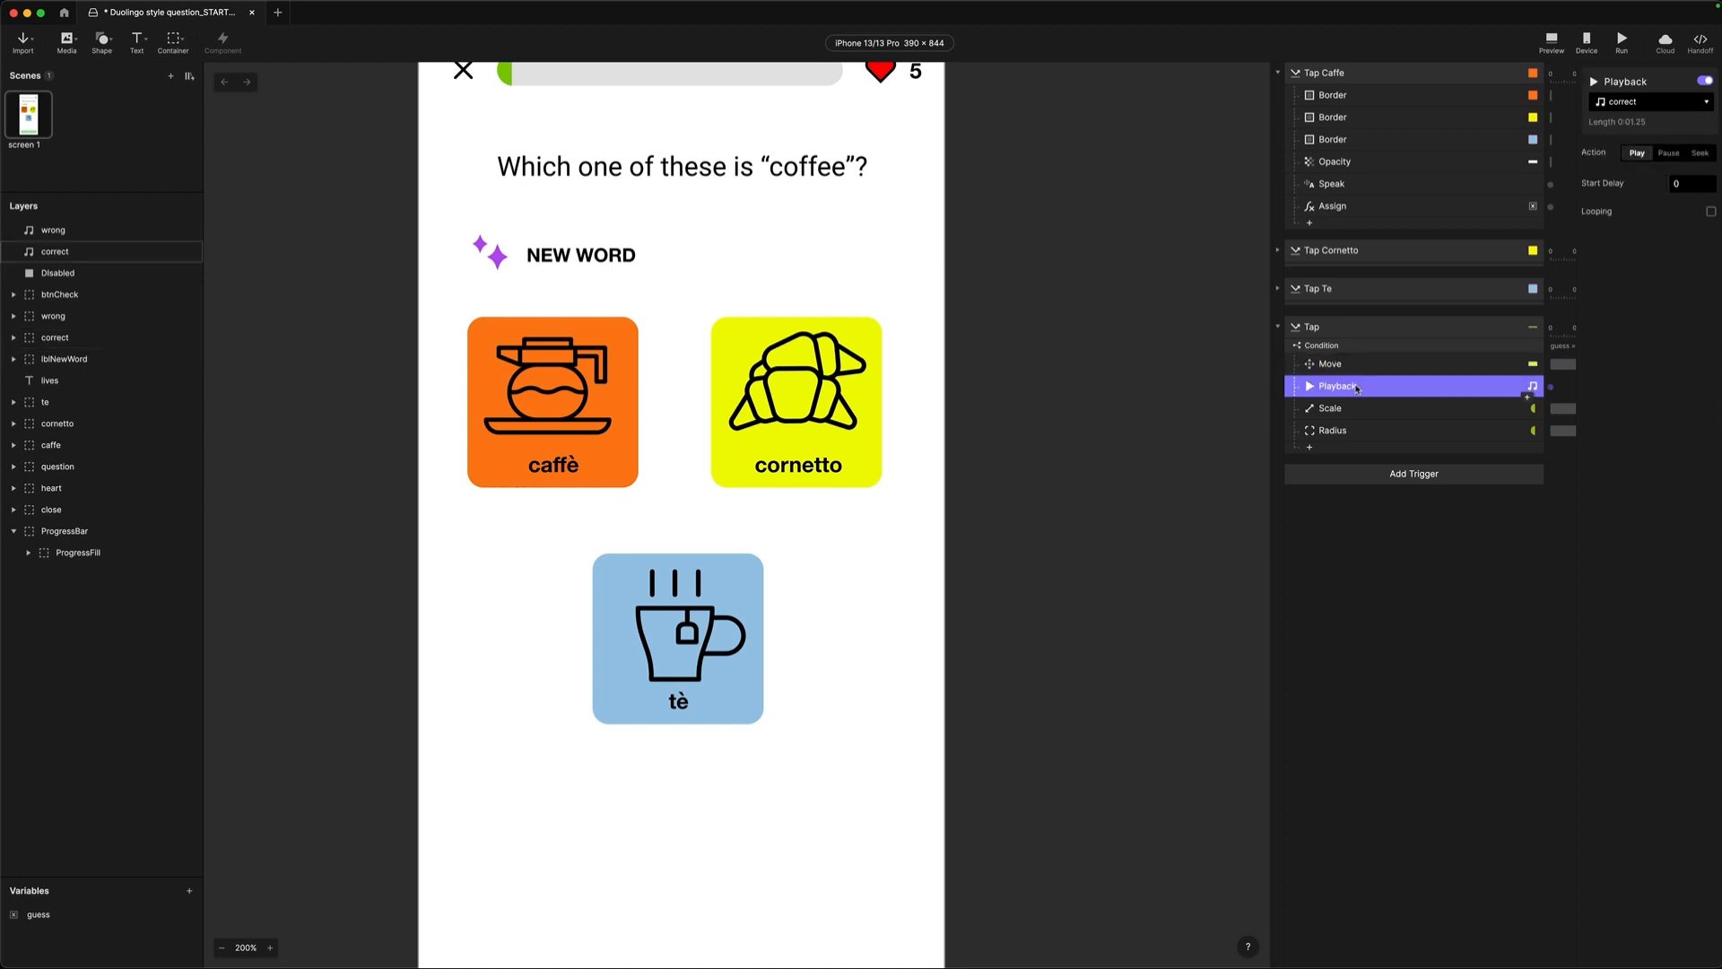
click(1337, 415)
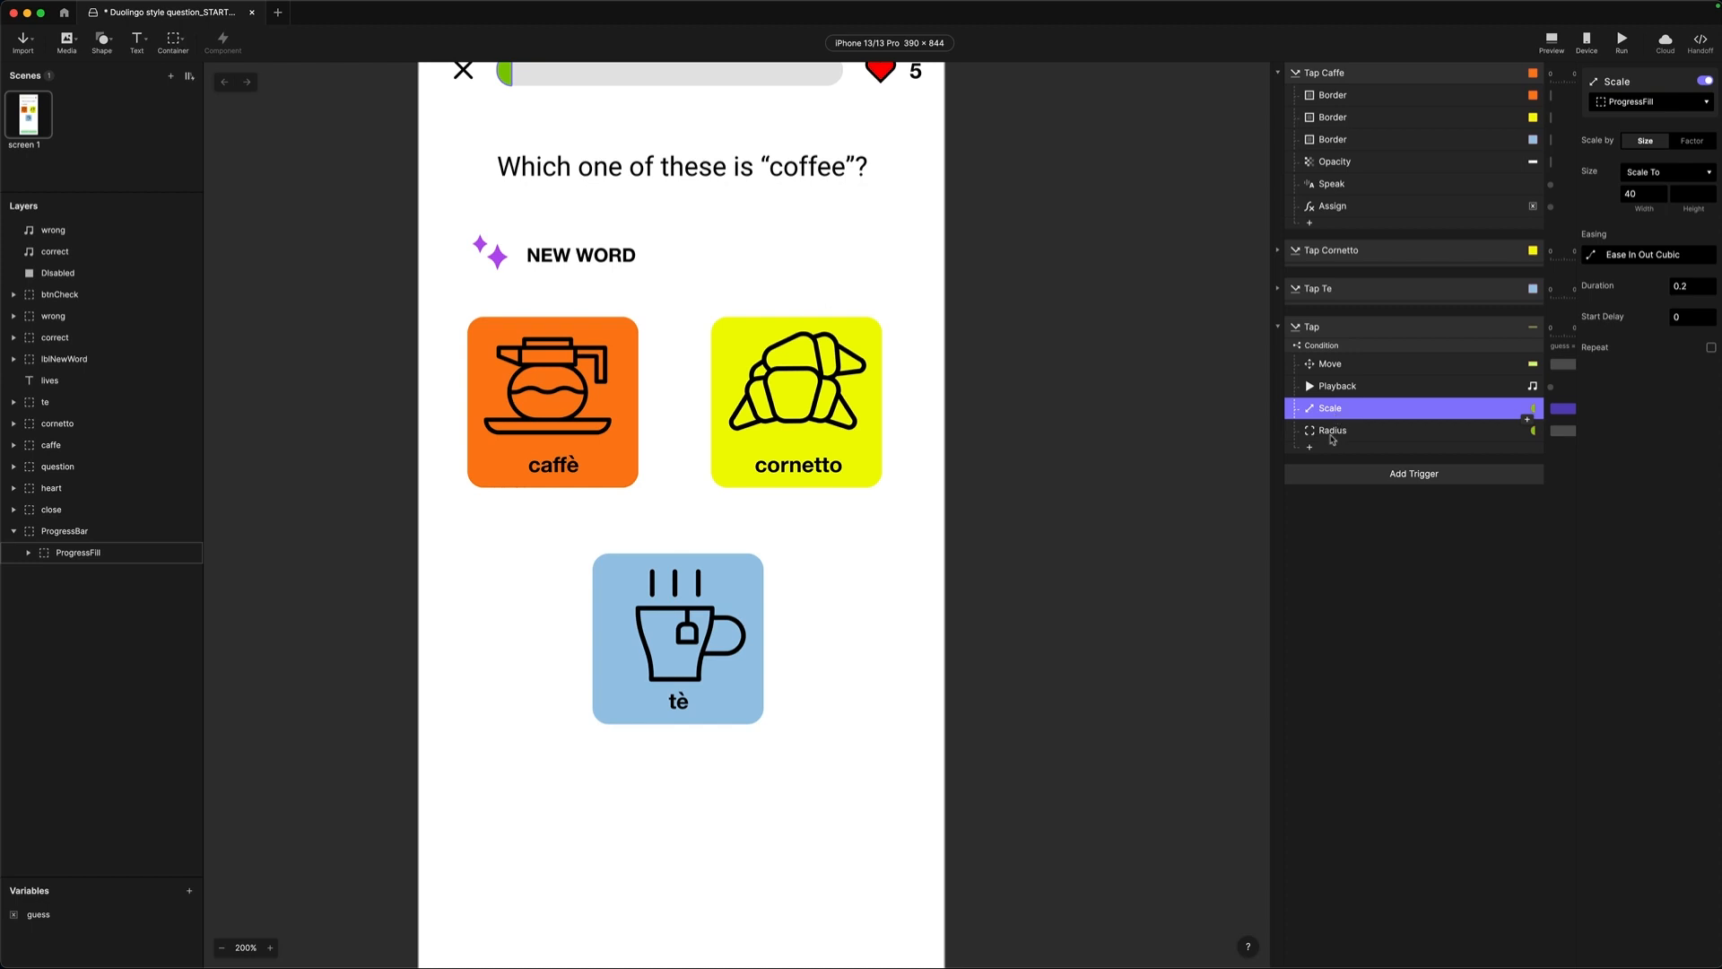
click(1333, 438)
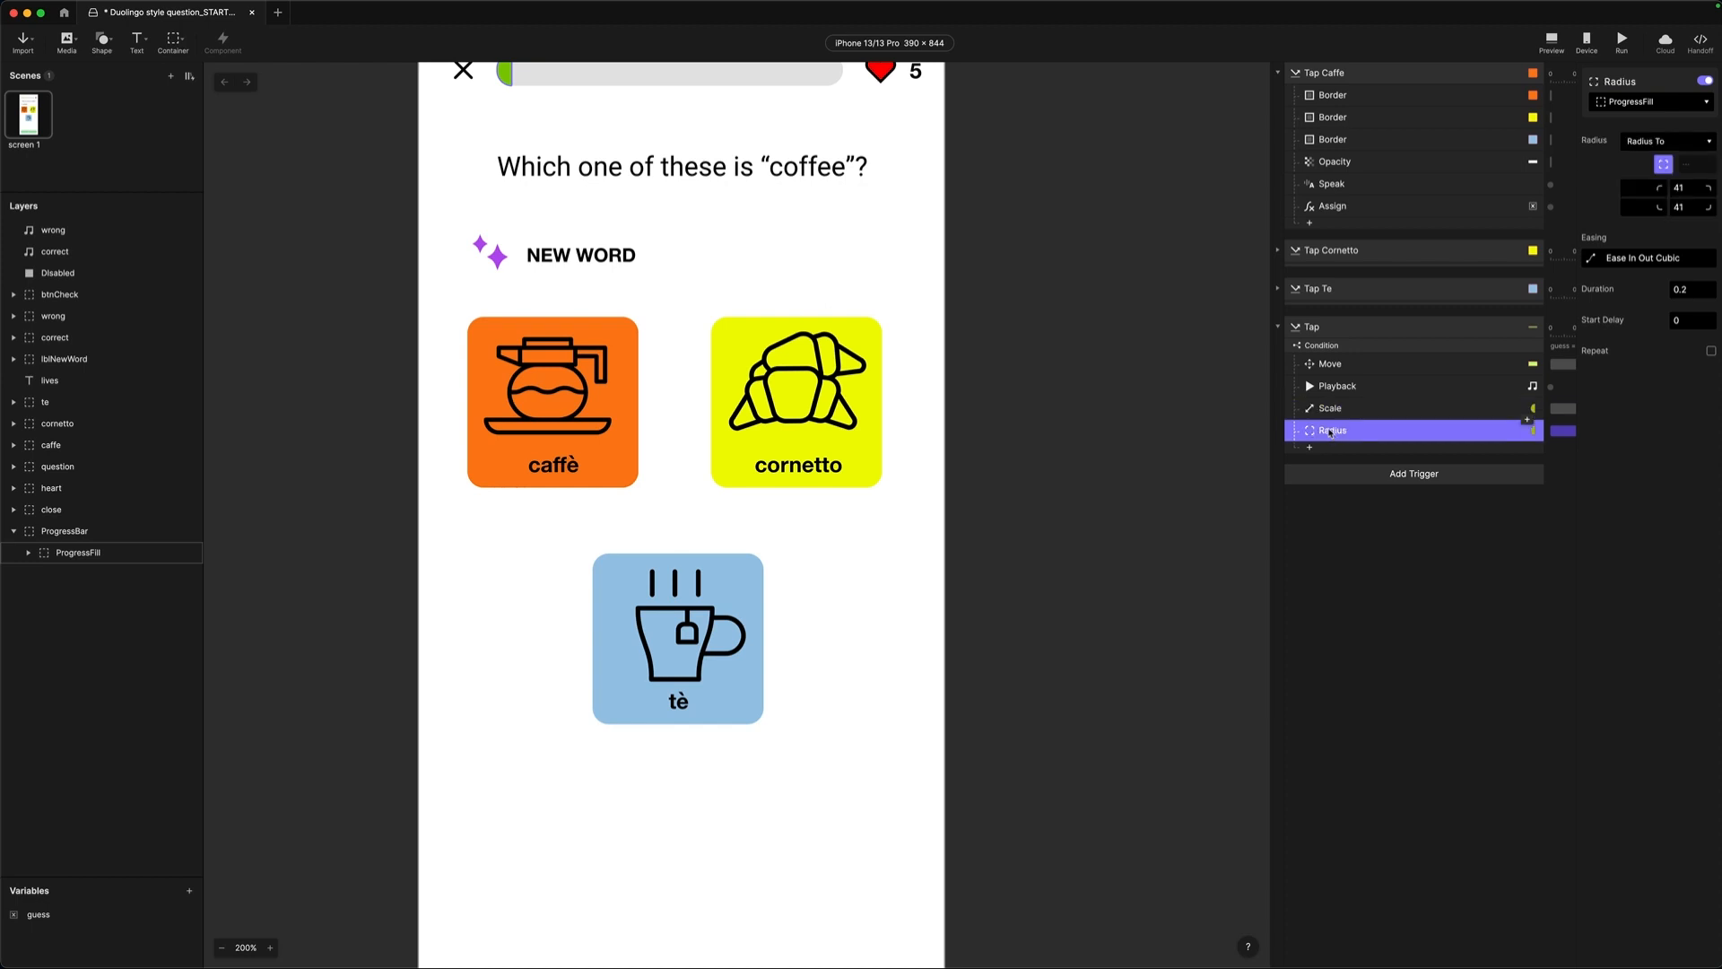
click(1414, 634)
- Preview the prototype, choose the caffè card to test its selection, and leave the preview
click(1552, 40)
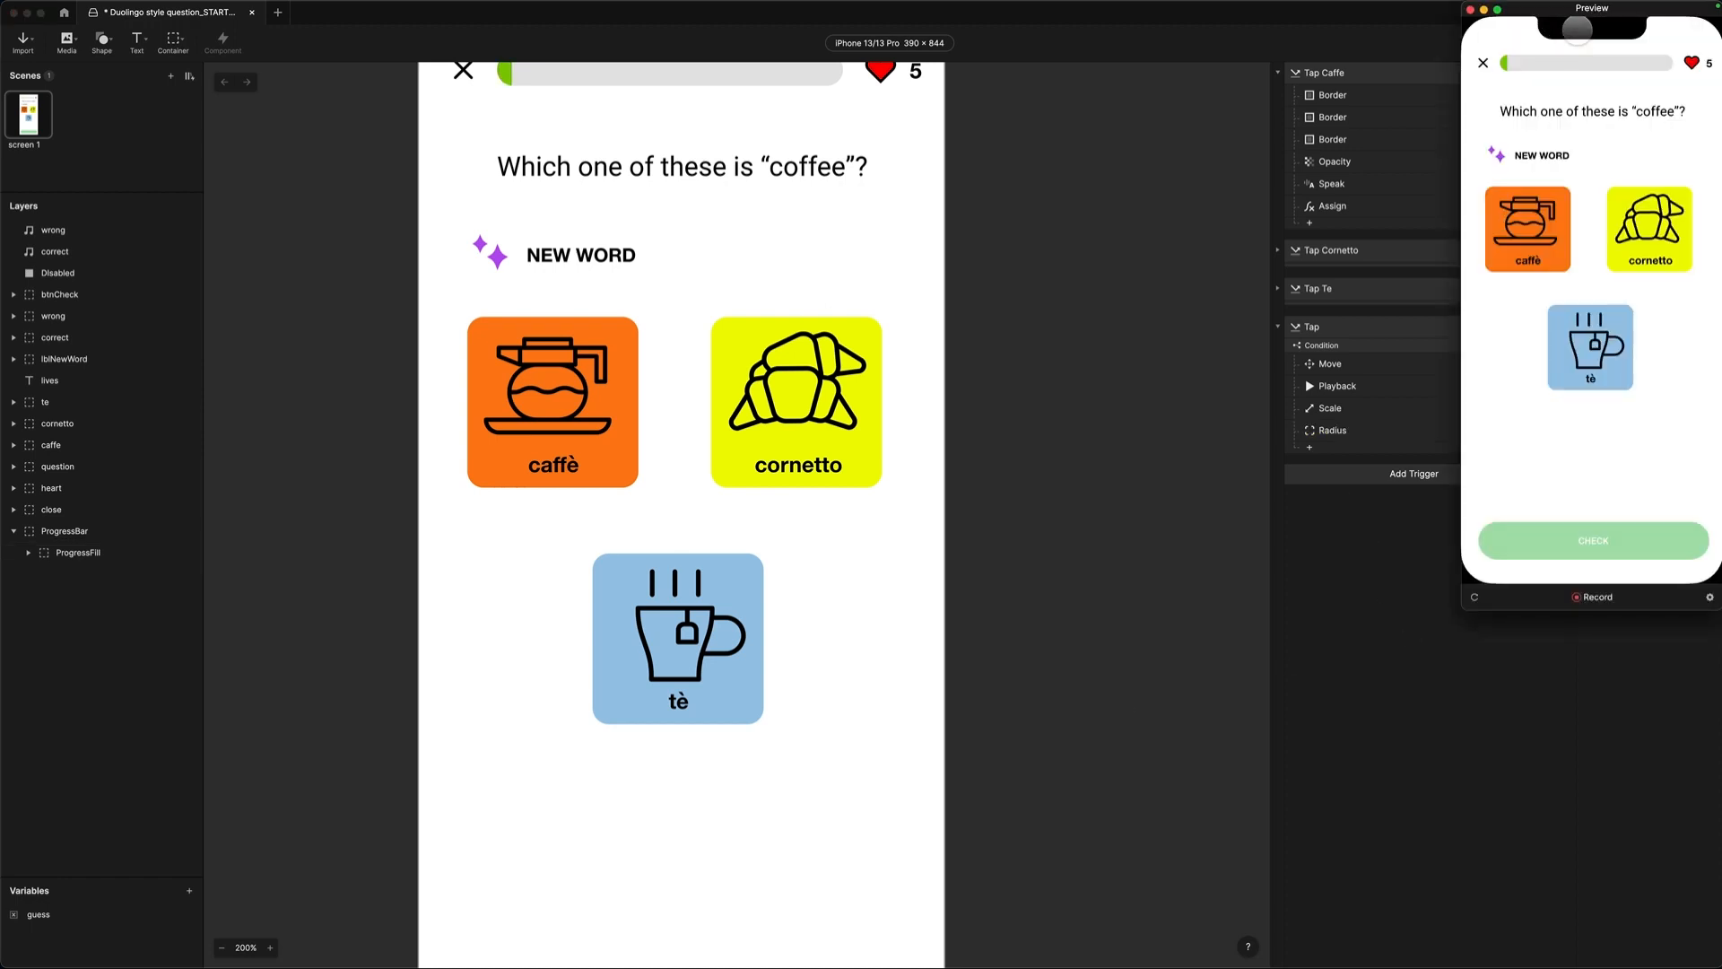
drag(1572, 14, 1048, 223)
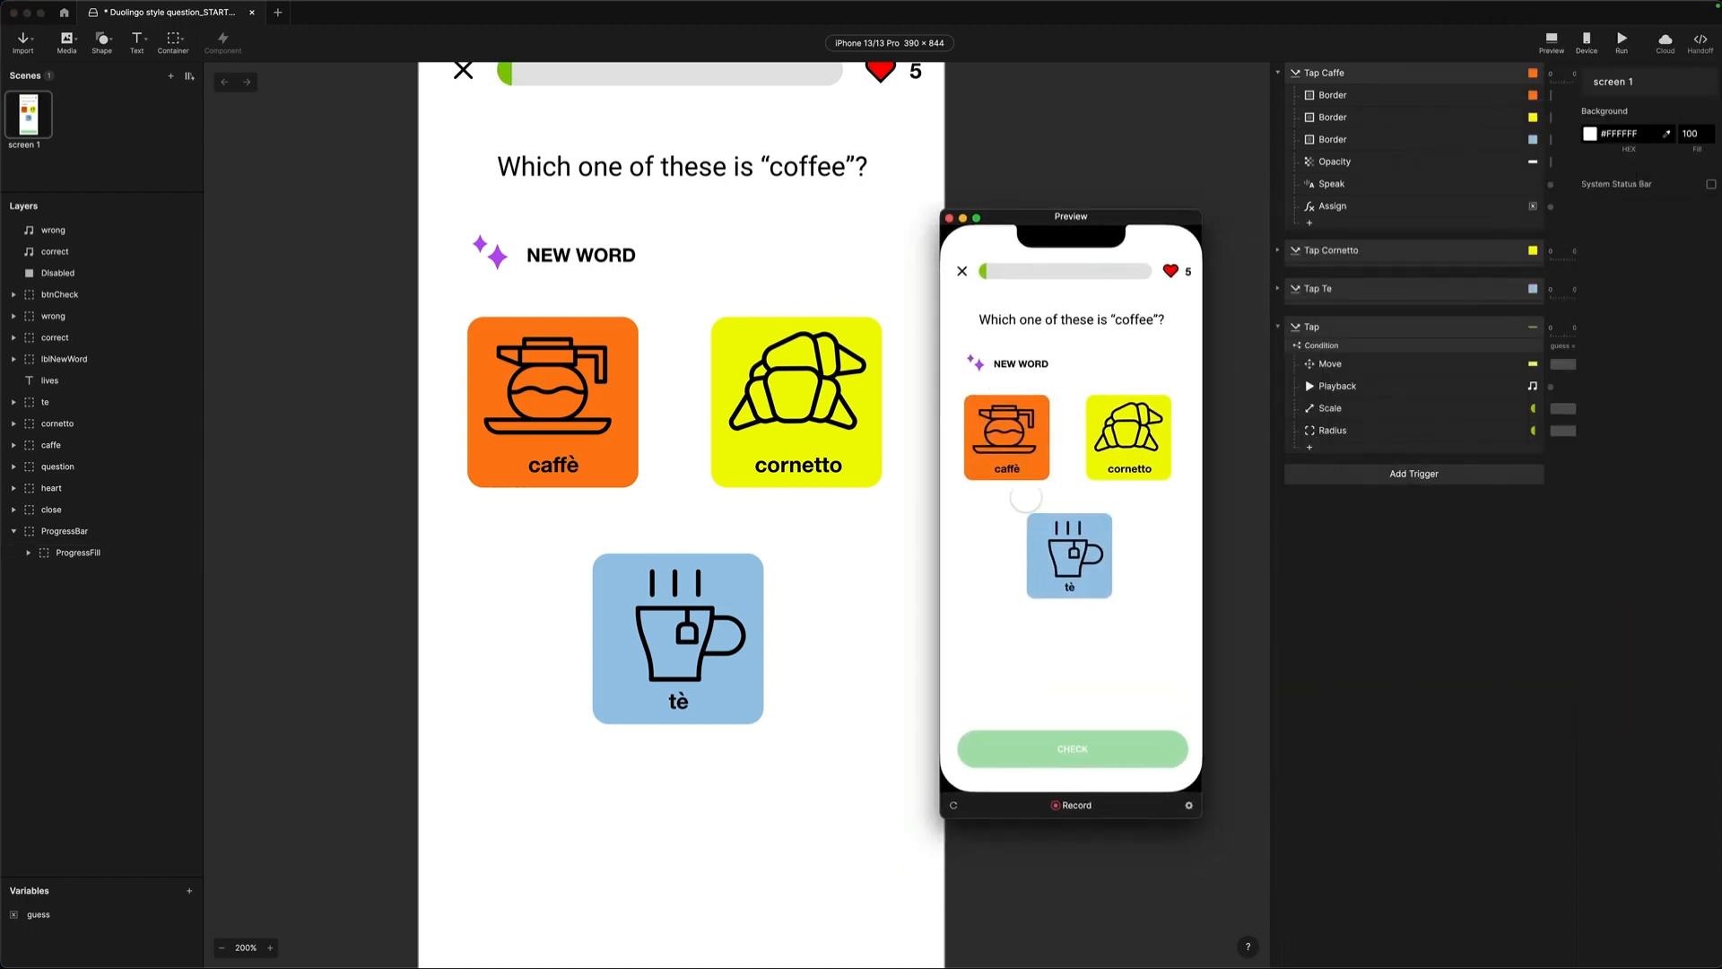
click(1016, 449)
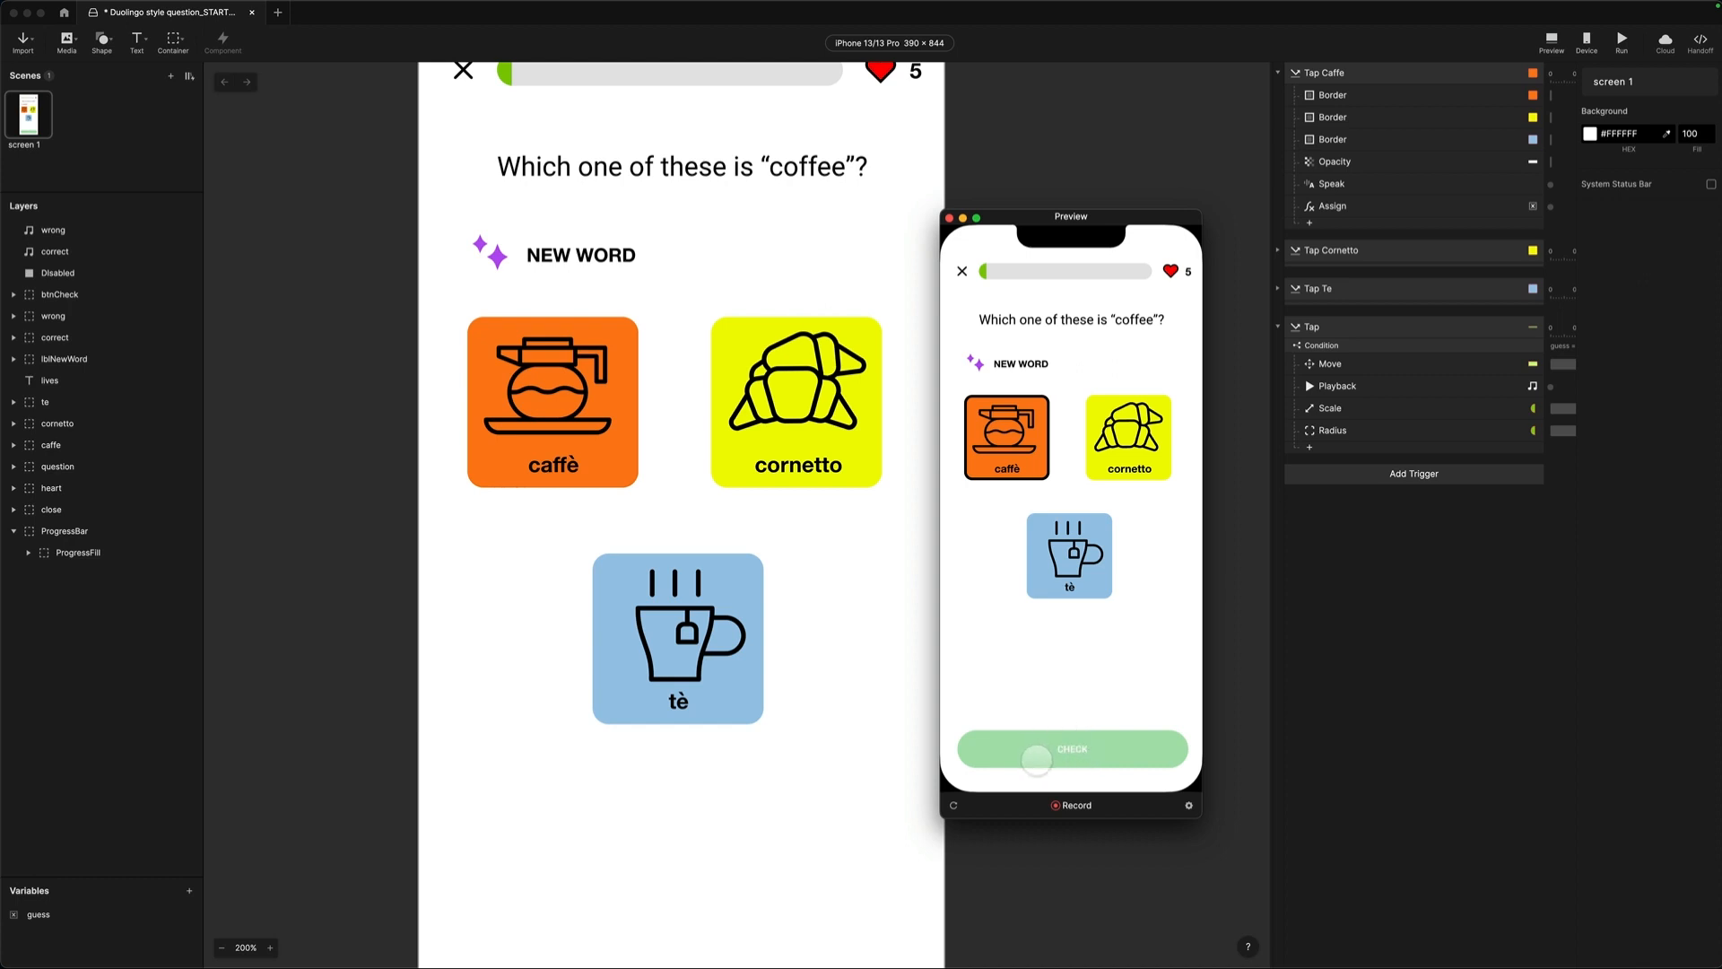
click(1453, 644)
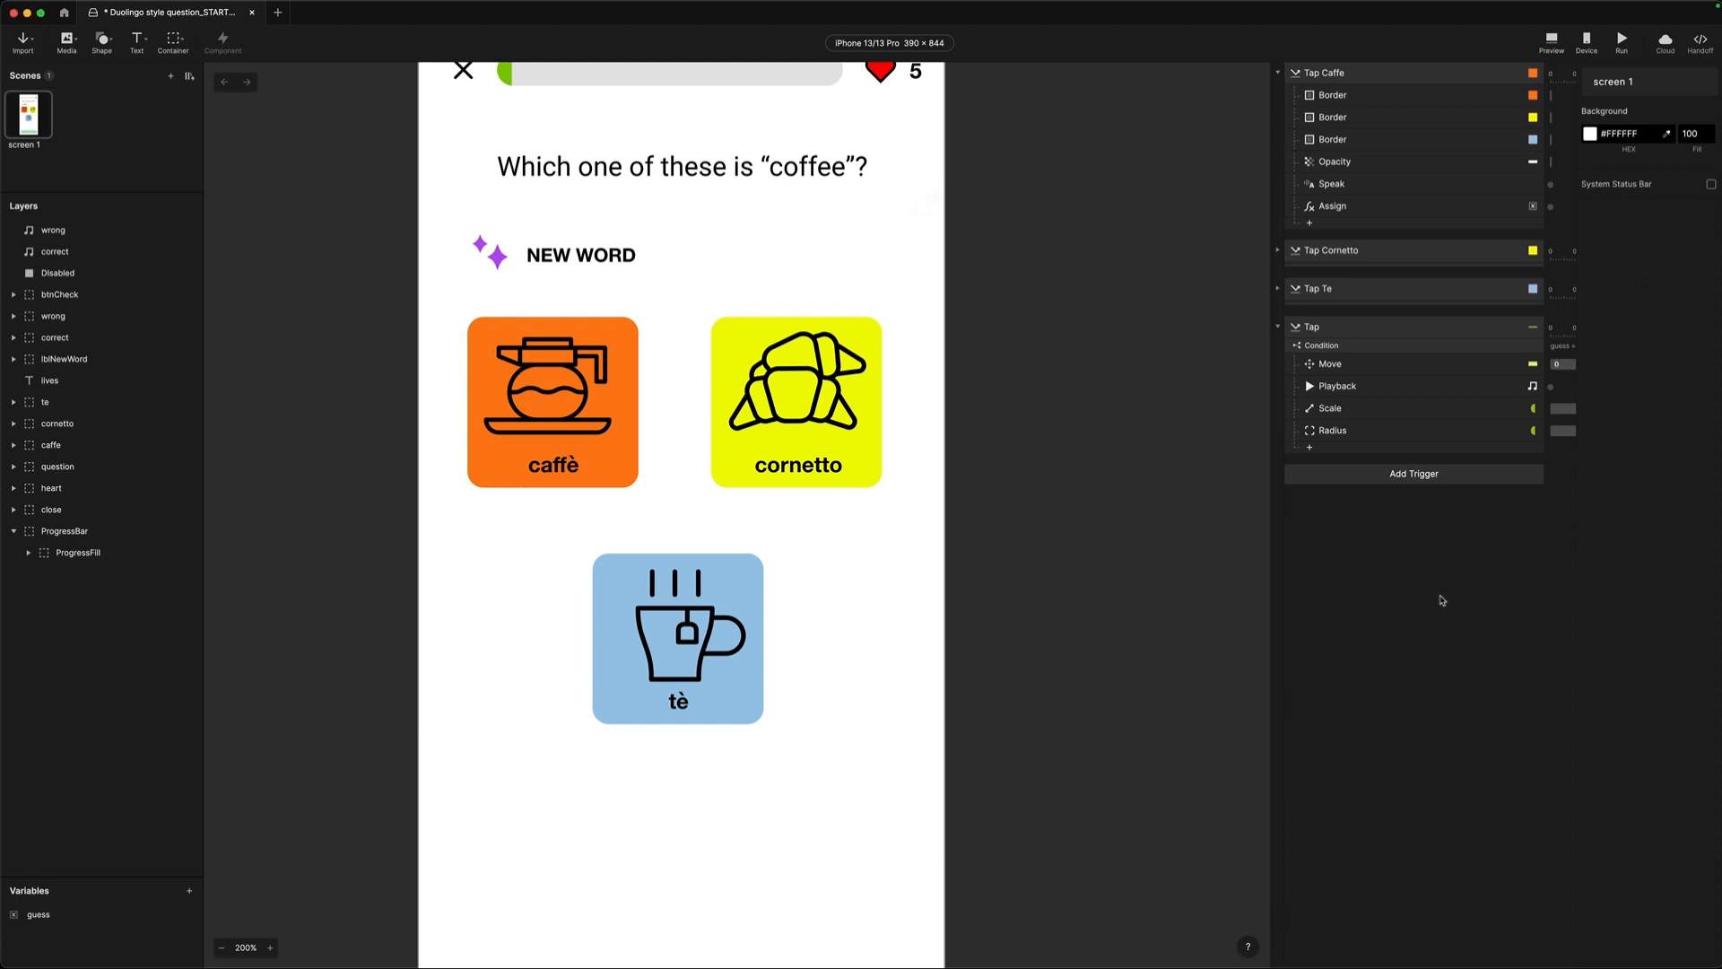
- Lower the Disabled layer's opacity to its minimum in the Tap Caffe trigger's Opacity response
click(1337, 163)
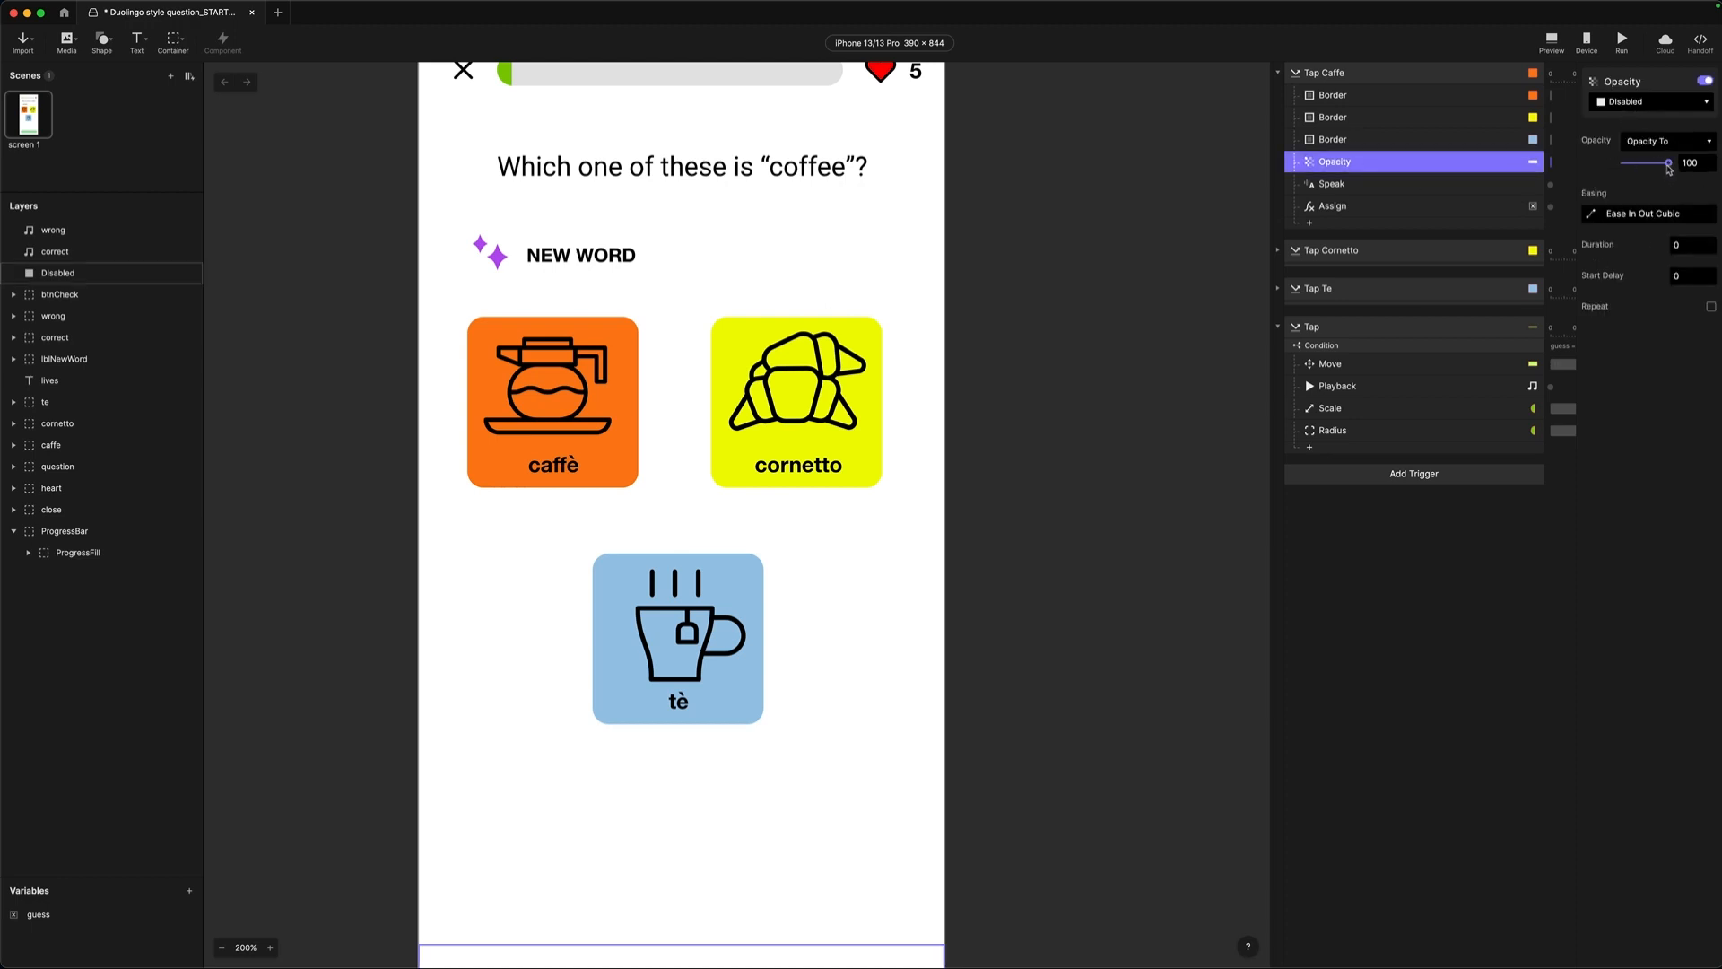
drag(1670, 163, 1575, 174)
click(1420, 542)
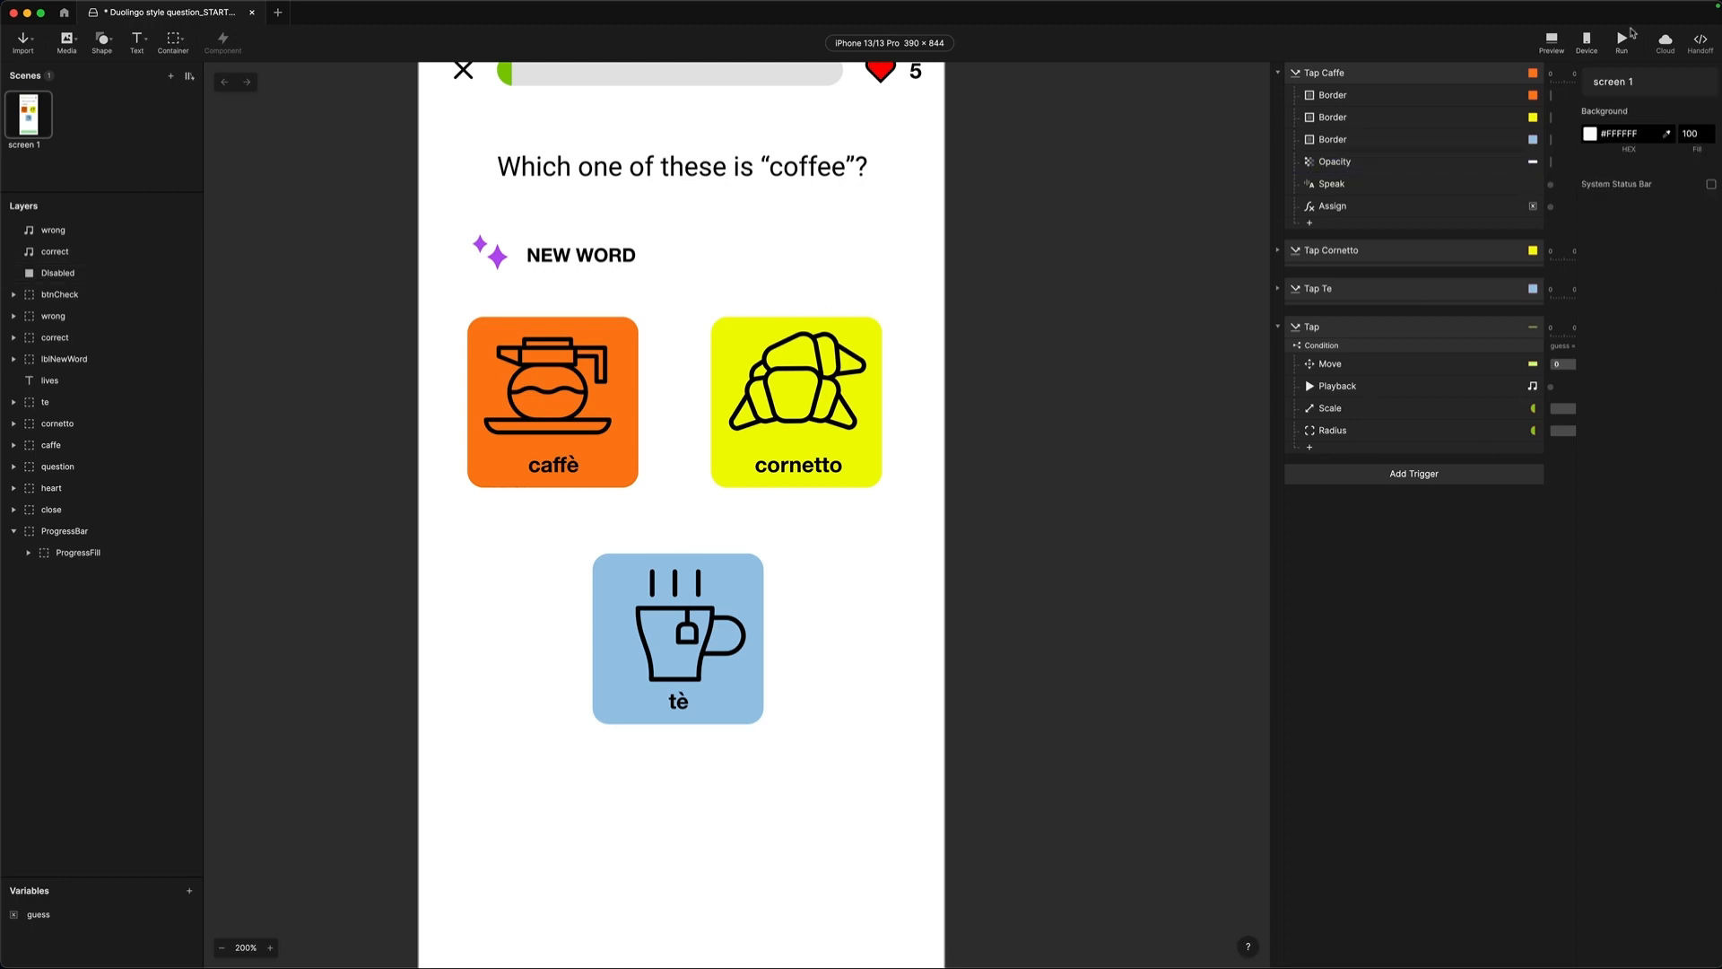
- Preview the prototype, choose caffè and run CHECK, restart and repeat the same test, and leave the preview
click(1553, 41)
drag(1535, 13, 1012, 127)
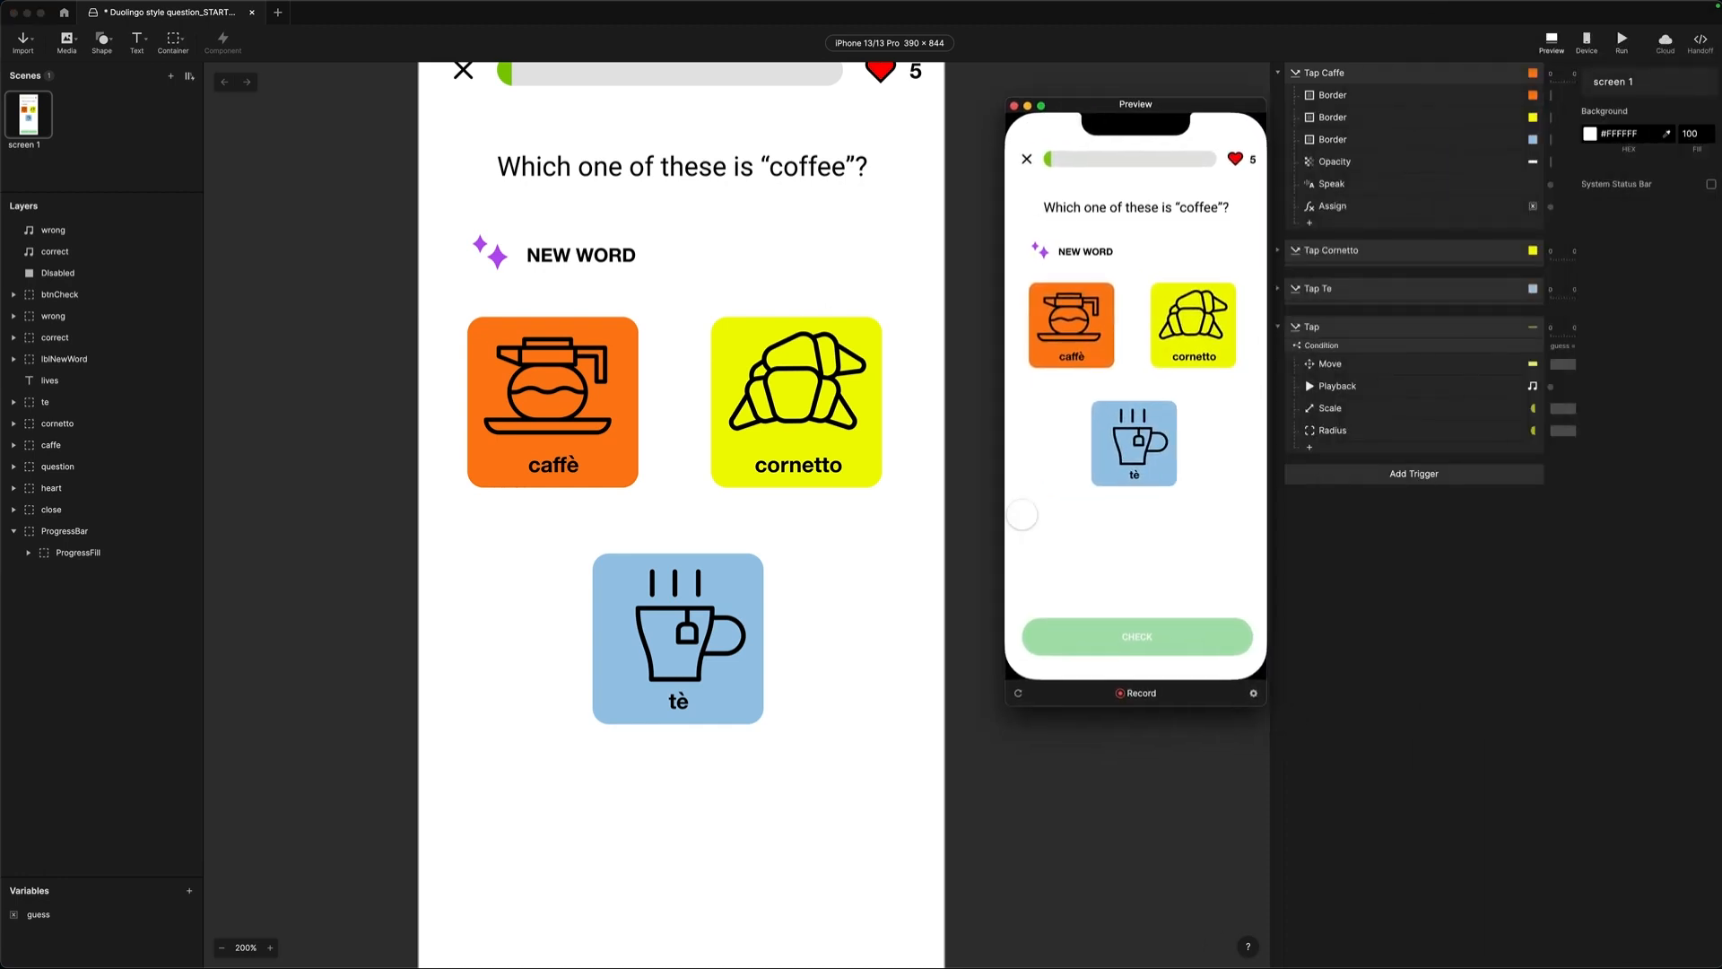
click(1072, 332)
click(1144, 636)
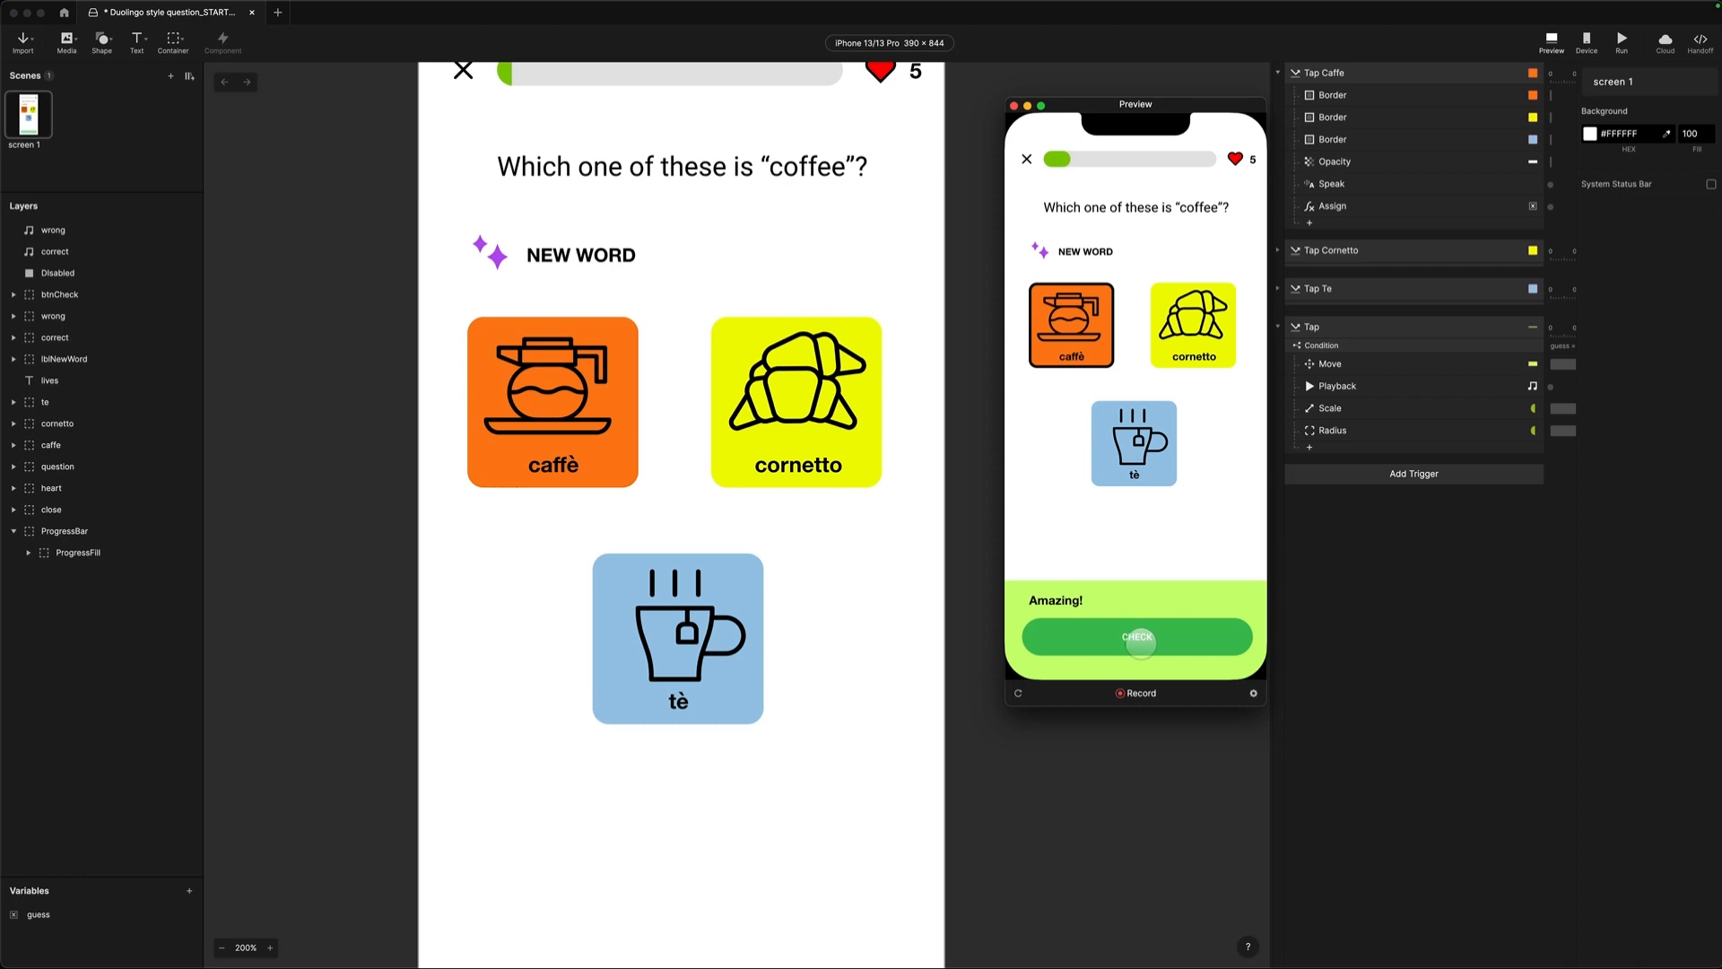
click(1018, 693)
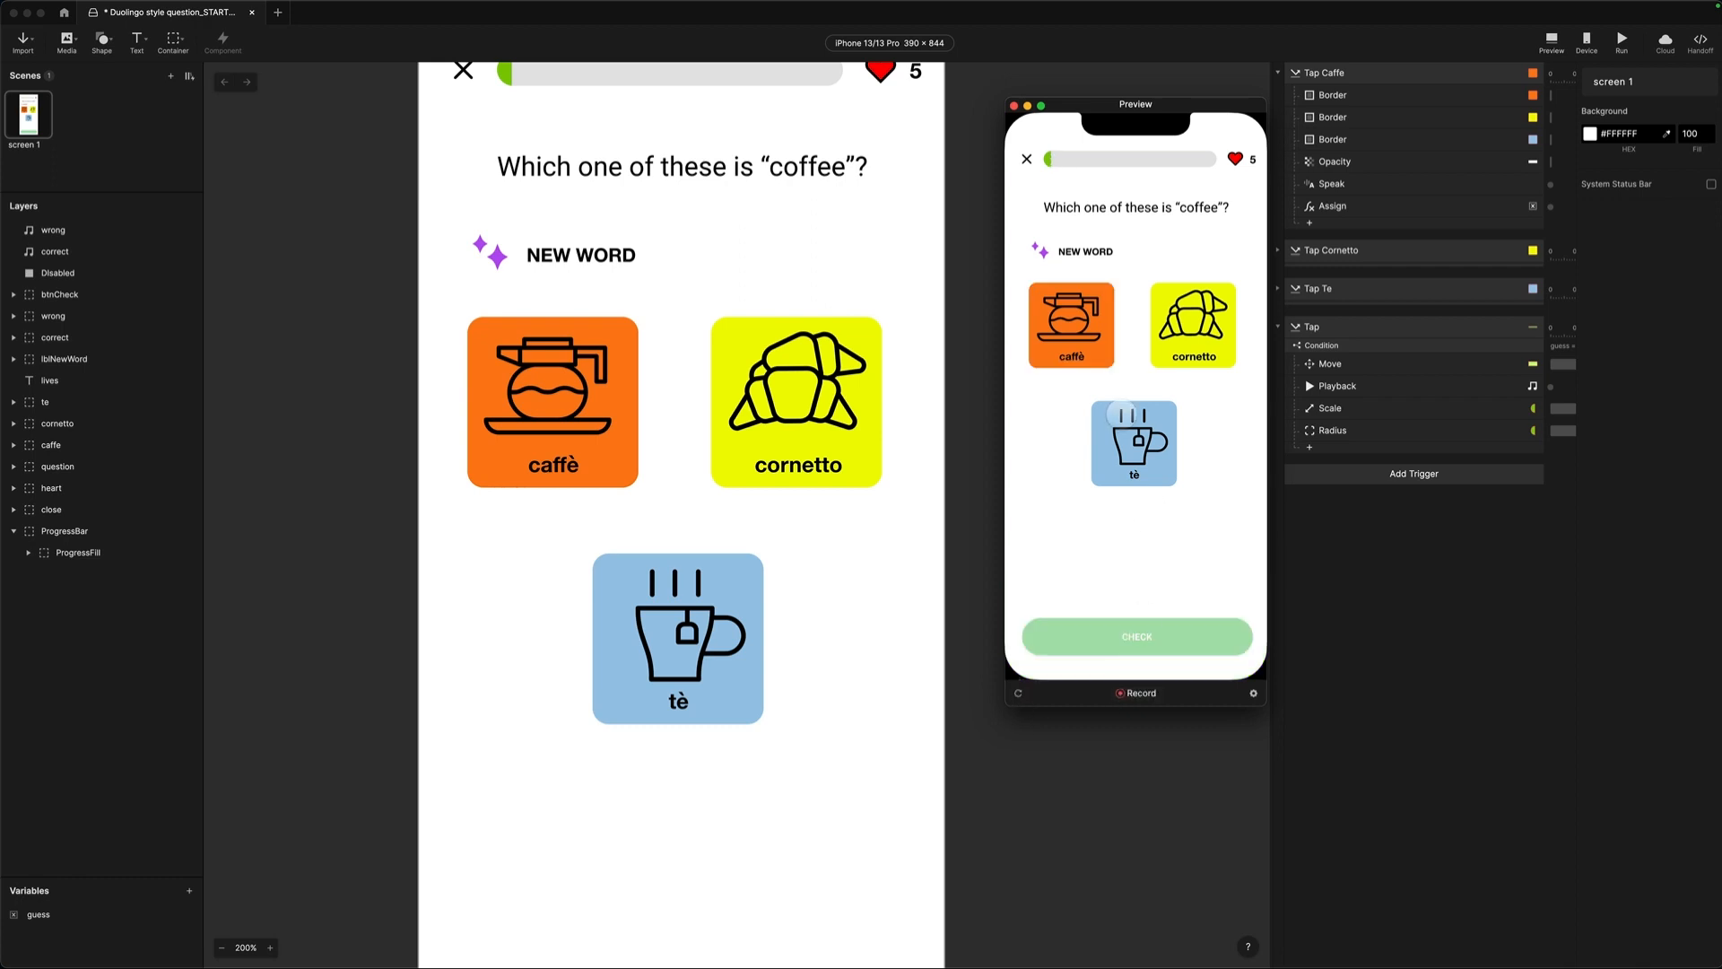
click(1063, 320)
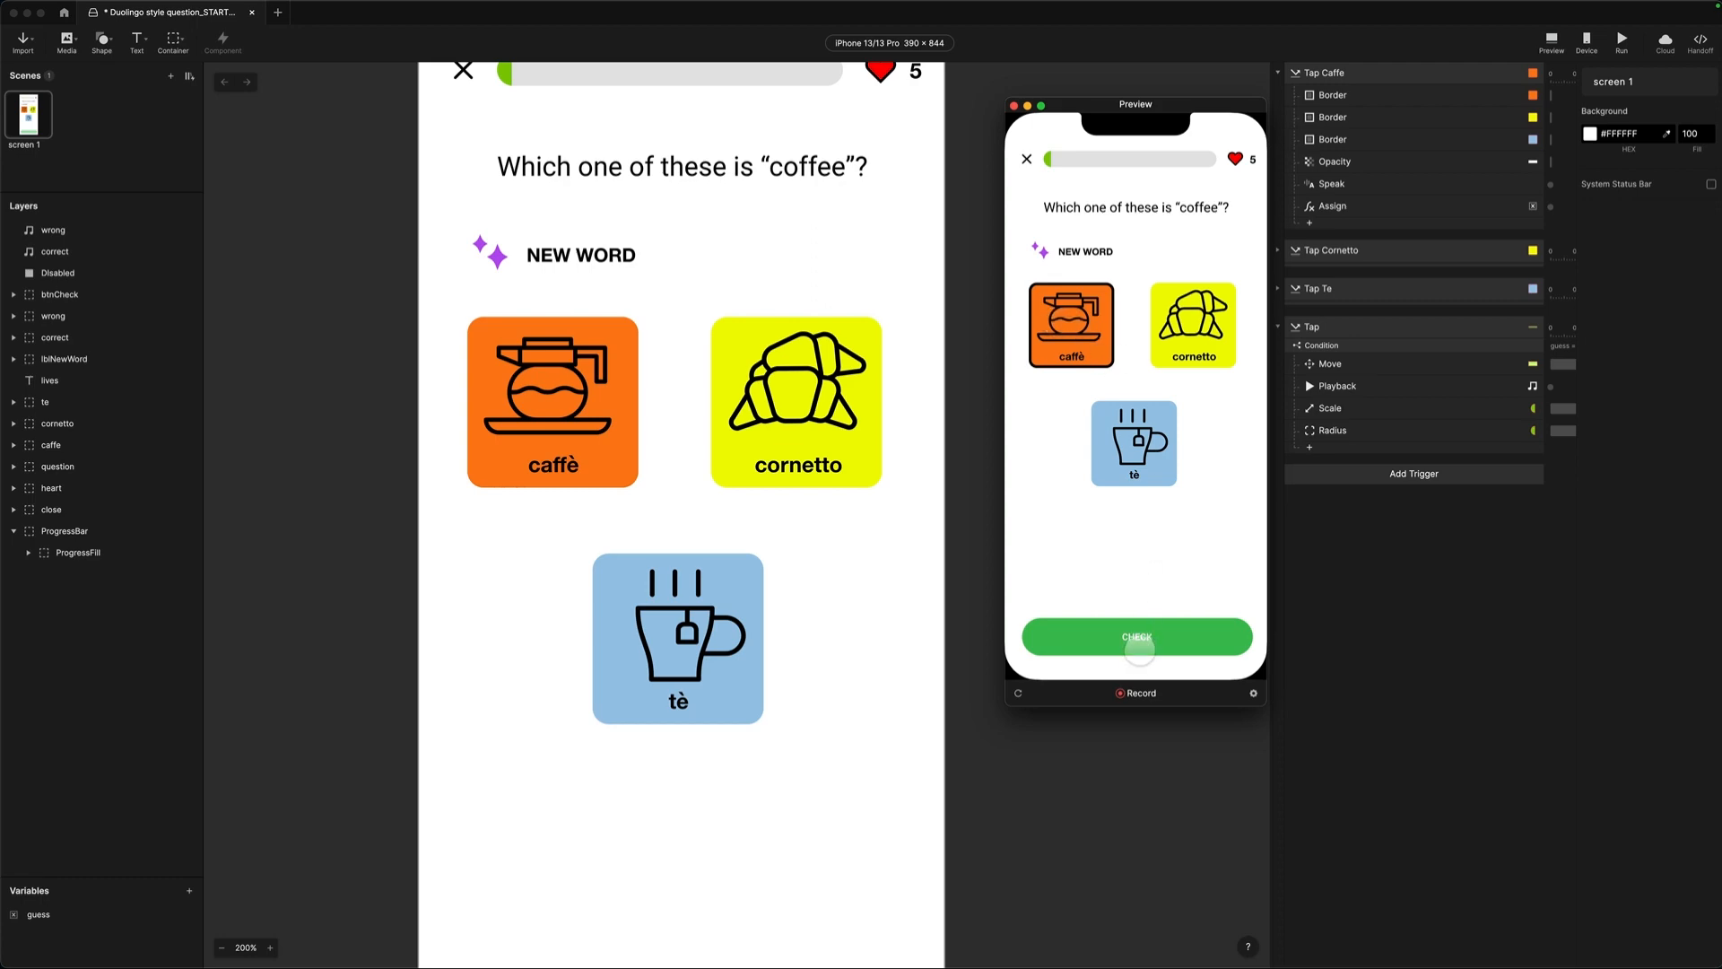
click(1139, 639)
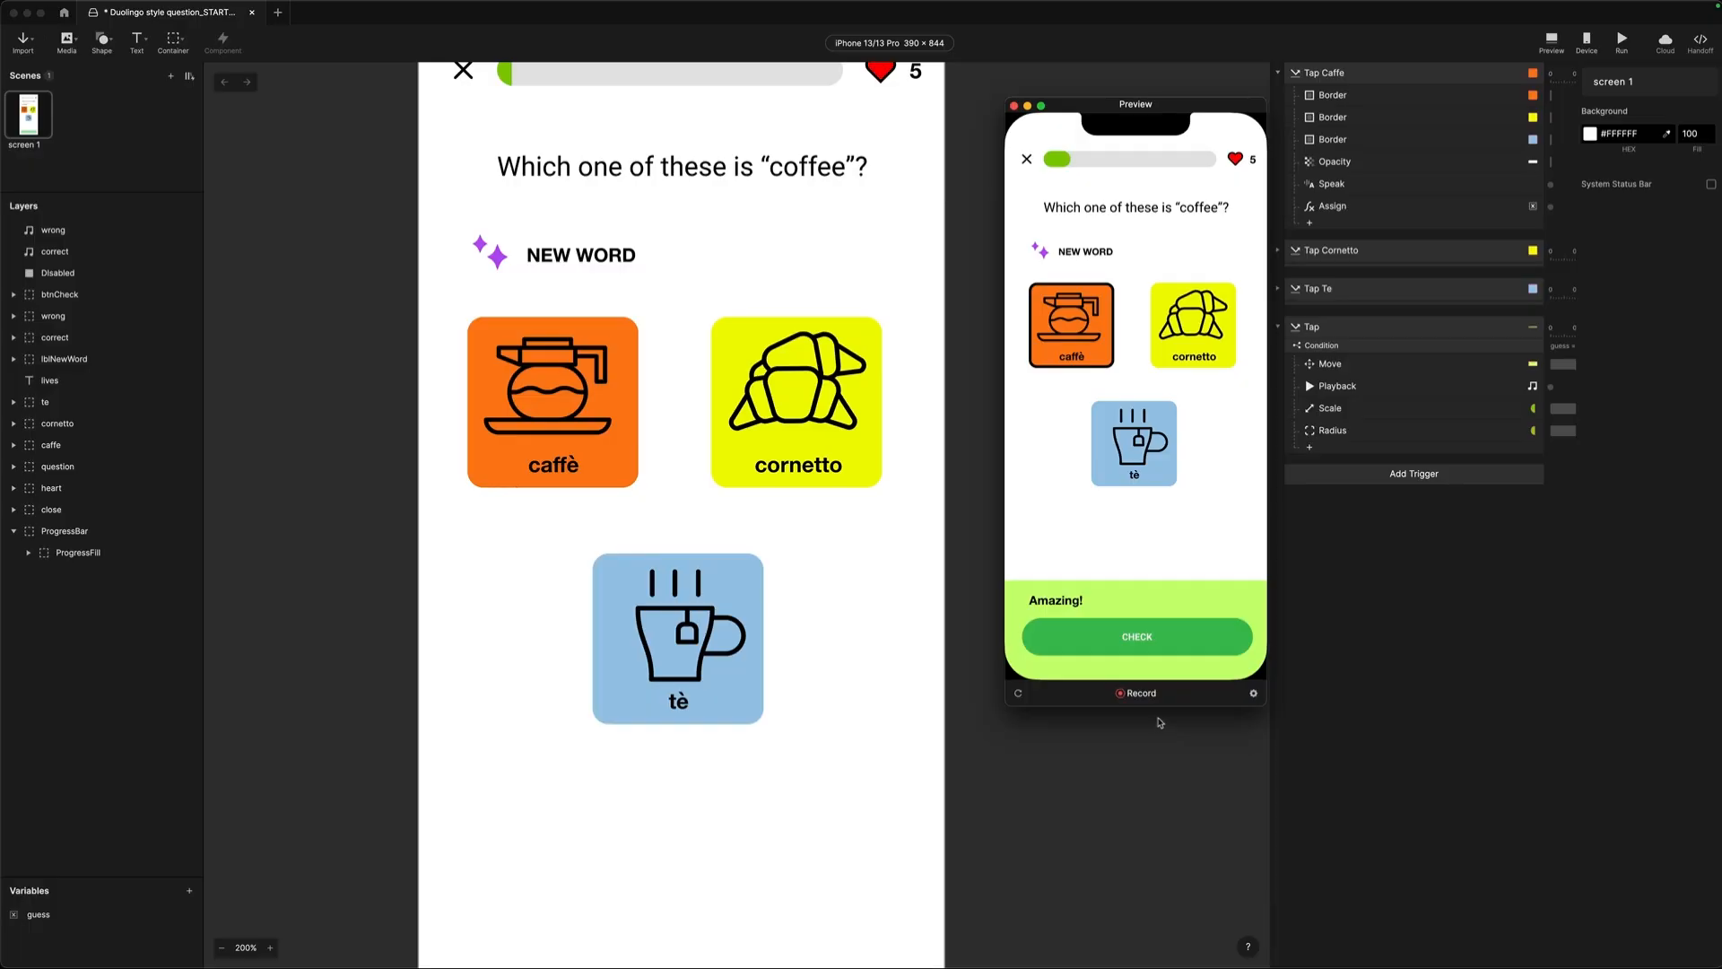
click(1164, 809)
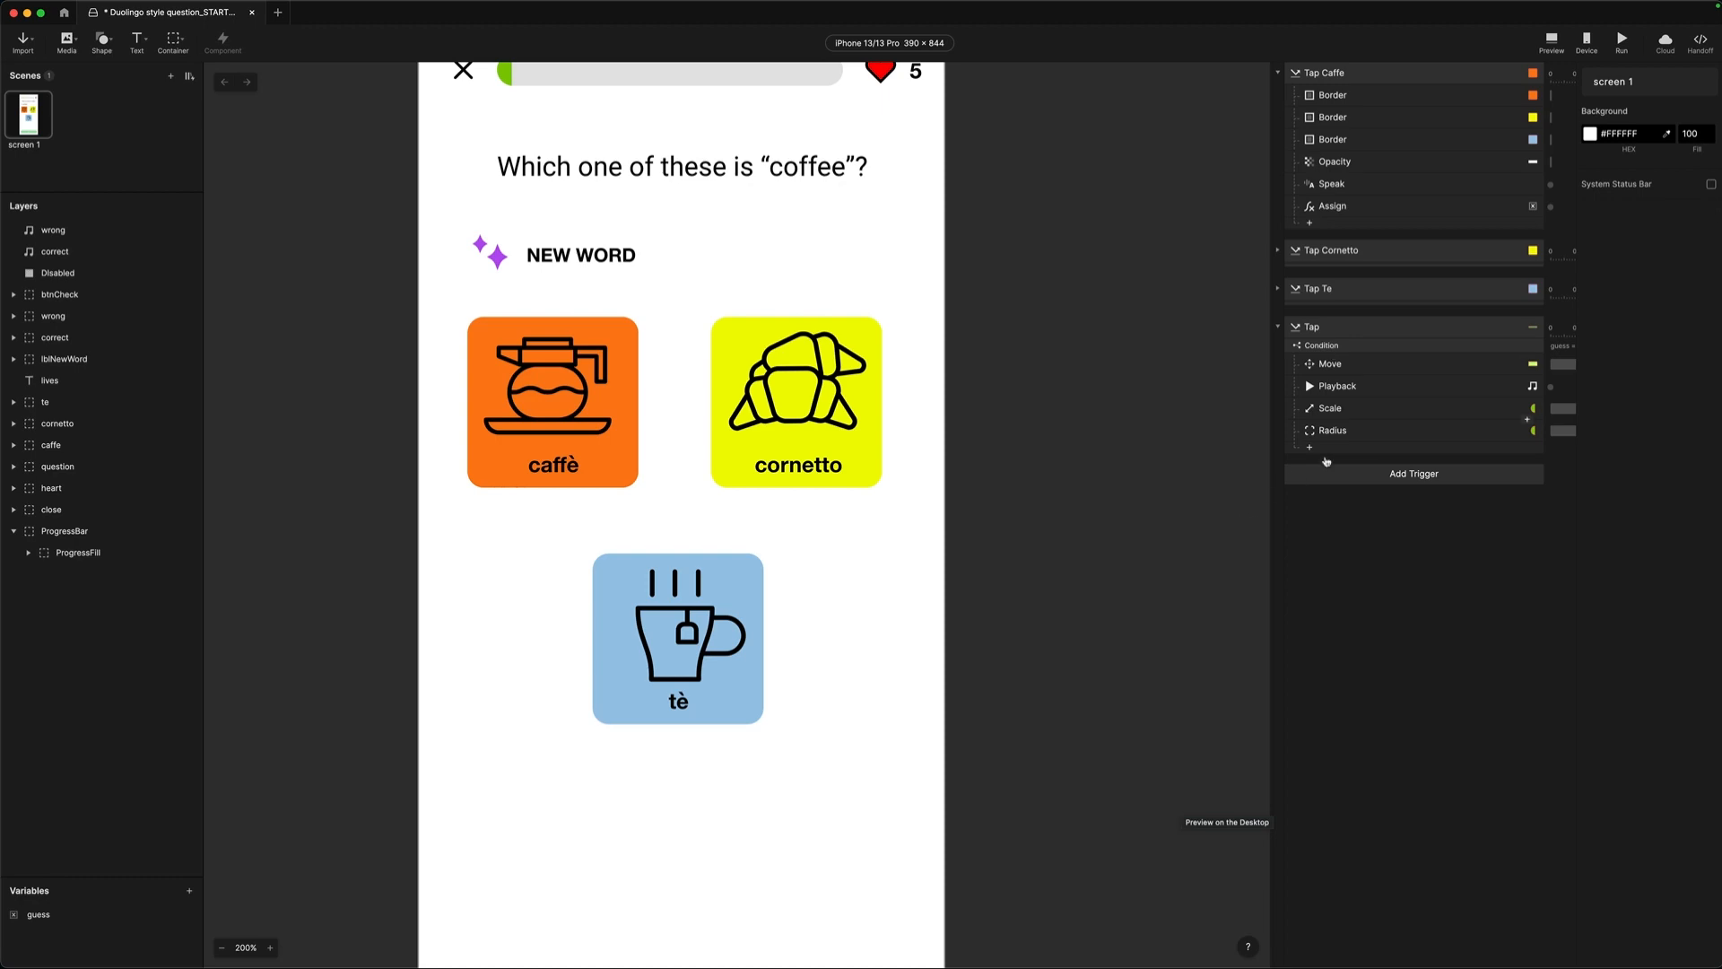
- Add a second condition to the btnCheck Tap trigger and base it on the guess variable
click(1311, 447)
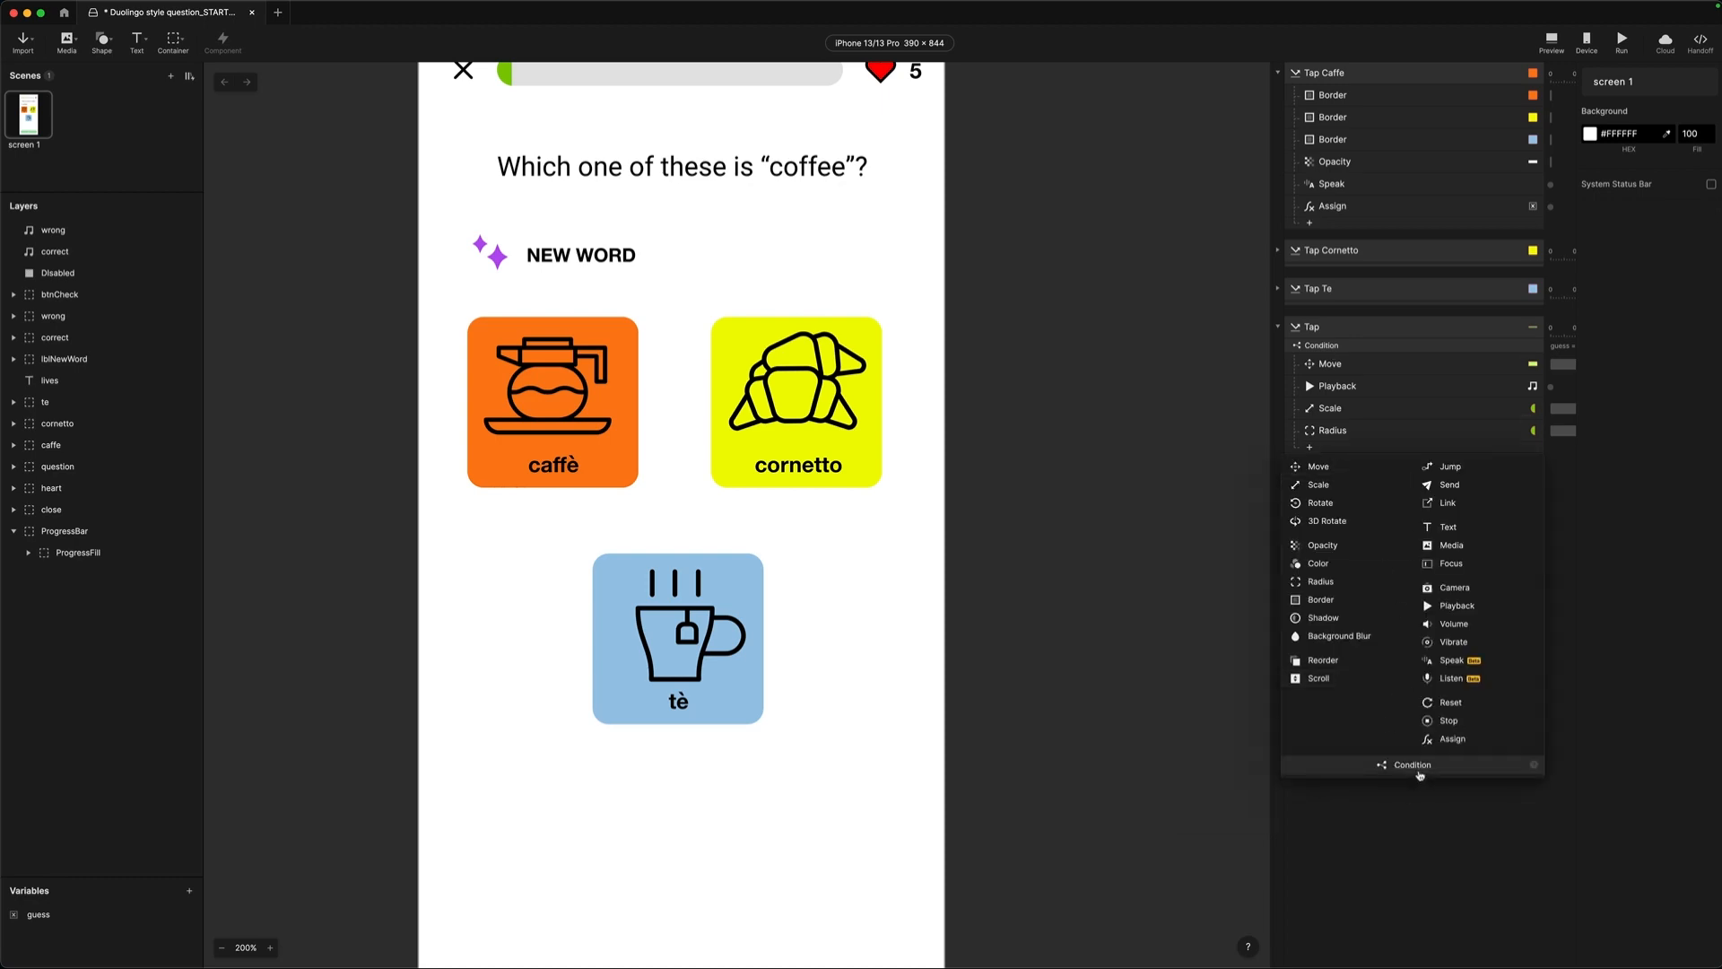
click(1414, 765)
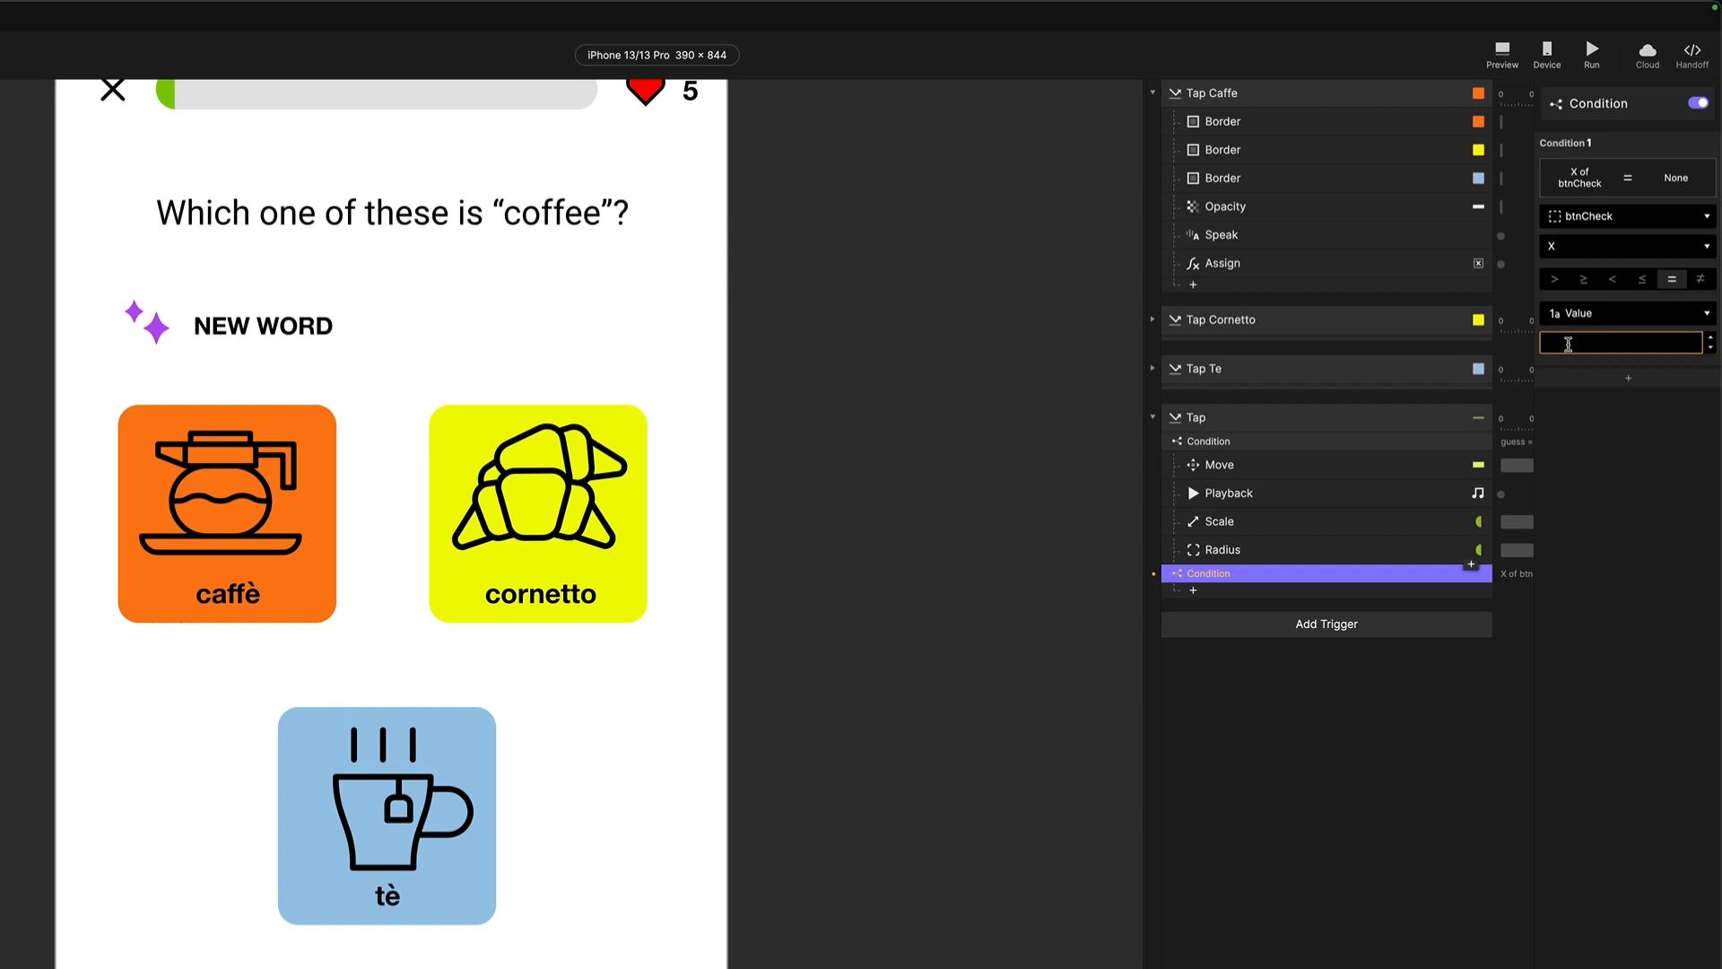
click(1589, 217)
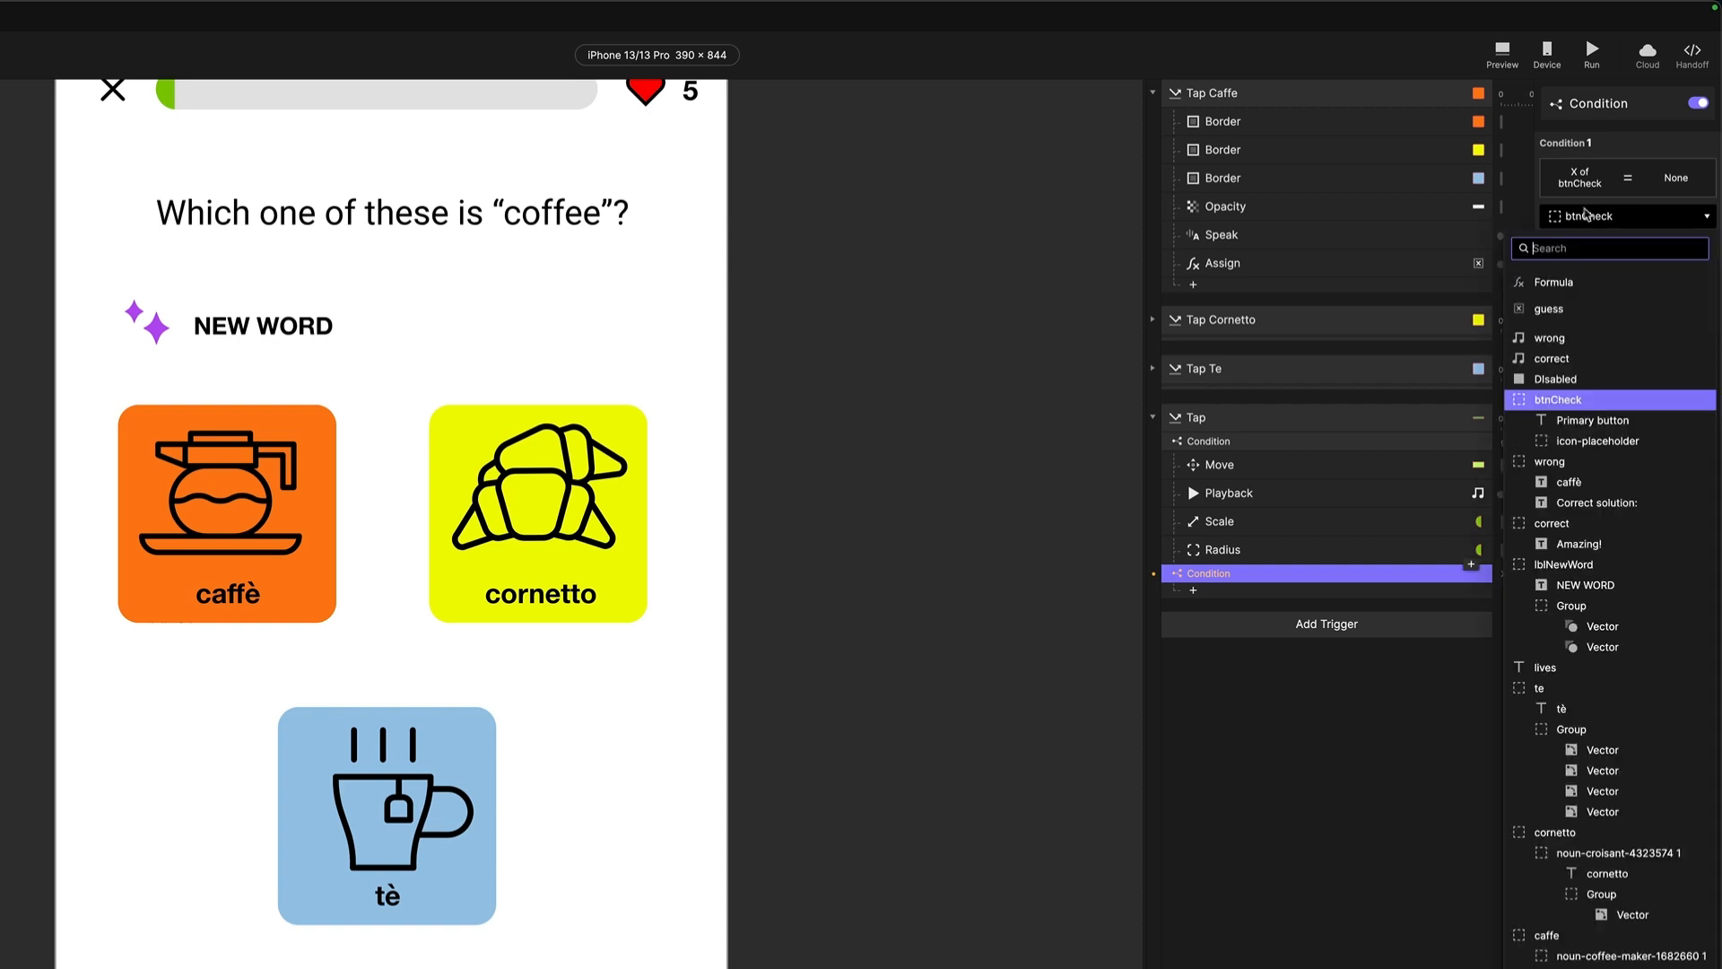
click(1569, 309)
- Copy the value caffè from the first condition into the second one and set its comparison to not equal (≠)
click(1236, 443)
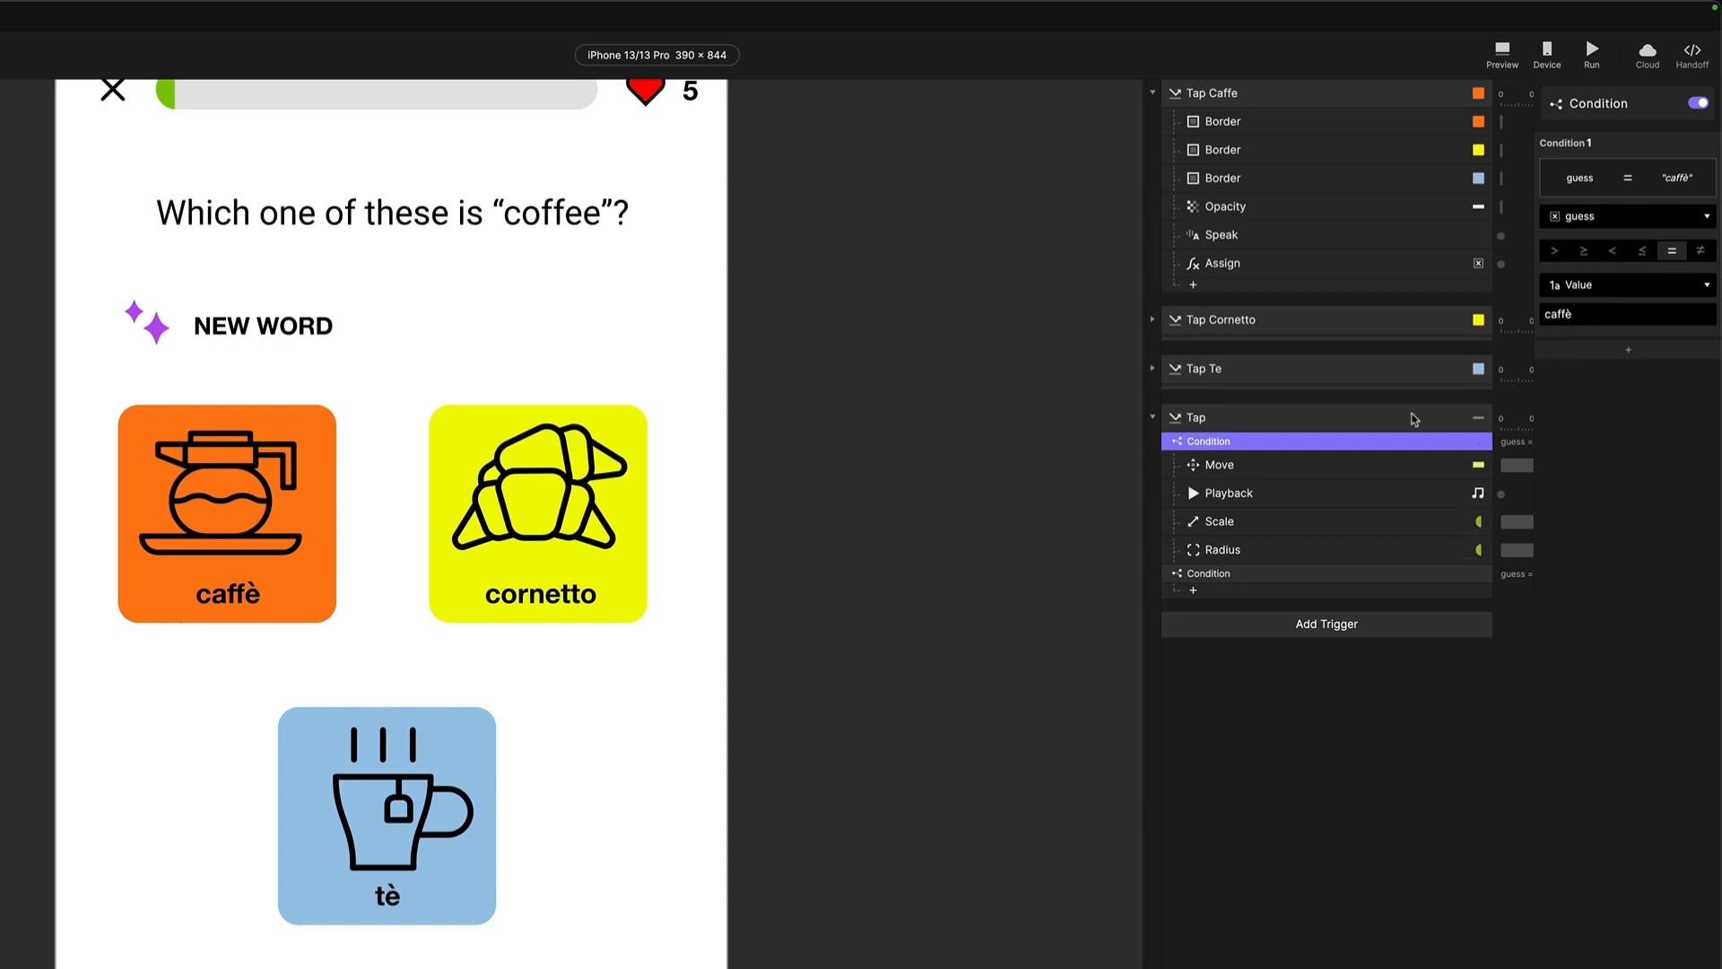
click(1209, 577)
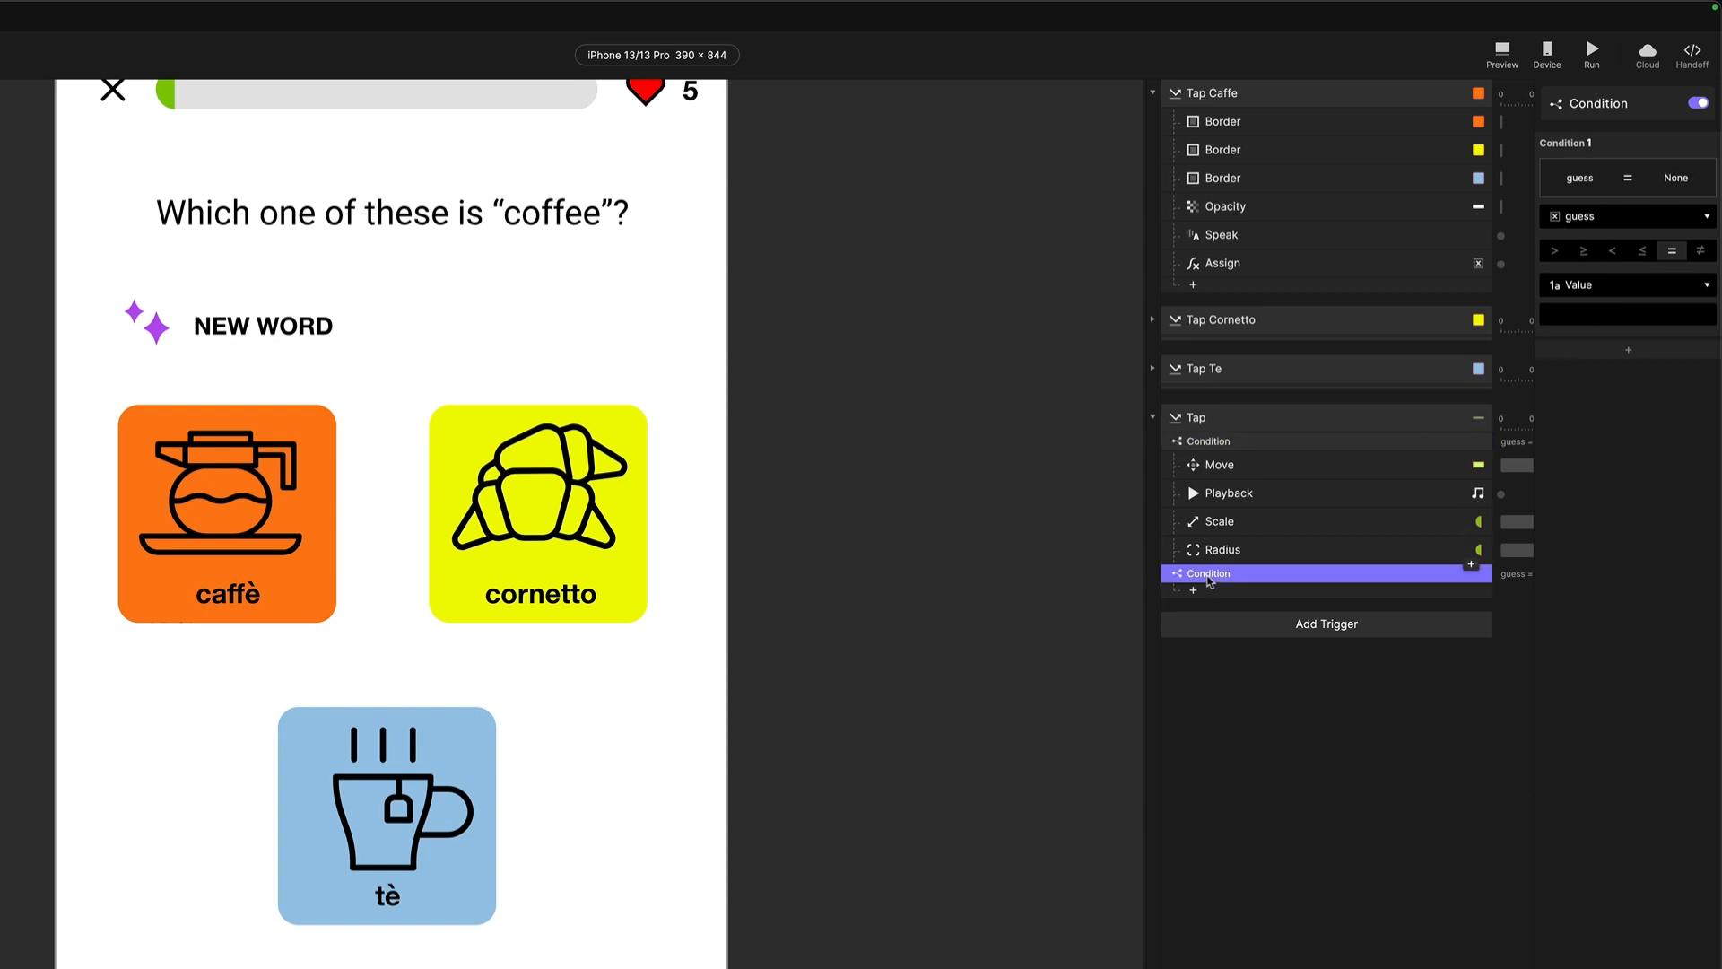
click(1226, 442)
click(1599, 314)
key(super+c)
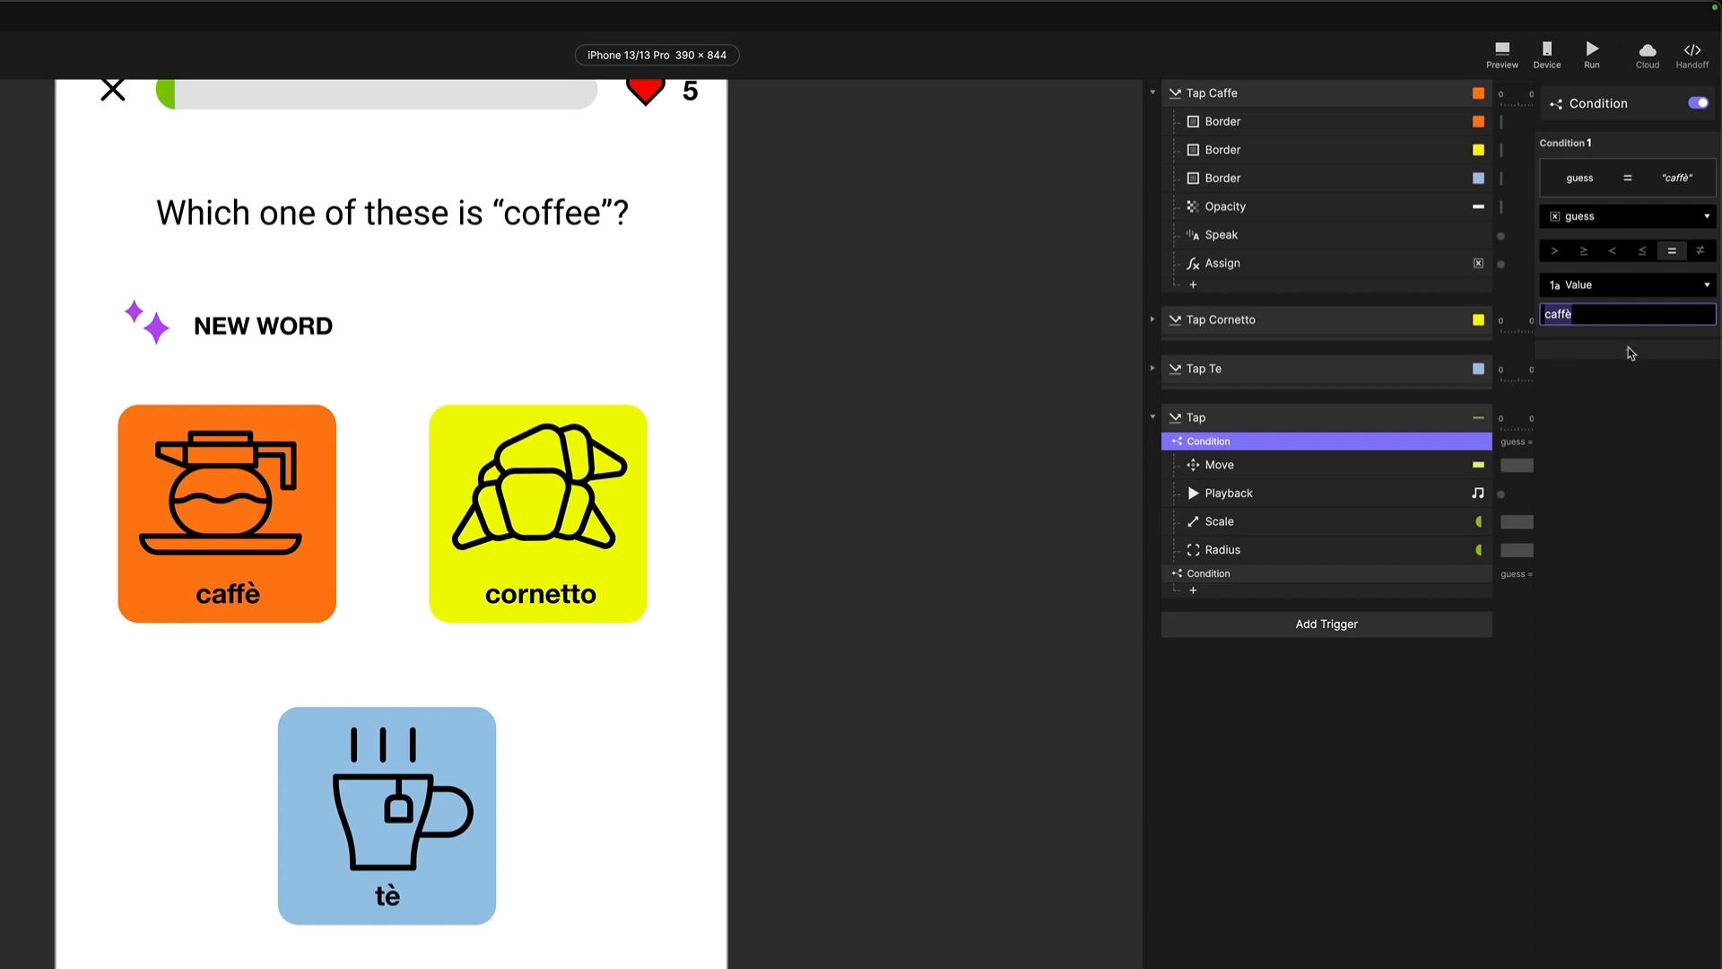
click(1200, 574)
click(1577, 316)
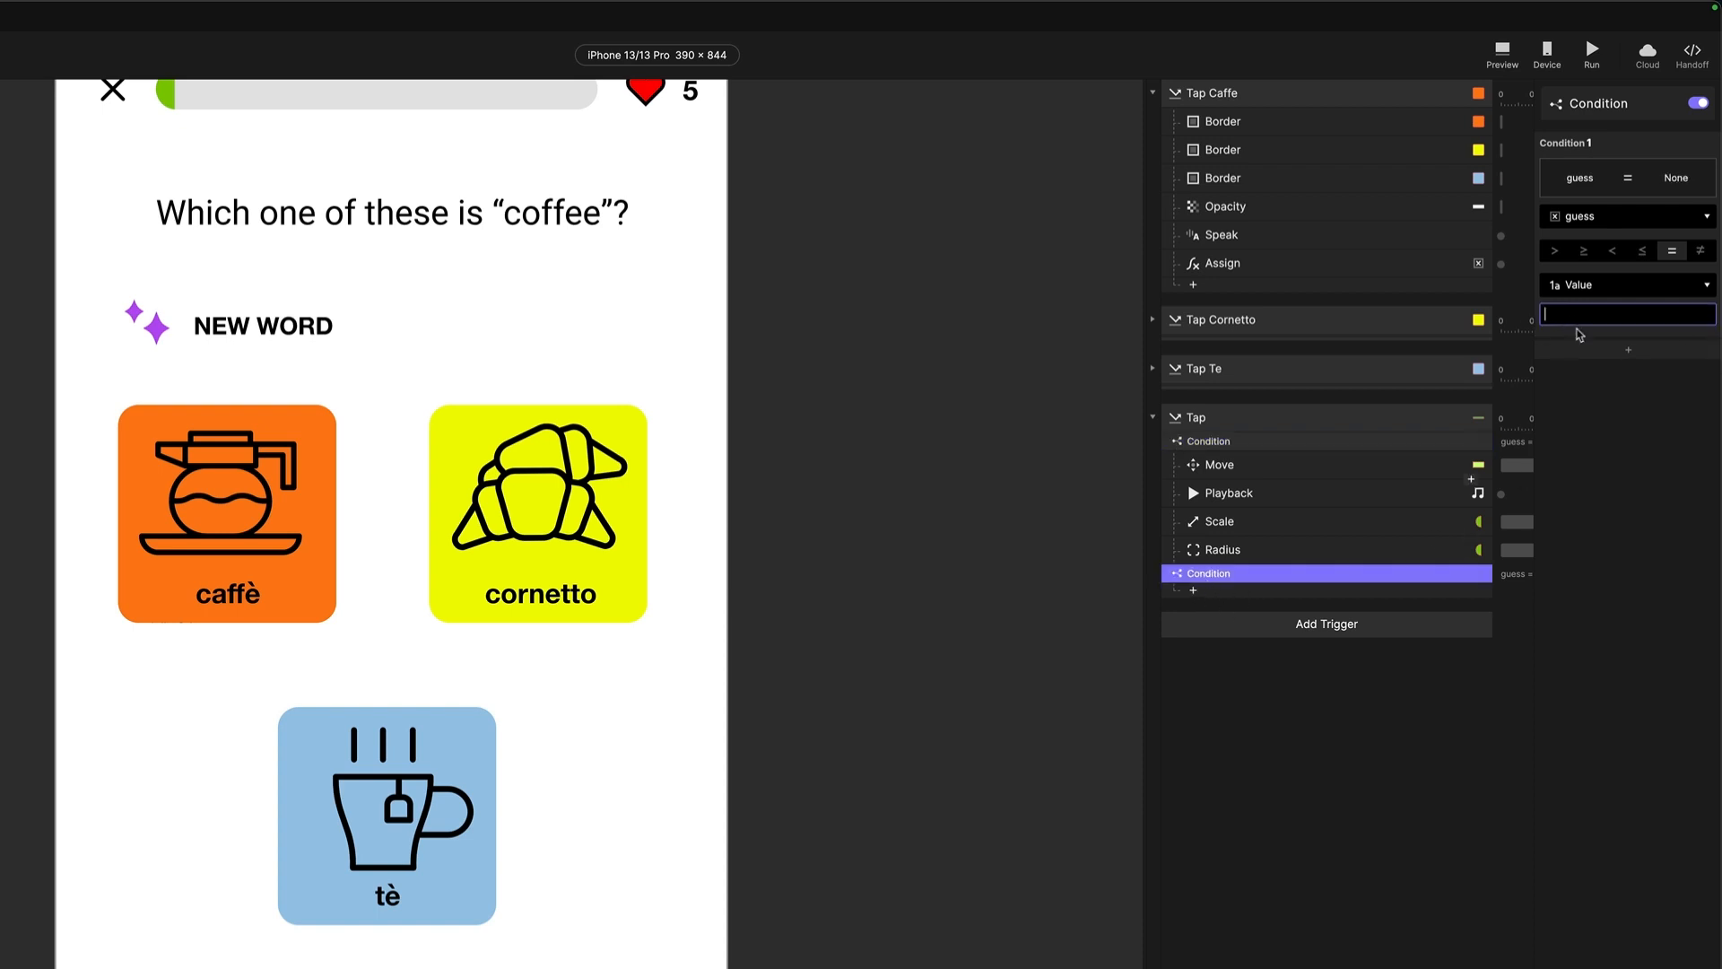
key(super+v)
key(Return)
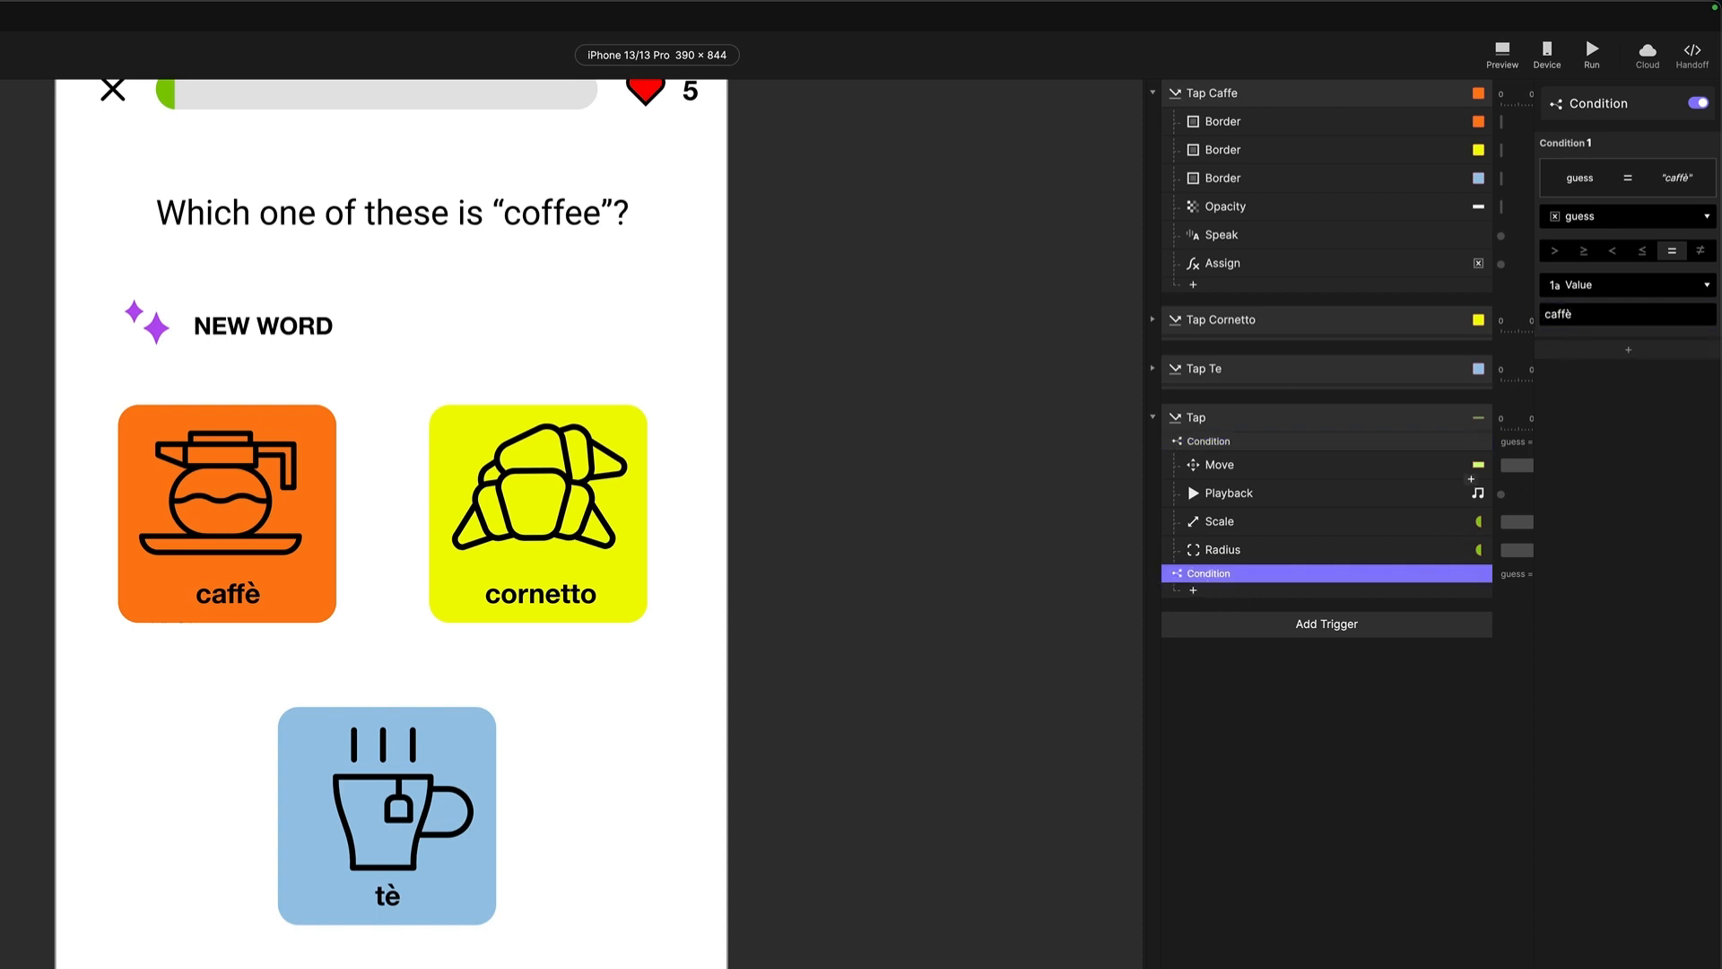
click(1703, 251)
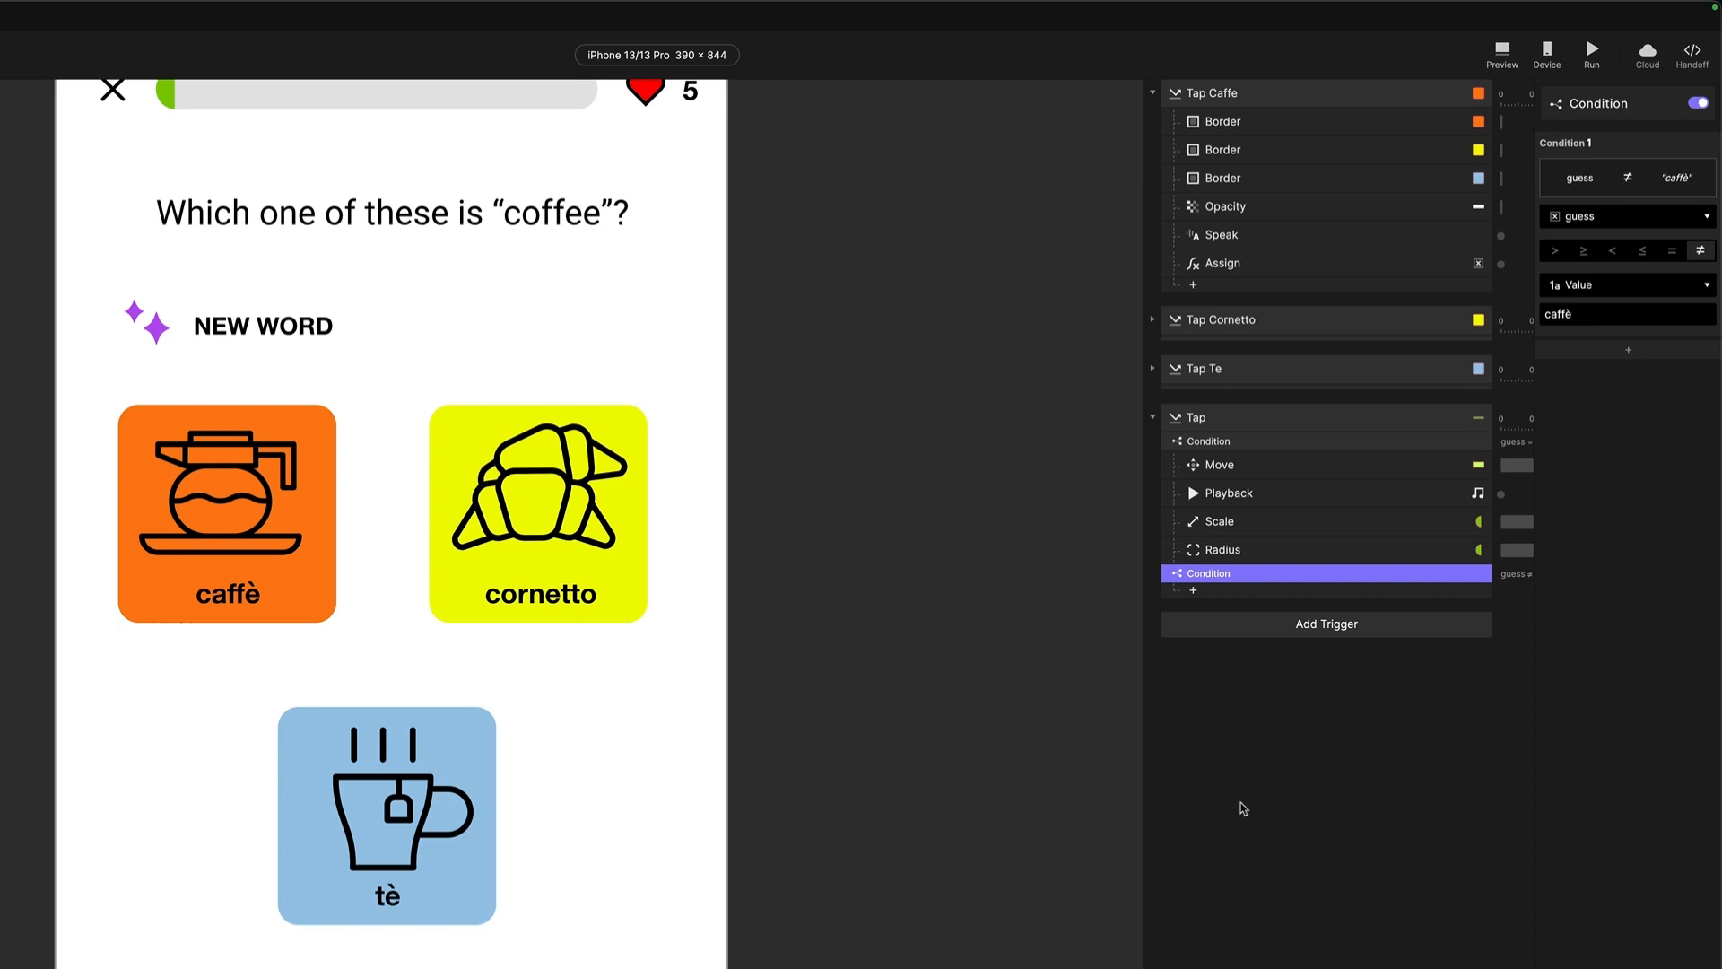
click(1308, 823)
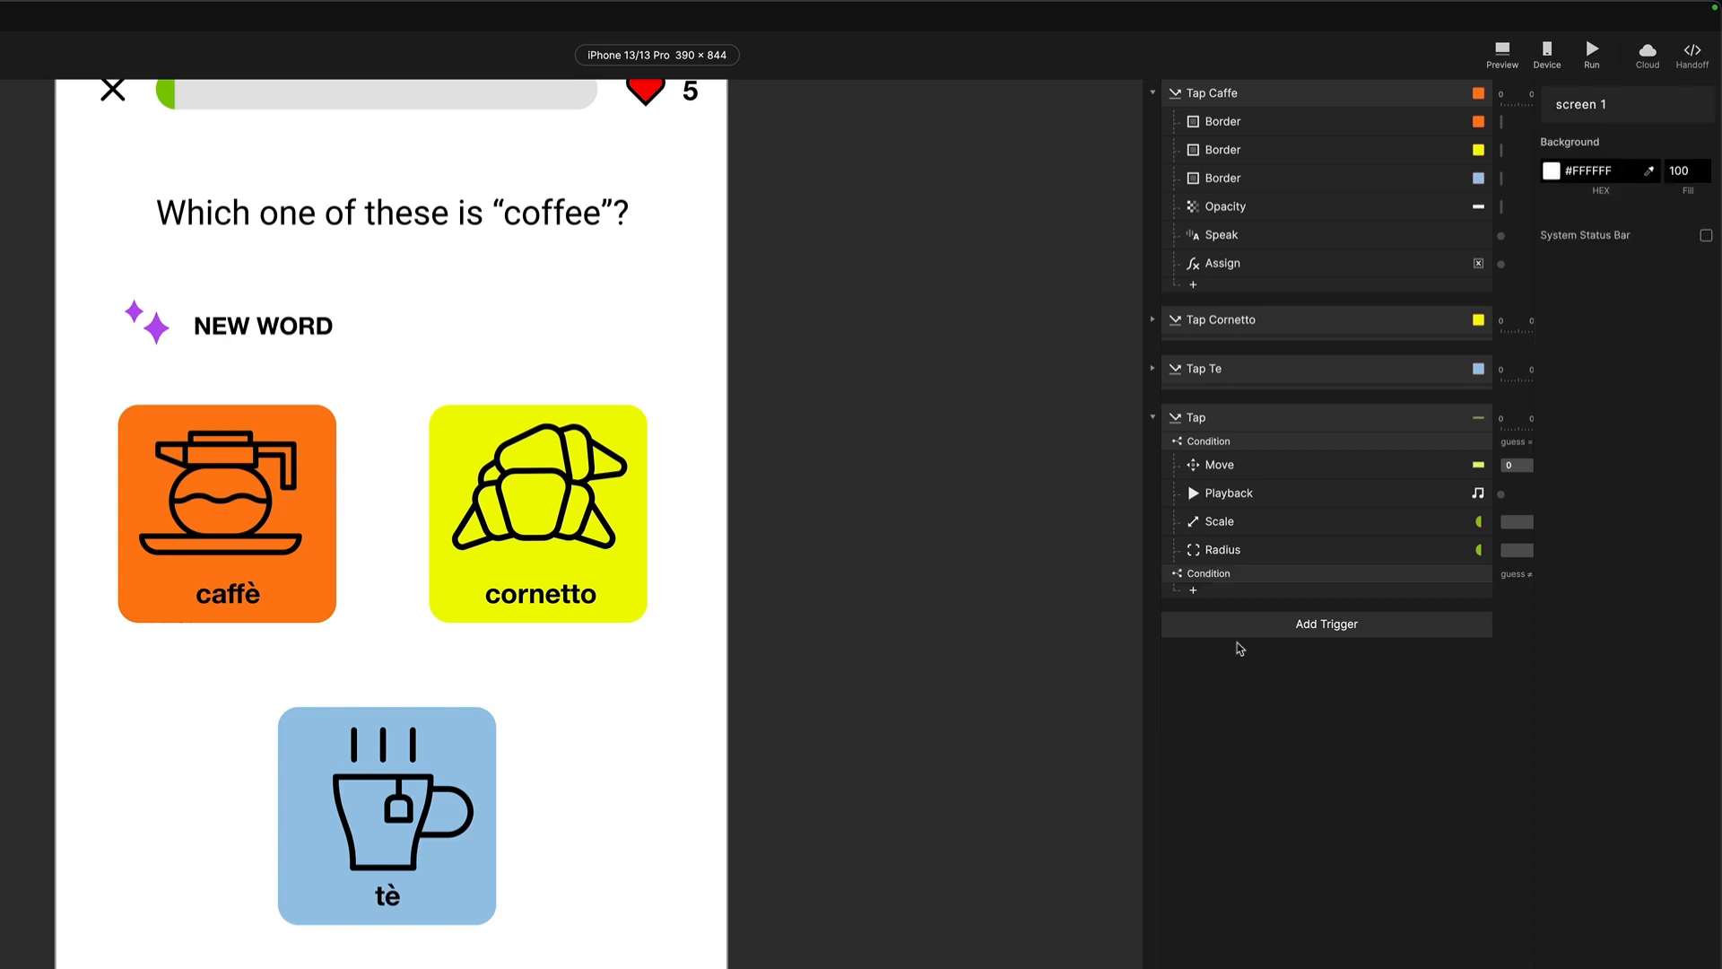
- Add a Move response under the not-equal condition and target the wrong panel layer
click(1208, 577)
click(1196, 599)
click(1202, 612)
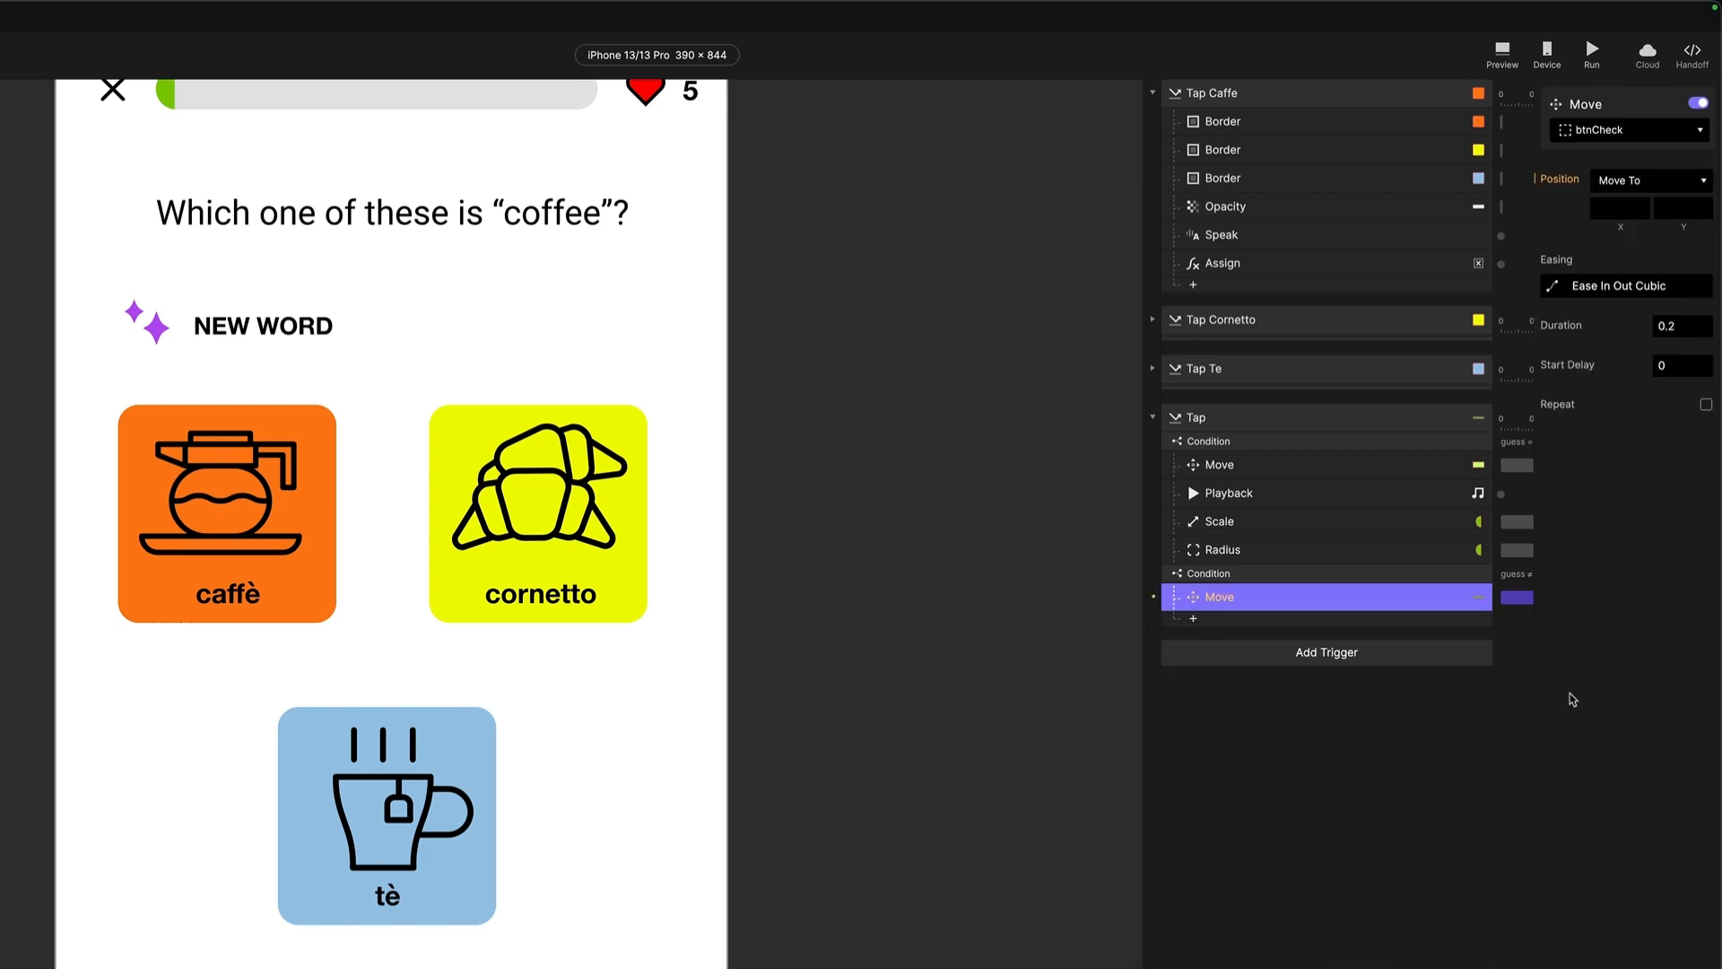
click(1593, 131)
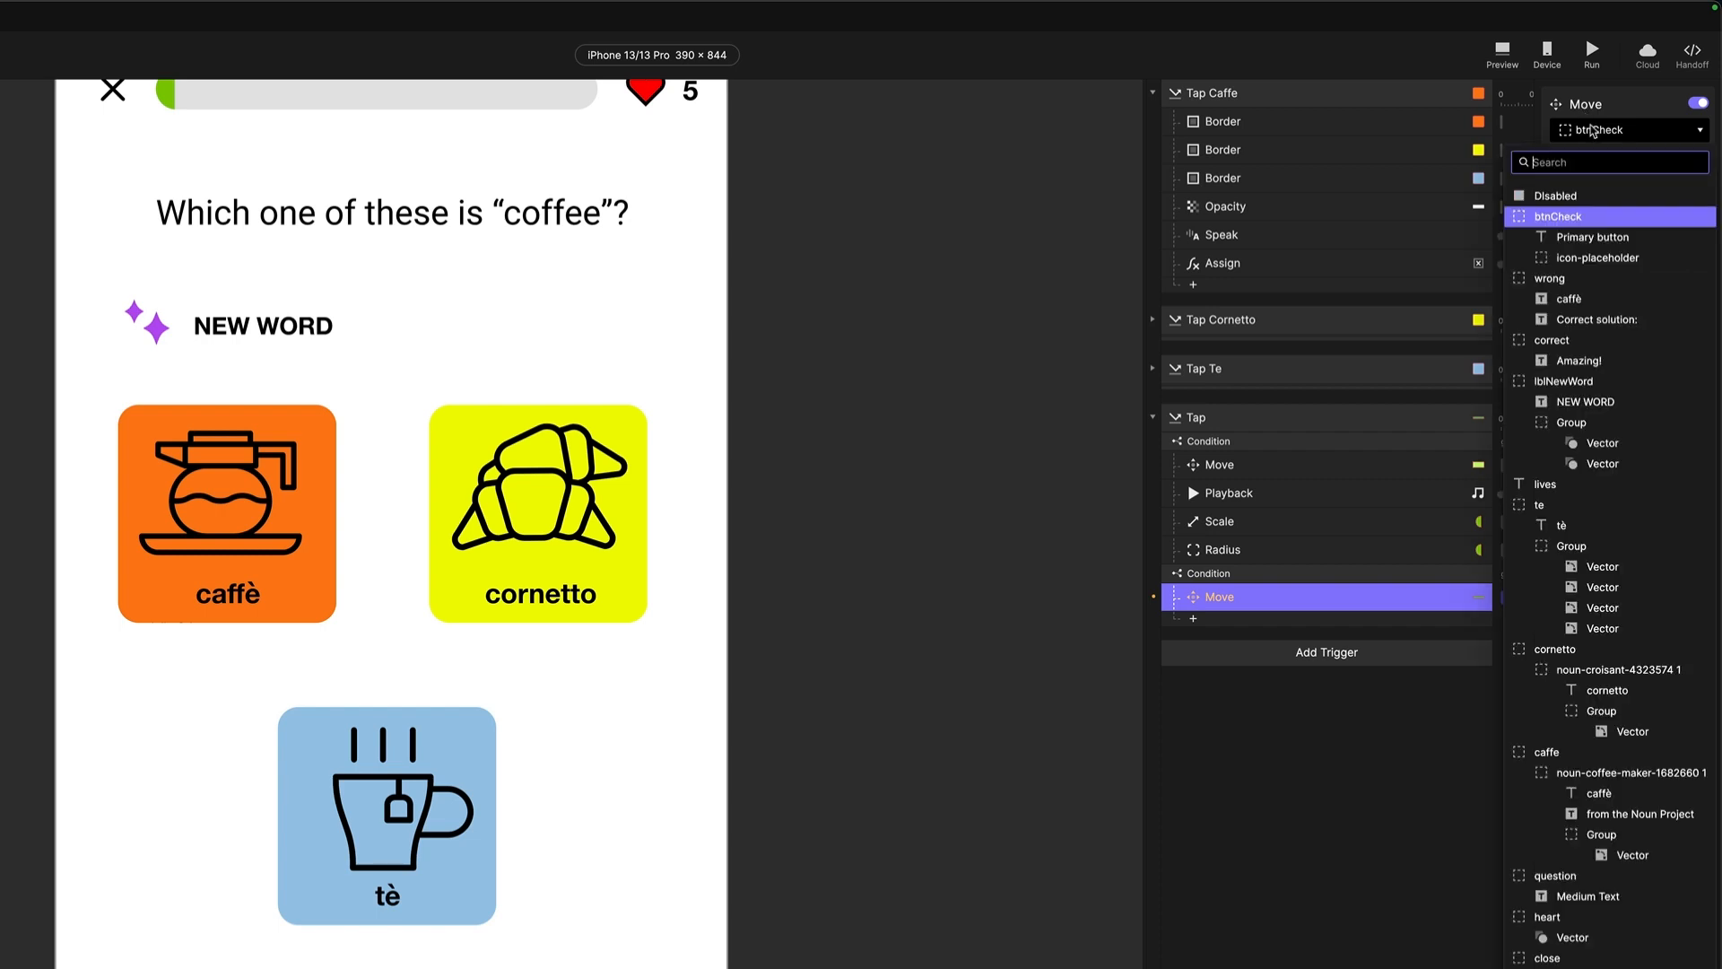
text(wrong)
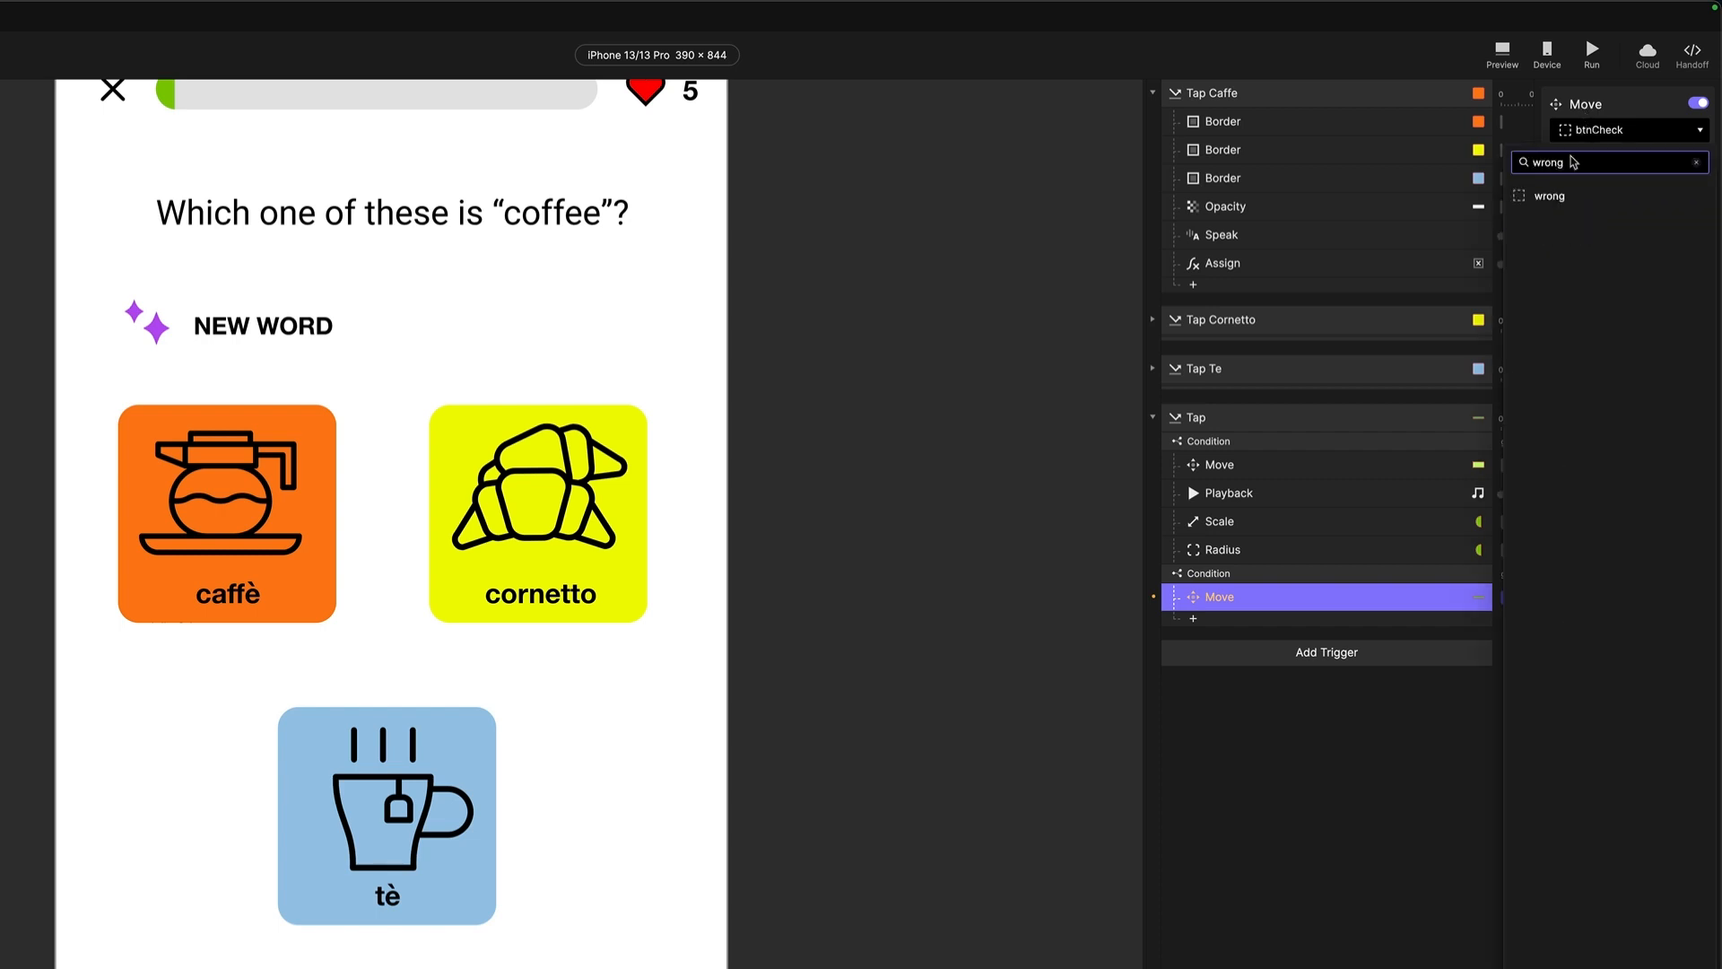
click(1559, 196)
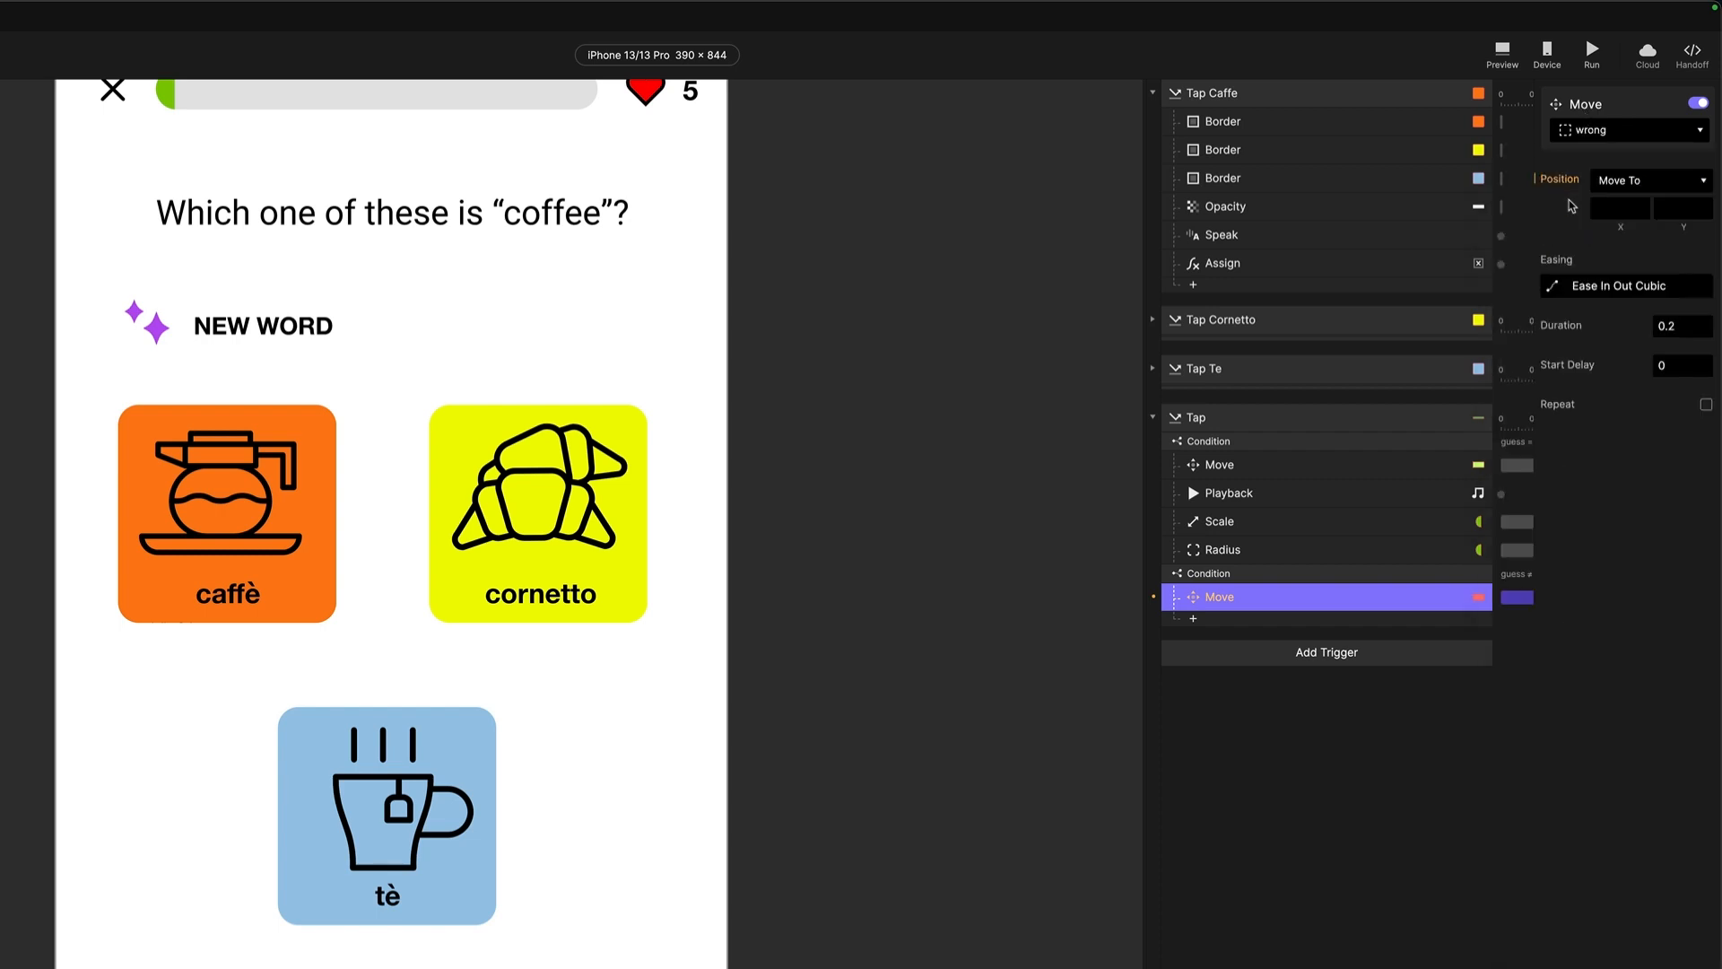
- Set the wrong panel's Move To position to Y 660 and its easing to Spring
click(1677, 208)
text(660)
key(Return)
click(1553, 286)
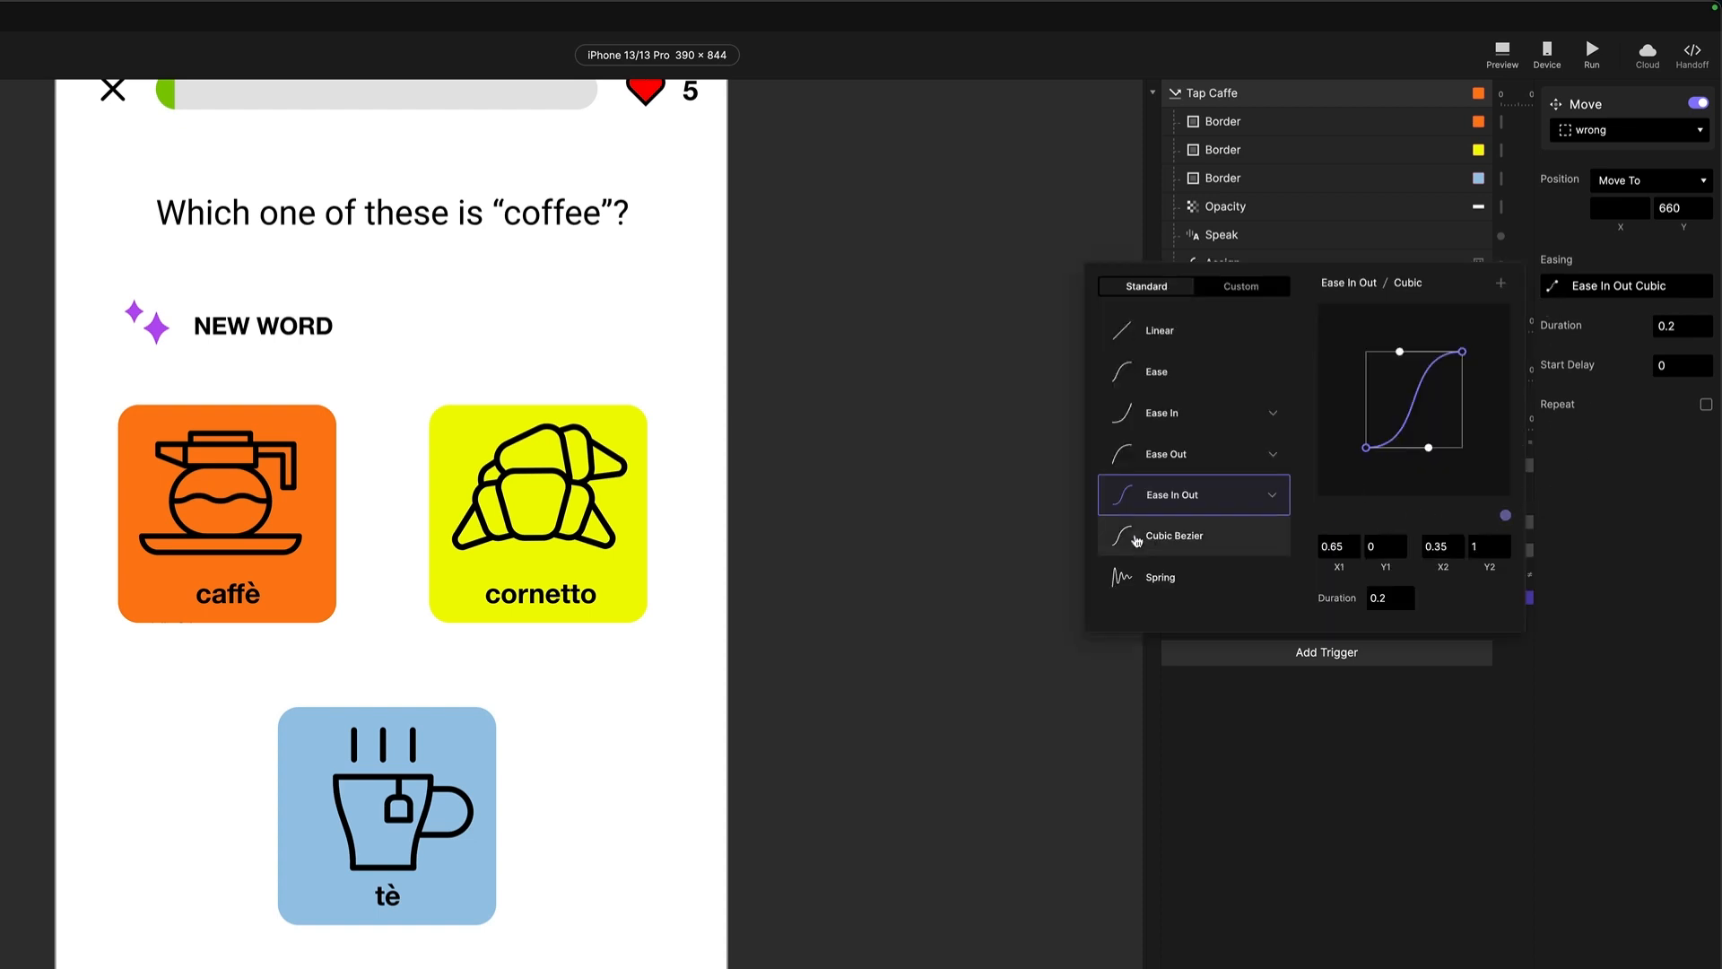
click(1160, 580)
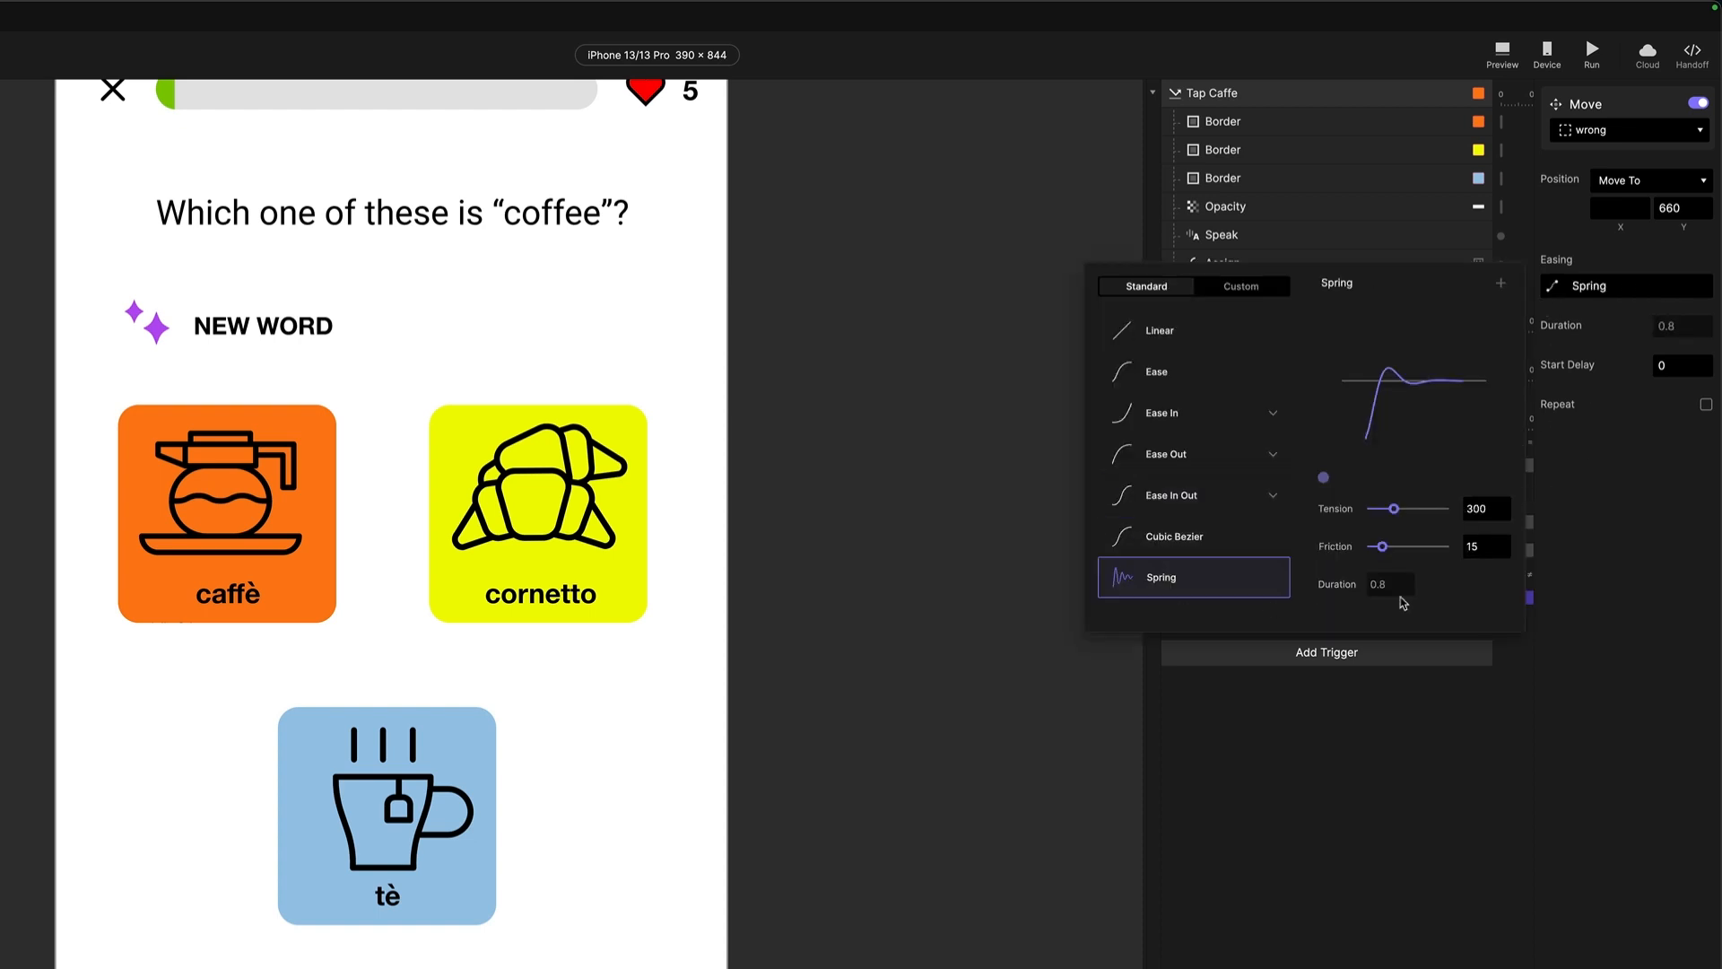
click(1638, 713)
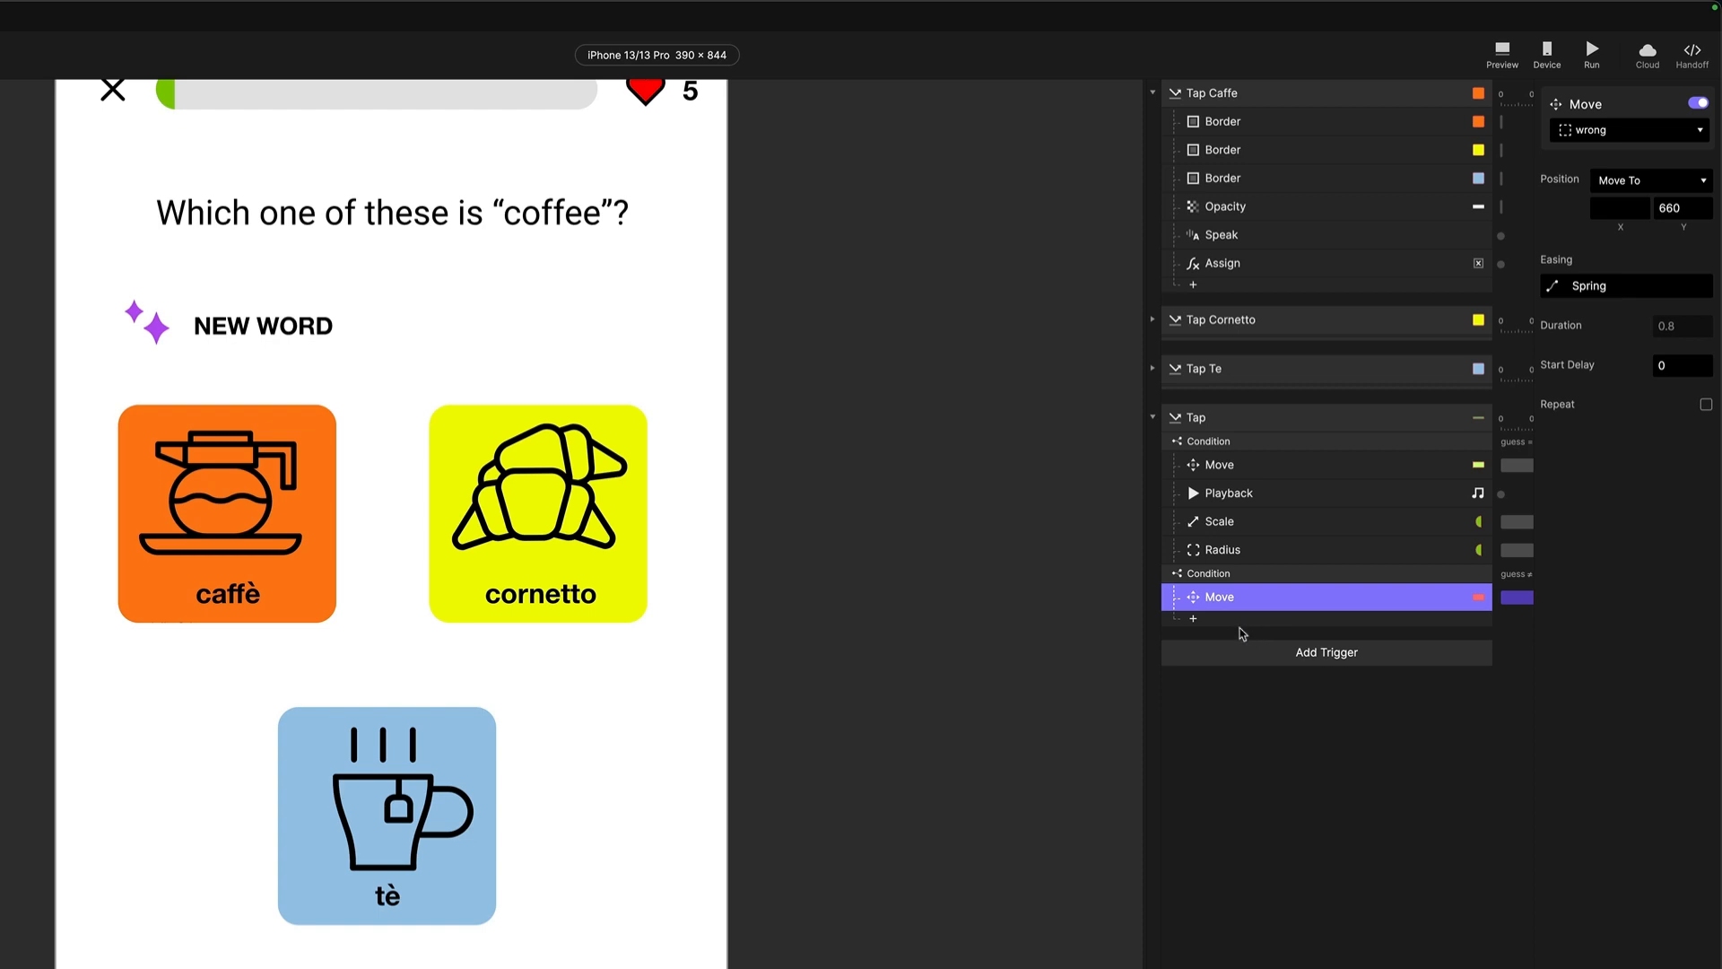
- Add a Playback response under the not-equal condition that plays the wrong sound
click(1193, 619)
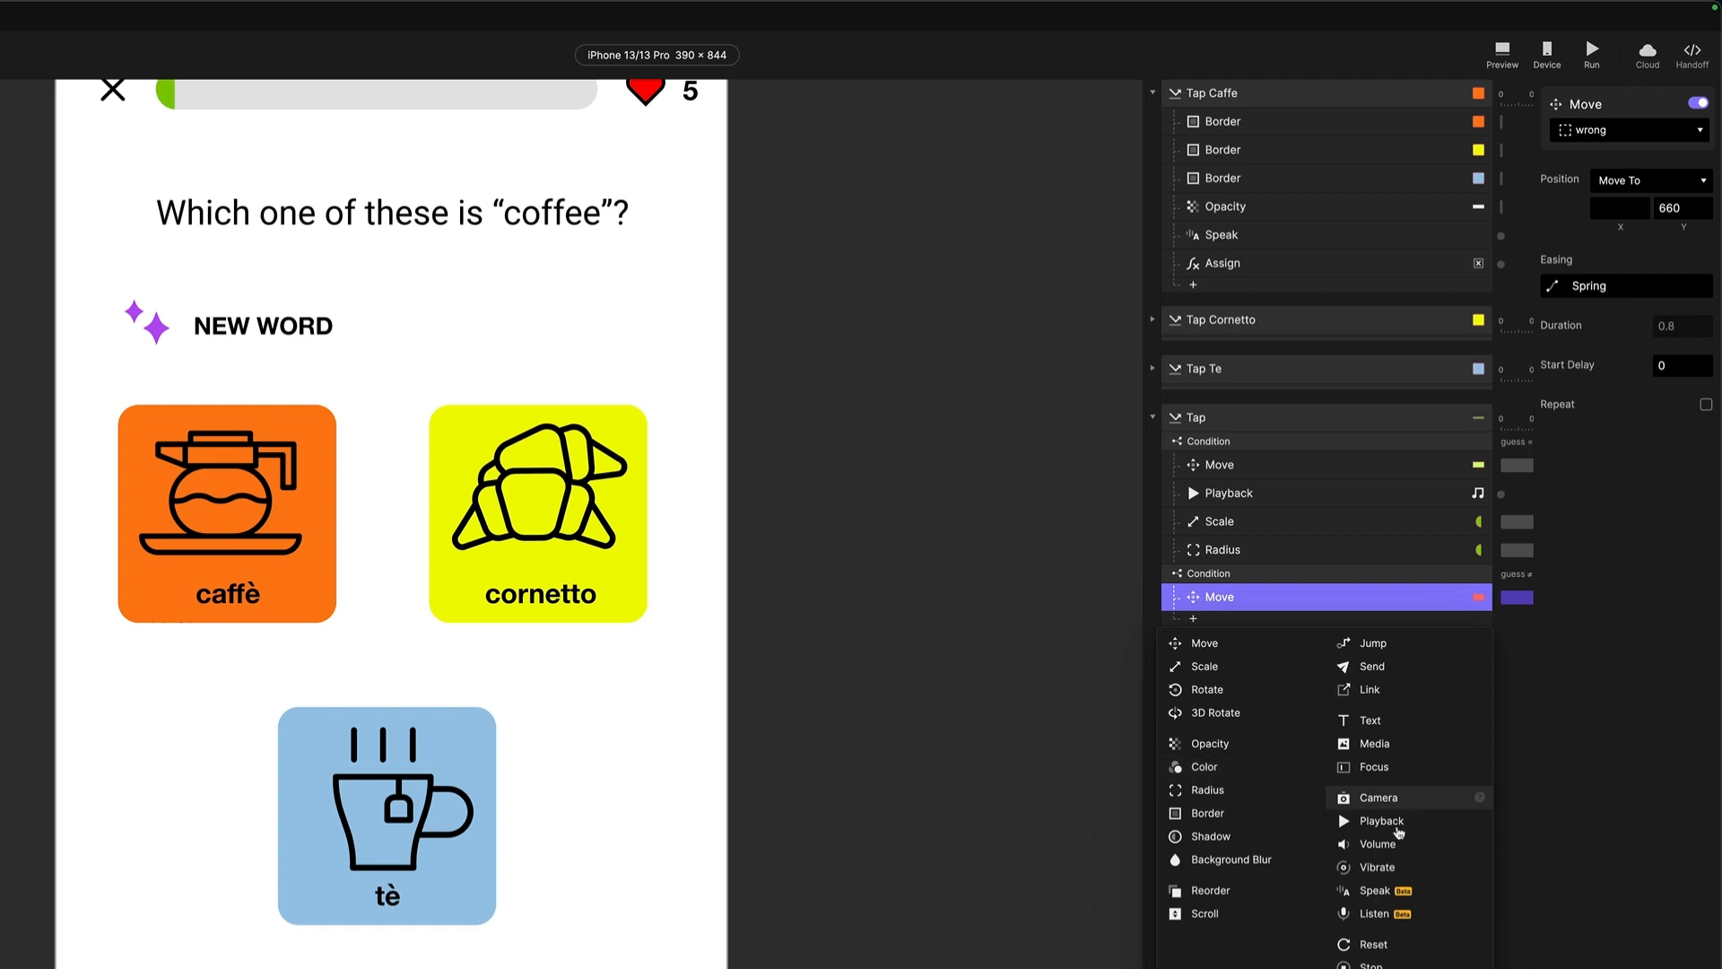
click(1391, 821)
click(1583, 131)
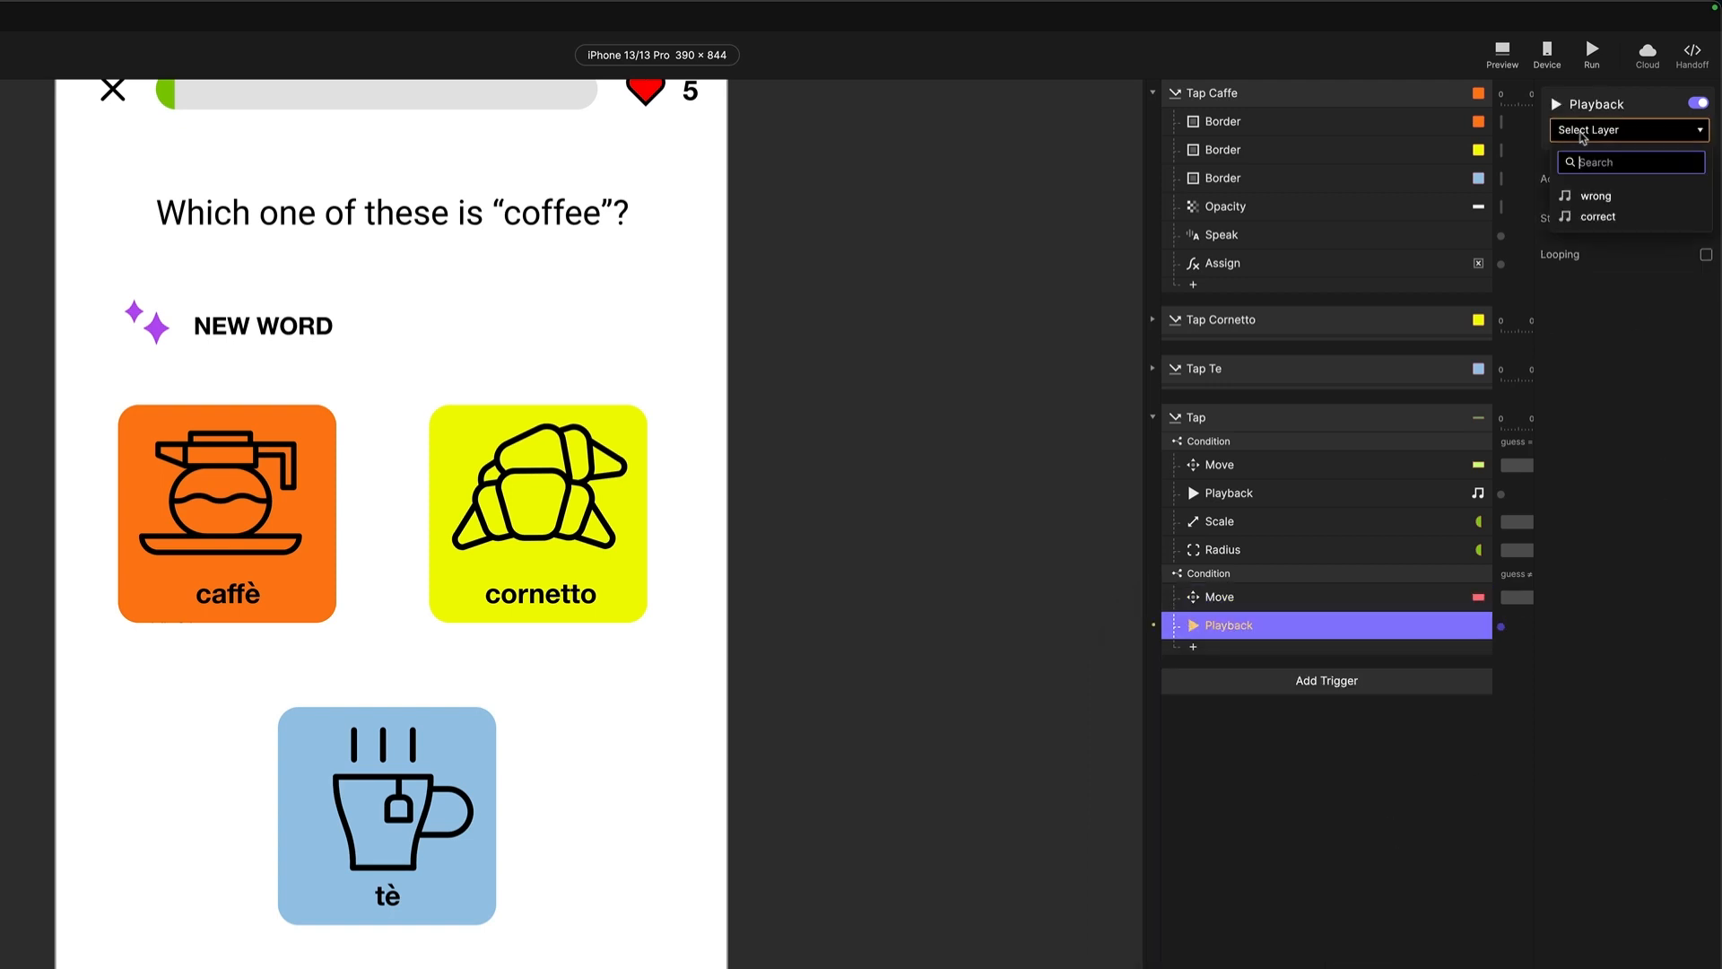
click(1597, 199)
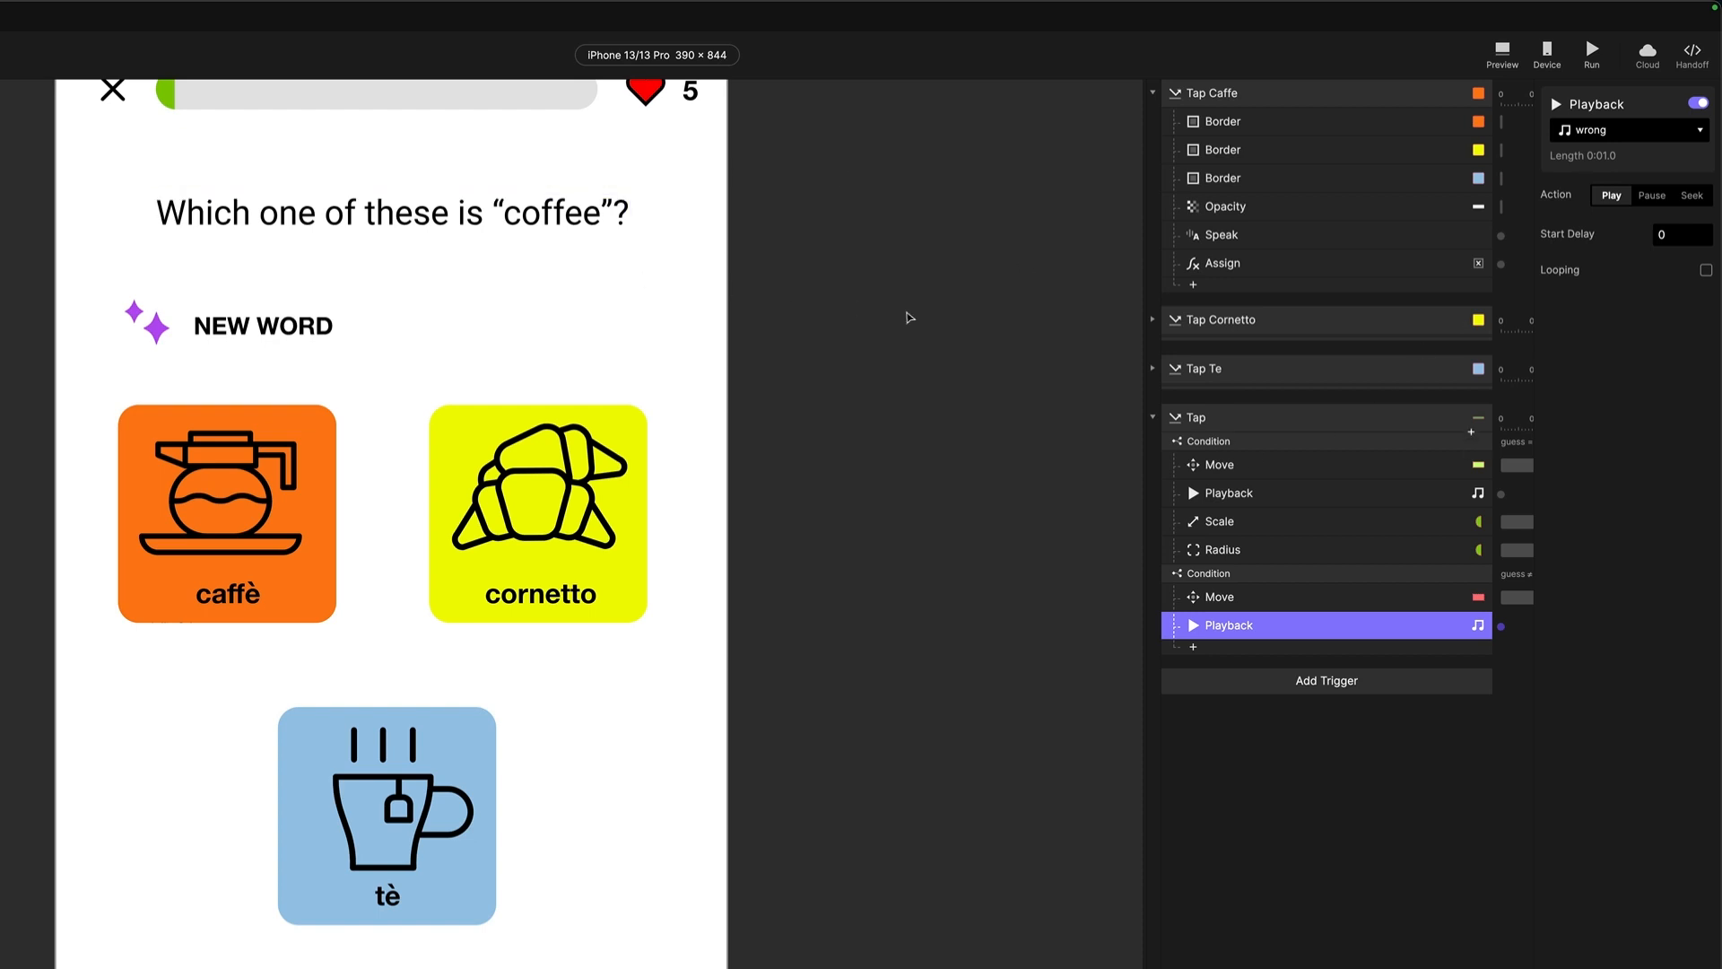
- Add a Text response under the not-equal condition that changes the lives layer's content to 4
click(803, 243)
drag(779, 206, 766, 296)
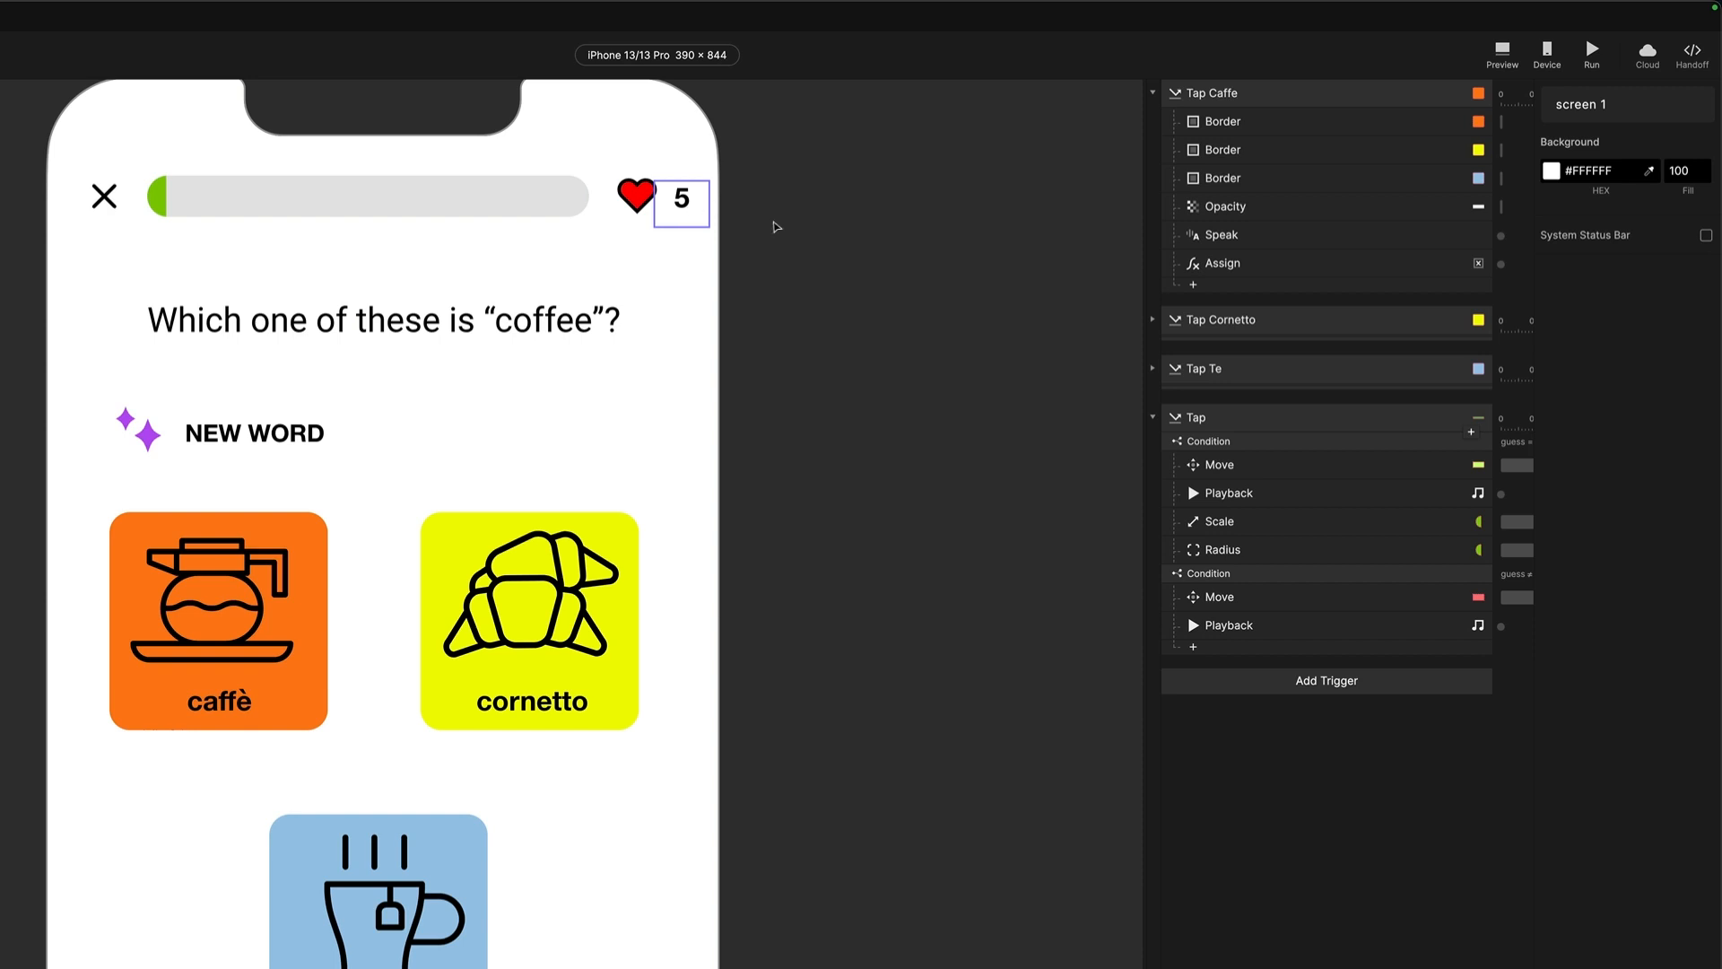
scroll(939, 404, down, 3)
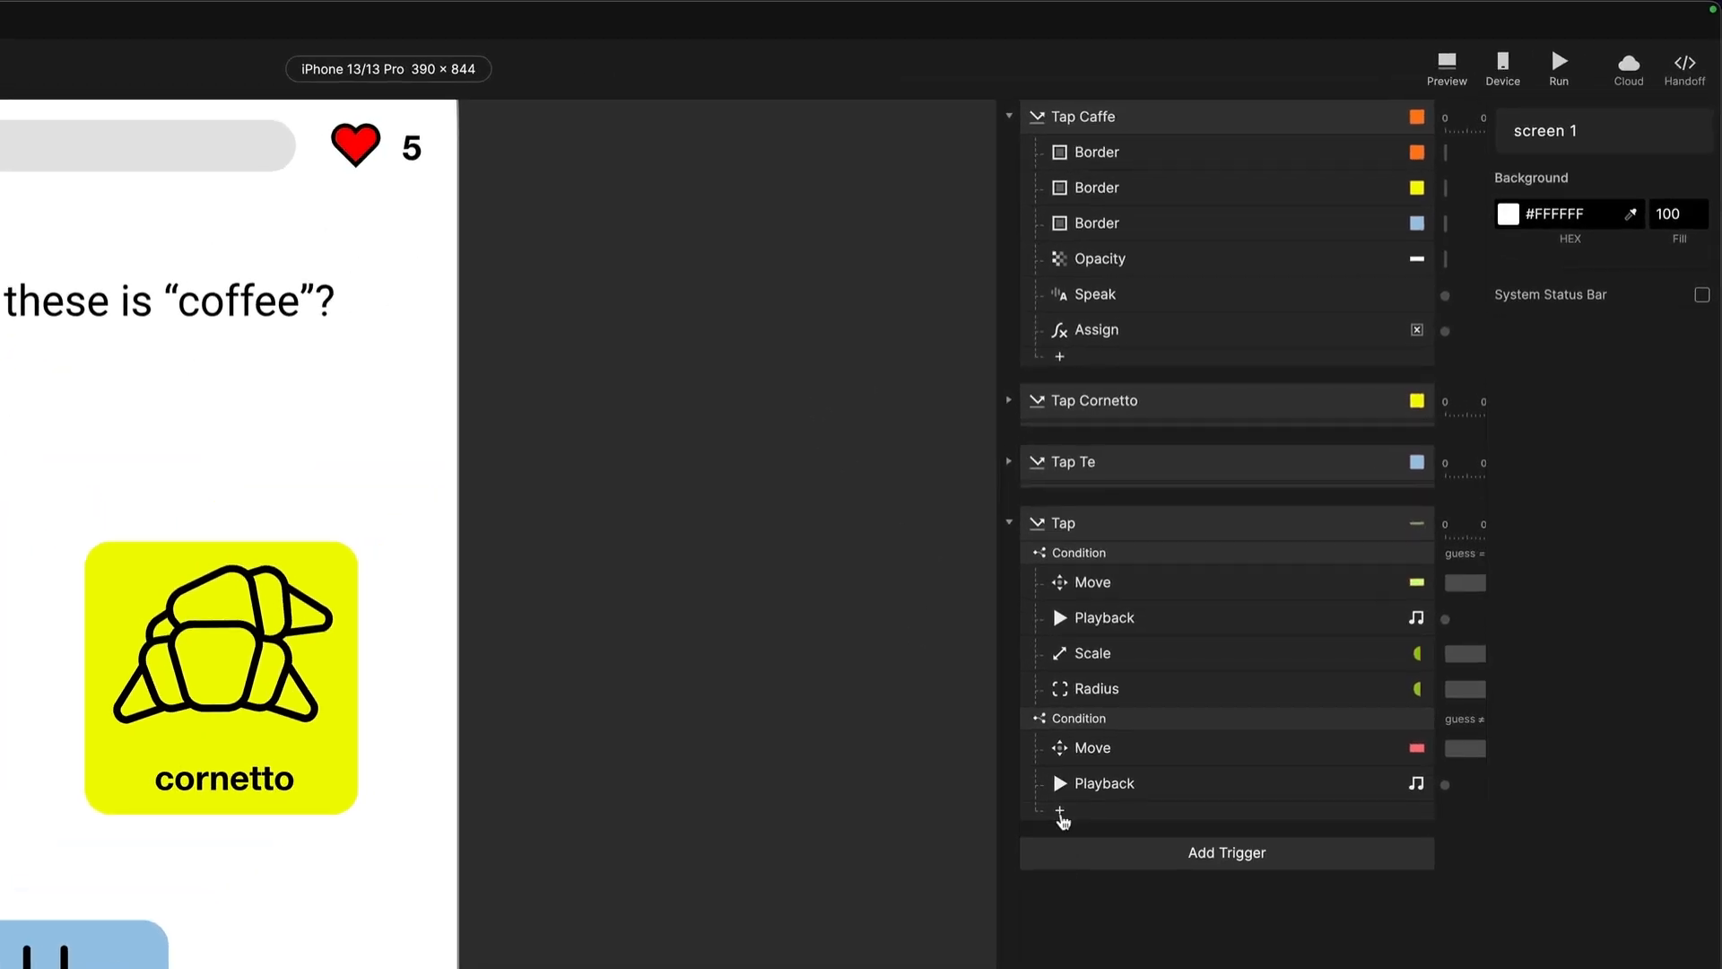
click(1061, 812)
click(1269, 935)
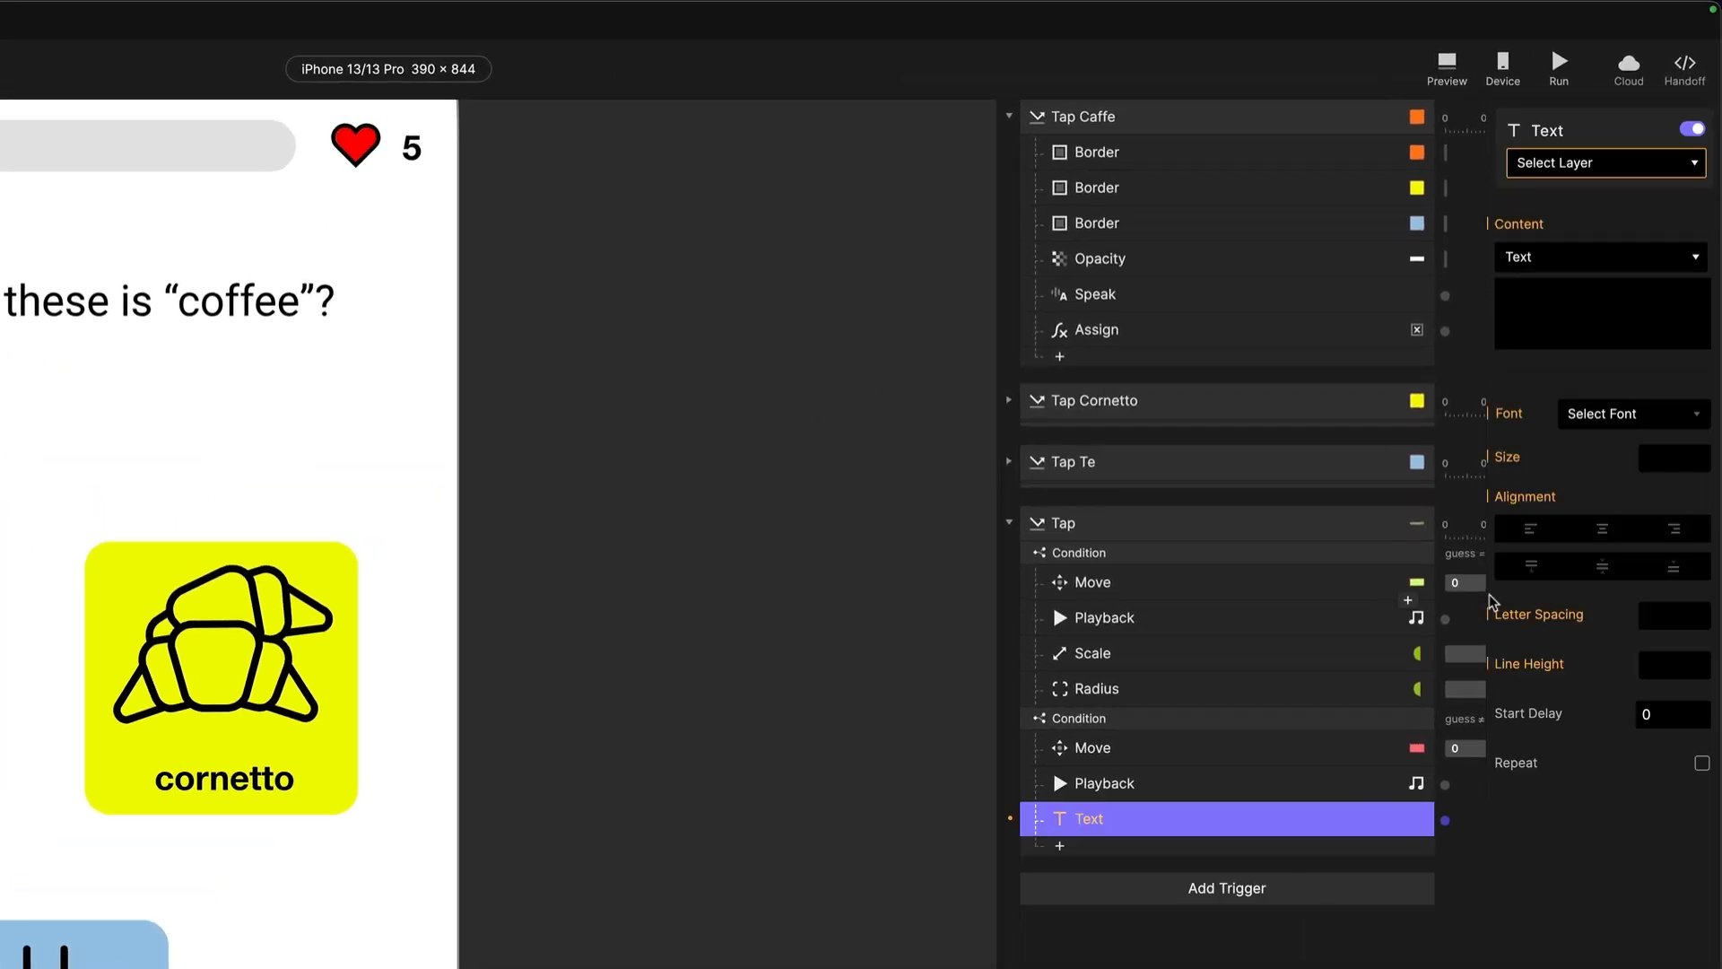
click(1572, 166)
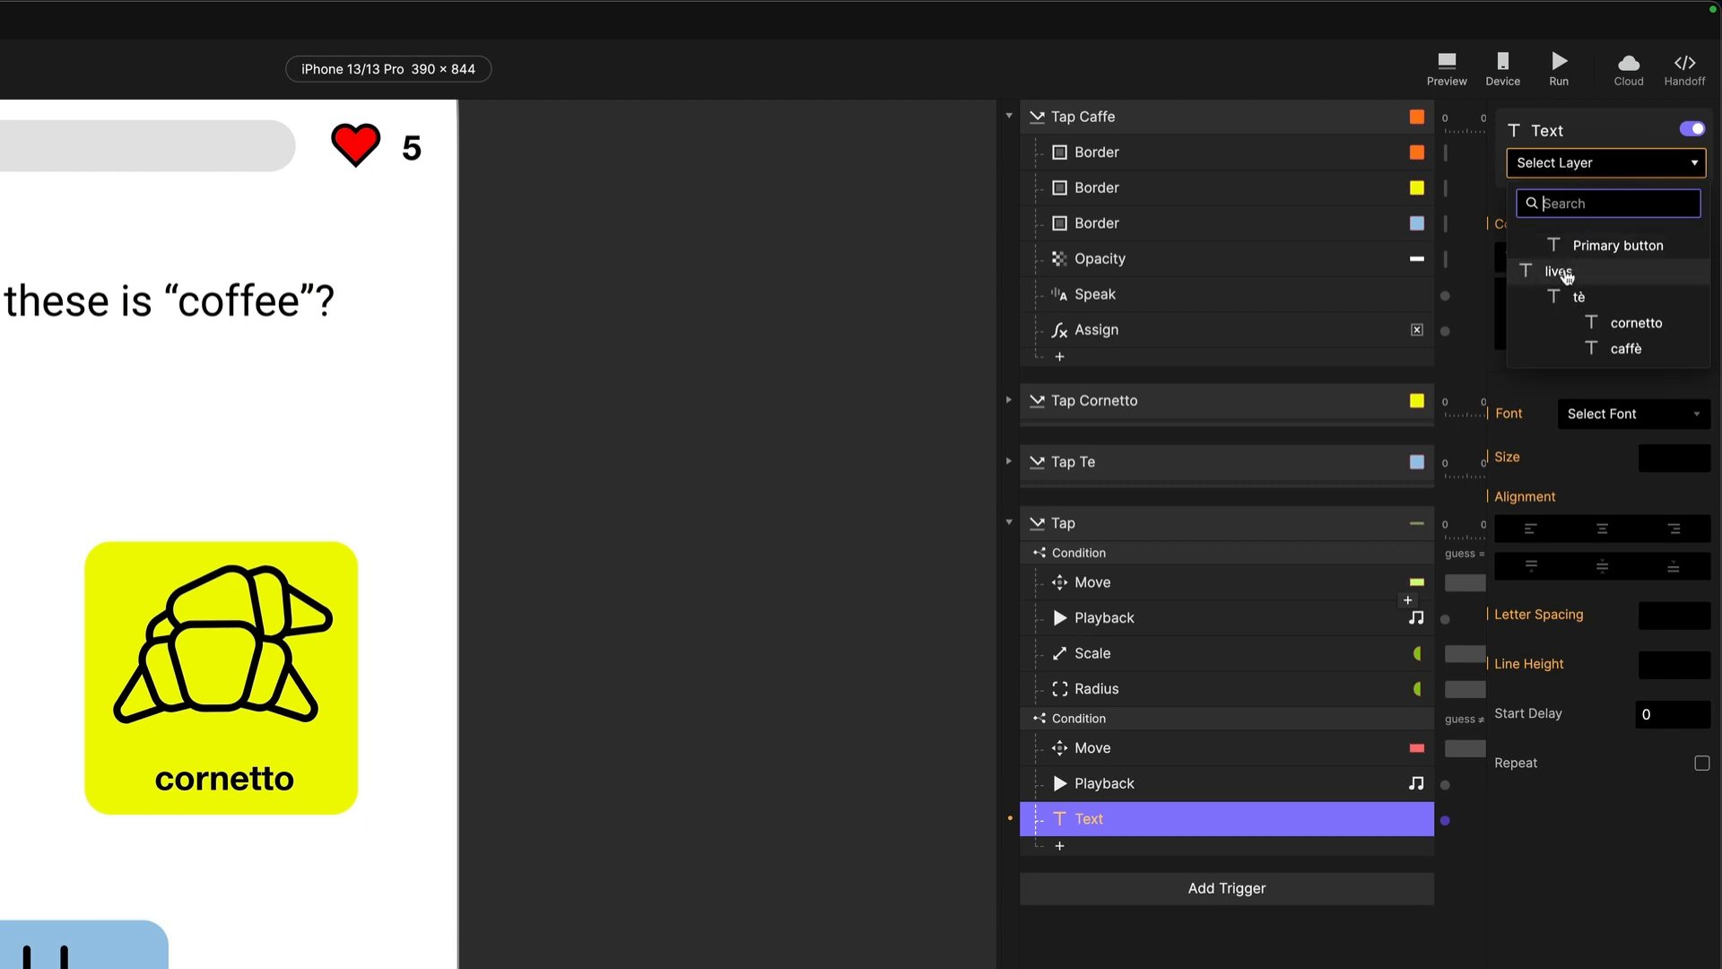
click(1566, 275)
click(1561, 329)
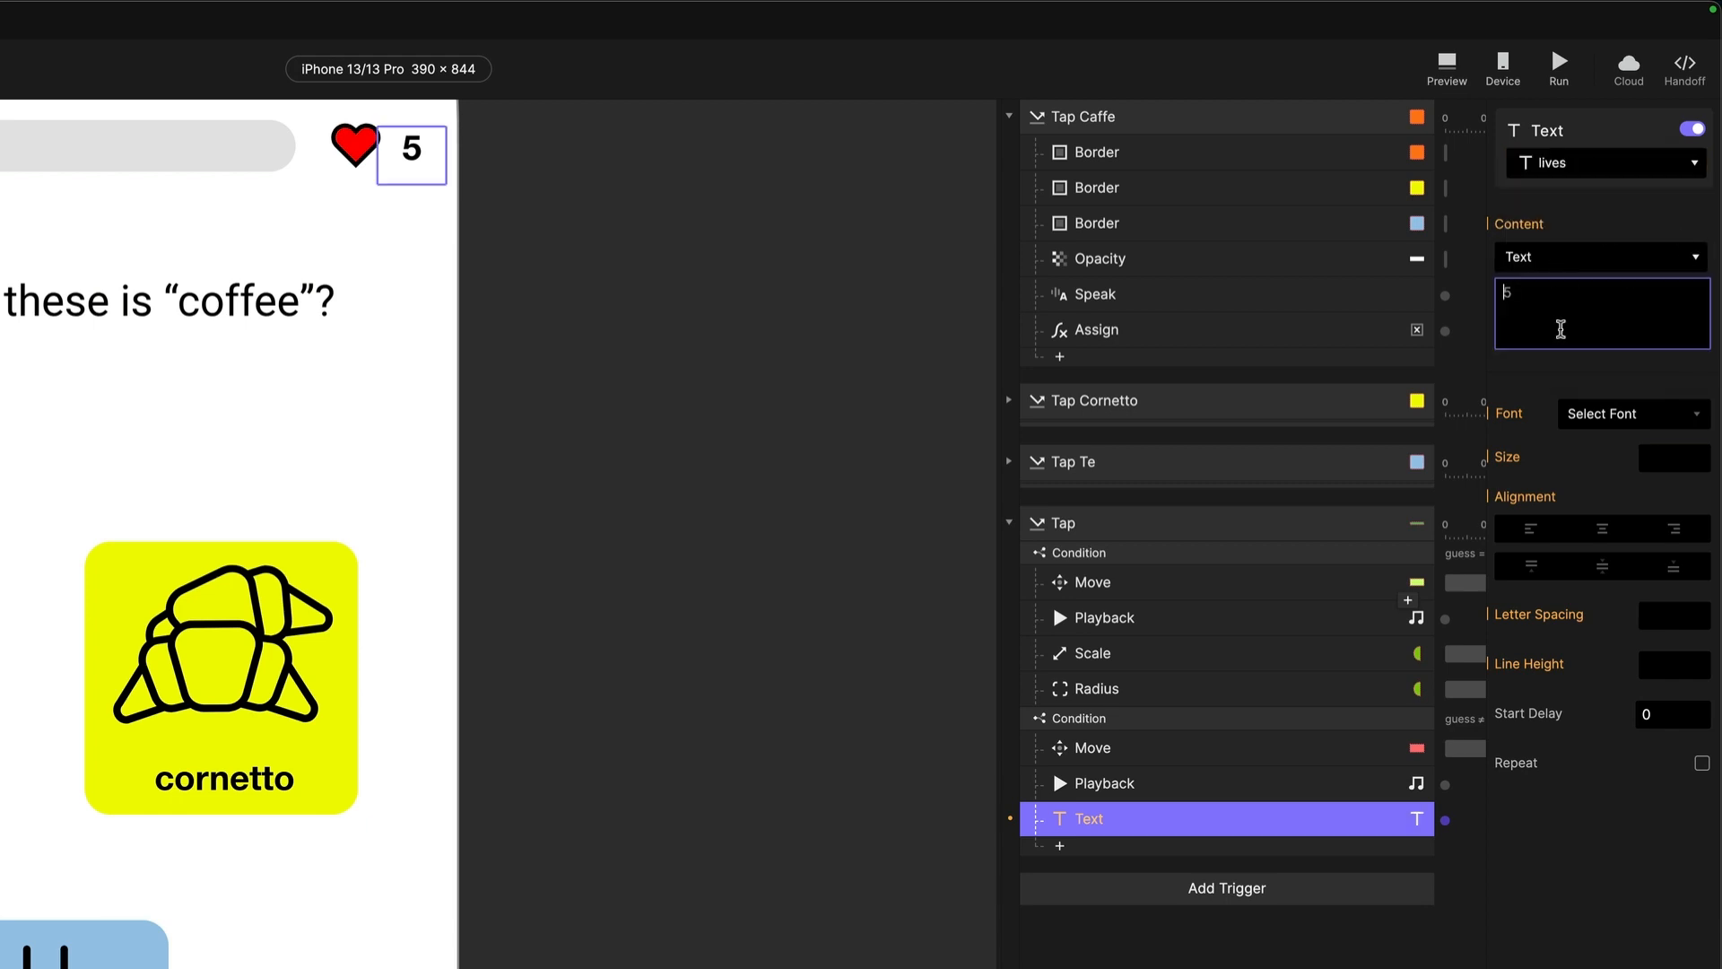
text(4)
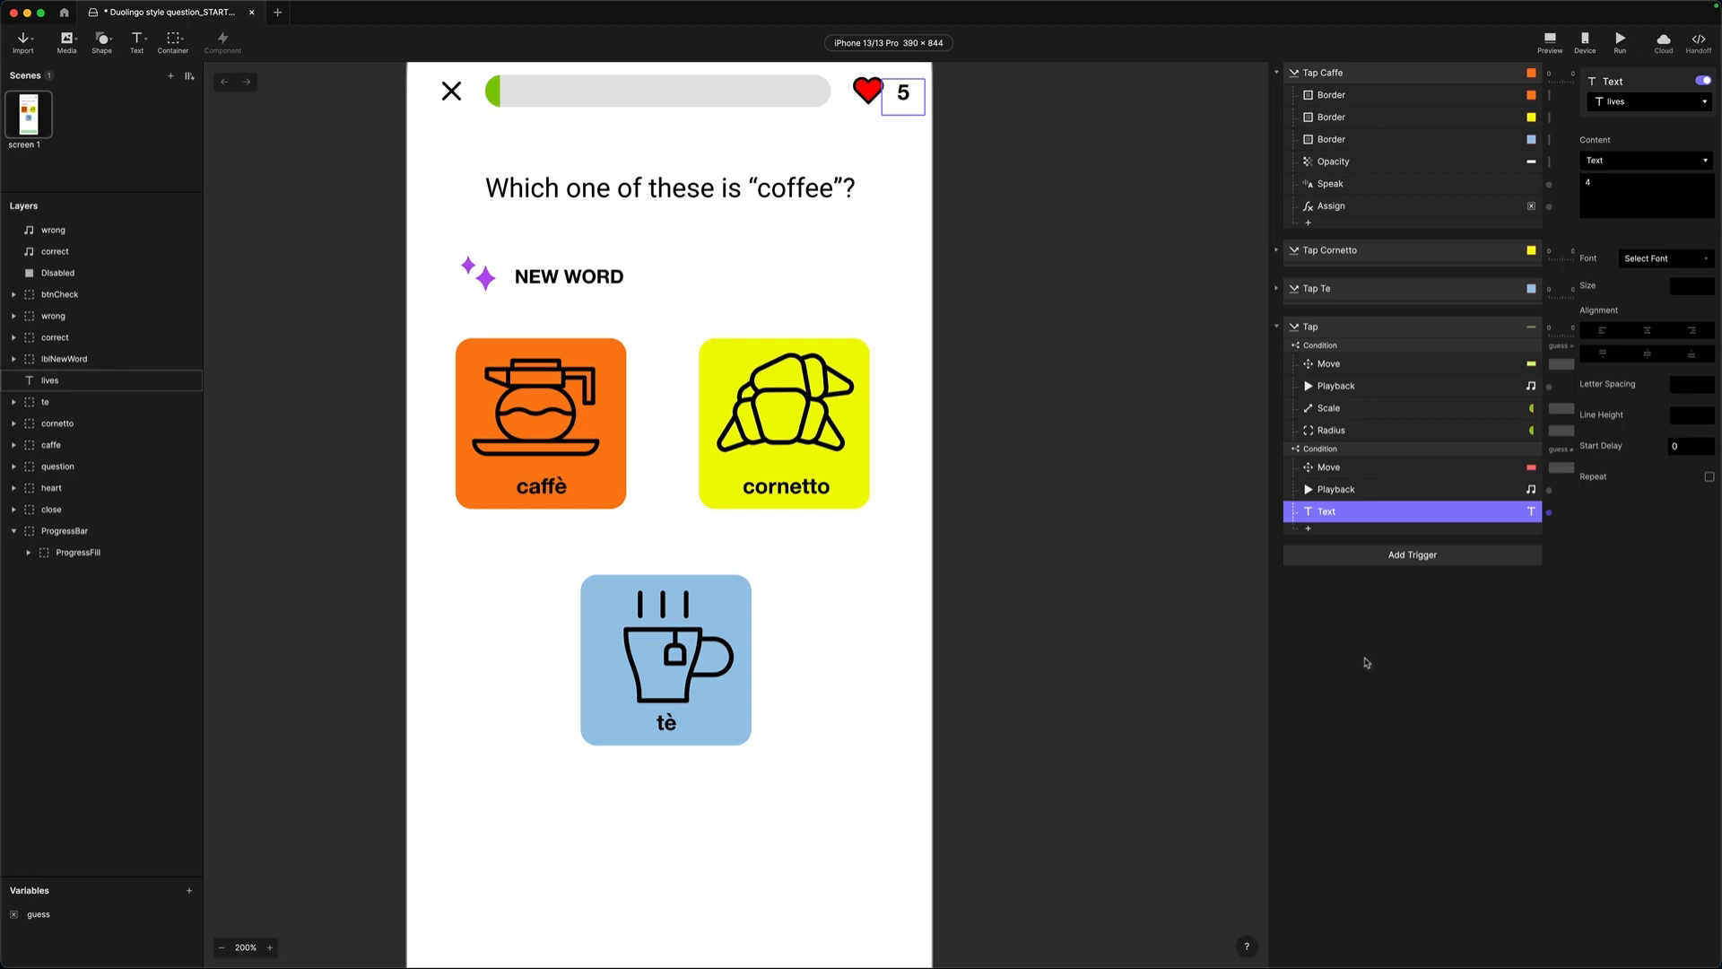
click(1367, 663)
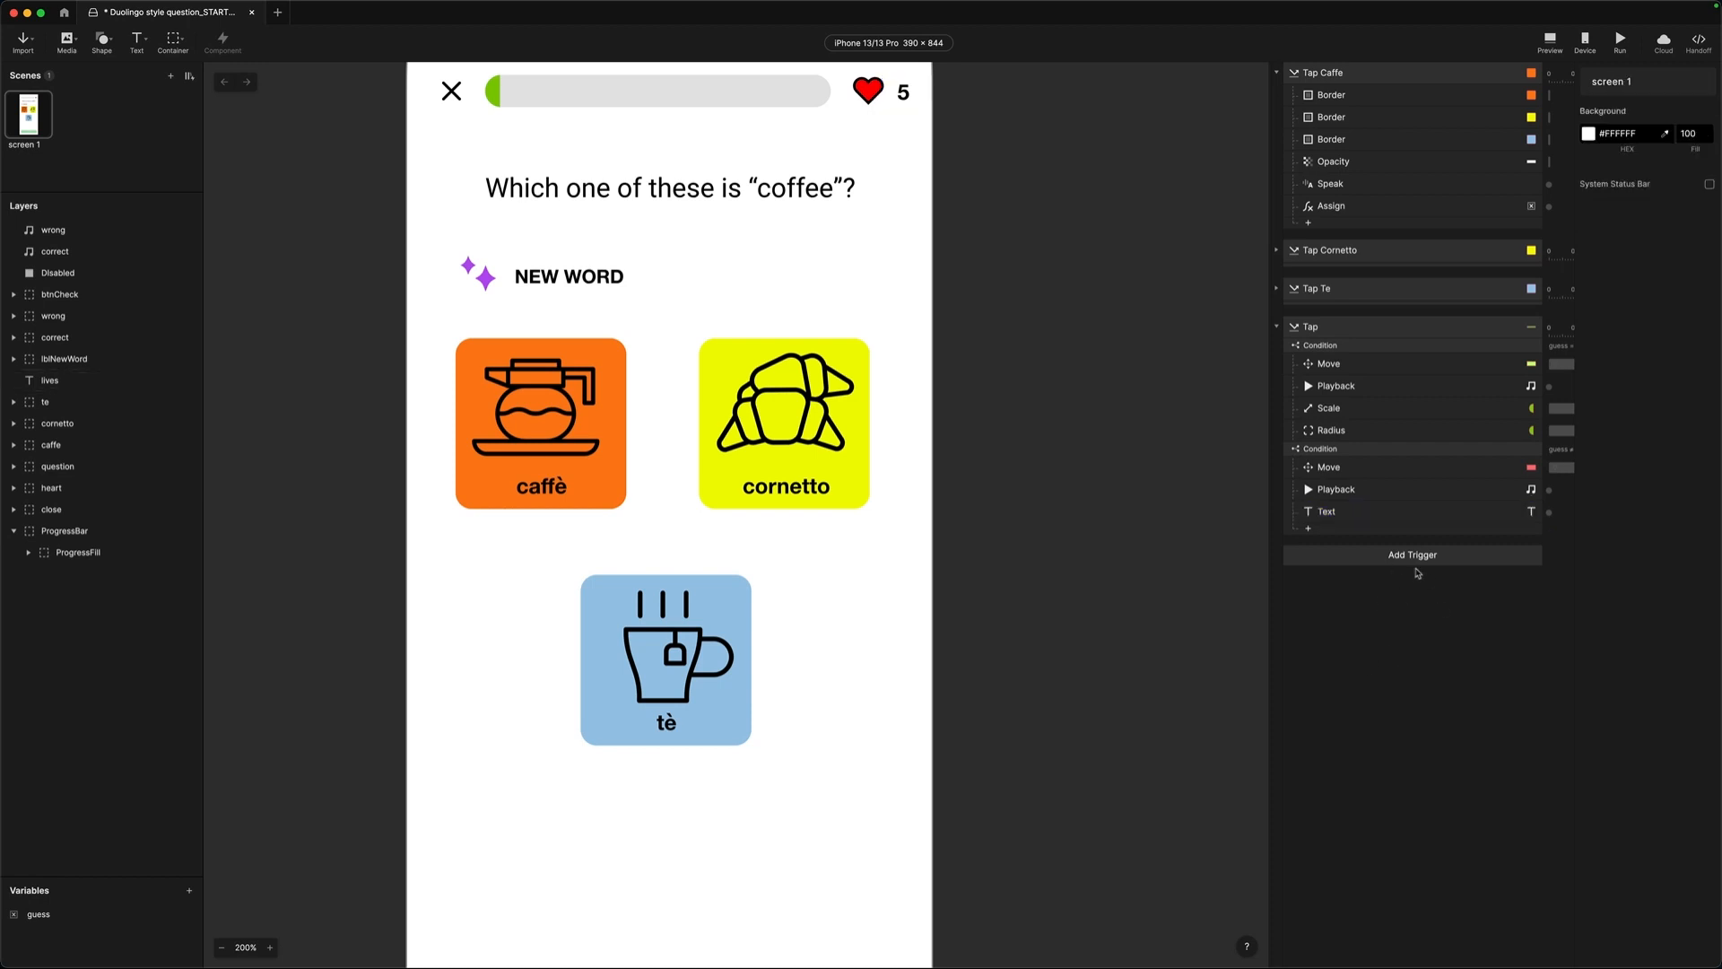
- Add a Color response under the not-equal condition and target the btnCheck layer
click(1309, 530)
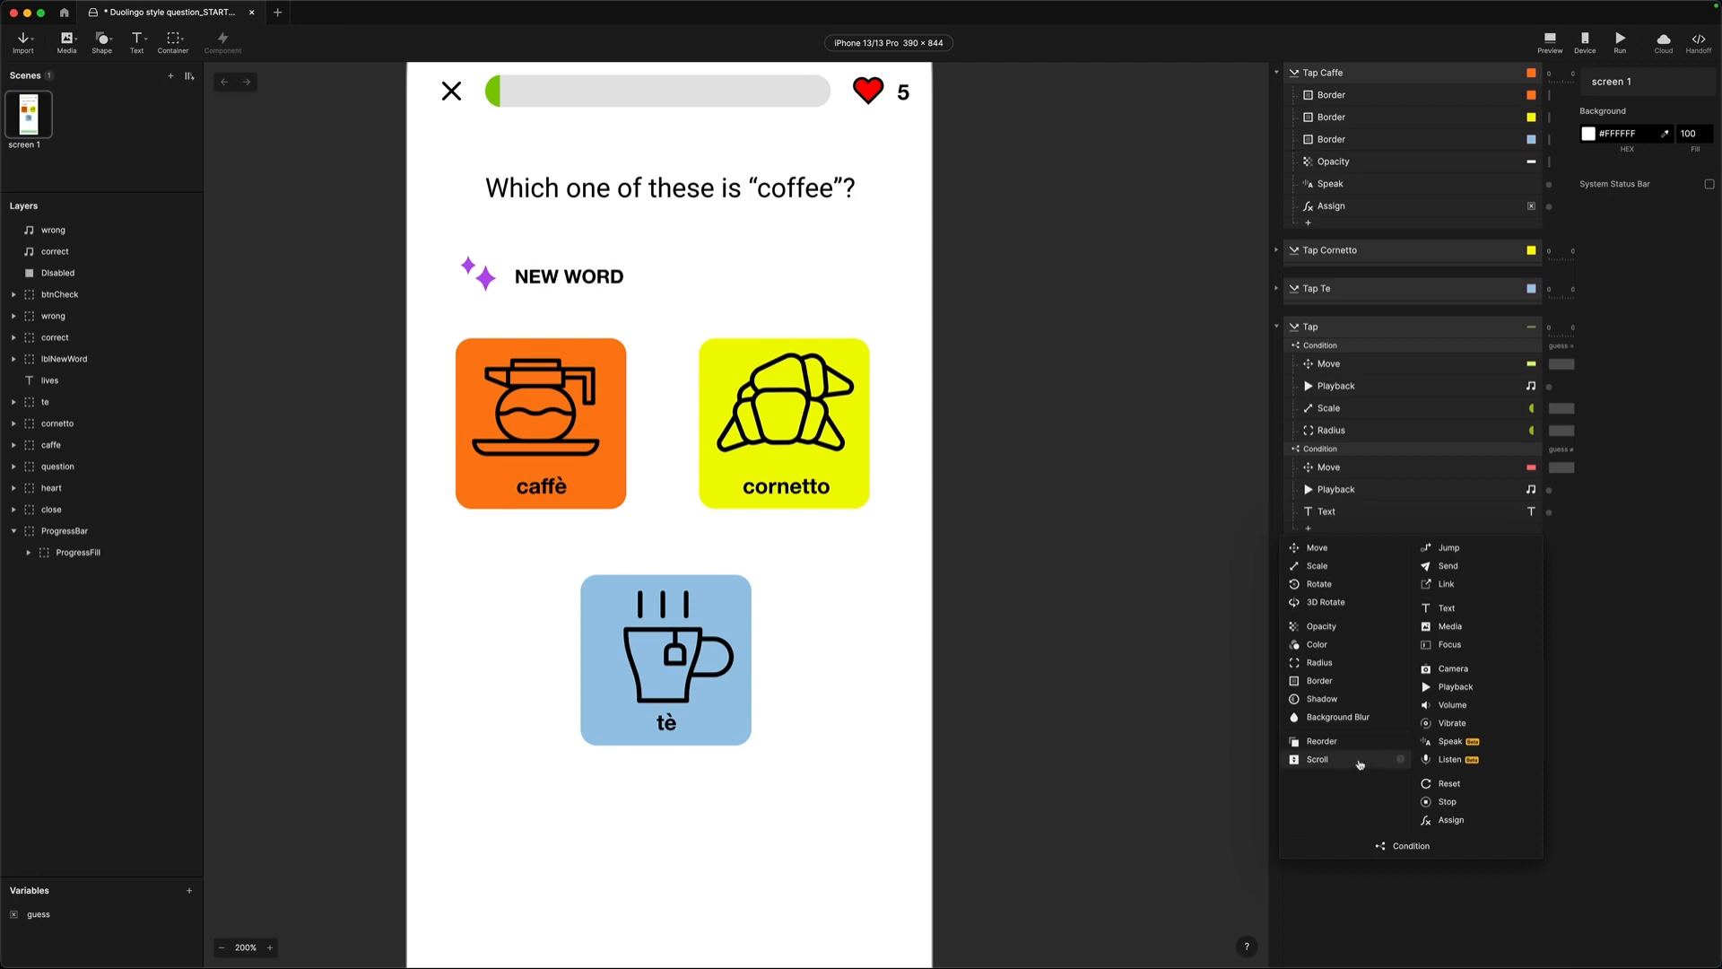
click(1316, 644)
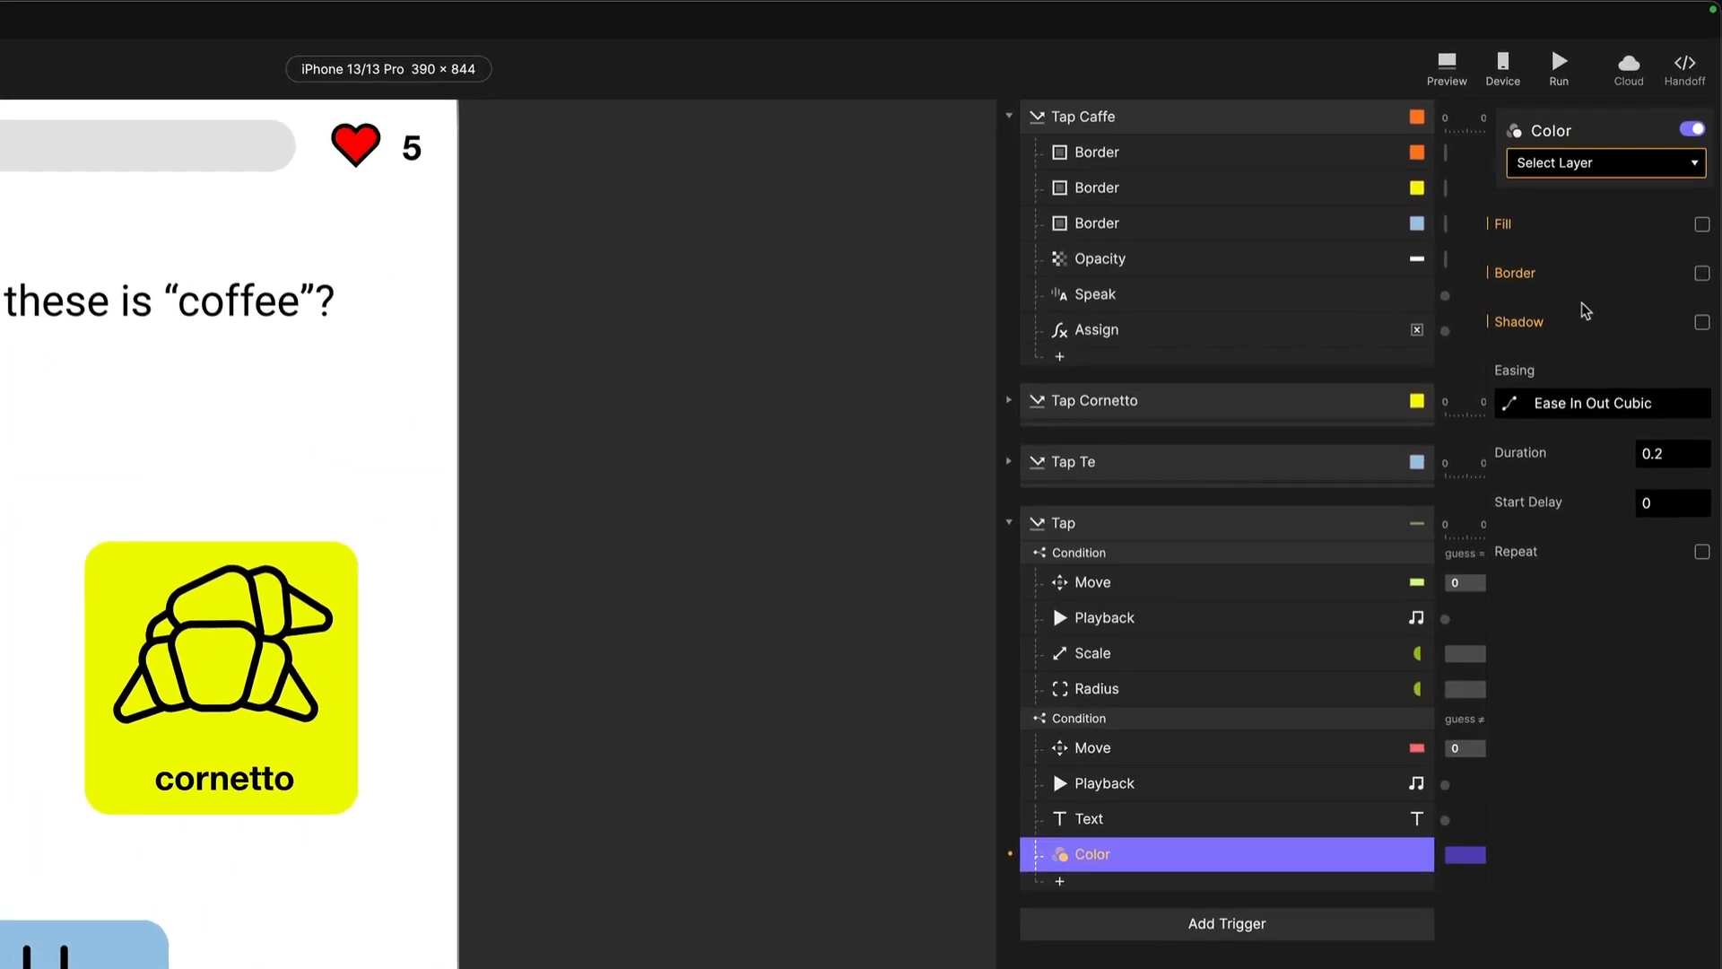
click(1582, 150)
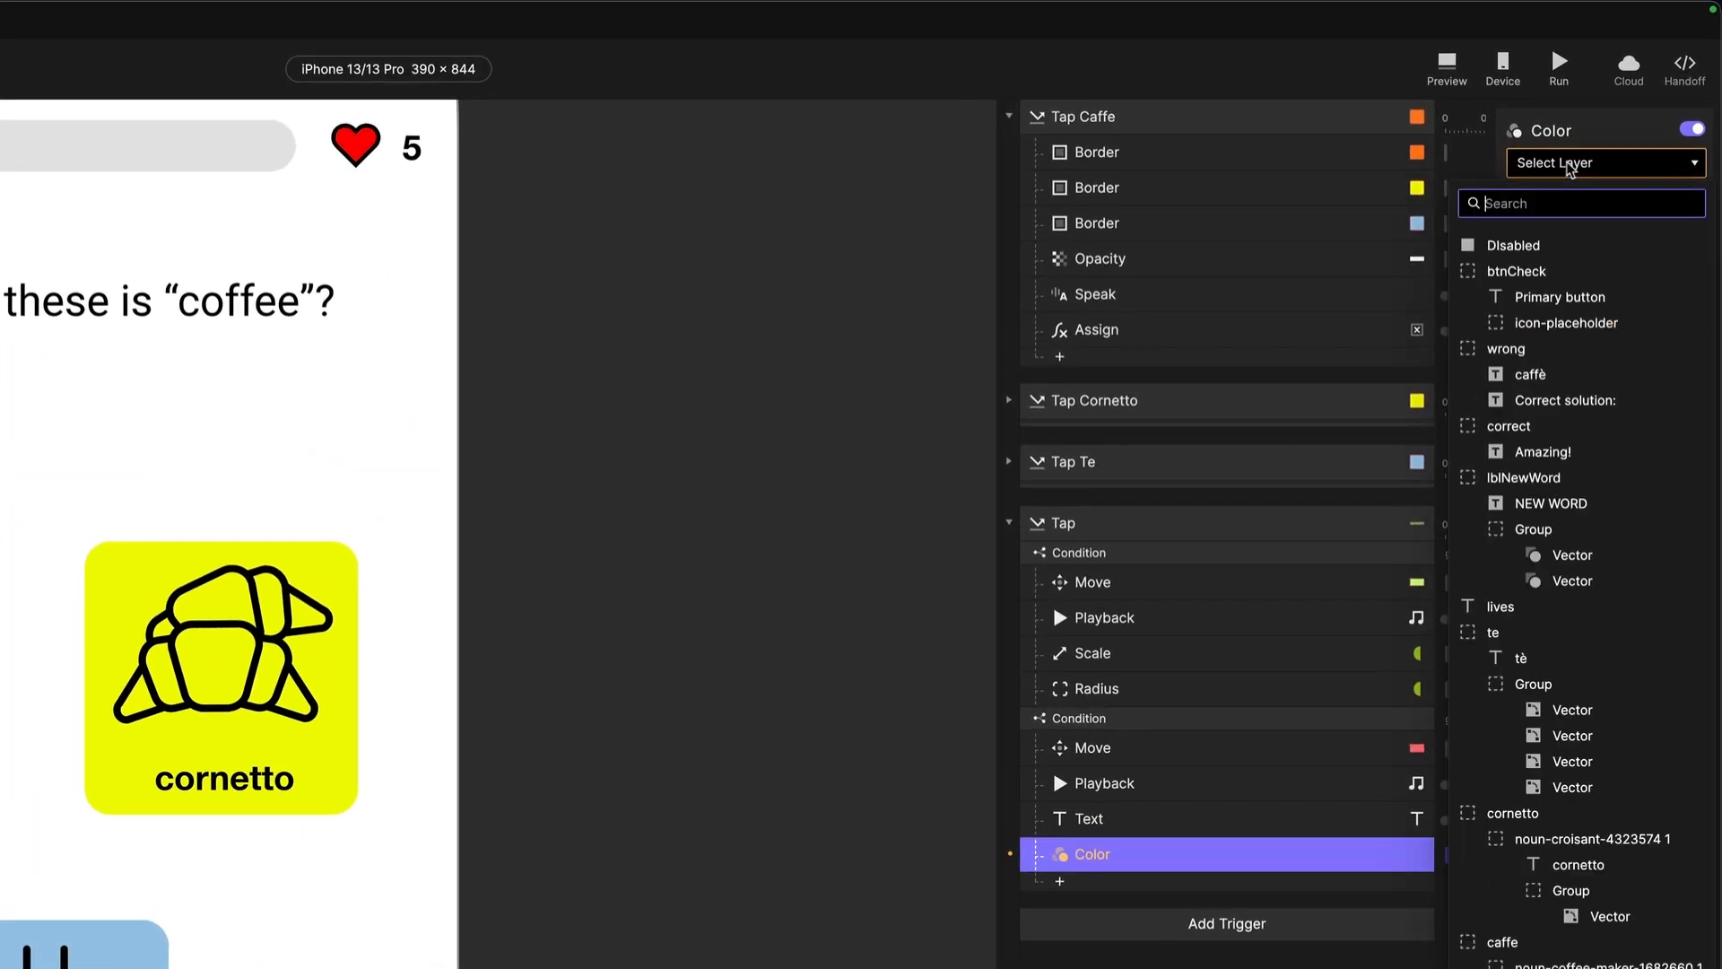
text(butt)
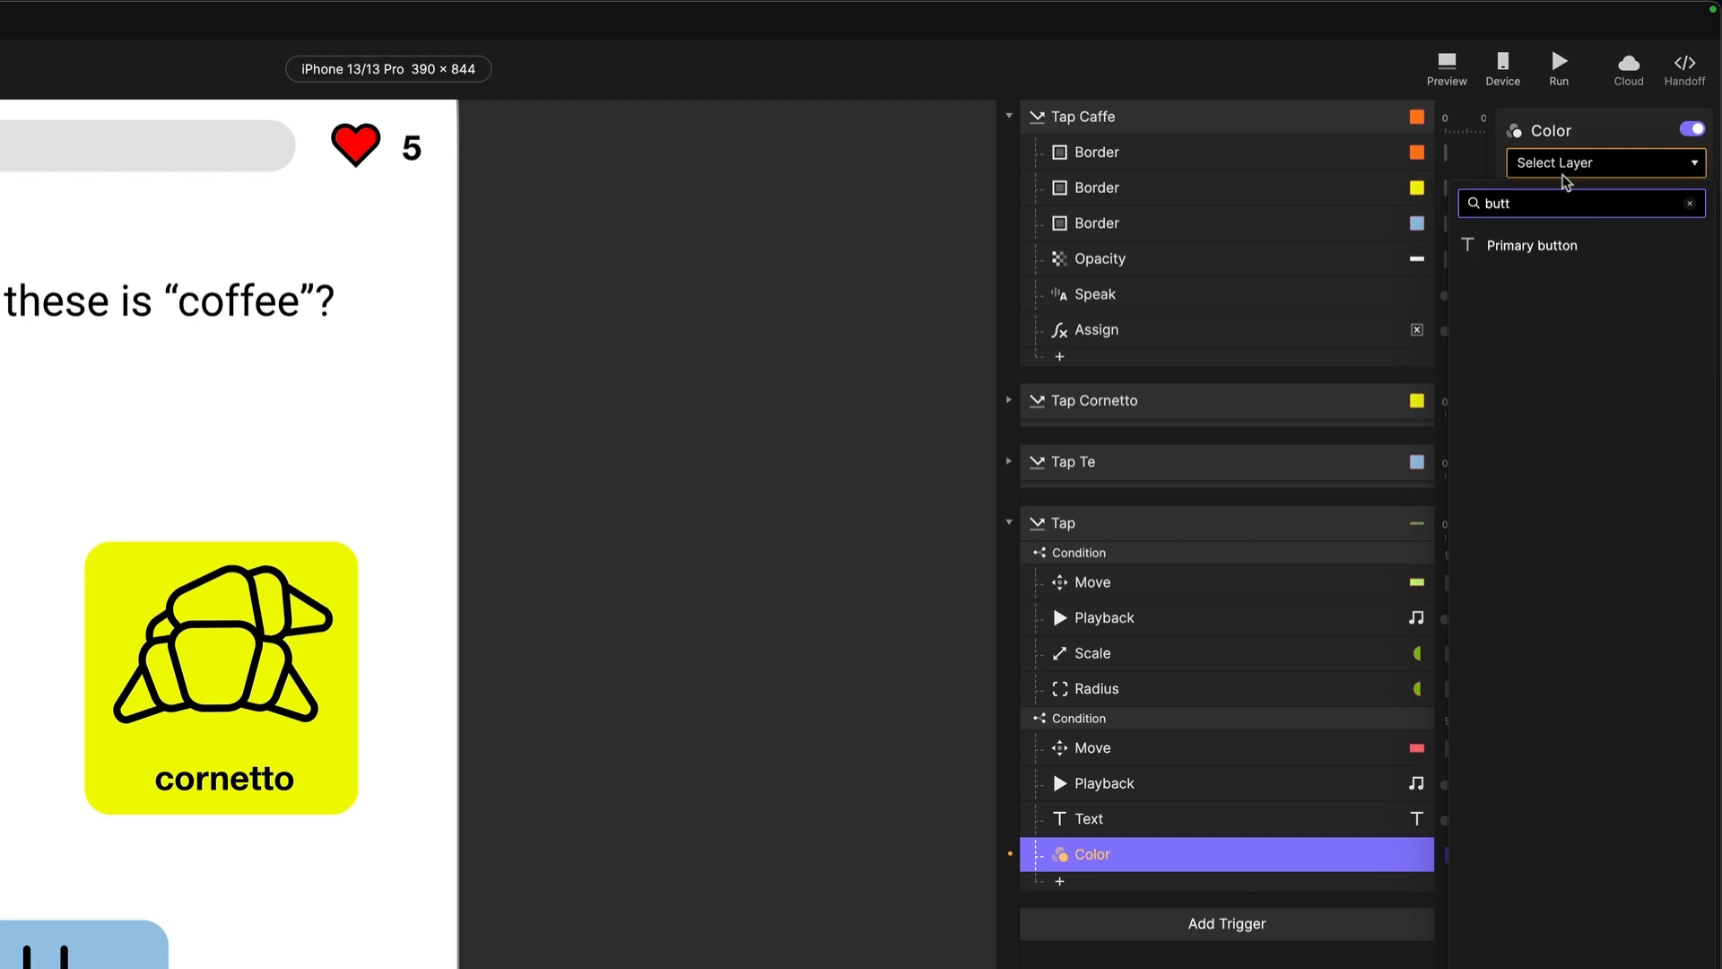
key(BackSpace)
key(BackSpace)
key(BackSpace)
key(BackSpace)
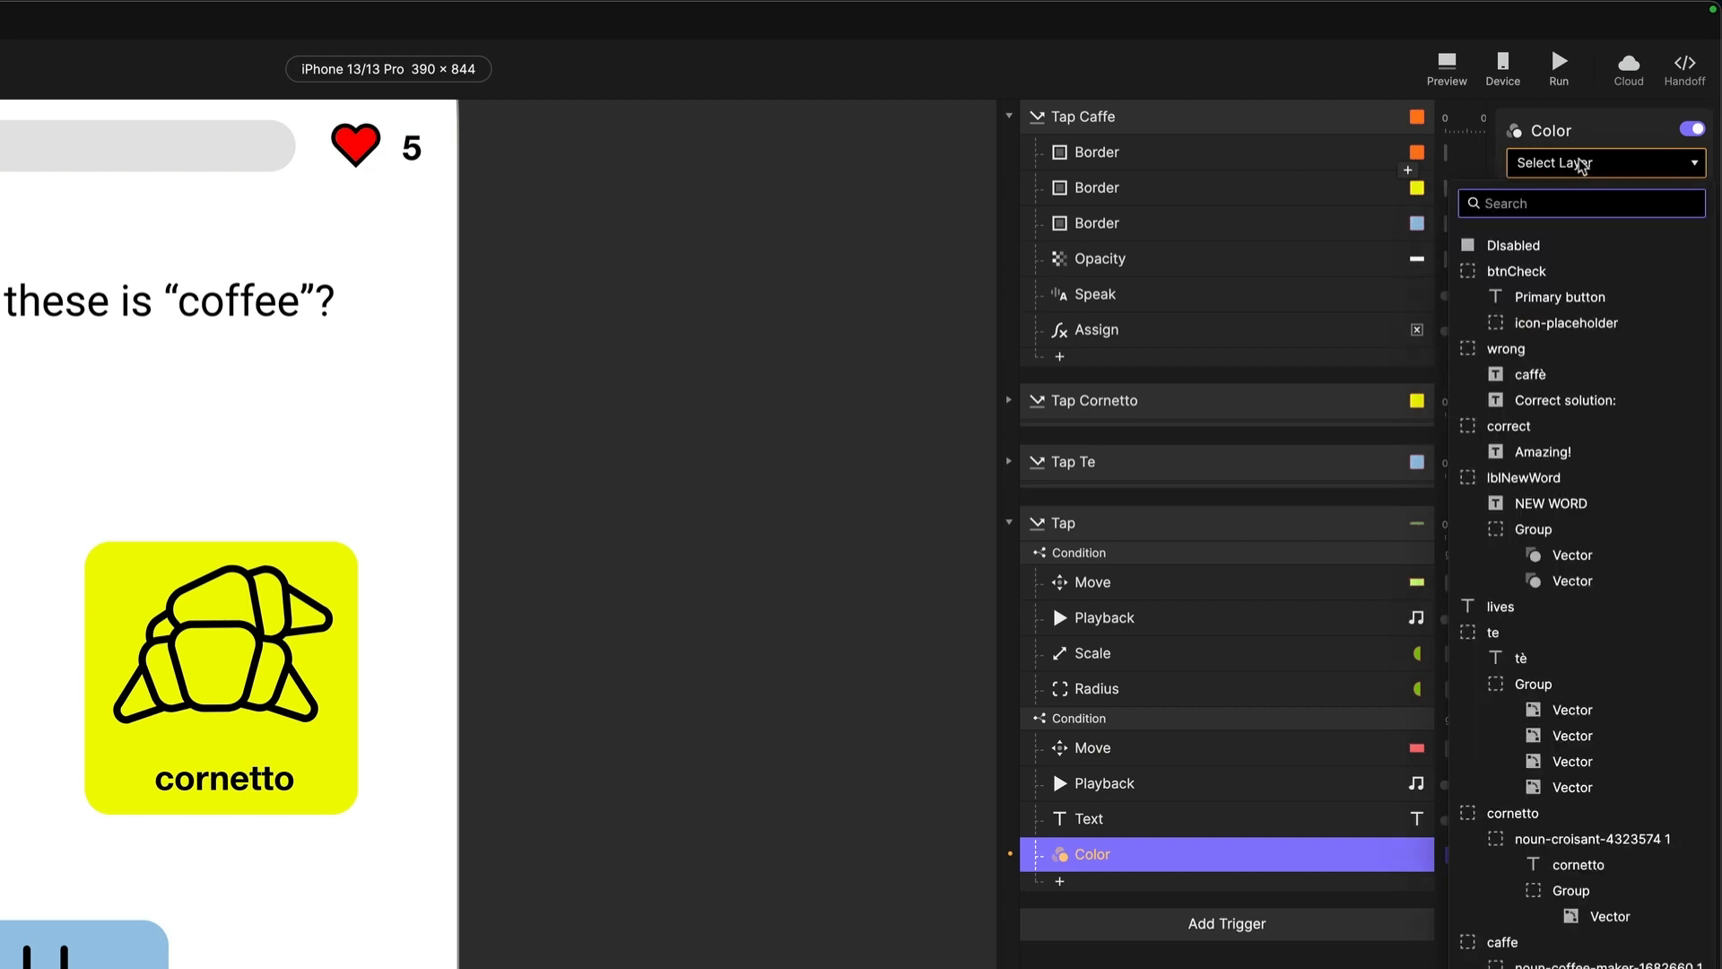
text(btn)
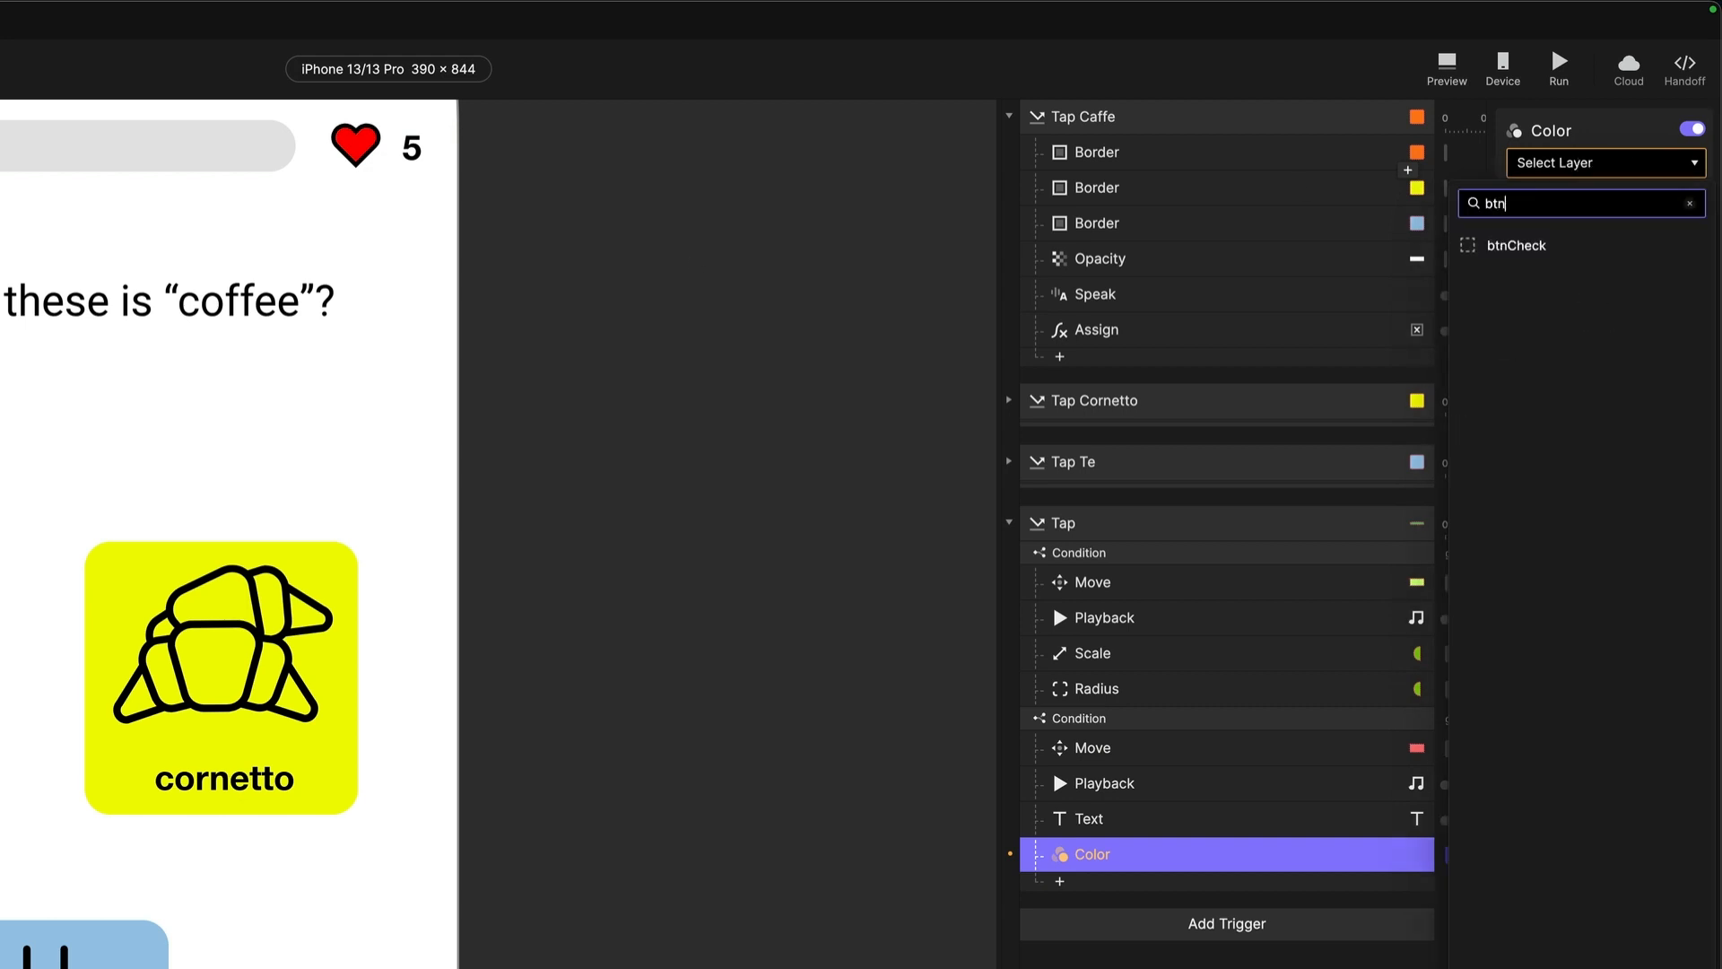
click(1471, 253)
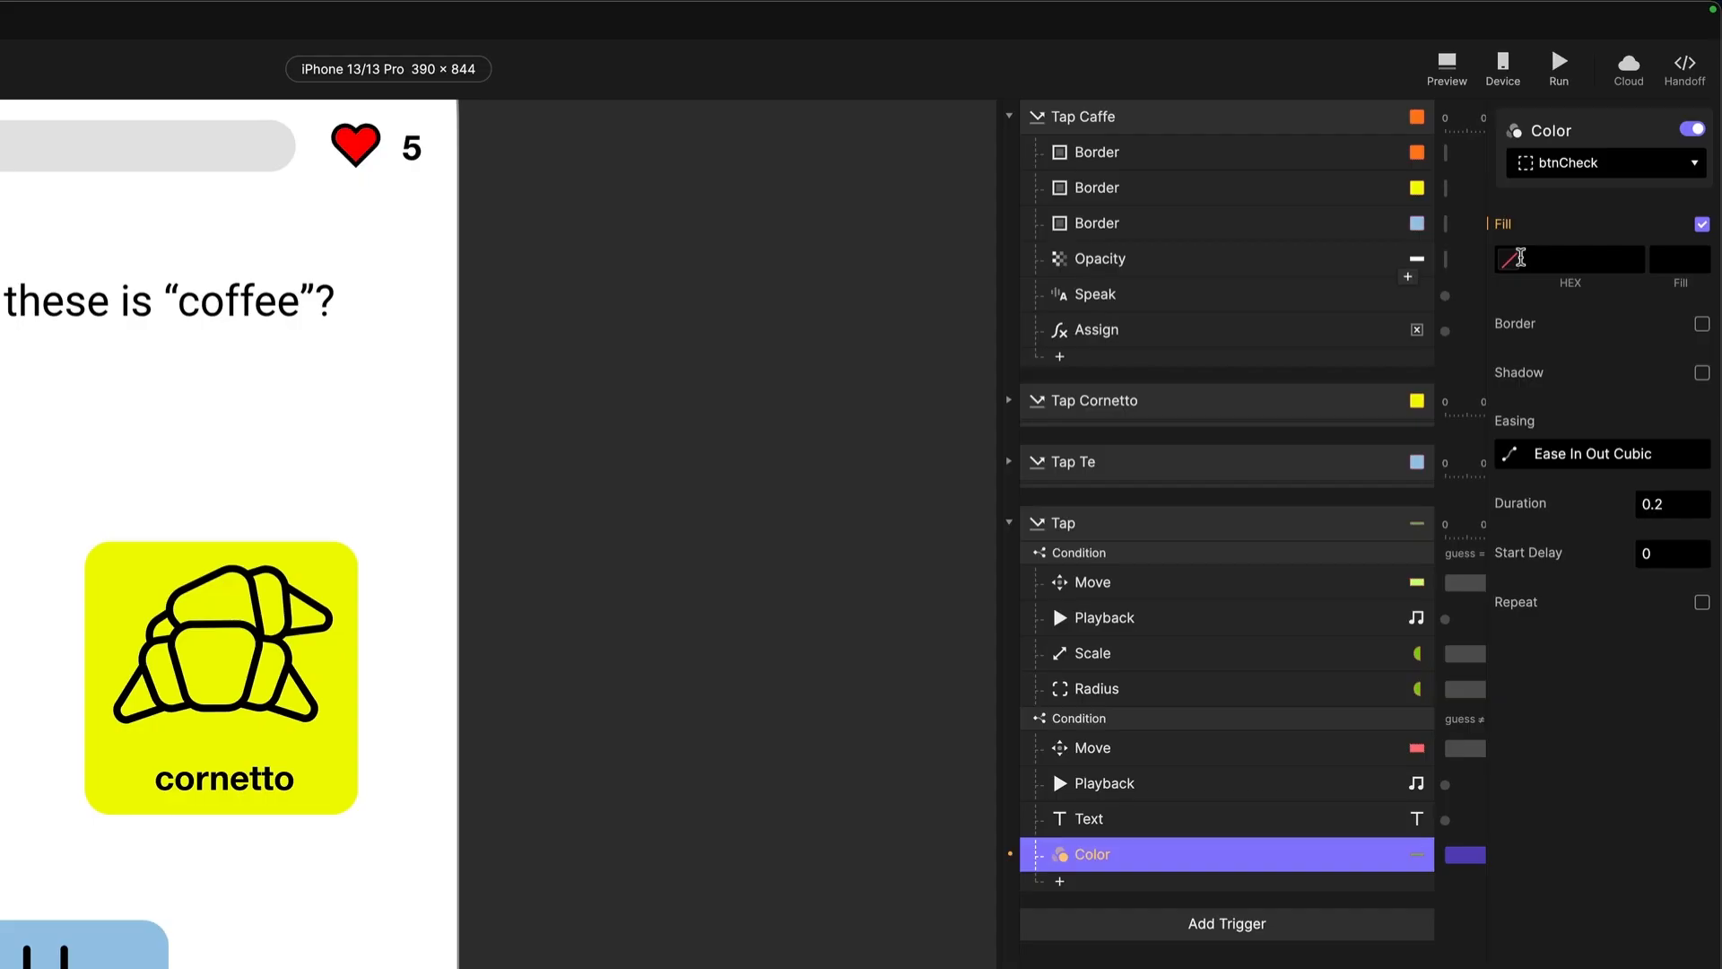
- Set the btnCheck Color response's fill to #C50404
click(1539, 261)
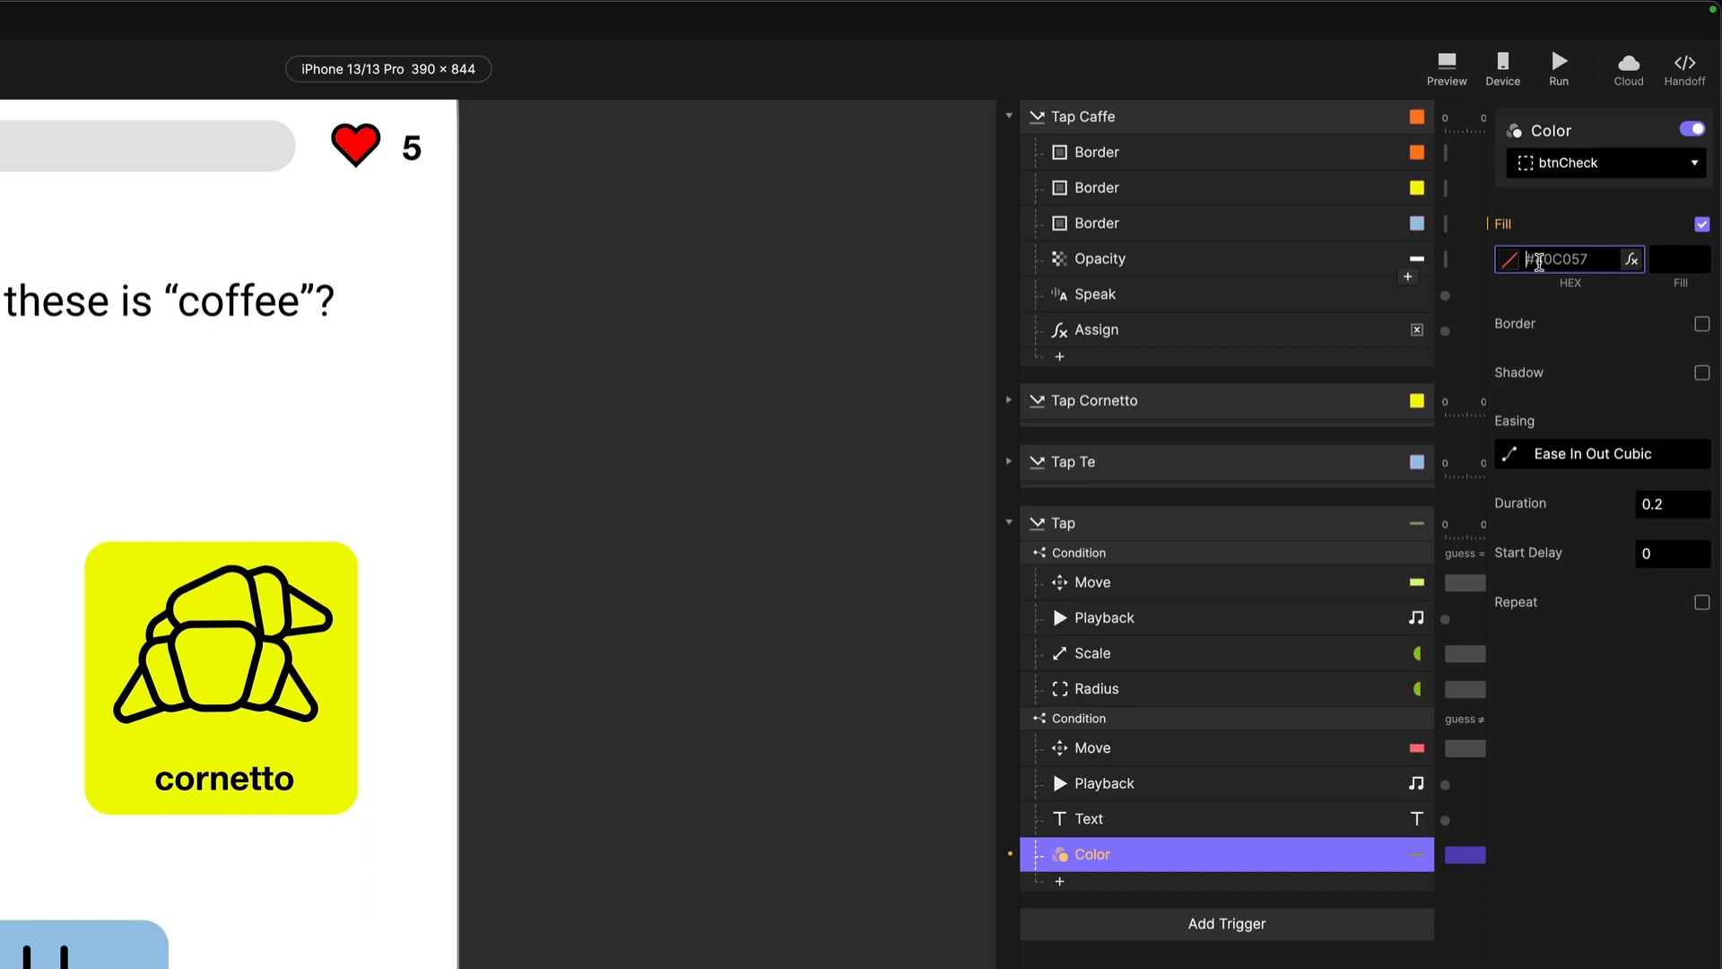
key(BackSpace)
key(BackSpace)
key(BackSpace)
key(BackSpace)
key(BackSpace)
key(BackSpace)
text(C5040)
key(Return)
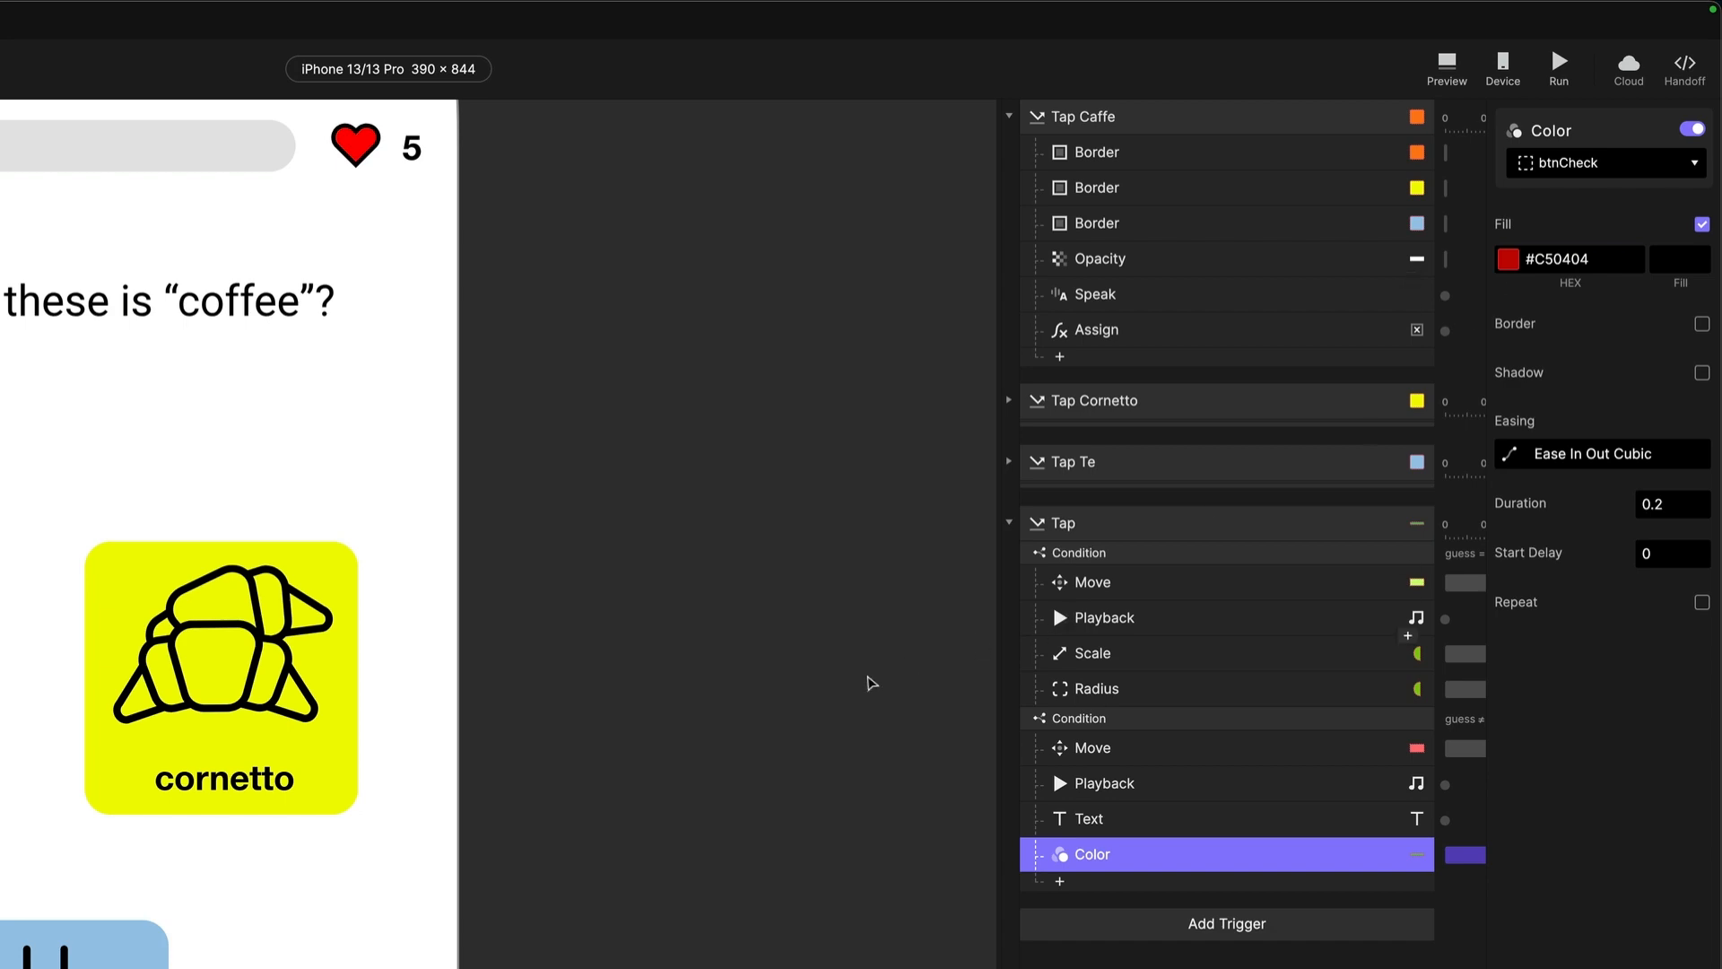
click(869, 684)
- Preview the prototype, choose the cornetto answer to test whether CHECK becomes enabled, and close the preview
click(1439, 67)
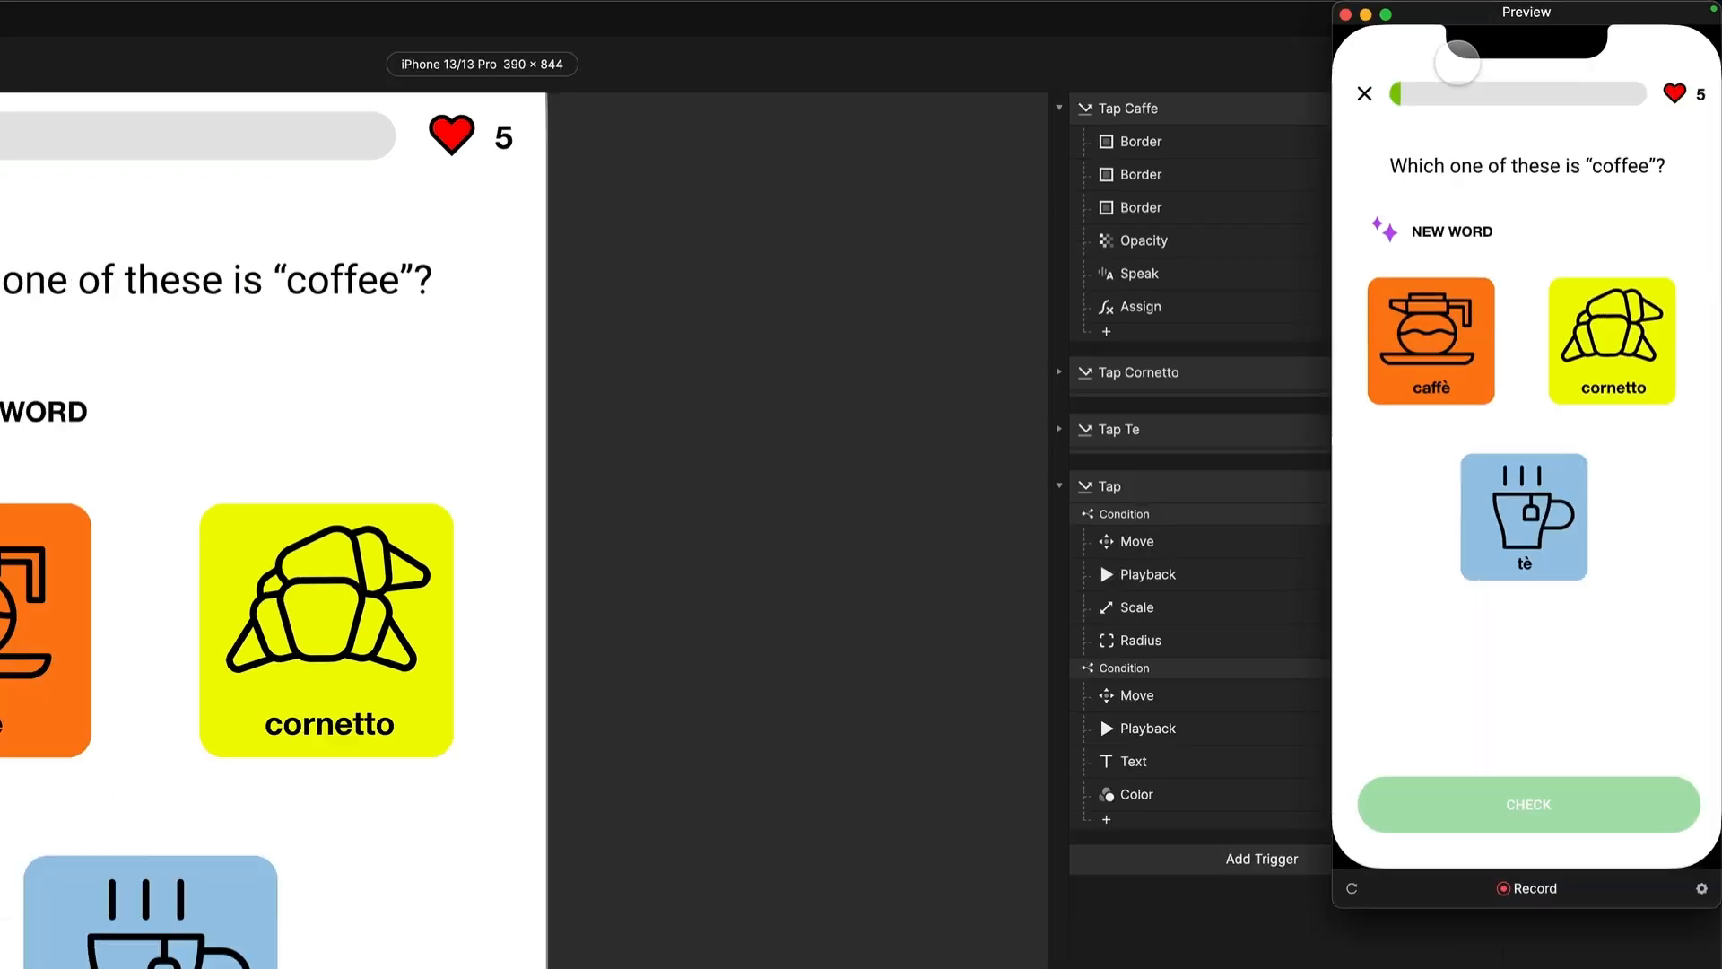
drag(1524, 12, 752, 242)
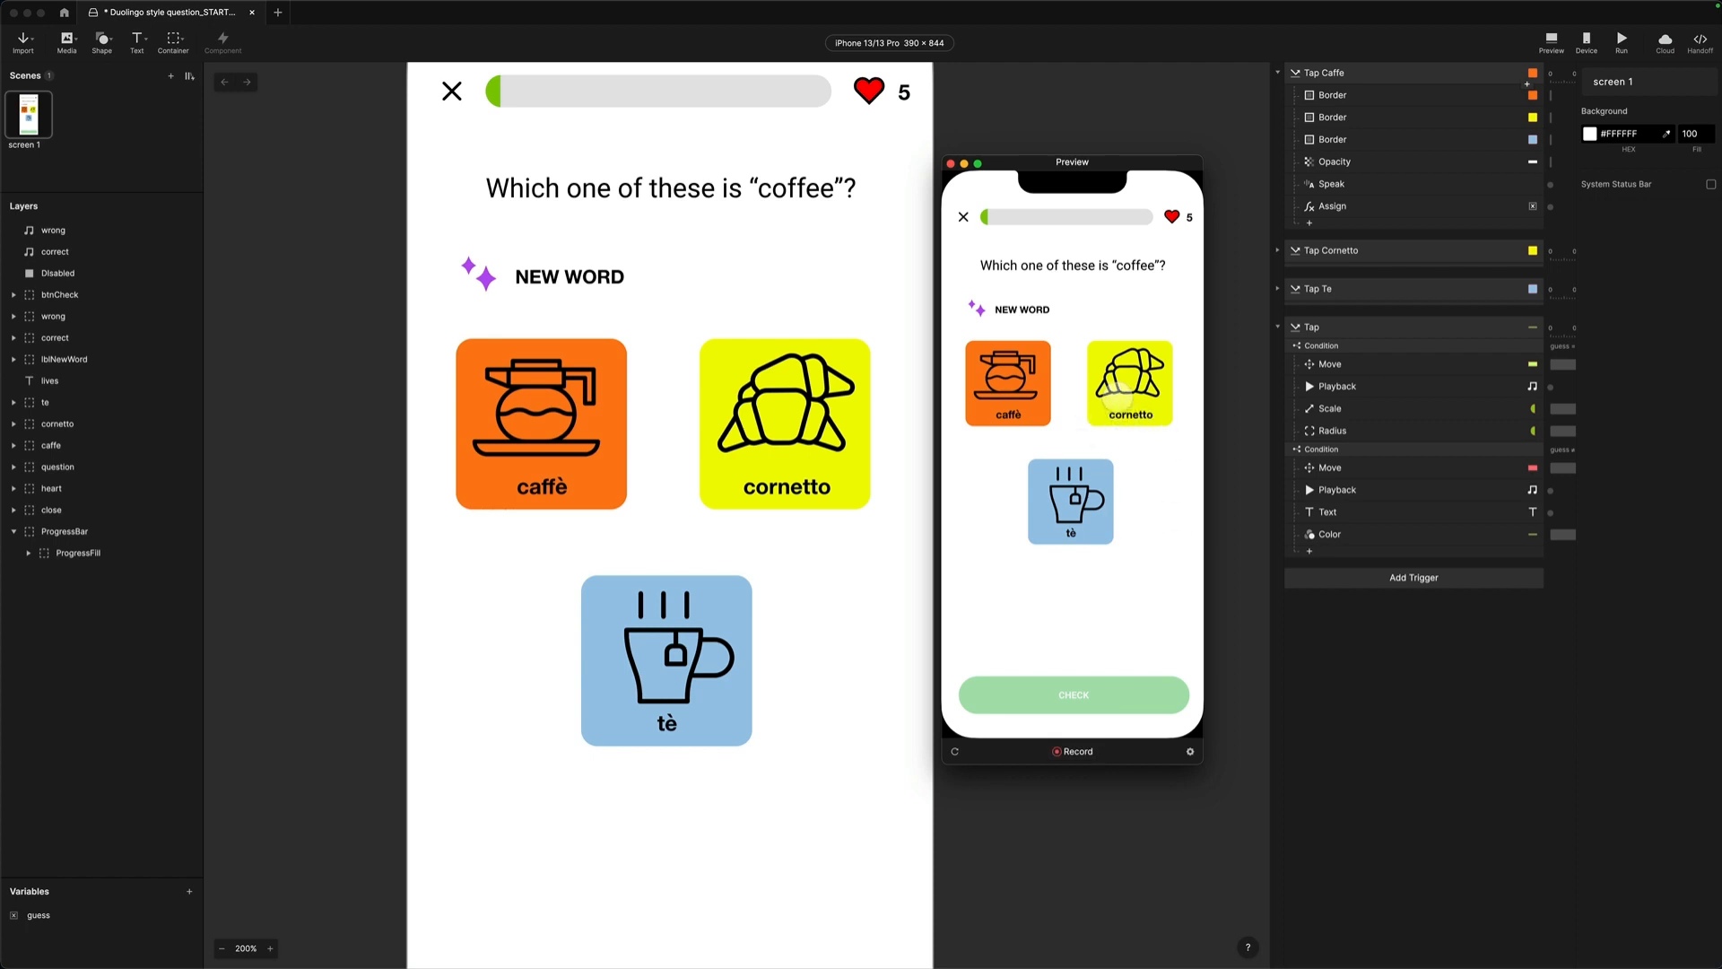
click(1126, 381)
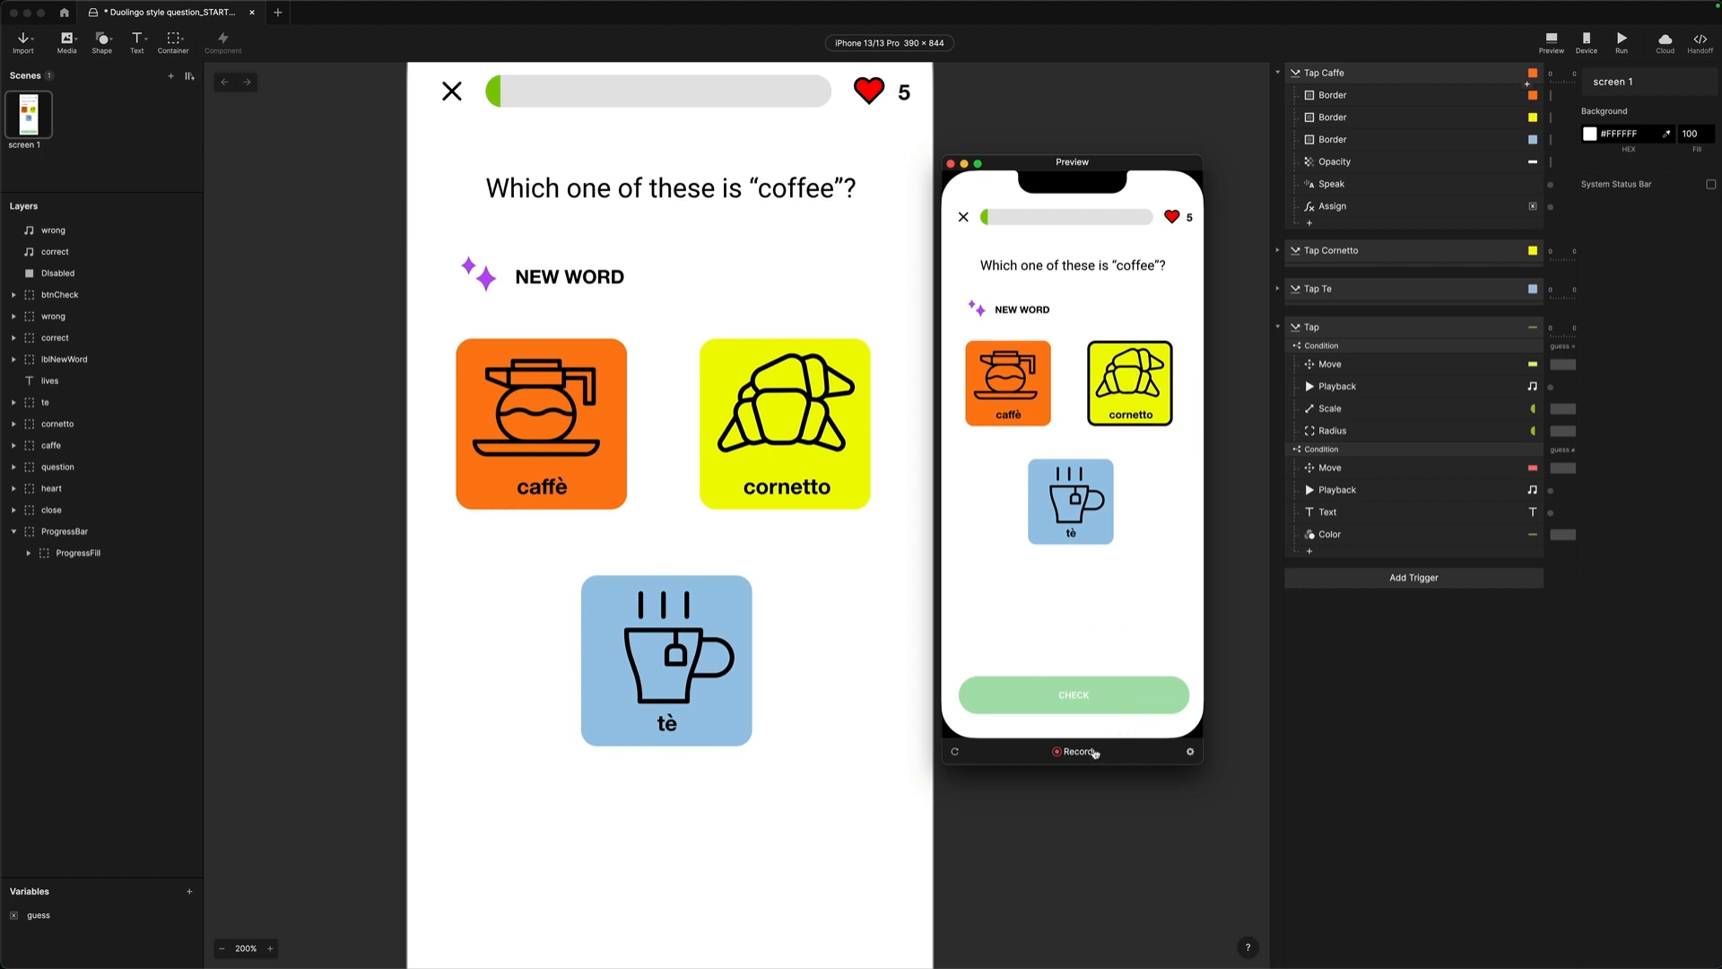
click(1379, 656)
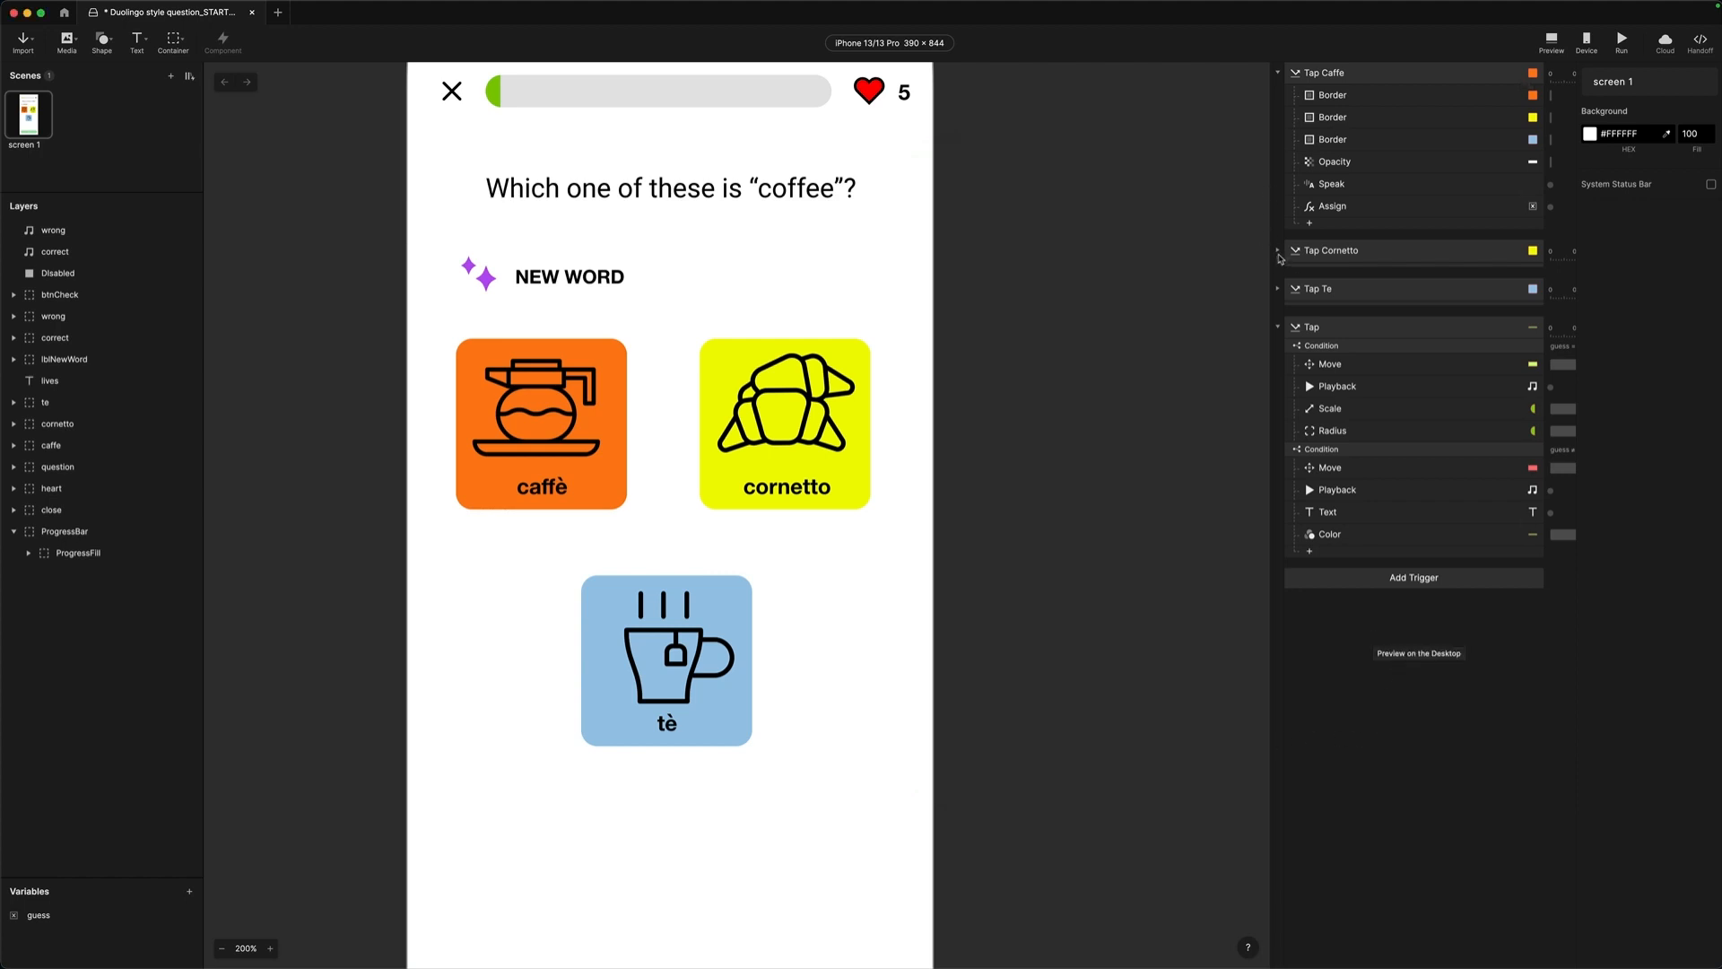
- Set the Disabled layer's Opacity To value to 0 in both the Tap Cornetto and Tap Te triggers
click(1278, 252)
click(1341, 340)
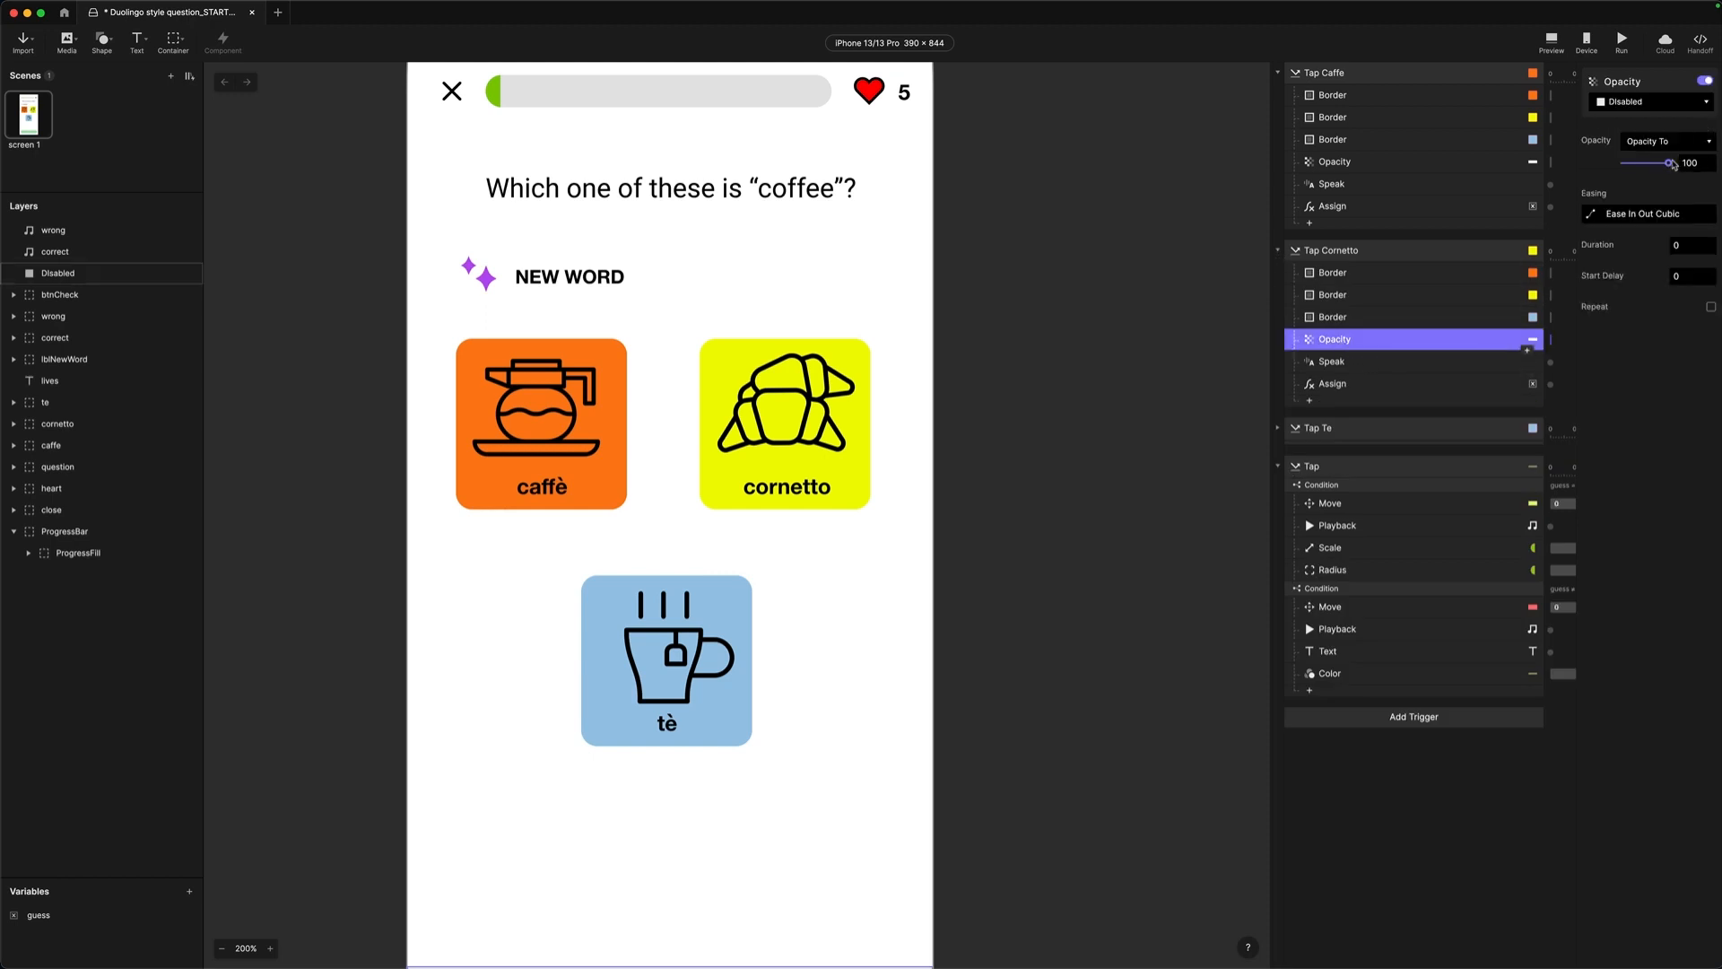
drag(1668, 164, 1620, 164)
click(1278, 428)
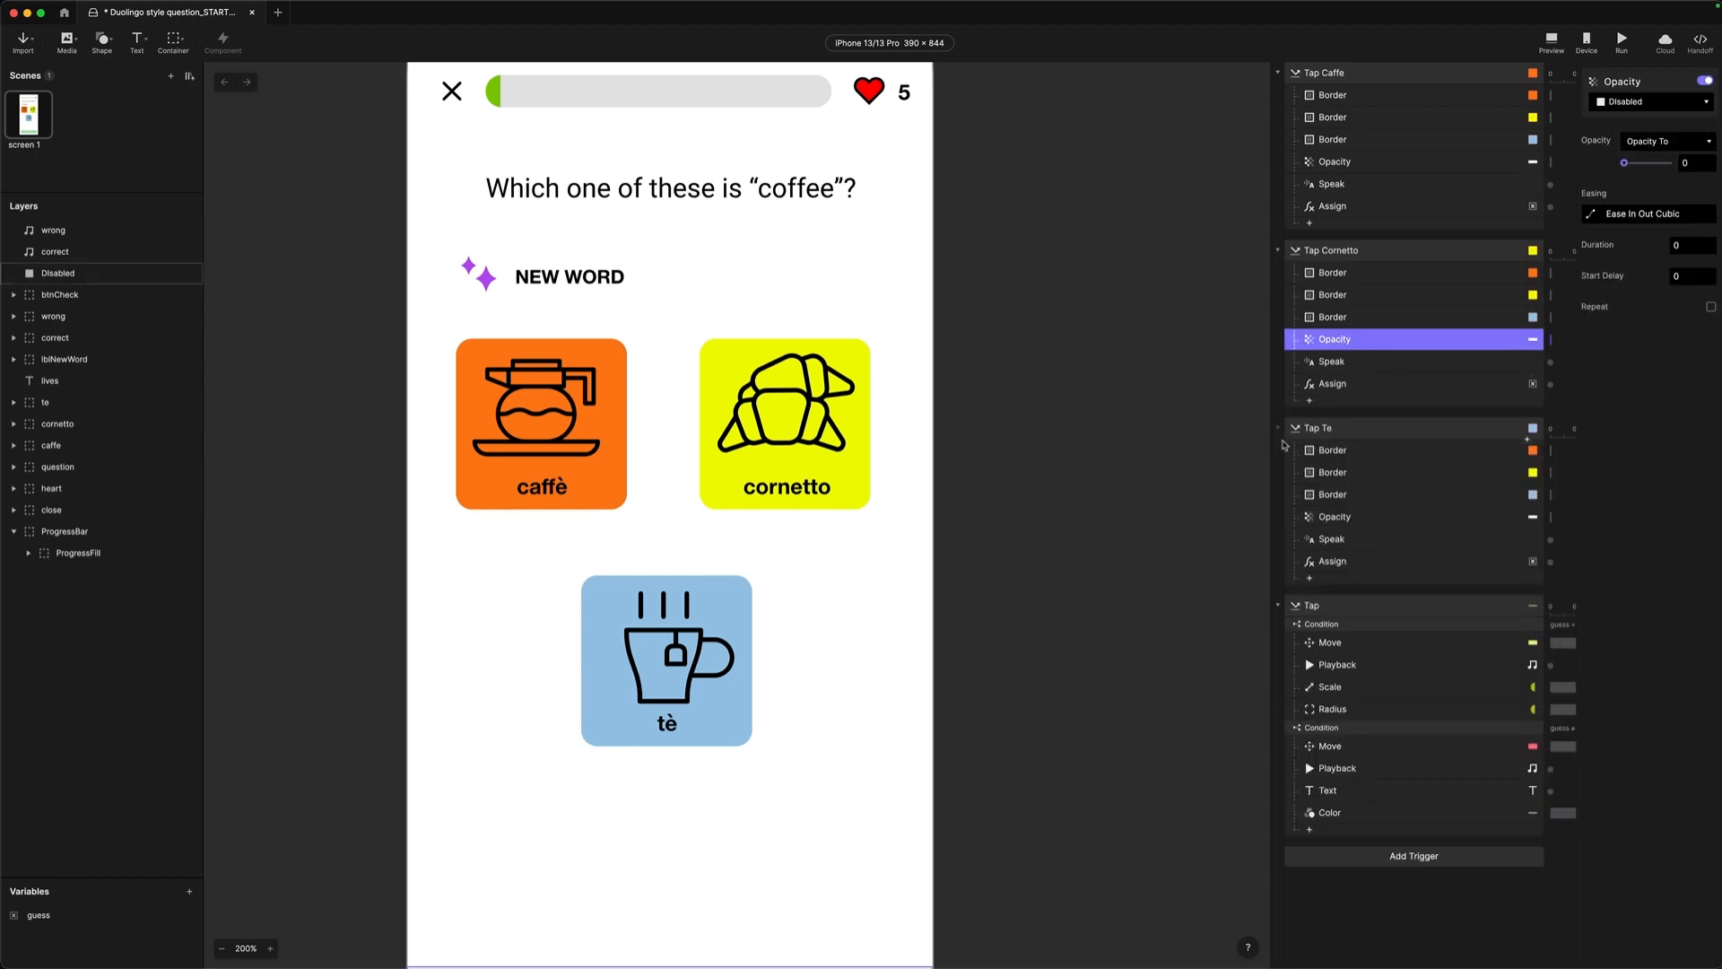
click(1333, 519)
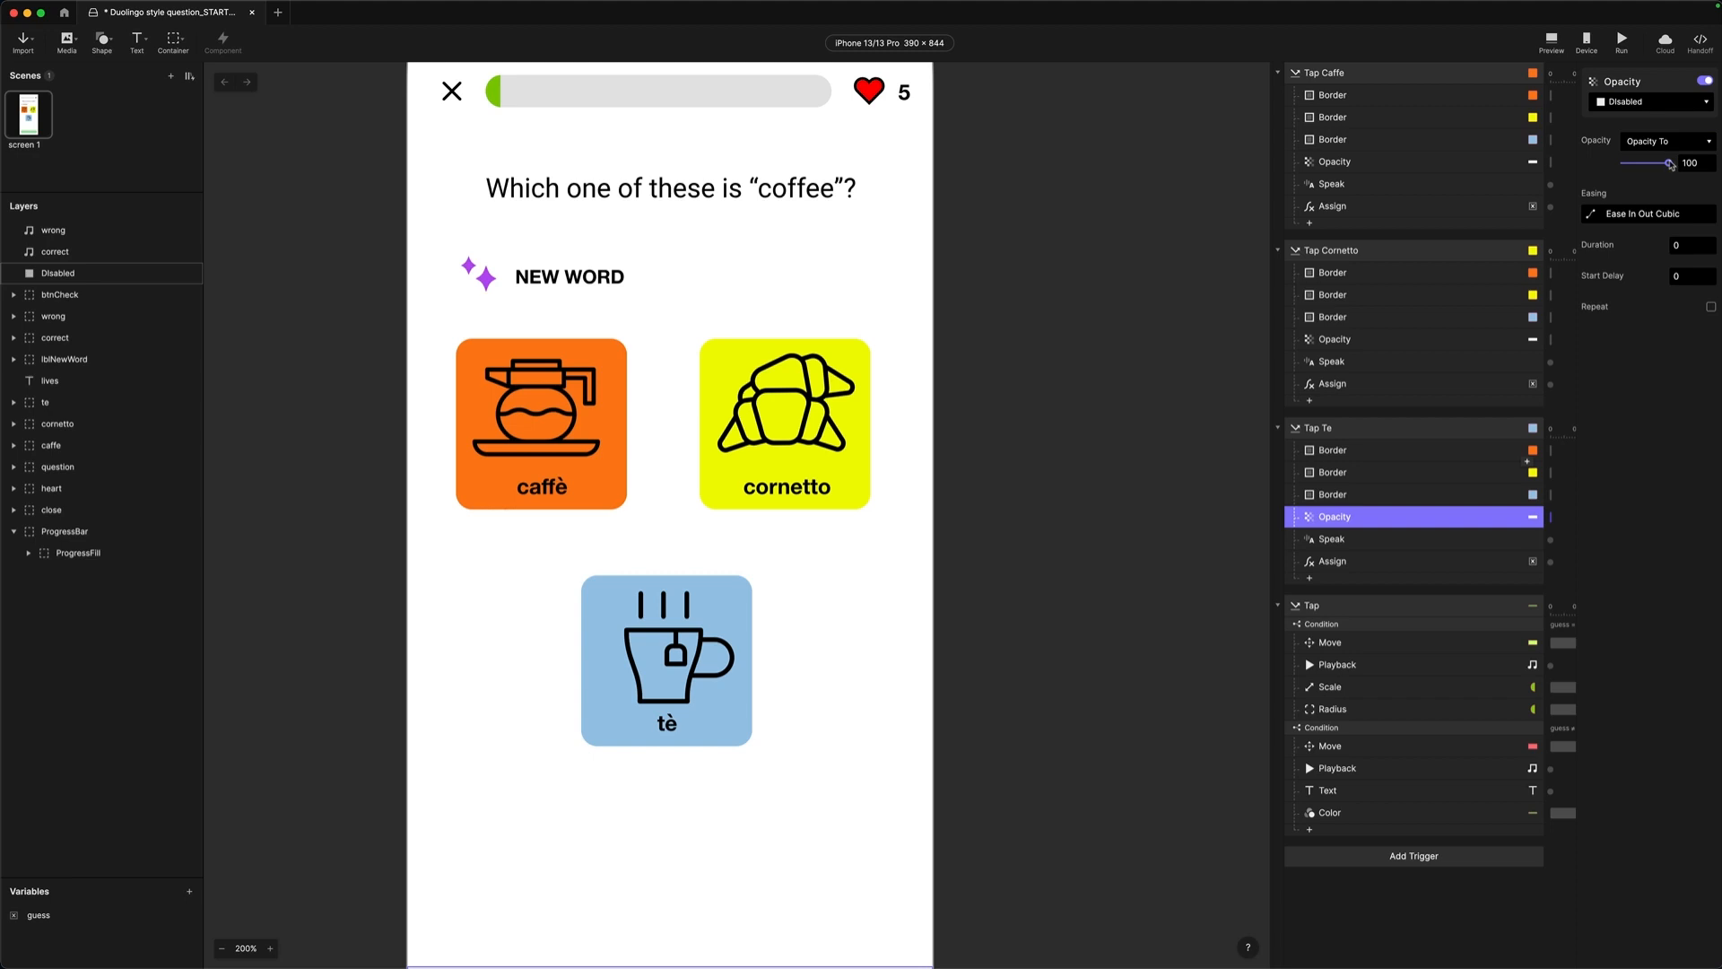
drag(1669, 164, 1506, 161)
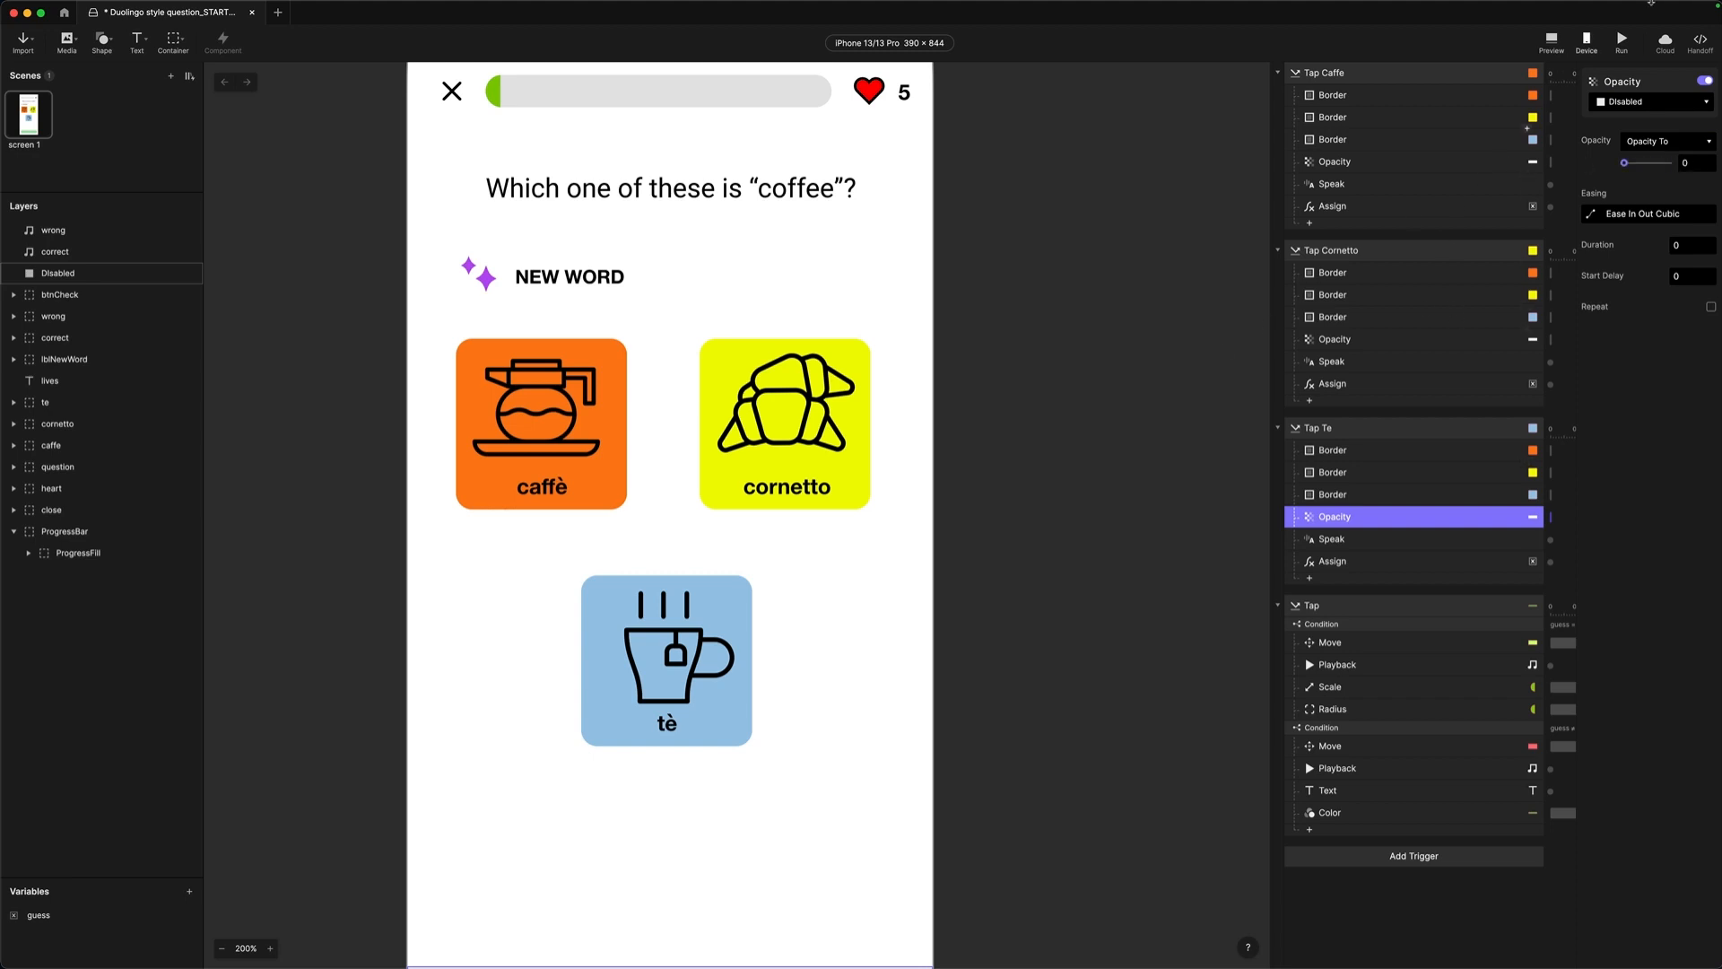
- Preview the prototype again and submit cornetto with CHECK to test the wrong-answer feedback
click(1551, 41)
drag(1568, 13, 1111, 122)
click(1207, 345)
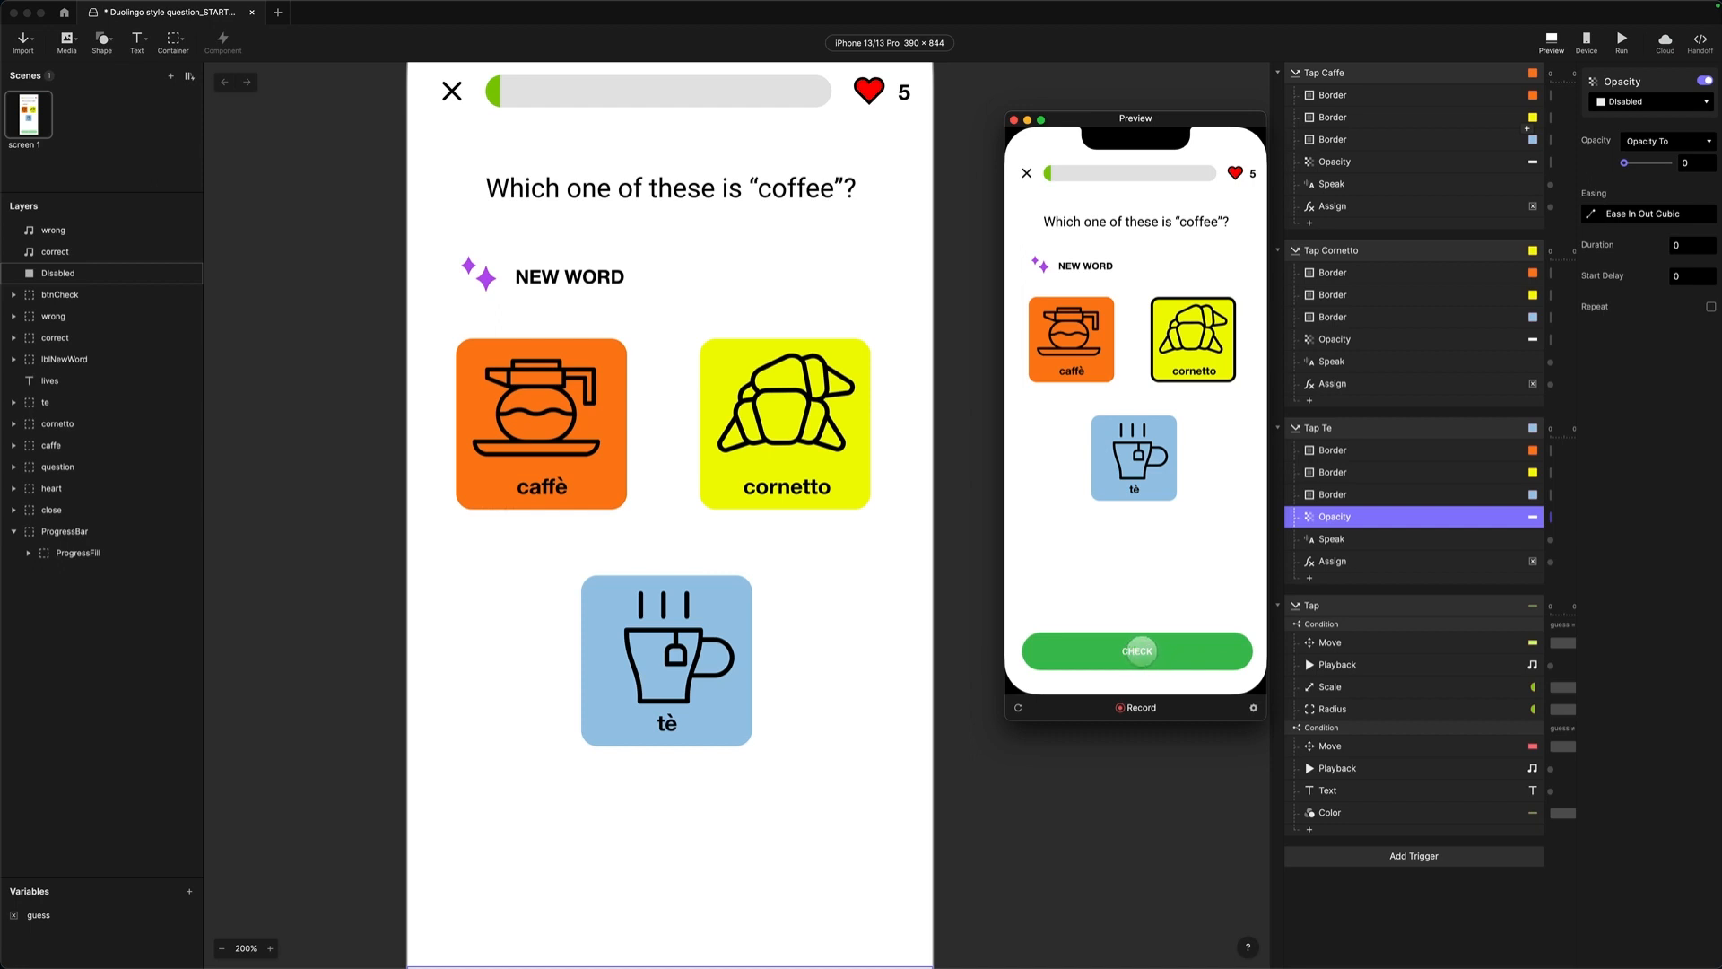
click(1140, 651)
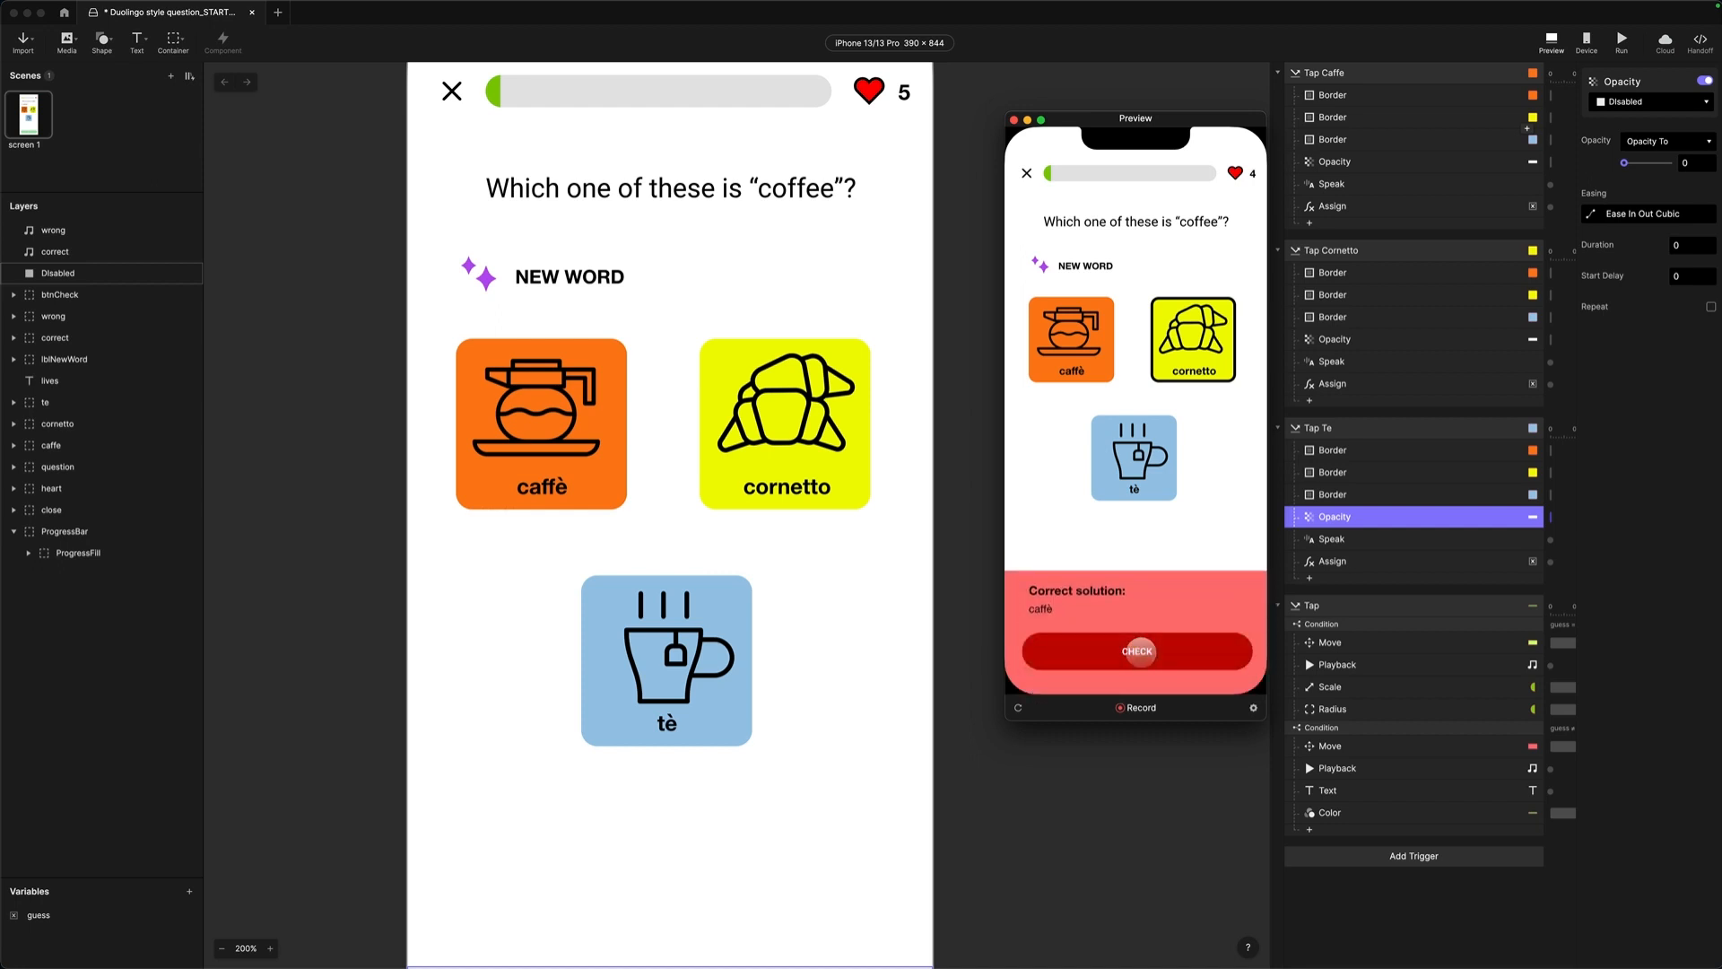